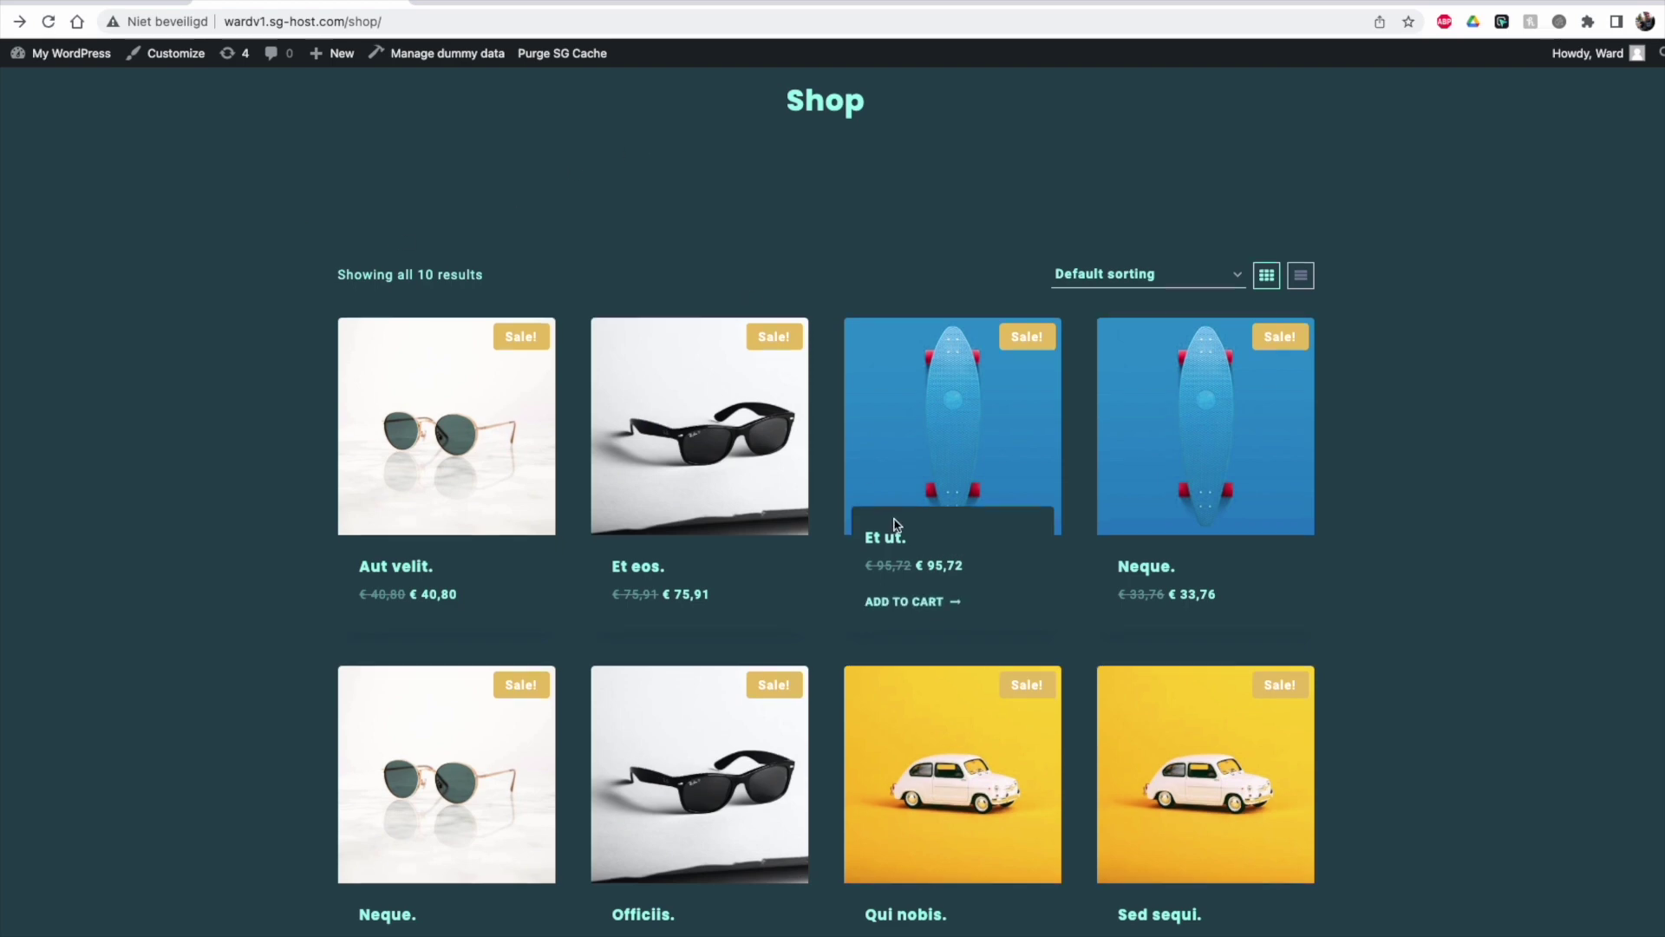
# Step: Examine the shop page's product grid, the dummy data deletion options and the results text above the products
pyautogui.scroll(-4, 642, 385)
pyautogui.scroll(-2, 1174, 725)
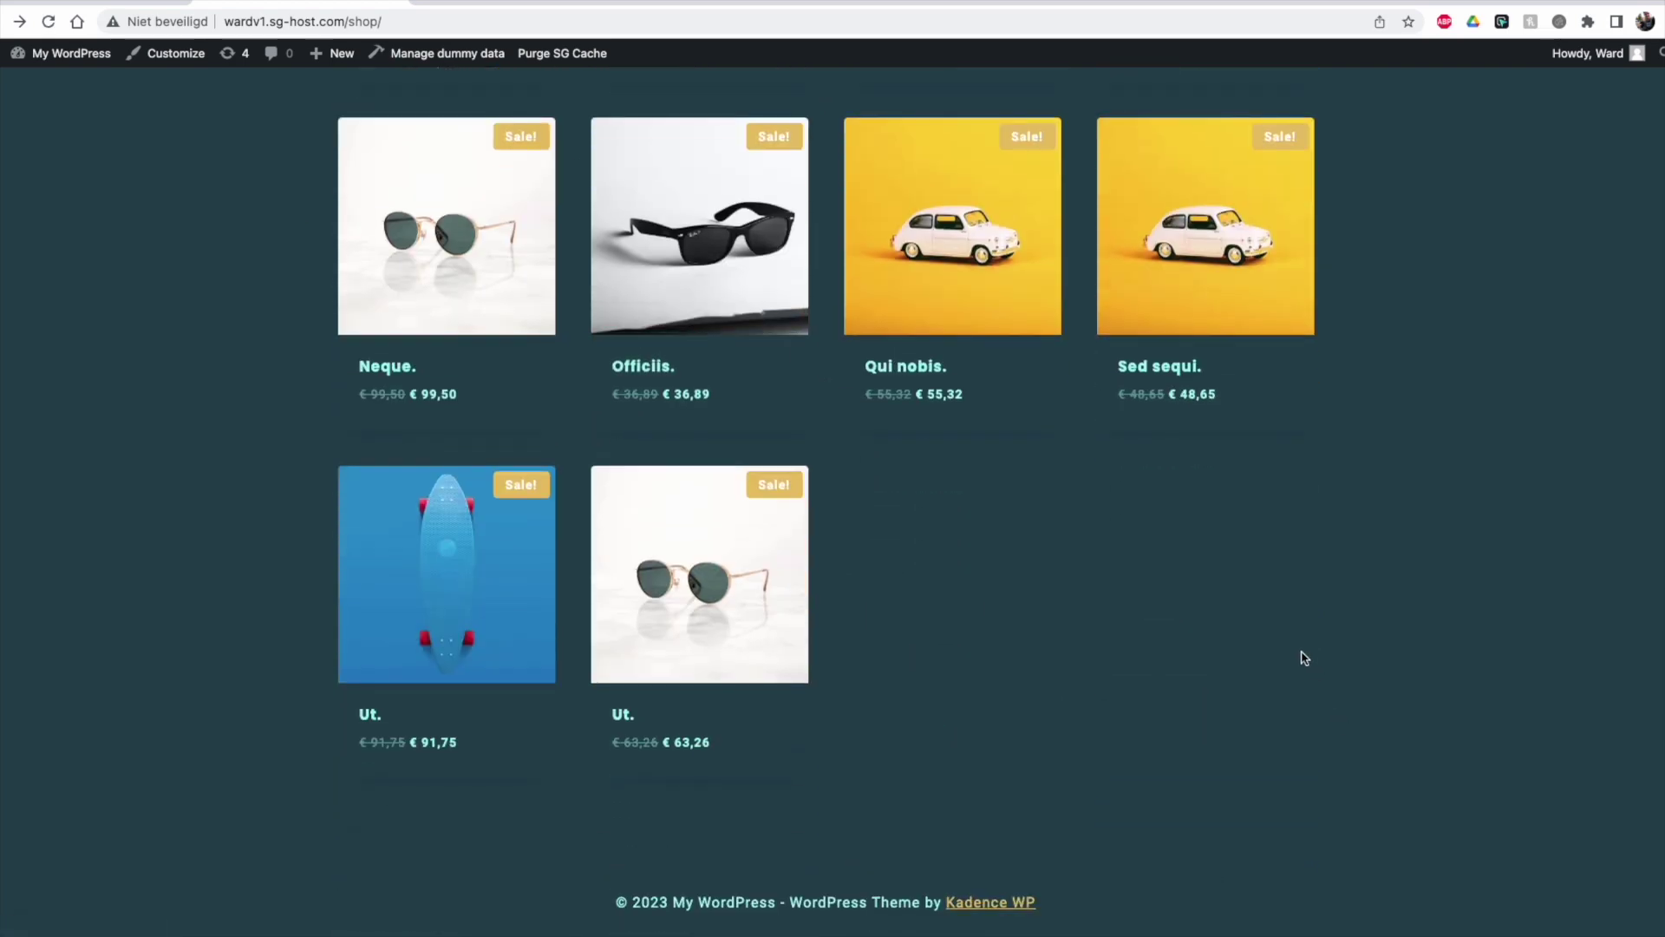
pyautogui.scroll(2, 1301, 654)
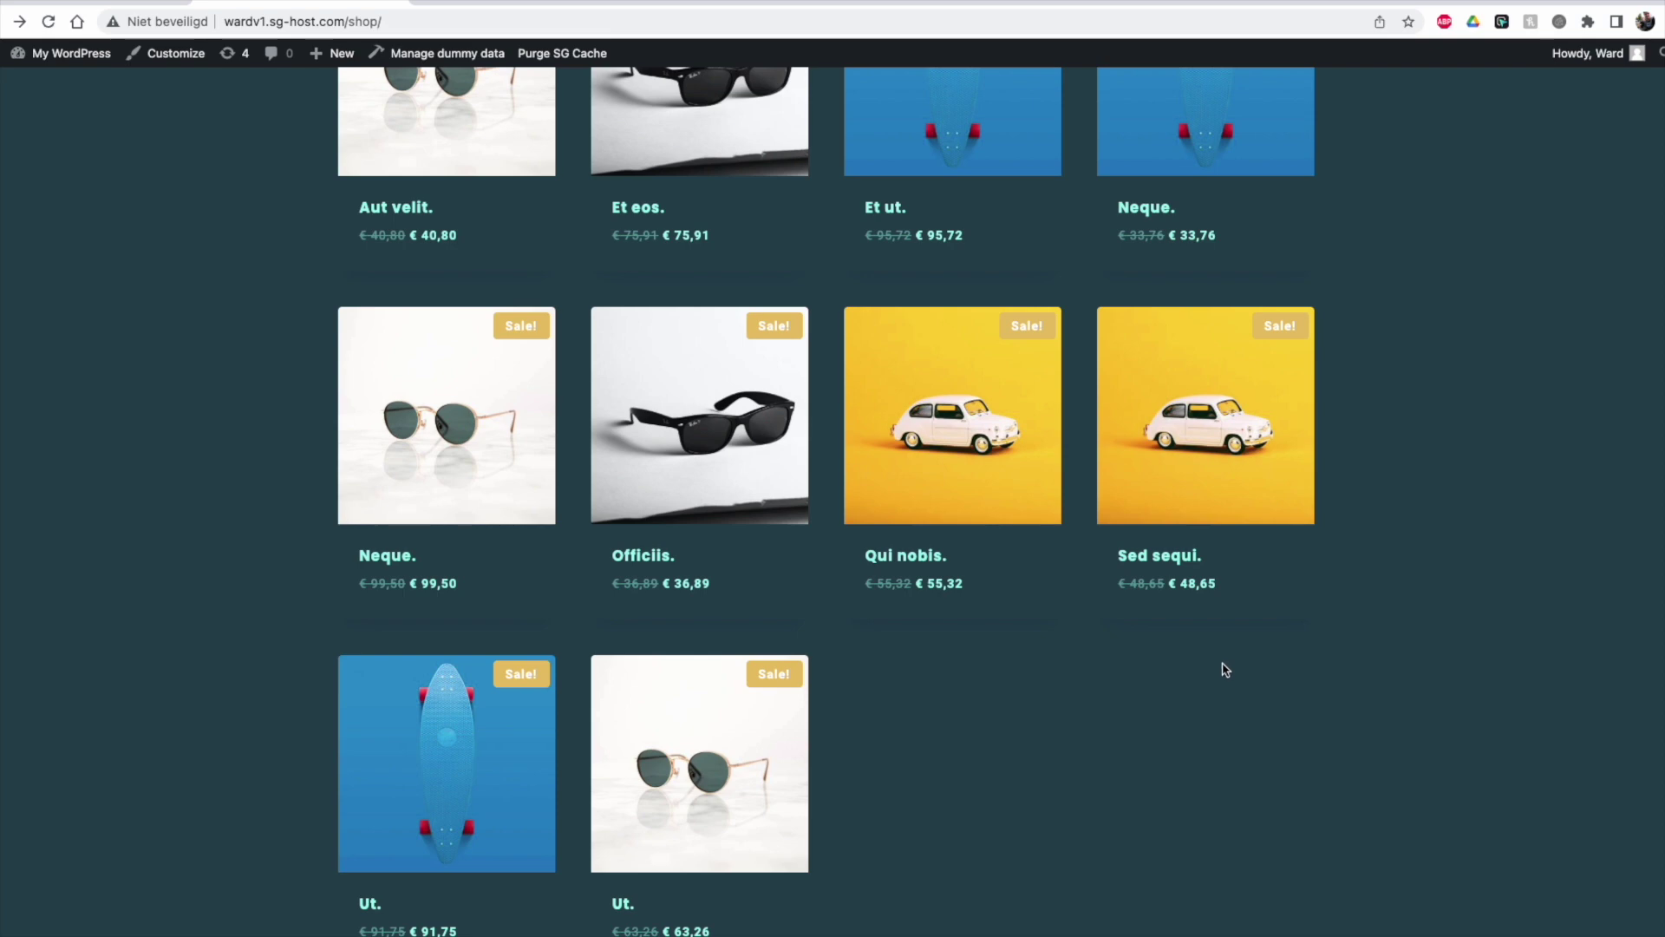
pyautogui.scroll(-2, 1216, 643)
pyautogui.scroll(5, 1219, 640)
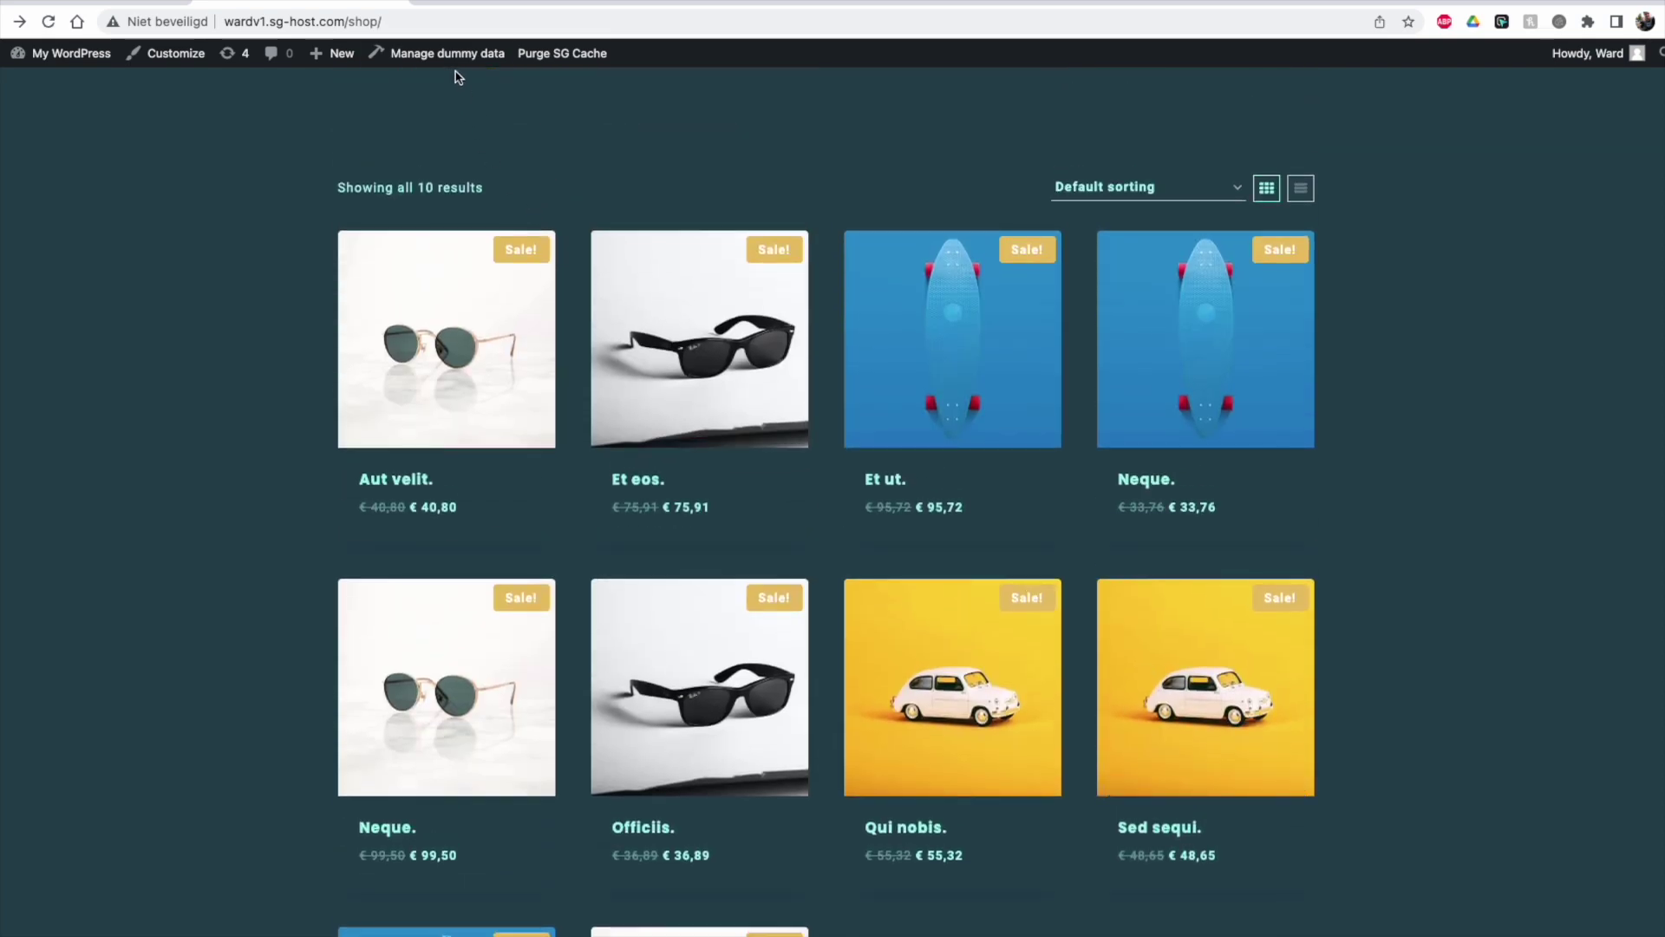
pyautogui.moveTo(457, 55)
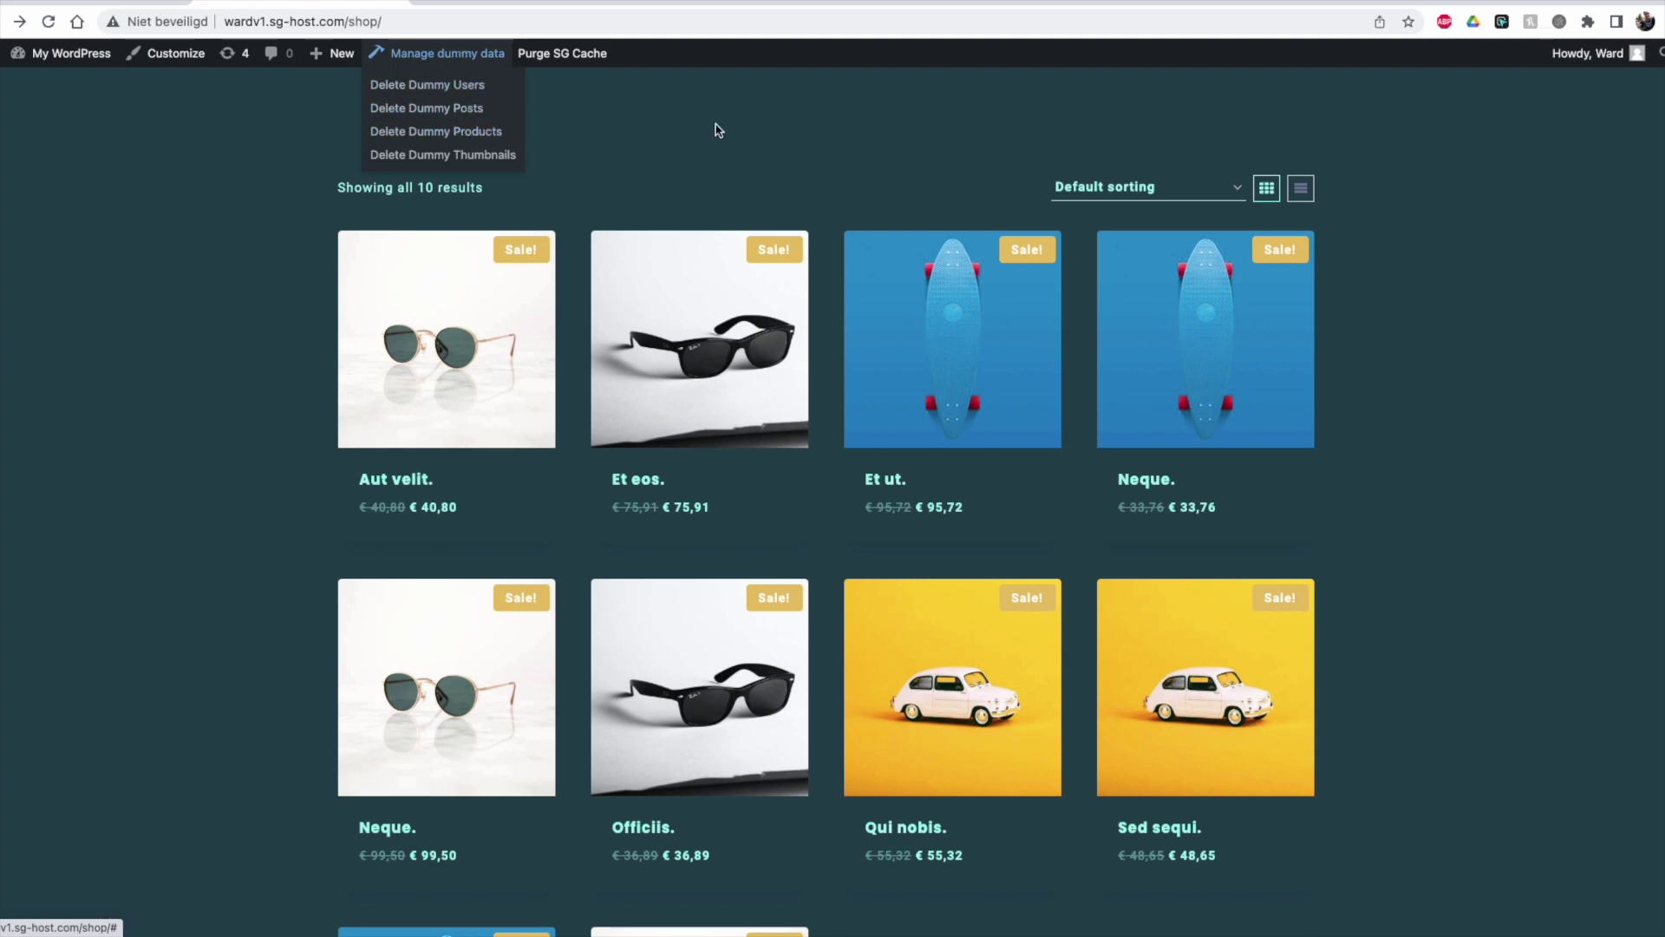
pyautogui.scroll(-4, 1396, 229)
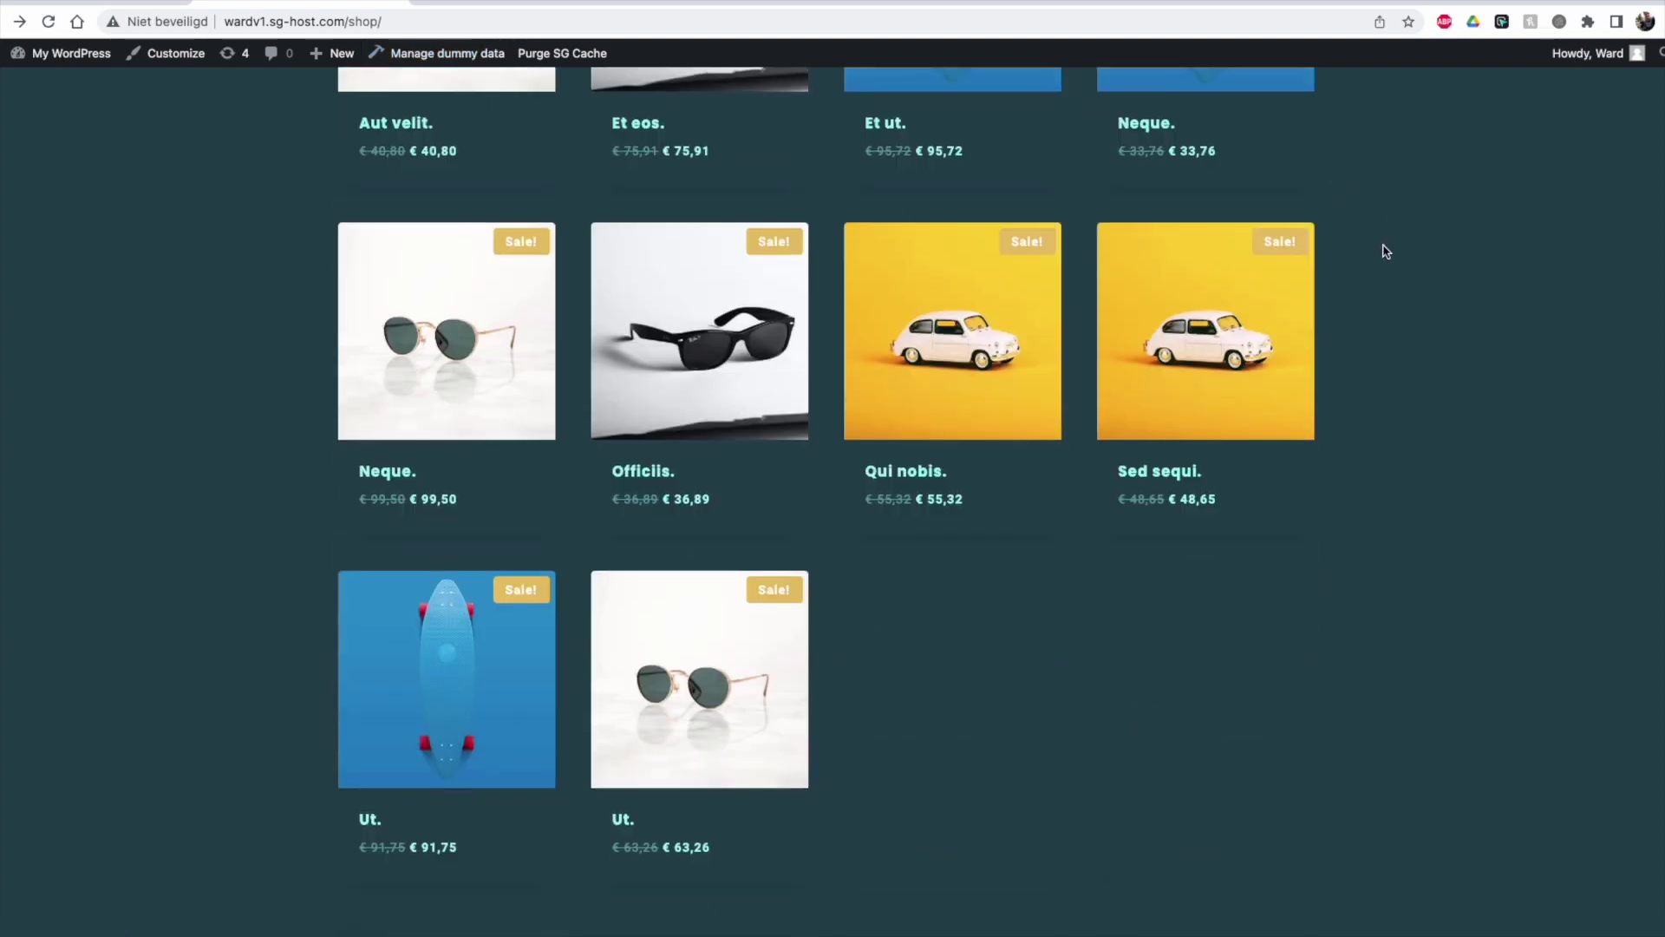
pyautogui.scroll(7, 1382, 253)
pyautogui.scroll(-3, 1384, 292)
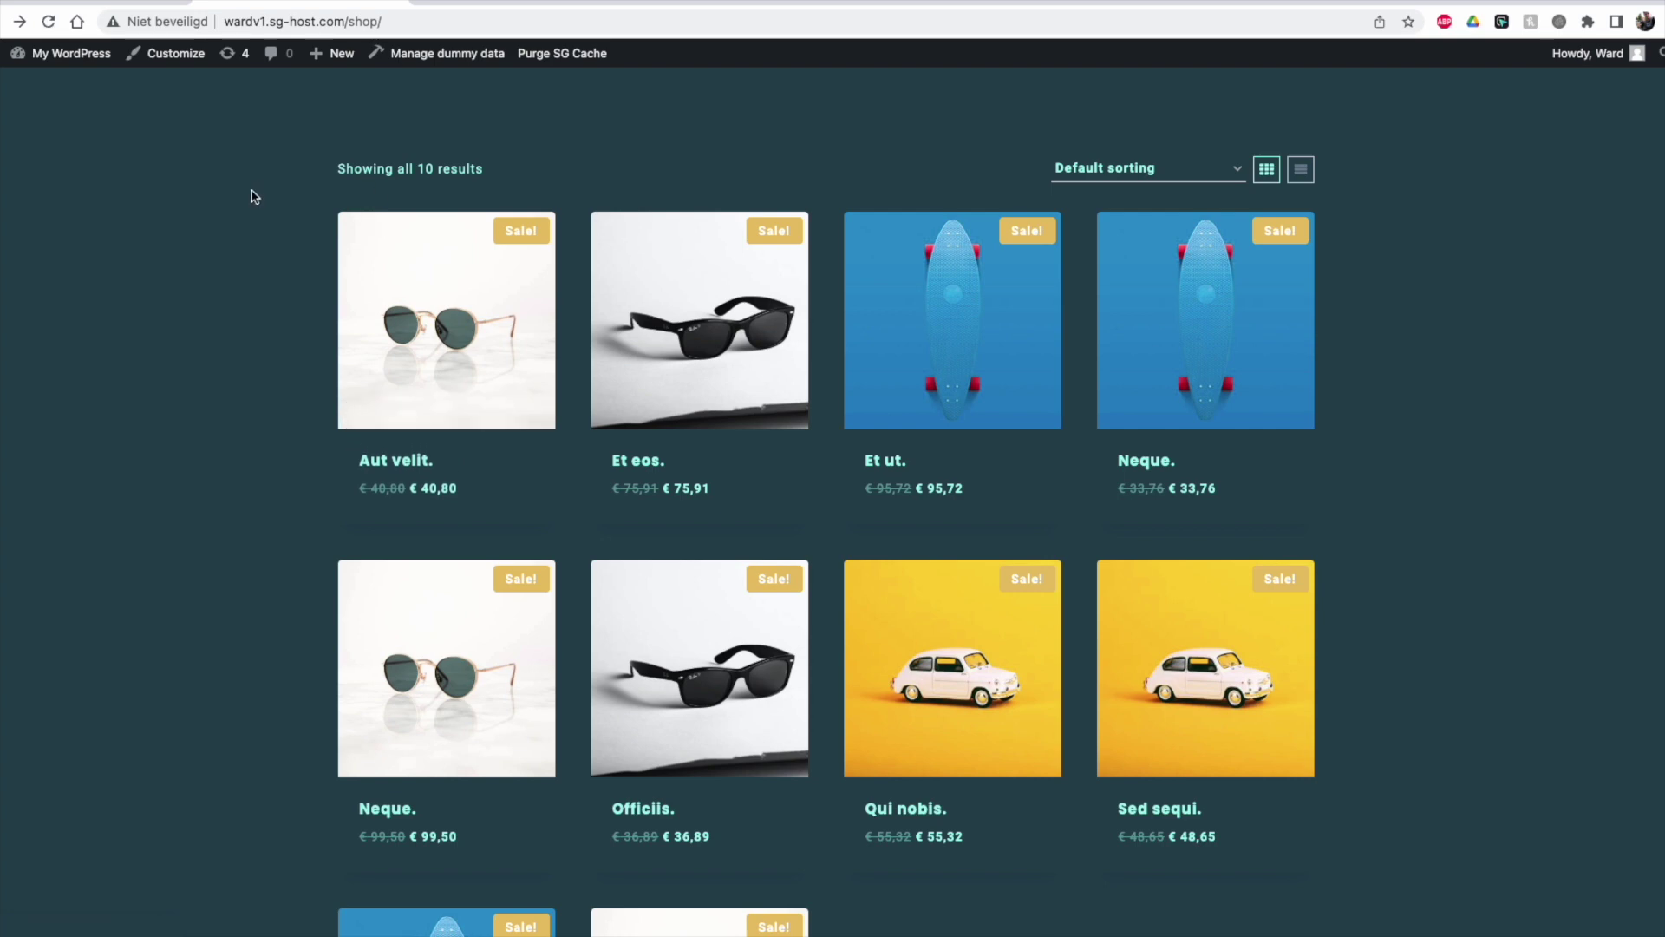
pyautogui.moveTo(397, 169); pyautogui.dragTo(516, 168)
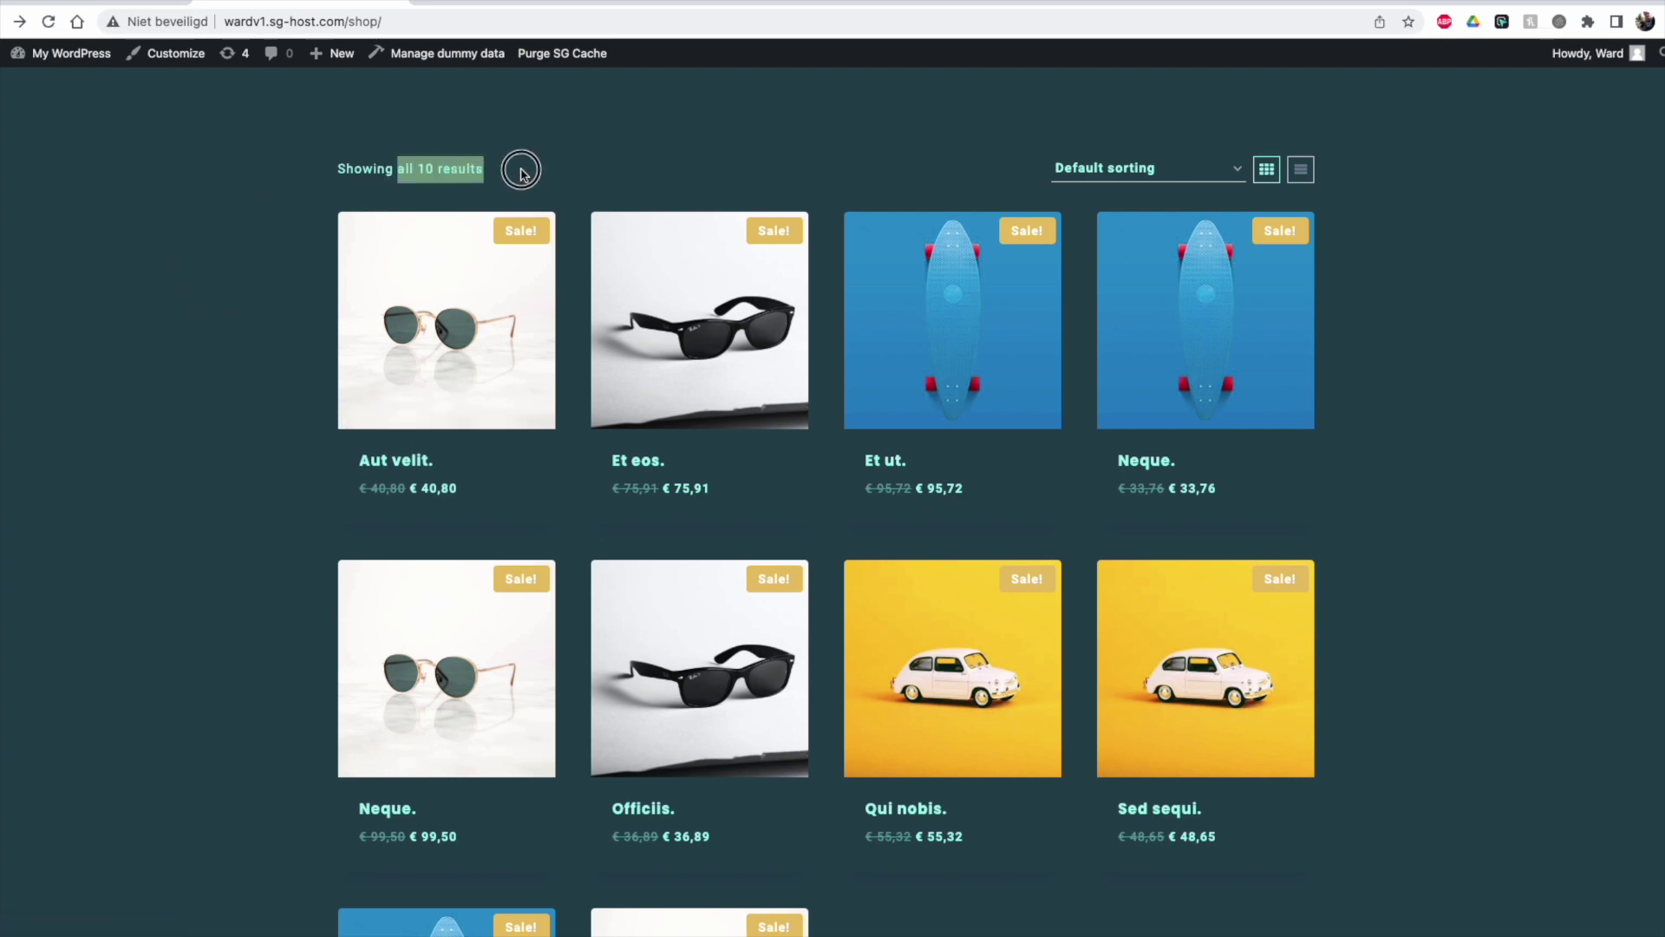
pyautogui.click(520, 169)
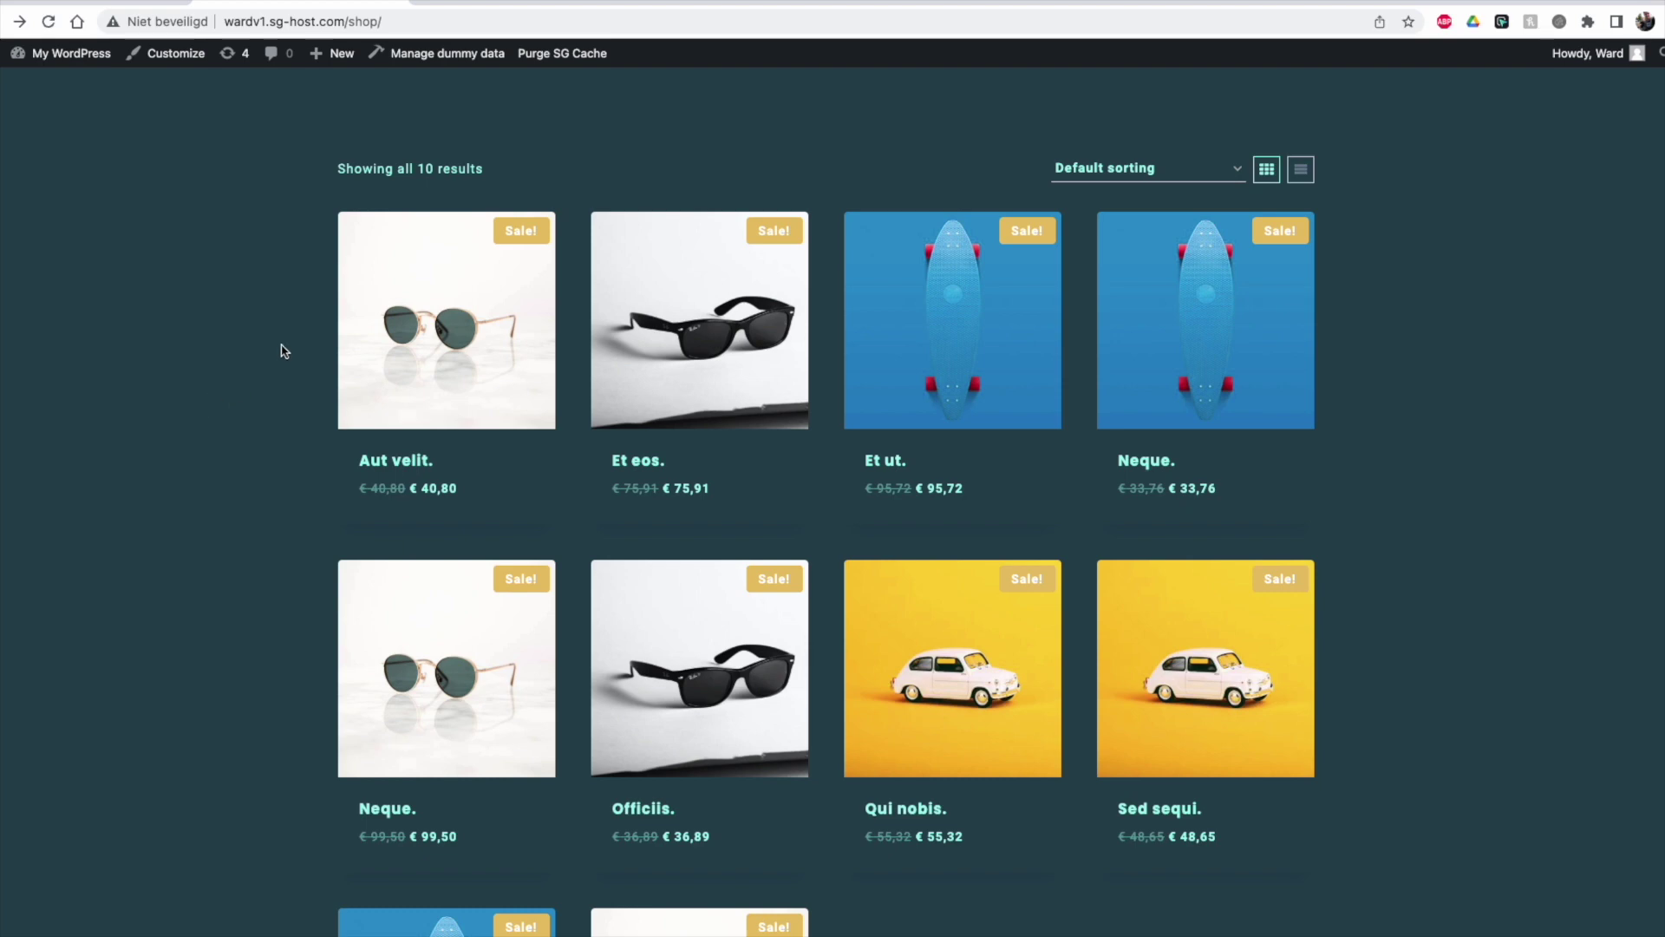
pyautogui.moveTo(327, 167); pyautogui.dragTo(517, 174)
pyautogui.click(522, 183)
# Step: Sort the shop products by popularity and browse them in list view
pyautogui.click(1159, 170)
pyautogui.click(1116, 190)
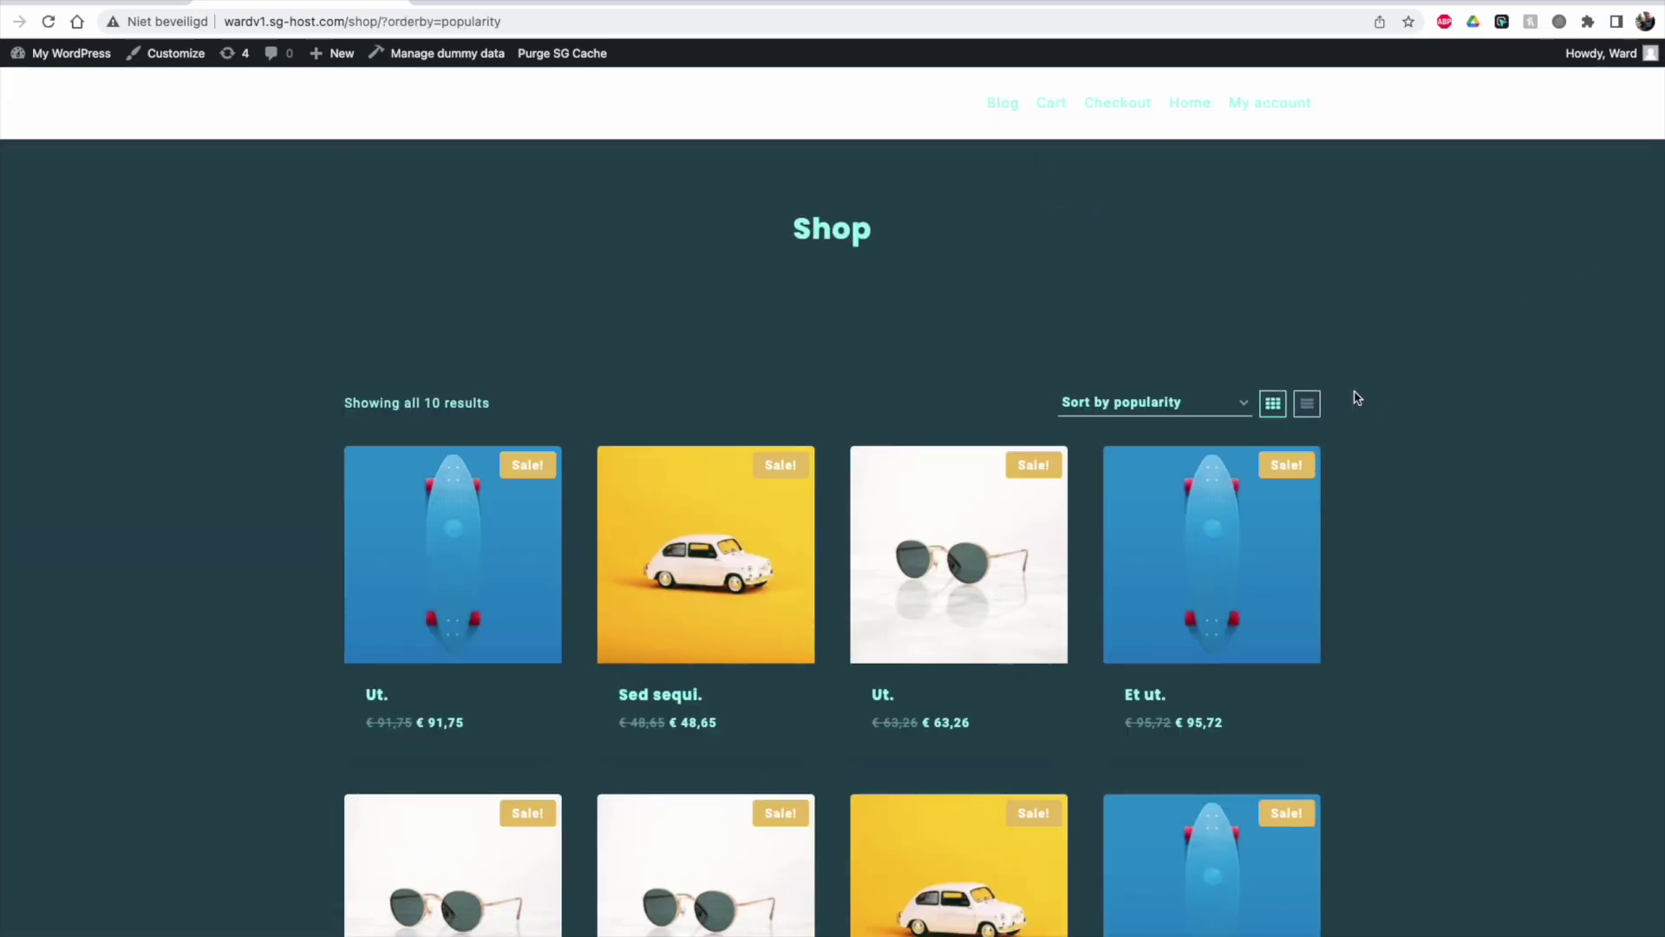
pyautogui.click(1300, 404)
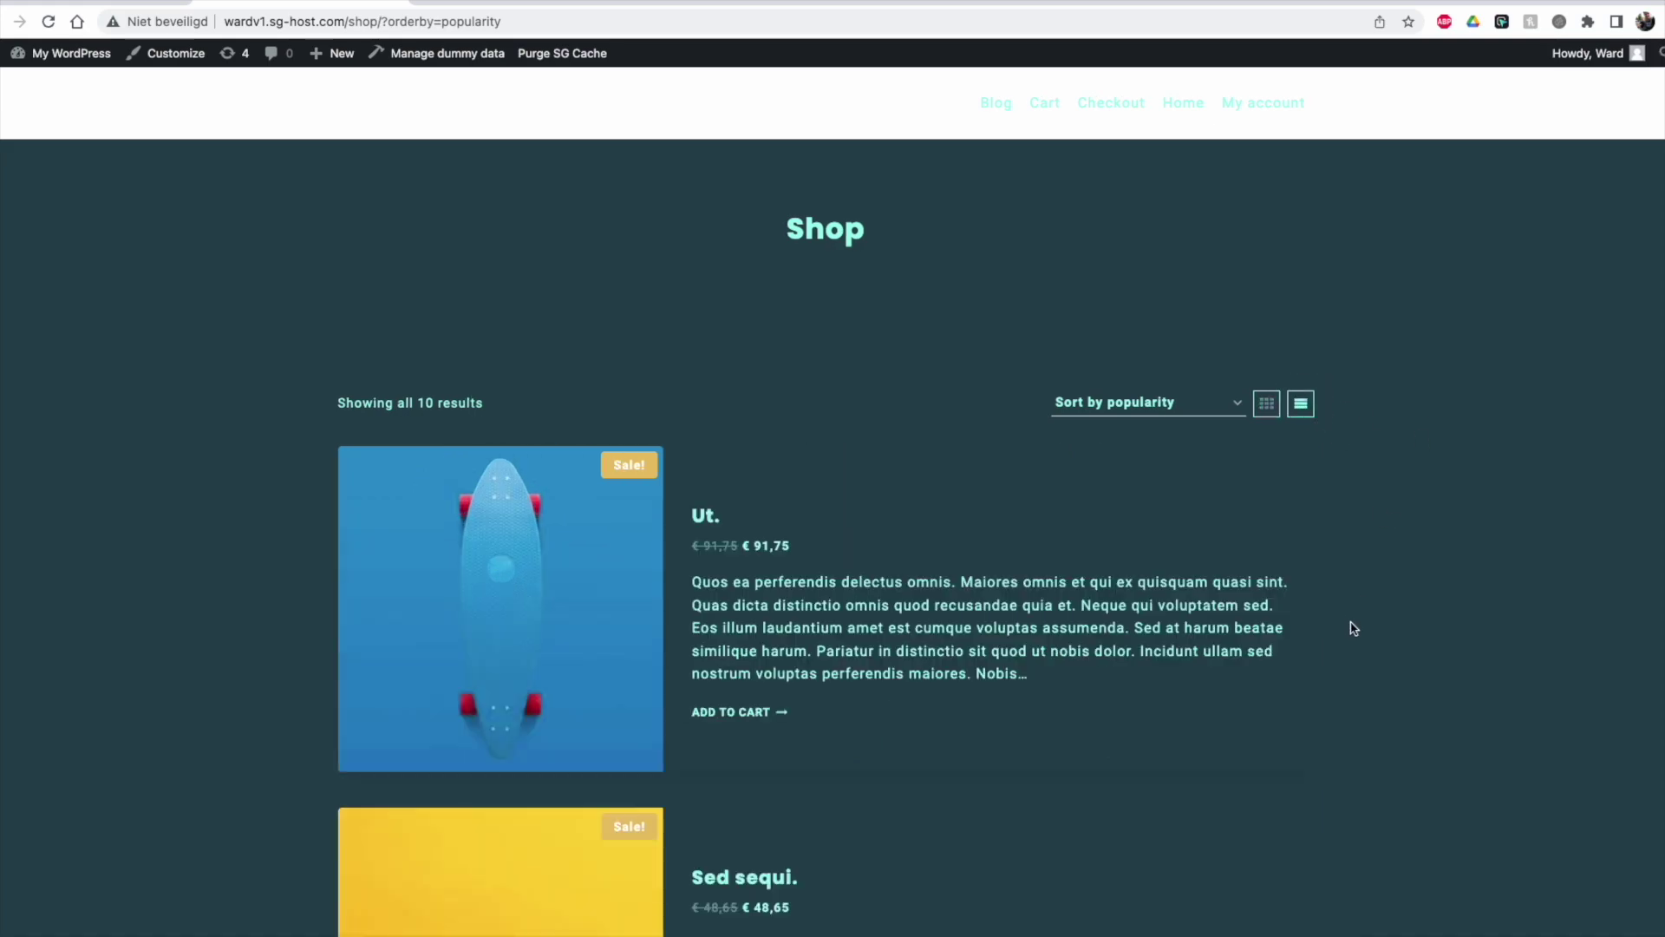
pyautogui.scroll(-8, 1348, 607)
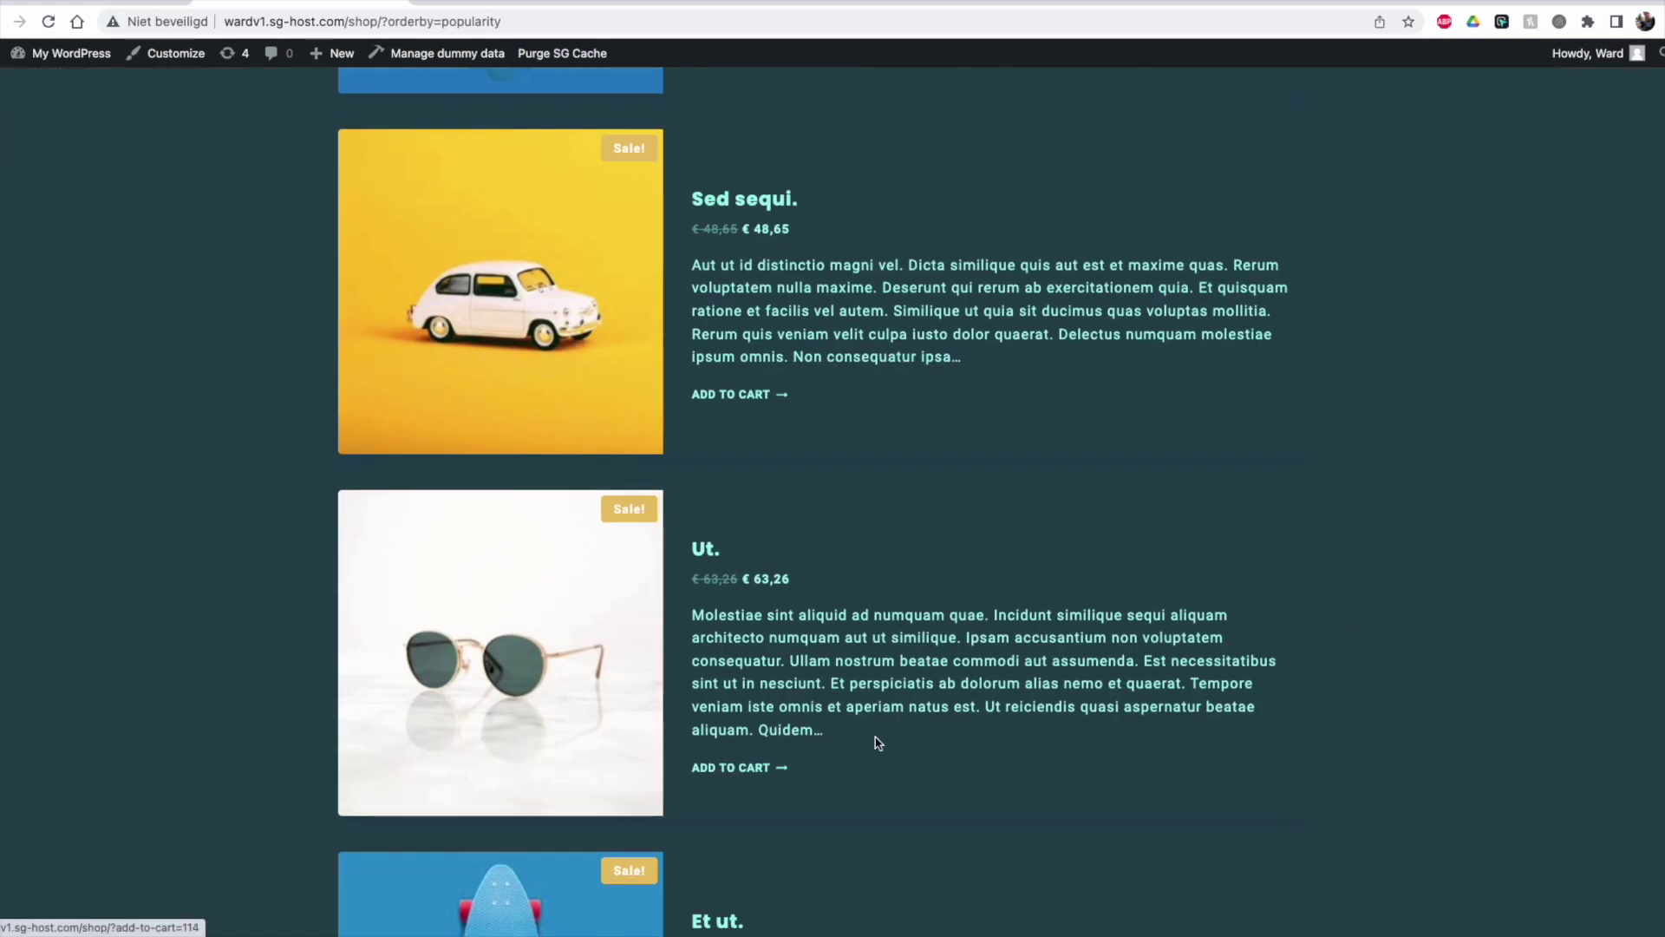
pyautogui.scroll(-6, 930, 714)
pyautogui.scroll(13, 934, 696)
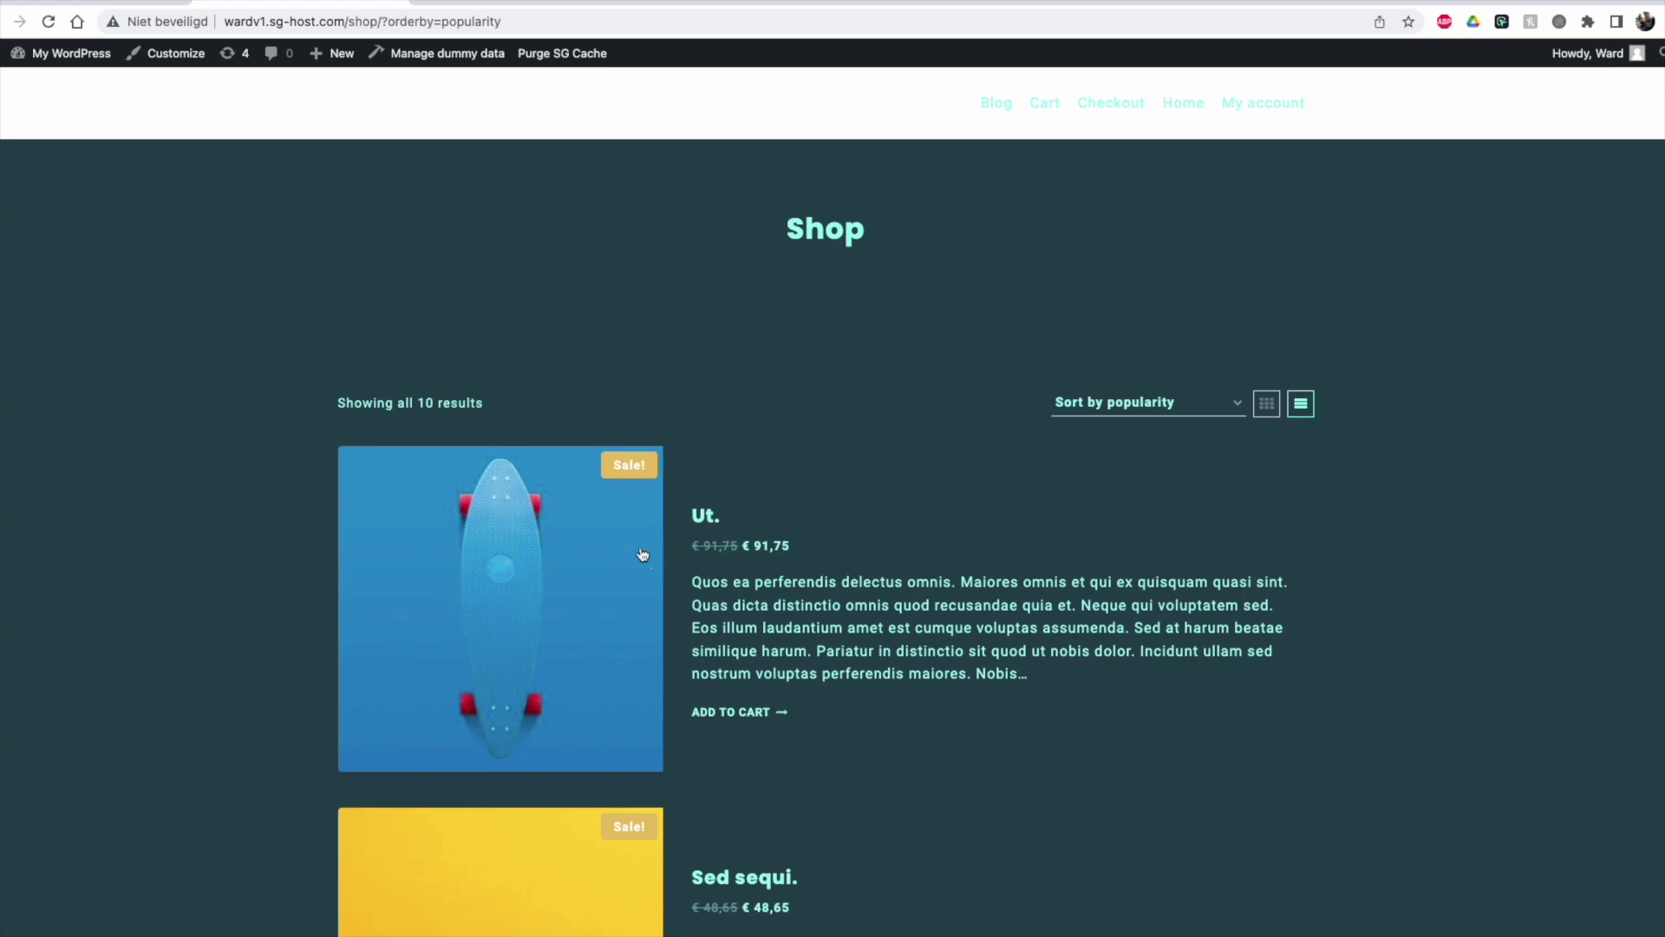
# Step: Examine the blue skateboard product "Ut." on its own page, including its description, reviews and related products
pyautogui.click(652, 553)
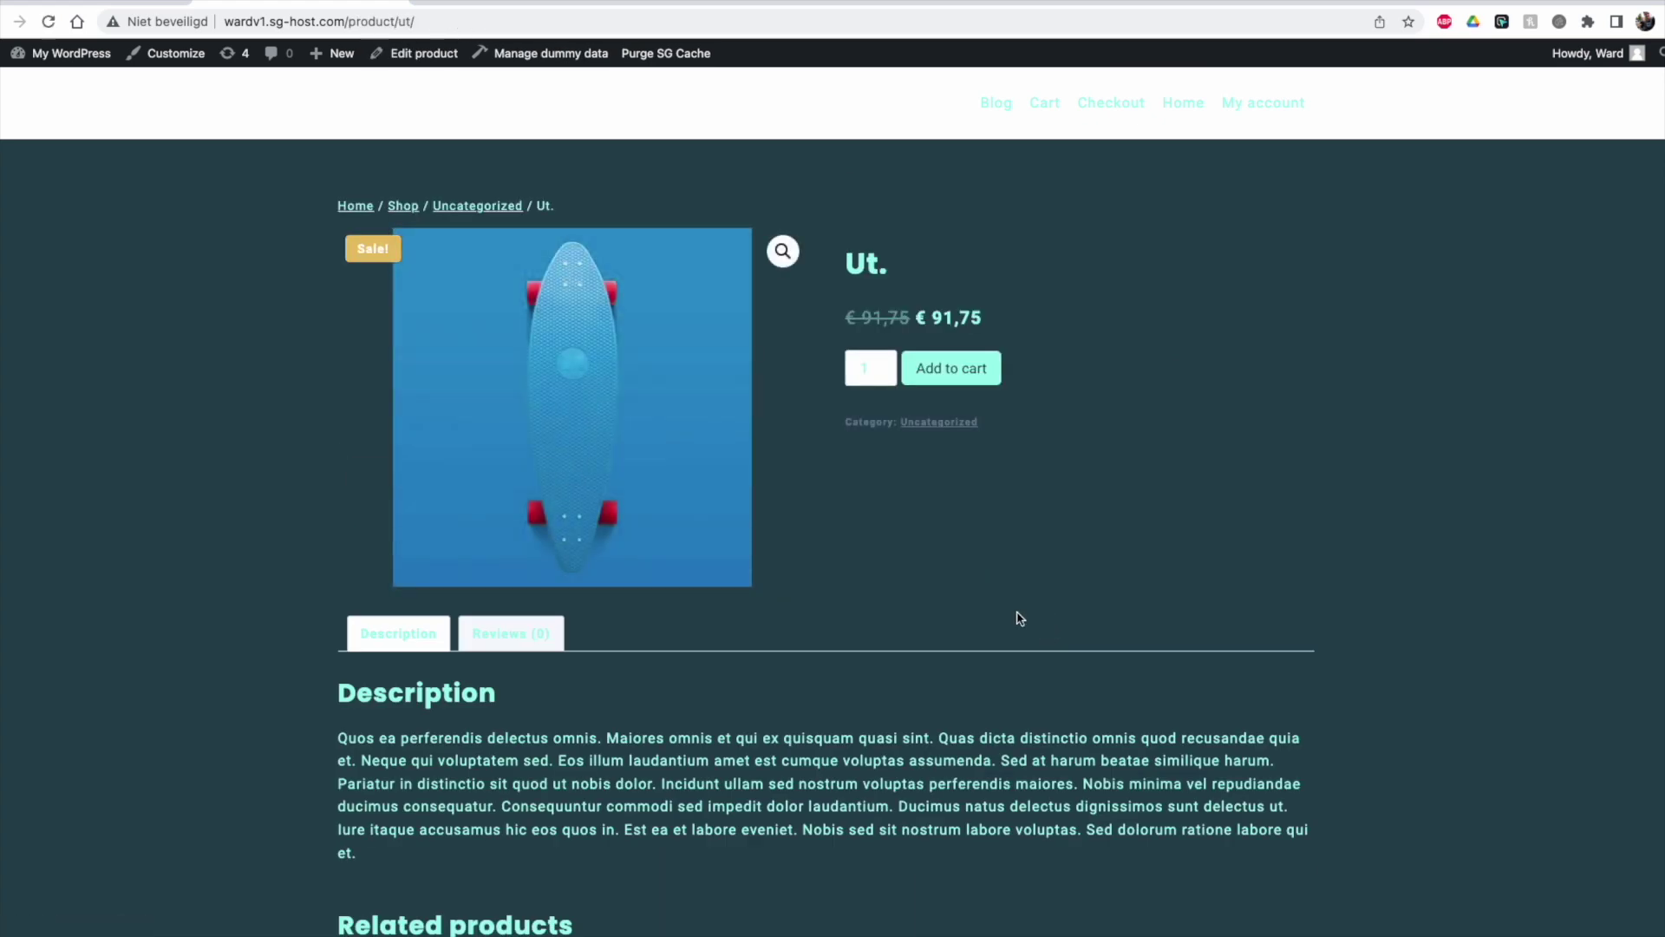
pyautogui.click(540, 642)
pyautogui.click(438, 643)
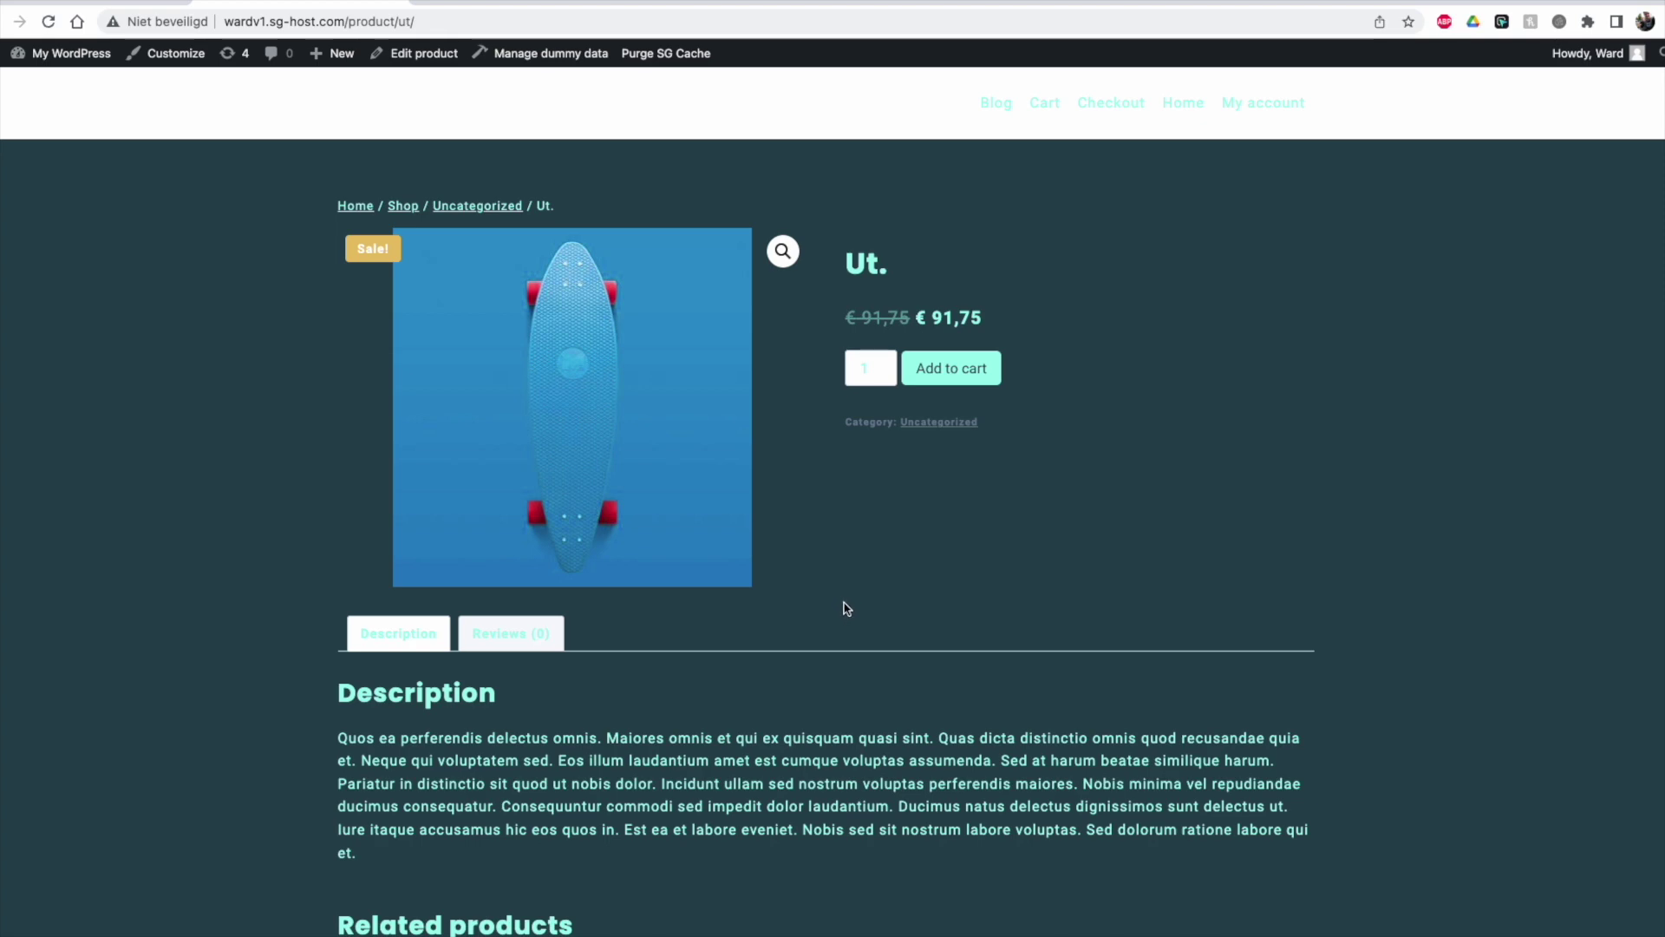
pyautogui.scroll(-6, 846, 608)
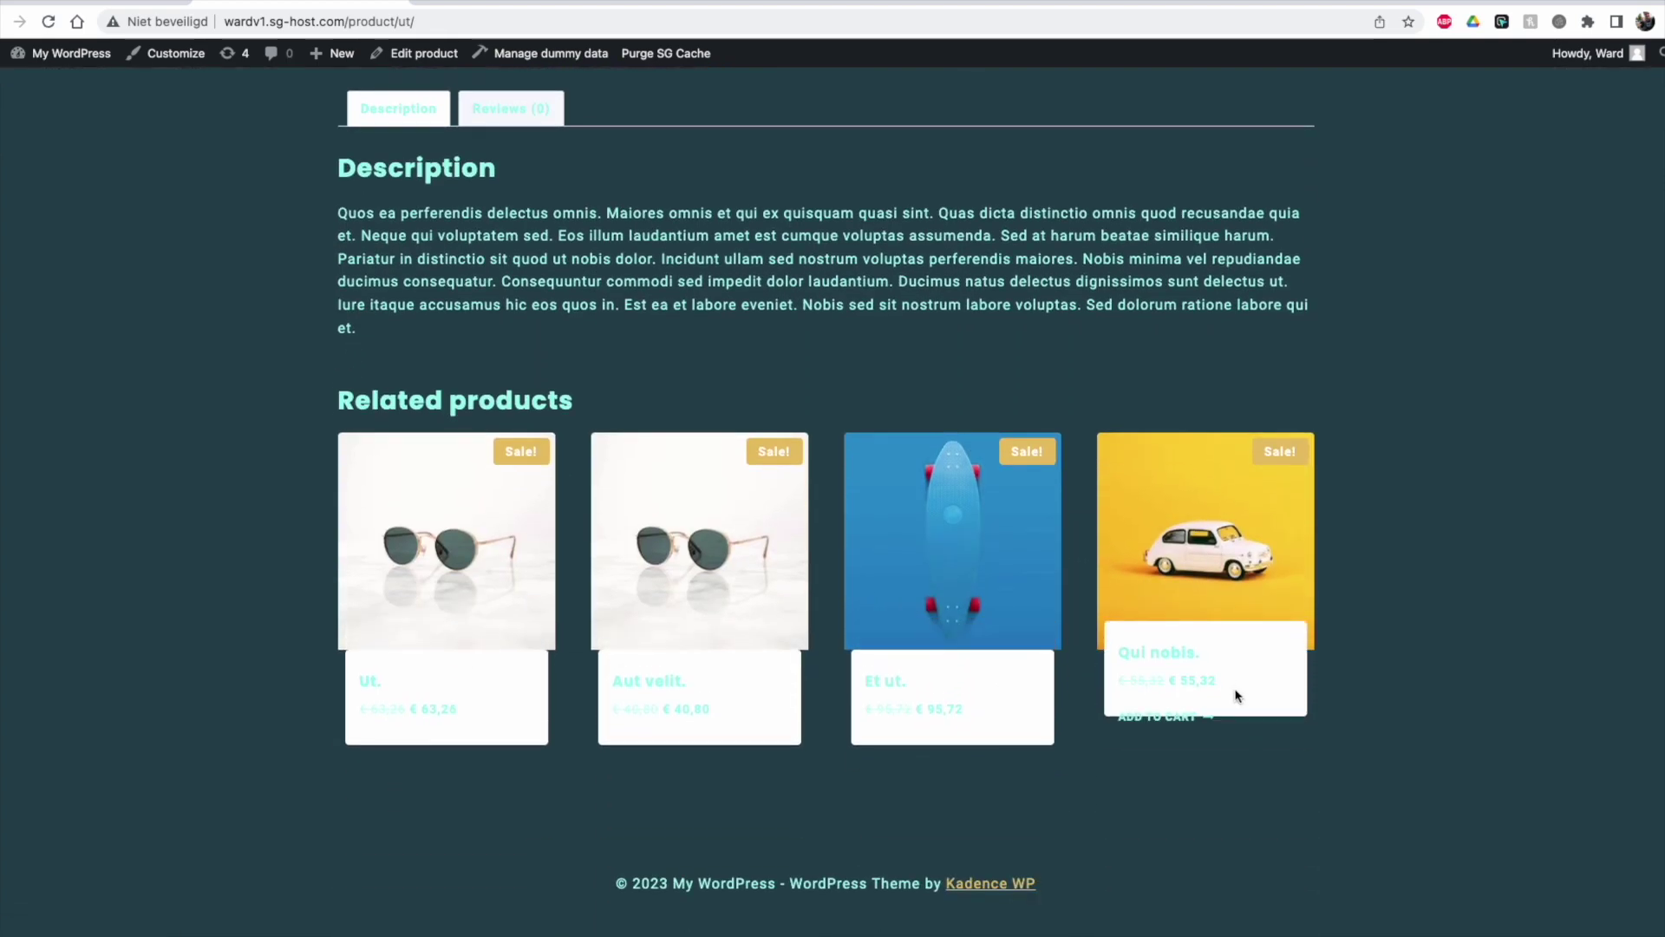
pyautogui.scroll(6, 1236, 685)
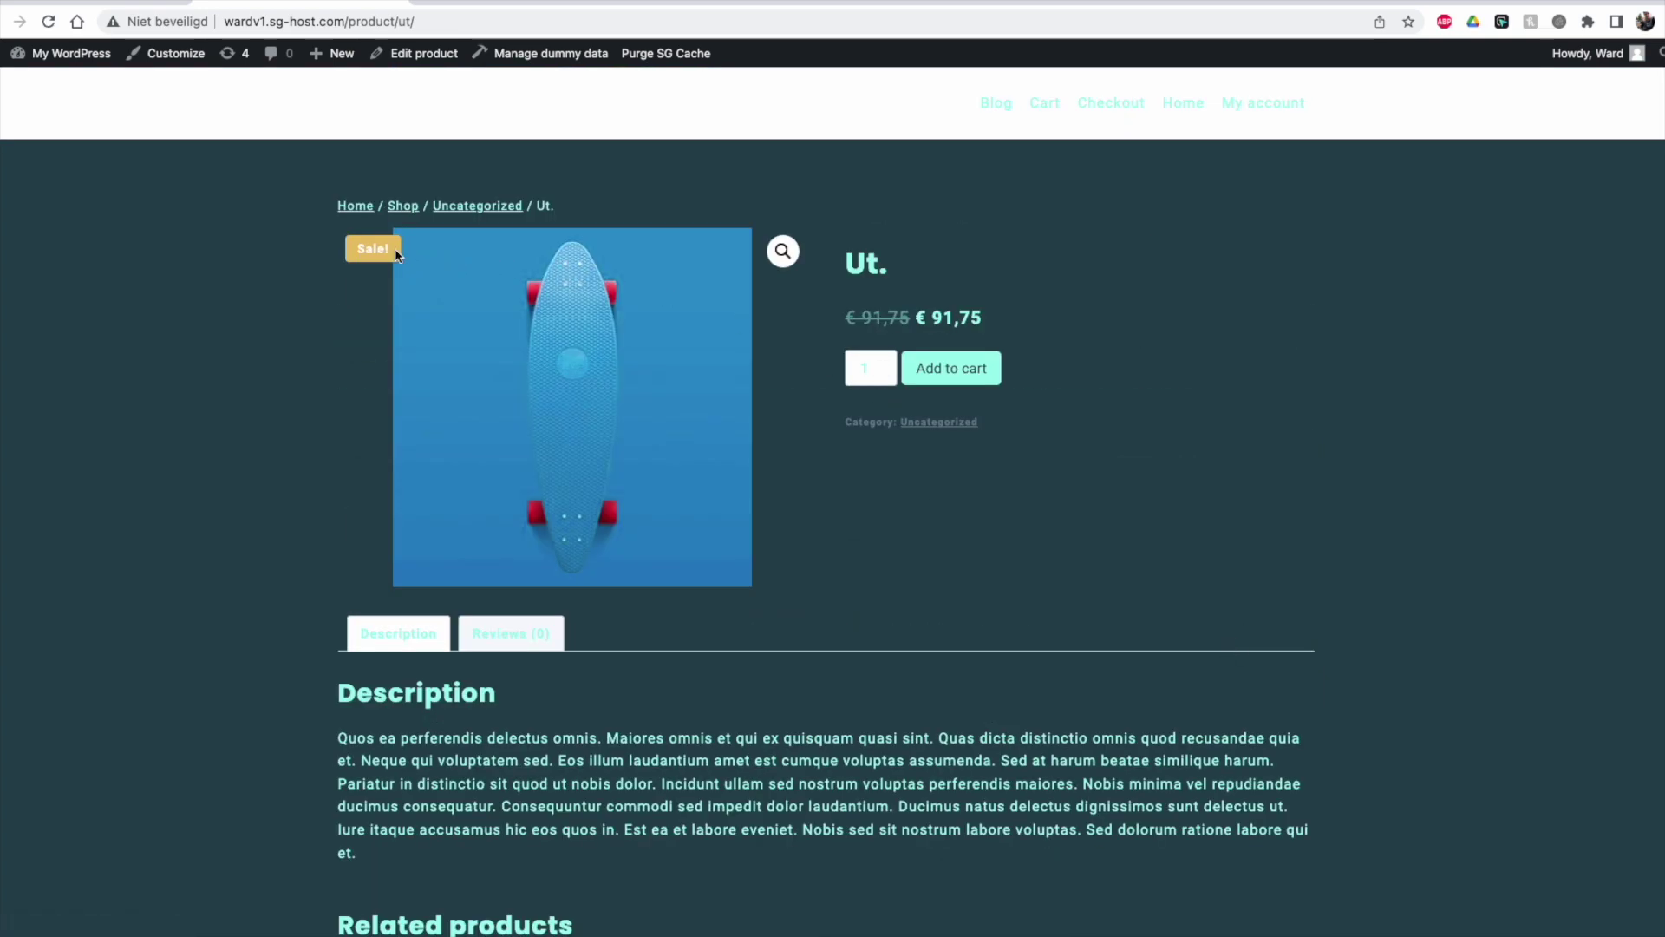
# Step: Return to the shop page in grid view and open the WooCommerce Store Notice settings in the Customizer
pyautogui.click(403, 205)
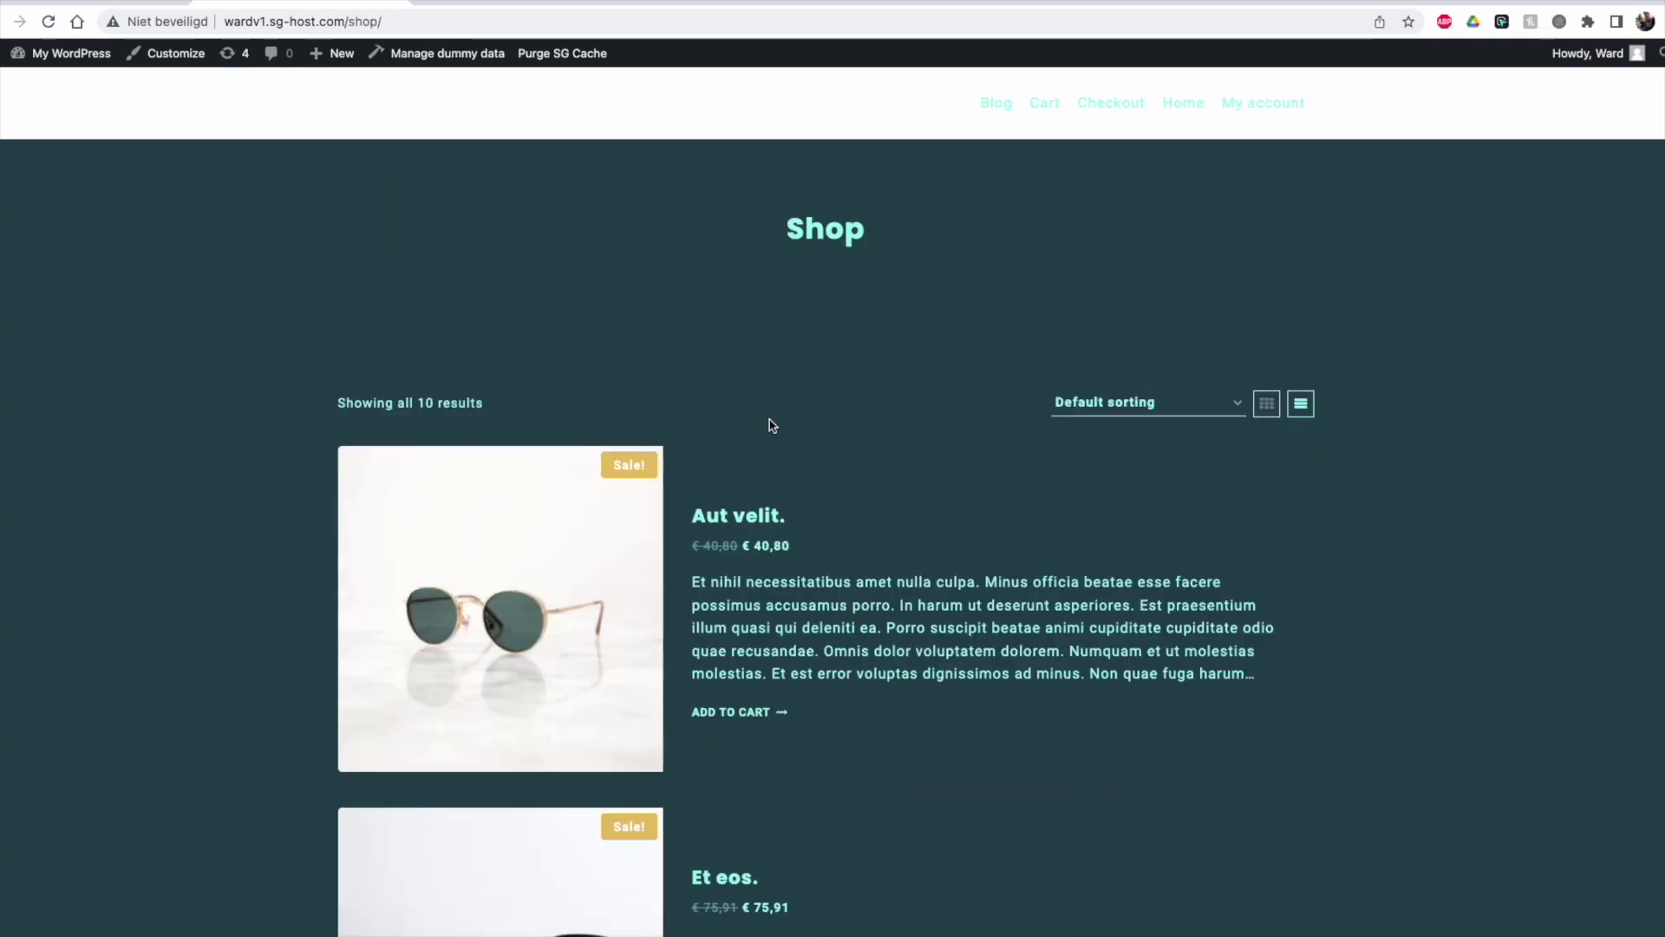
pyautogui.click(1266, 403)
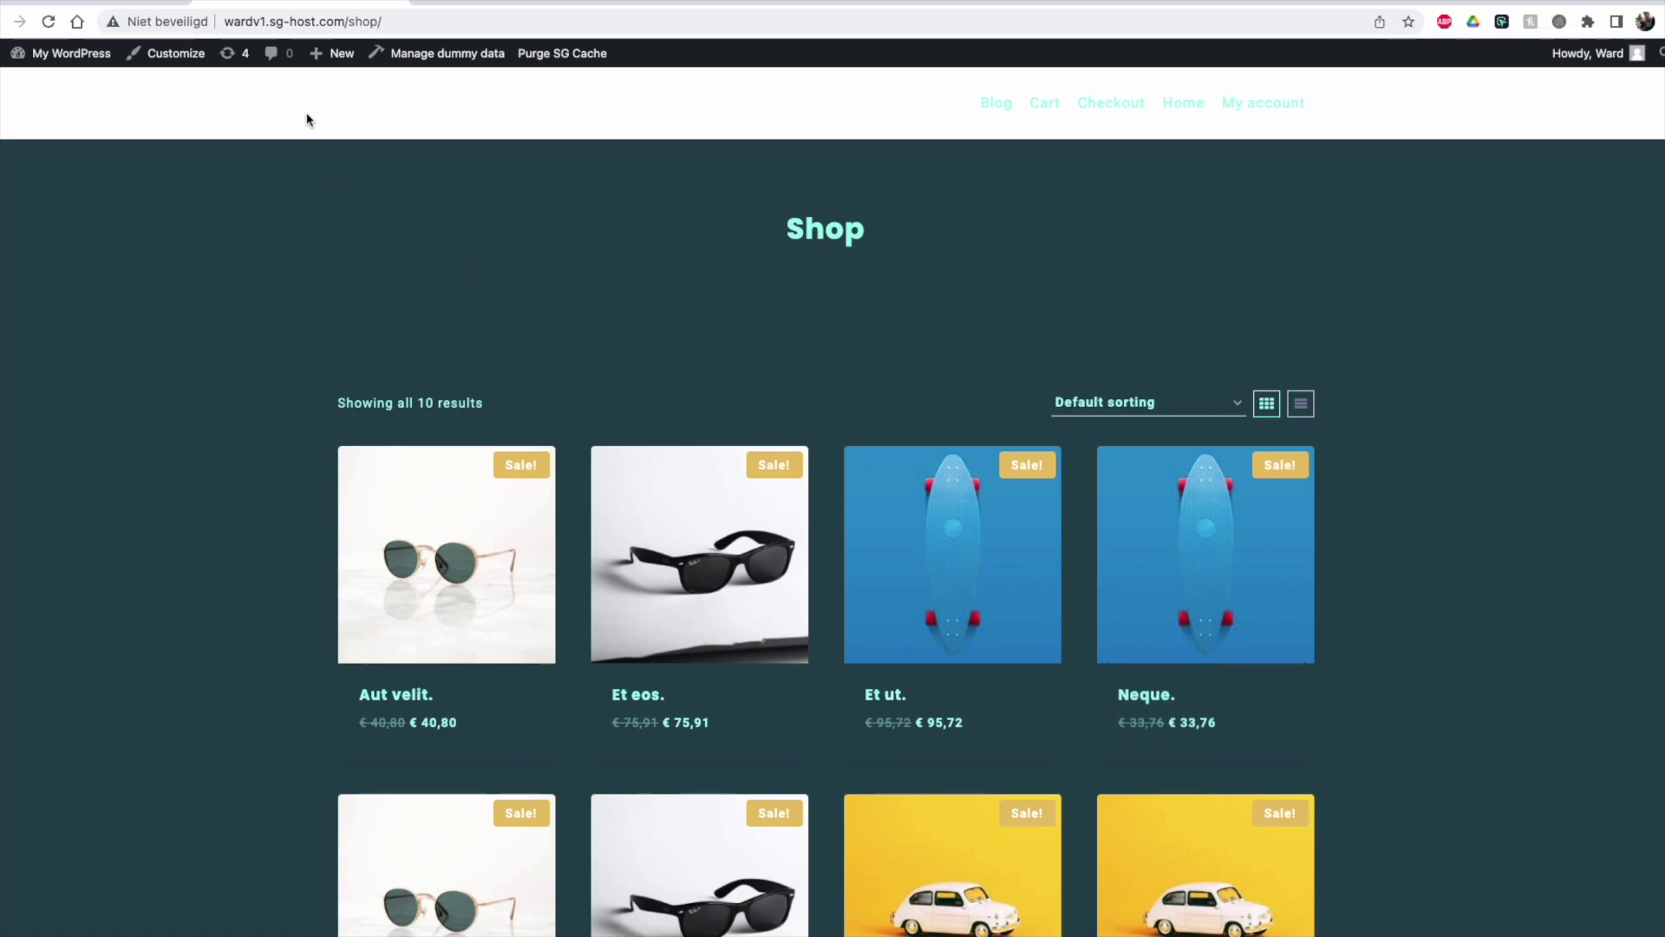
pyautogui.click(179, 55)
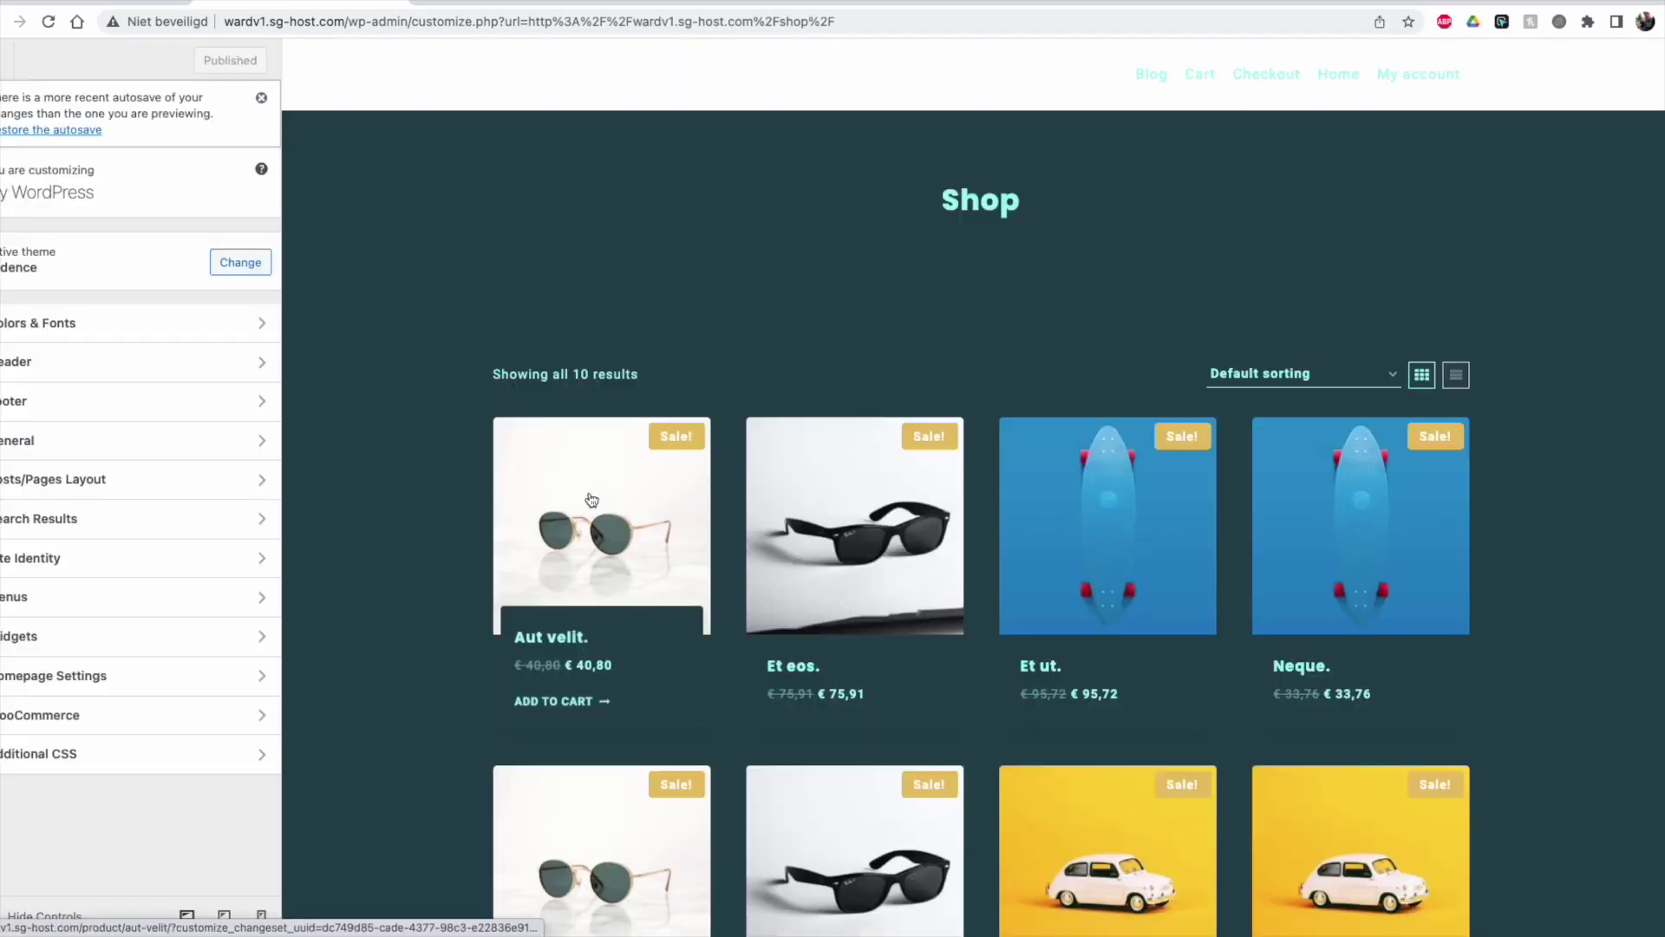
pyautogui.click(38, 716)
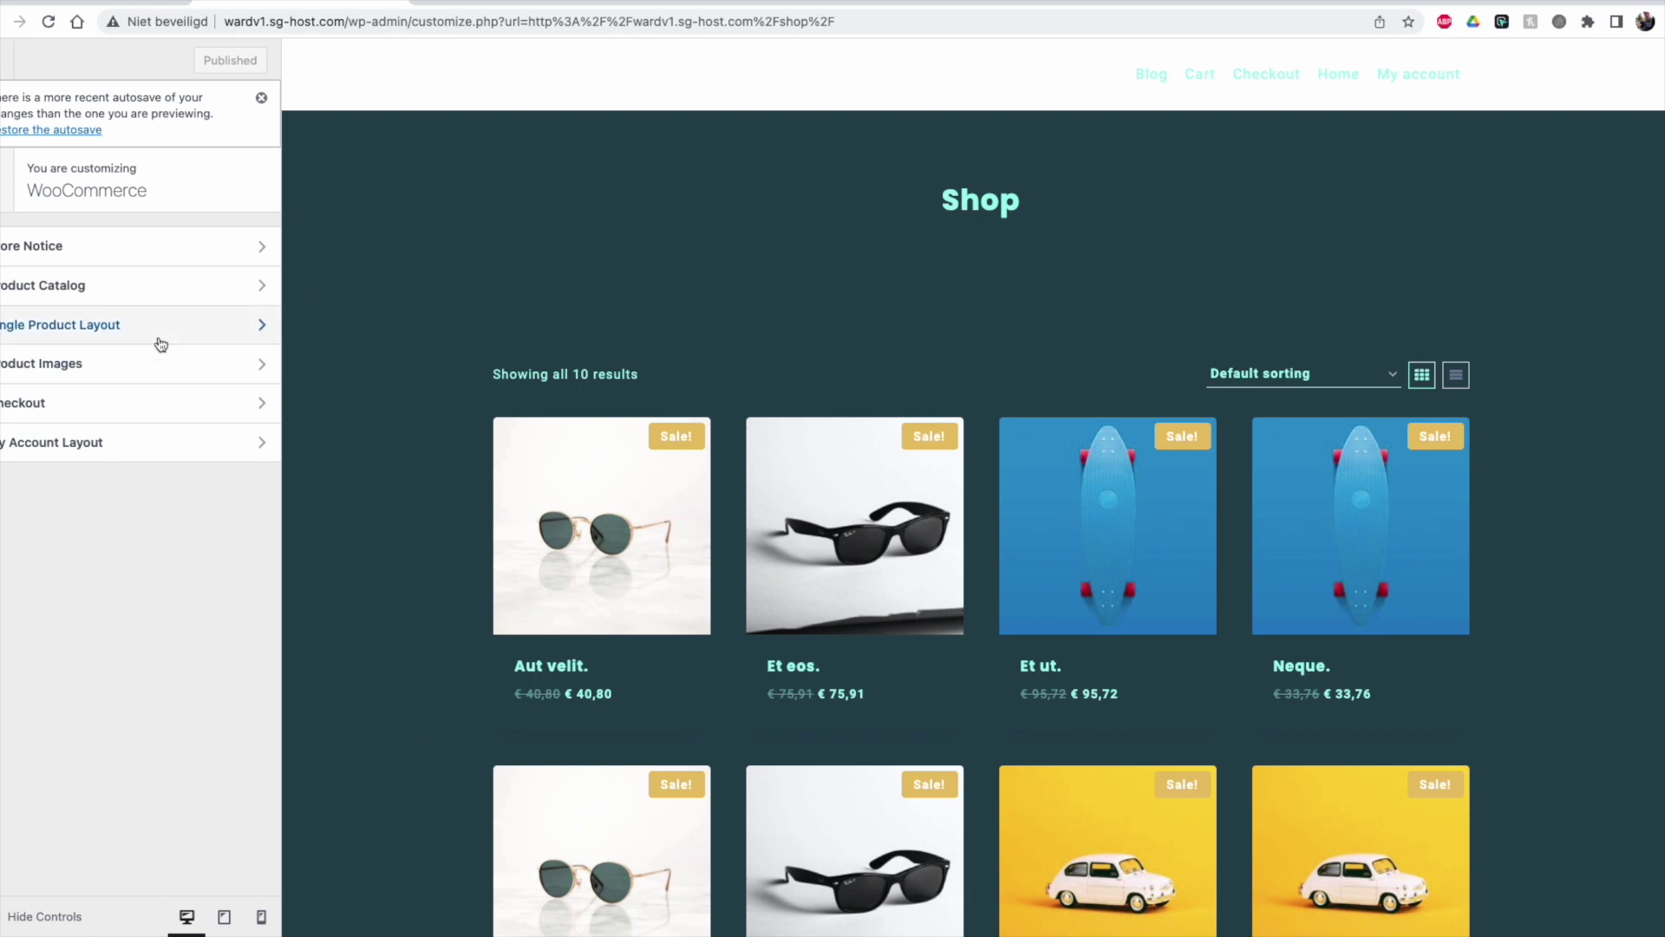
pyautogui.click(58, 254)
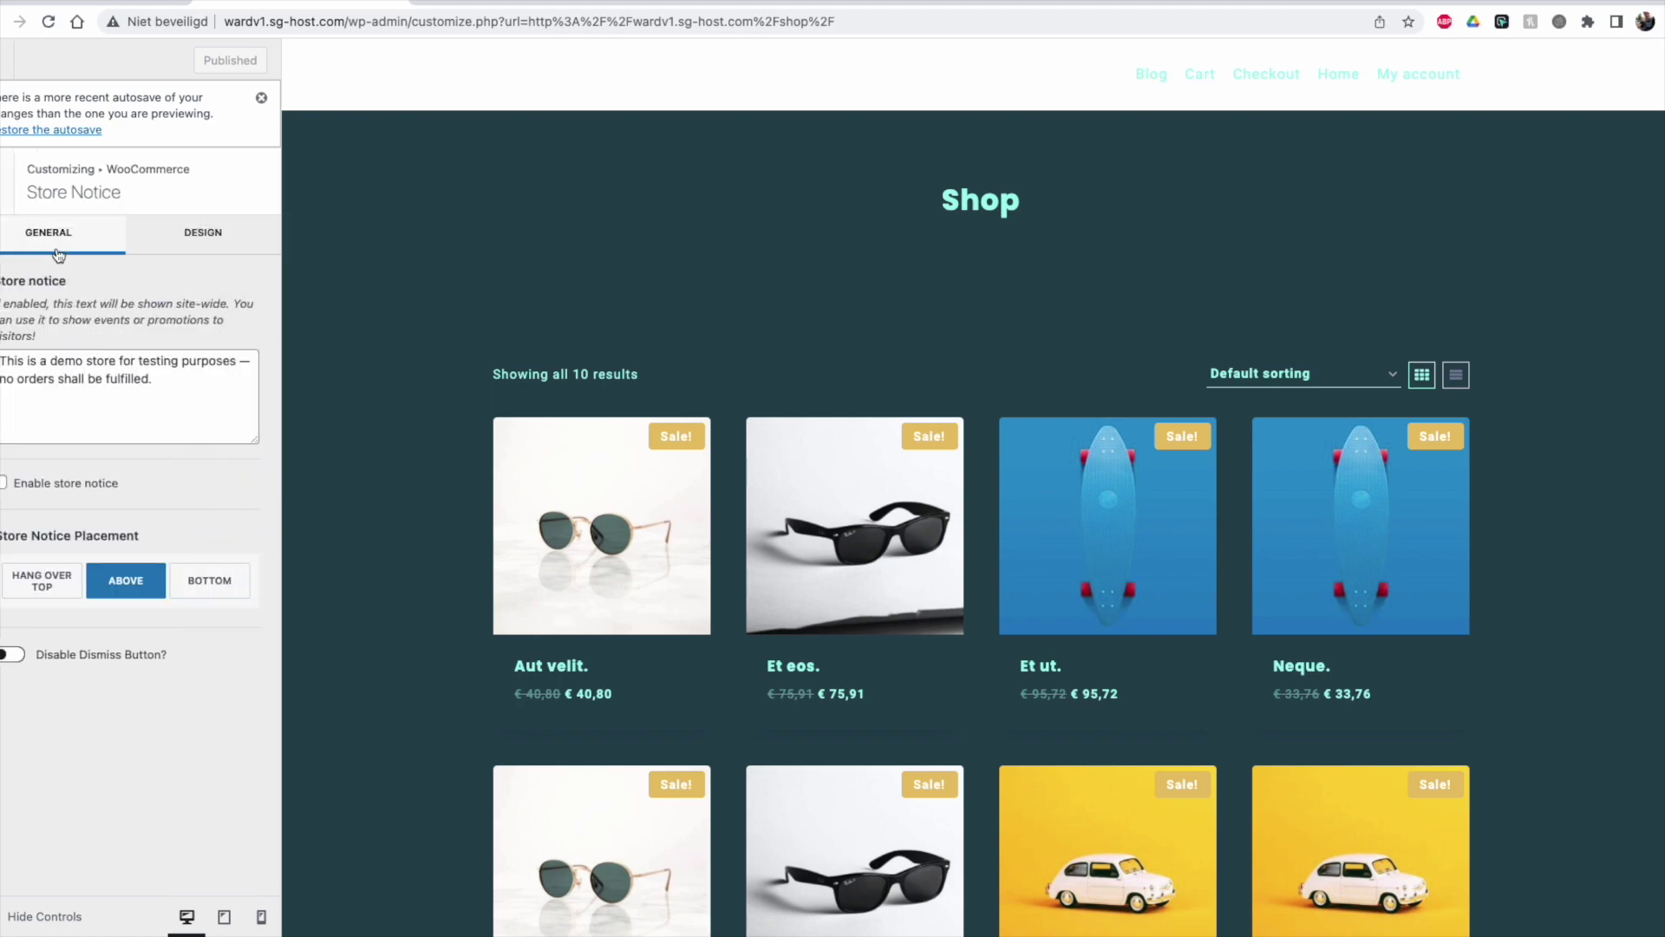
# Step: Enable the store notice and preview its demo store text with the Customizer controls temporarily hidden
pyautogui.moveTo(2, 361); pyautogui.dragTo(167, 383)
pyautogui.click(66, 486)
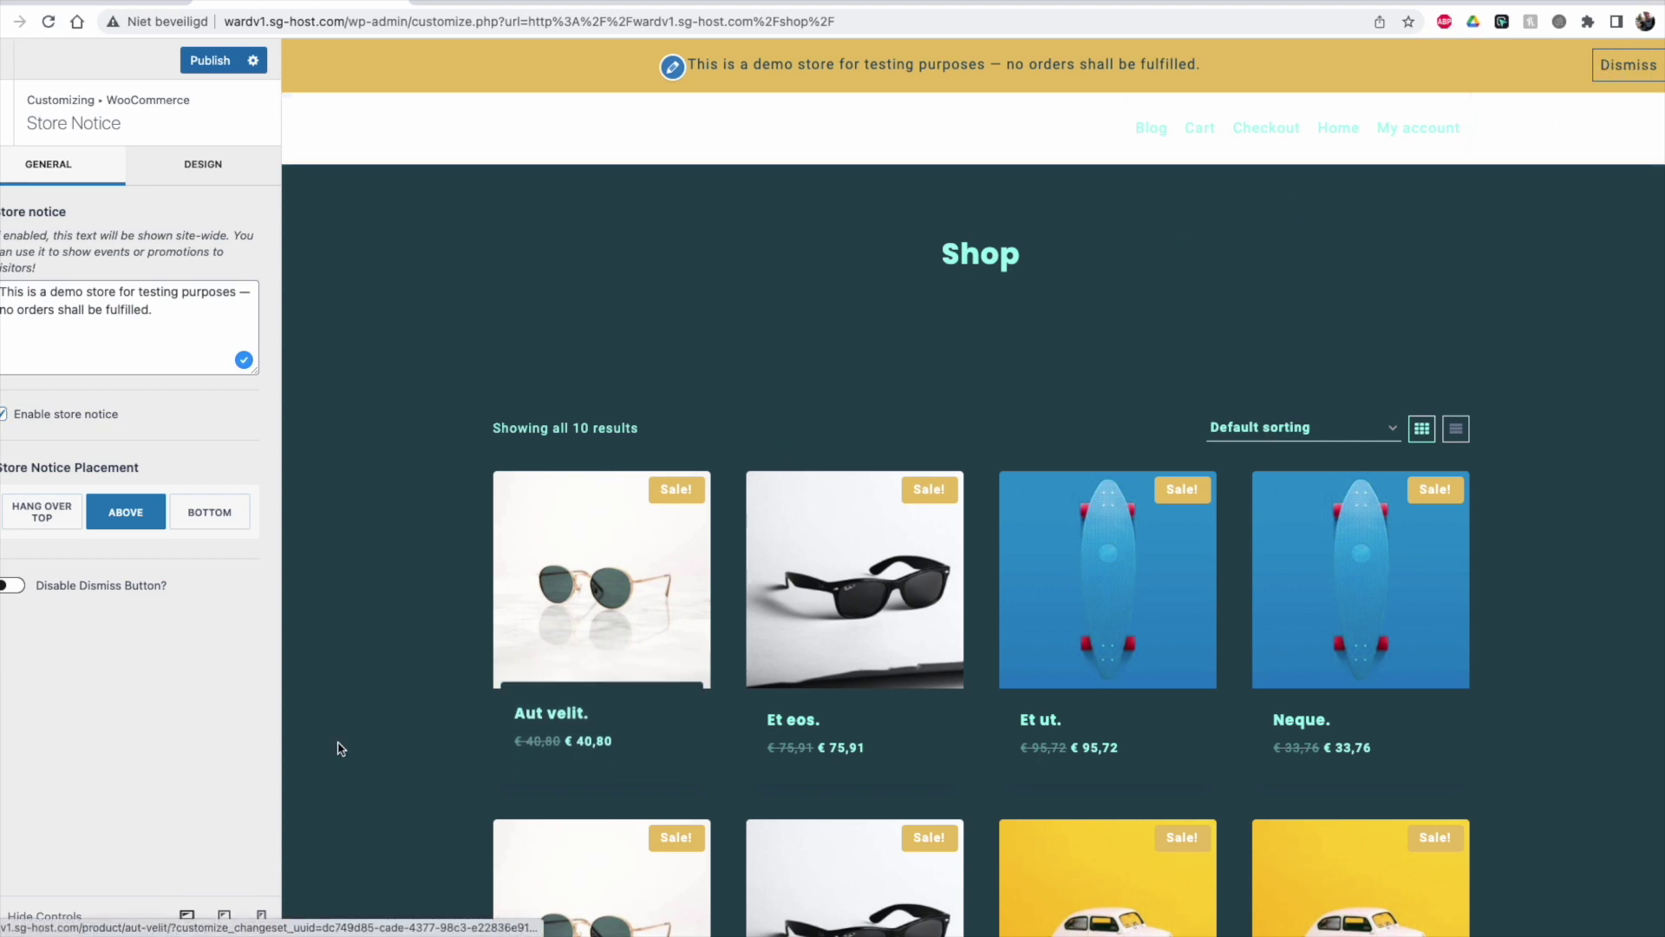
pyautogui.click(23, 917)
pyautogui.tripleClick(608, 70)
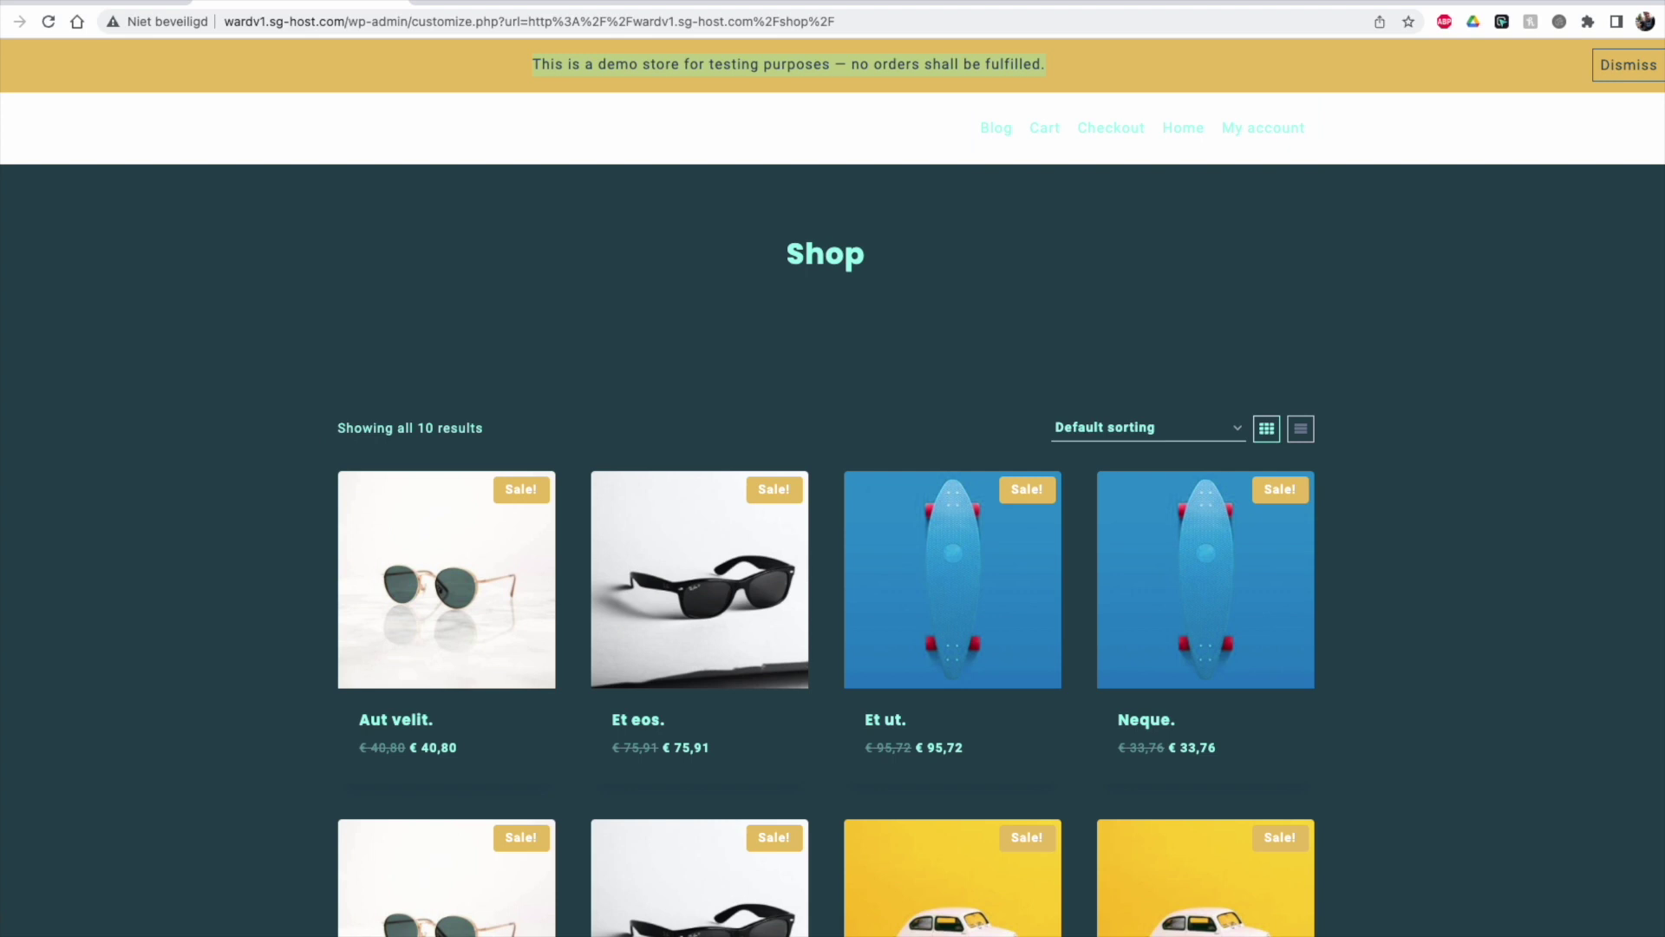
pyautogui.click(7, 921)
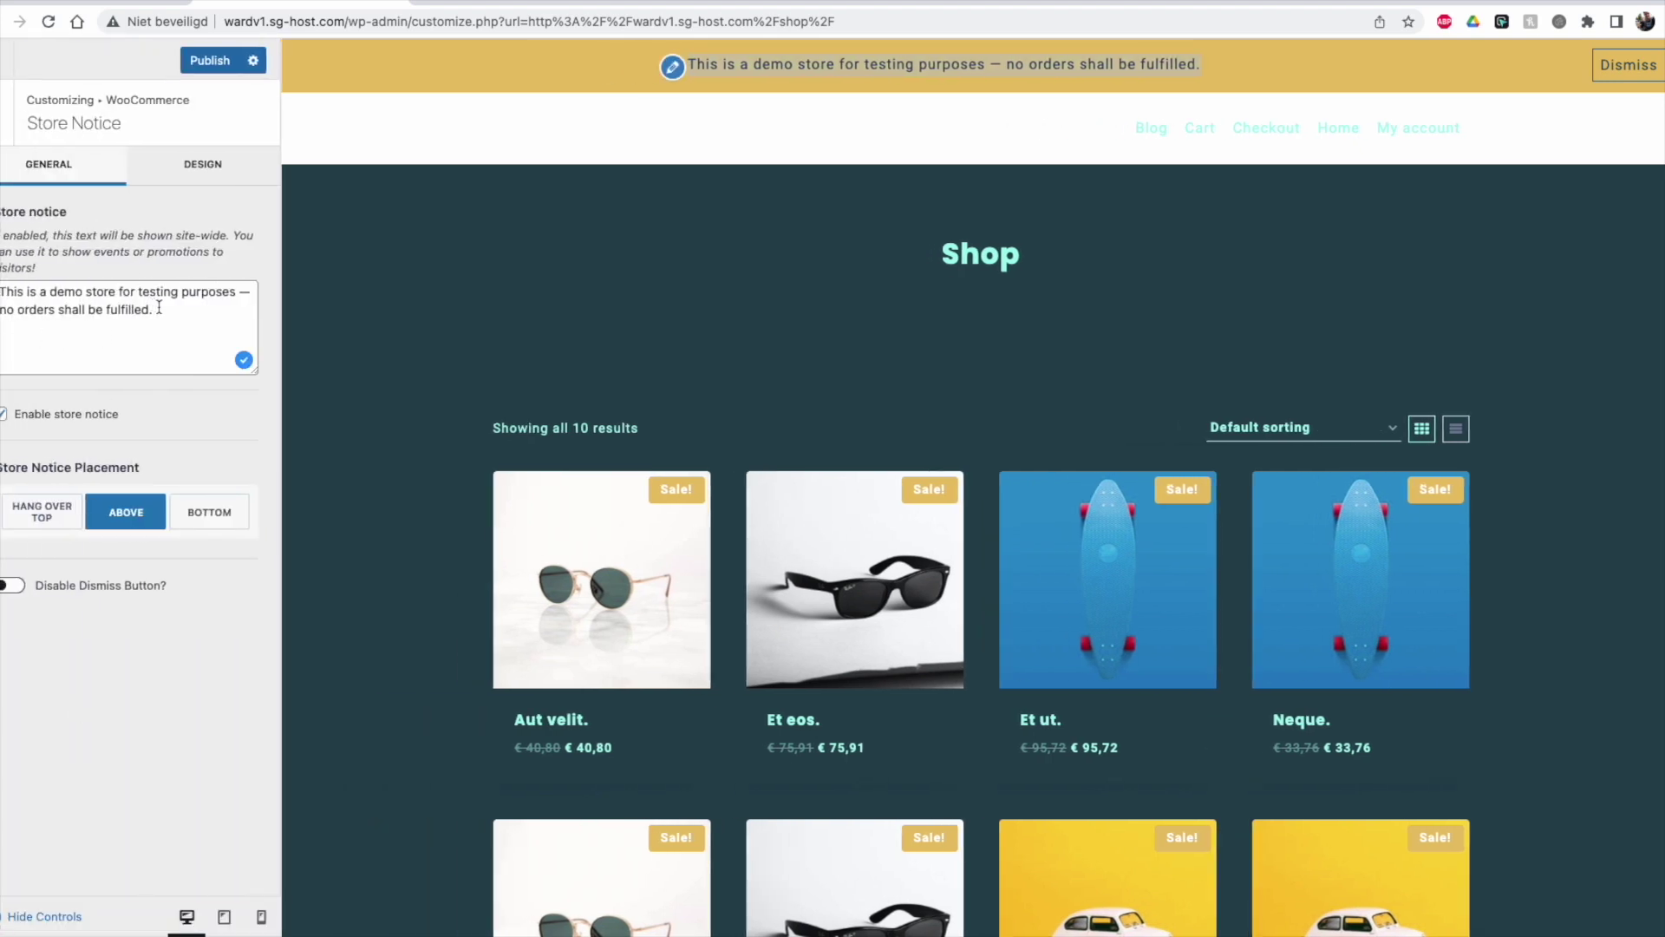
# Step: Set the store notice's font color to the light turquoise palette color 9FF9EE, leaving the font family on Inherit
pyautogui.click(199, 172)
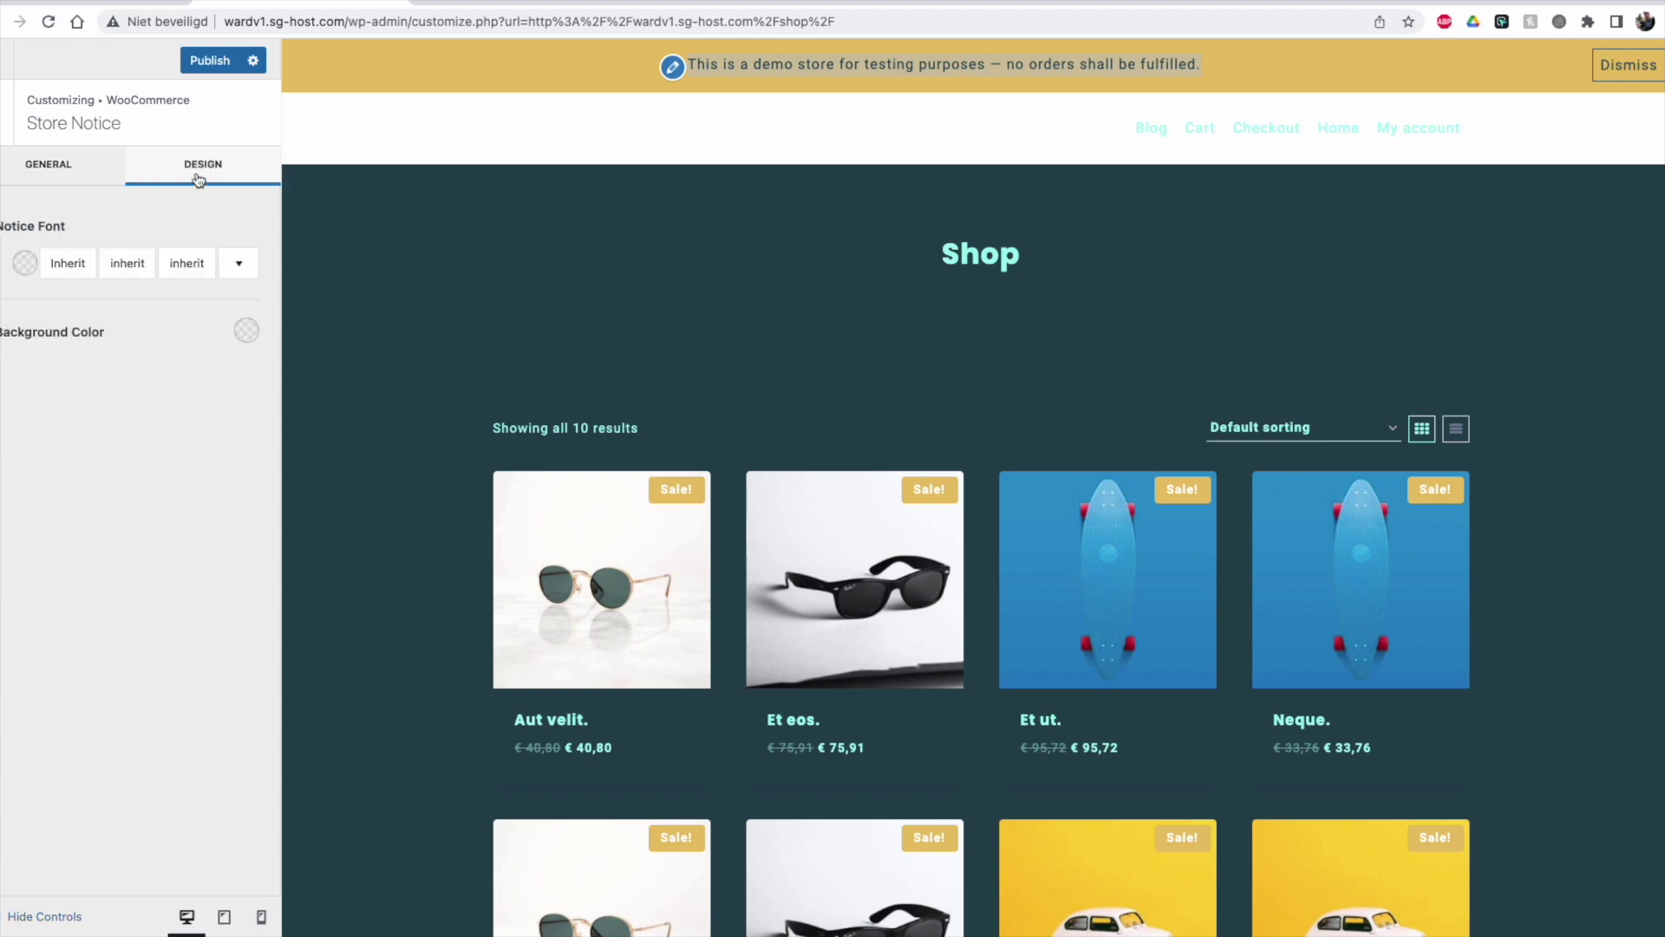
pyautogui.click(24, 262)
pyautogui.click(96, 520)
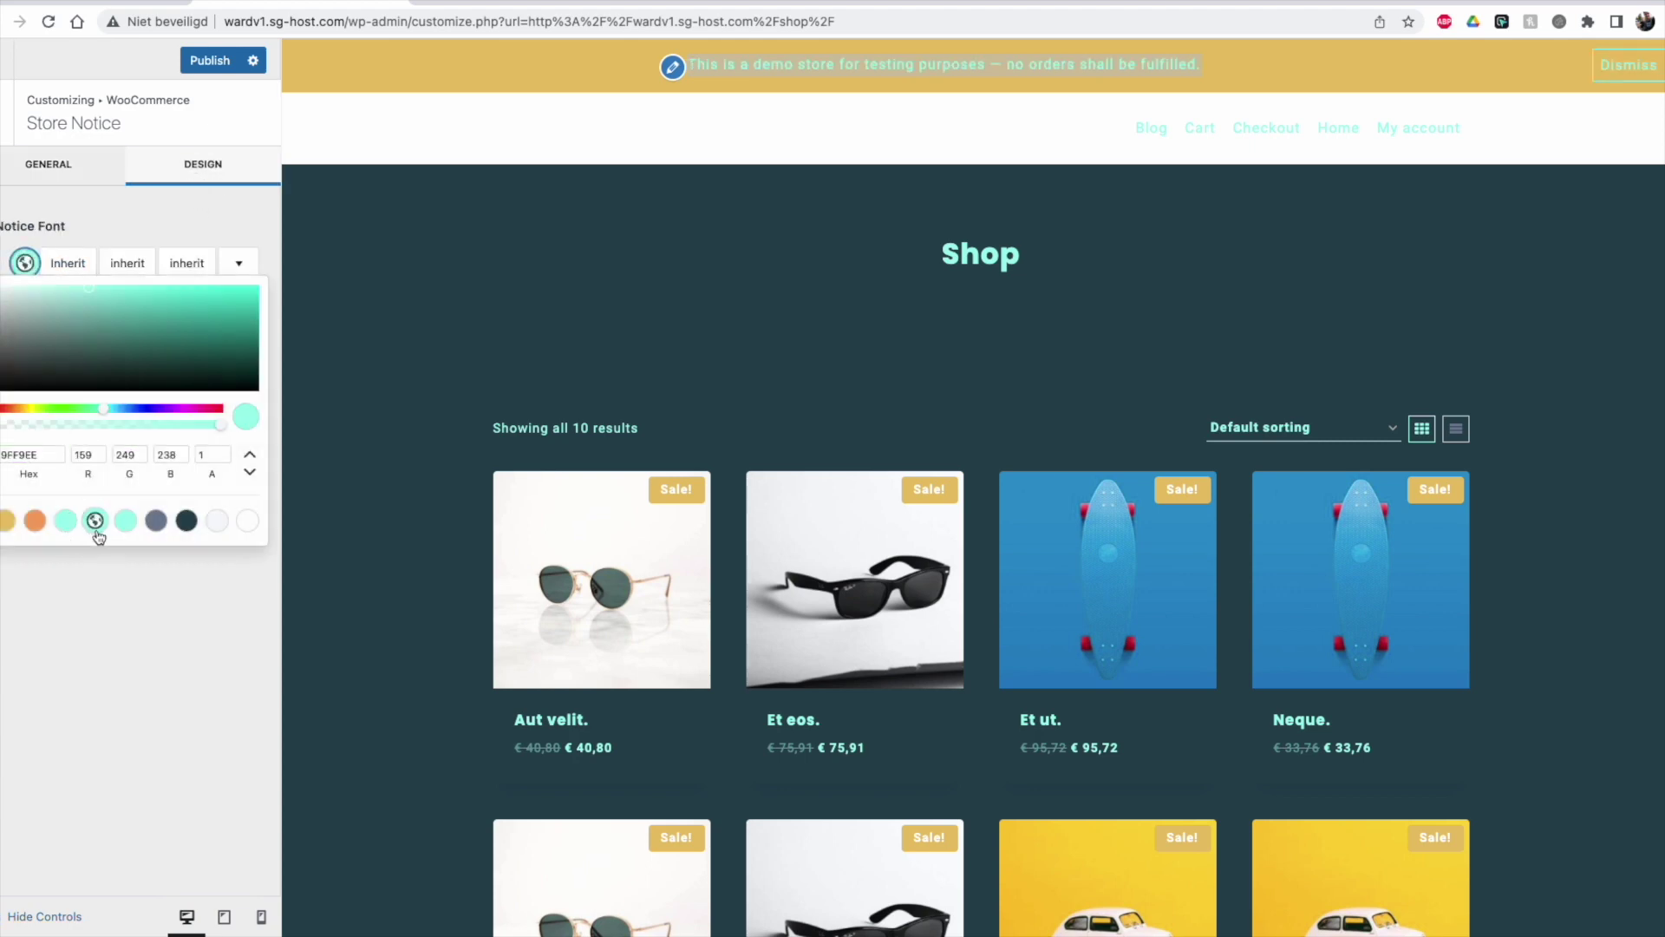
pyautogui.click(184, 571)
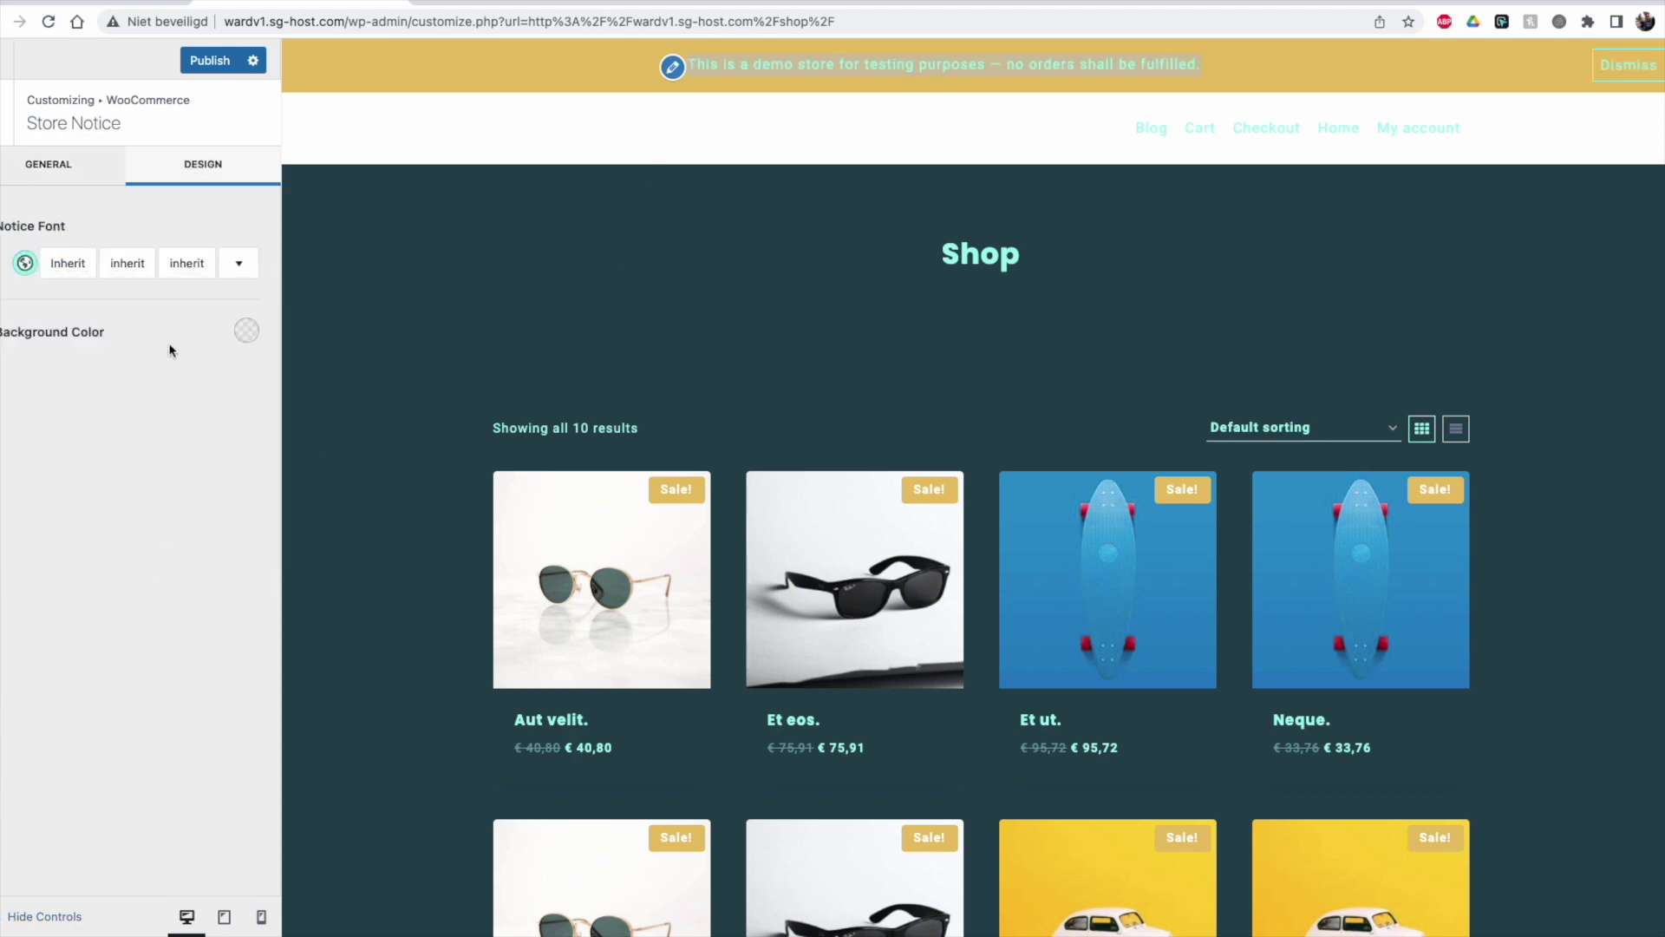
pyautogui.click(66, 262)
pyautogui.click(18, 672)
# Step: Set the store notice's background color to the dark teal palette color
pyautogui.click(246, 330)
pyautogui.click(184, 632)
pyautogui.click(189, 761)
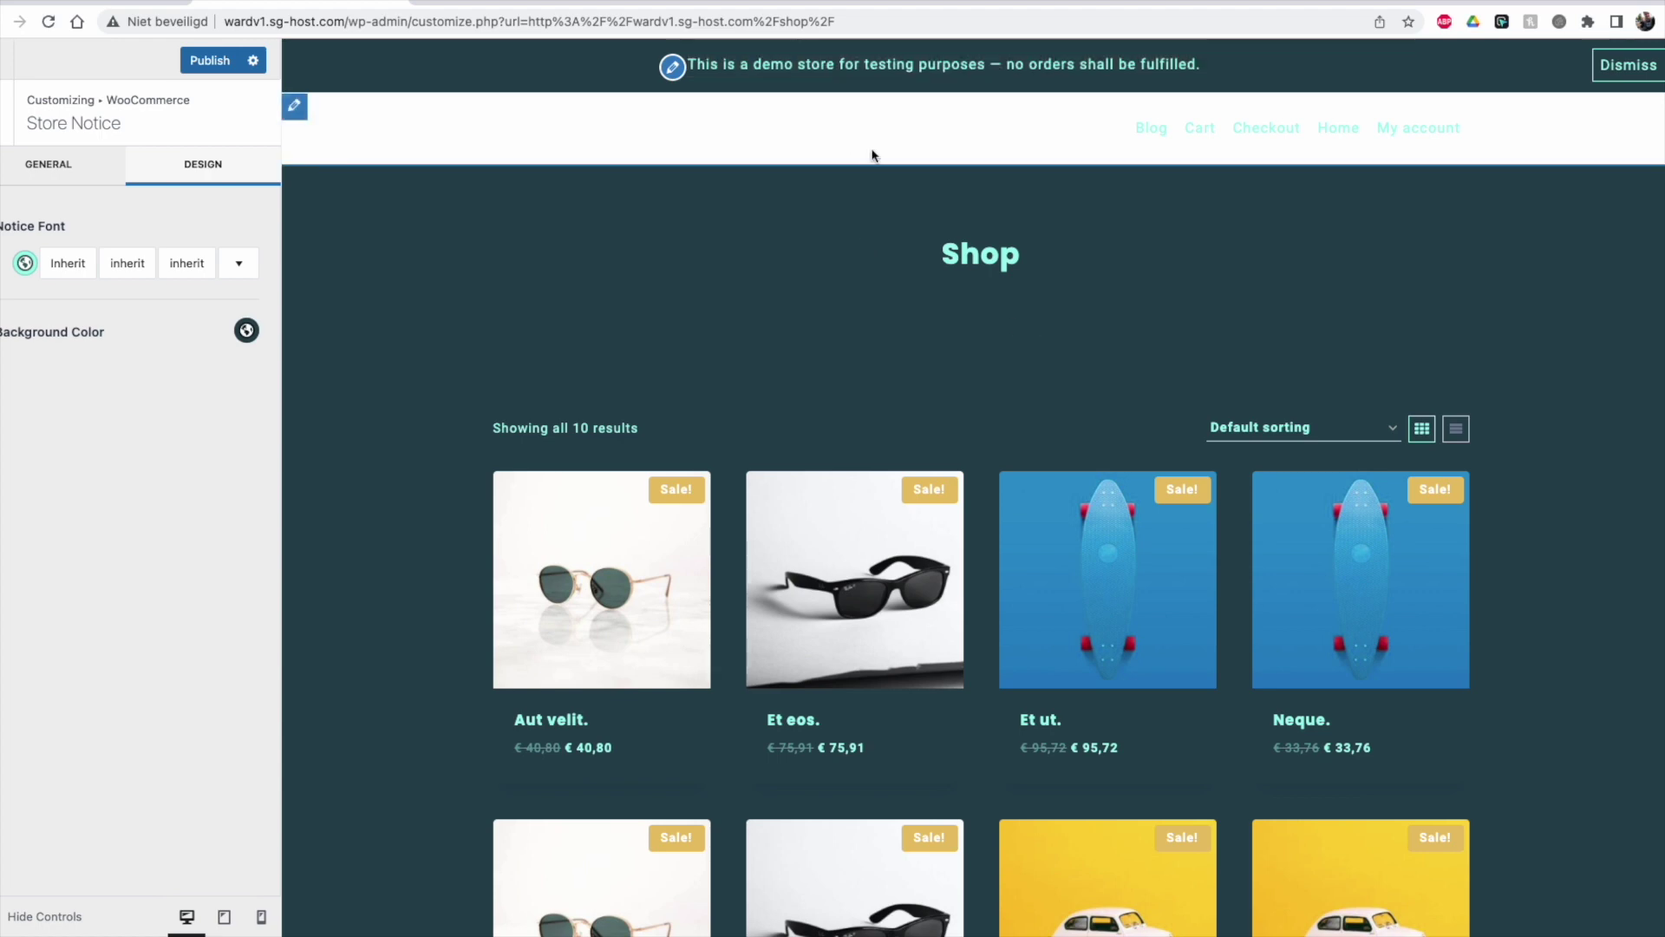
# Step: Return to the store notice's general settings and disable the notice
pyautogui.click(6, 127)
pyautogui.click(52, 184)
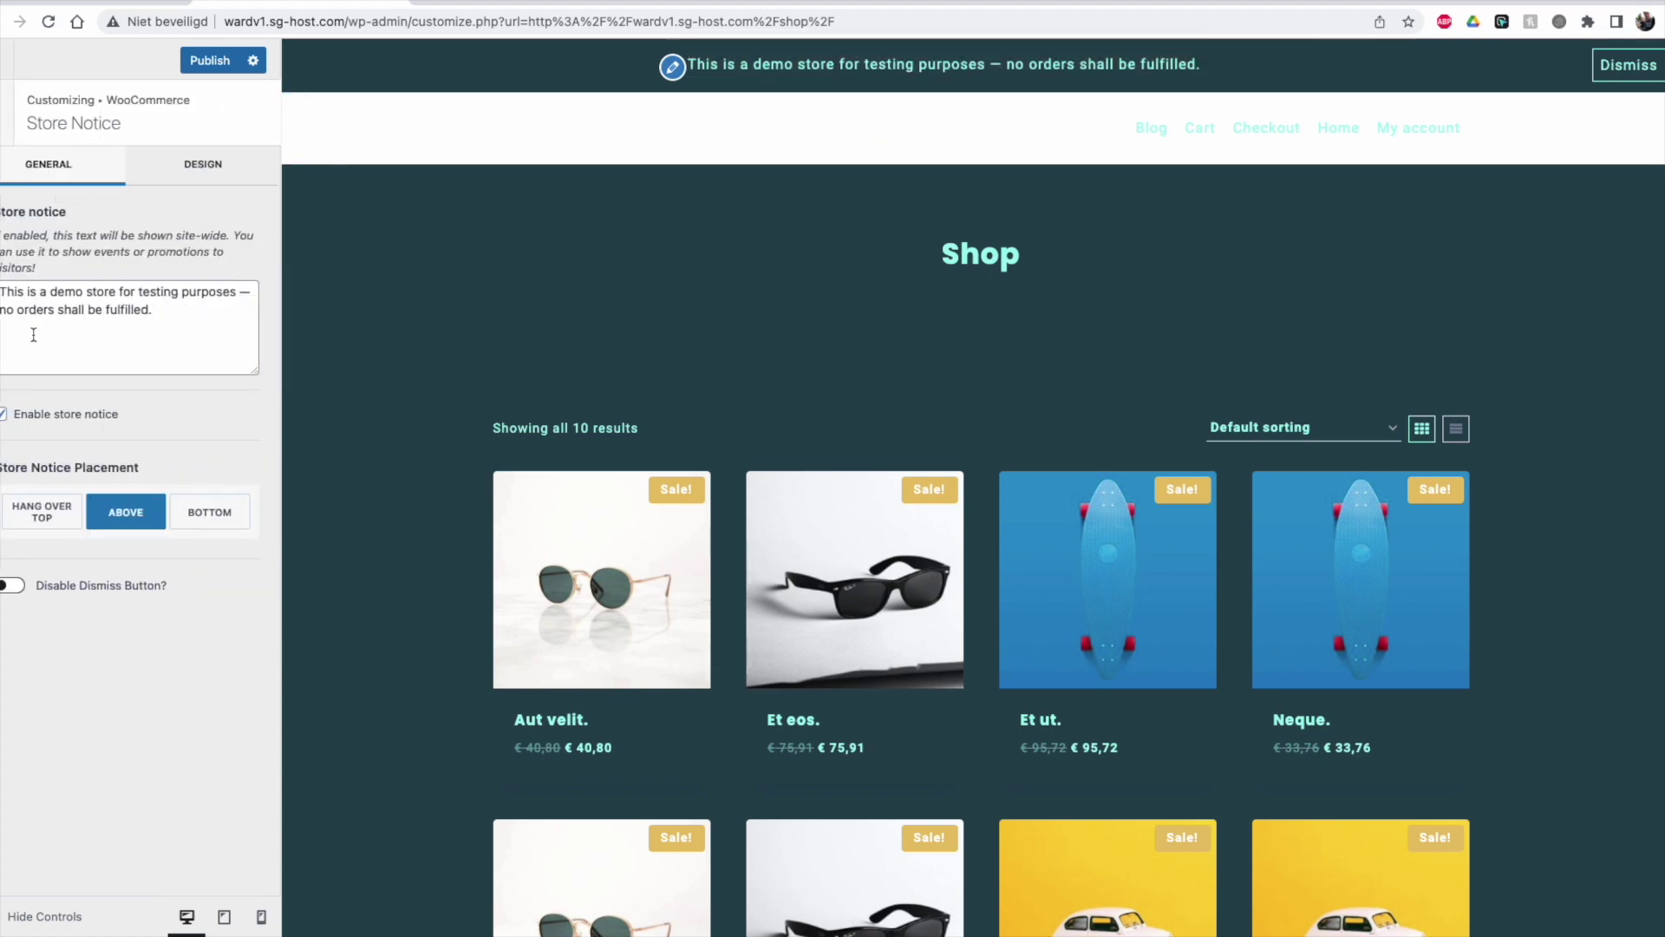
pyautogui.moveTo(151, 339); pyautogui.dragTo(2, 293)
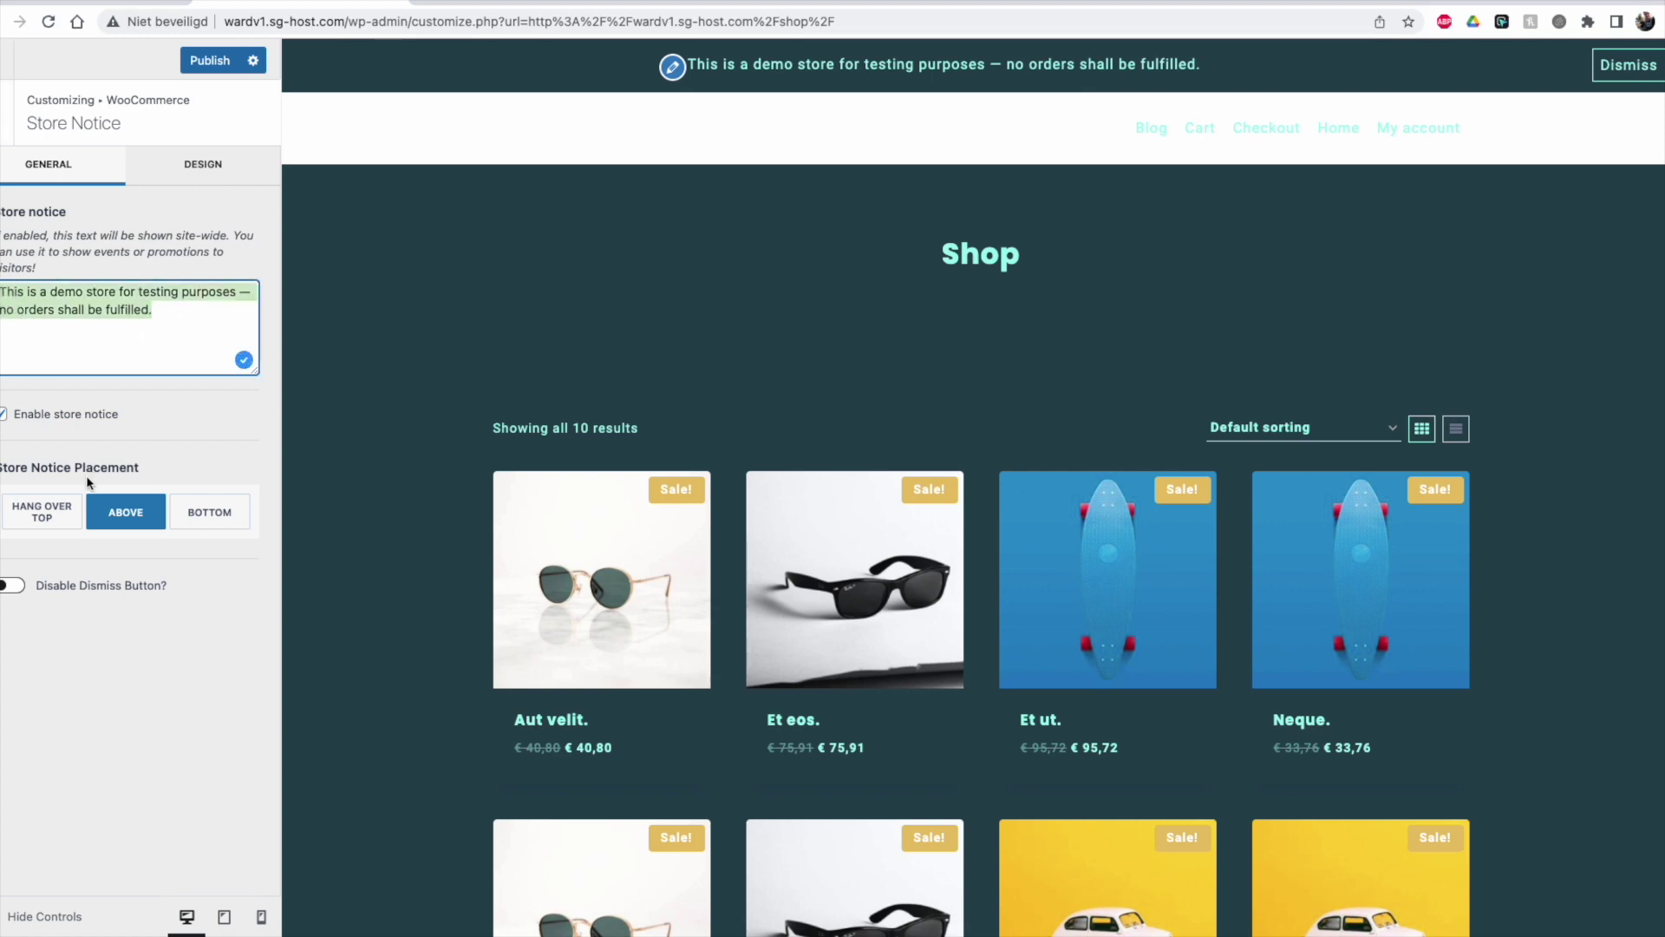
pyautogui.click(24, 416)
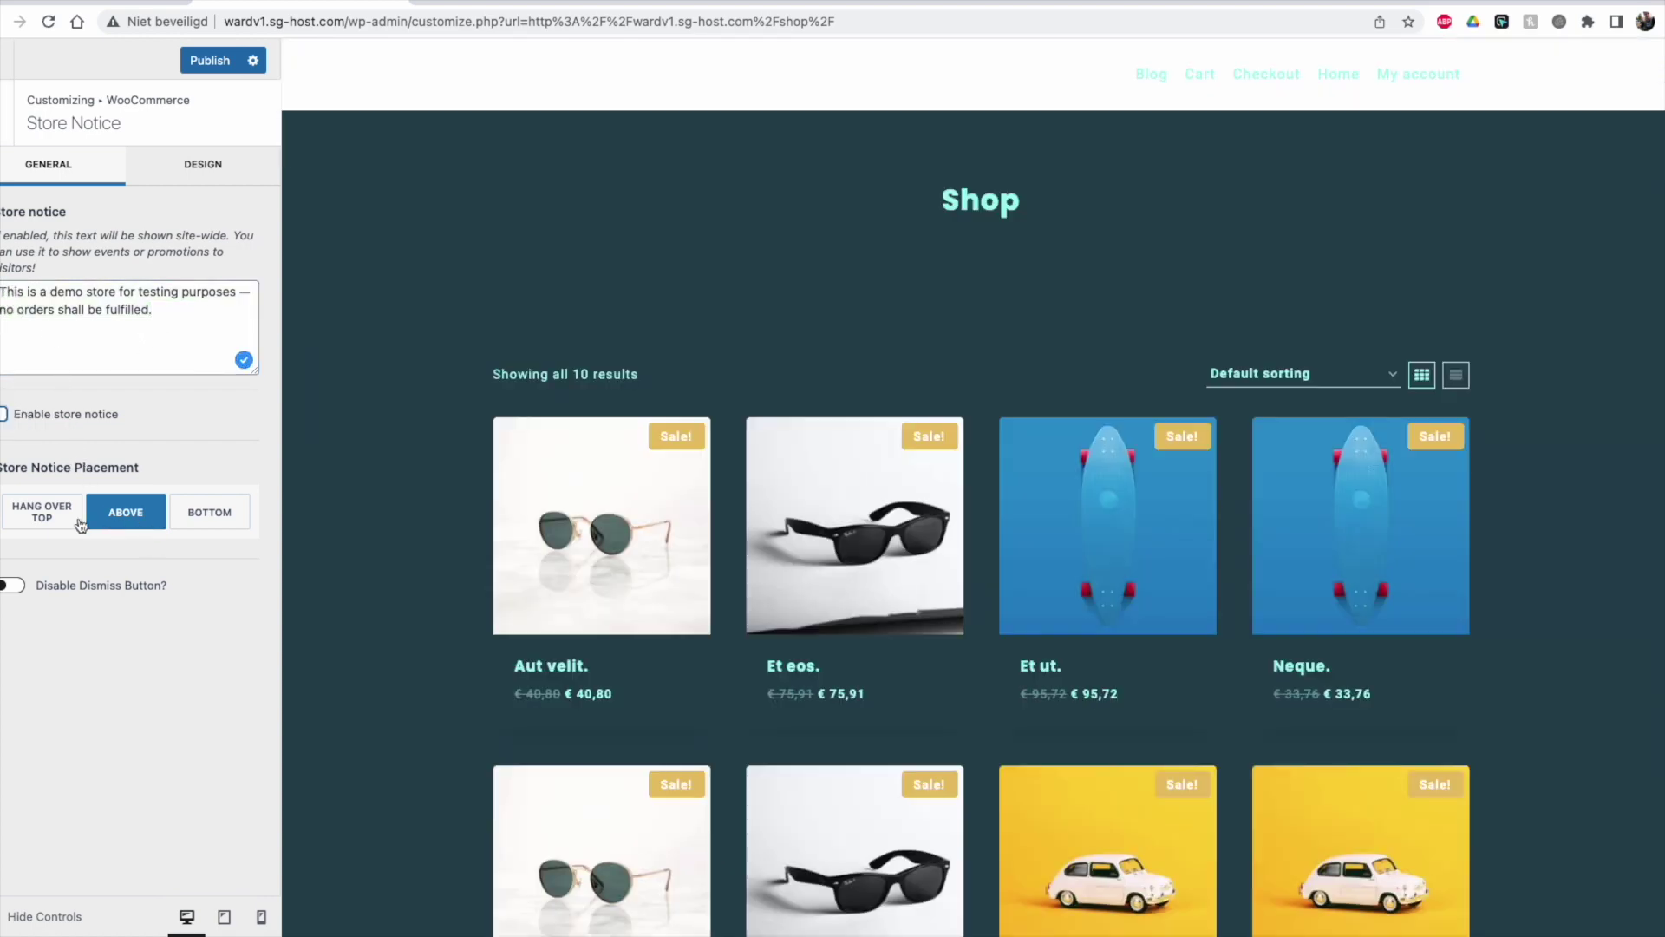
# Step: Try the Hang Over Top and Above store notice placements, and set the placement to Bottom
pyautogui.click(76, 520)
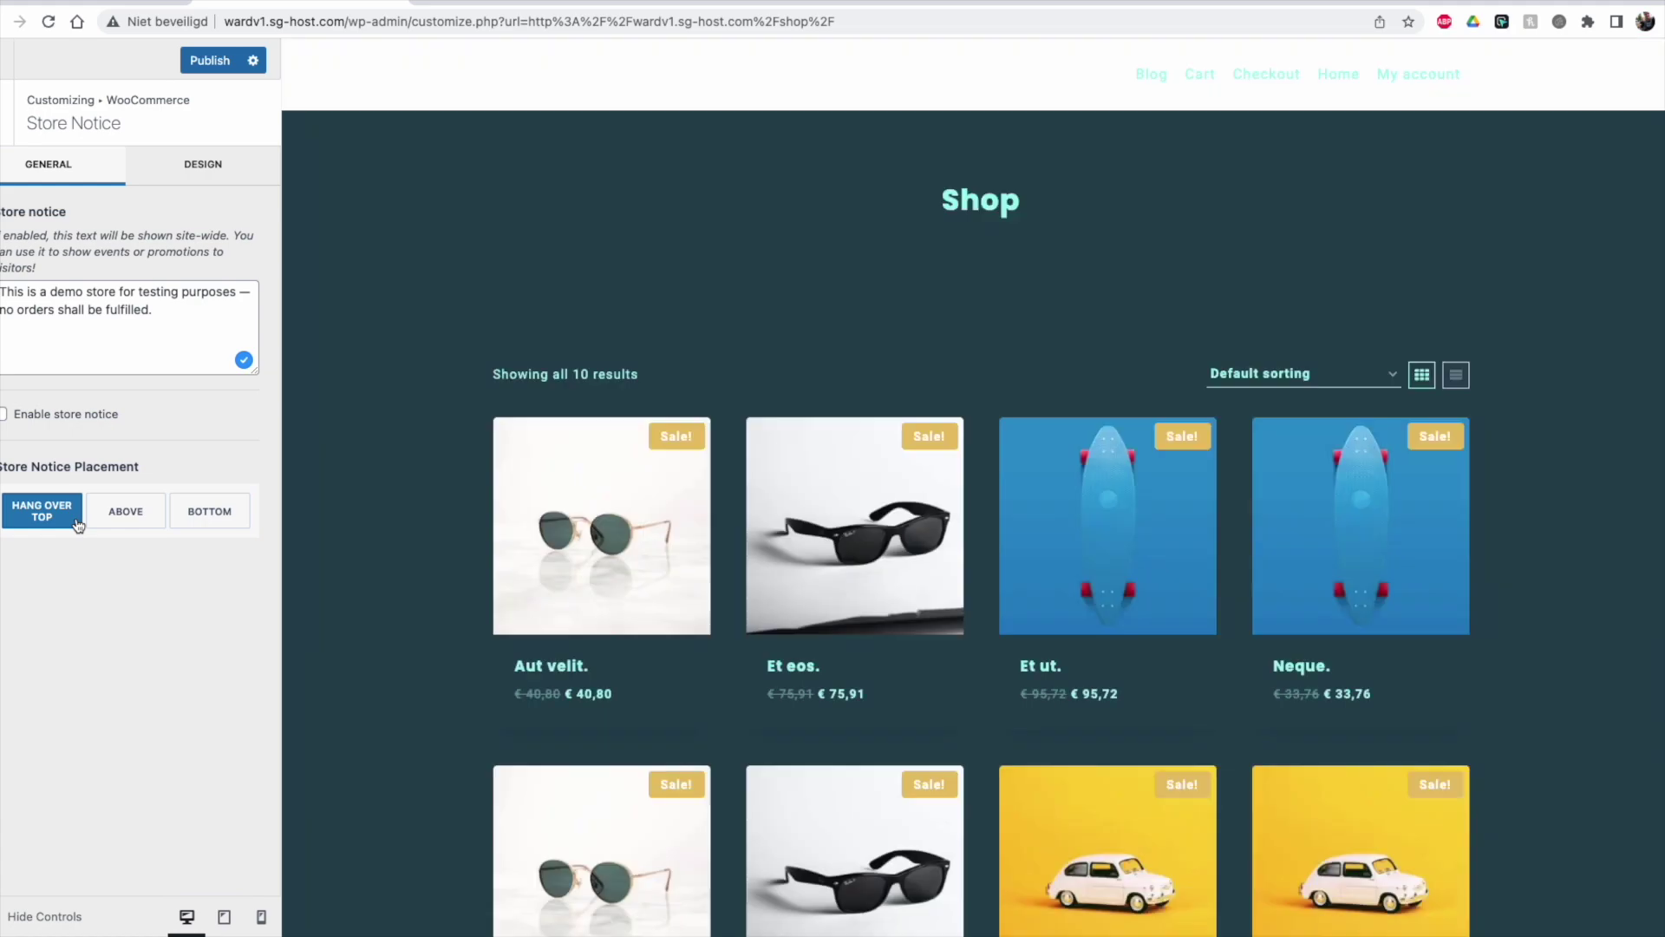
pyautogui.scroll(-5, 694, 399)
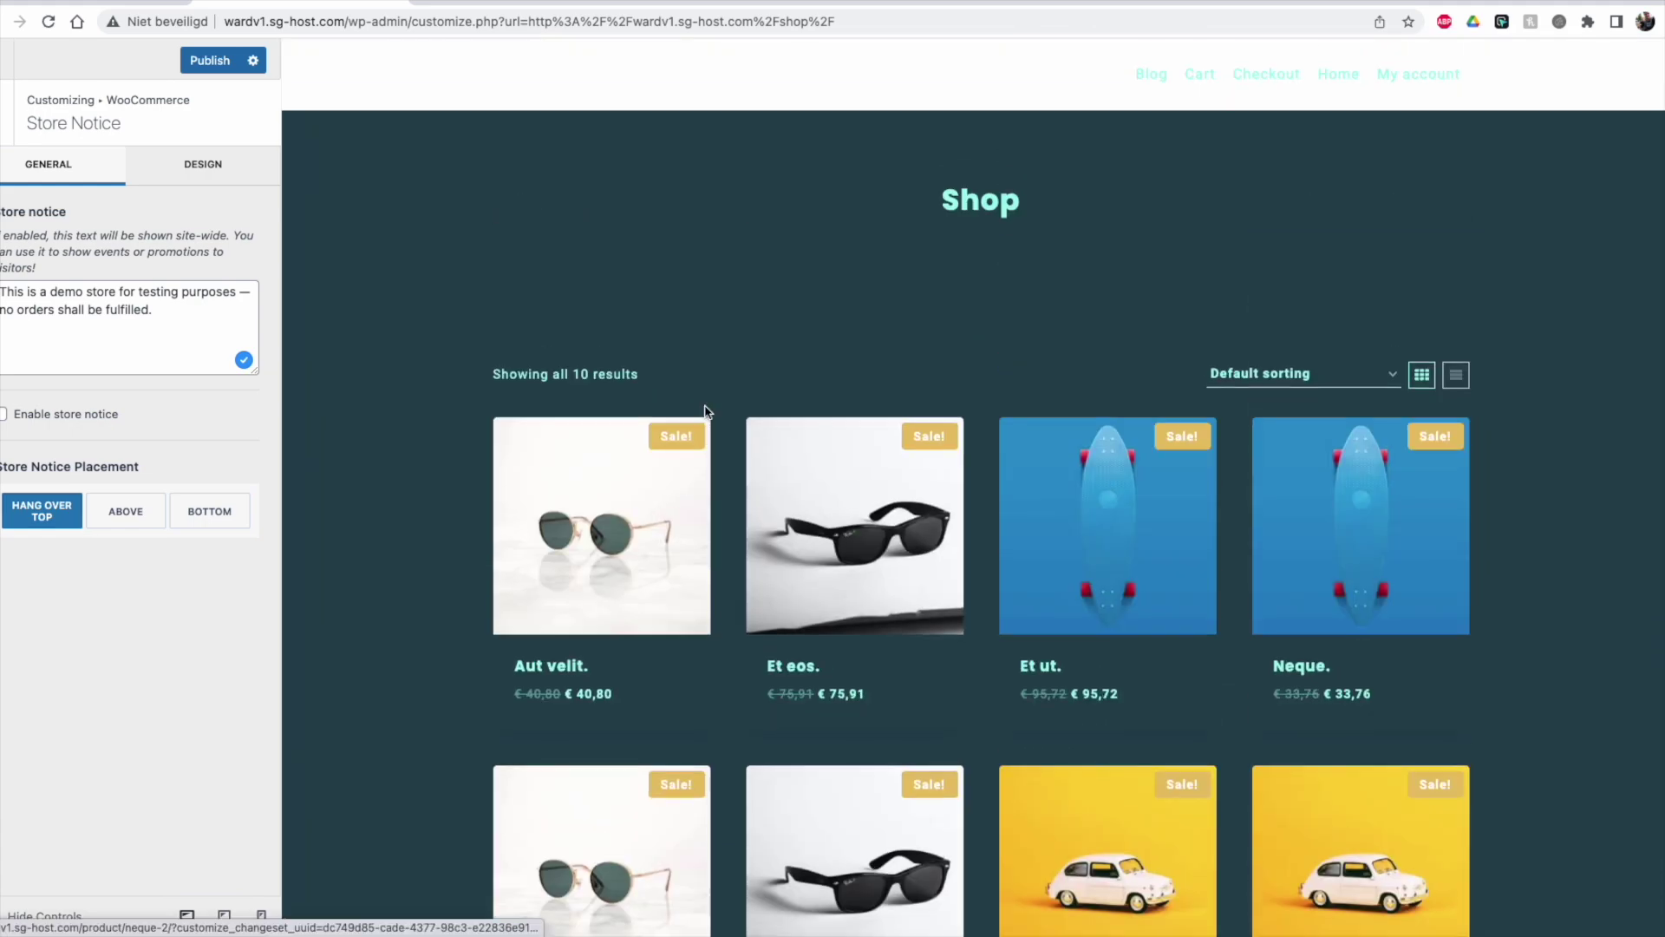
pyautogui.click(126, 511)
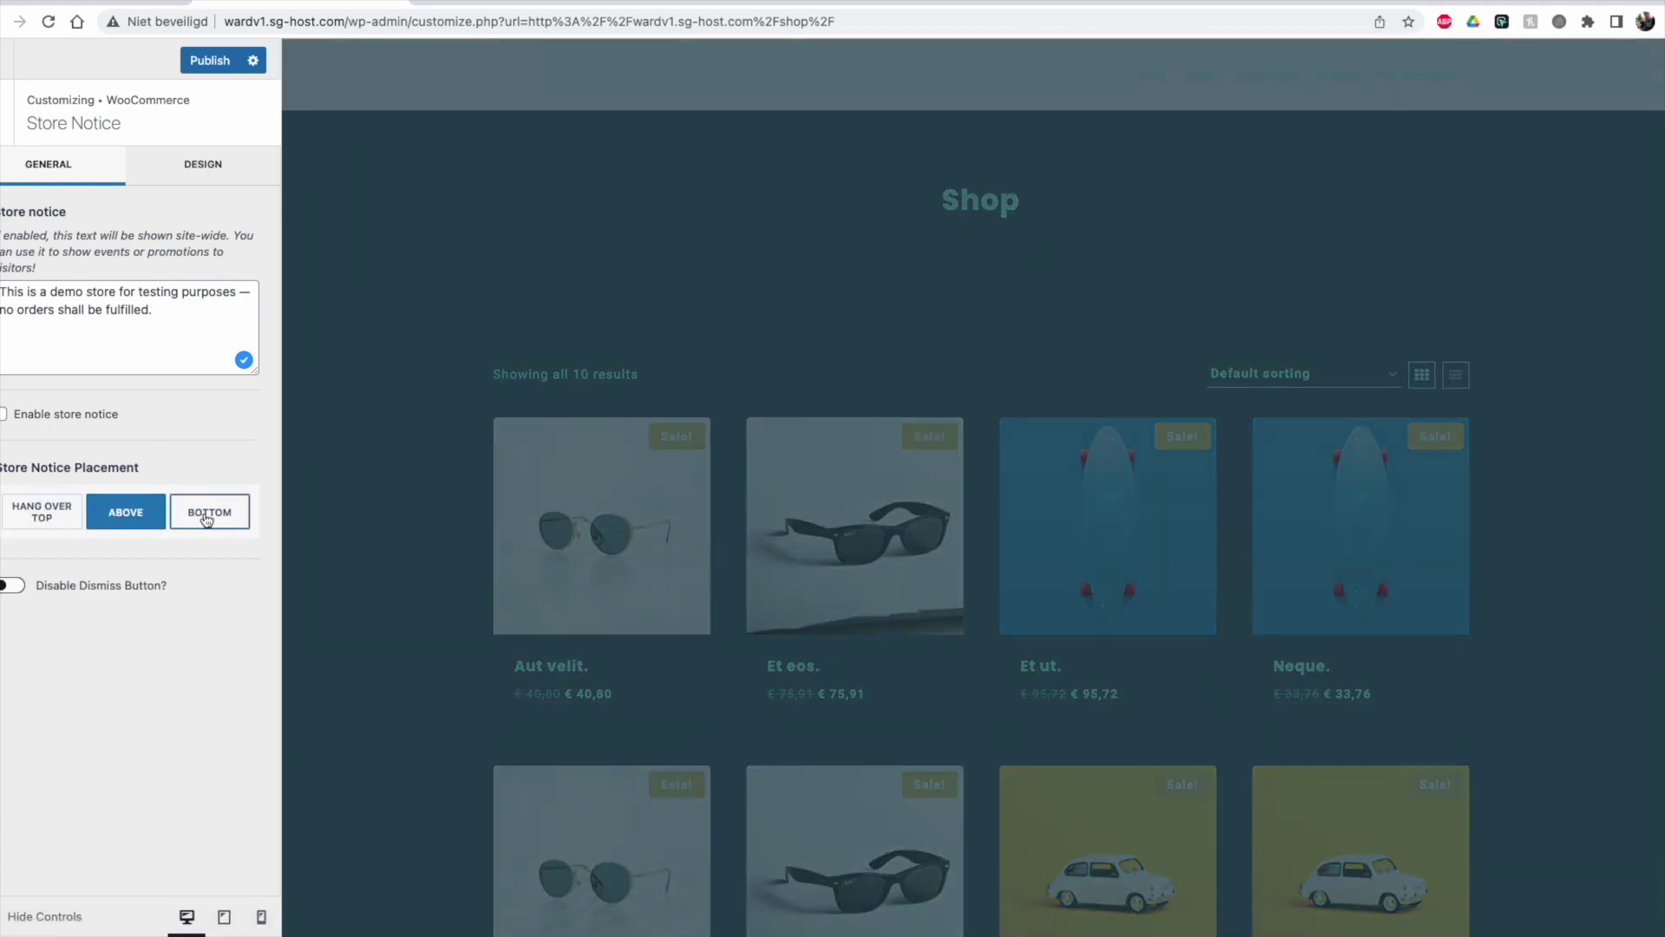
pyautogui.click(206, 517)
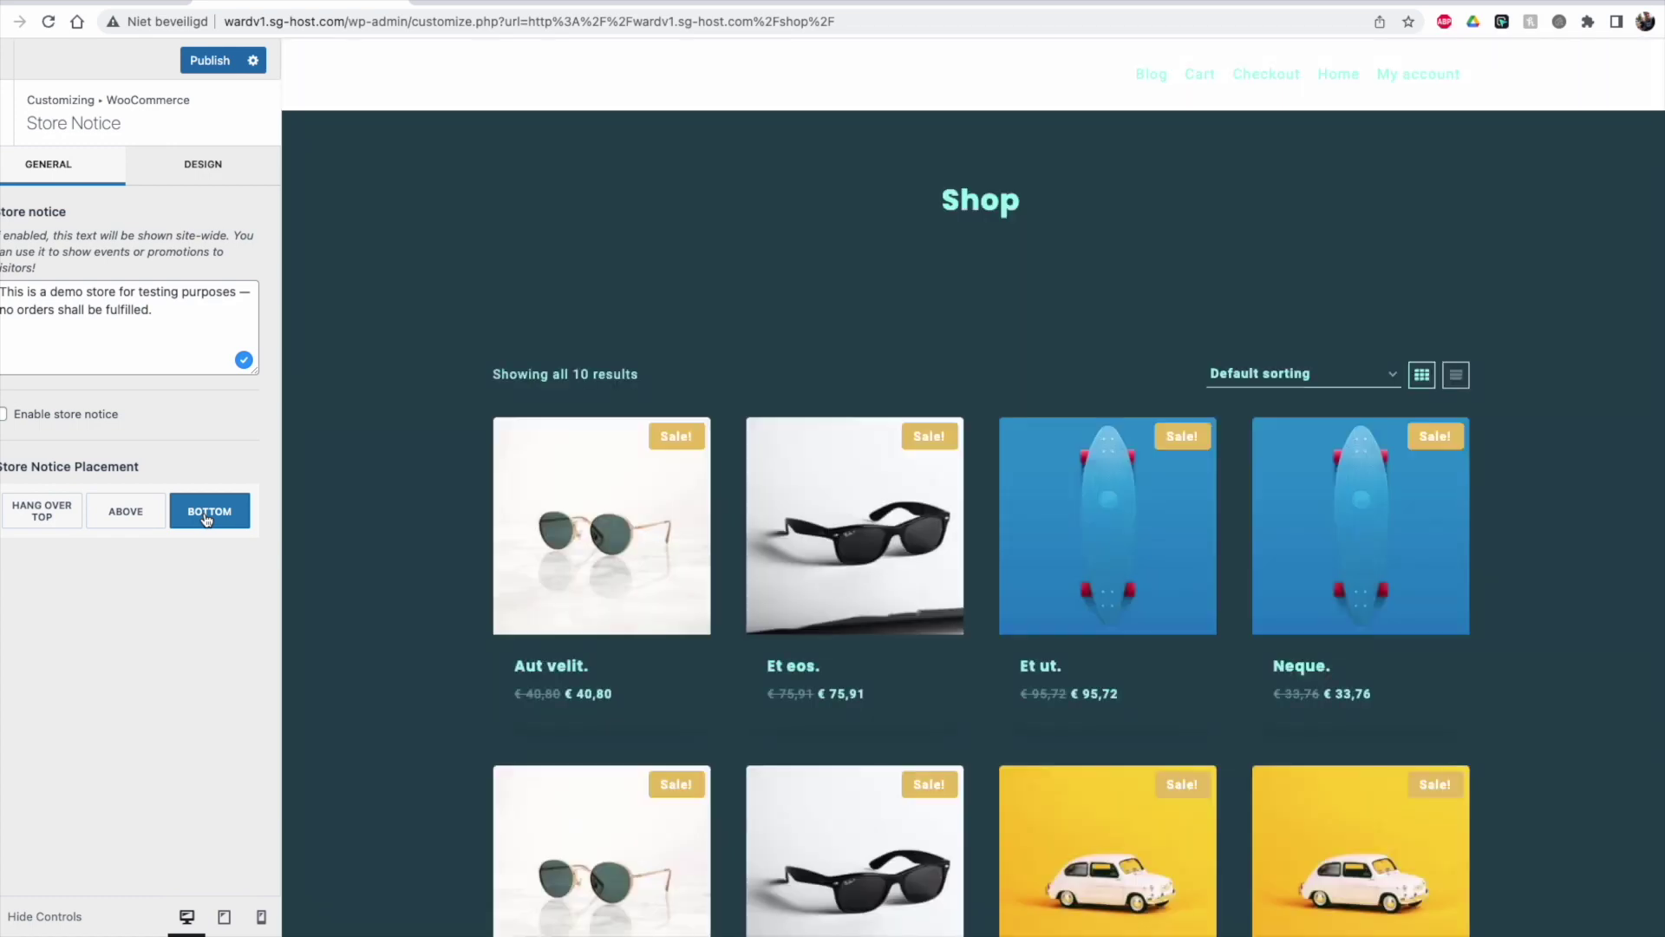
# Step: Compare the Above and Hang Over Top placements with the store notice enabled, keep Above, and disable the notice again
pyautogui.click(26, 415)
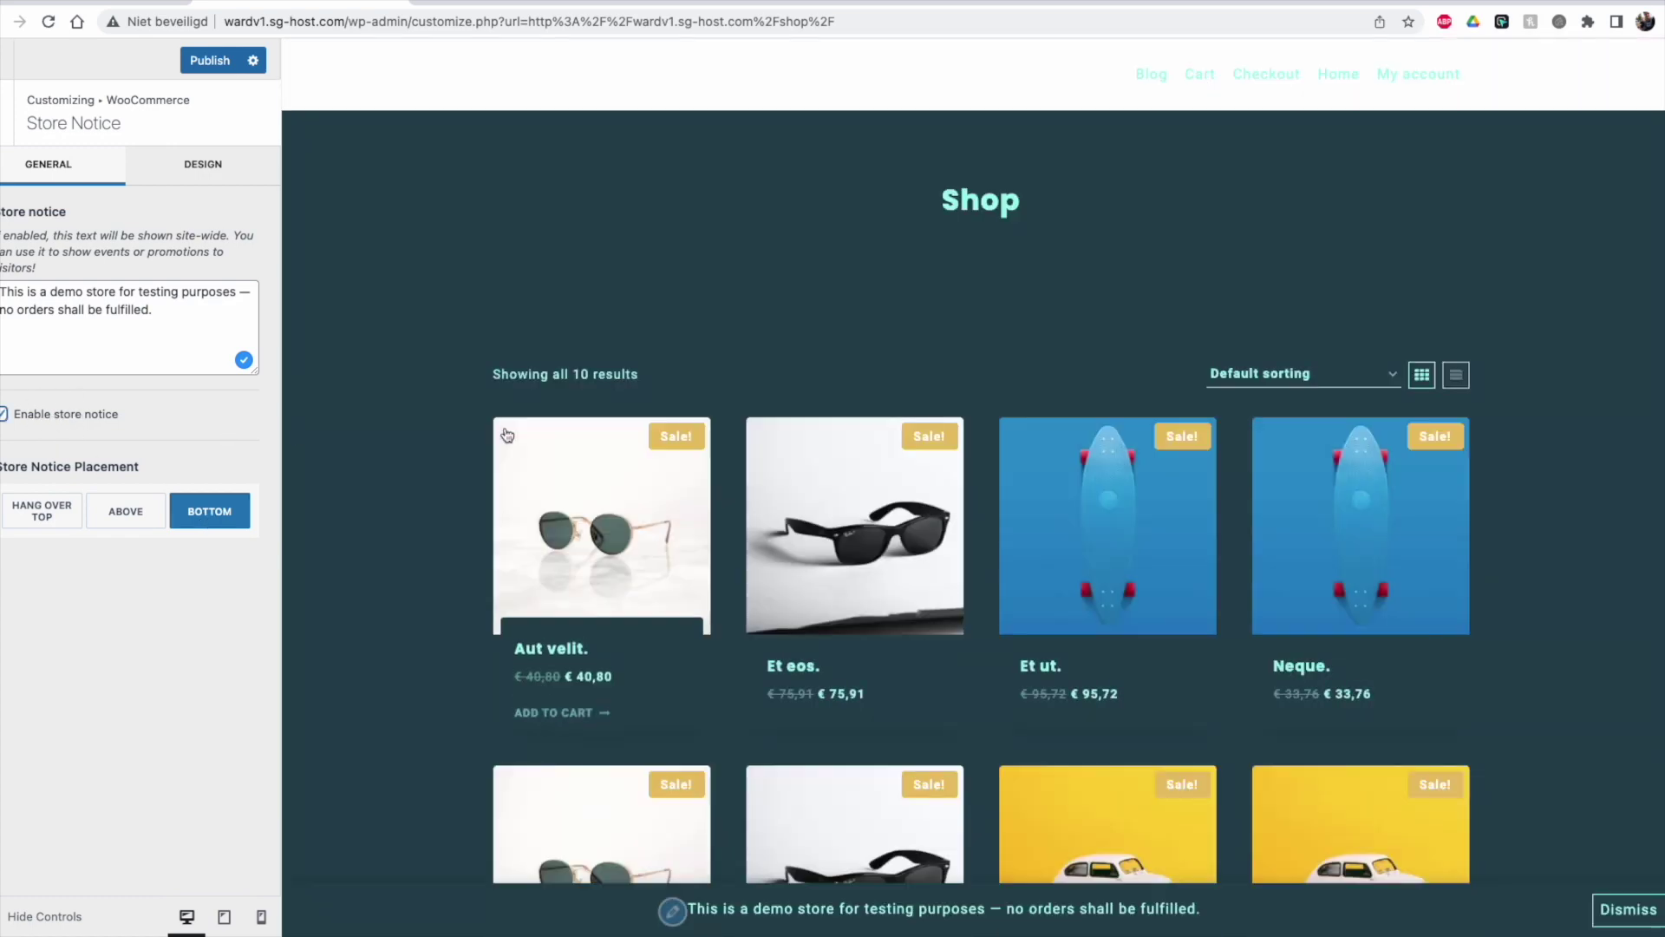
pyautogui.click(114, 514)
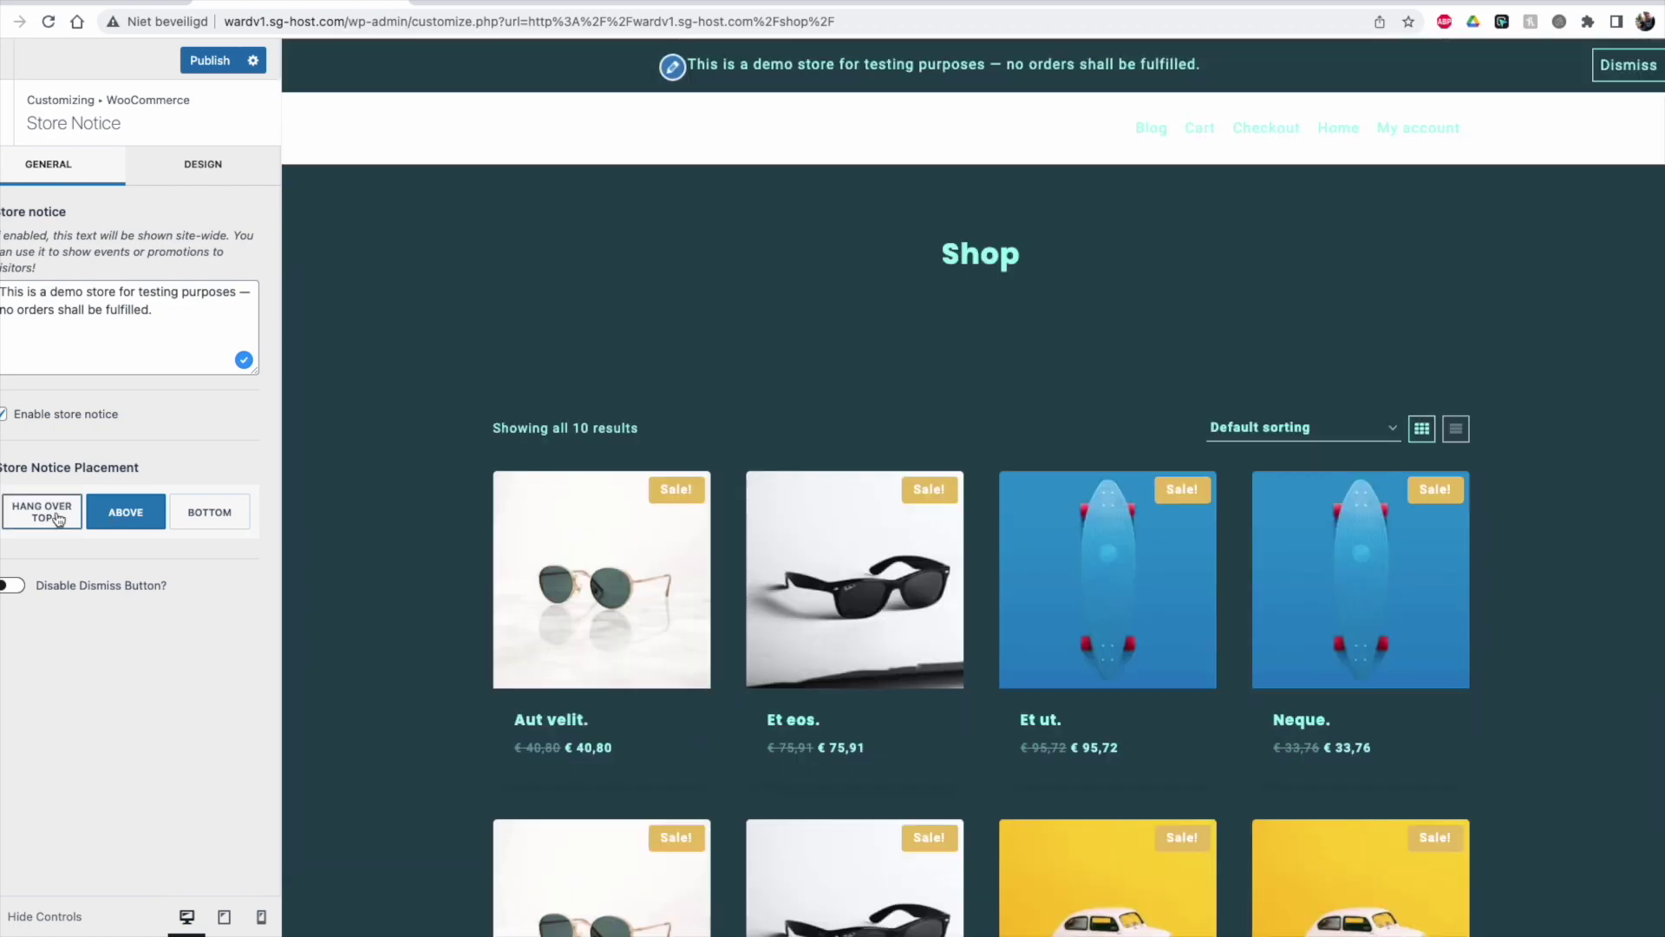
pyautogui.click(57, 517)
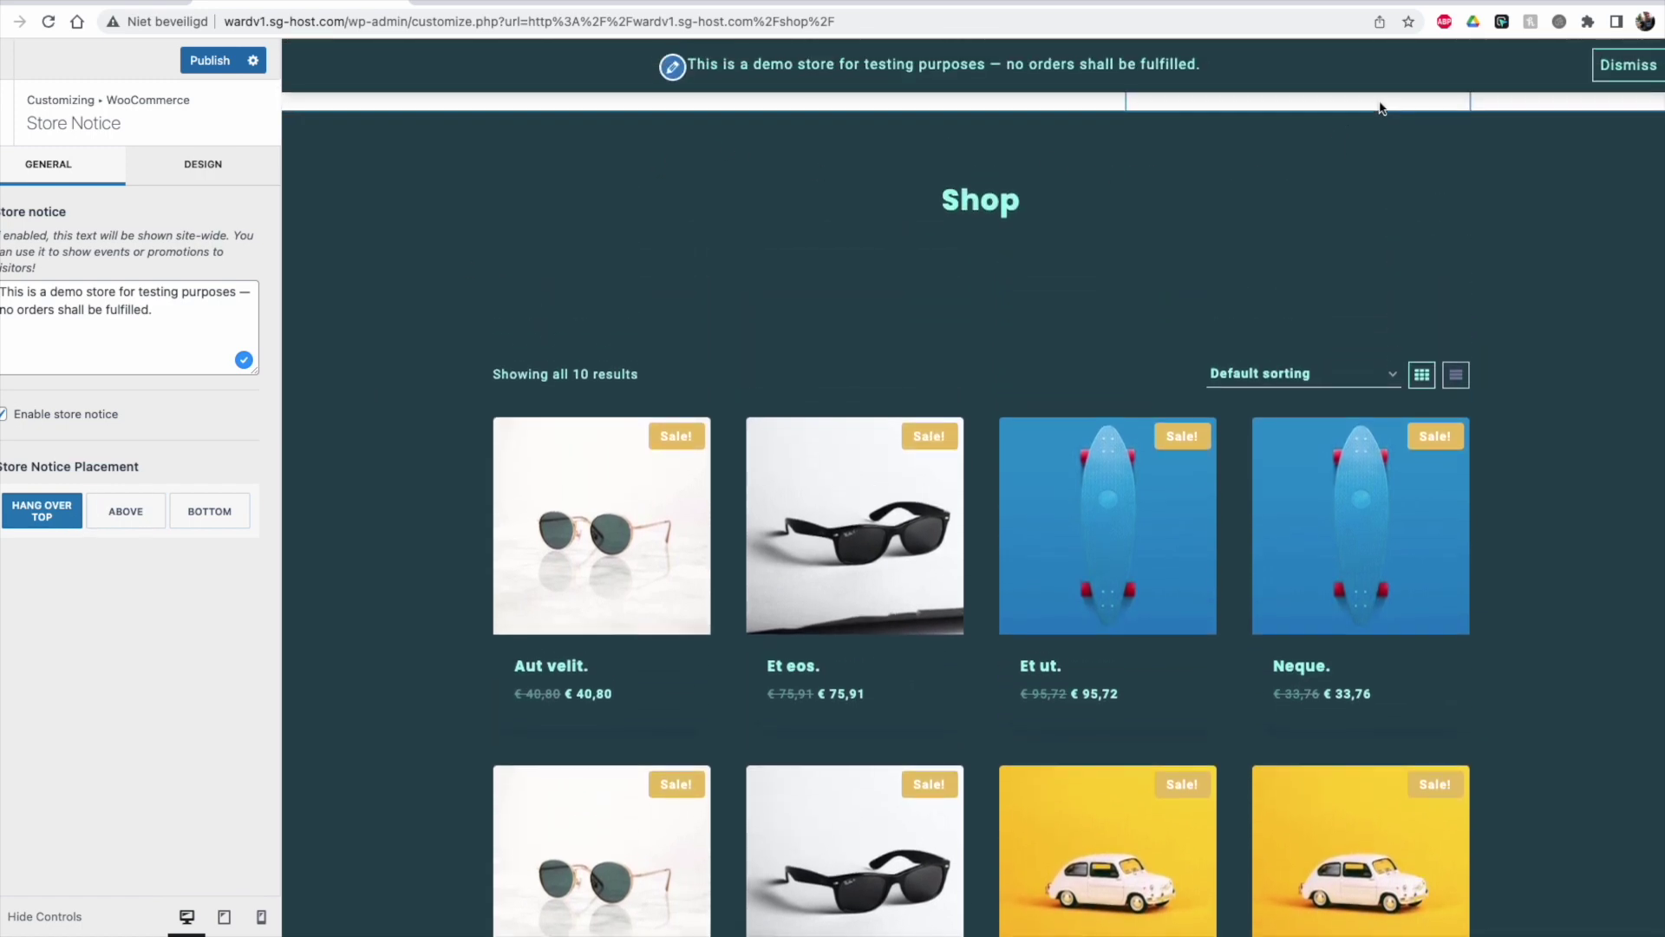
pyautogui.click(126, 513)
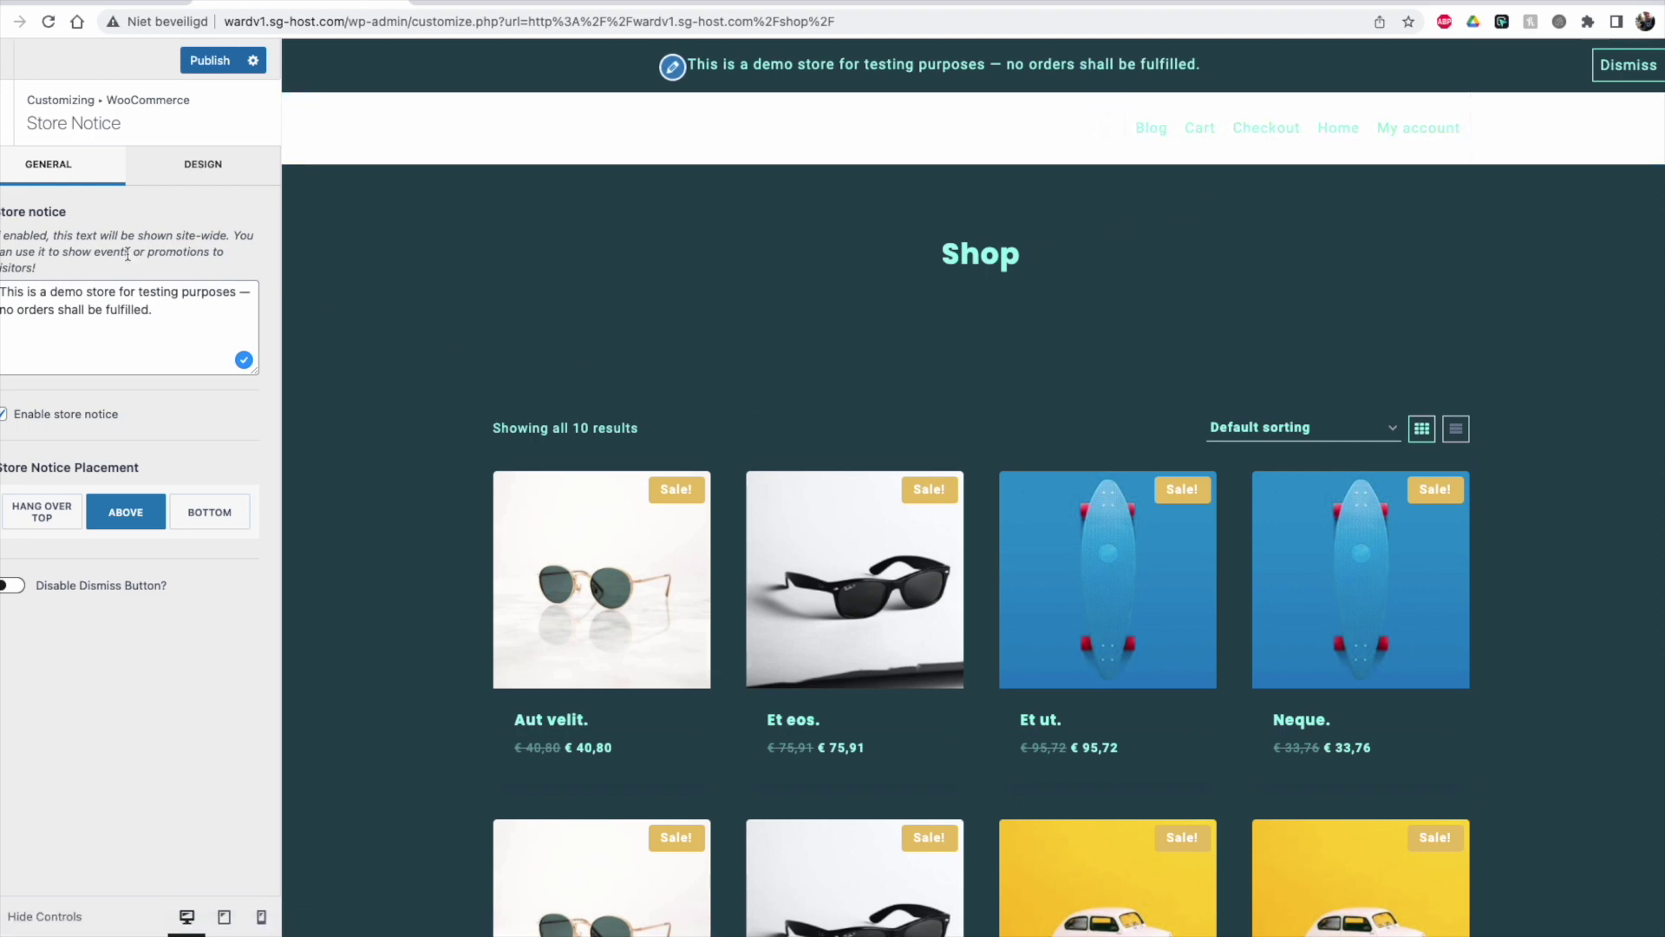
pyautogui.click(3, 414)
# Step: Open WooCommerce's Product Catalog settings and toggle the shop page's archive title off and back on
pyautogui.click(6, 113)
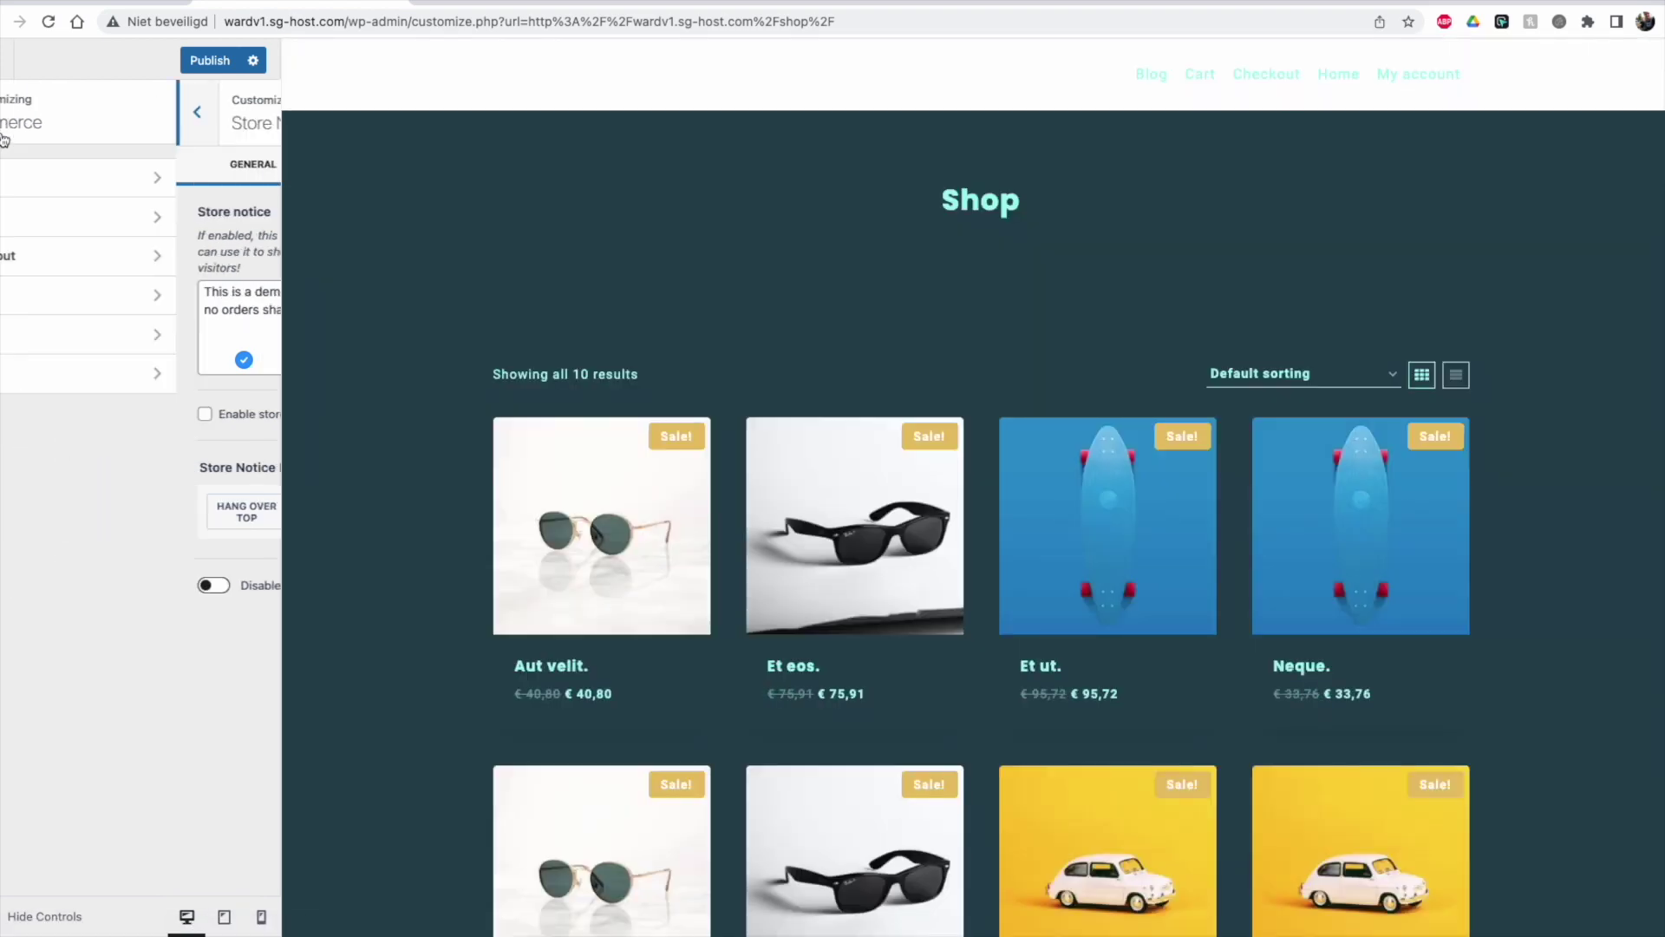
pyautogui.click(70, 227)
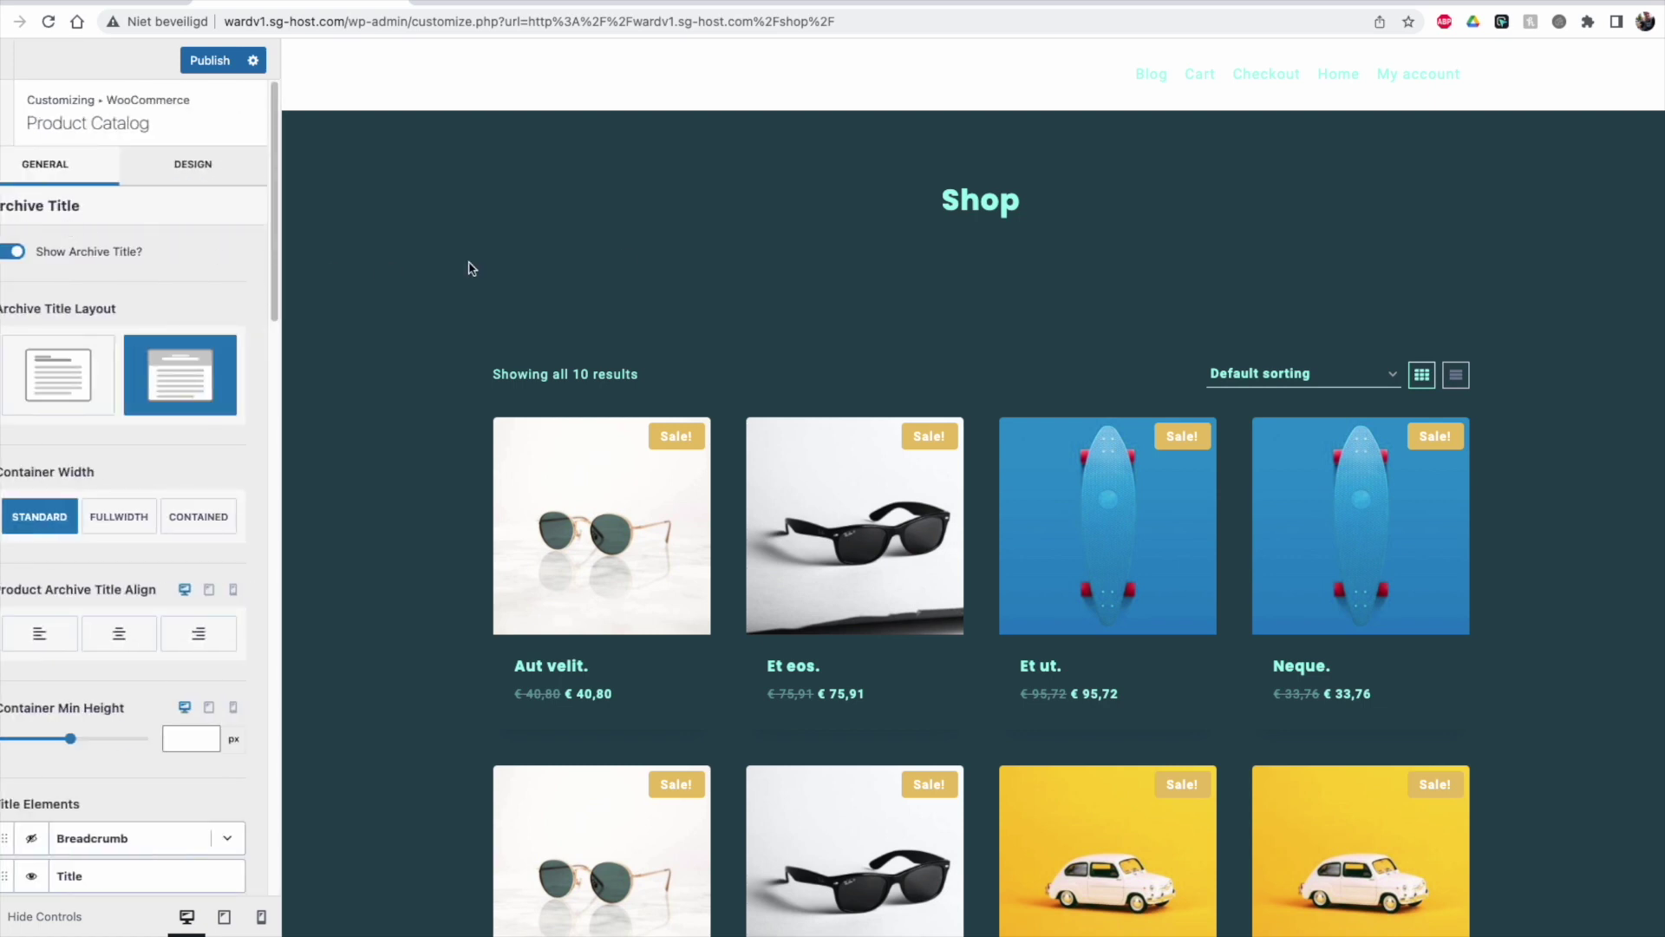
pyautogui.moveTo(925, 205); pyautogui.dragTo(1099, 212)
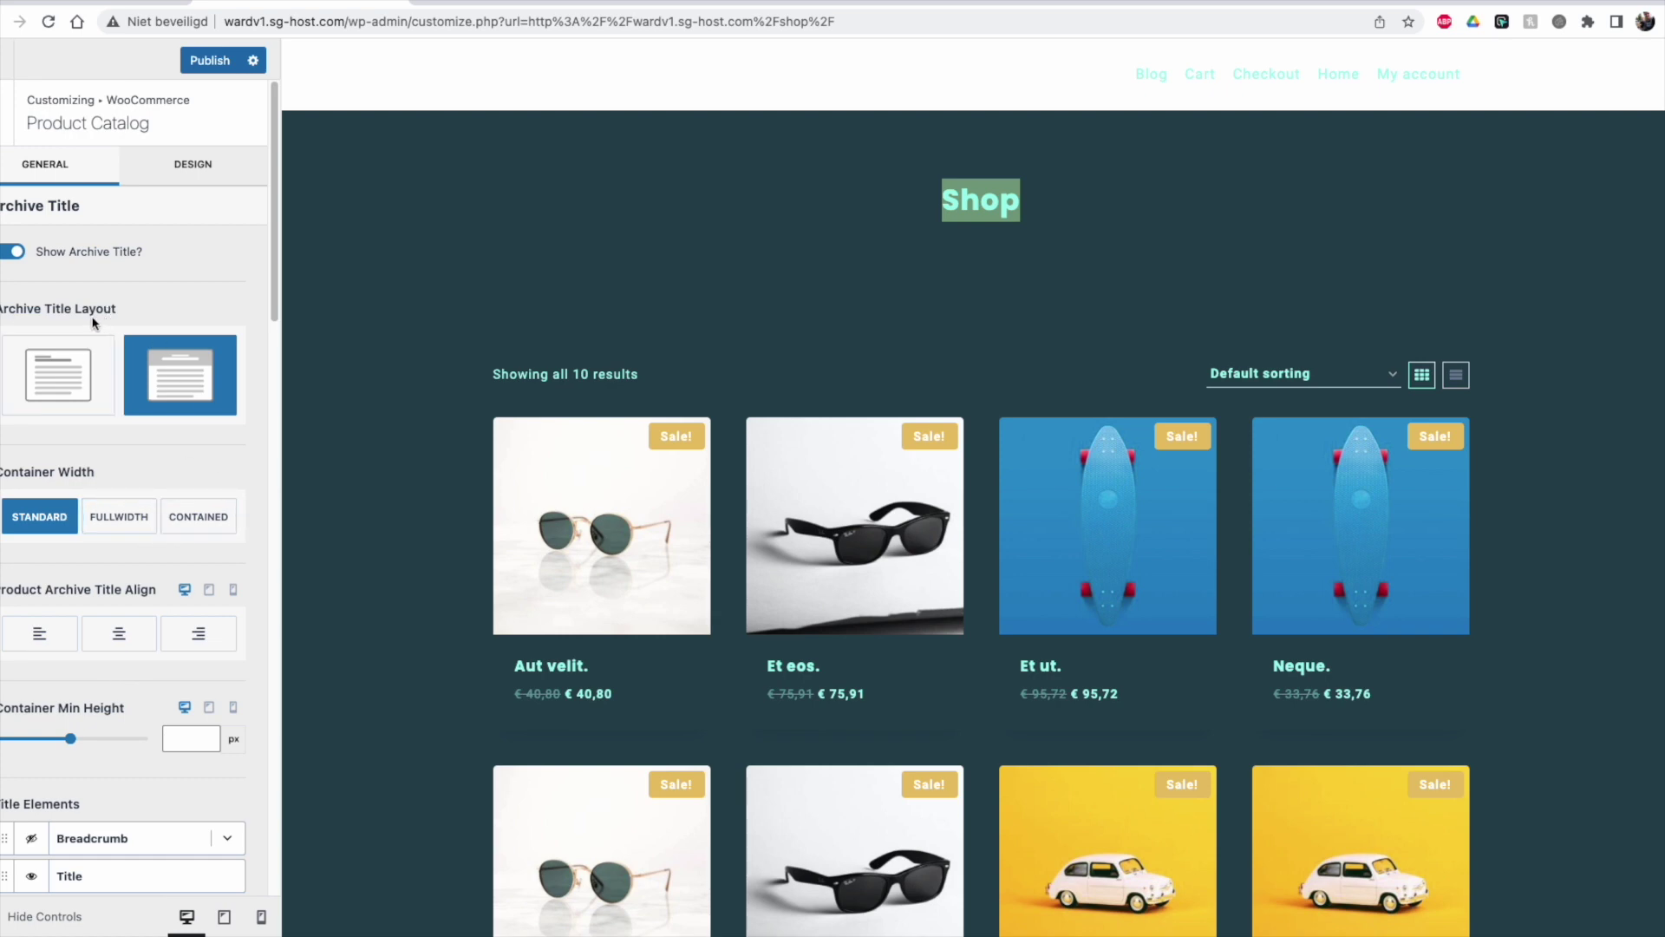
pyautogui.click(15, 252)
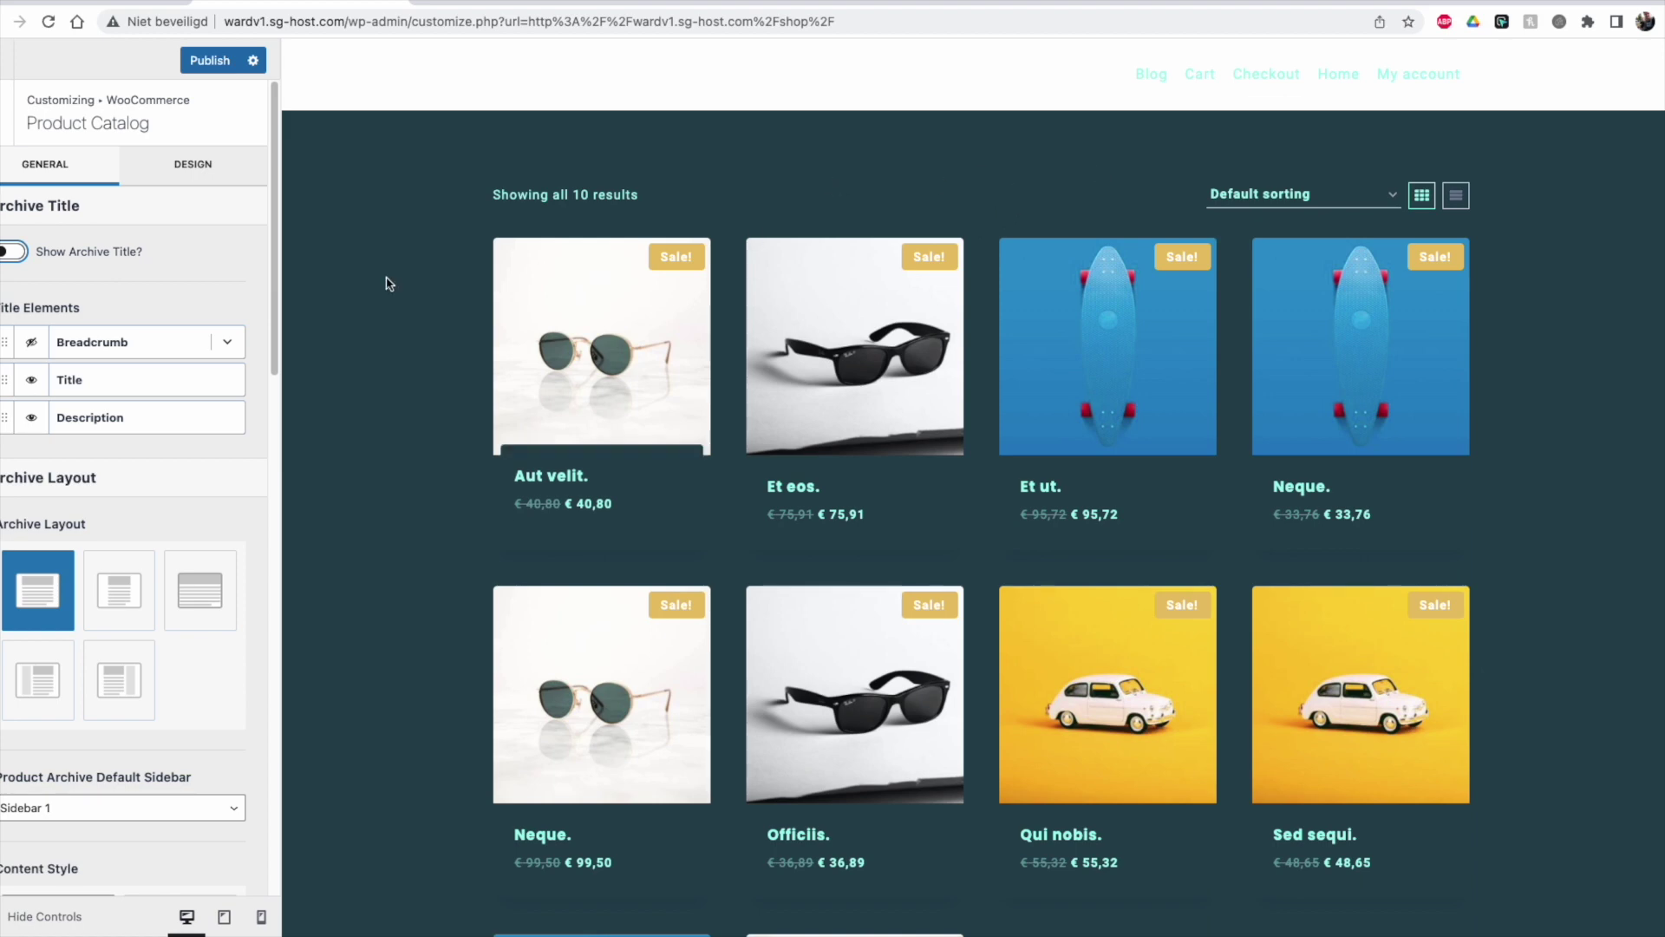
pyautogui.click(5, 256)
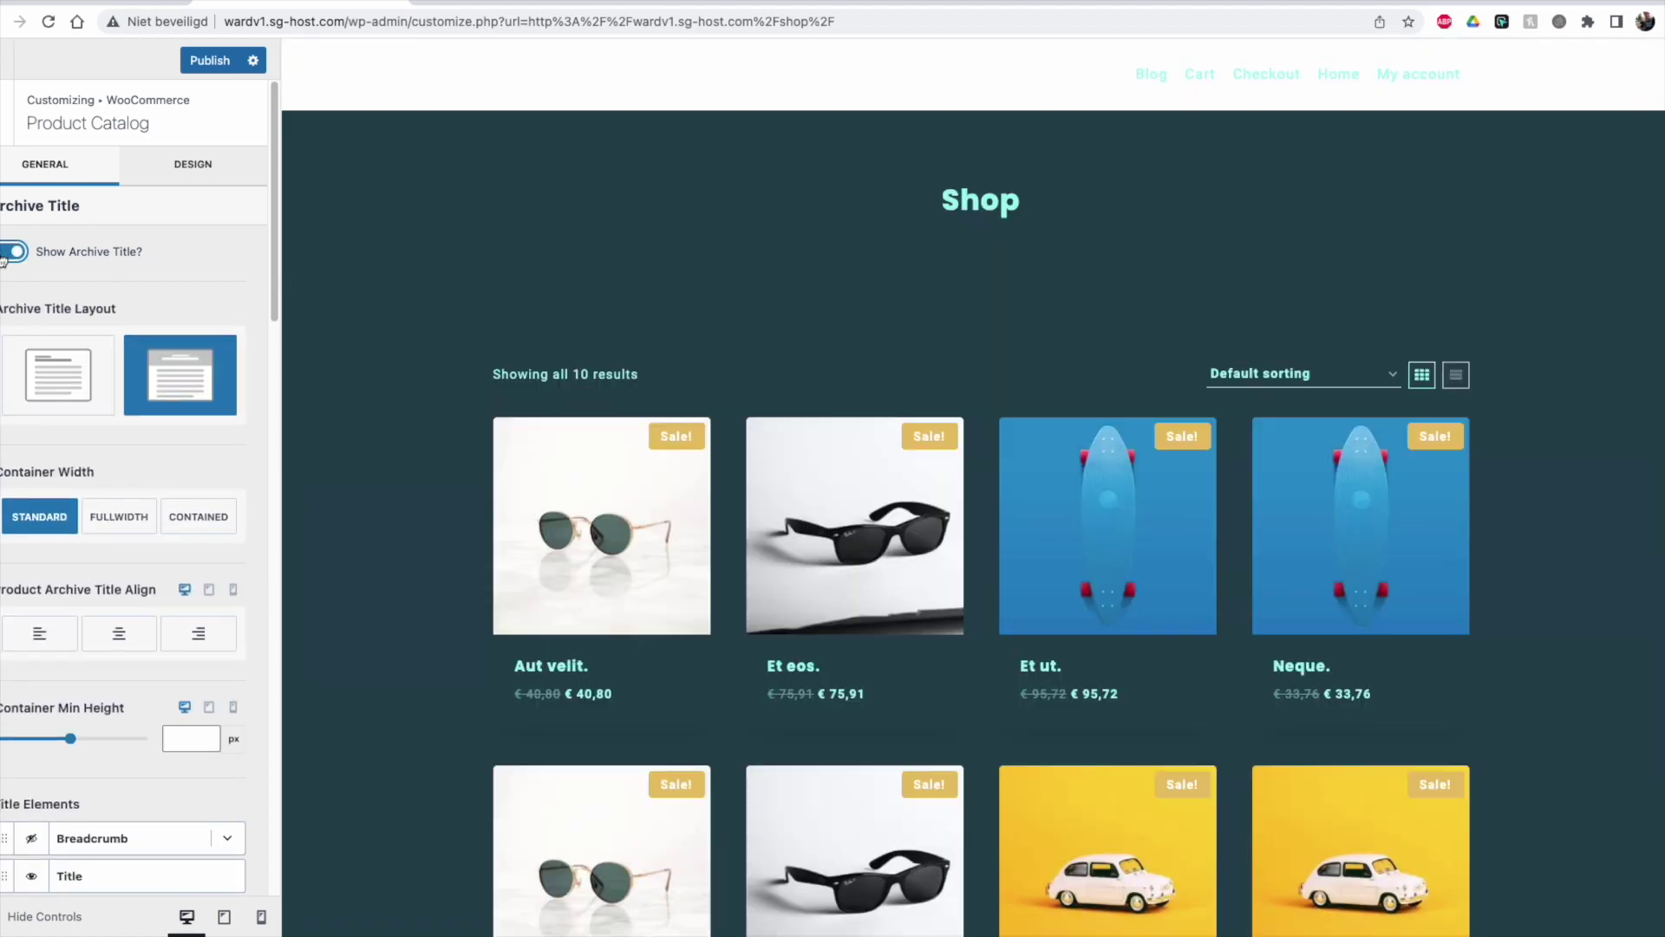
# Step: Try the in-content archive title layout for the Shop heading and return to the layout above the content
pyautogui.click(44, 401)
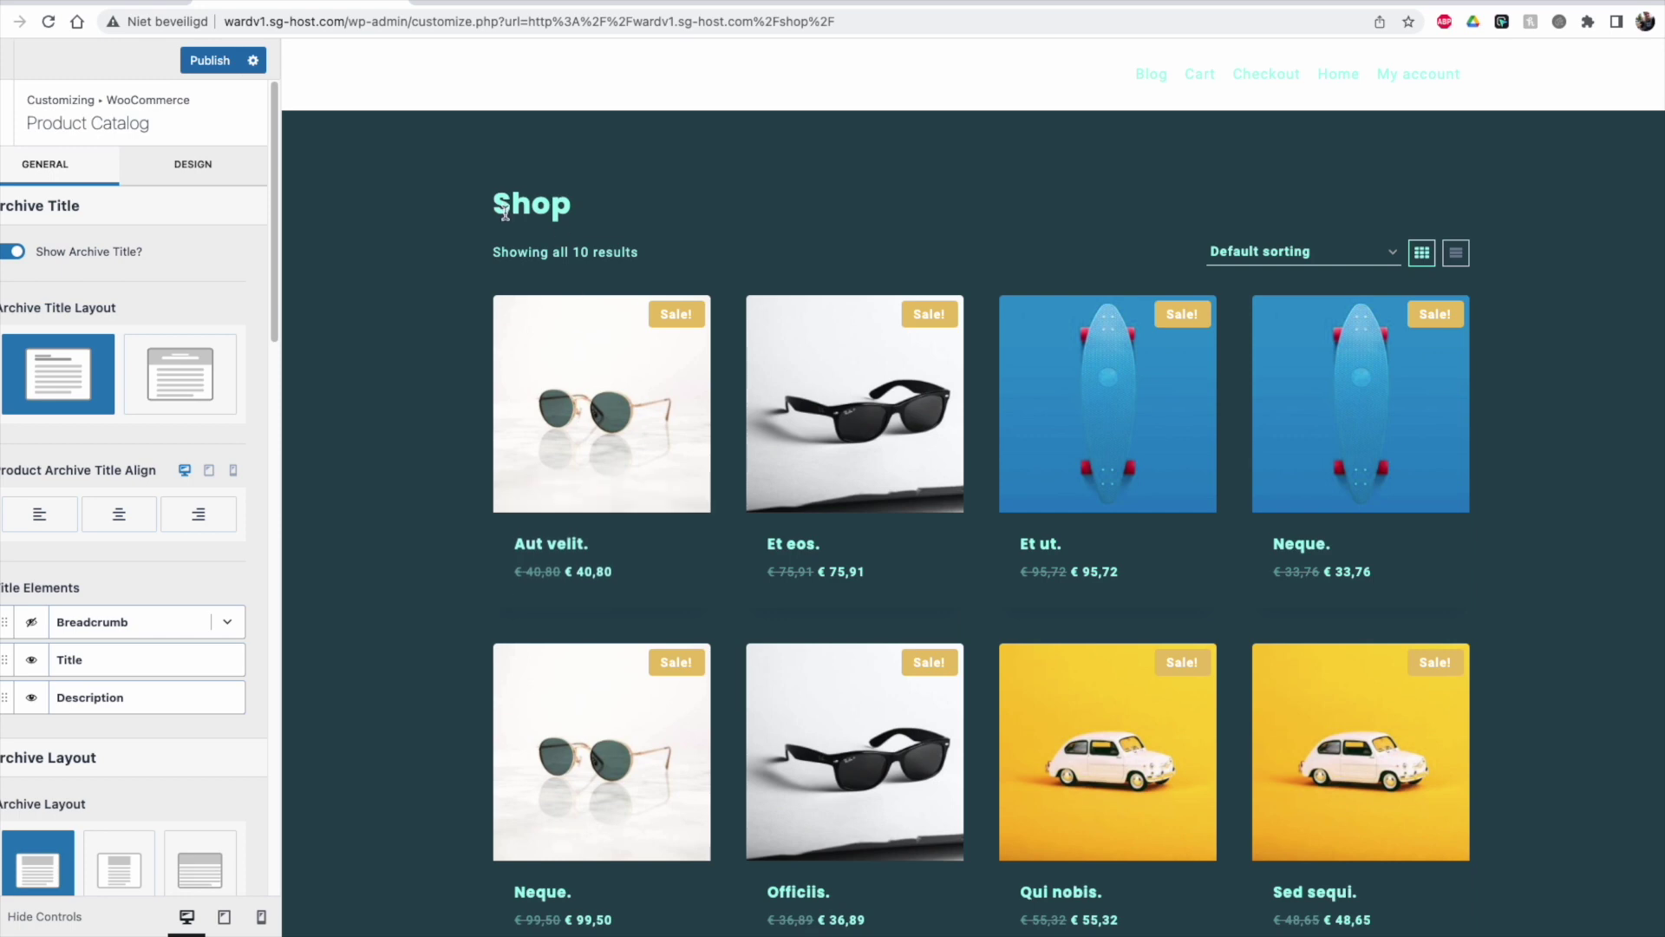
pyautogui.moveTo(512, 203); pyautogui.dragTo(587, 212)
pyautogui.click(588, 214)
pyautogui.click(180, 373)
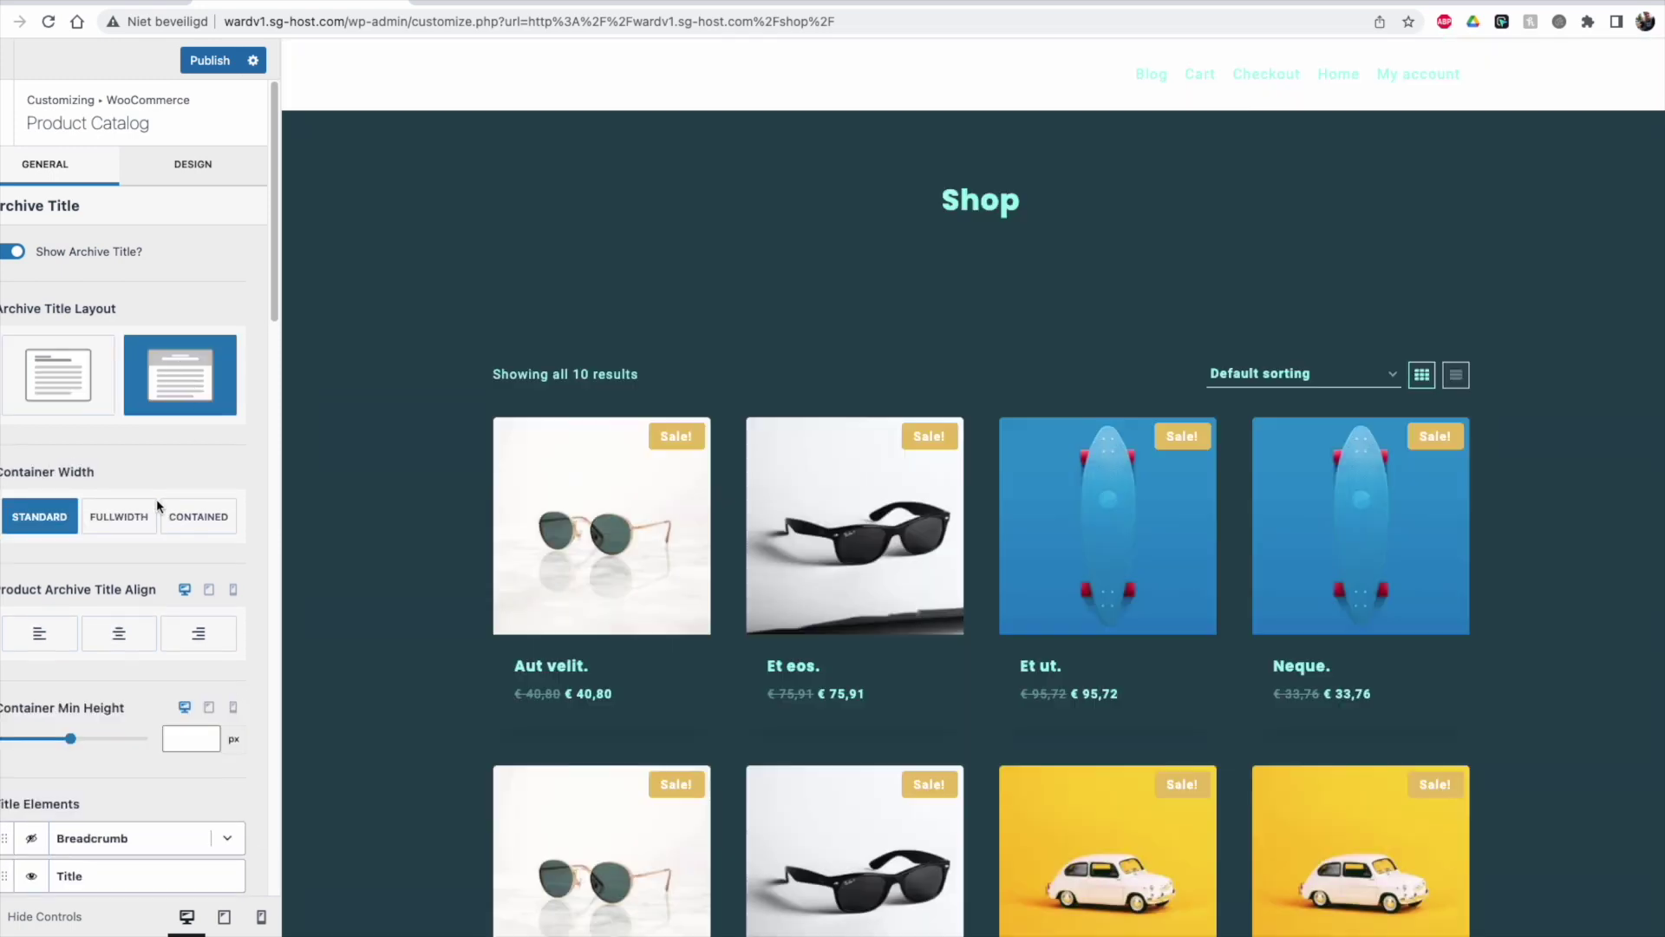
# Step: Set the archive title's container width to Fullwidth and its background to the light turquoise palette color 9FF9EE
pyautogui.click(138, 517)
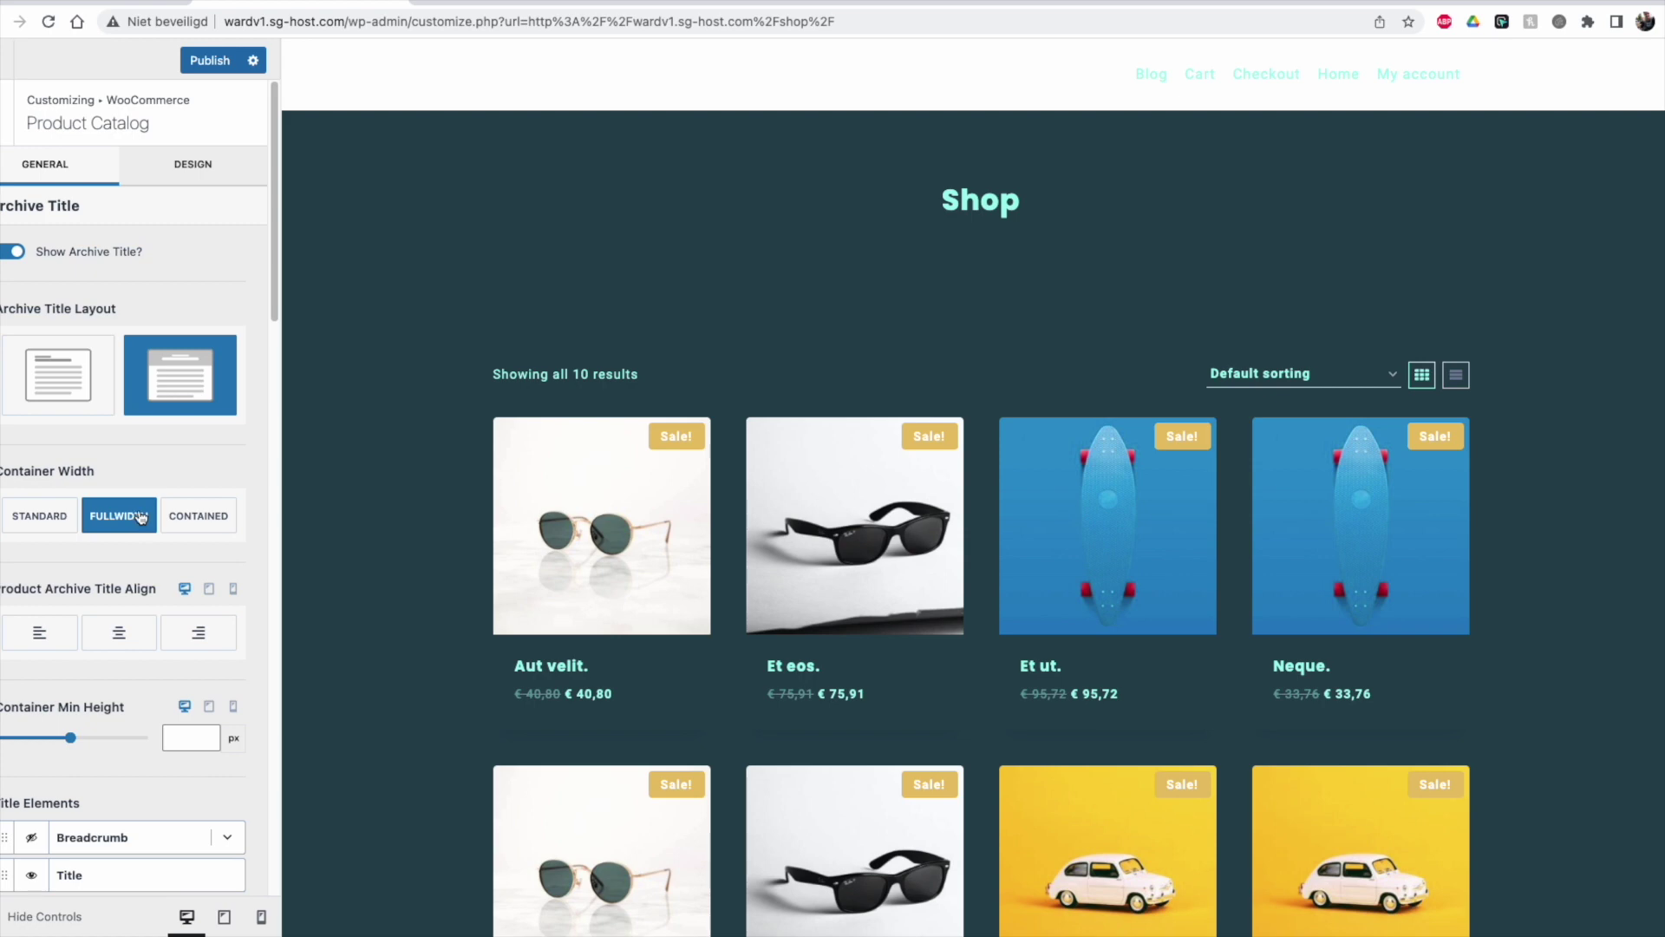
pyautogui.click(199, 174)
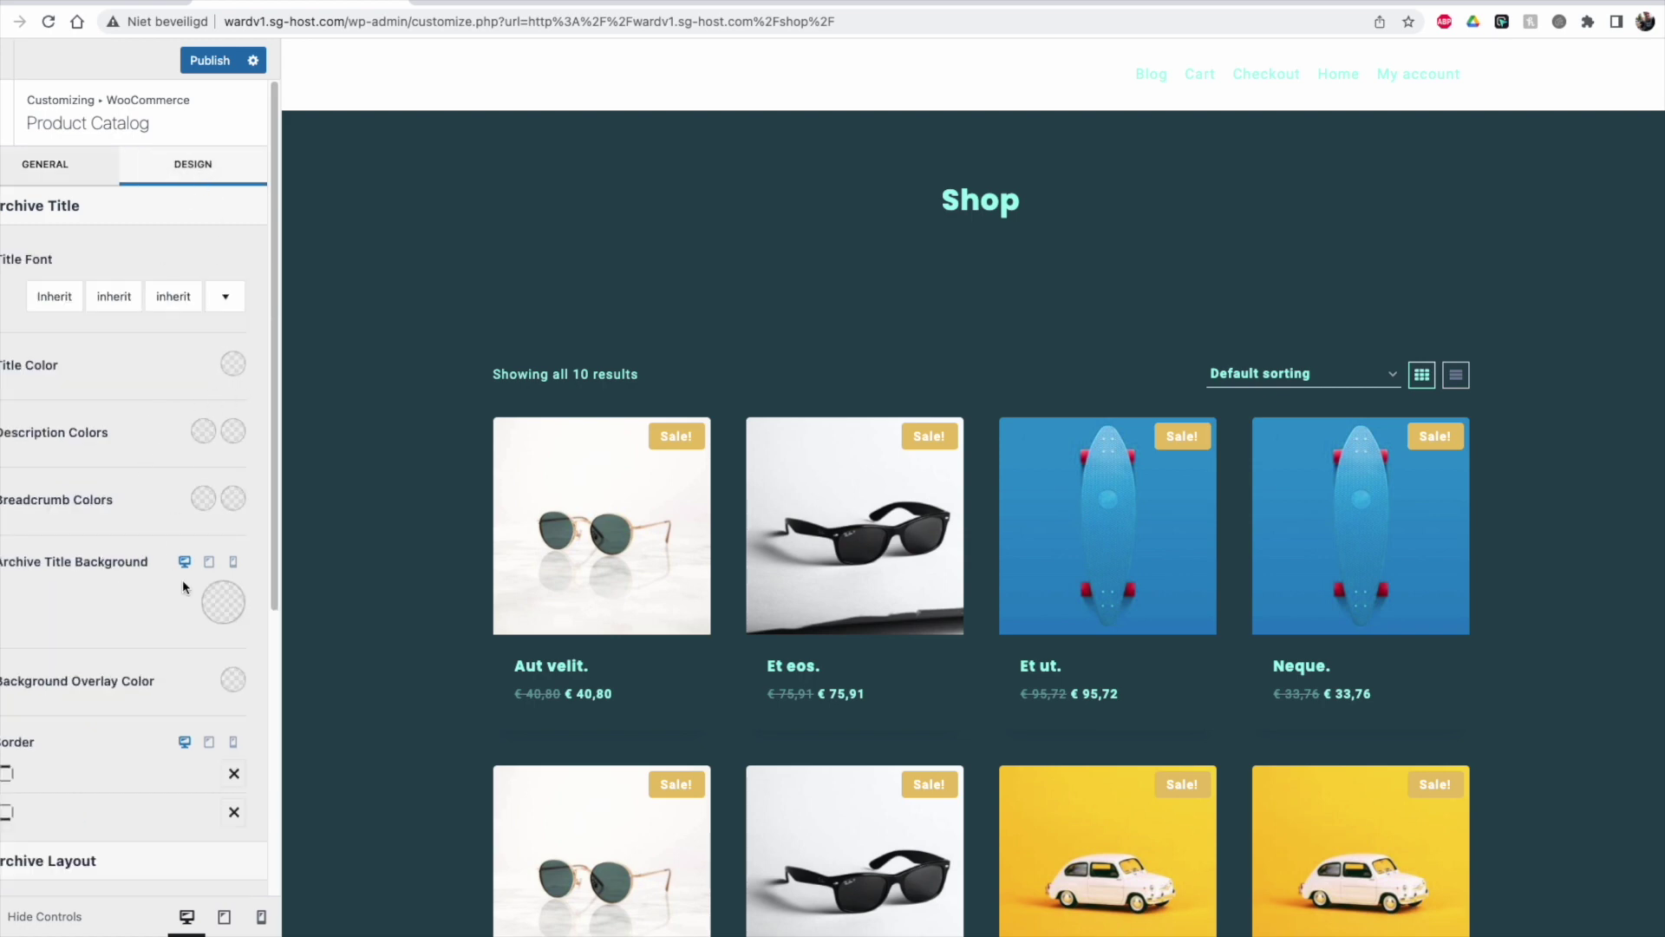
pyautogui.moveTo(50, 556); pyautogui.dragTo(149, 562)
pyautogui.click(223, 602)
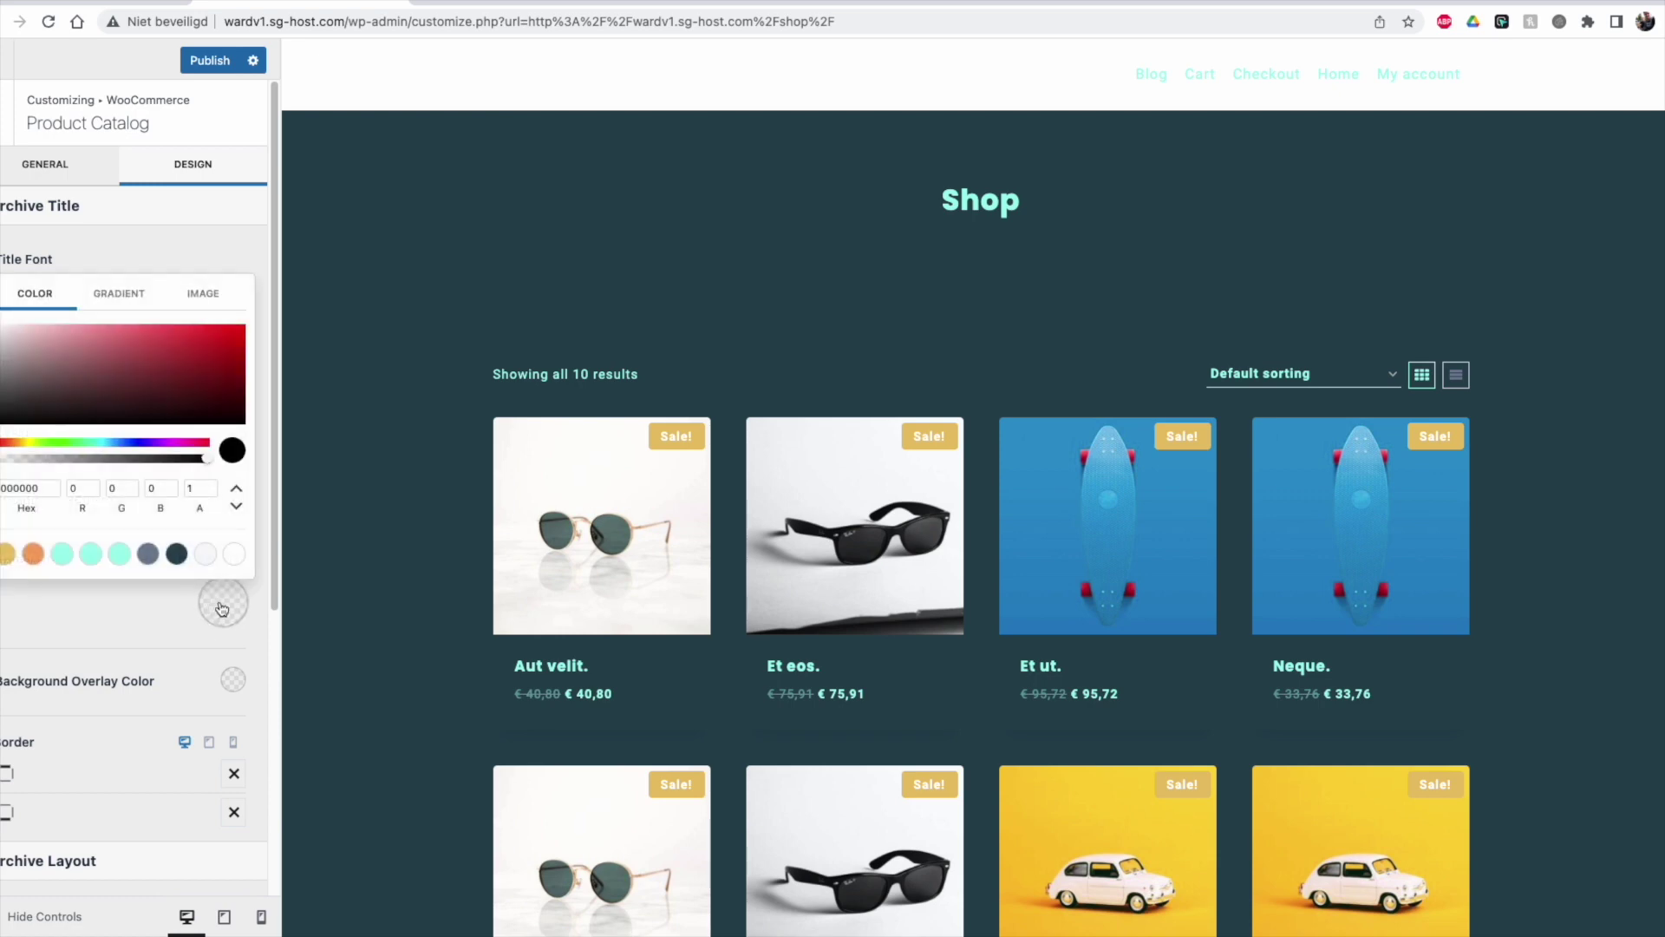
pyautogui.click(205, 555)
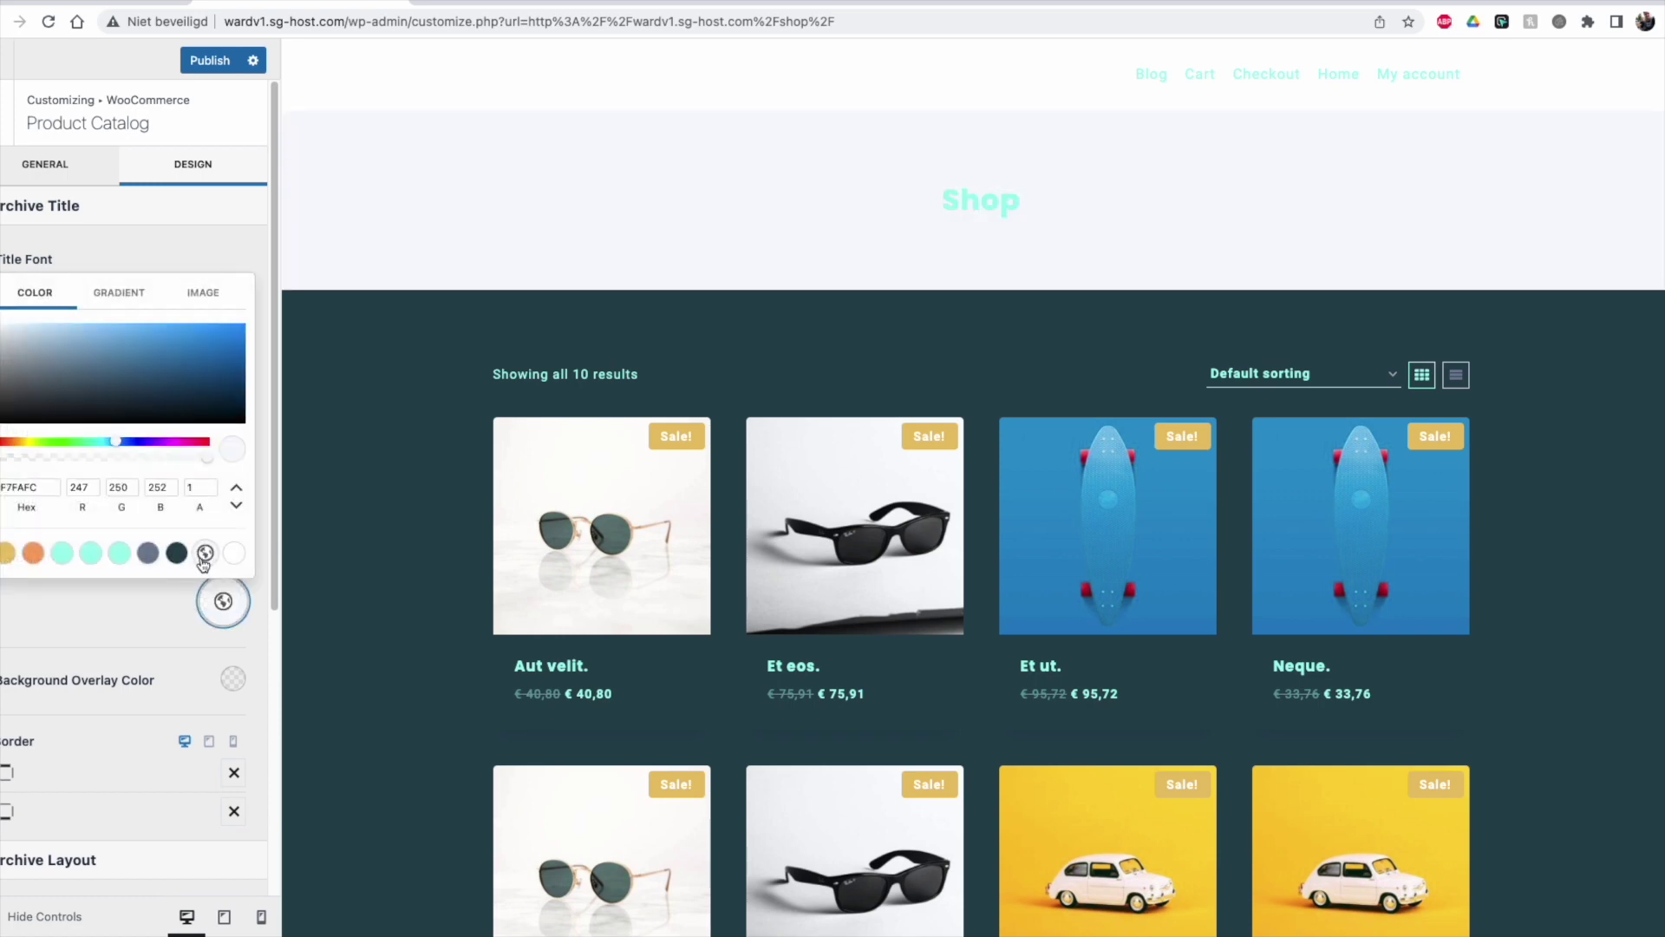
pyautogui.click(119, 553)
pyautogui.click(171, 591)
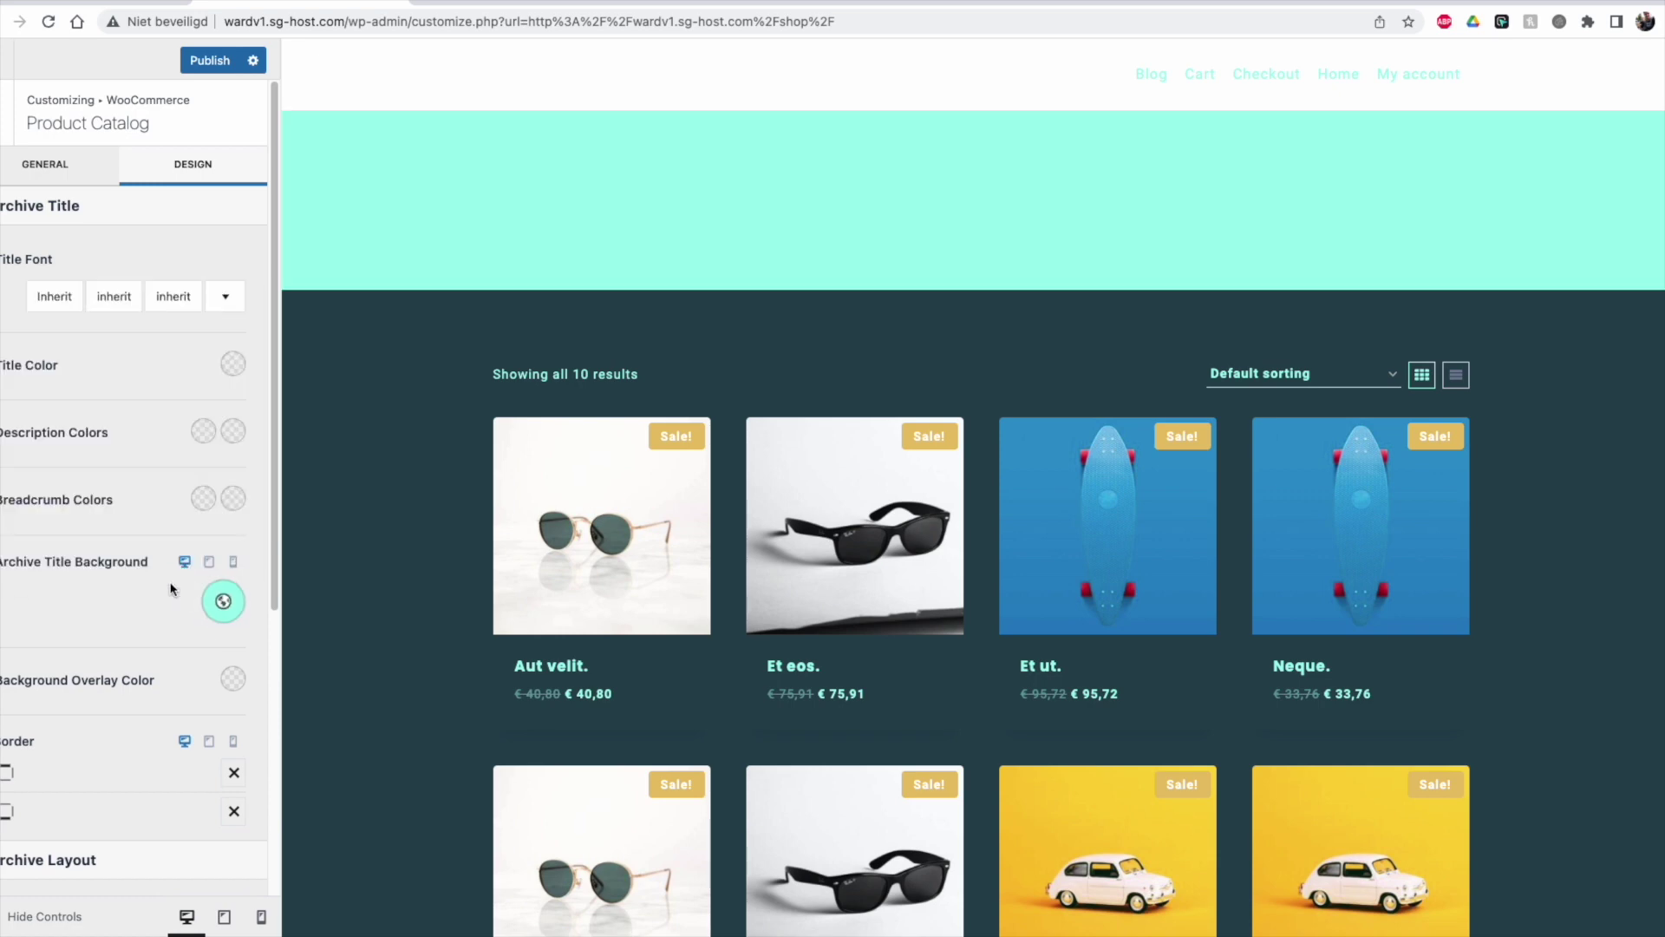
# Step: Set the archive title's text color to the dark teal palette color 264653
pyautogui.click(233, 363)
pyautogui.click(176, 325)
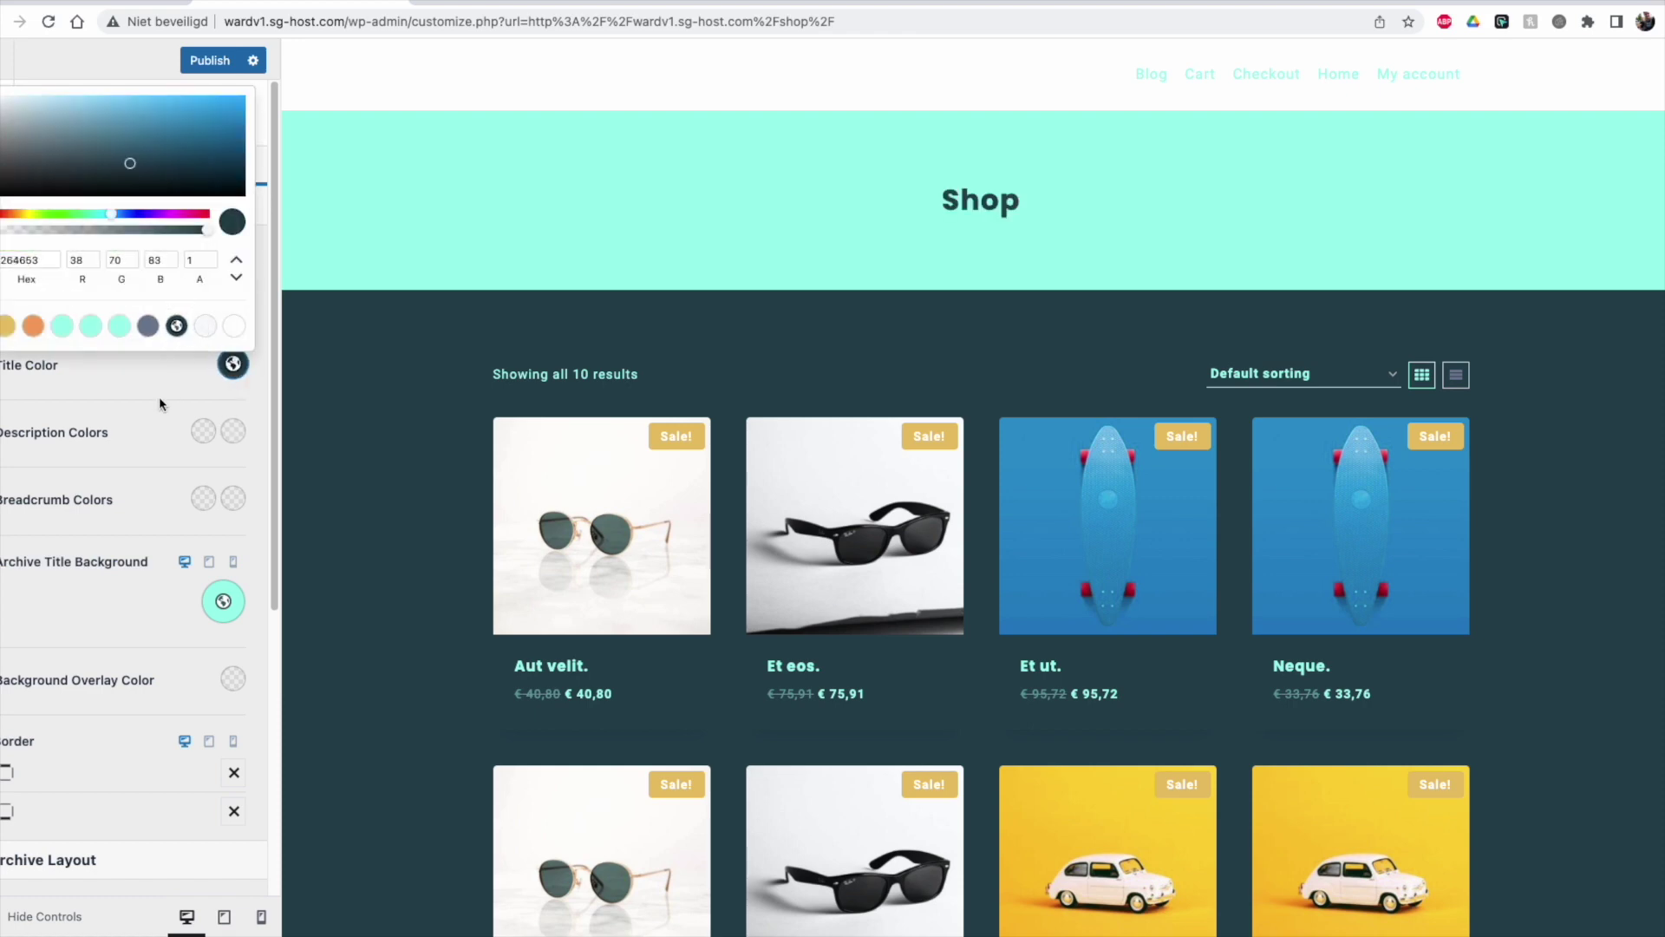
pyautogui.click(159, 397)
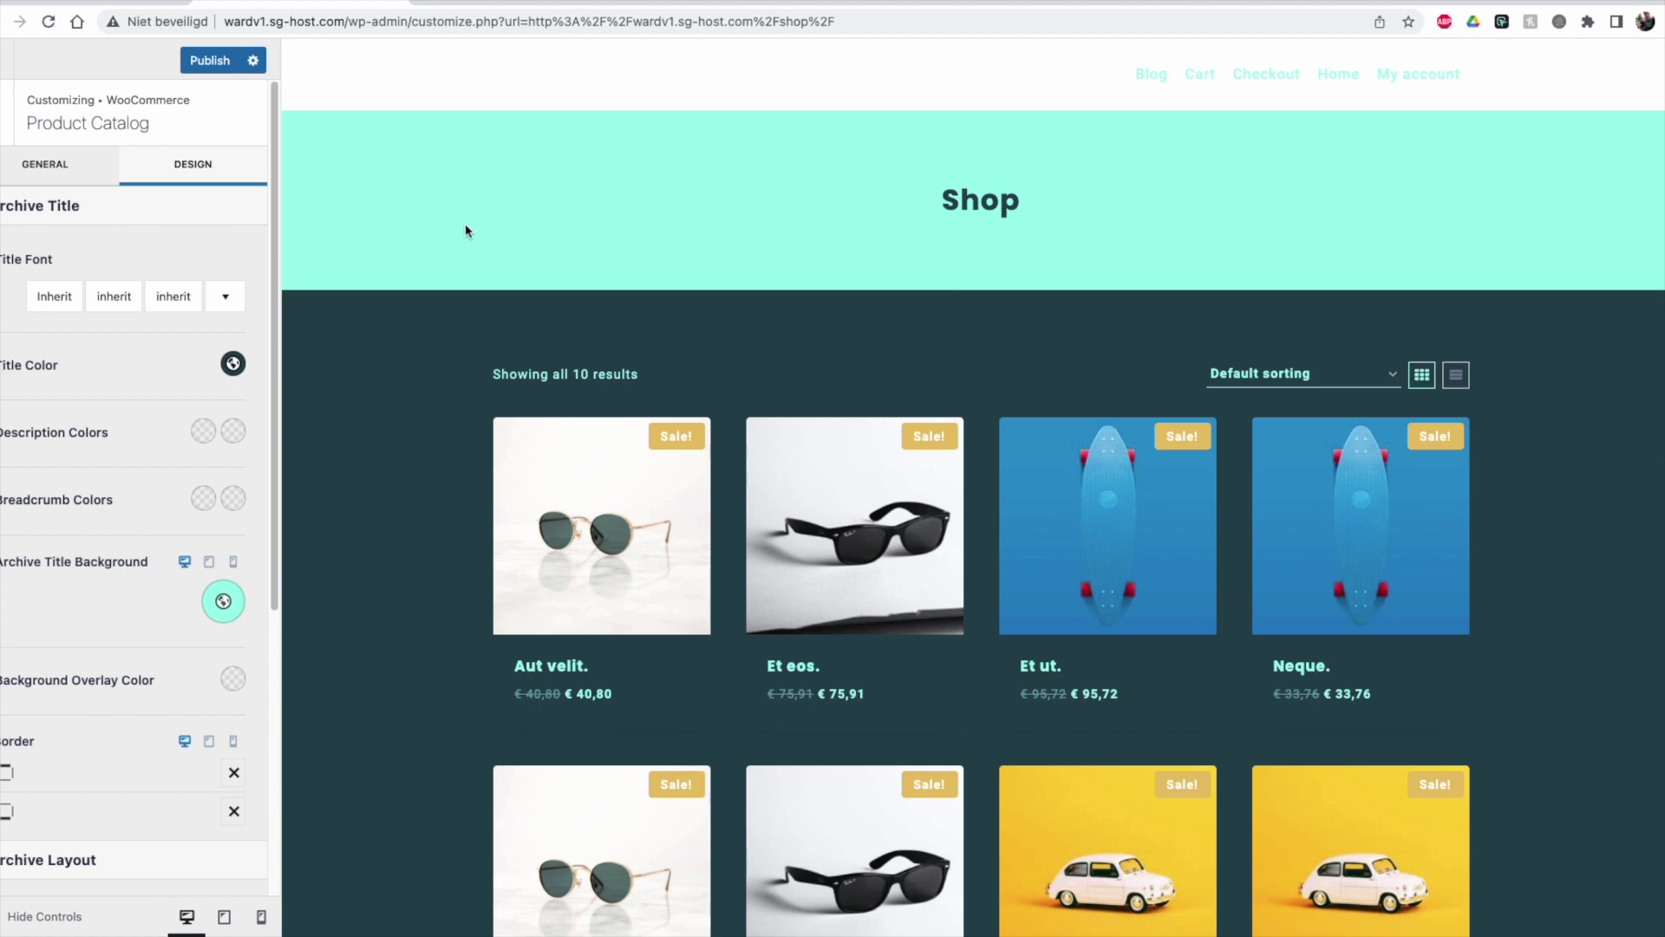
# Step: Compare the Standard and Contained container widths for the archive title, and set the width to Fullwidth
pyautogui.click(81, 182)
pyautogui.click(47, 531)
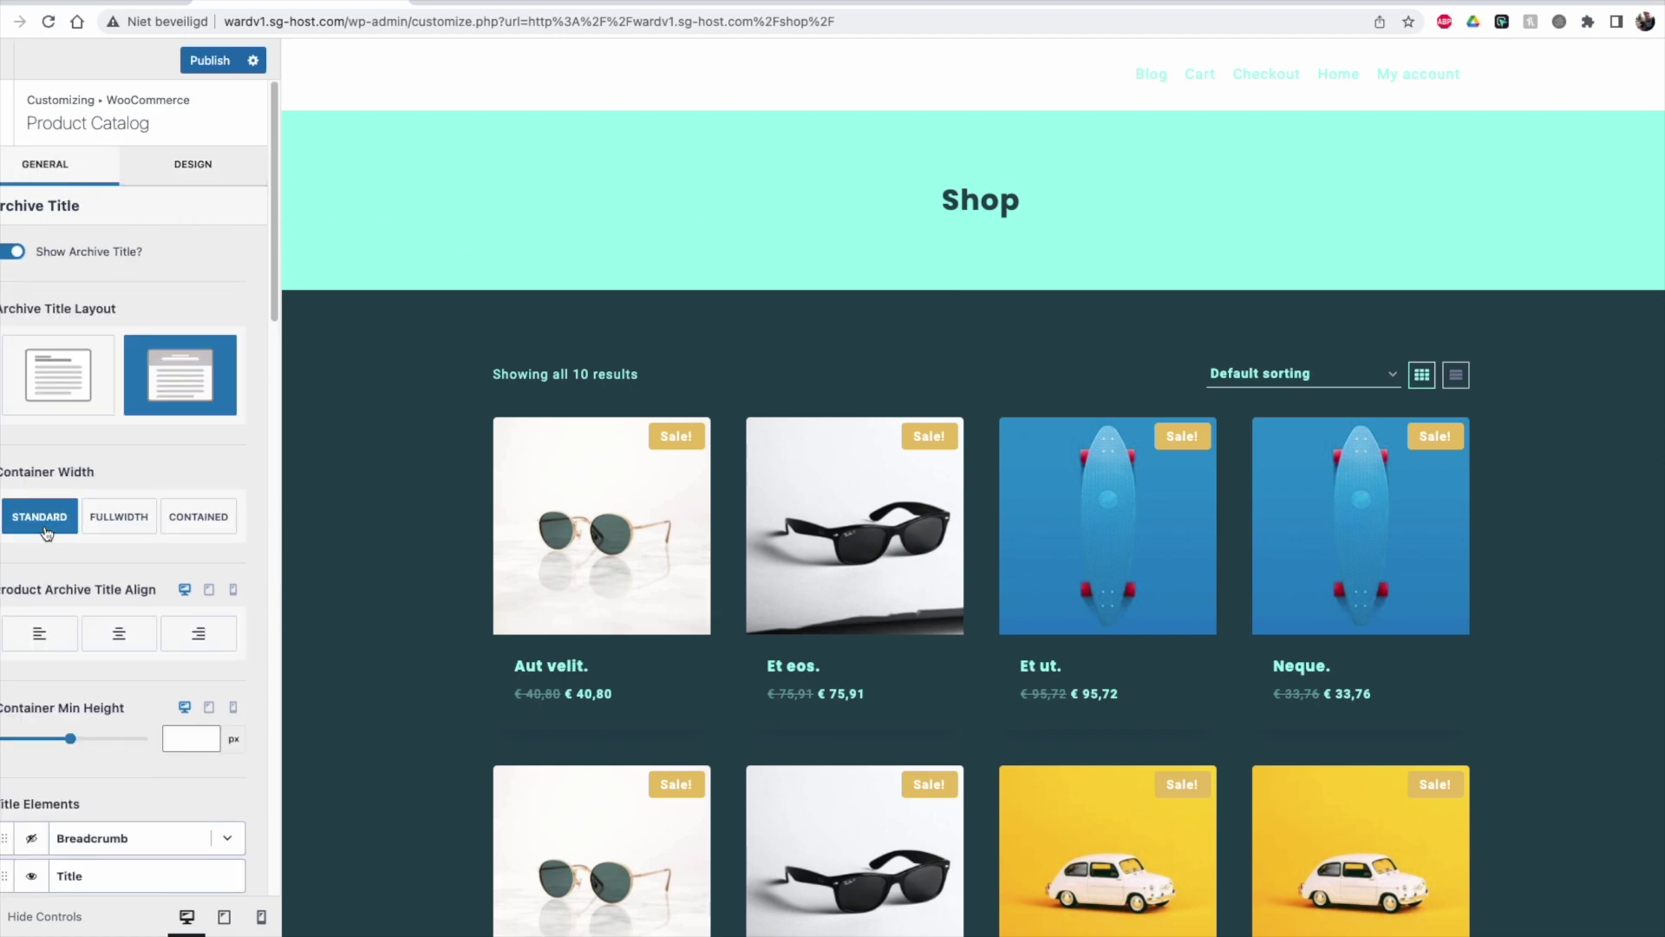
pyautogui.click(199, 518)
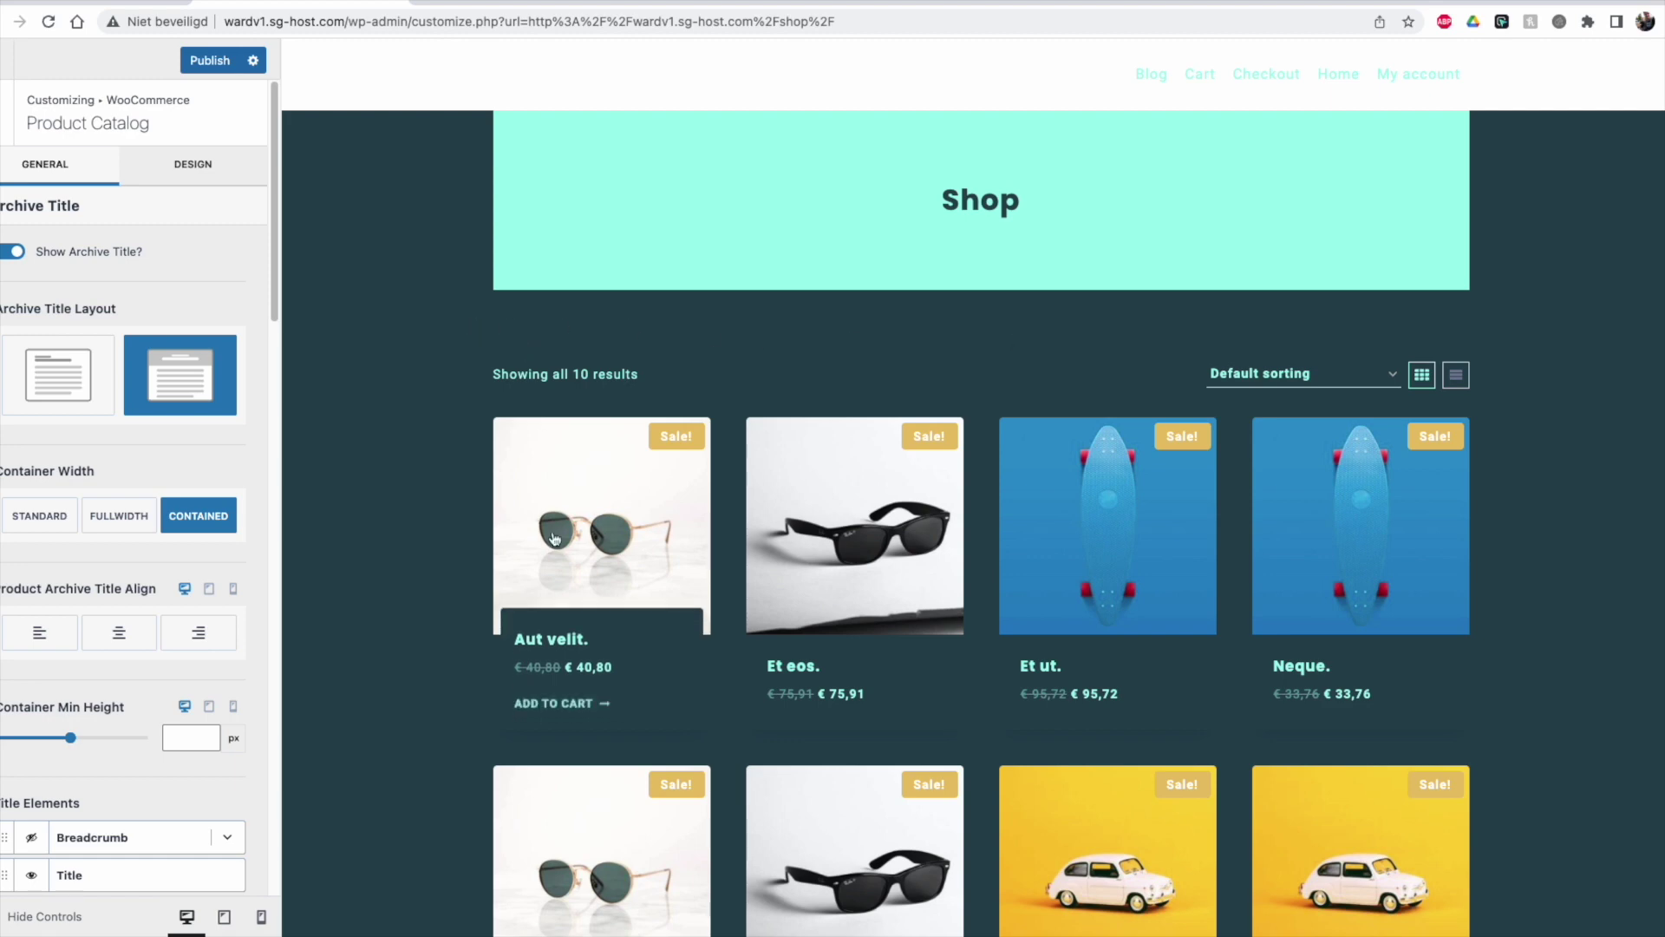
pyautogui.click(95, 522)
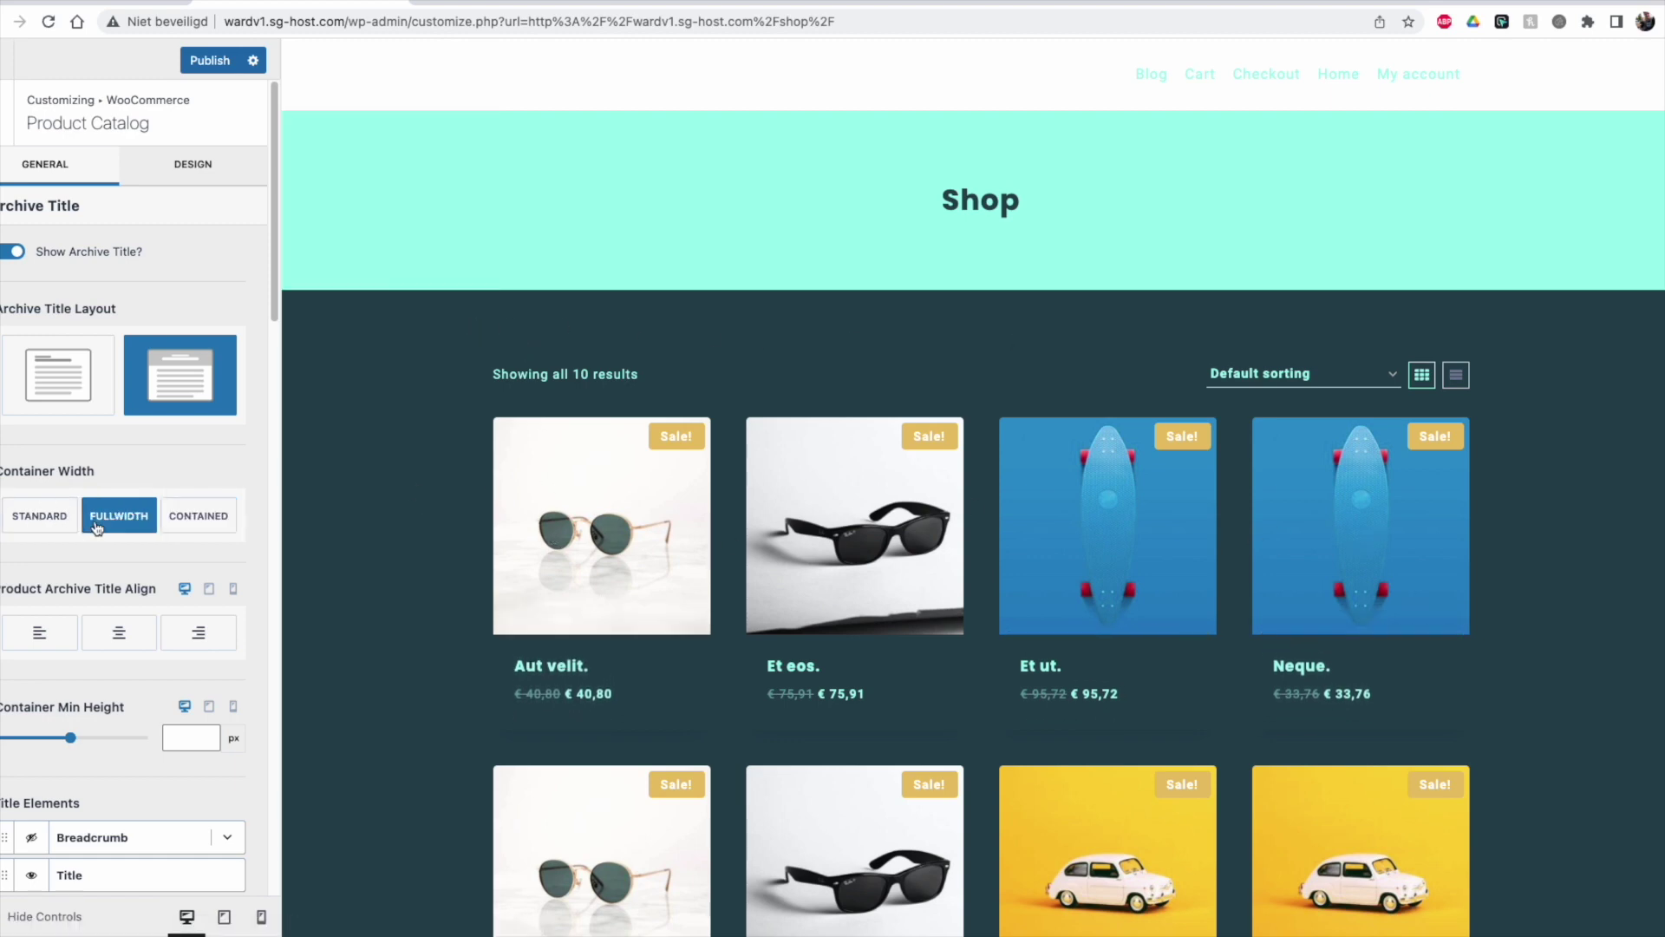
# Step: Preview the shop page with the customizer controls hidden, try right alignment for the archive title, and set it to center
pyautogui.click(56, 918)
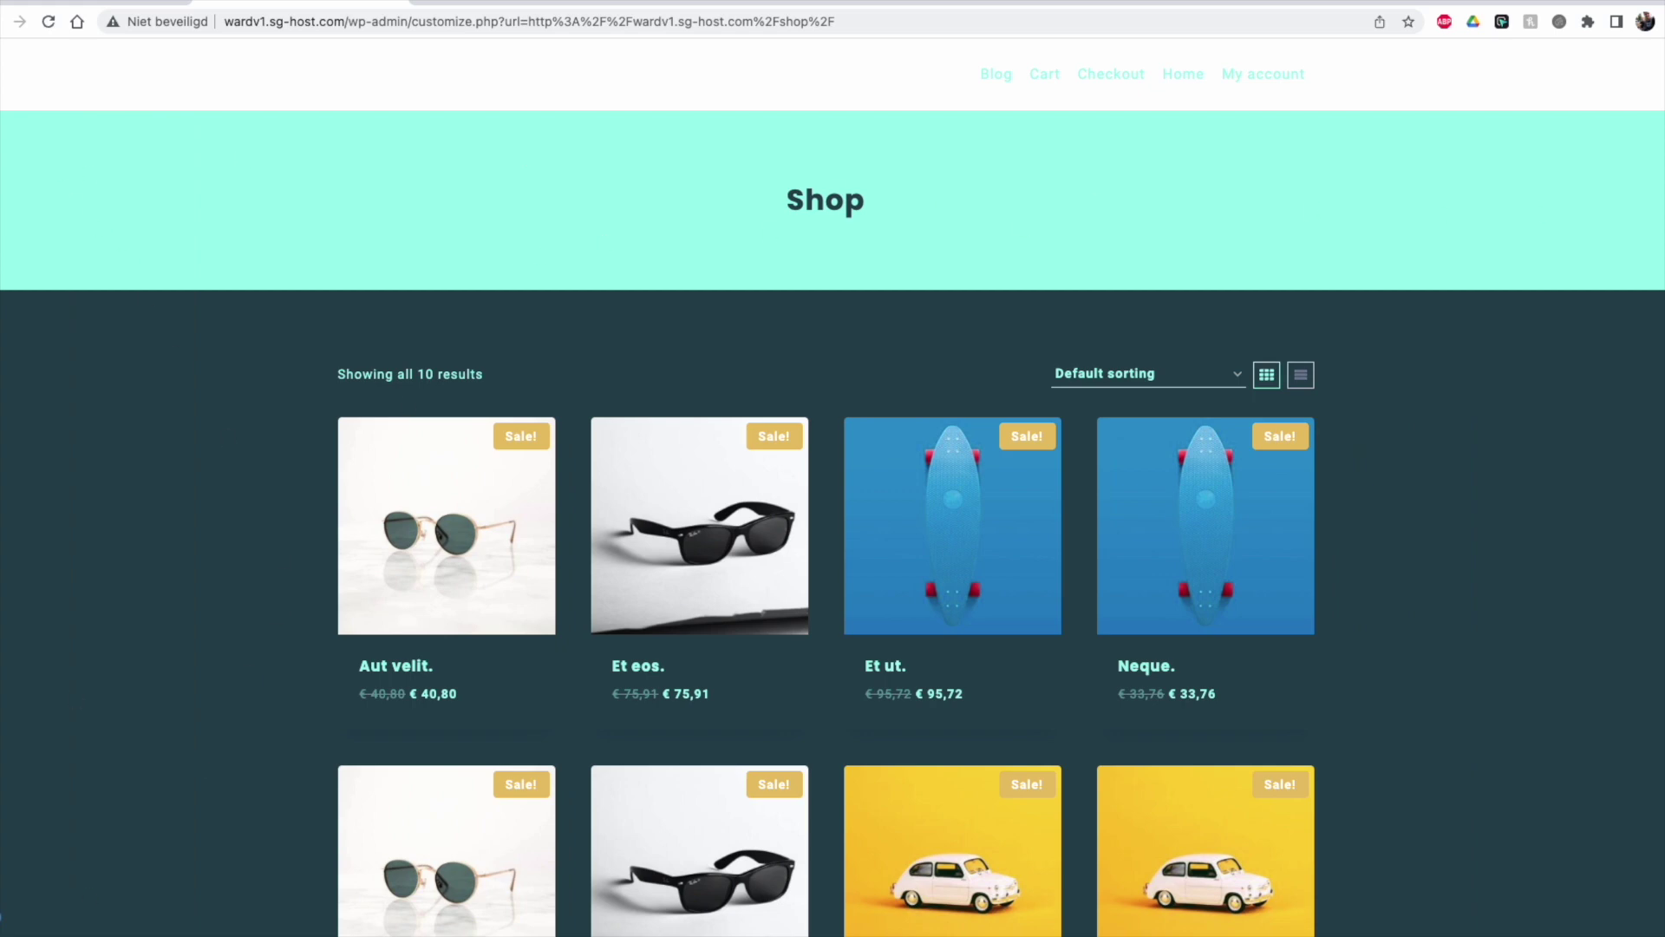
pyautogui.click(4, 916)
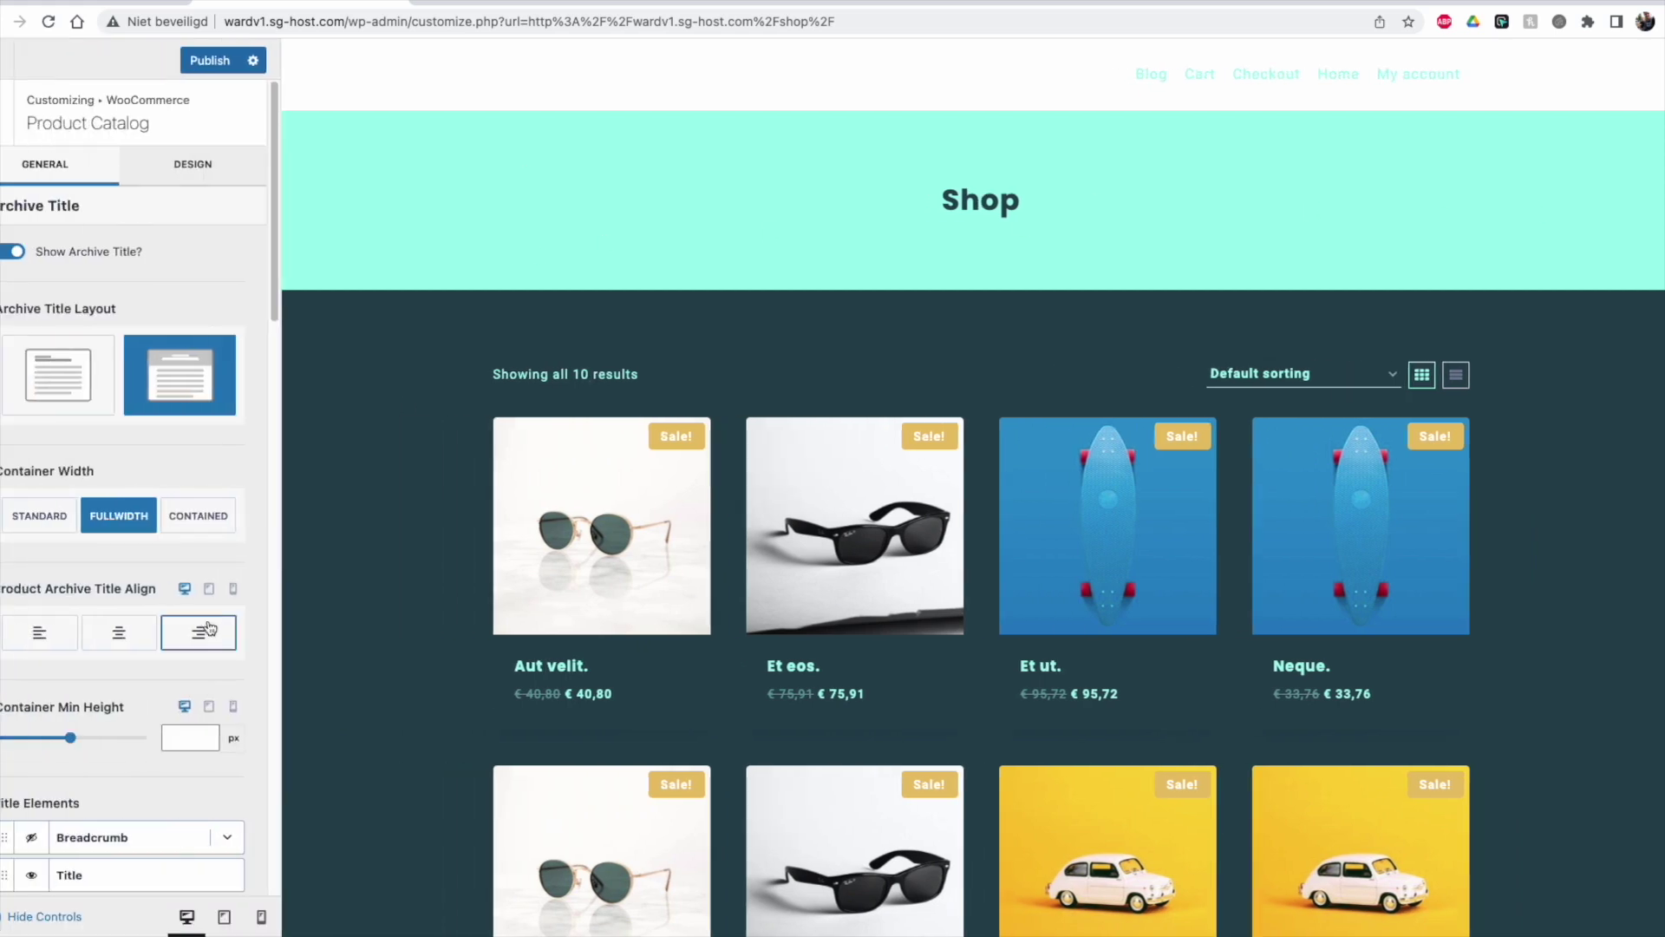
pyautogui.click(191, 643)
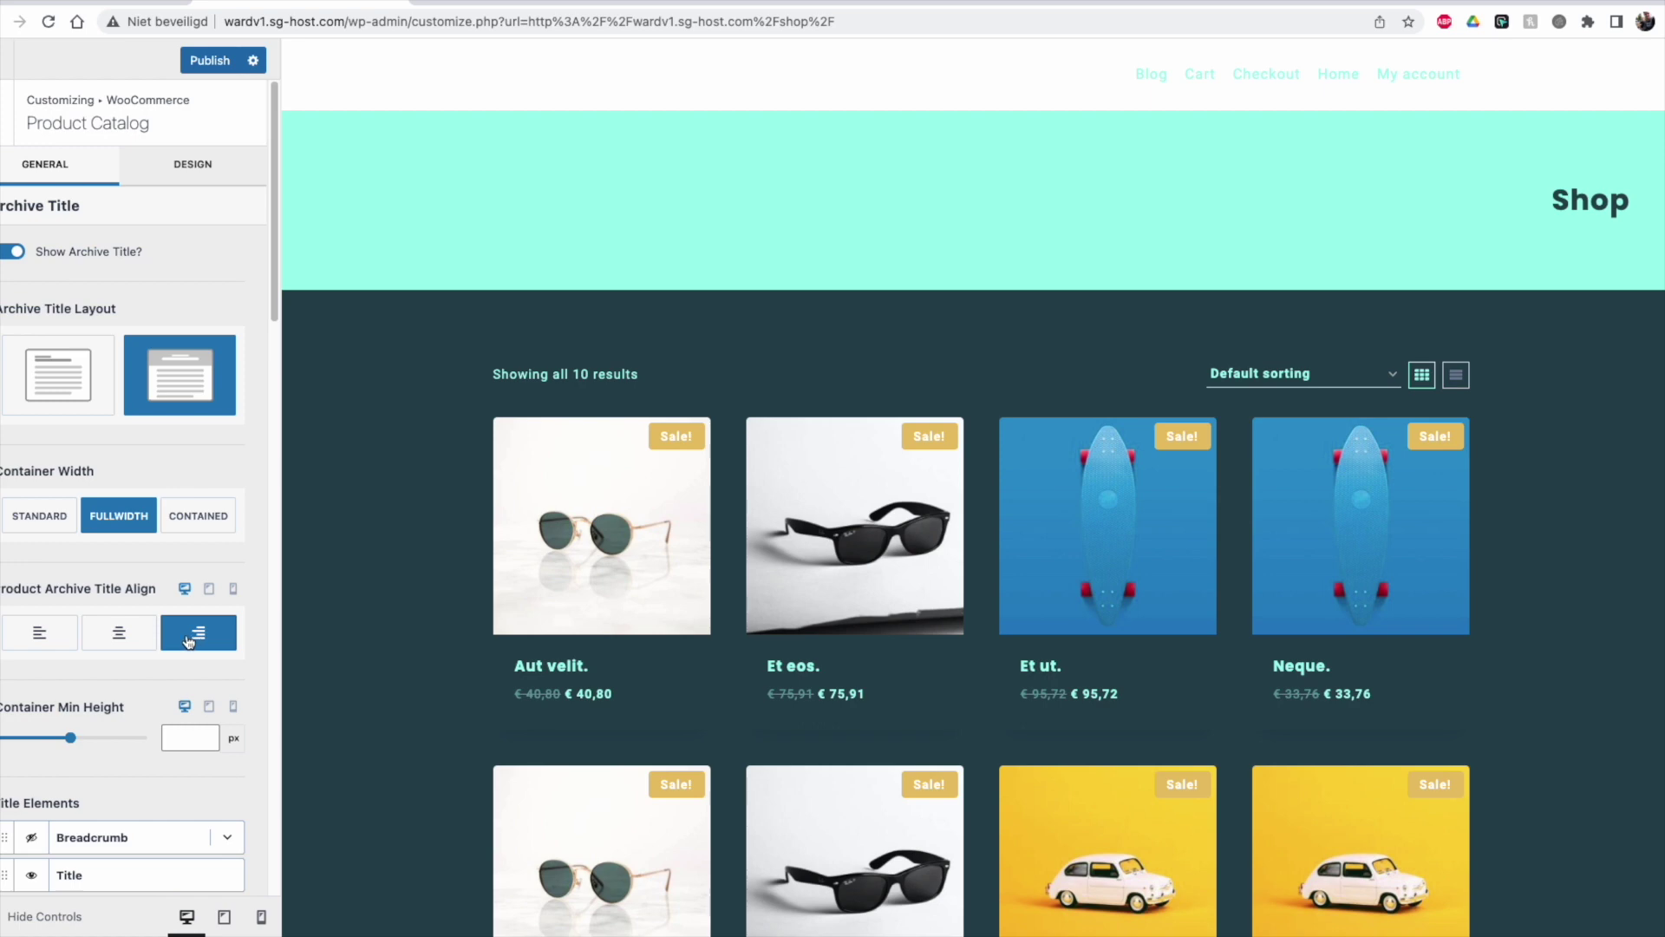
pyautogui.click(120, 642)
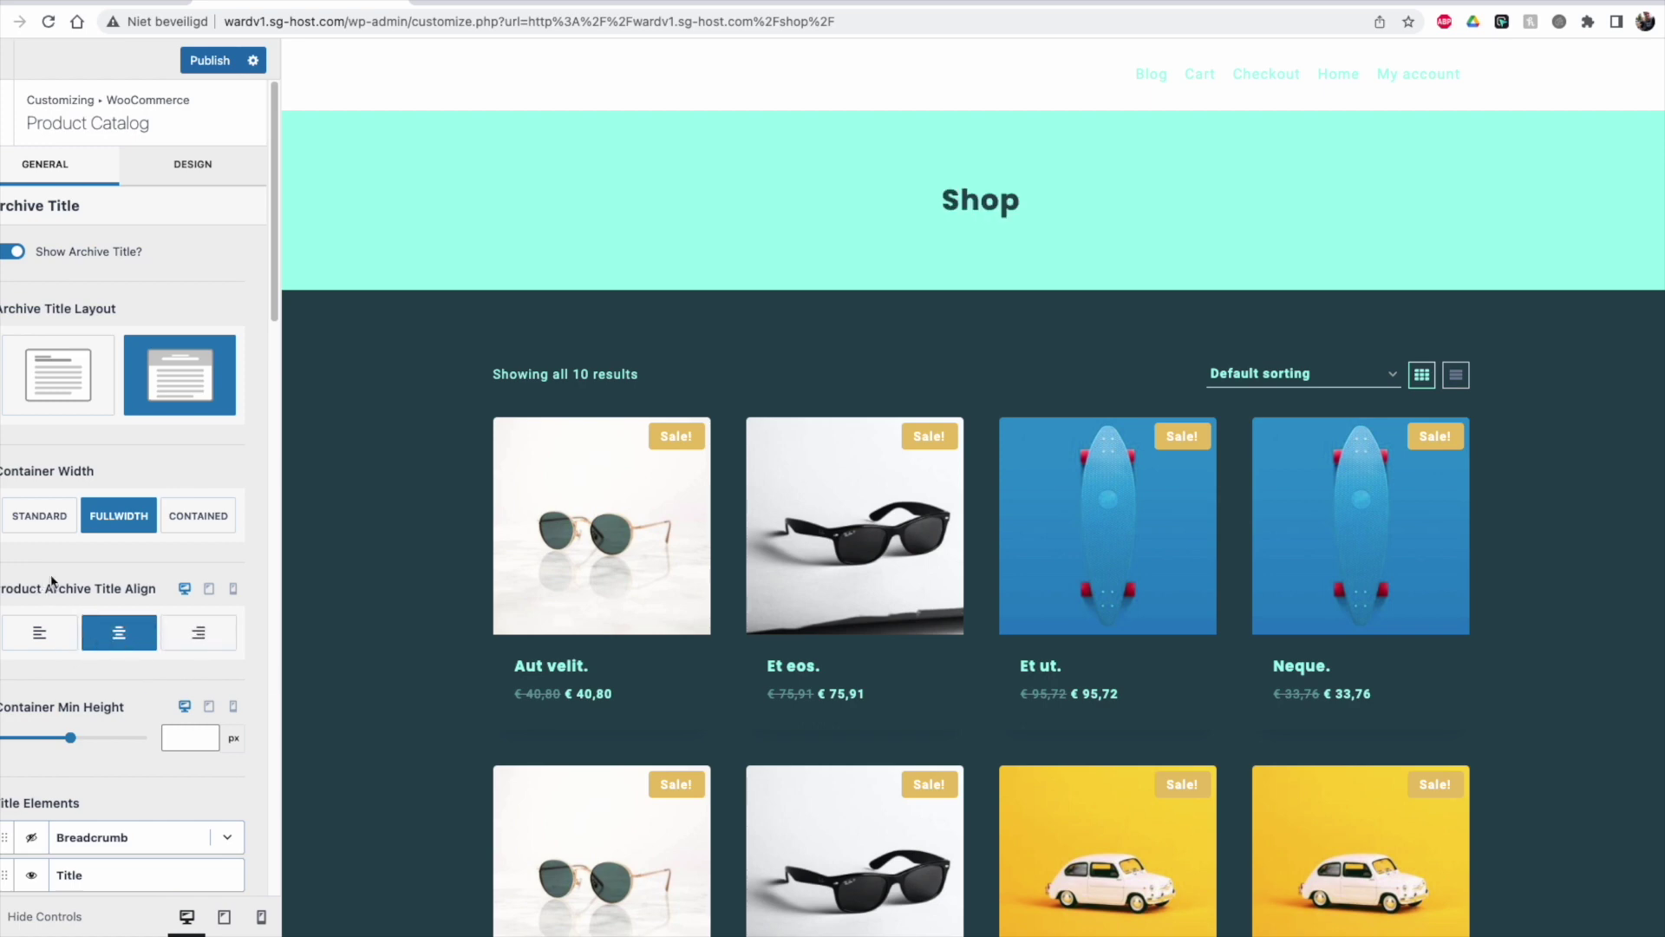
# Step: Switch the archive title to the in-content layout and set its title color to light turquoise 9FF9EE
pyautogui.click(64, 392)
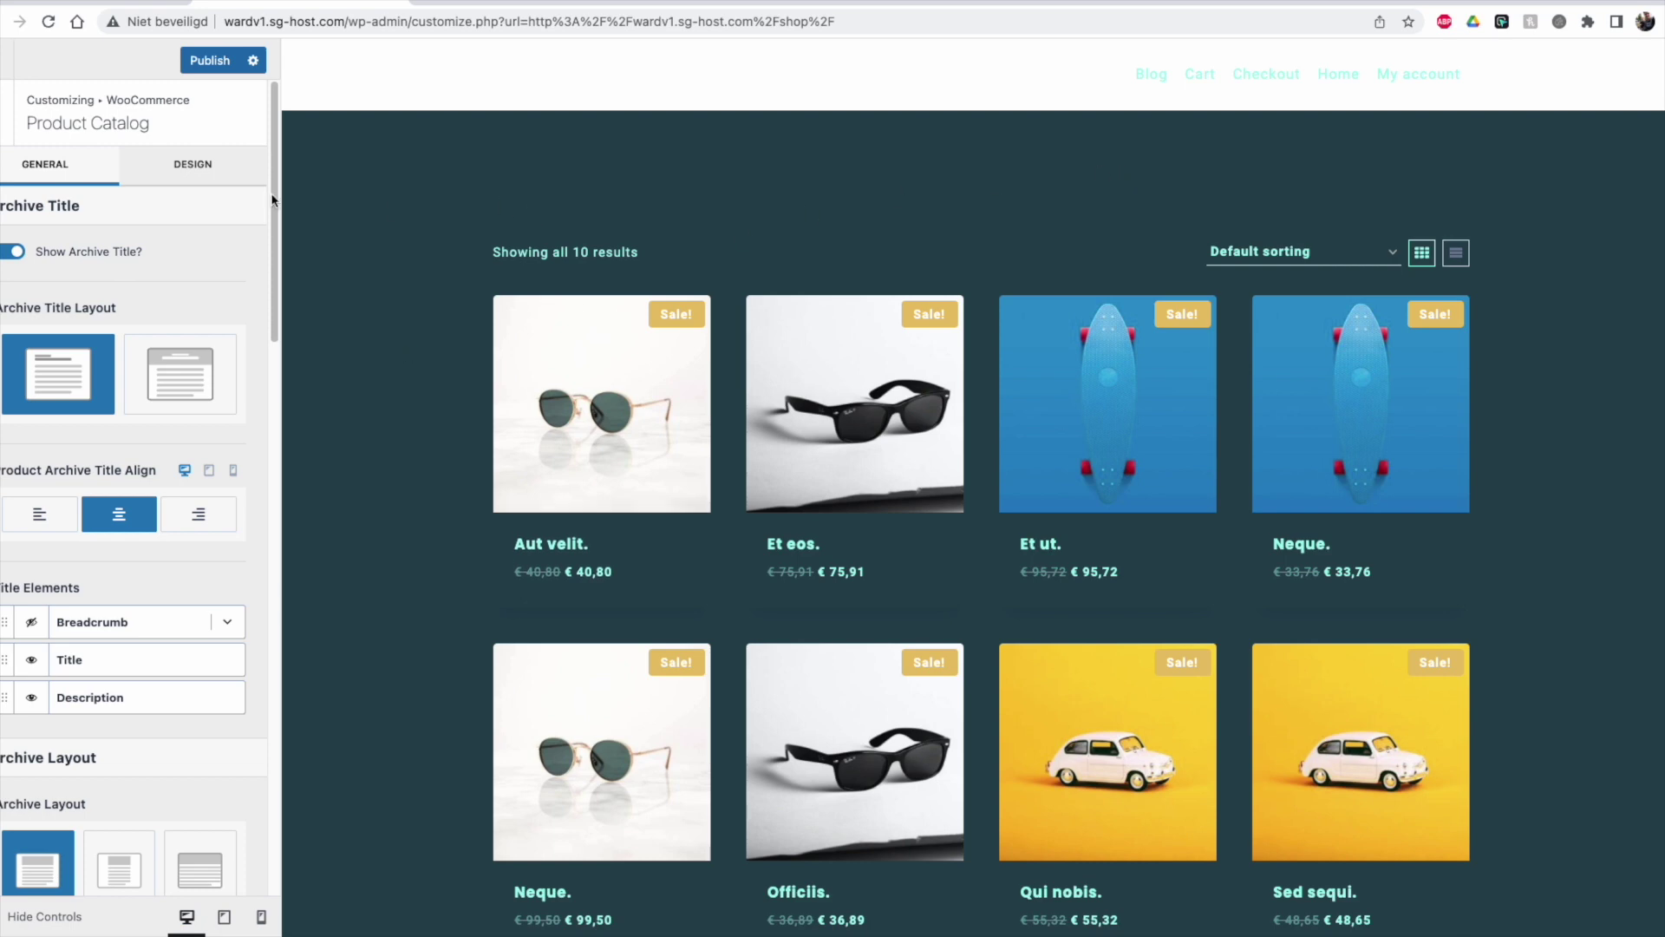
pyautogui.click(158, 176)
pyautogui.click(233, 364)
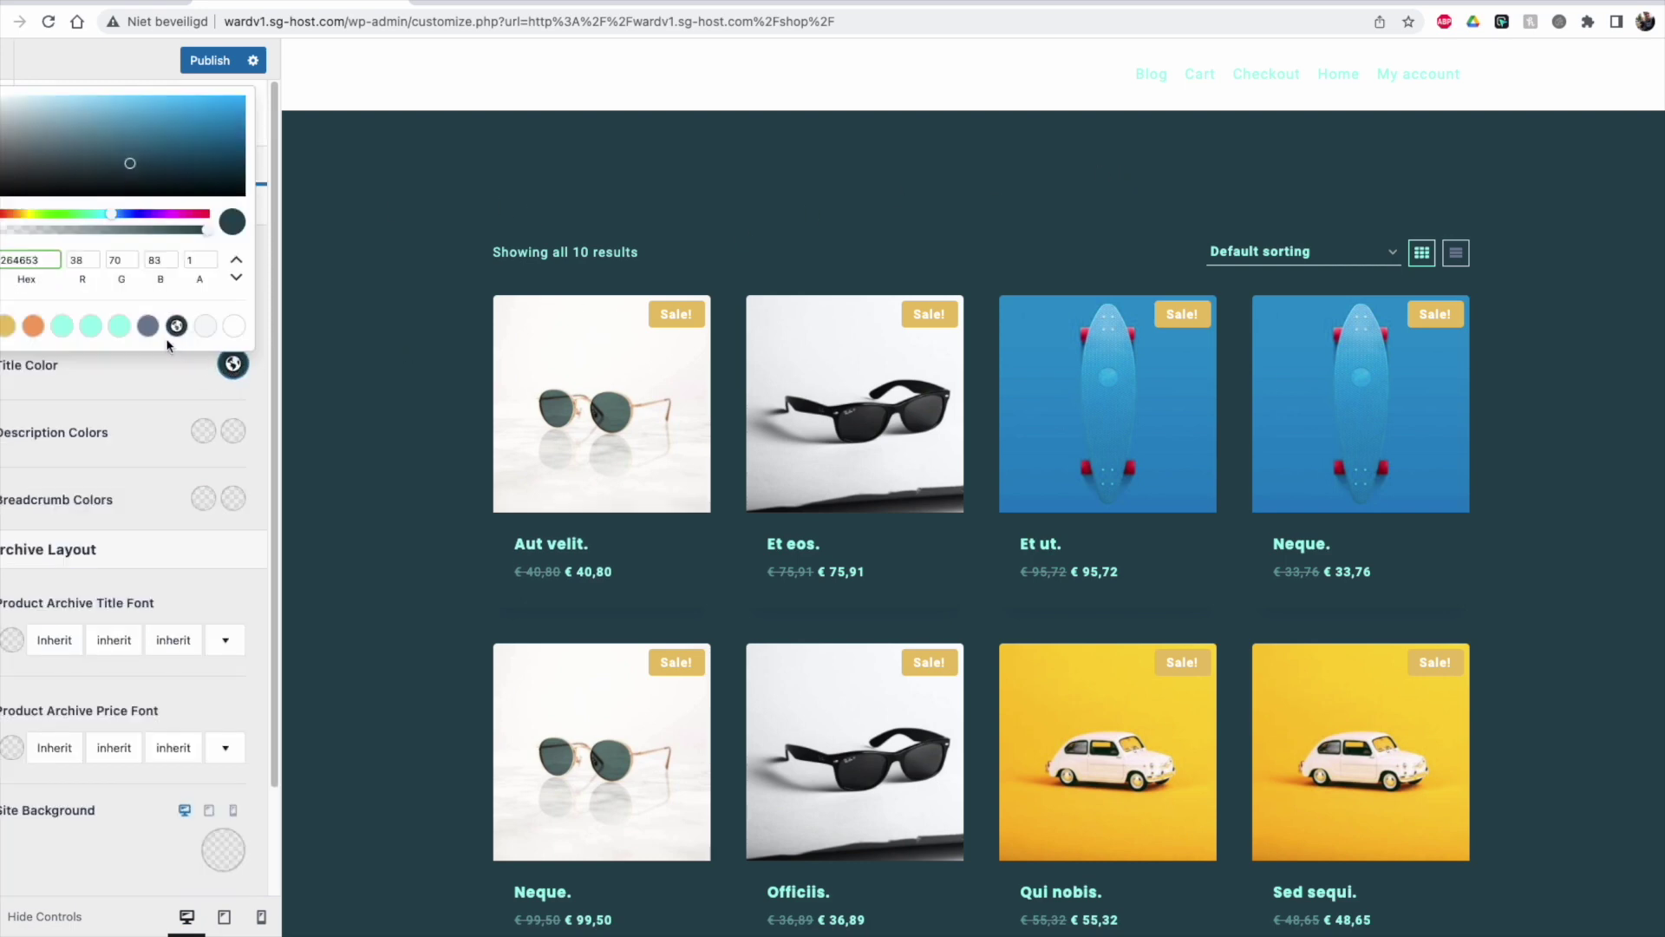
pyautogui.click(119, 326)
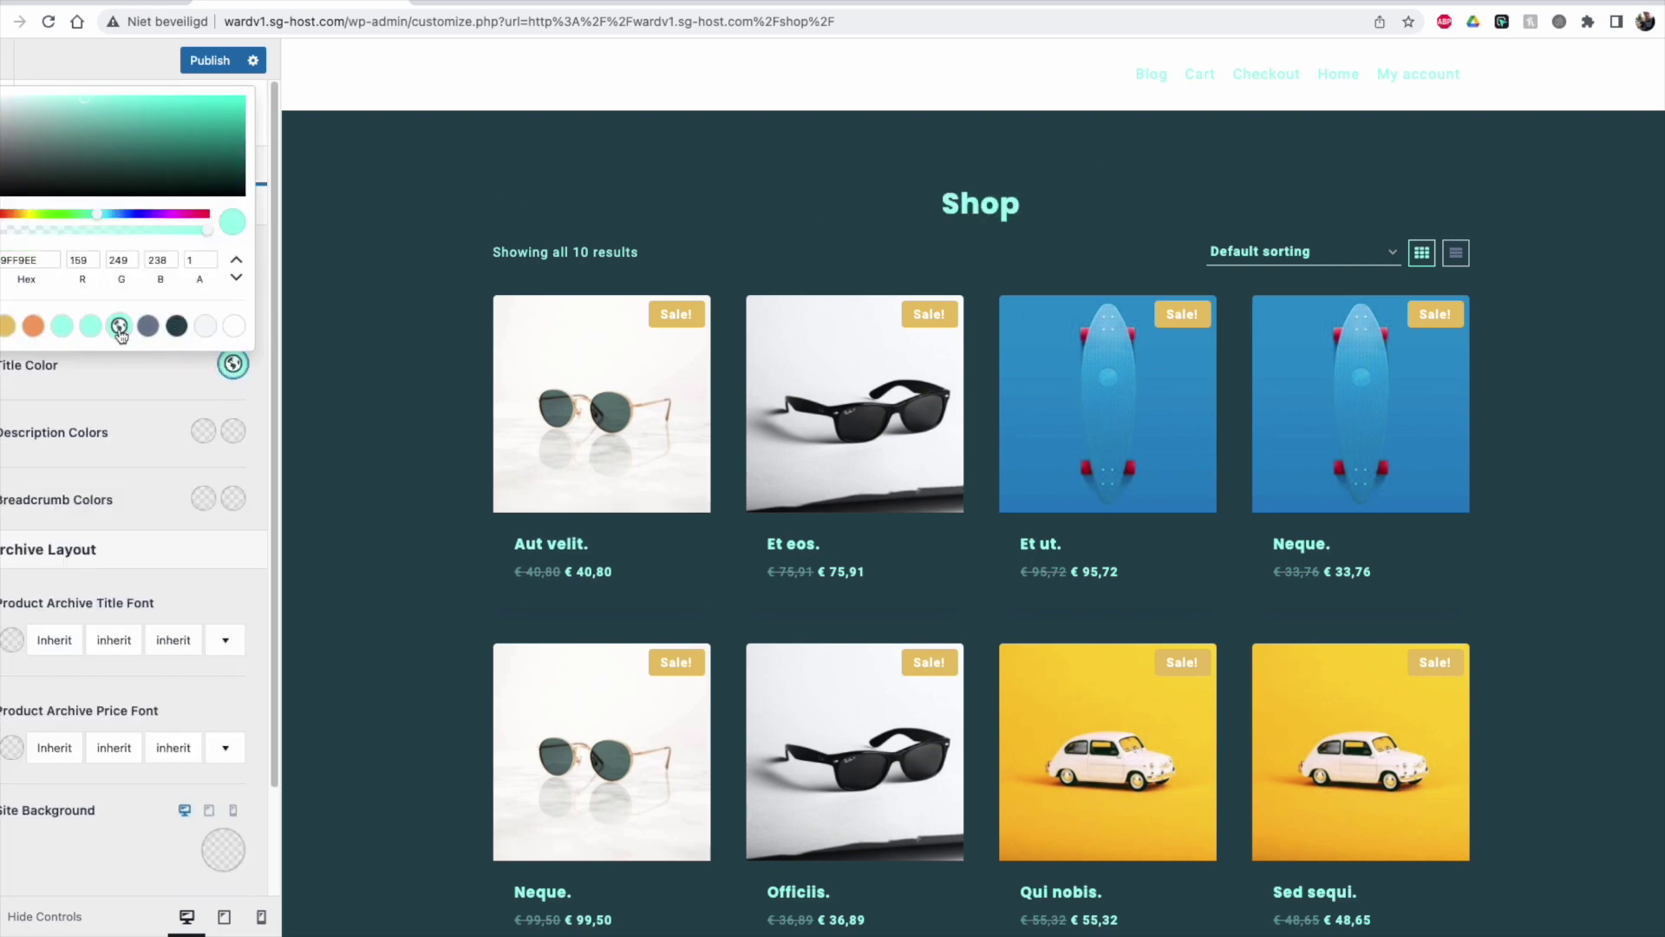
pyautogui.click(143, 389)
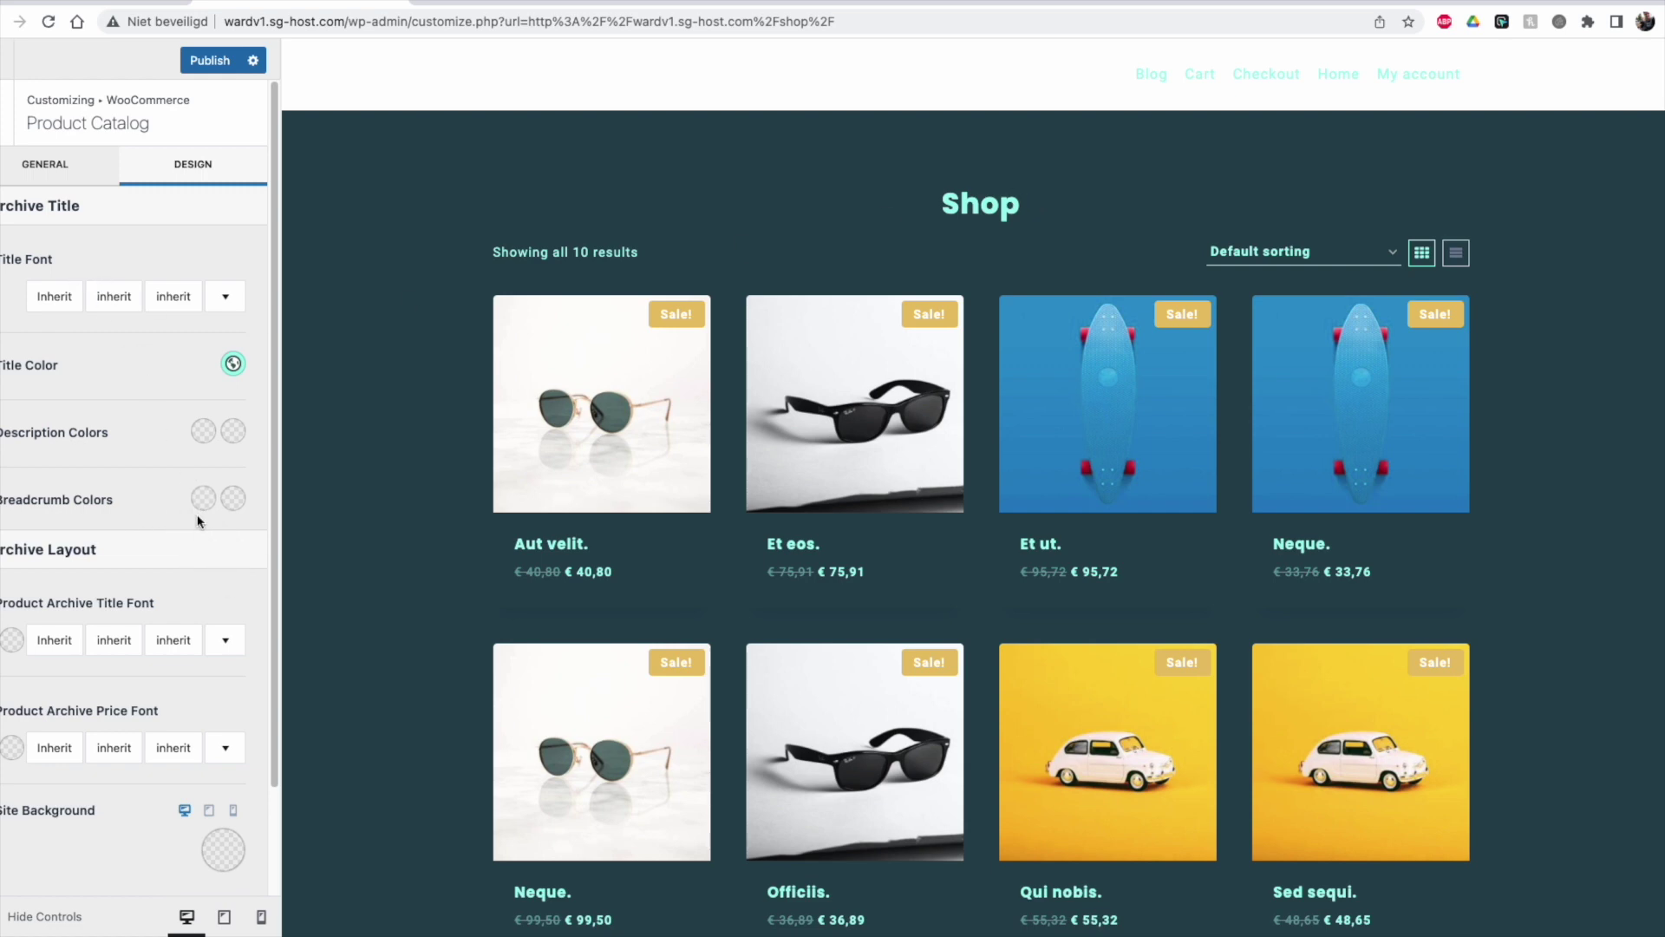
# Step: Switch the archive title layout back to the banner above the content and set the title color to dark teal
pyautogui.click(43, 173)
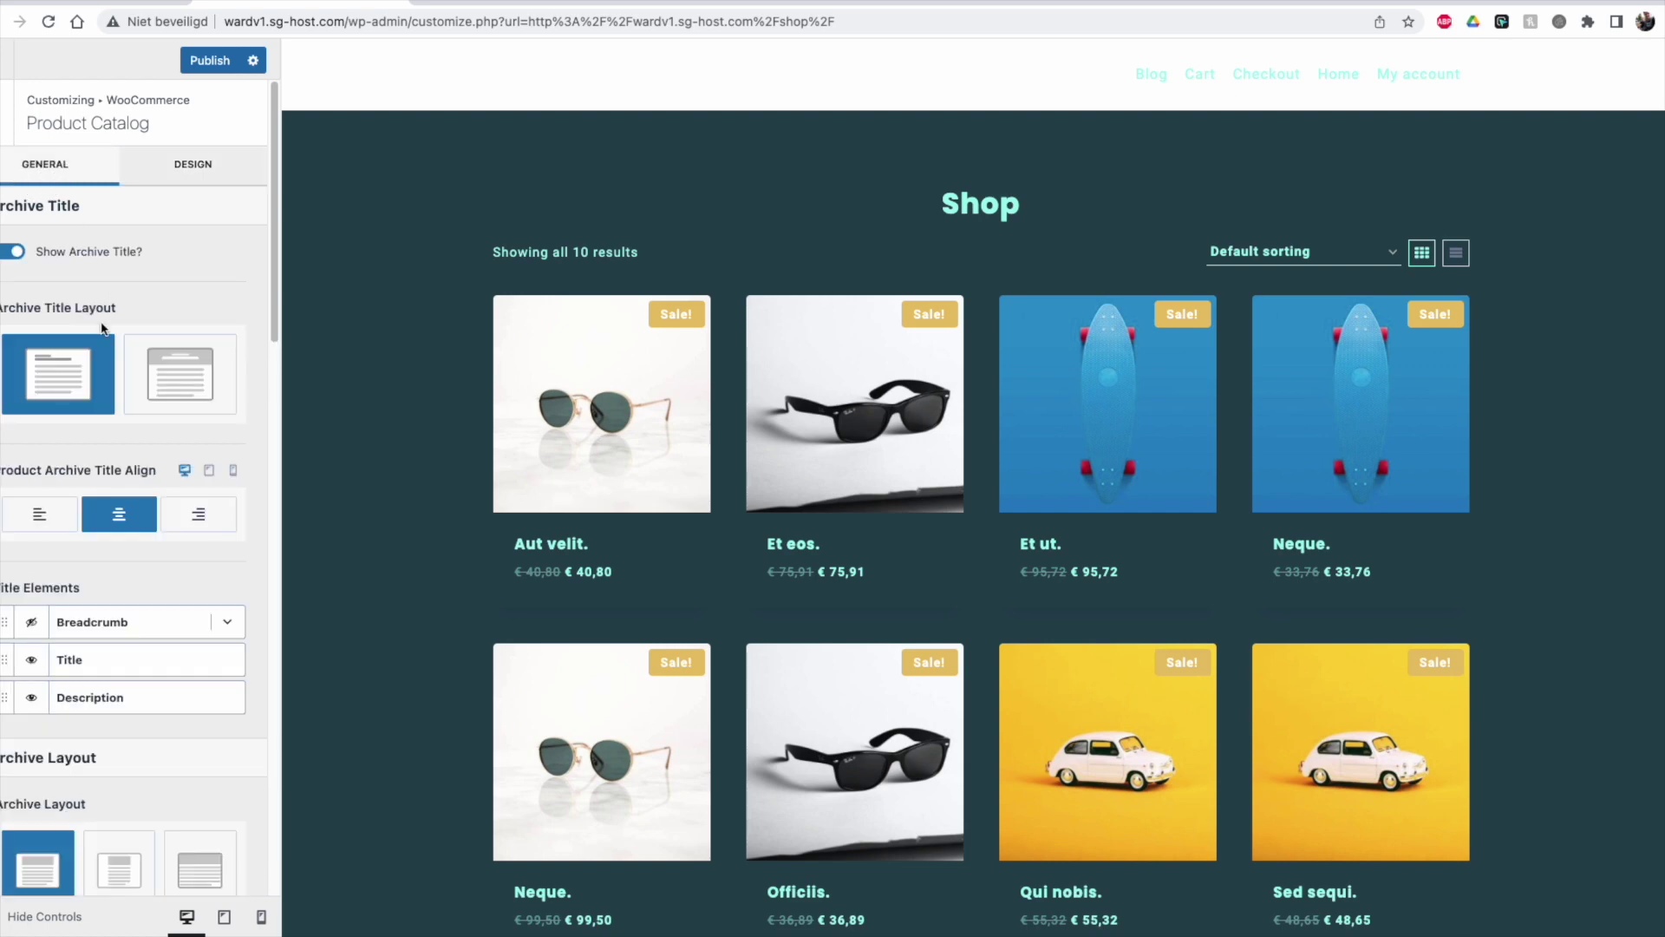
pyautogui.click(172, 376)
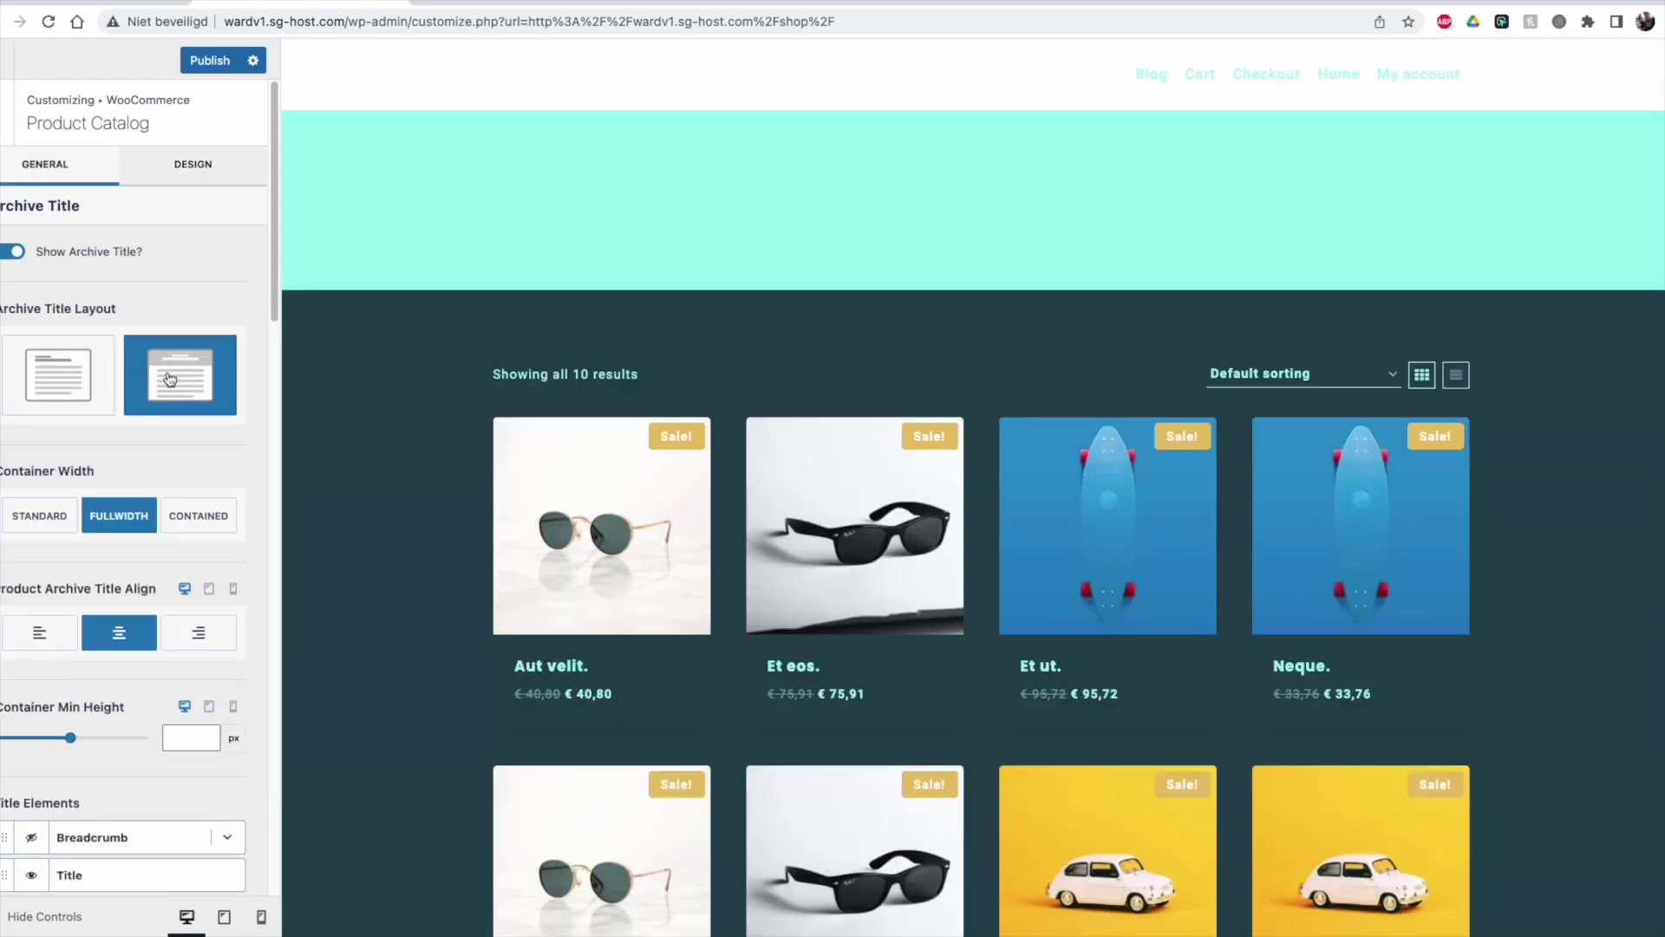
pyautogui.click(192, 161)
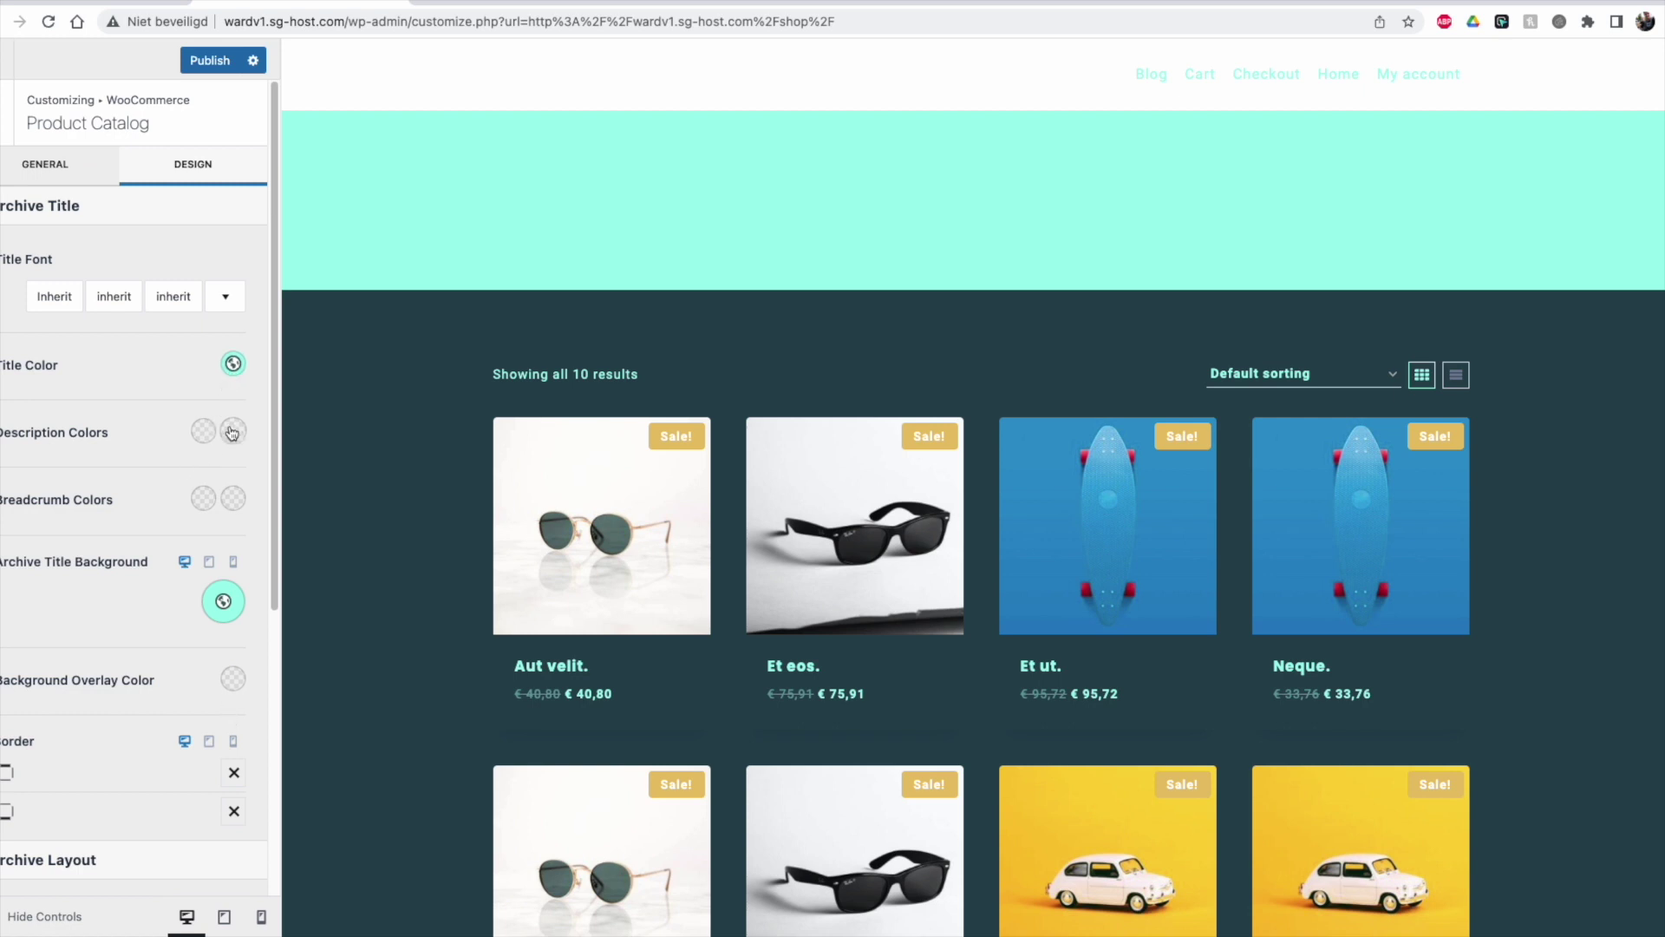
pyautogui.click(233, 364)
pyautogui.click(171, 324)
pyautogui.click(157, 343)
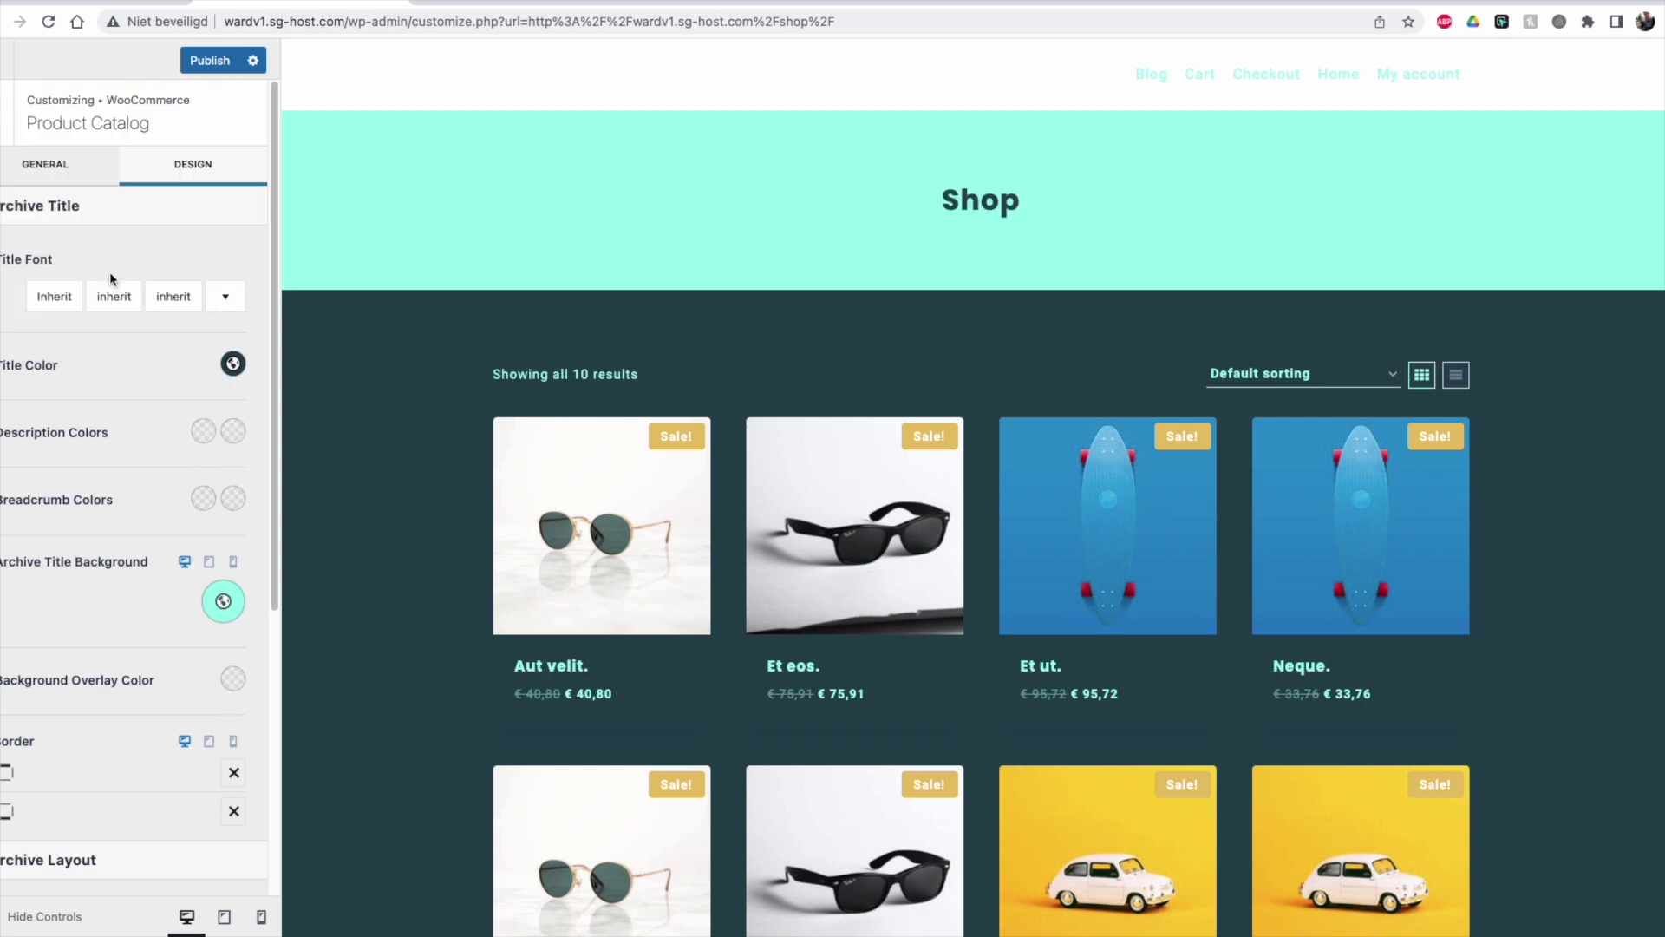
# Step: Leave the Product Catalog's design settings and reopen the section on its general settings
pyautogui.click(3, 139)
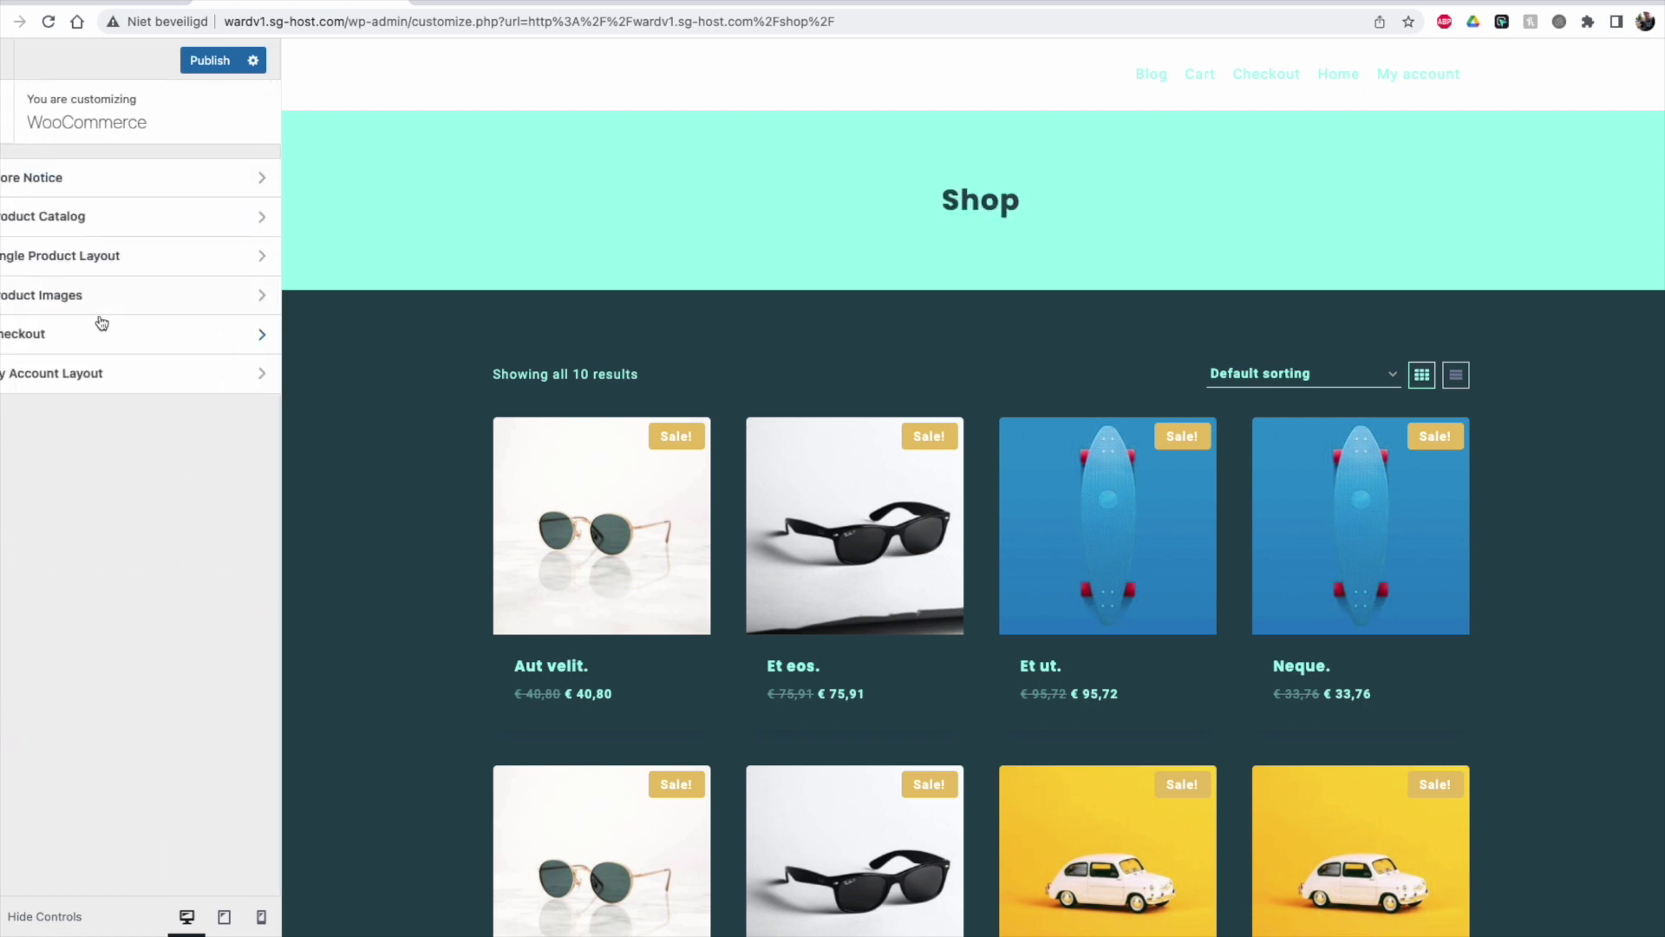
pyautogui.click(73, 227)
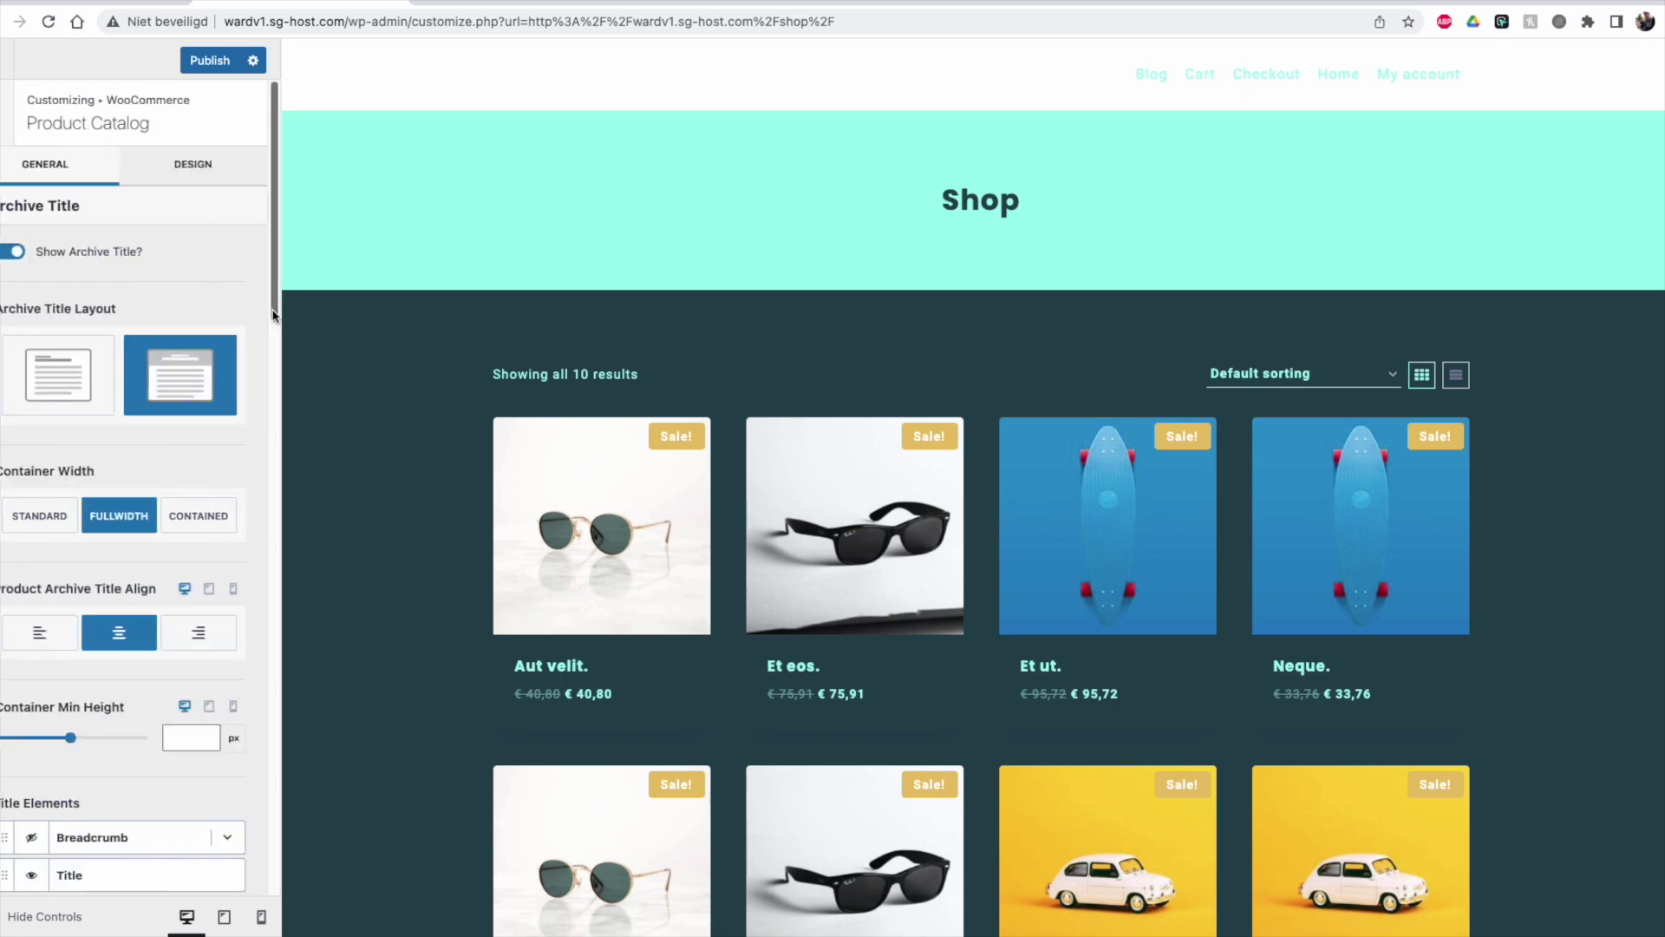
# Step: Set the archive title container's minimum height to 165 px, show the breadcrumb title element and expand its options
pyautogui.scroll(-5, 271, 361)
pyautogui.moveTo(76, 374); pyautogui.dragTo(29, 373)
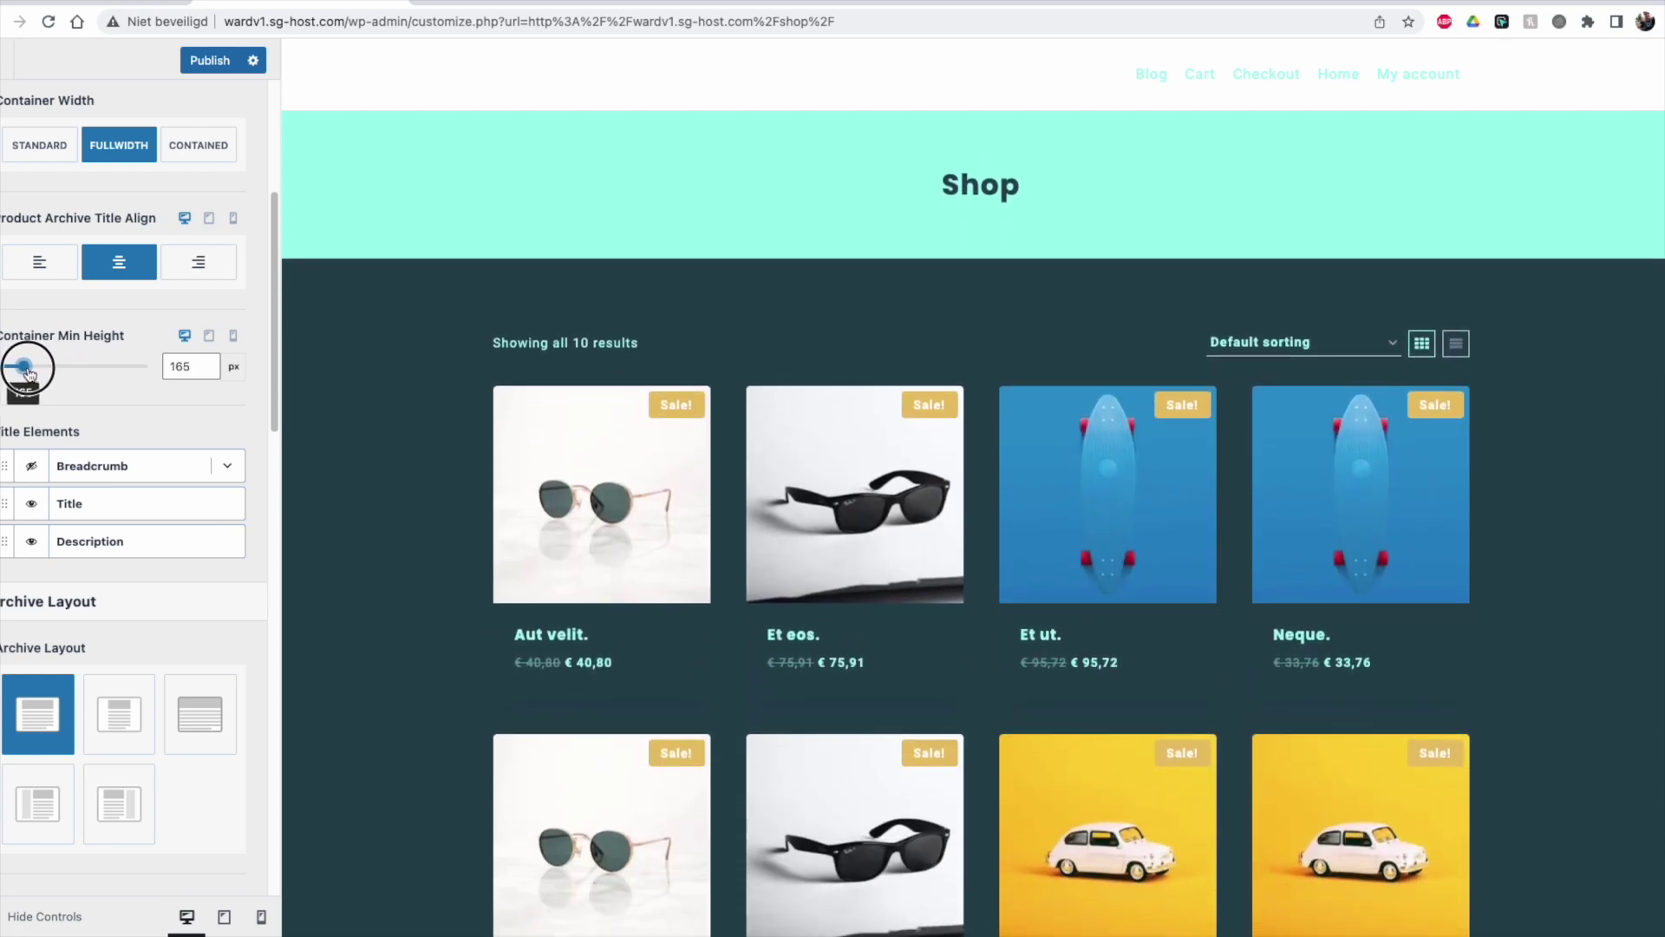
pyautogui.click(35, 469)
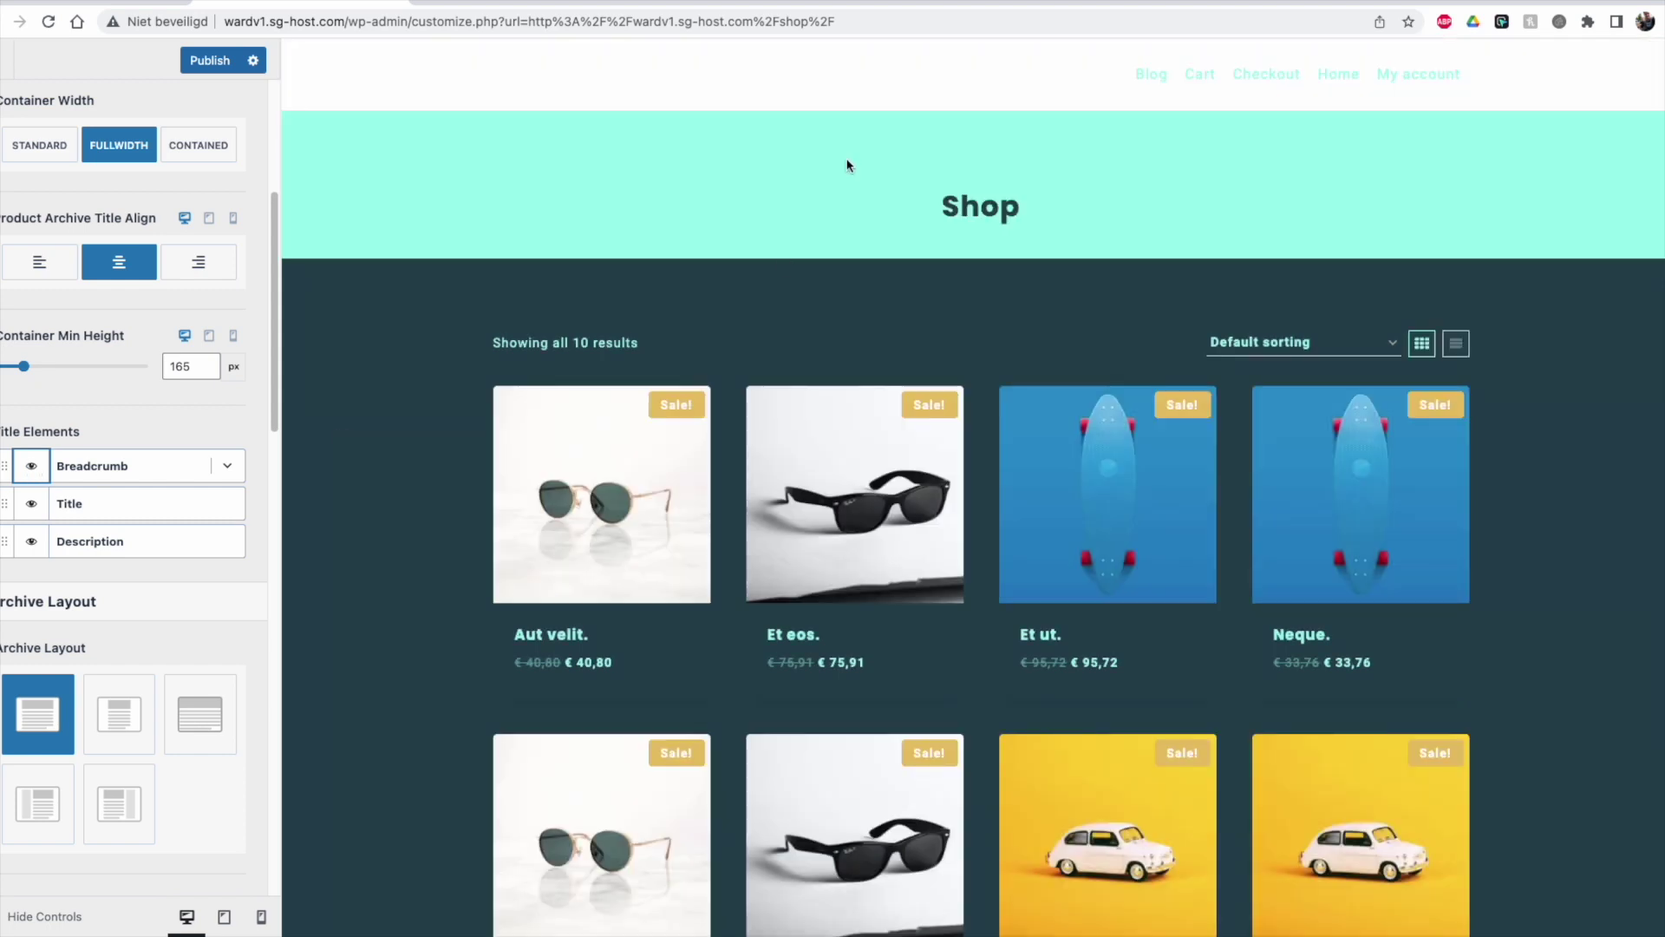
pyautogui.click(228, 468)
pyautogui.scroll(-4, 241, 300)
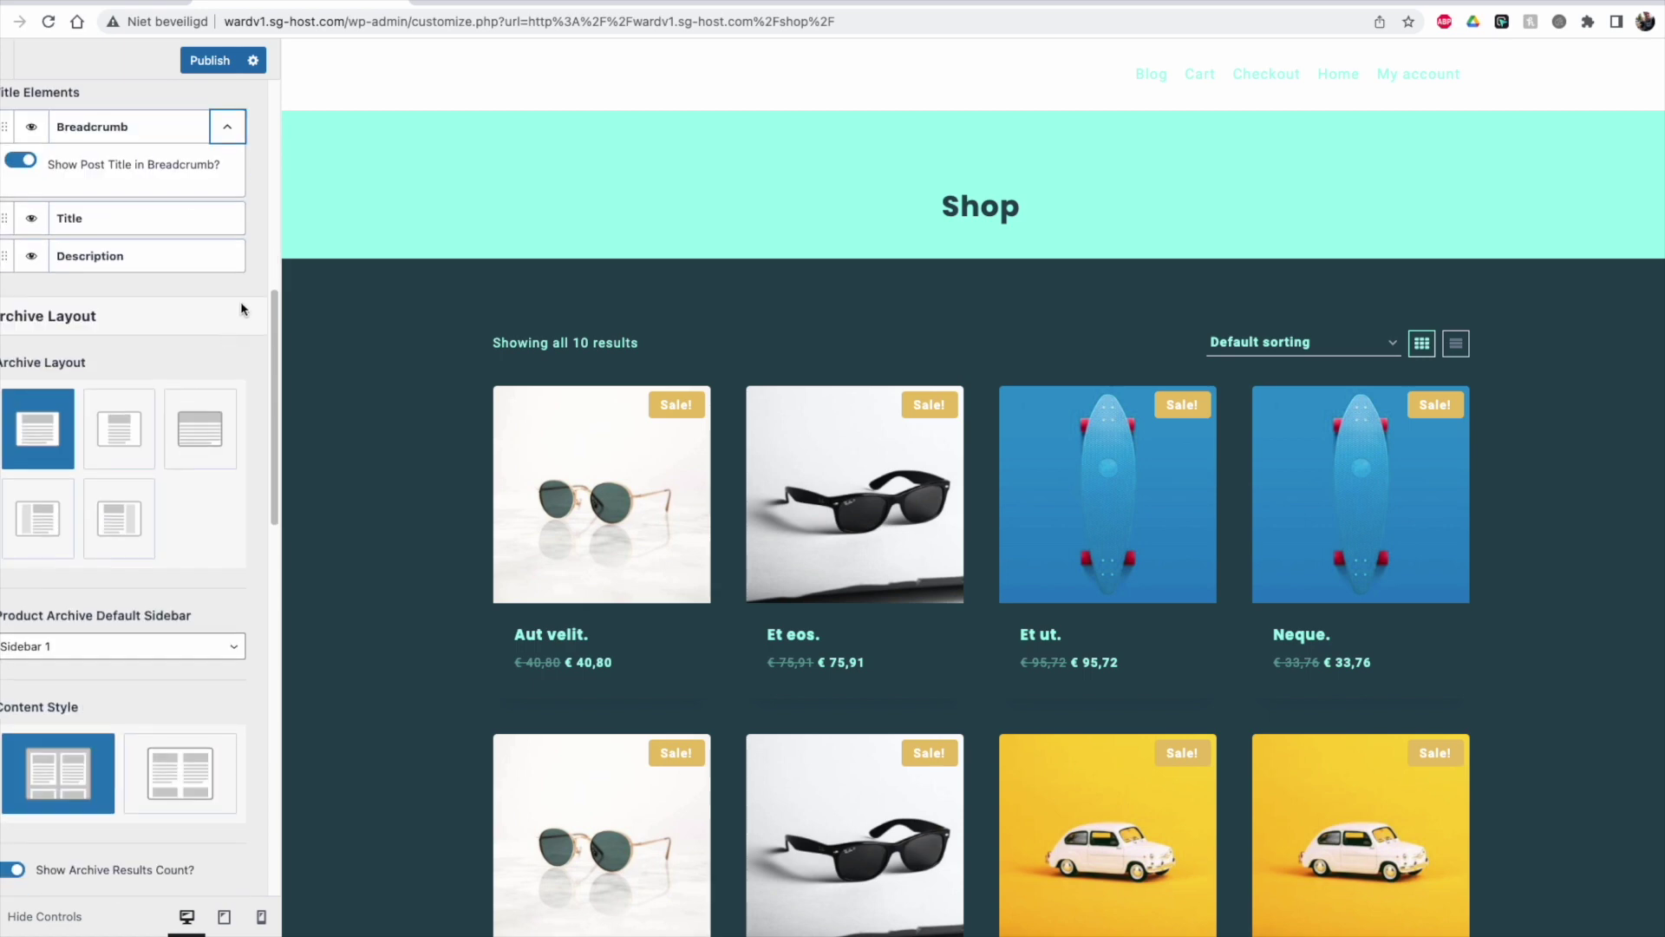
# Step: In the Product Catalog's design settings, set the first breadcrumb color to dark teal and the second to slate gray
pyautogui.scroll(8, 216, 217)
pyautogui.click(213, 173)
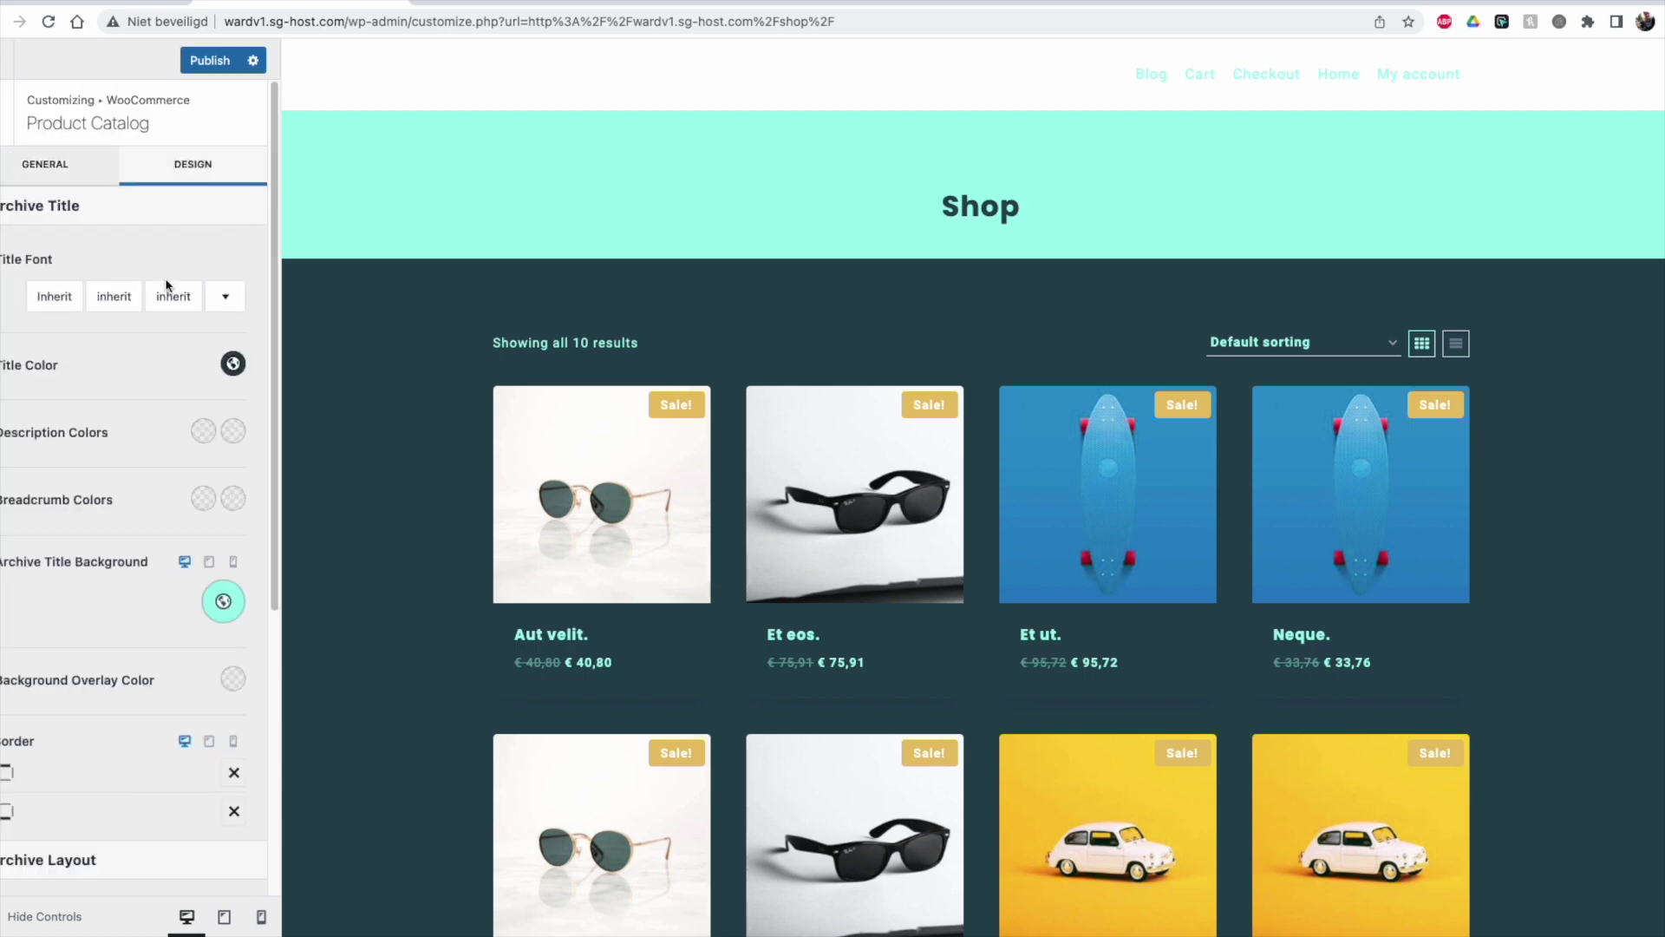
pyautogui.click(202, 498)
pyautogui.click(176, 460)
pyautogui.click(147, 459)
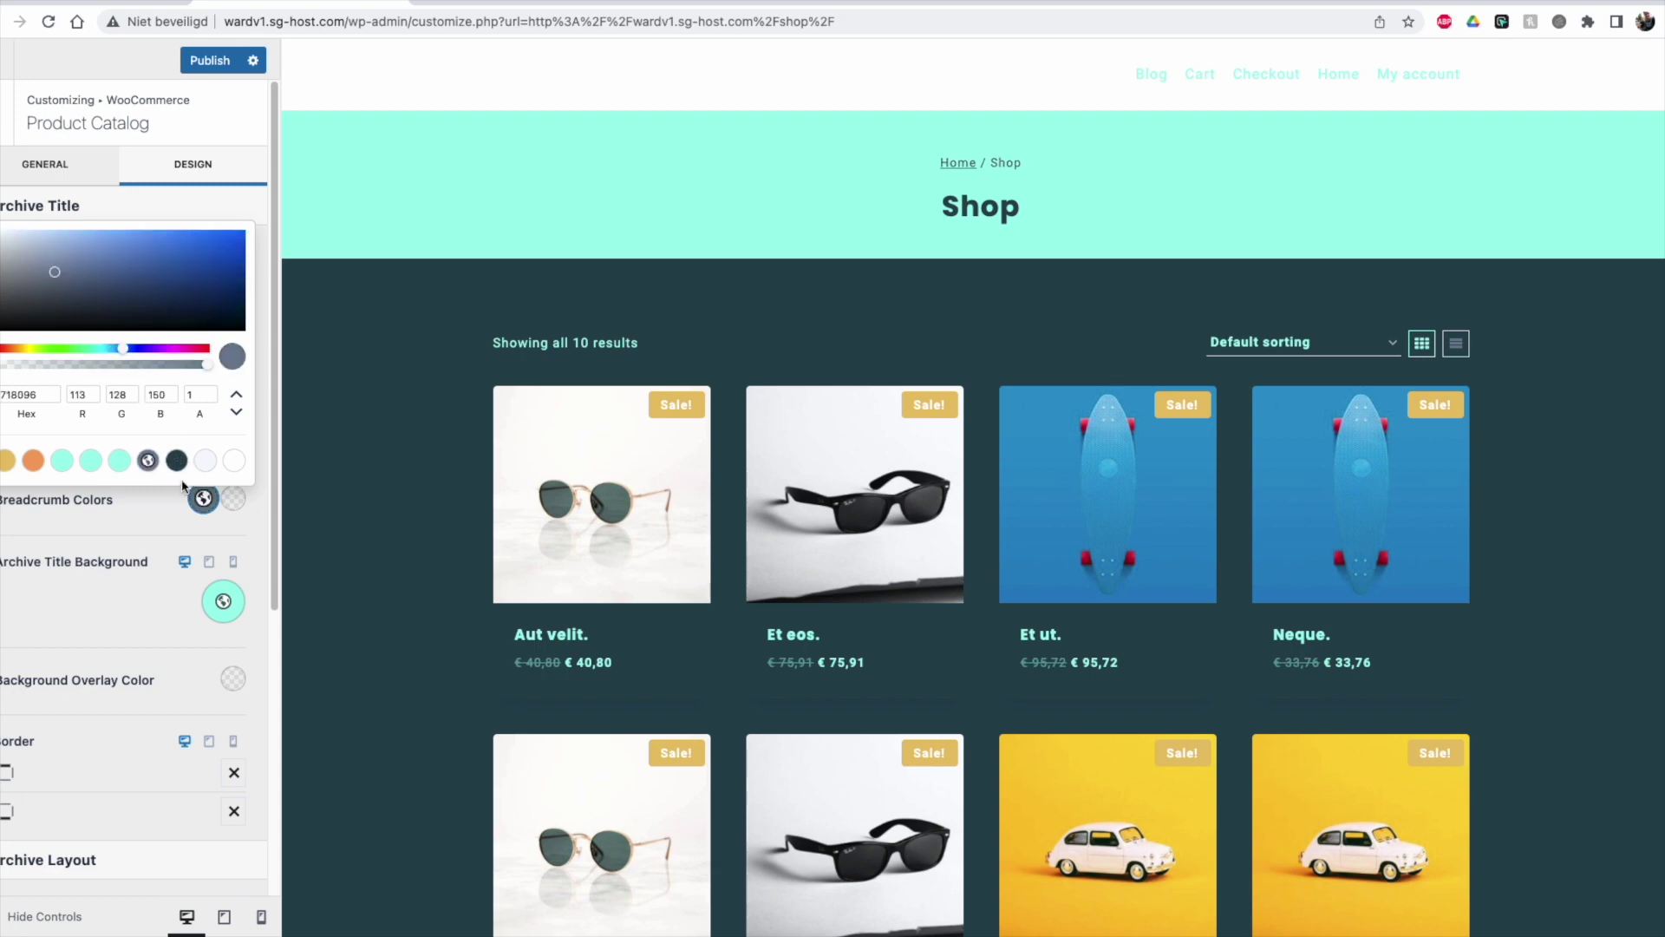
pyautogui.click(176, 459)
pyautogui.click(232, 498)
pyautogui.click(234, 460)
pyautogui.click(147, 459)
pyautogui.click(907, 215)
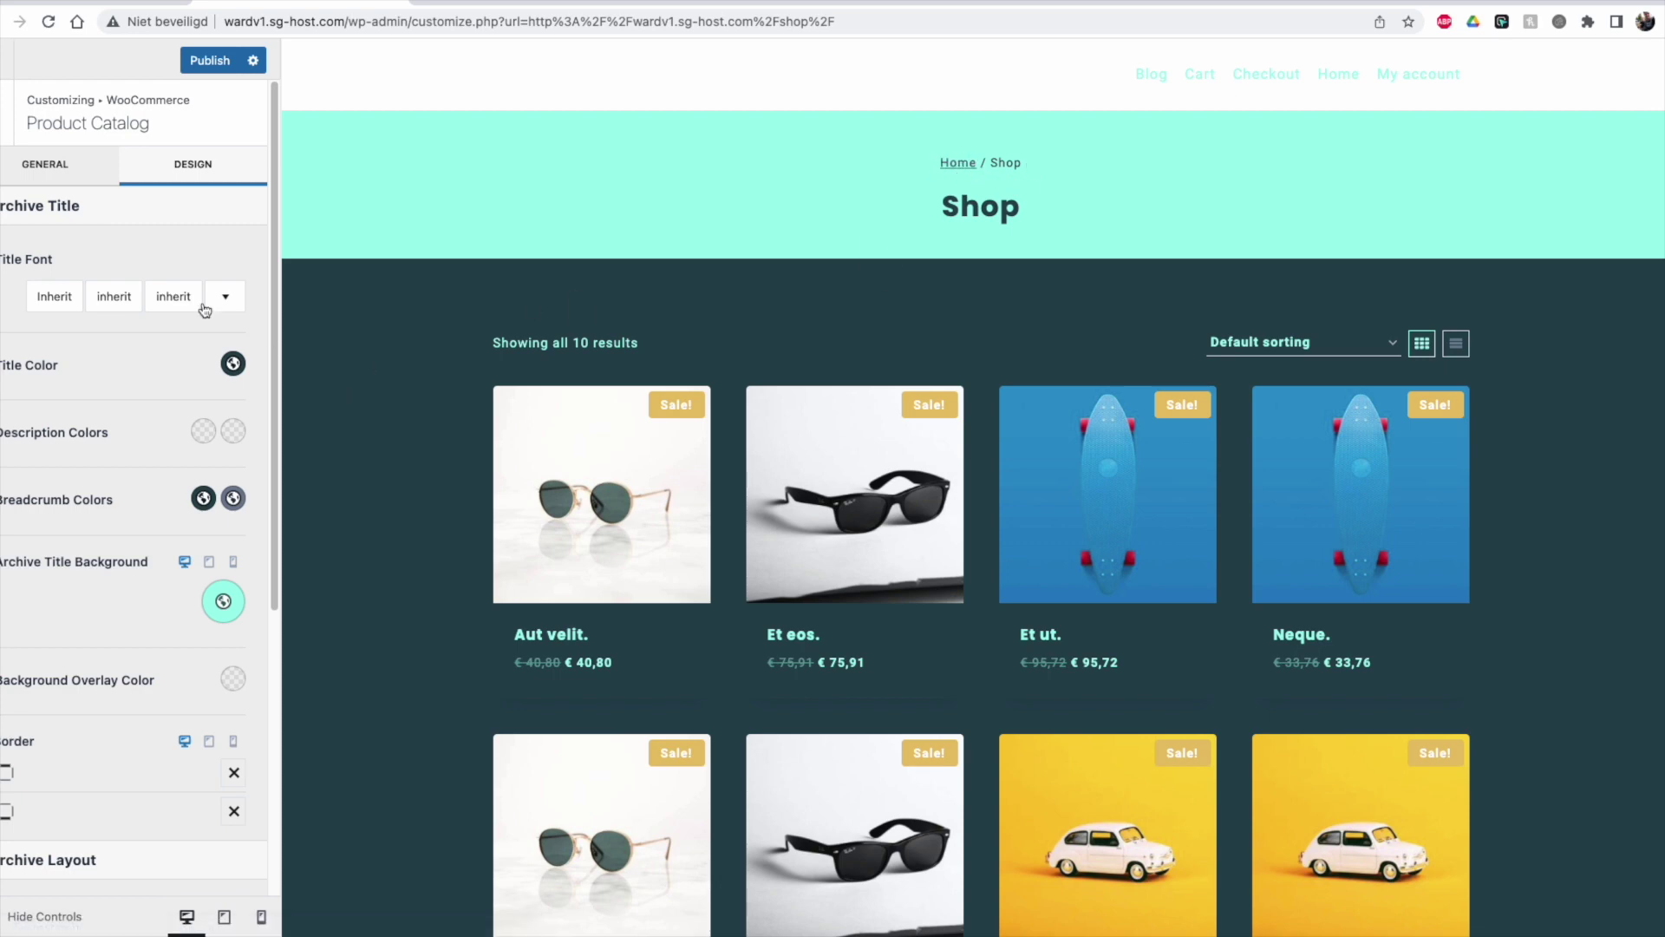
# Step: Back in the general settings, try hiding the Title and Description elements one at a time, showing each again
pyautogui.click(39, 162)
pyautogui.scroll(-3, 201, 642)
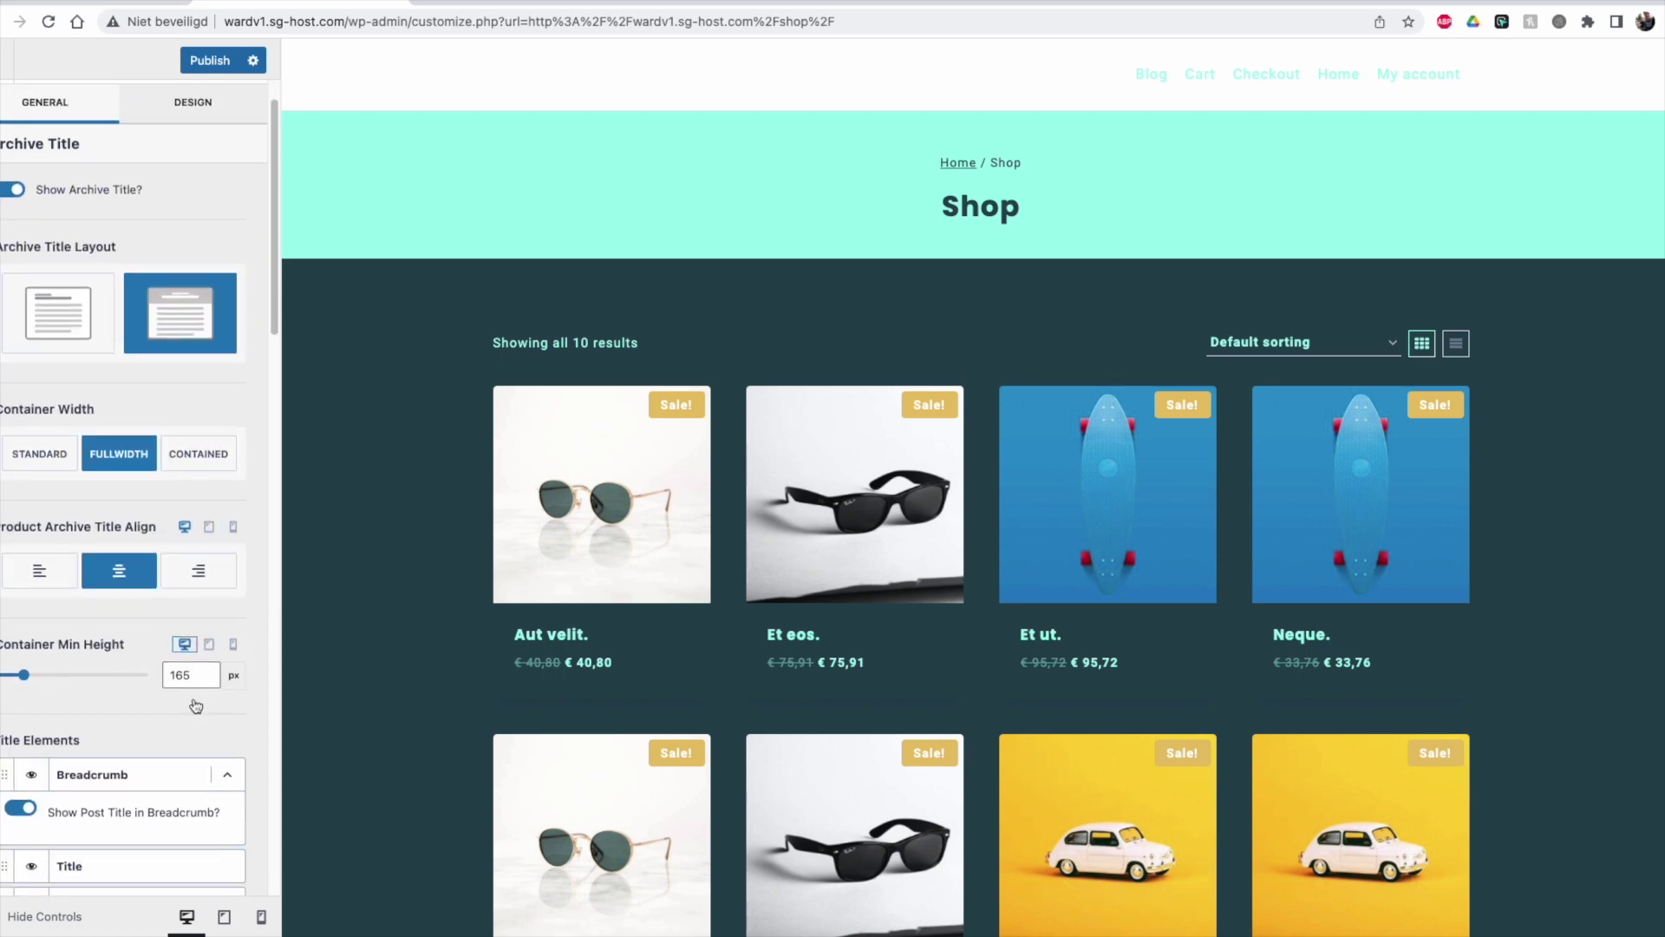
pyautogui.scroll(-1, 205, 676)
pyautogui.click(32, 744)
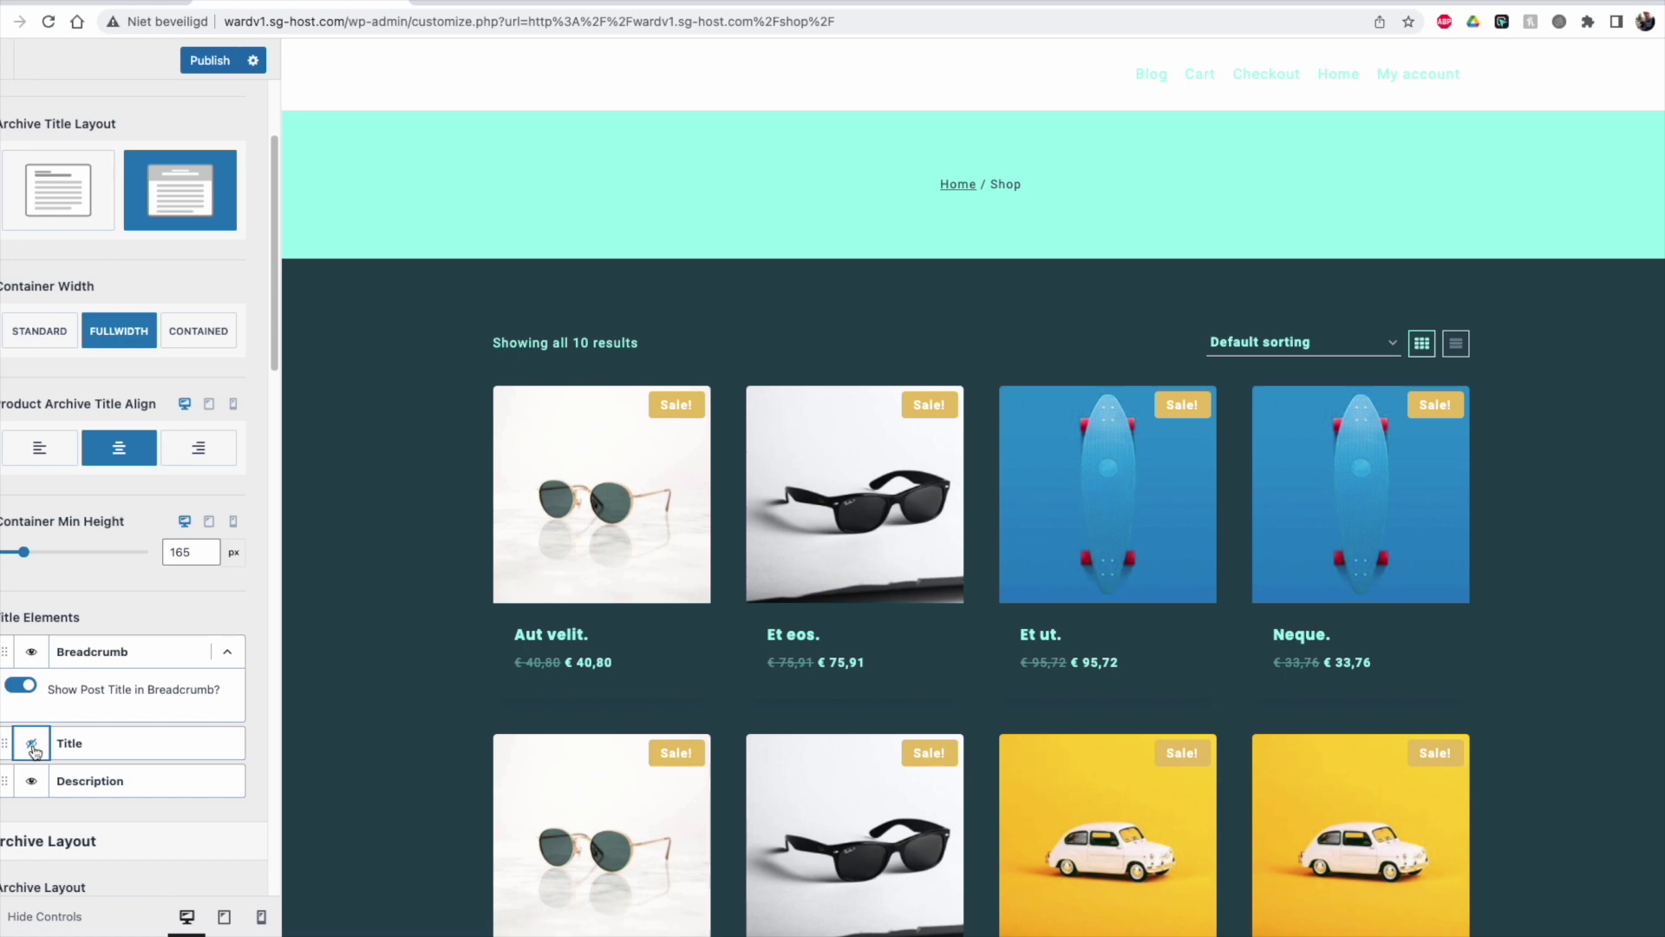
pyautogui.click(32, 744)
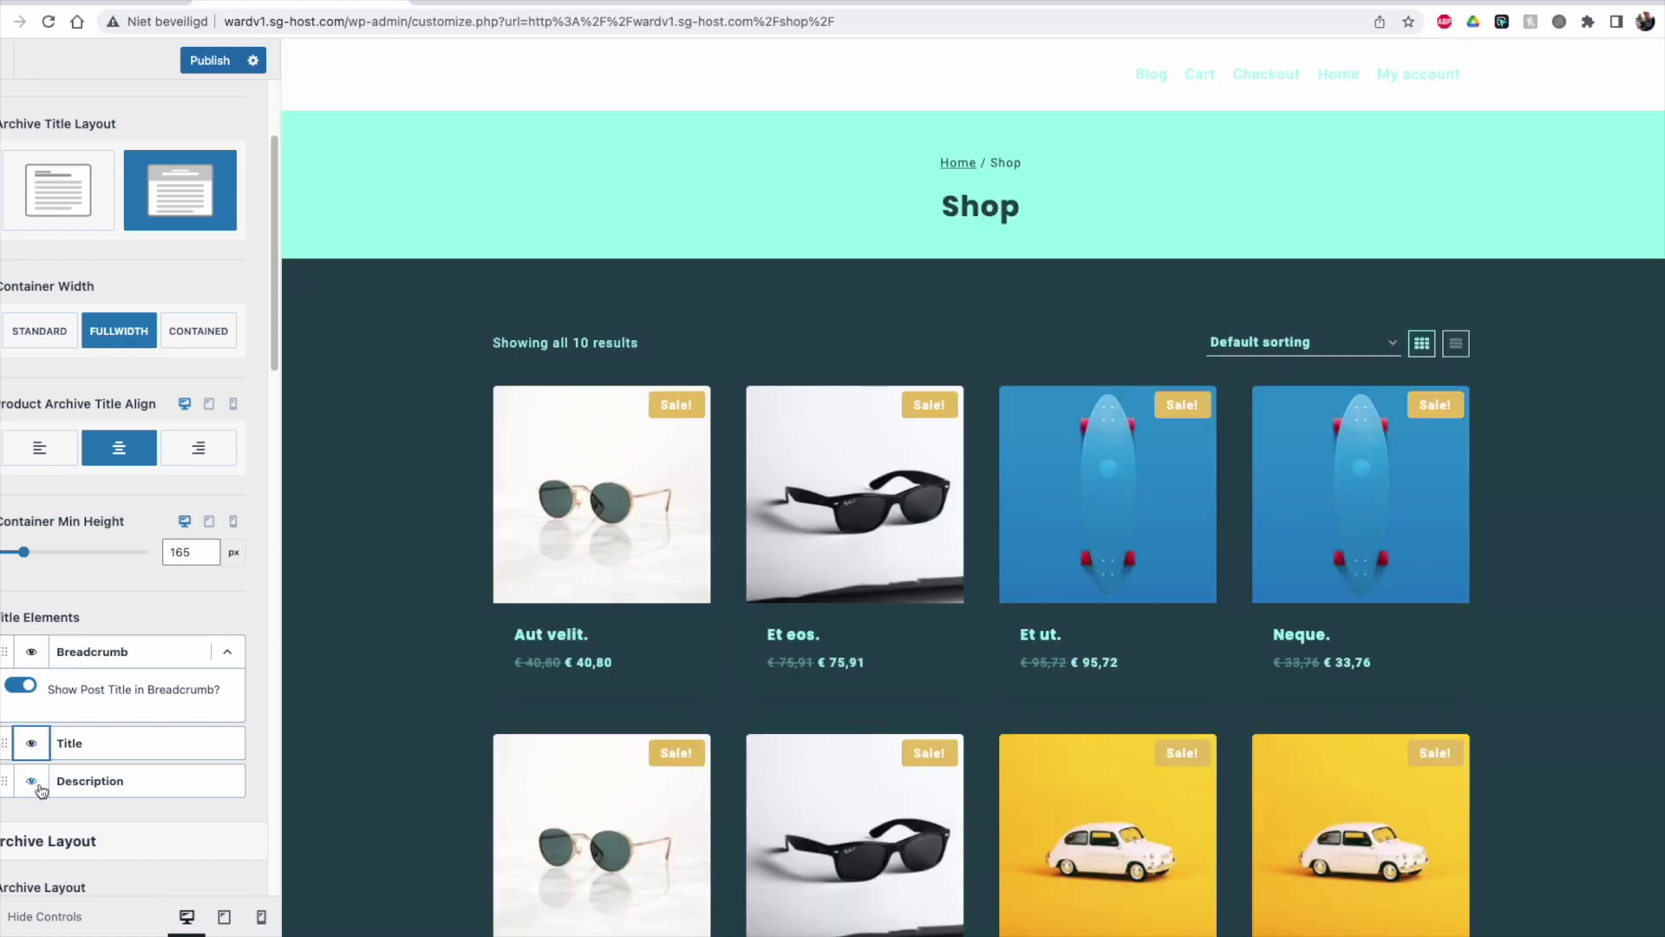
pyautogui.click(33, 784)
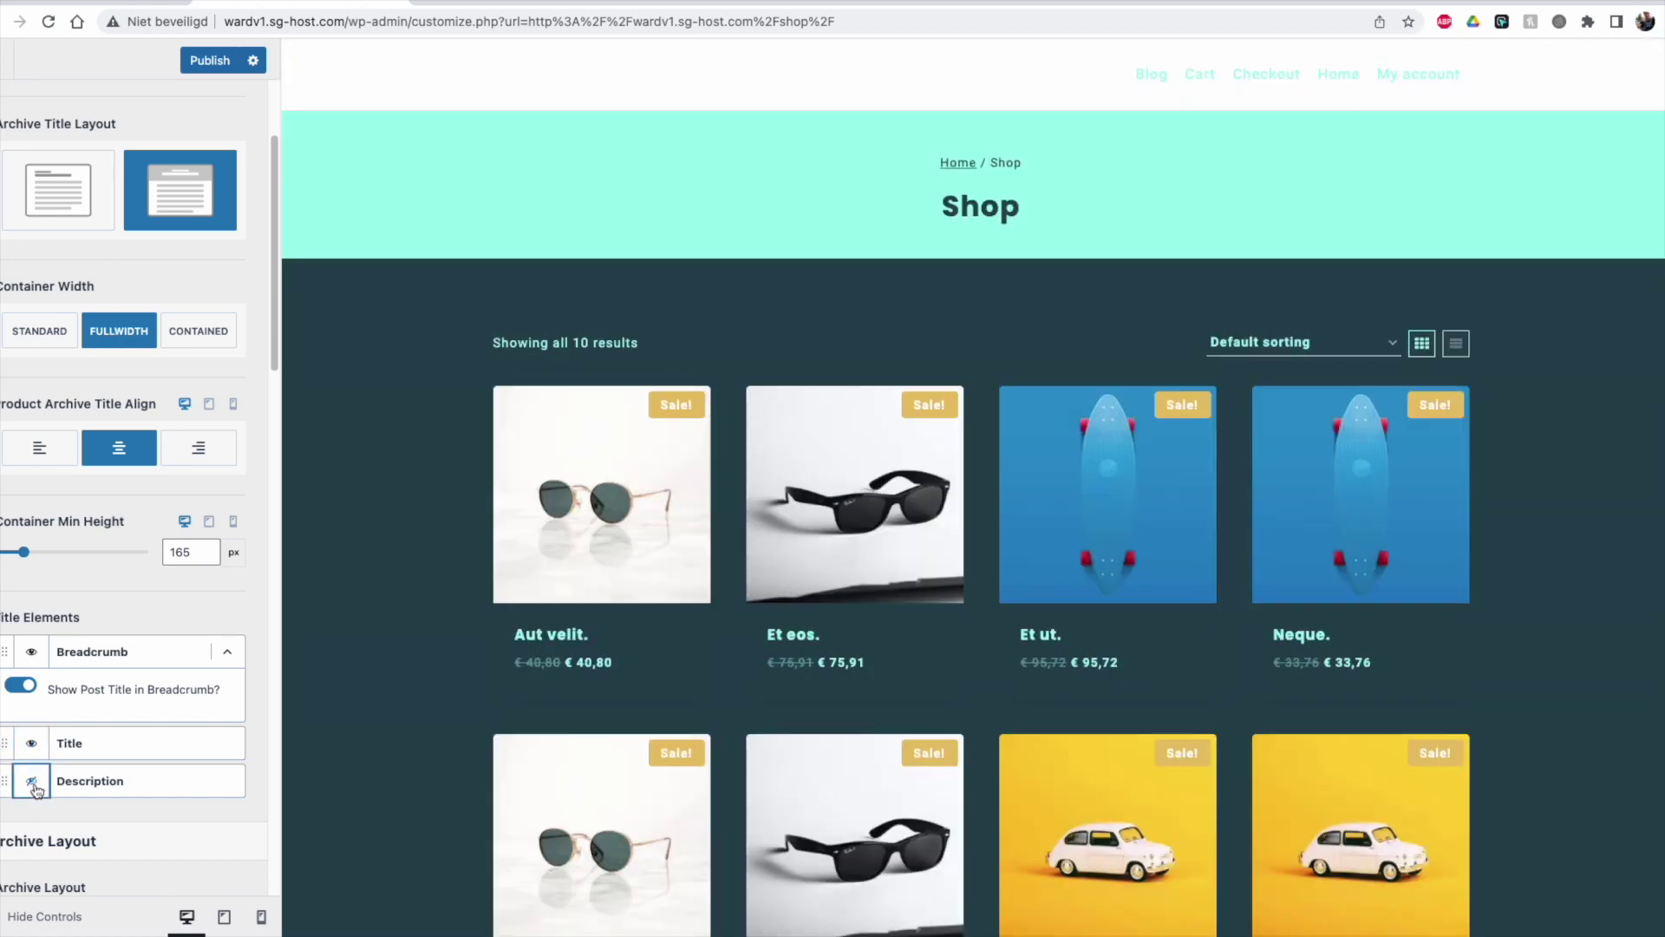
pyautogui.click(33, 784)
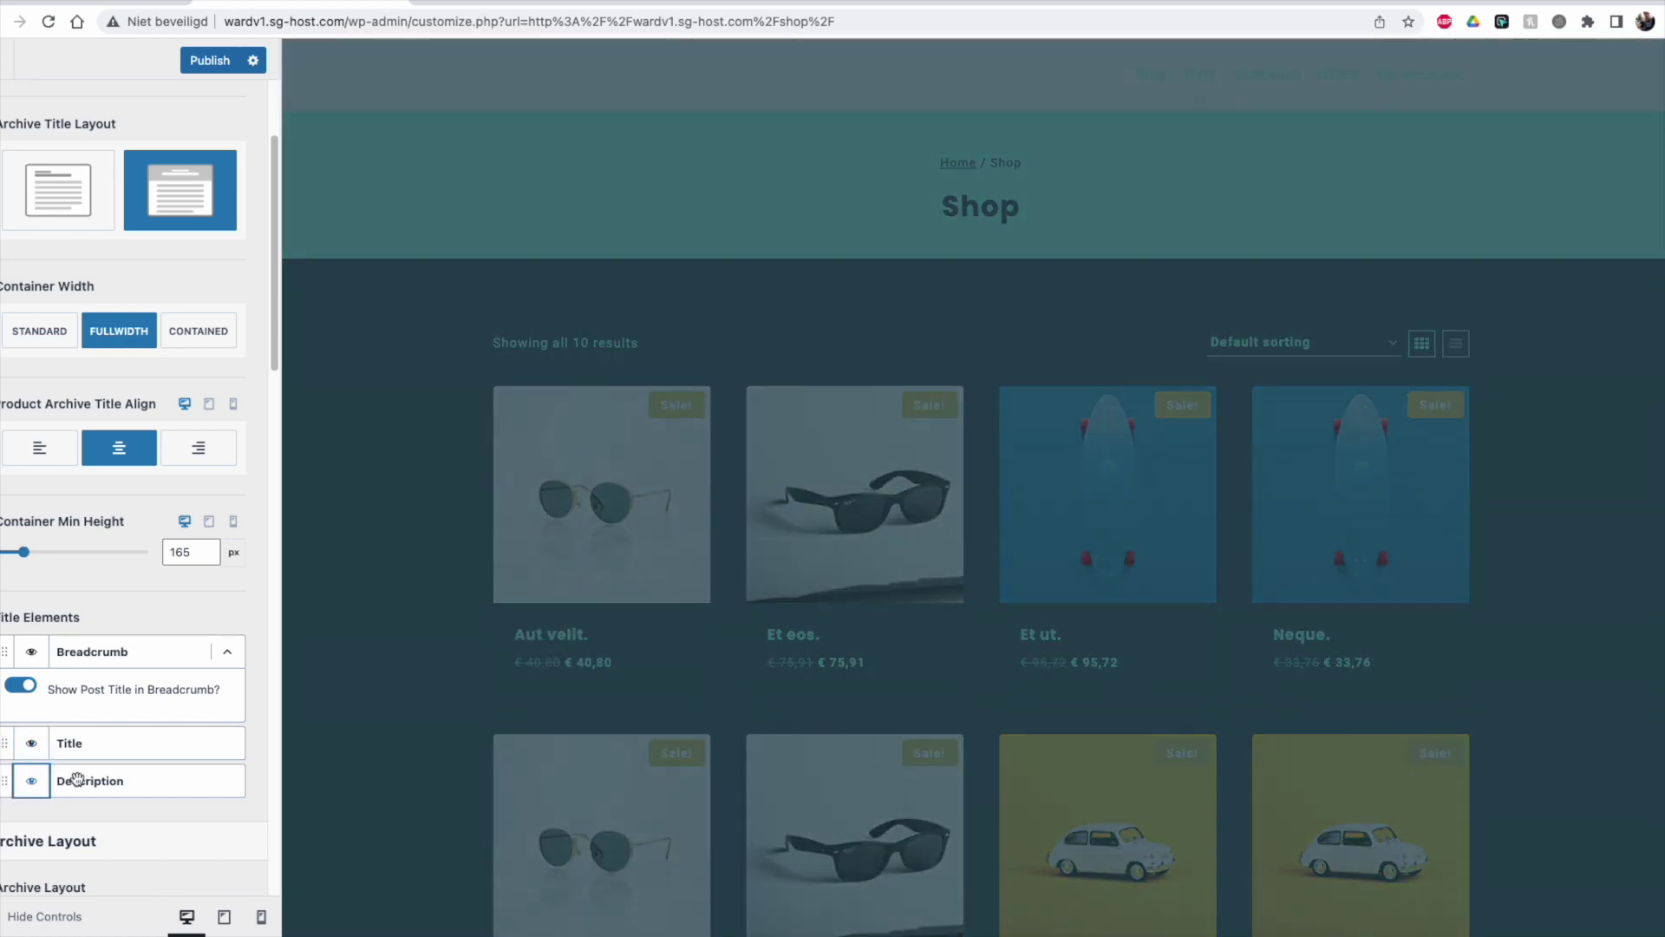
# Step: Leave the Product Catalog section and open the site's general Layout settings to examine the content max width
pyautogui.scroll(-1, 90, 778)
pyautogui.scroll(-5, 90, 778)
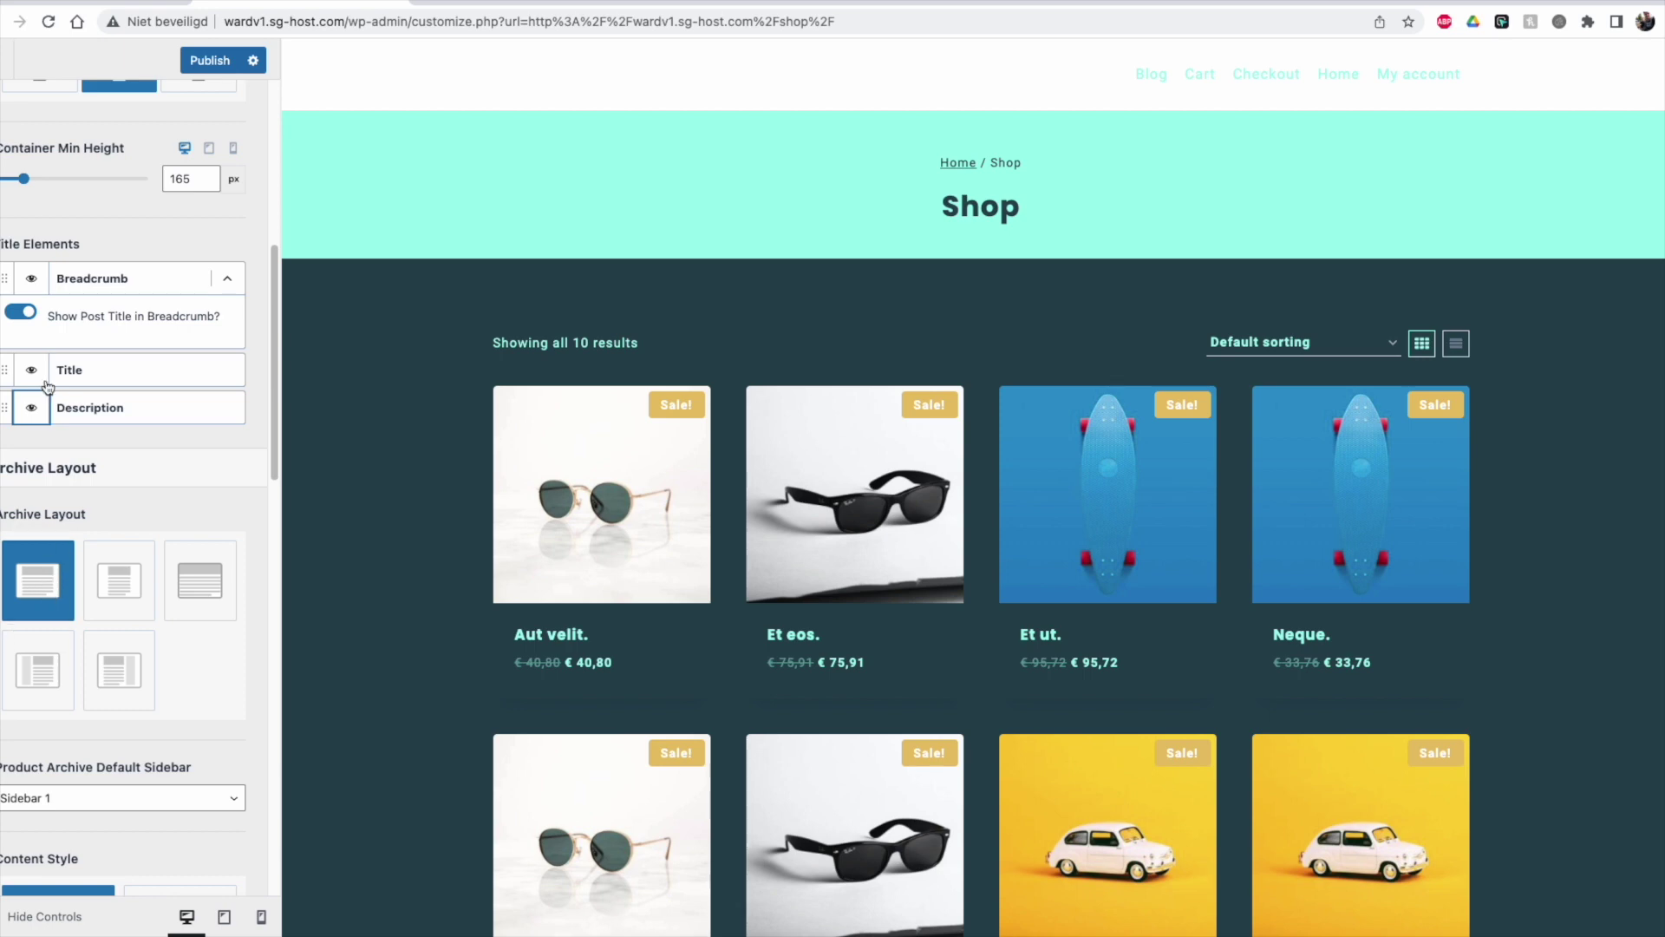
pyautogui.scroll(-3, 41, 346)
pyautogui.scroll(5, 52, 494)
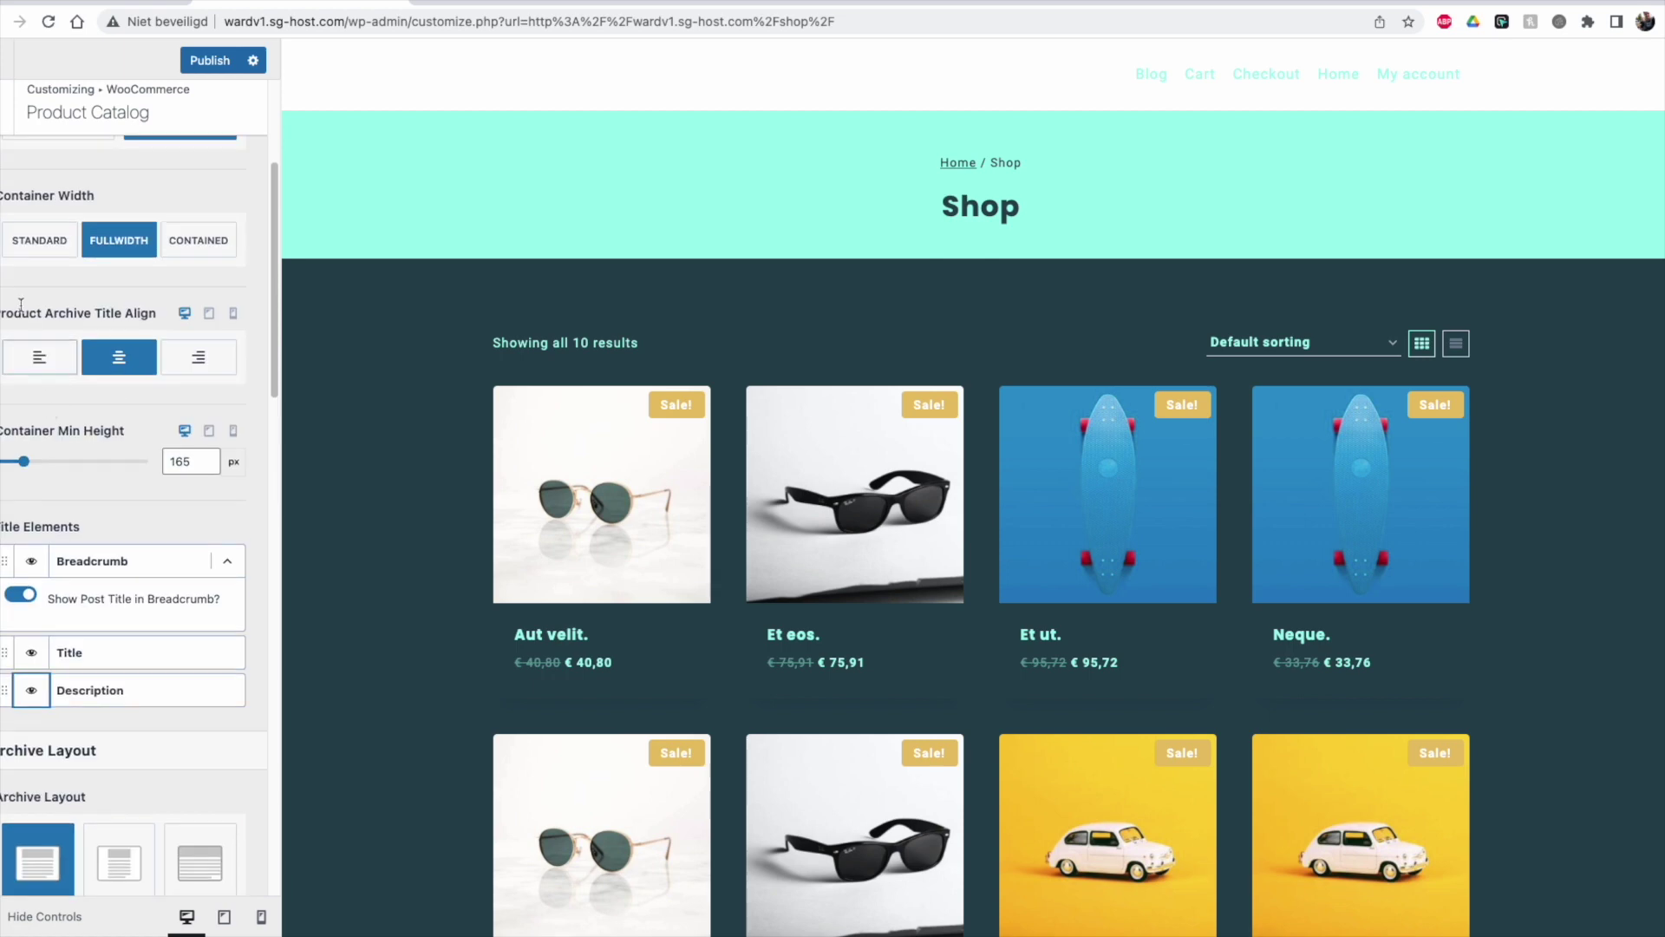
pyautogui.click(4, 117)
pyautogui.click(5, 130)
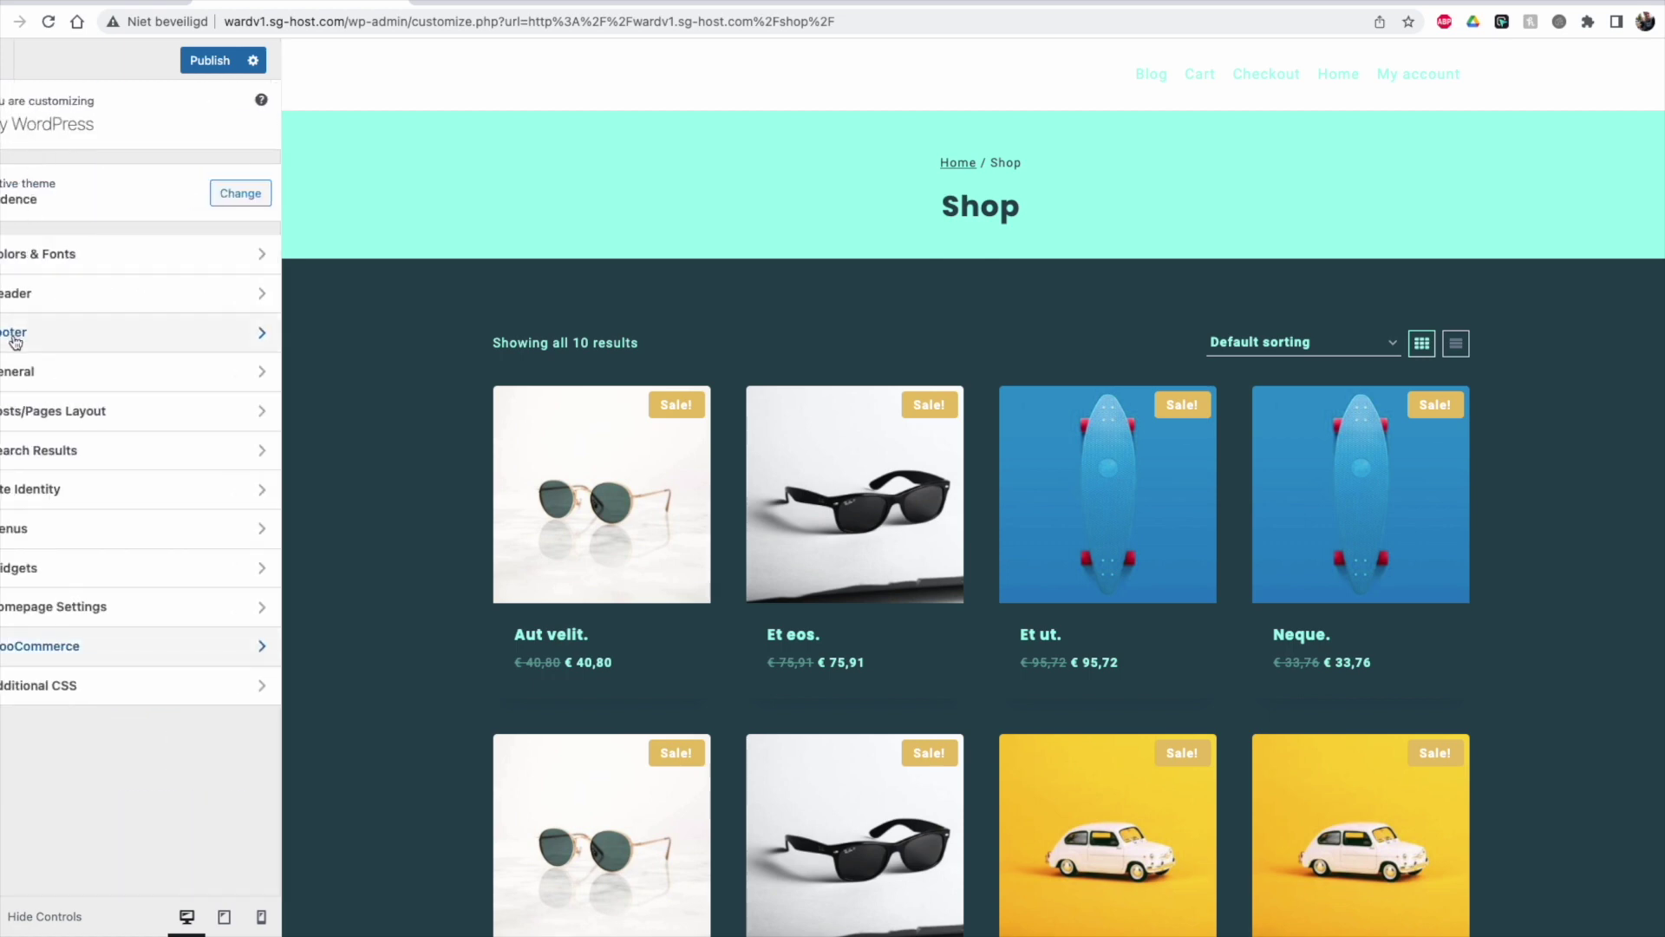
pyautogui.click(37, 375)
pyautogui.click(65, 187)
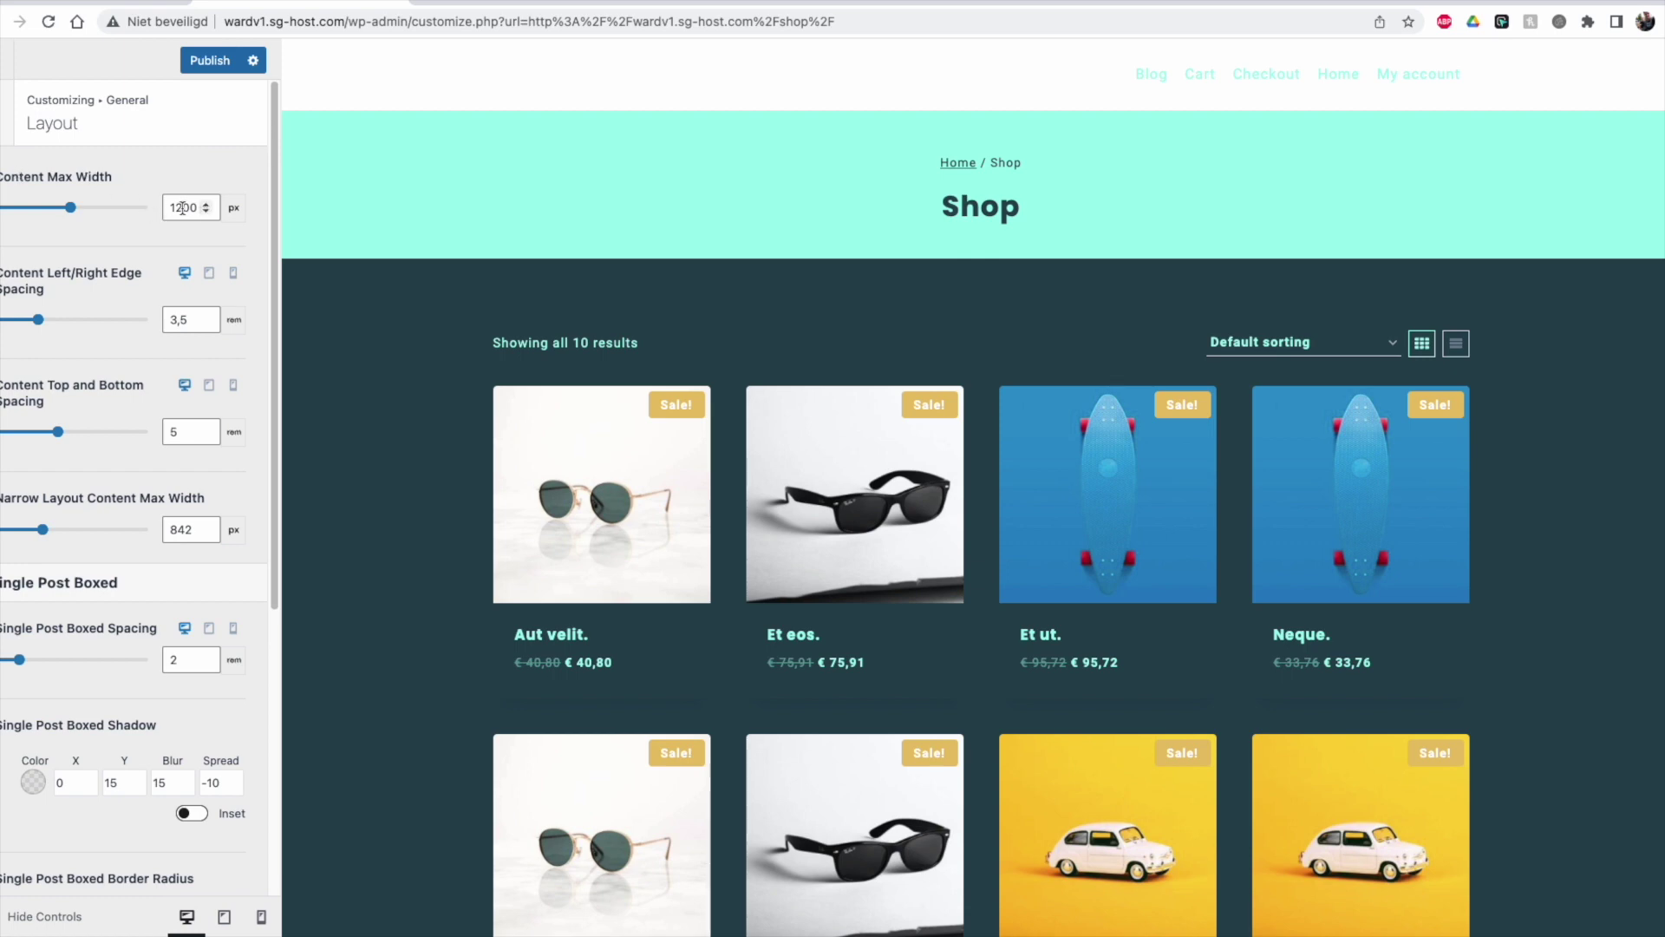
# Step: Leave the general Layout settings and return to the WooCommerce Product Catalog section
pyautogui.click(7, 132)
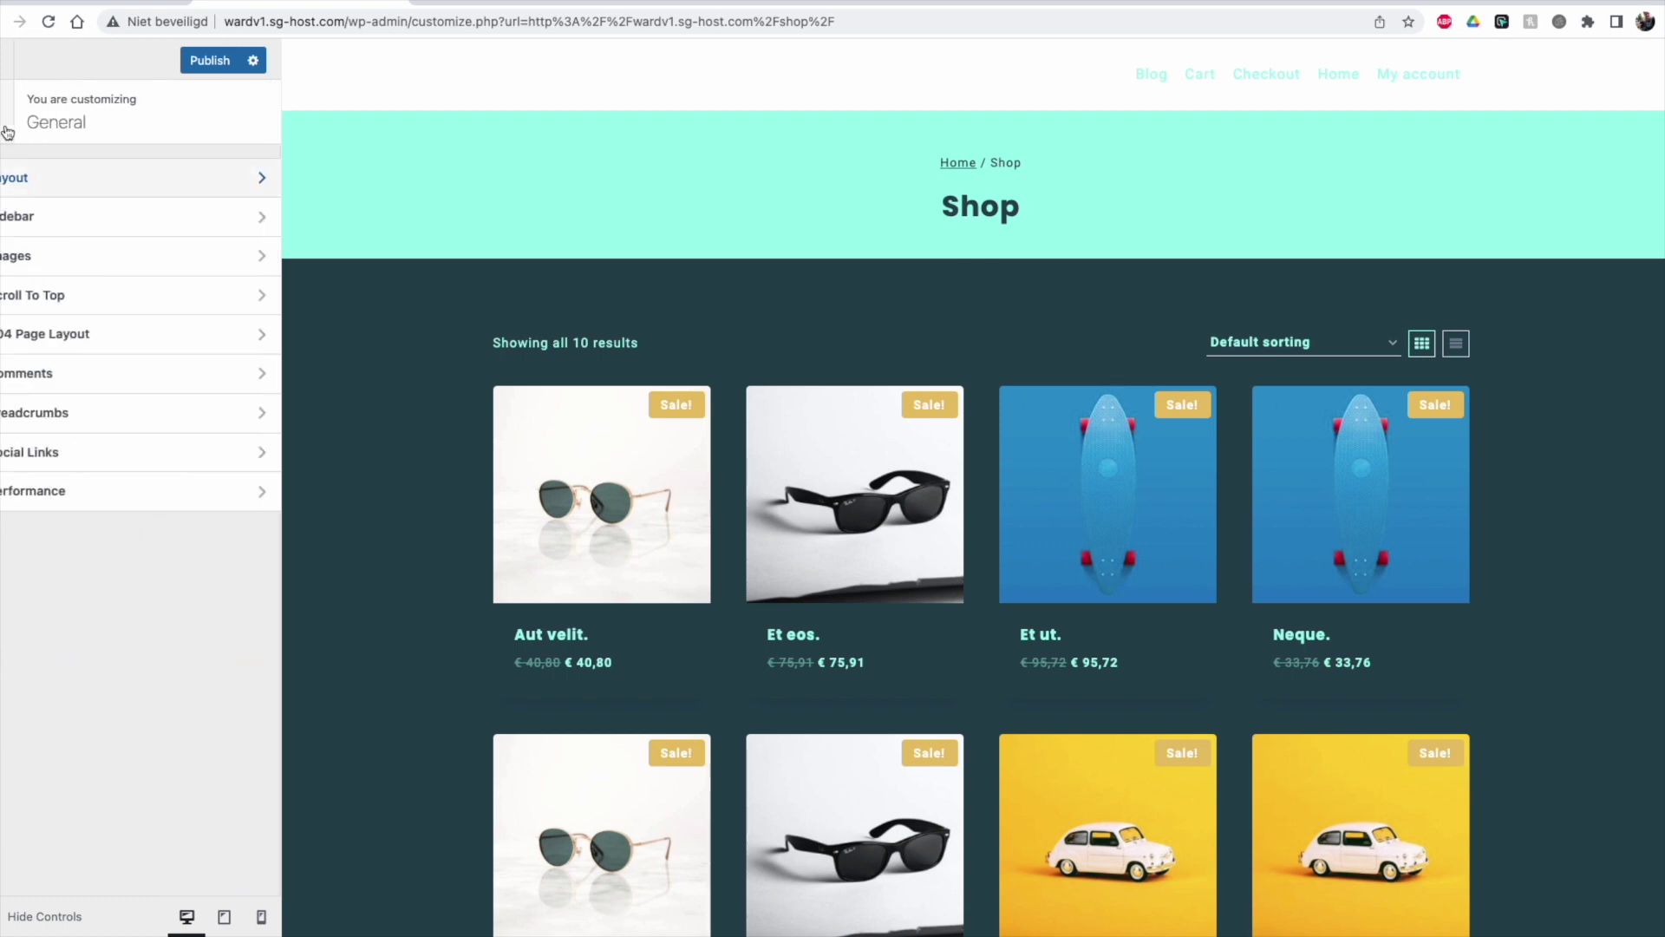
pyautogui.click(7, 130)
pyautogui.click(95, 646)
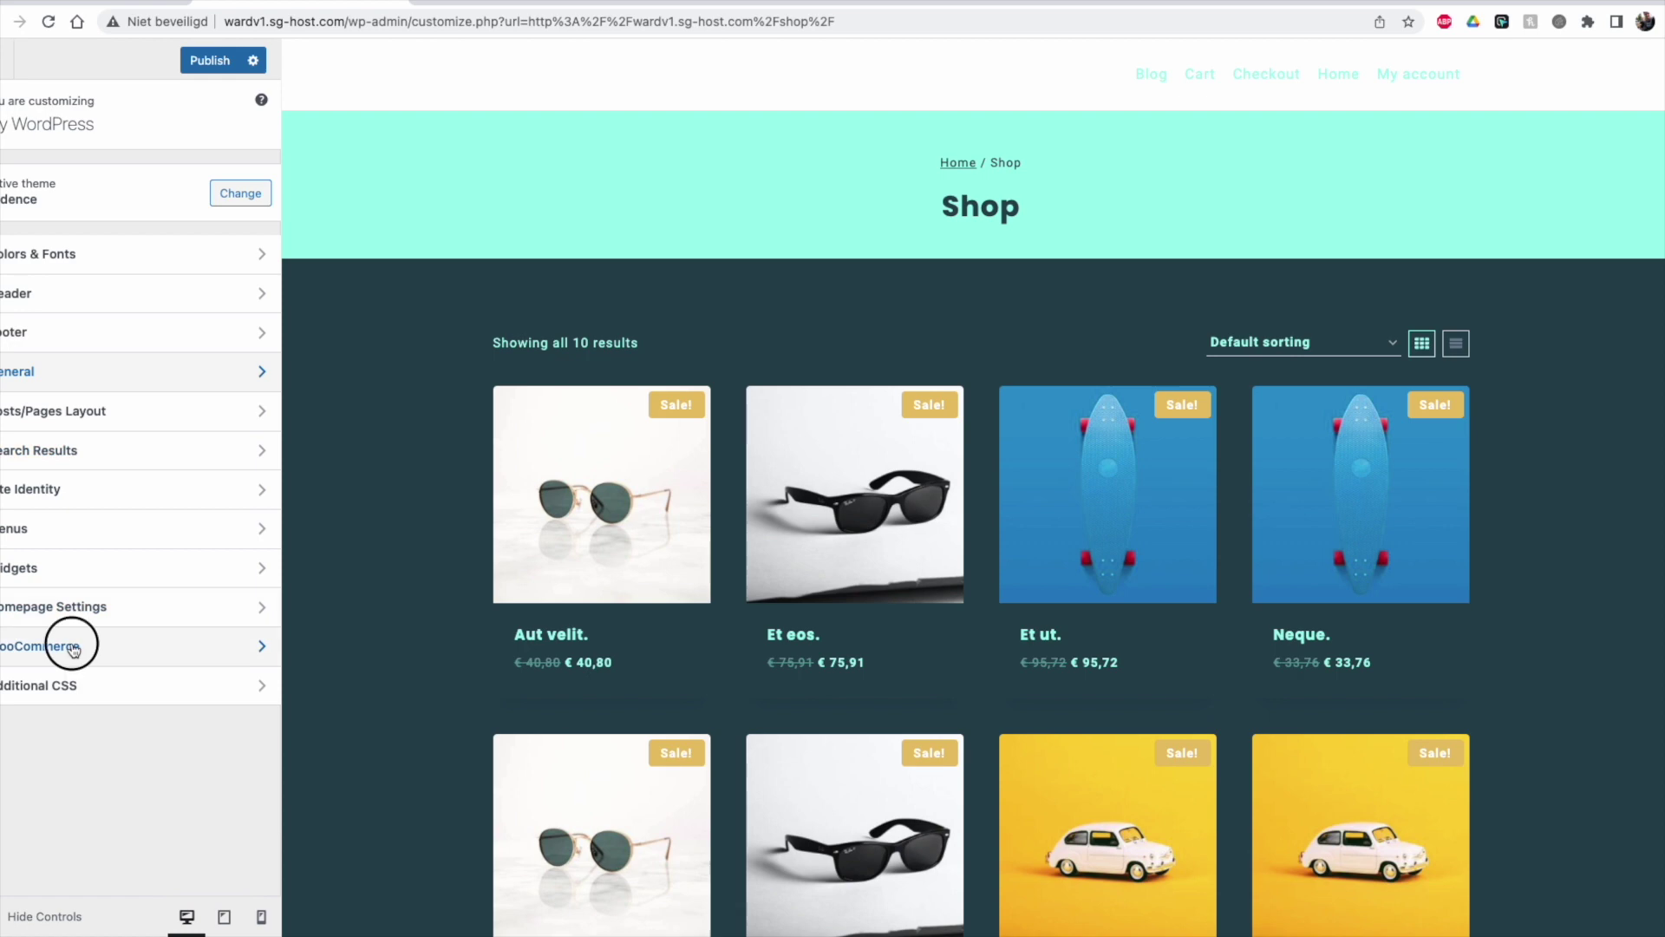
pyautogui.click(70, 221)
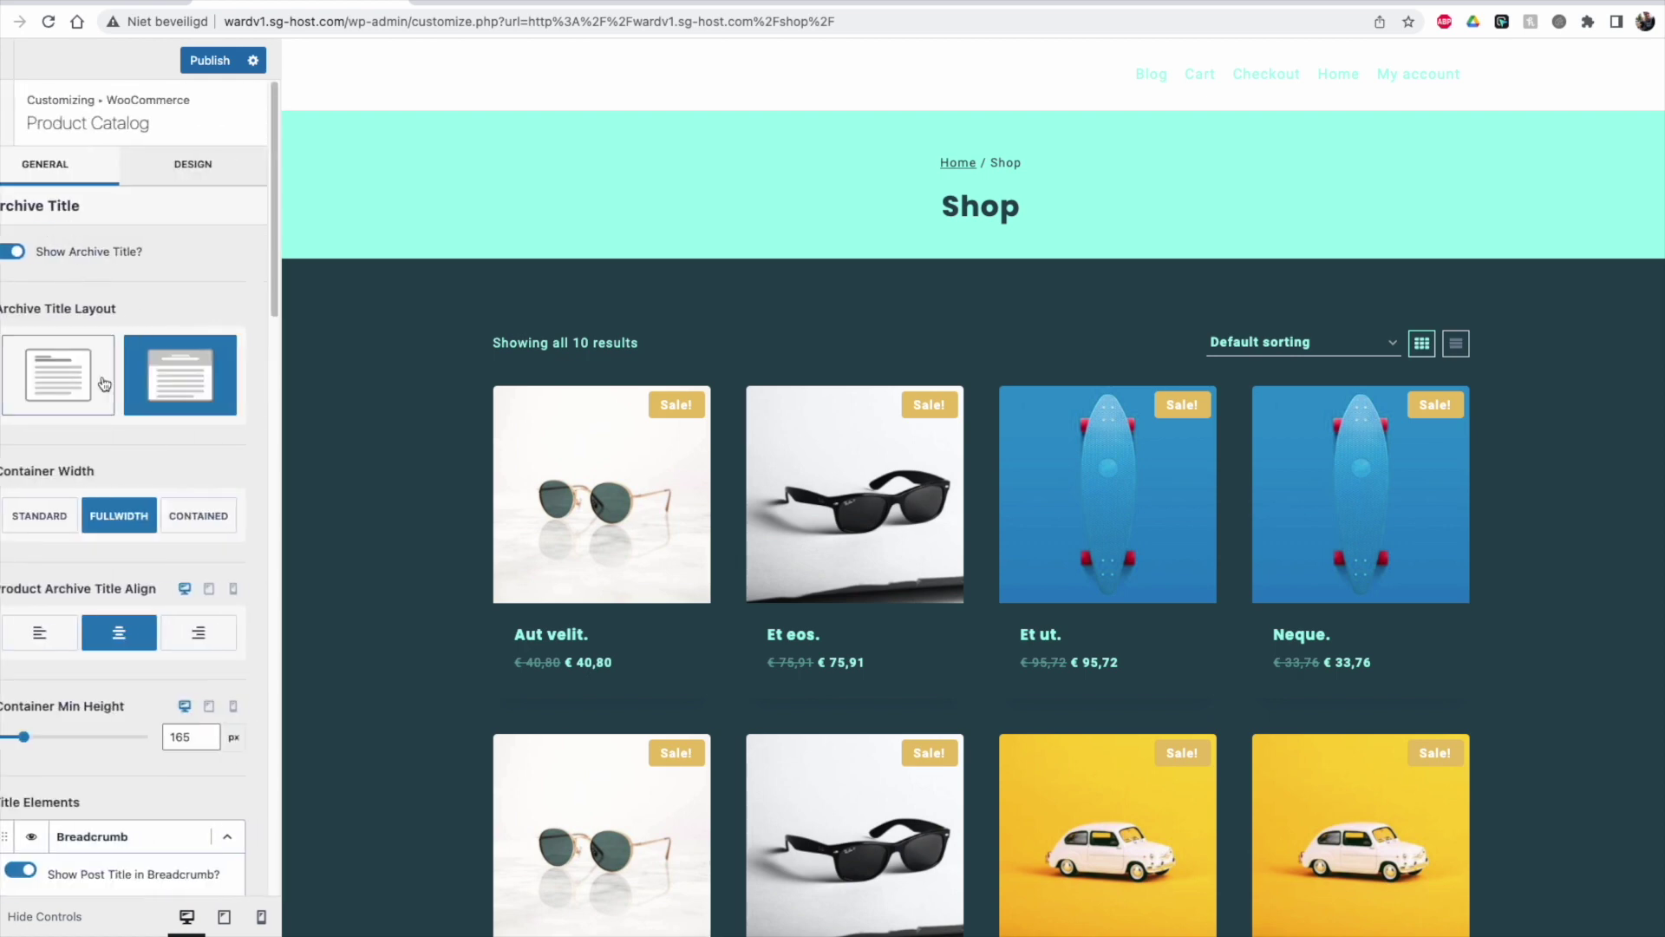
# Step: Try the narrow and the fullwidth archive layouts, previewing the fullwidth one with the customizer controls hidden
pyautogui.scroll(-7, 126, 762)
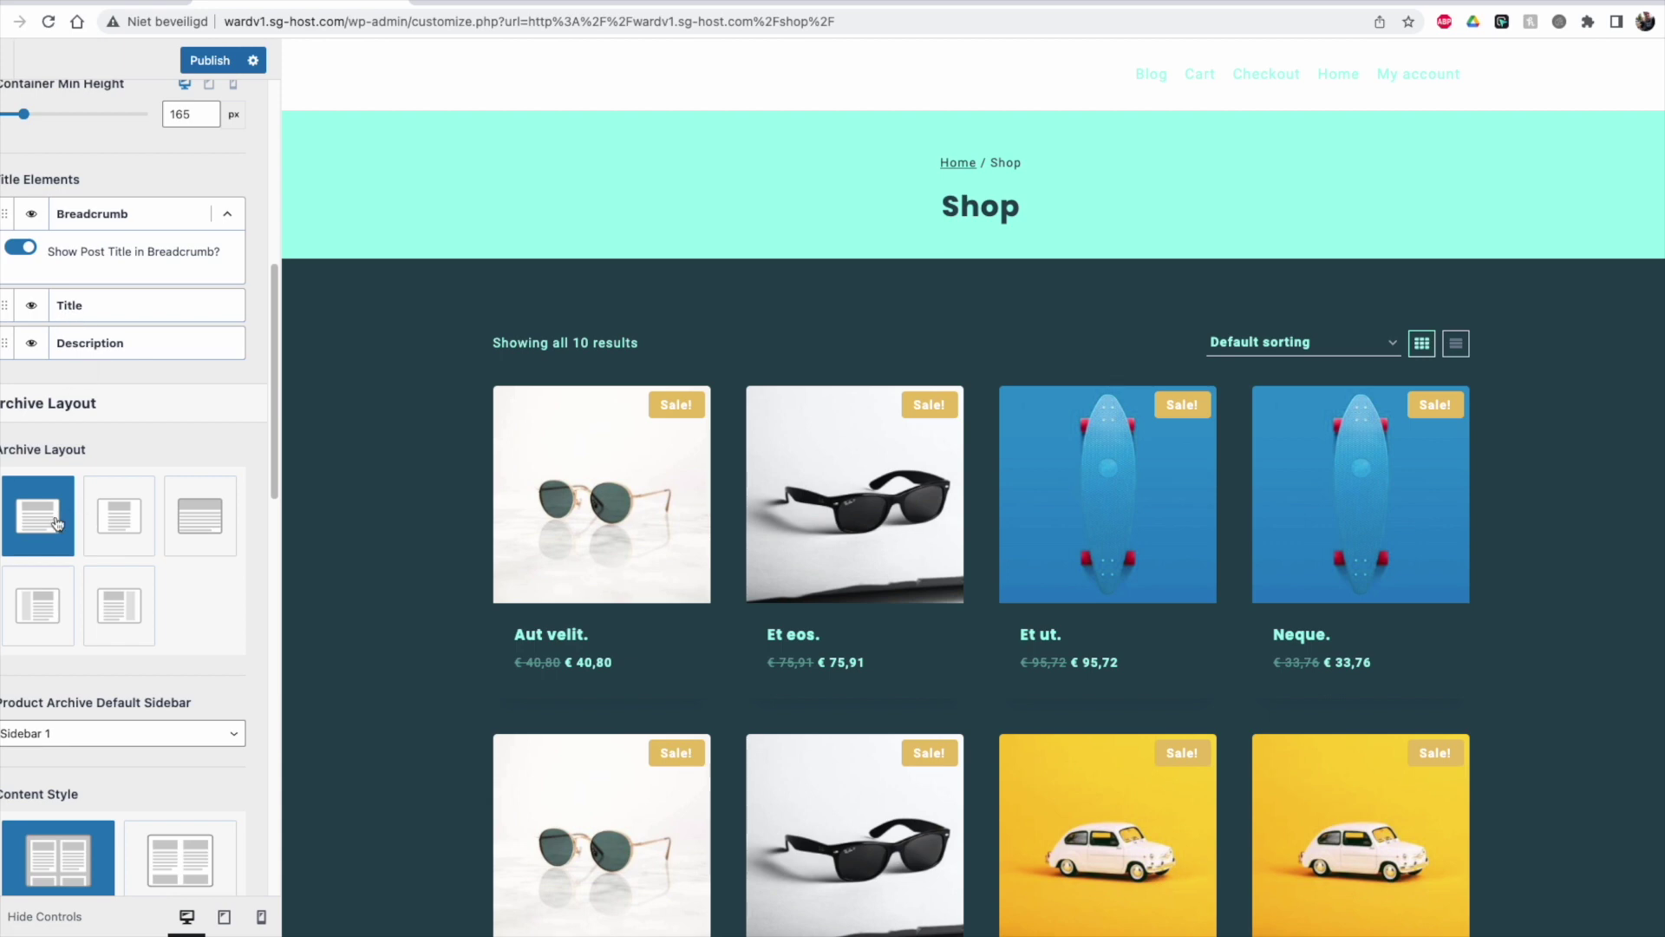
pyautogui.click(119, 535)
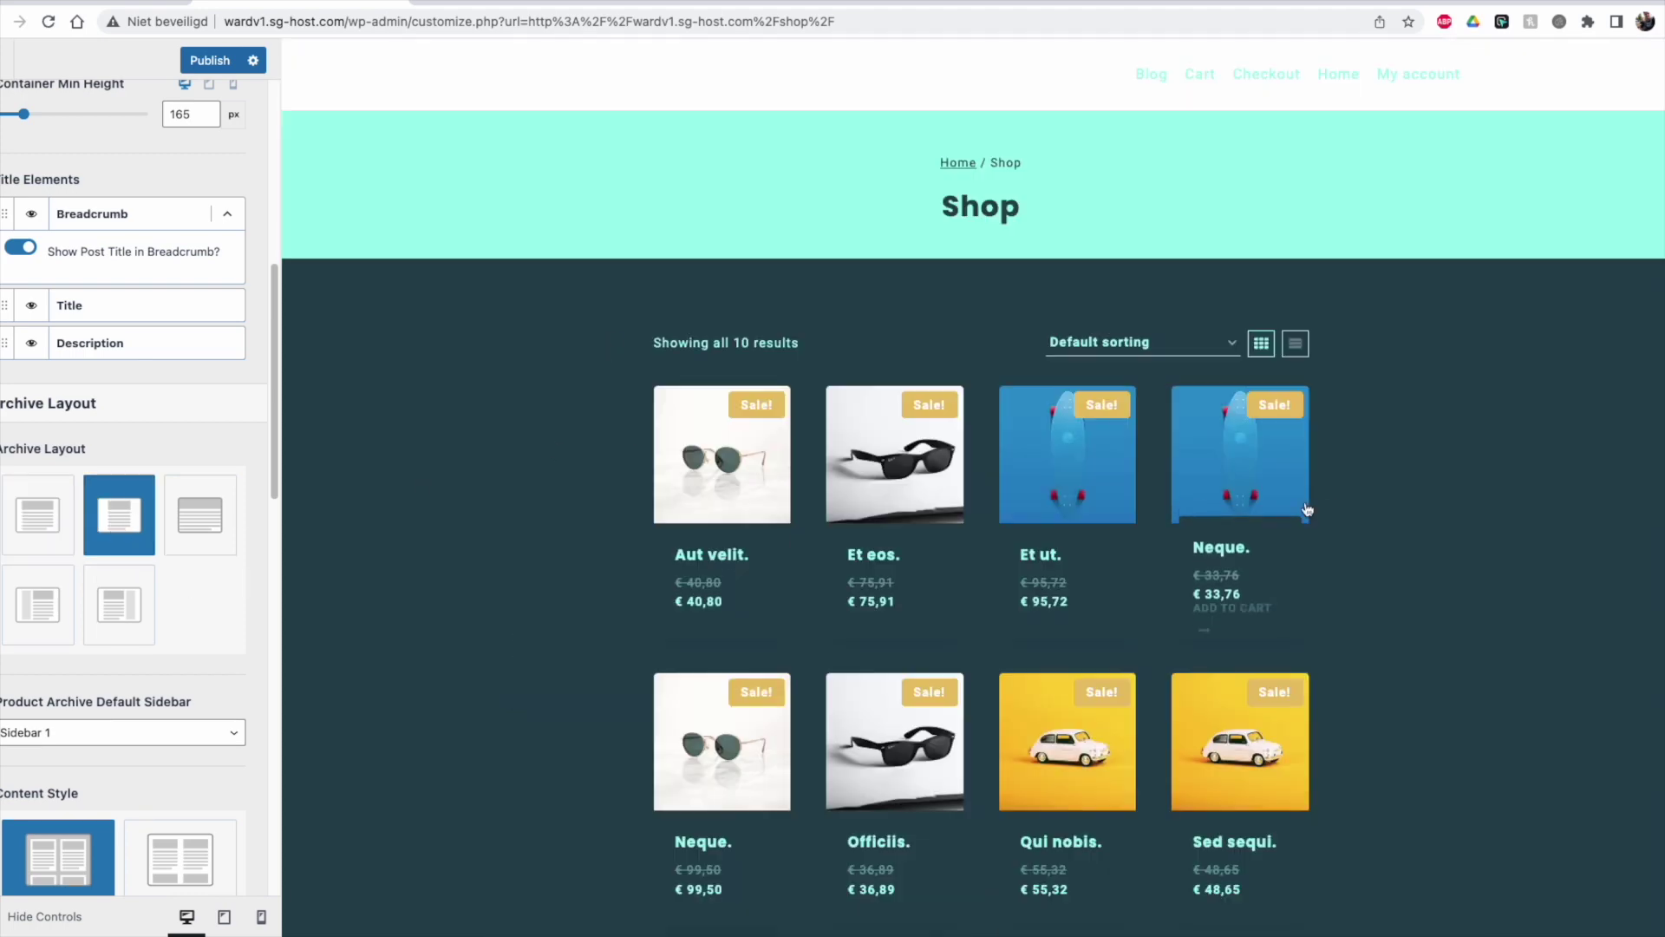
pyautogui.click(203, 552)
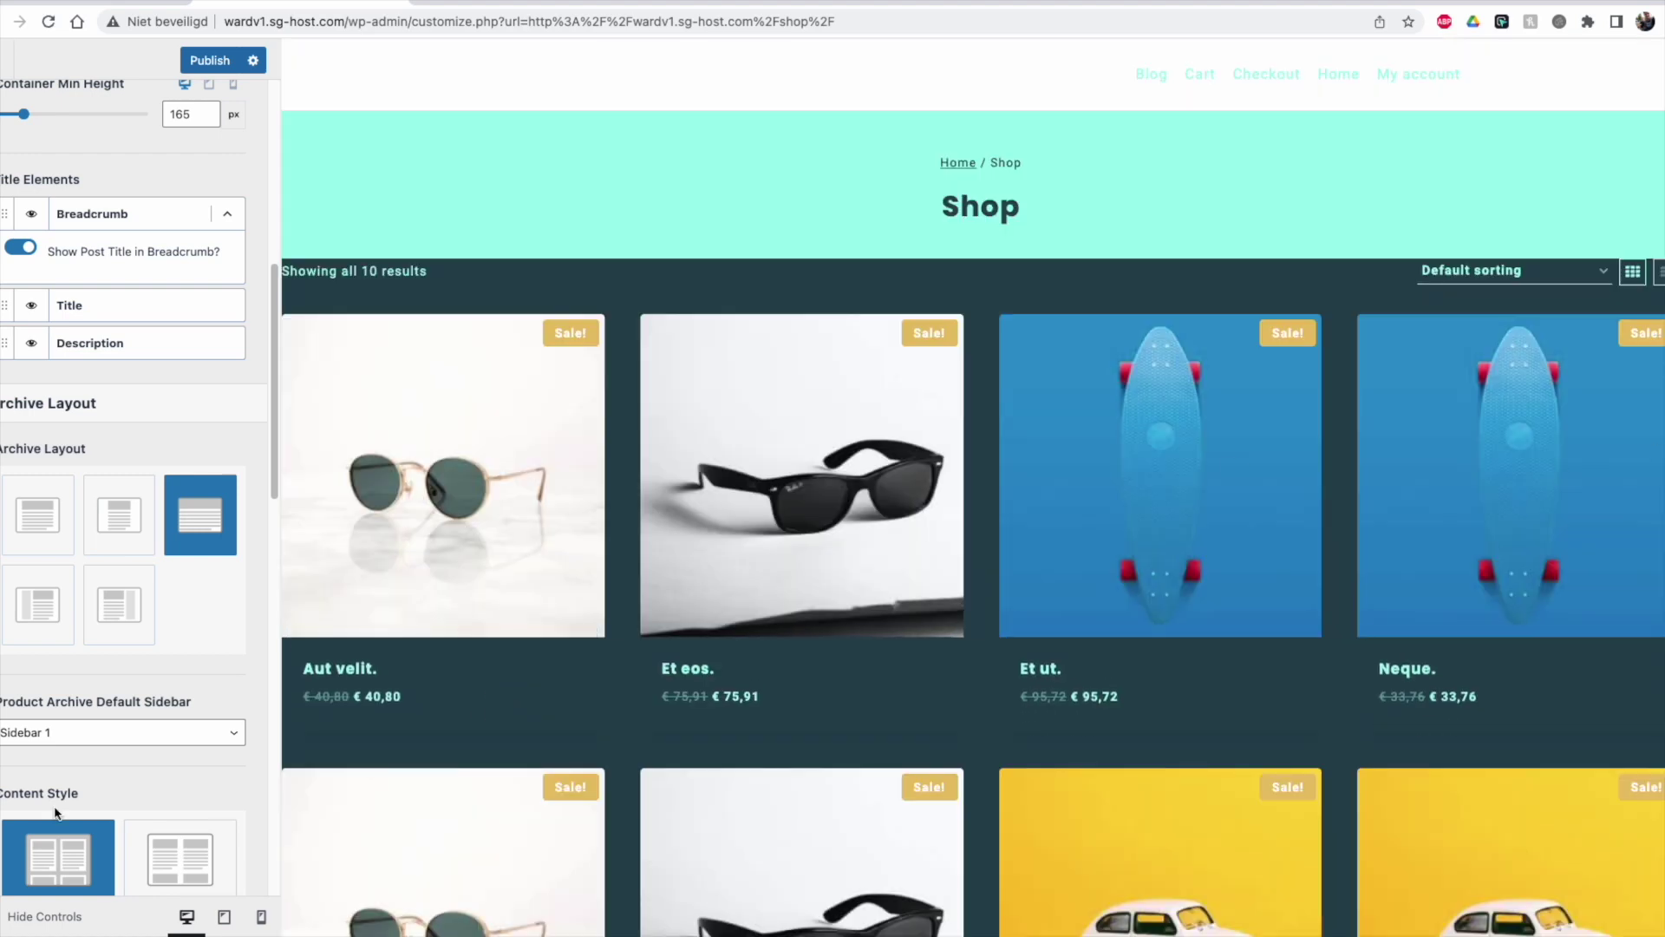
pyautogui.click(28, 921)
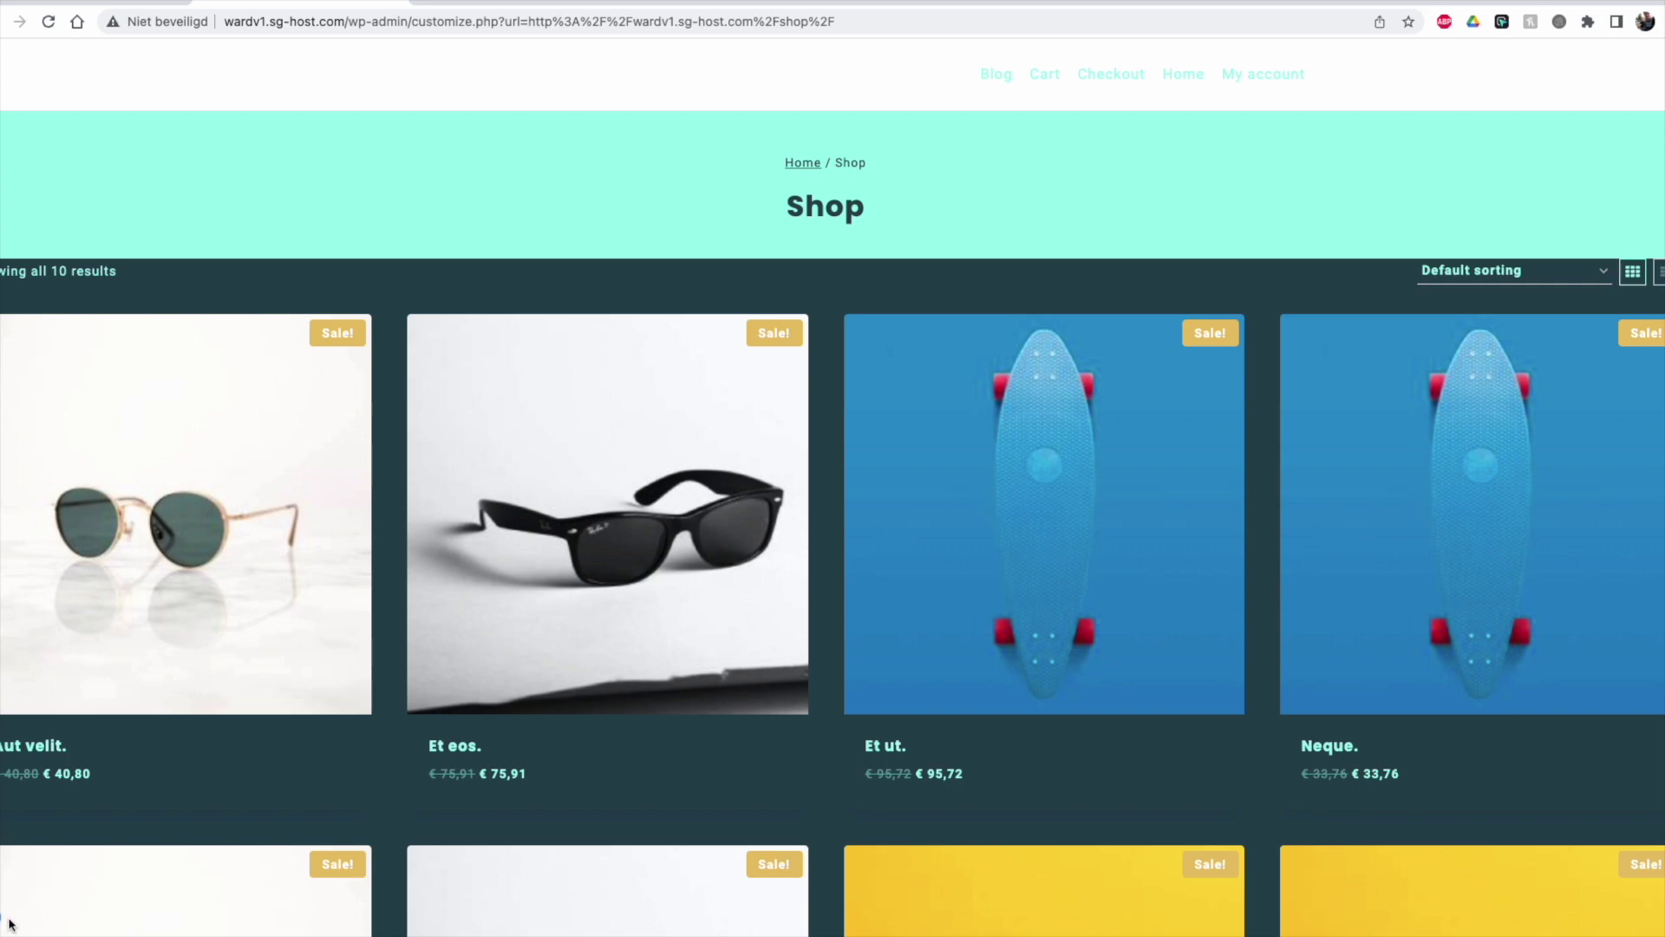
pyautogui.click(10, 922)
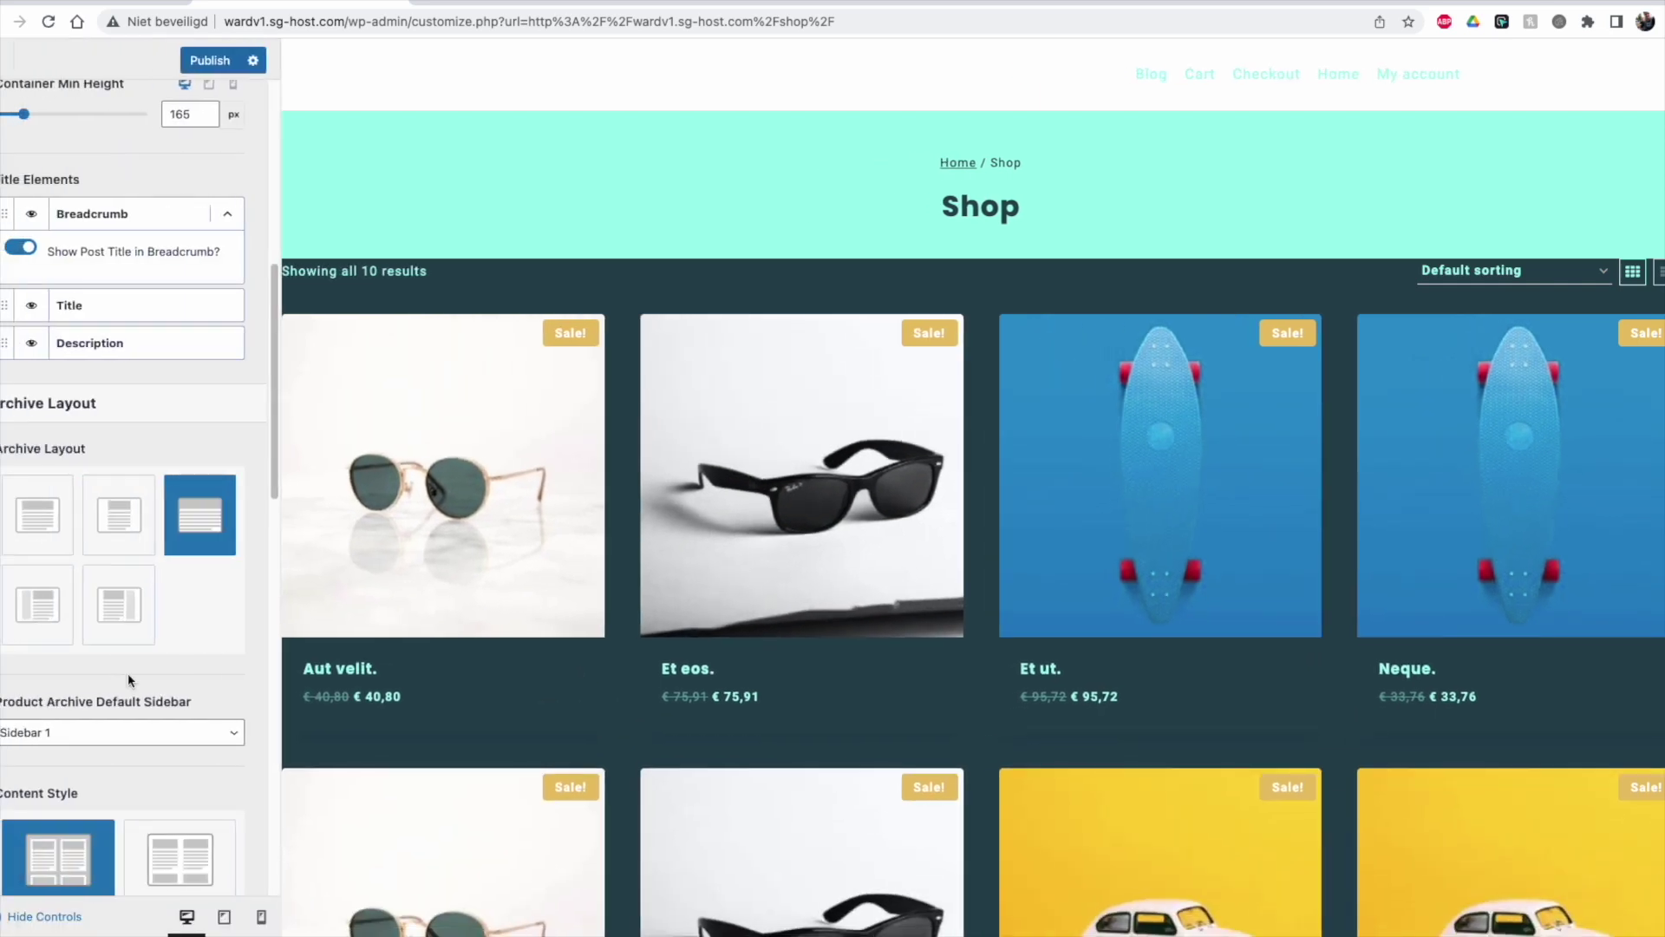
# Step: Switch the archive layout to the left sidebar and set the product archive default sidebar to Sidebar 2
pyautogui.click(15, 621)
pyautogui.click(129, 733)
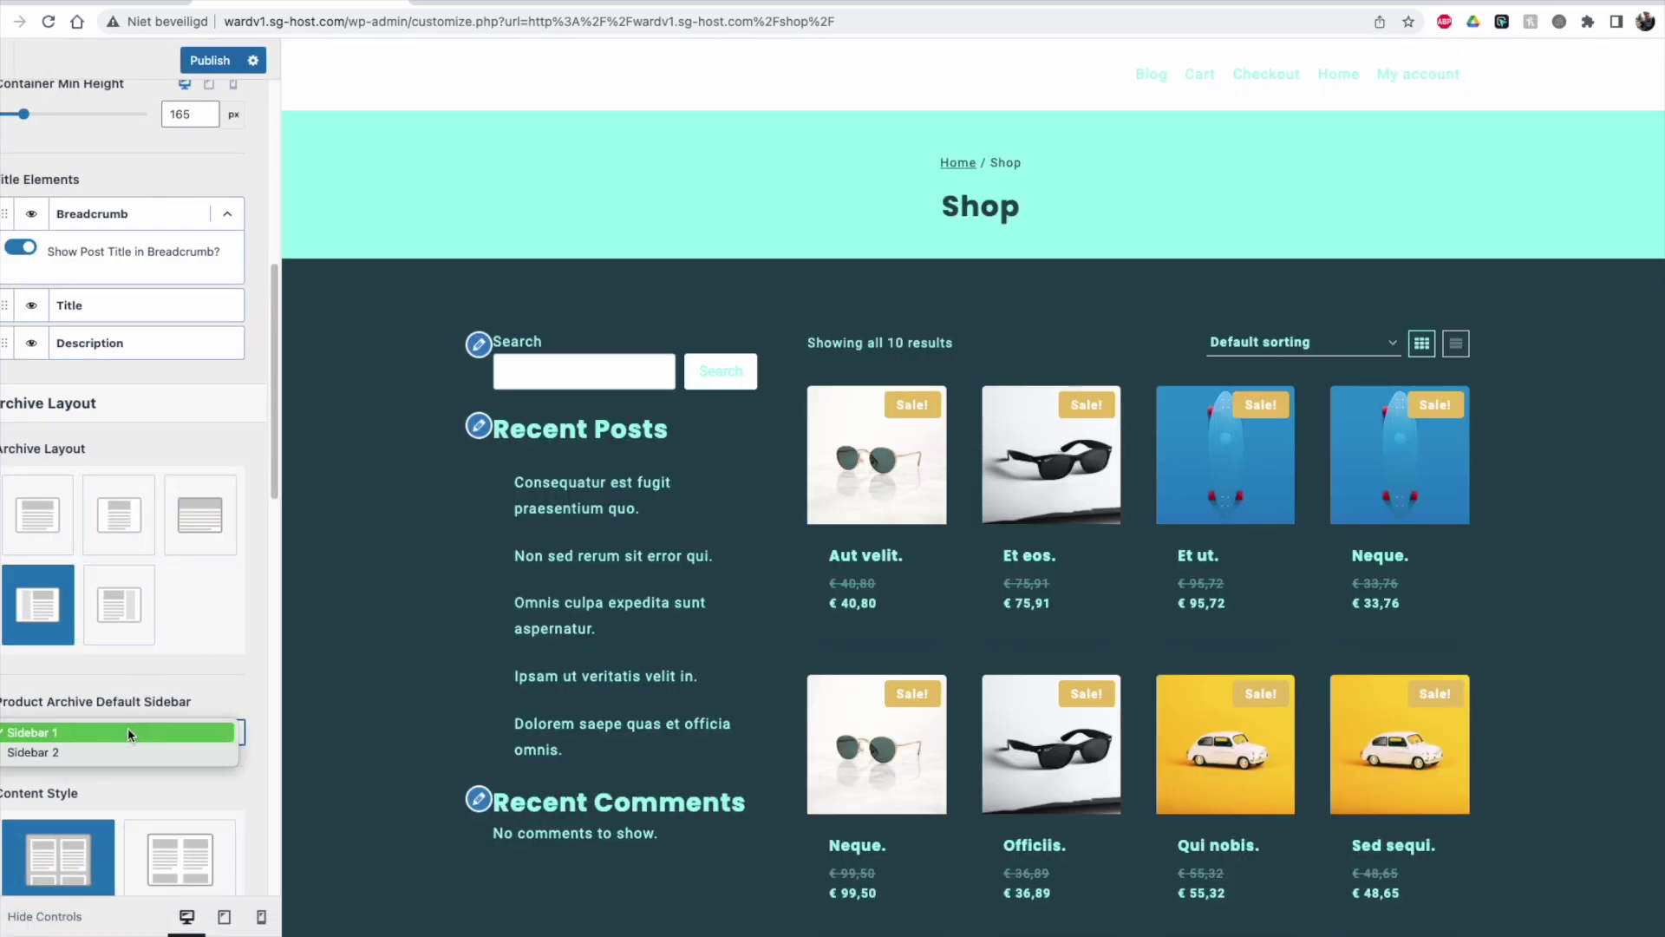
pyautogui.click(130, 751)
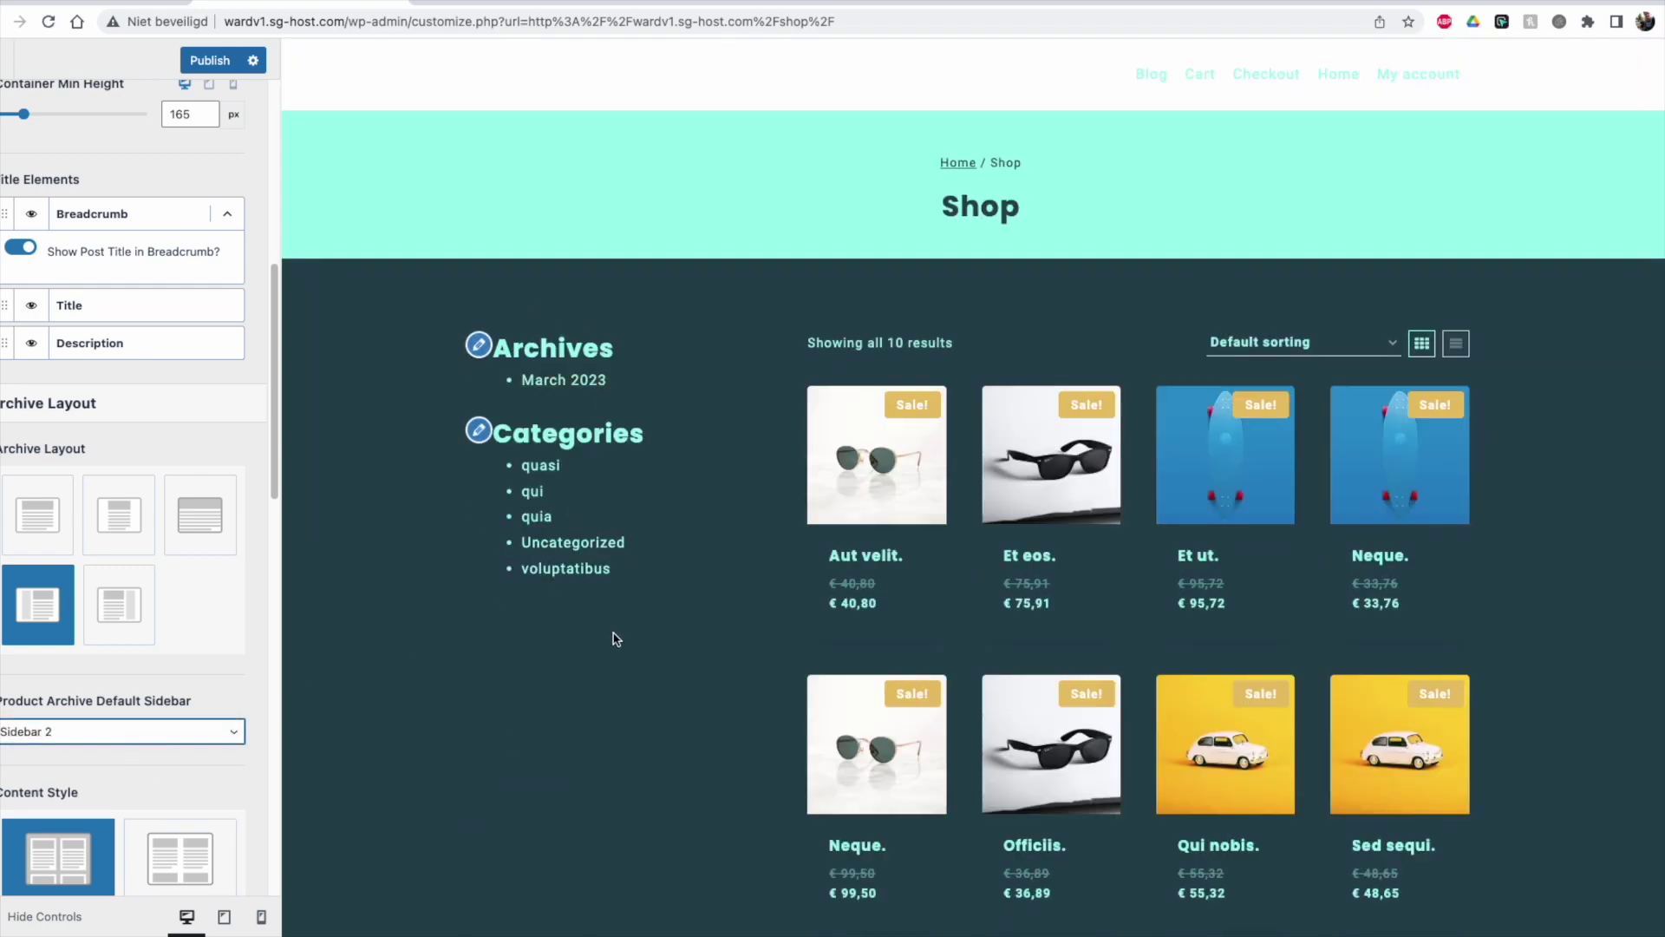
# Step: View the widget editor for Sidebar 2 from the shop preview and return to the WooCommerce Product Catalog settings
pyautogui.click(488, 350)
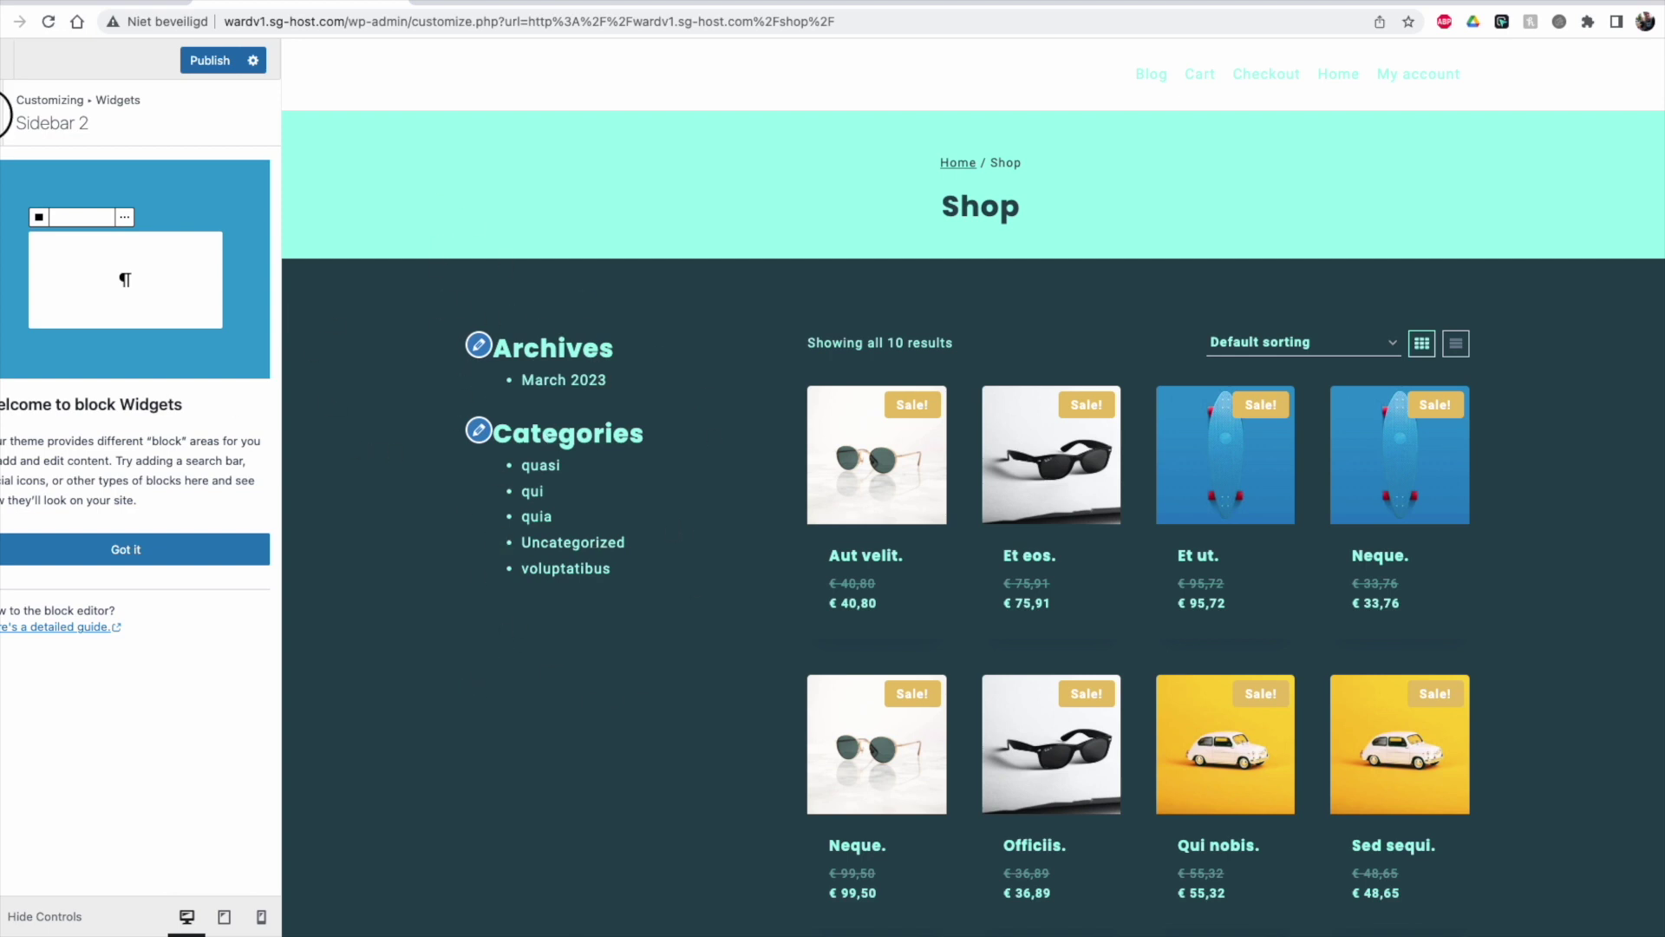
pyautogui.click(4, 113)
pyautogui.click(4, 114)
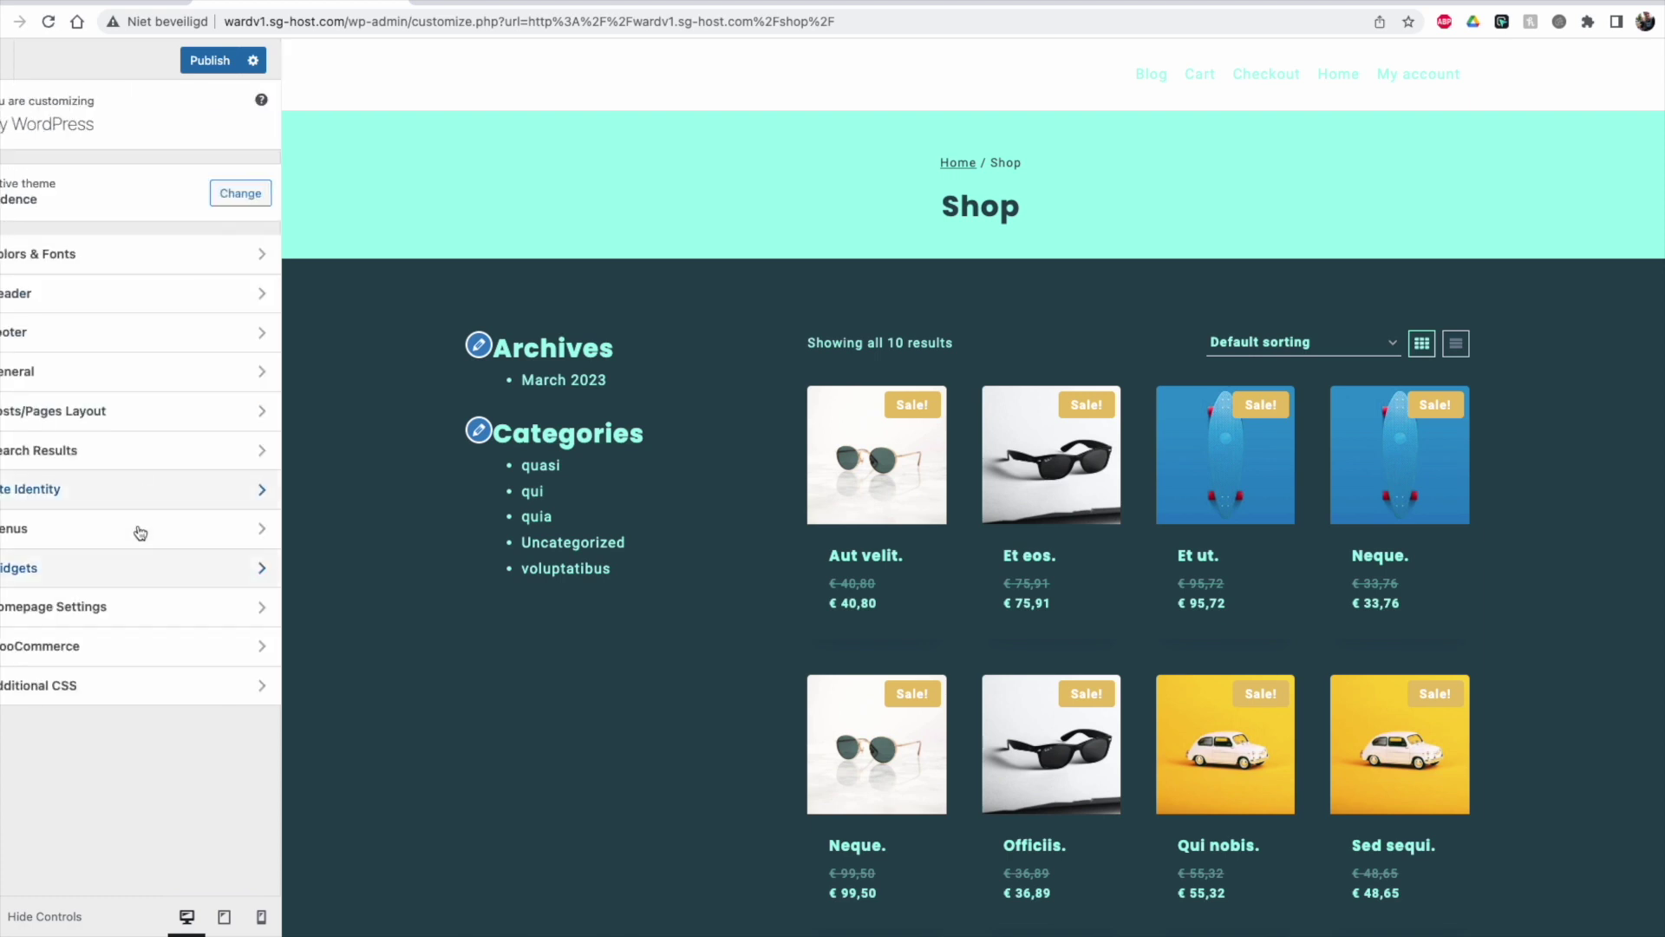
pyautogui.click(90, 656)
pyautogui.click(60, 234)
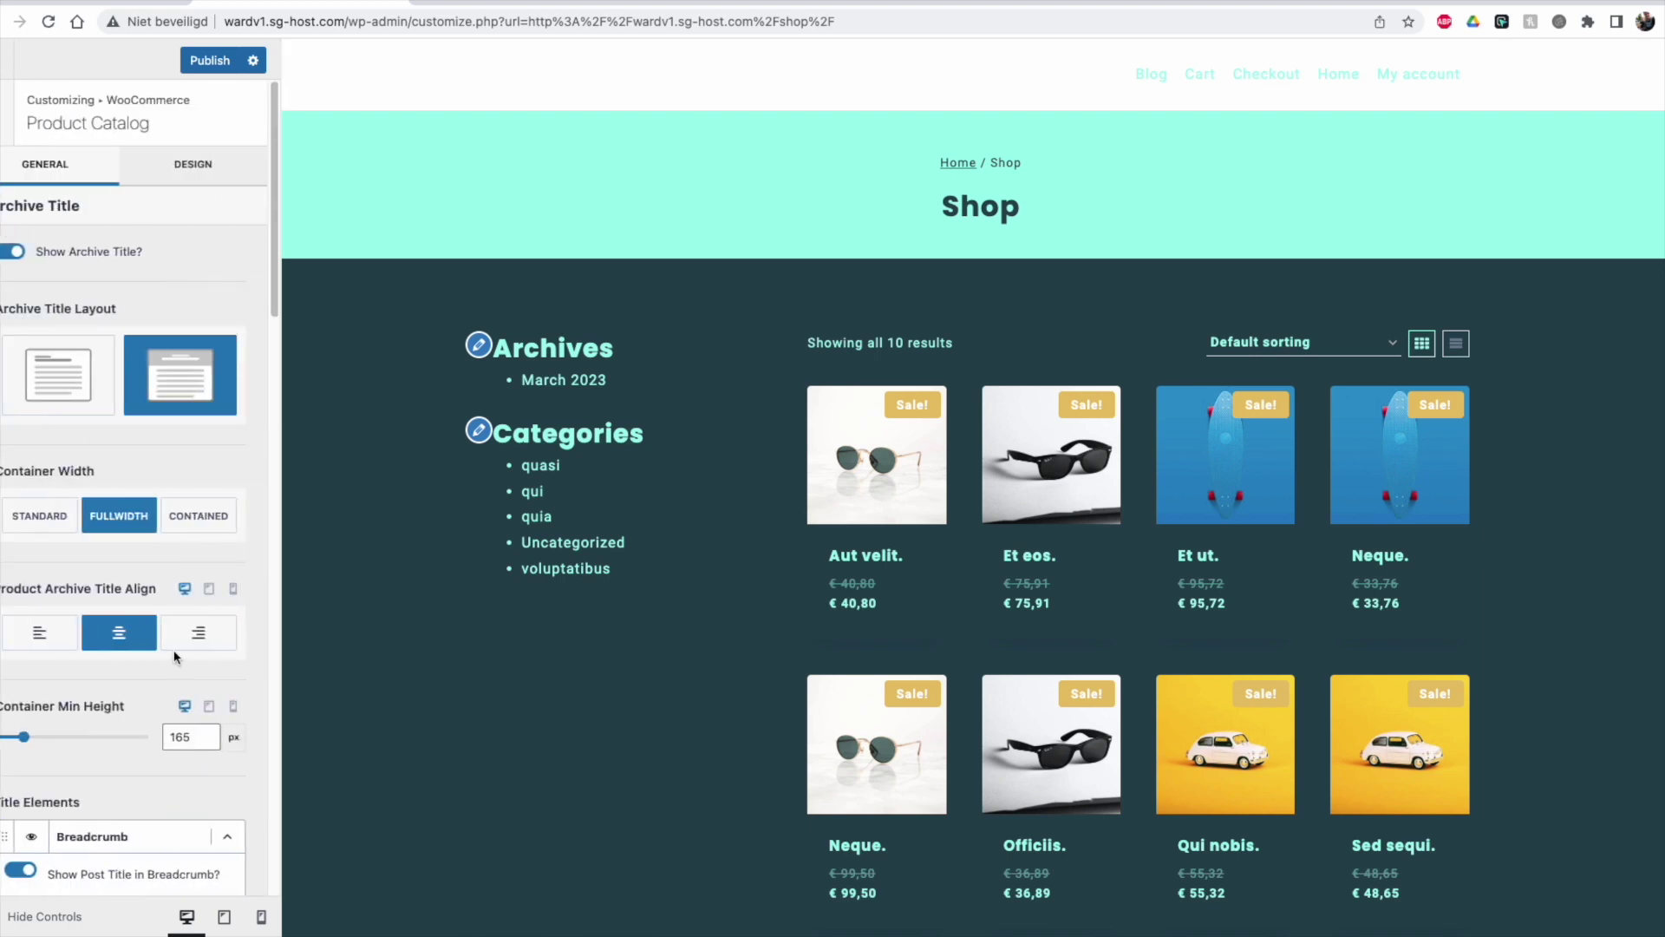
# Step: Try the right sidebar archive layout, keeping Sidebar 2 as the default sidebar
pyautogui.moveTo(274, 314); pyautogui.dragTo(255, 551)
pyautogui.click(119, 419)
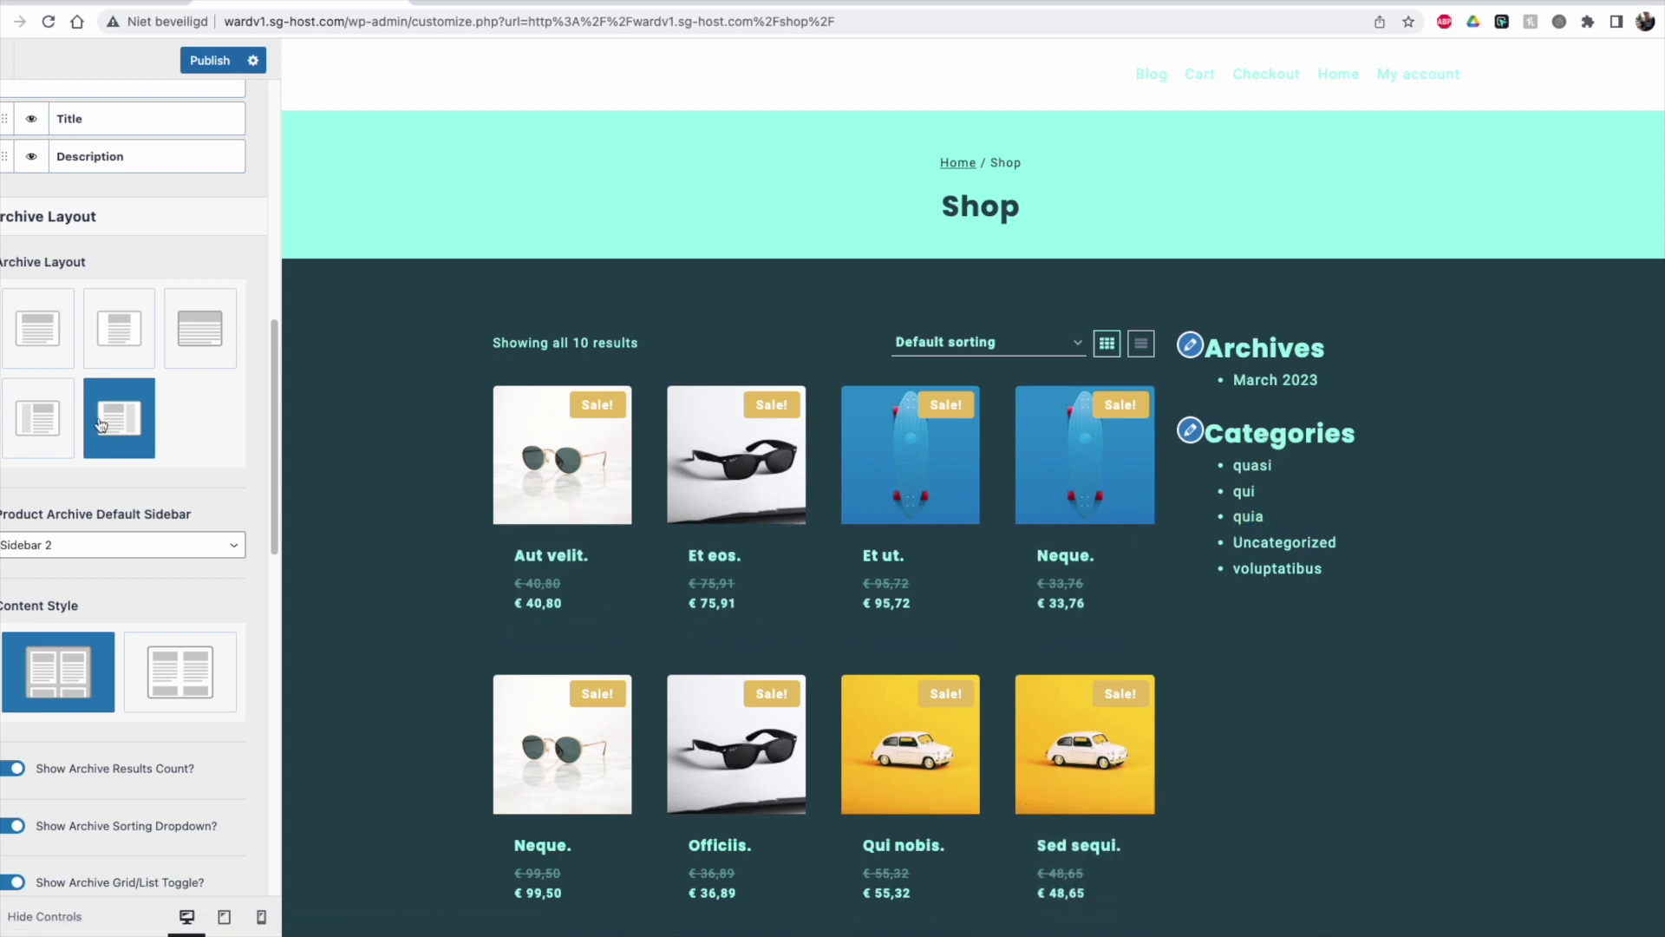
pyautogui.click(127, 555)
pyautogui.click(134, 583)
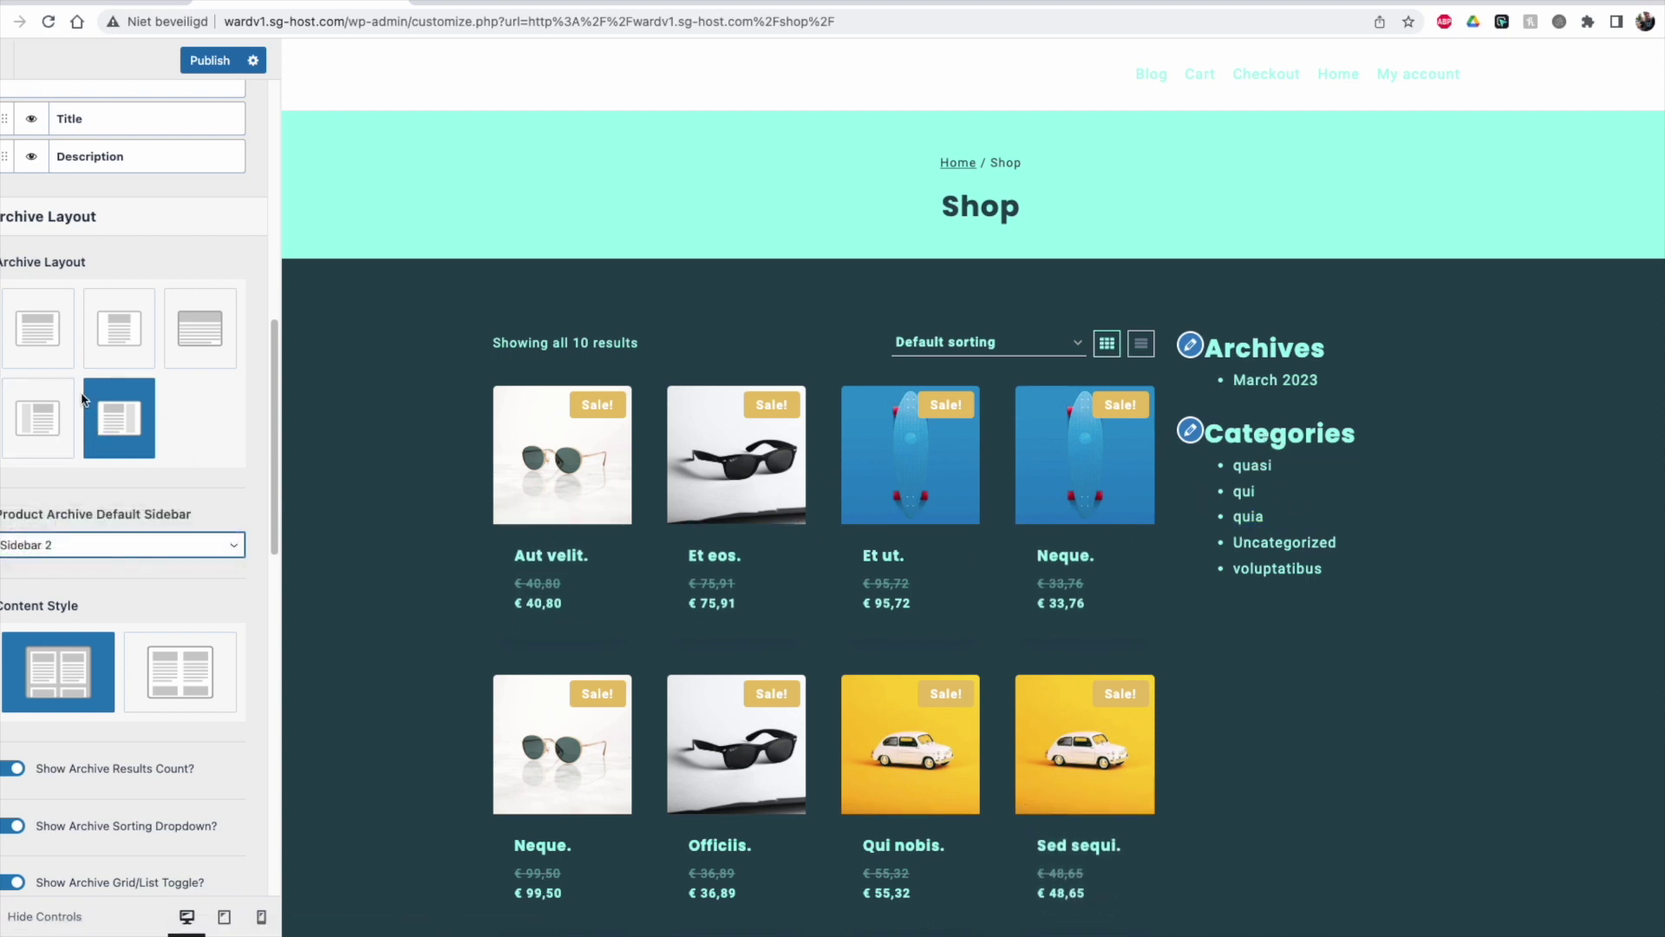
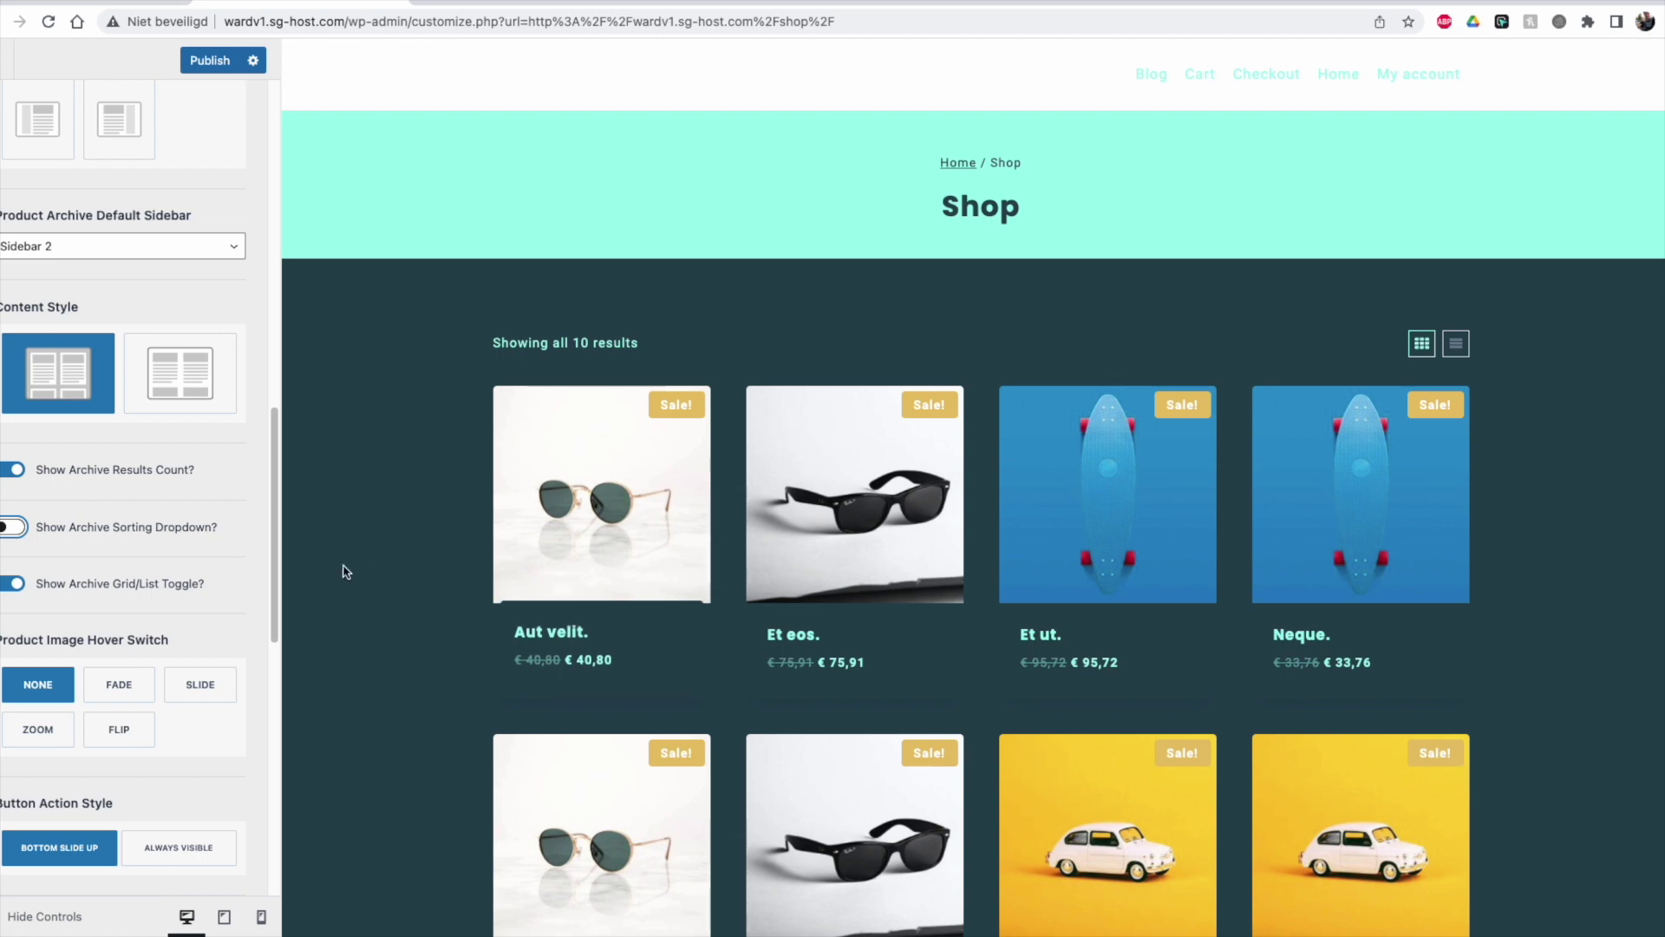
# Step: Show the archive sorting dropdown again, and try hiding the grid/list toggle before re-enabling it
pyautogui.click(22, 531)
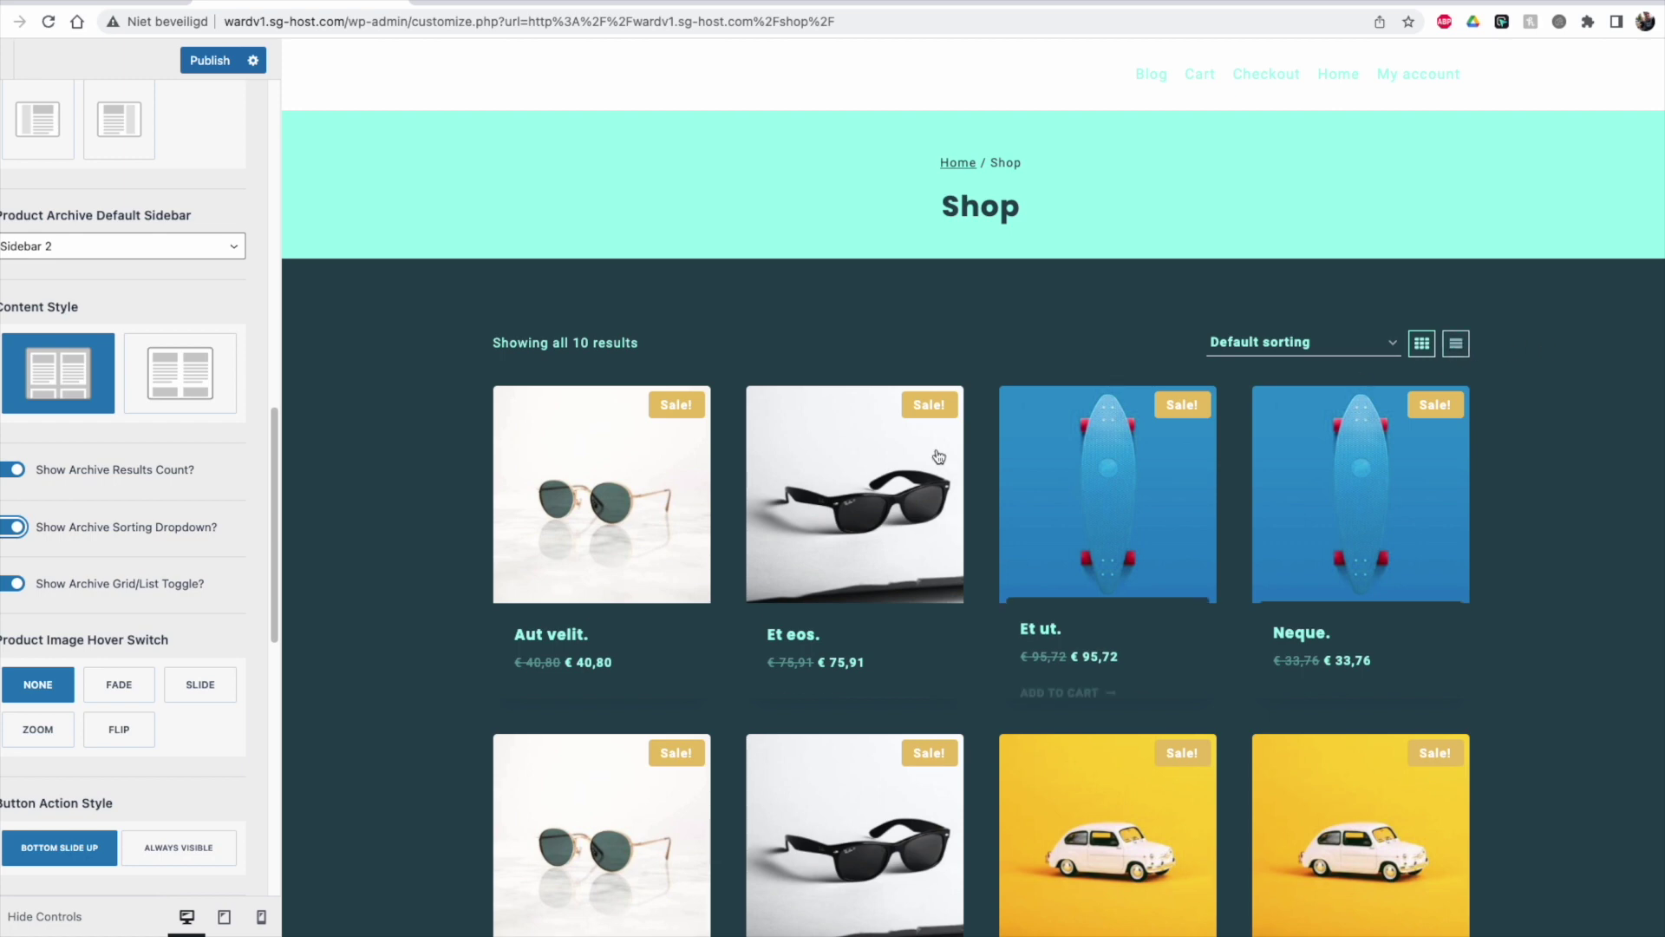
pyautogui.click(12, 586)
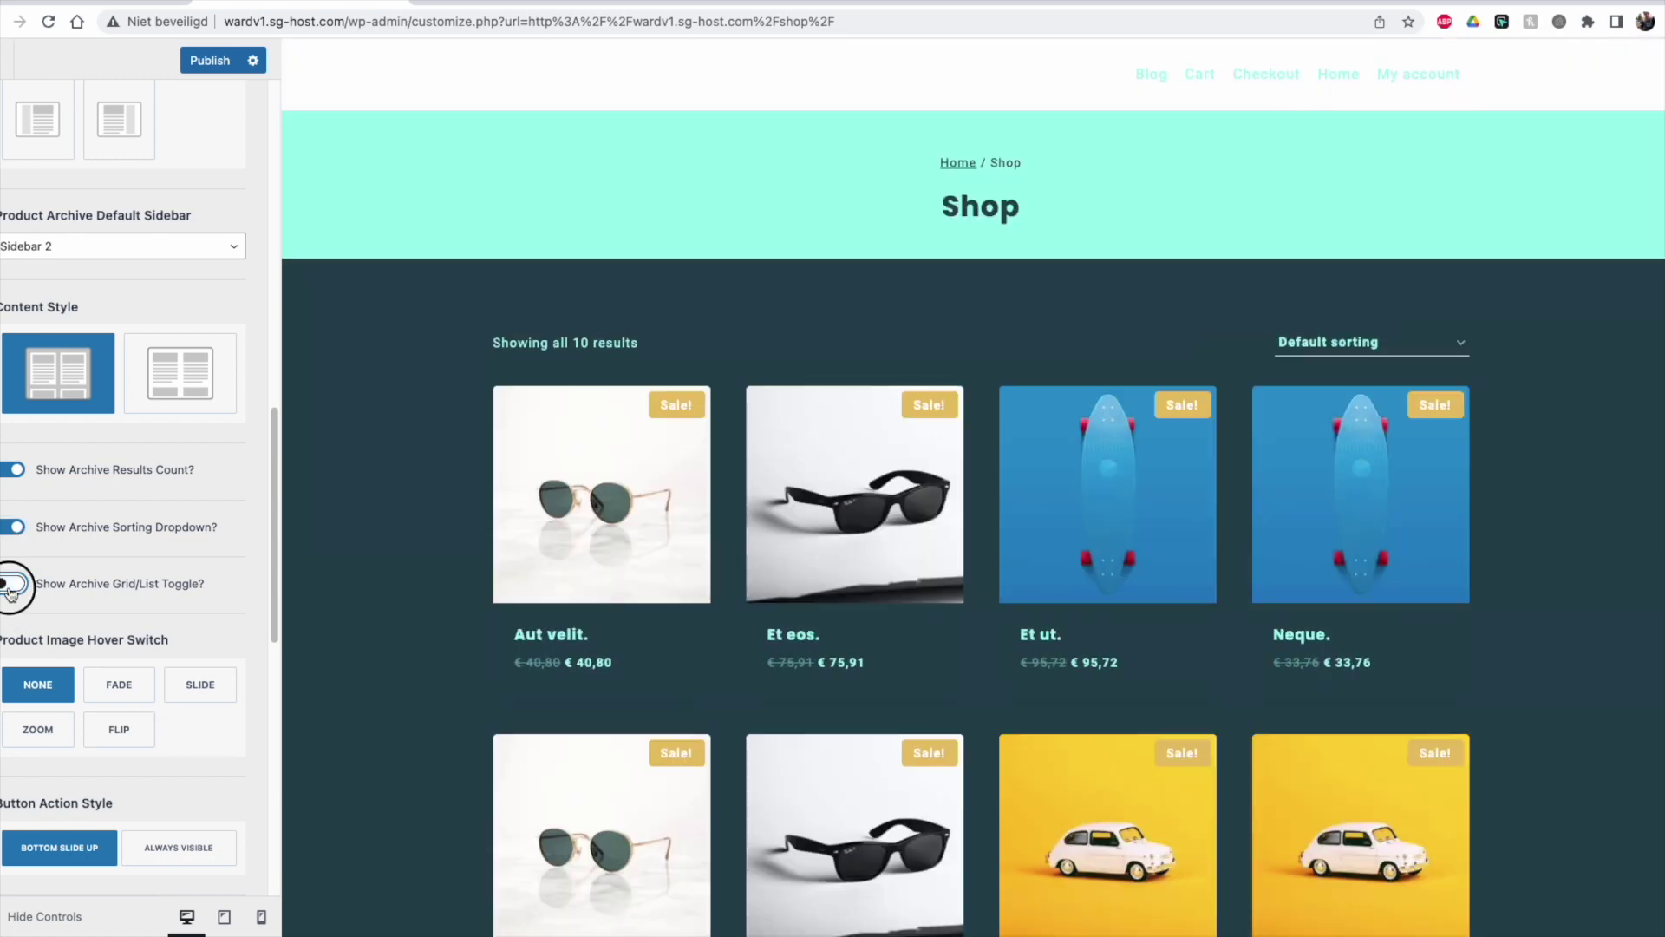
pyautogui.click(12, 585)
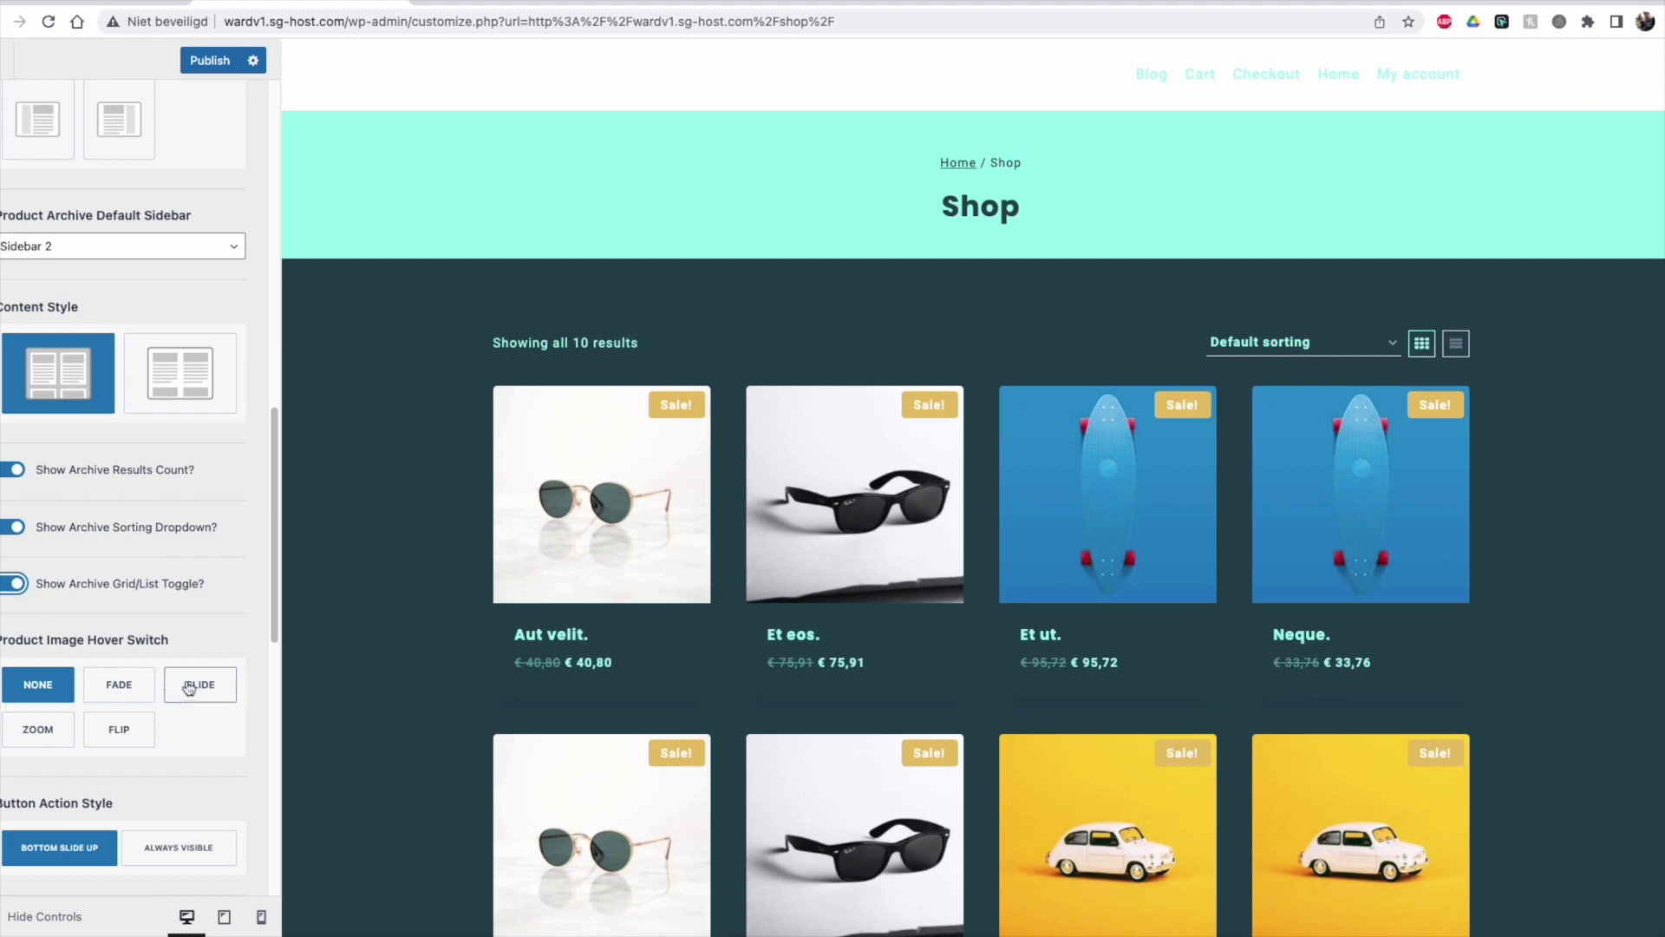
# Step: Set the product image hover switch to Fade
pyautogui.click(121, 684)
pyautogui.scroll(-3, 122, 682)
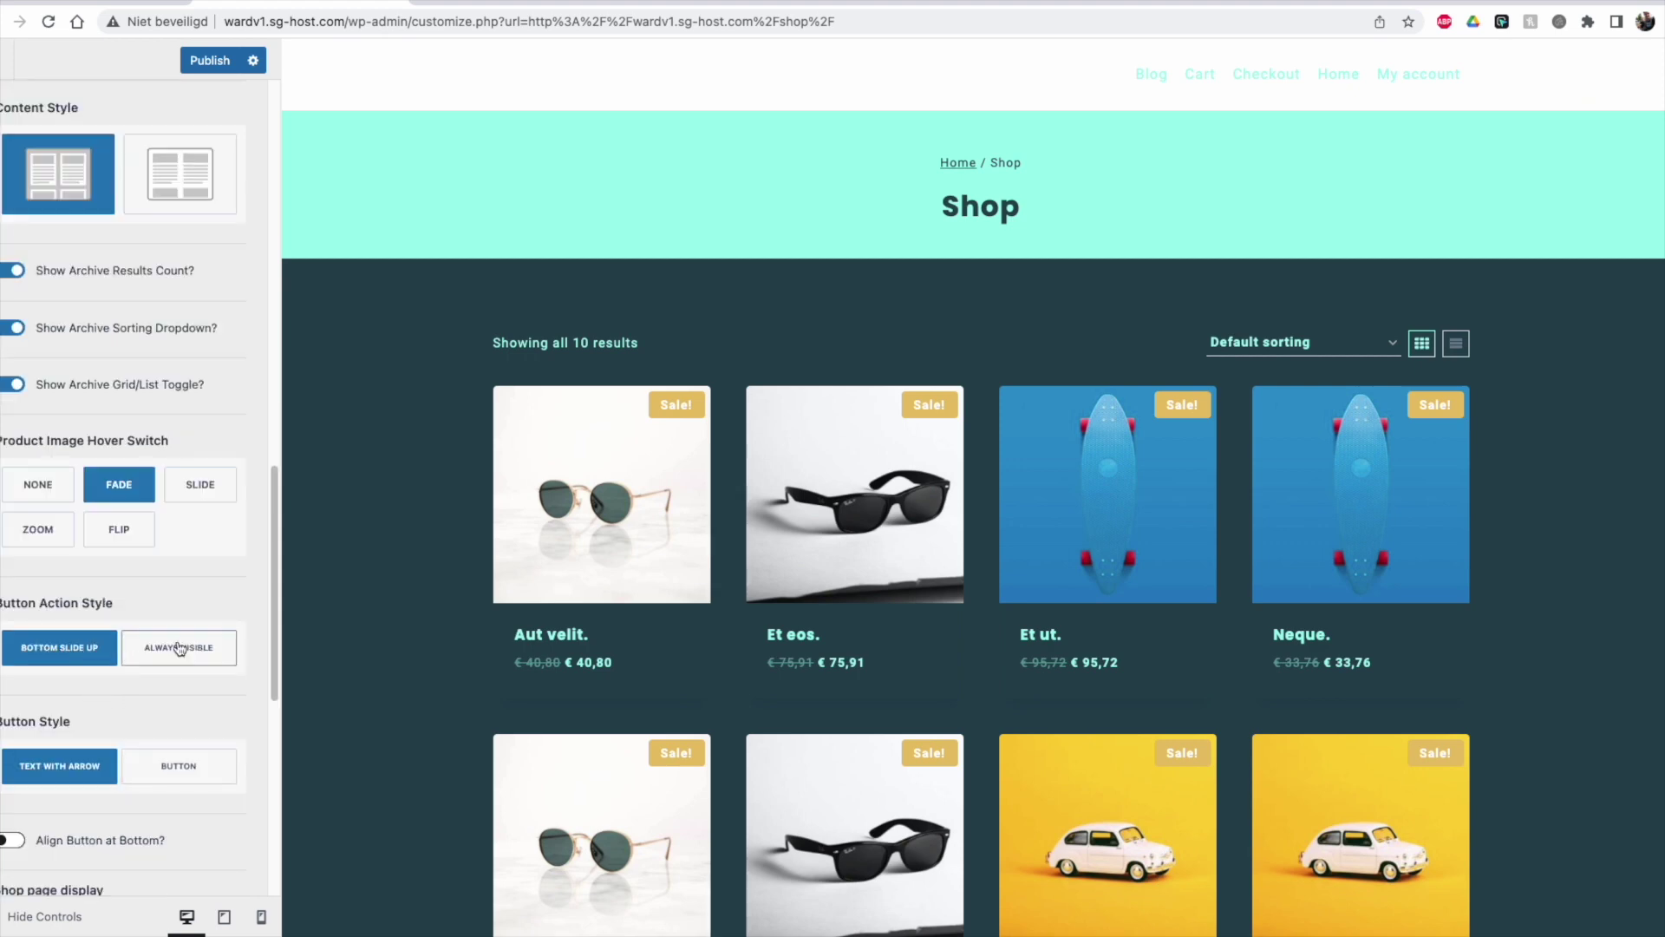
# Step: Set the button action style to Always Visible and try the Button style before returning to Text with Arrow
pyautogui.moveTo(639, 550)
pyautogui.click(178, 766)
pyautogui.moveTo(656, 581)
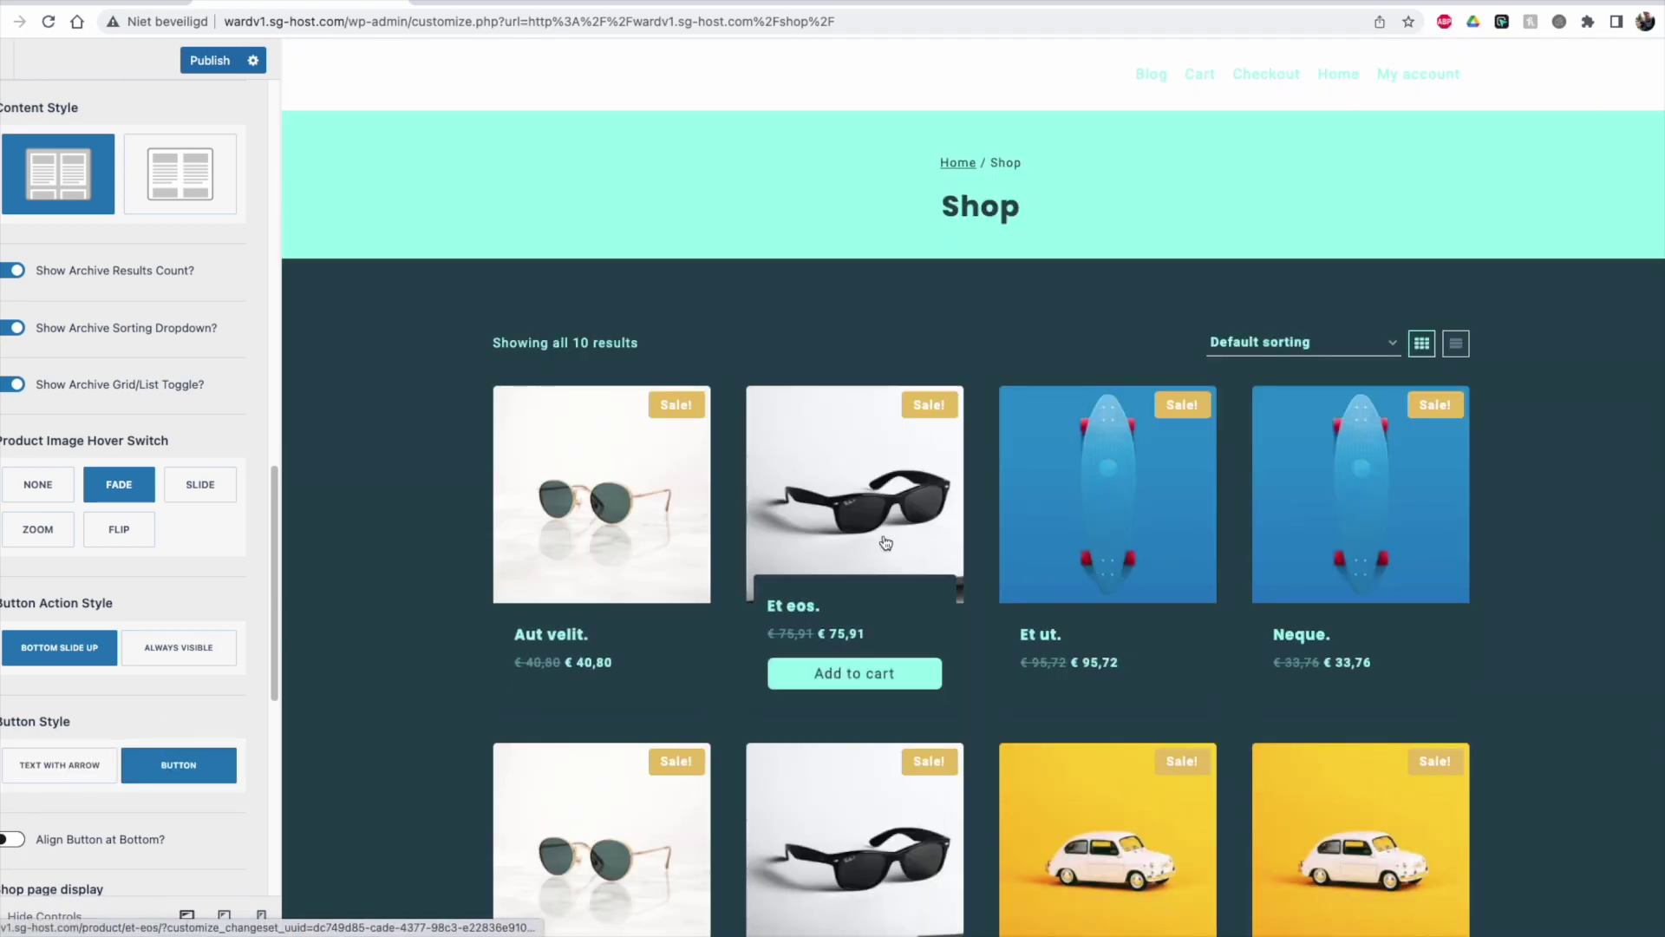
pyautogui.click(170, 642)
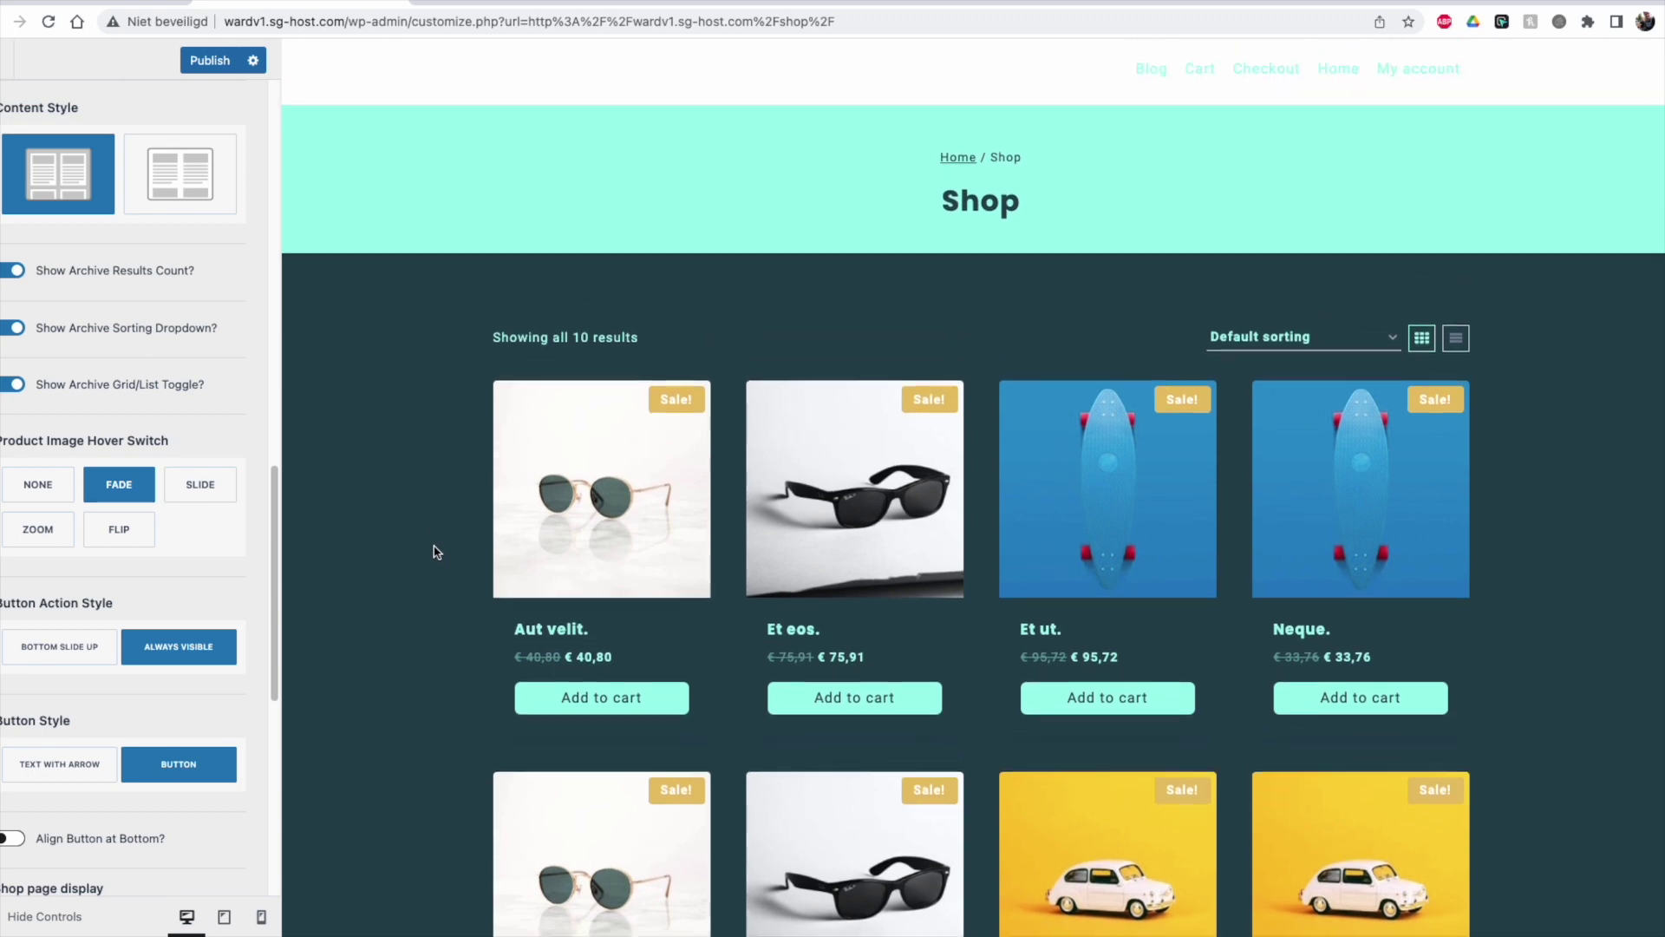
pyautogui.scroll(-6, 451, 551)
pyautogui.click(81, 767)
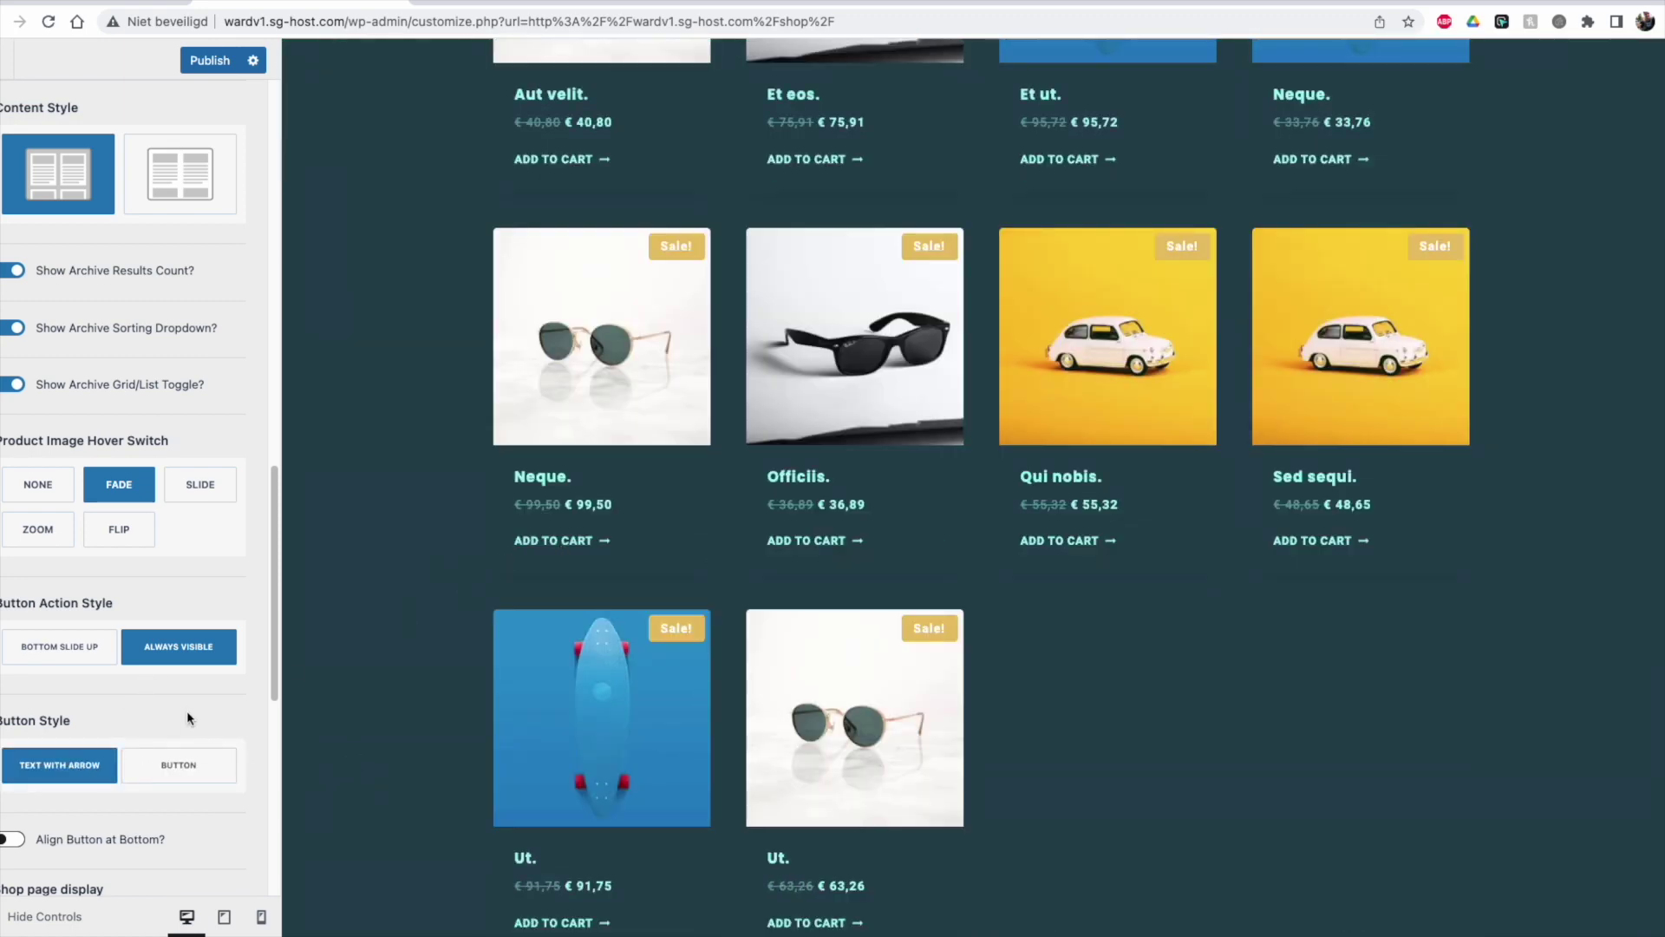
# Step: Try displaying categories on the main shop page before restoring the Show products option
pyautogui.scroll(-3, 184, 715)
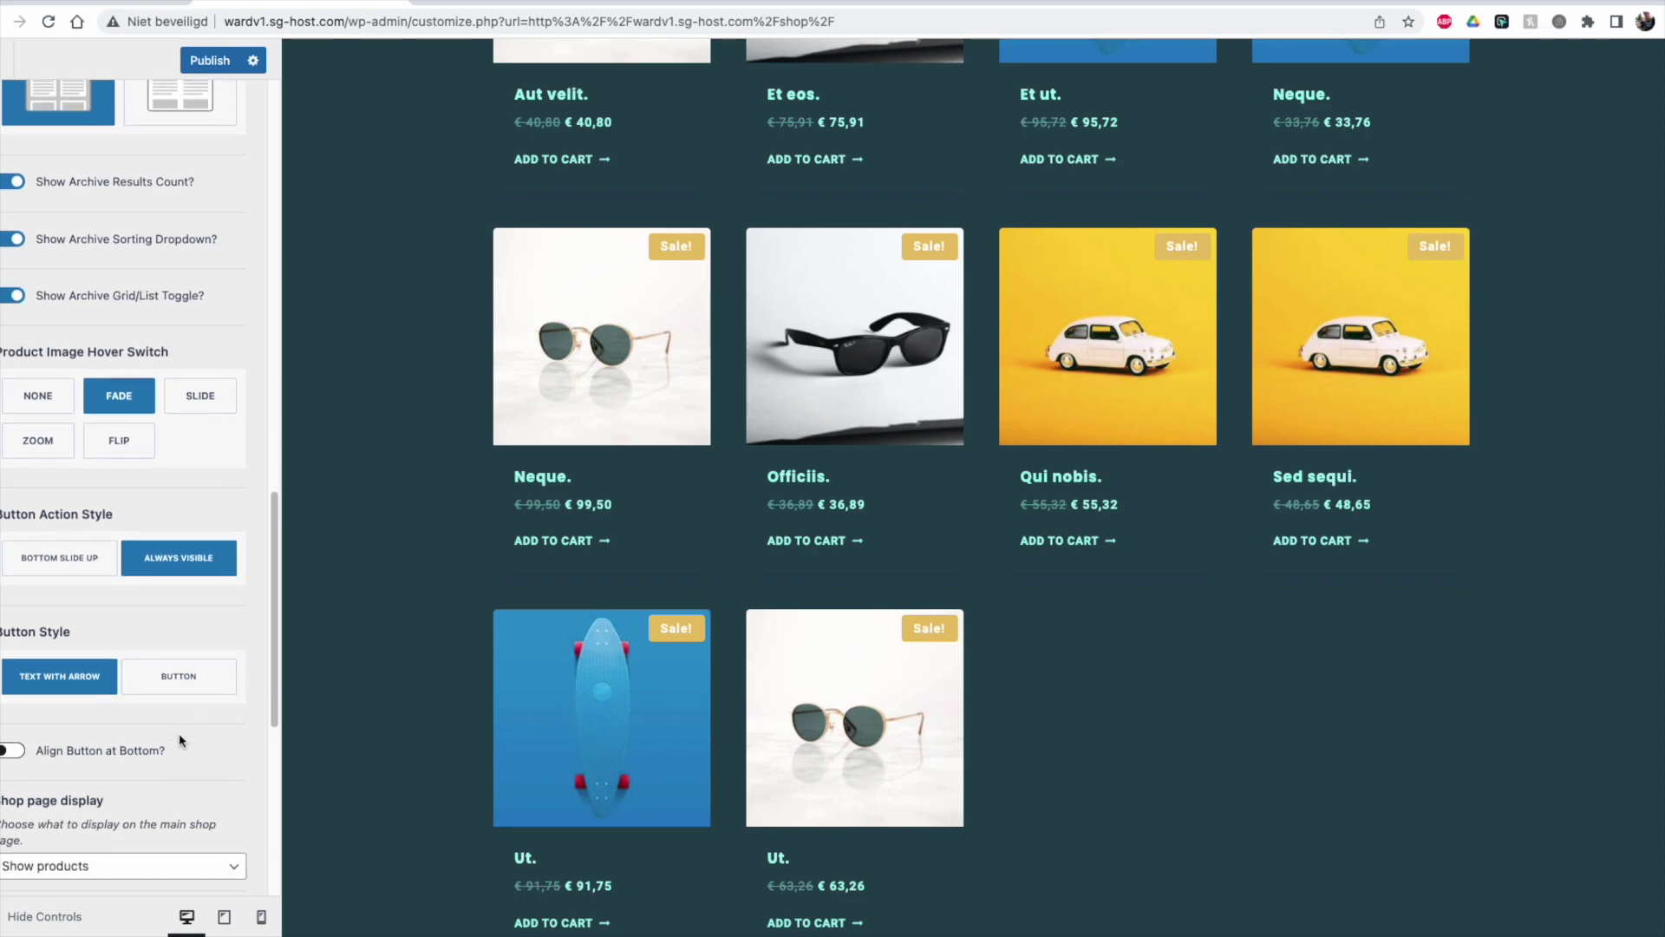
pyautogui.scroll(-2, 188, 748)
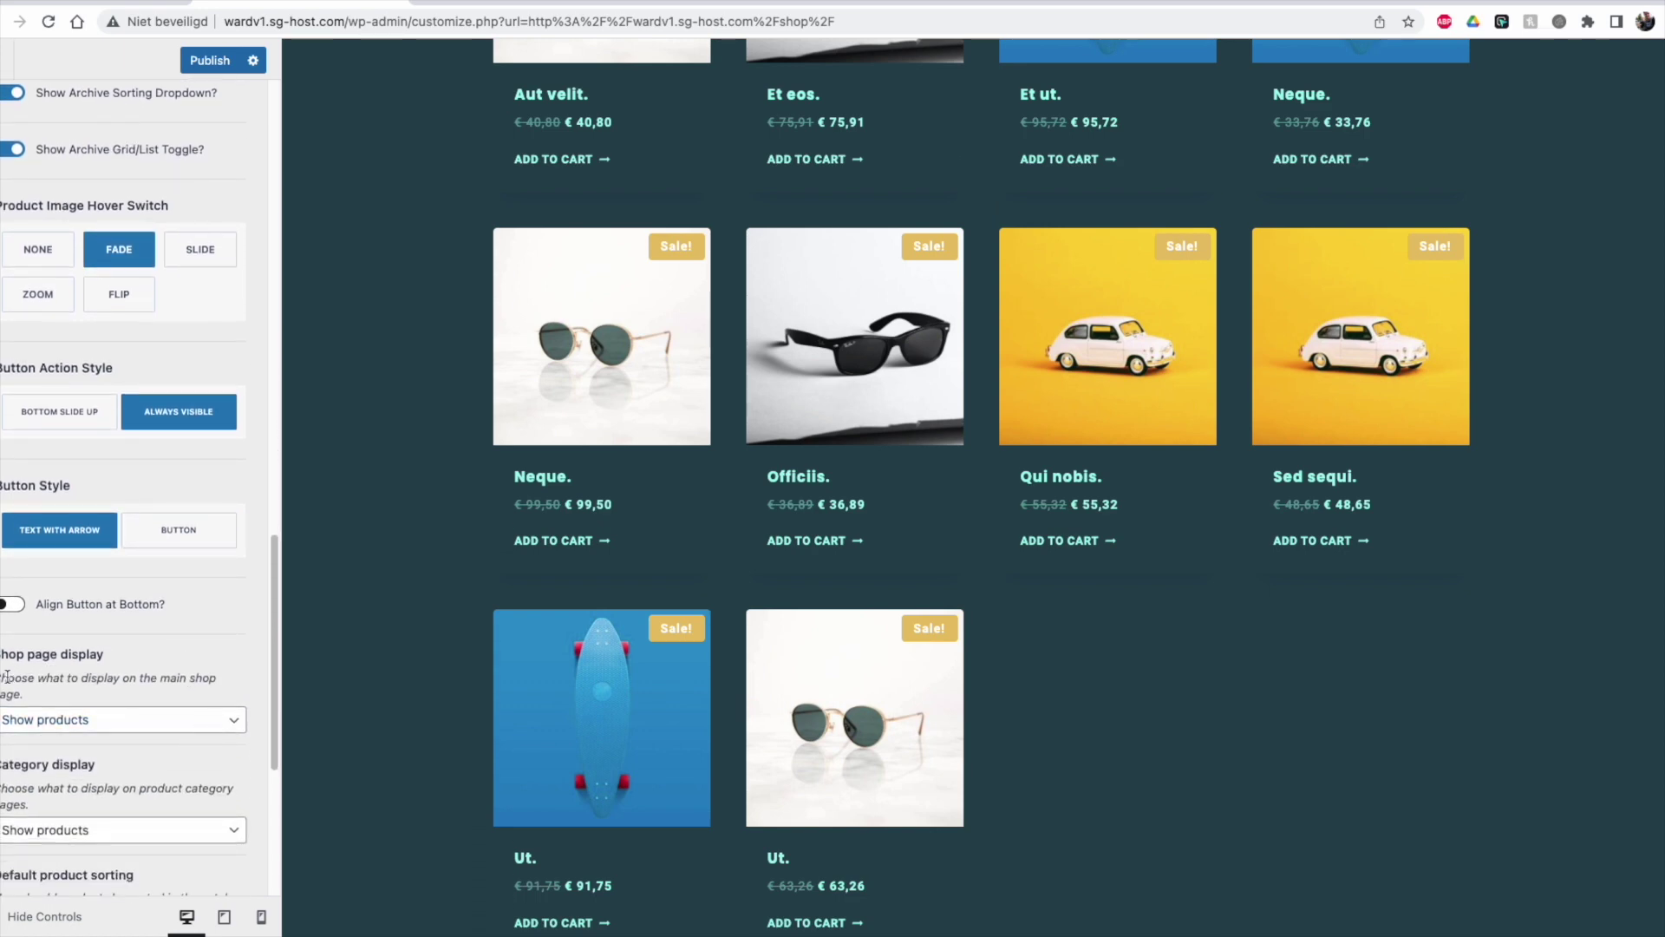
pyautogui.moveTo(7, 675); pyautogui.dragTo(201, 691)
pyautogui.click(203, 694)
pyautogui.click(152, 724)
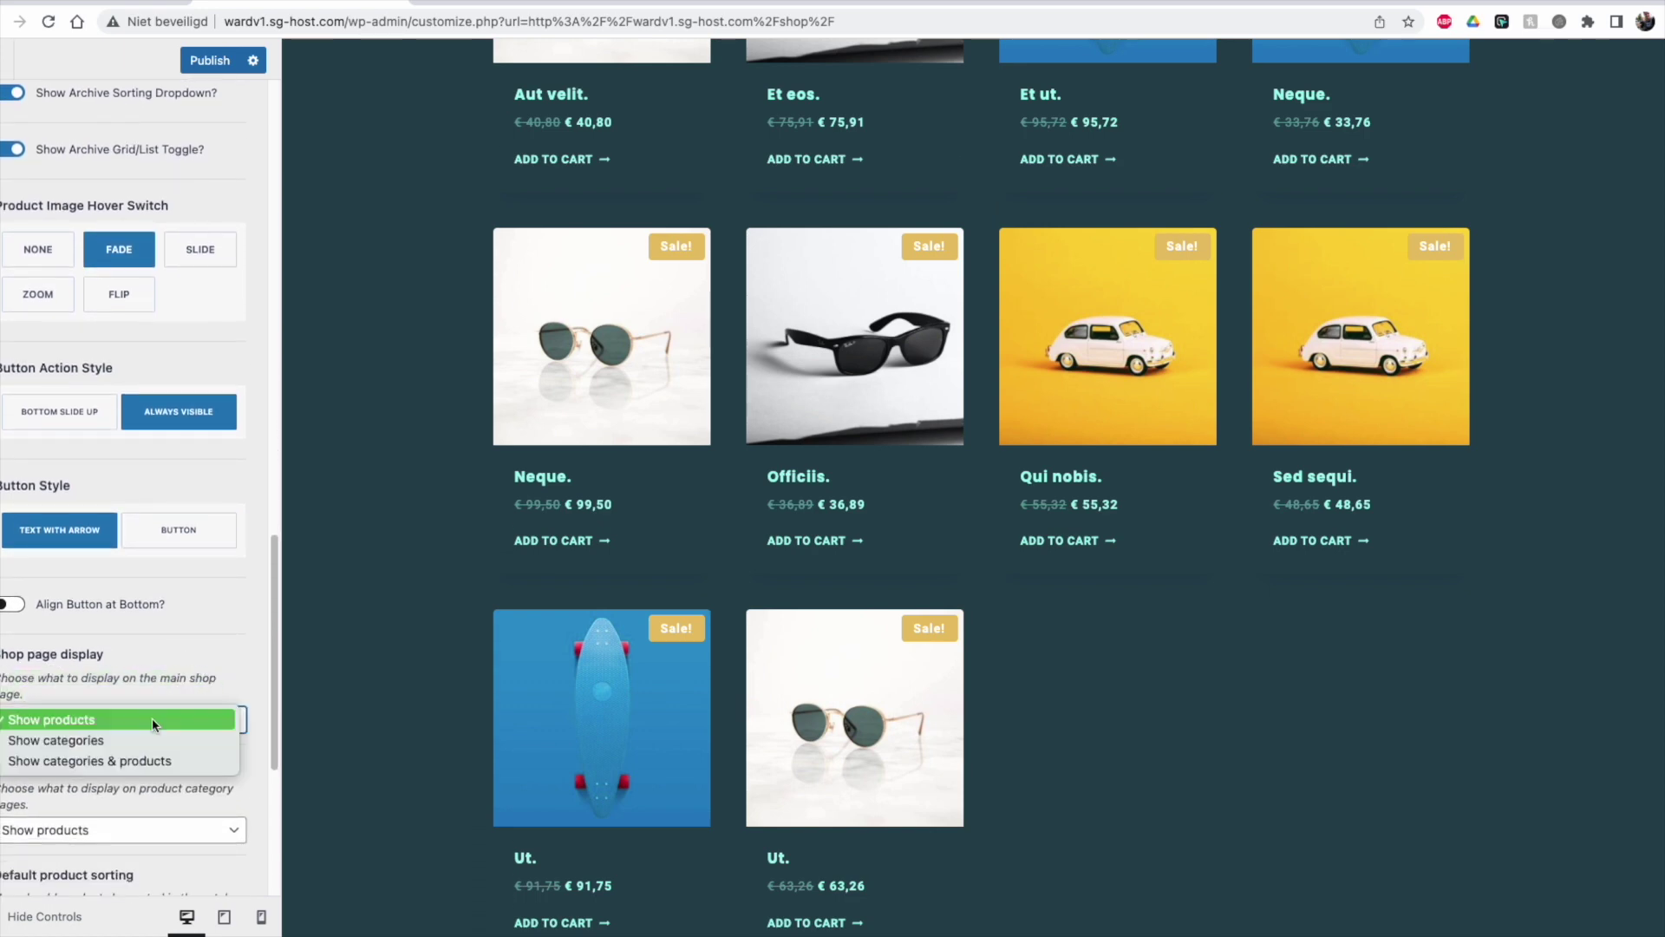
pyautogui.click(153, 740)
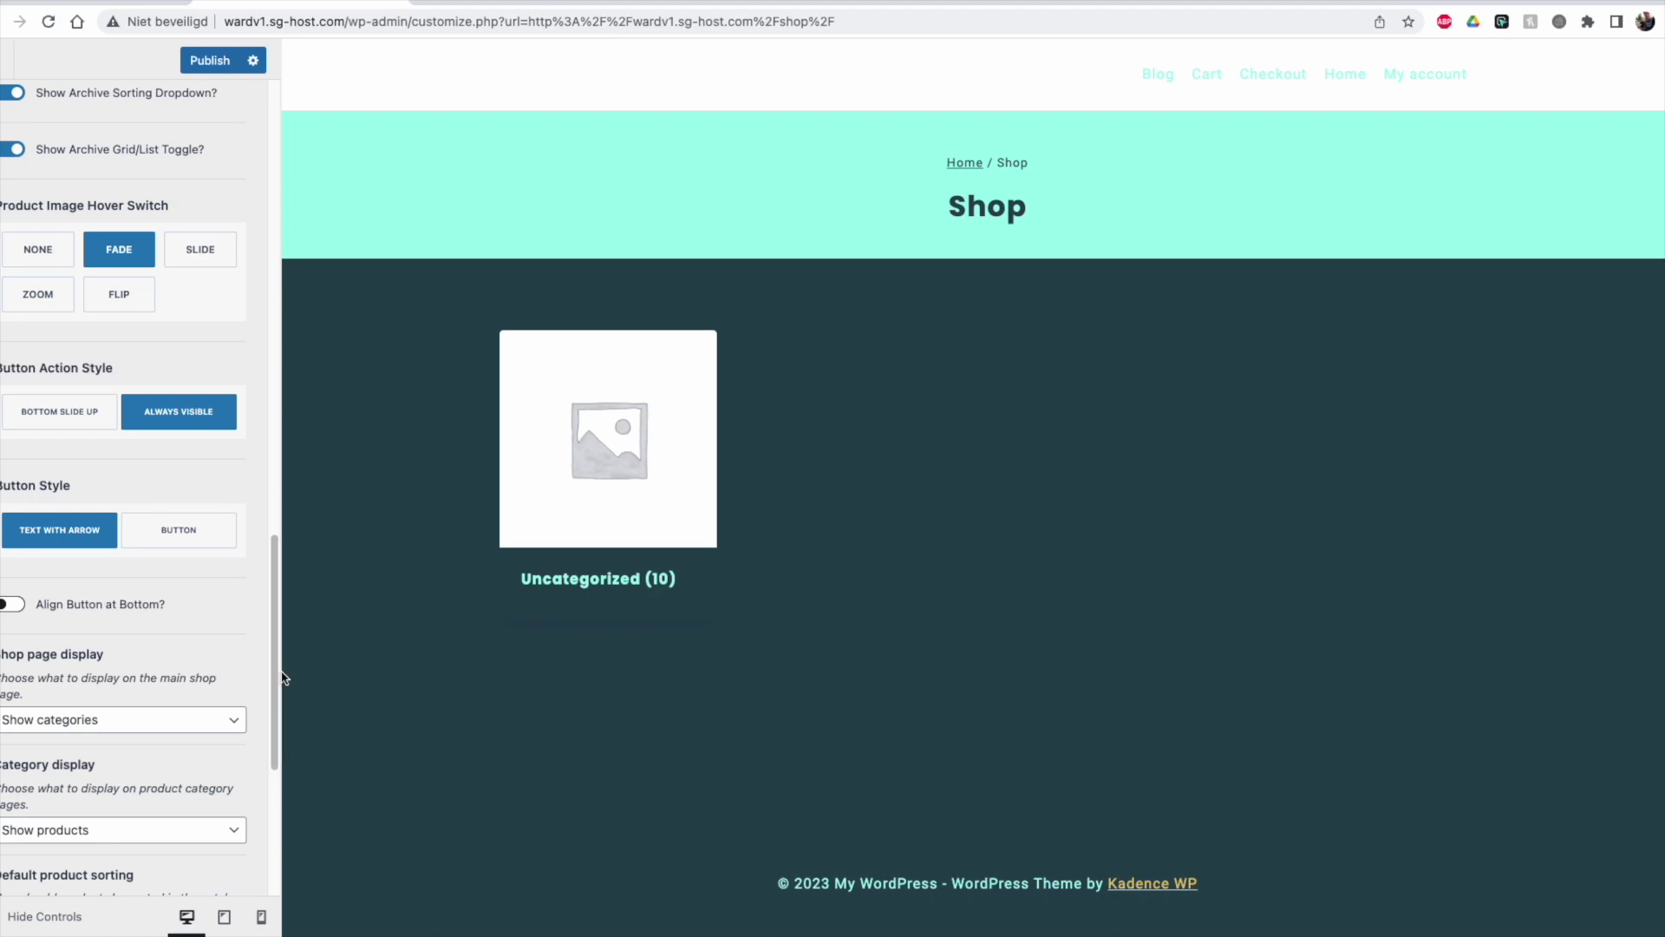
pyautogui.click(104, 719)
pyautogui.click(102, 700)
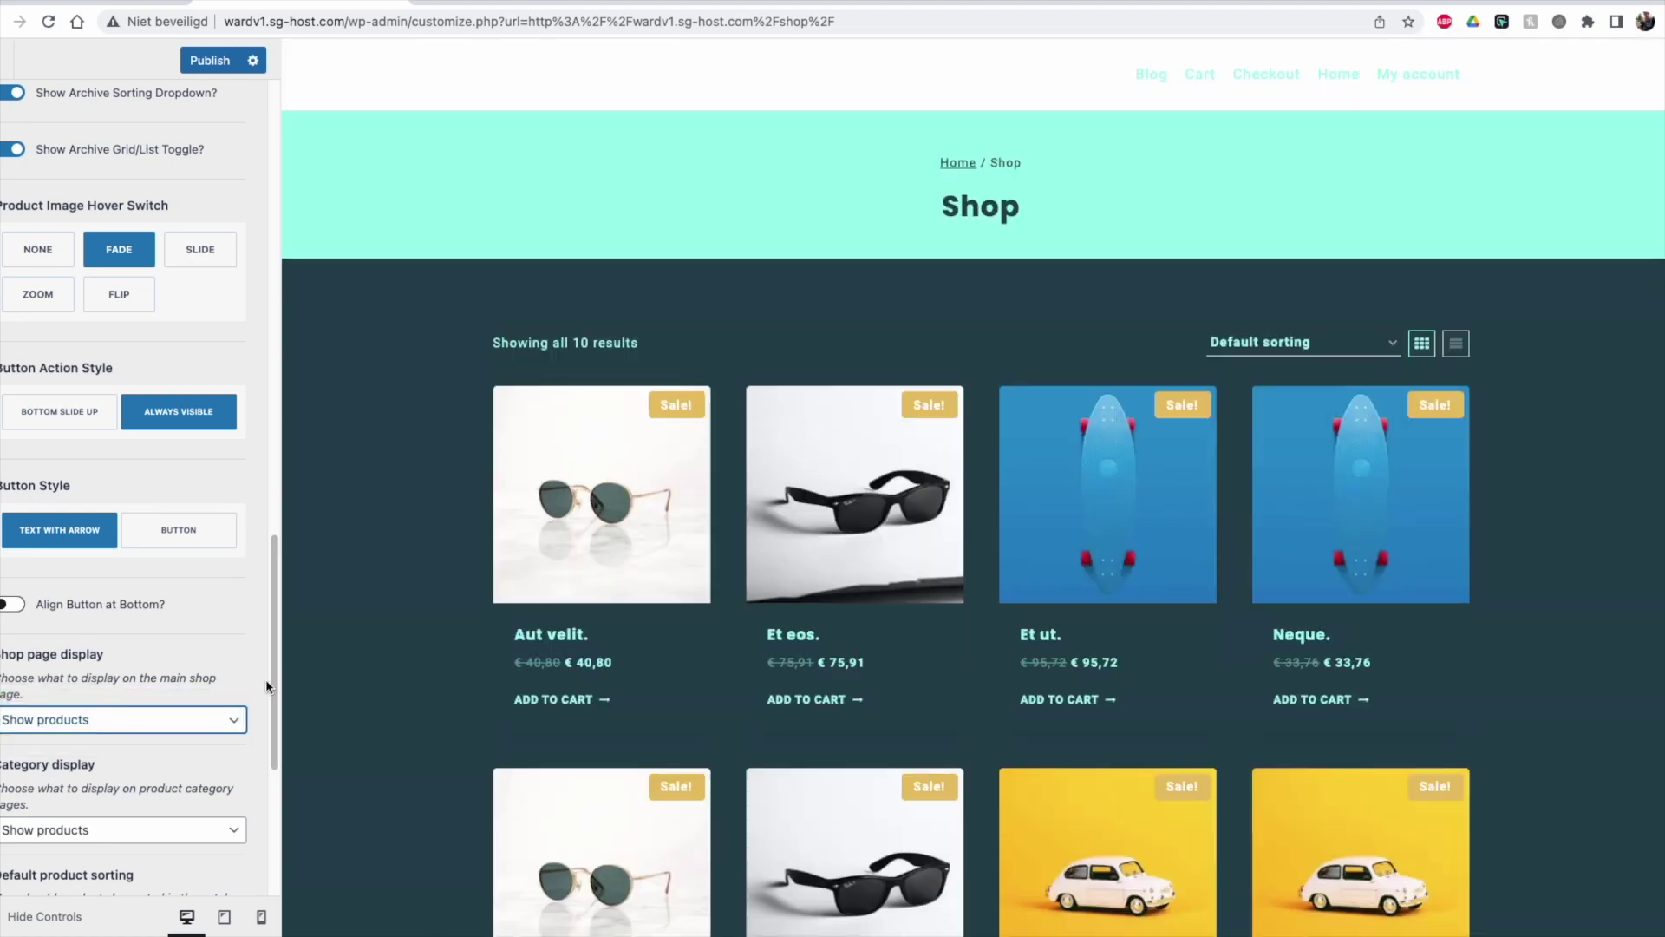
# Step: Try Popularity (sales) as the default product sorting, check the shop's sorting options, and restore Default sorting (custom ordering + name)
pyautogui.moveTo(274, 679); pyautogui.dragTo(289, 796)
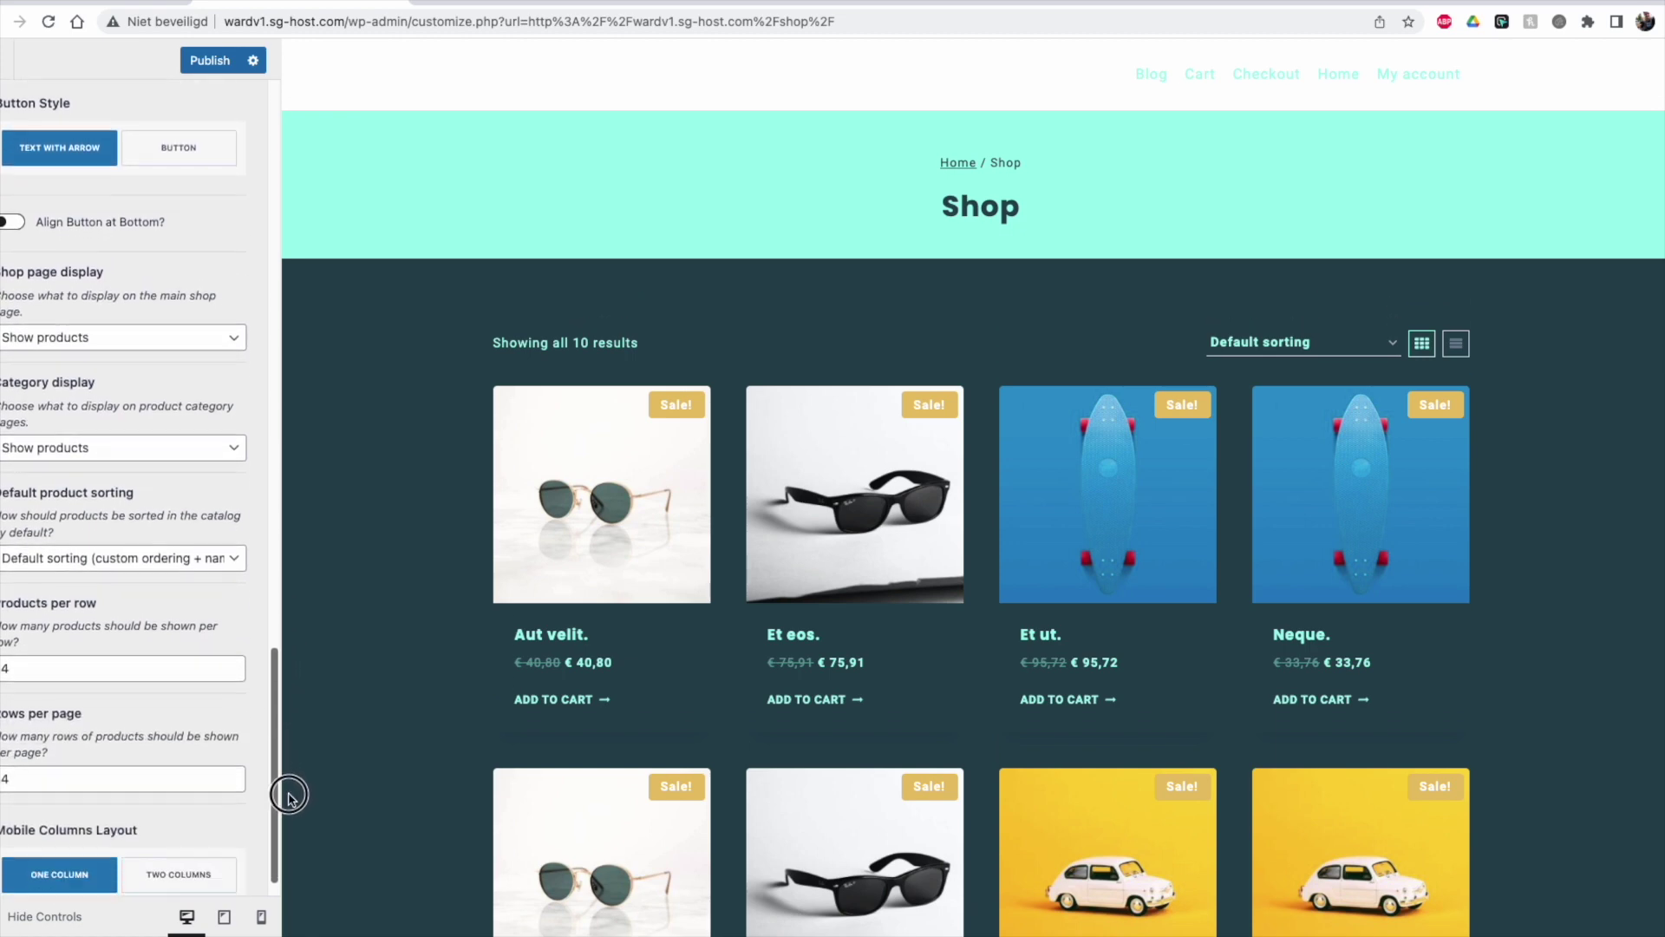
pyautogui.moveTo(18, 483); pyautogui.dragTo(128, 494)
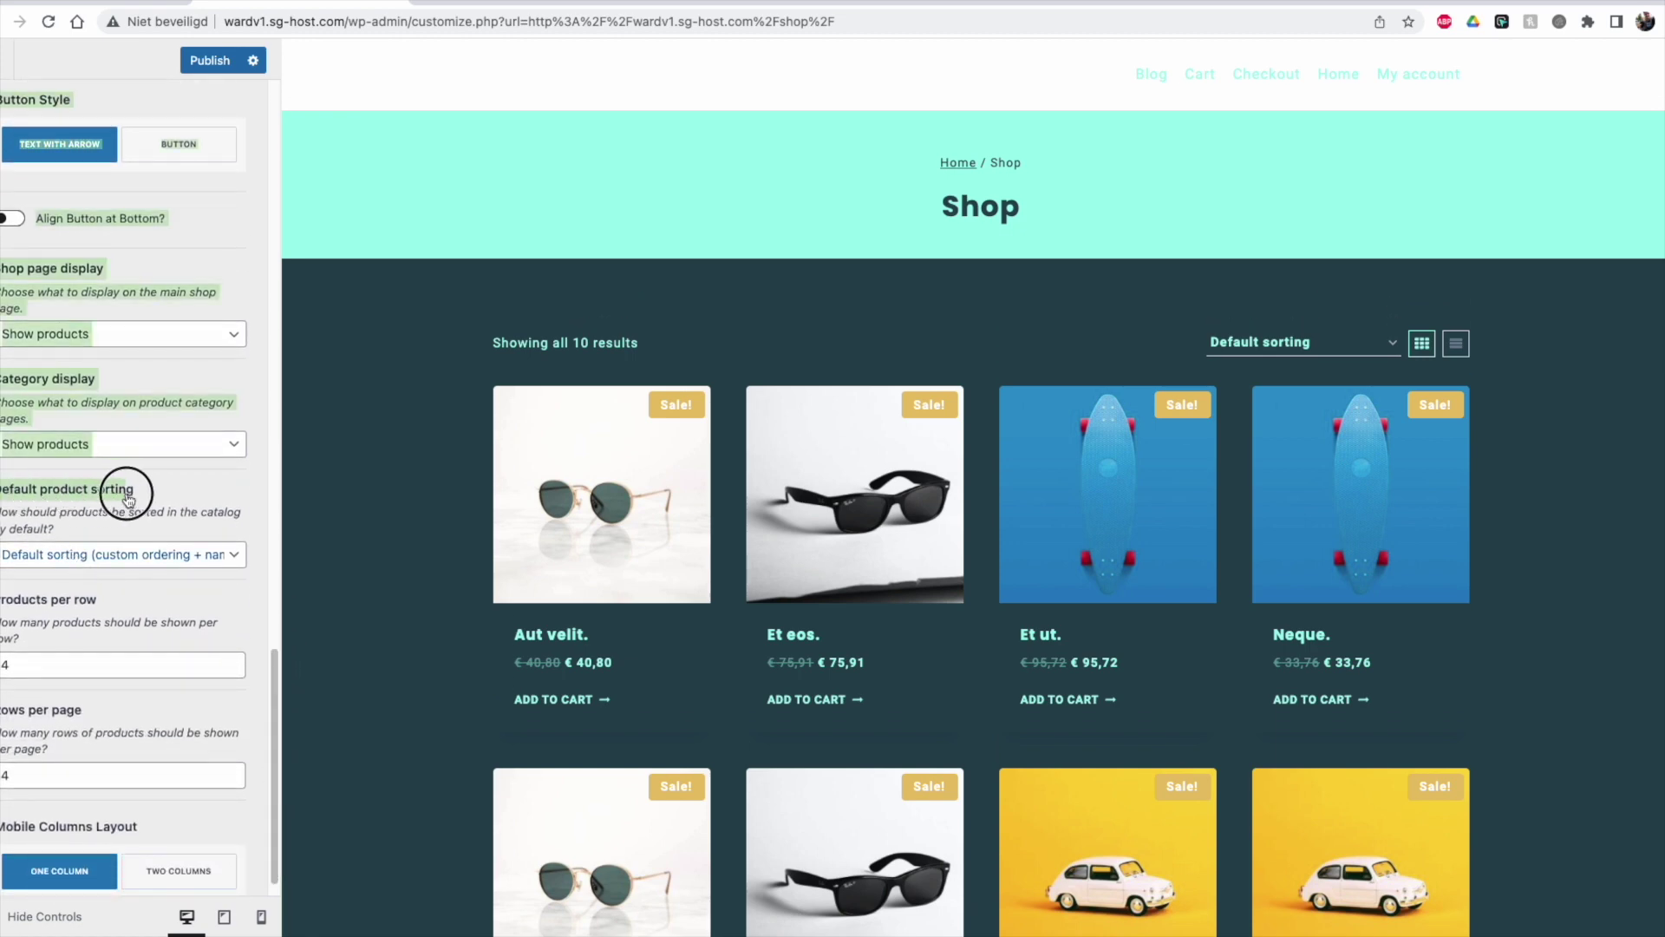
pyautogui.click(140, 500)
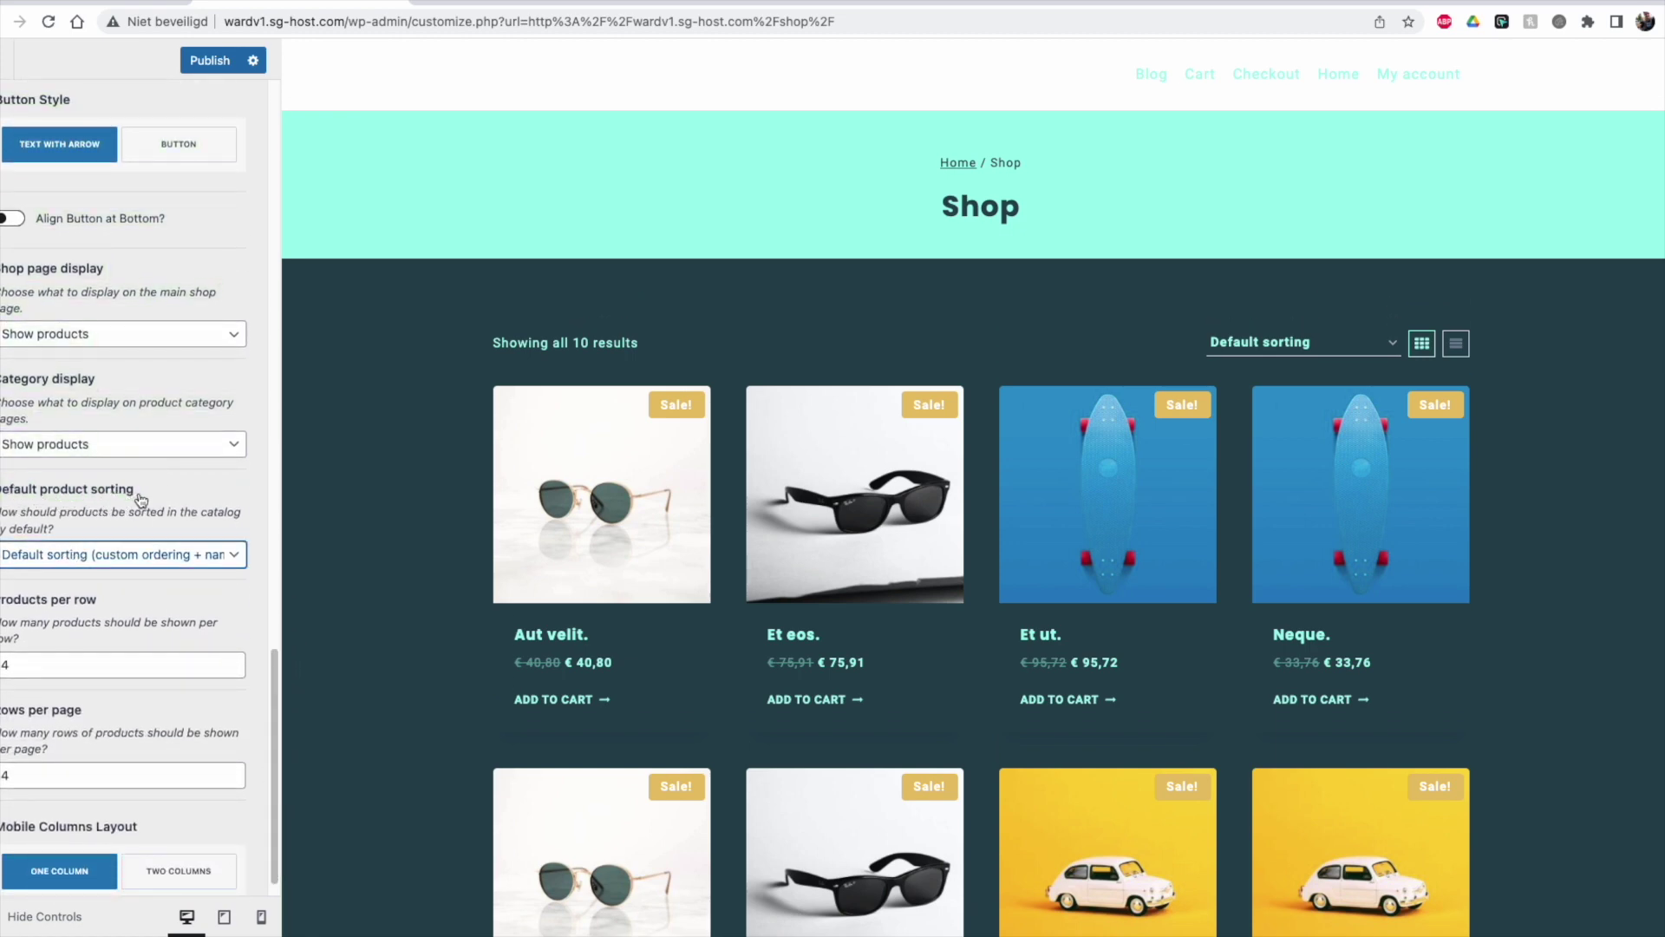
pyautogui.click(73, 562)
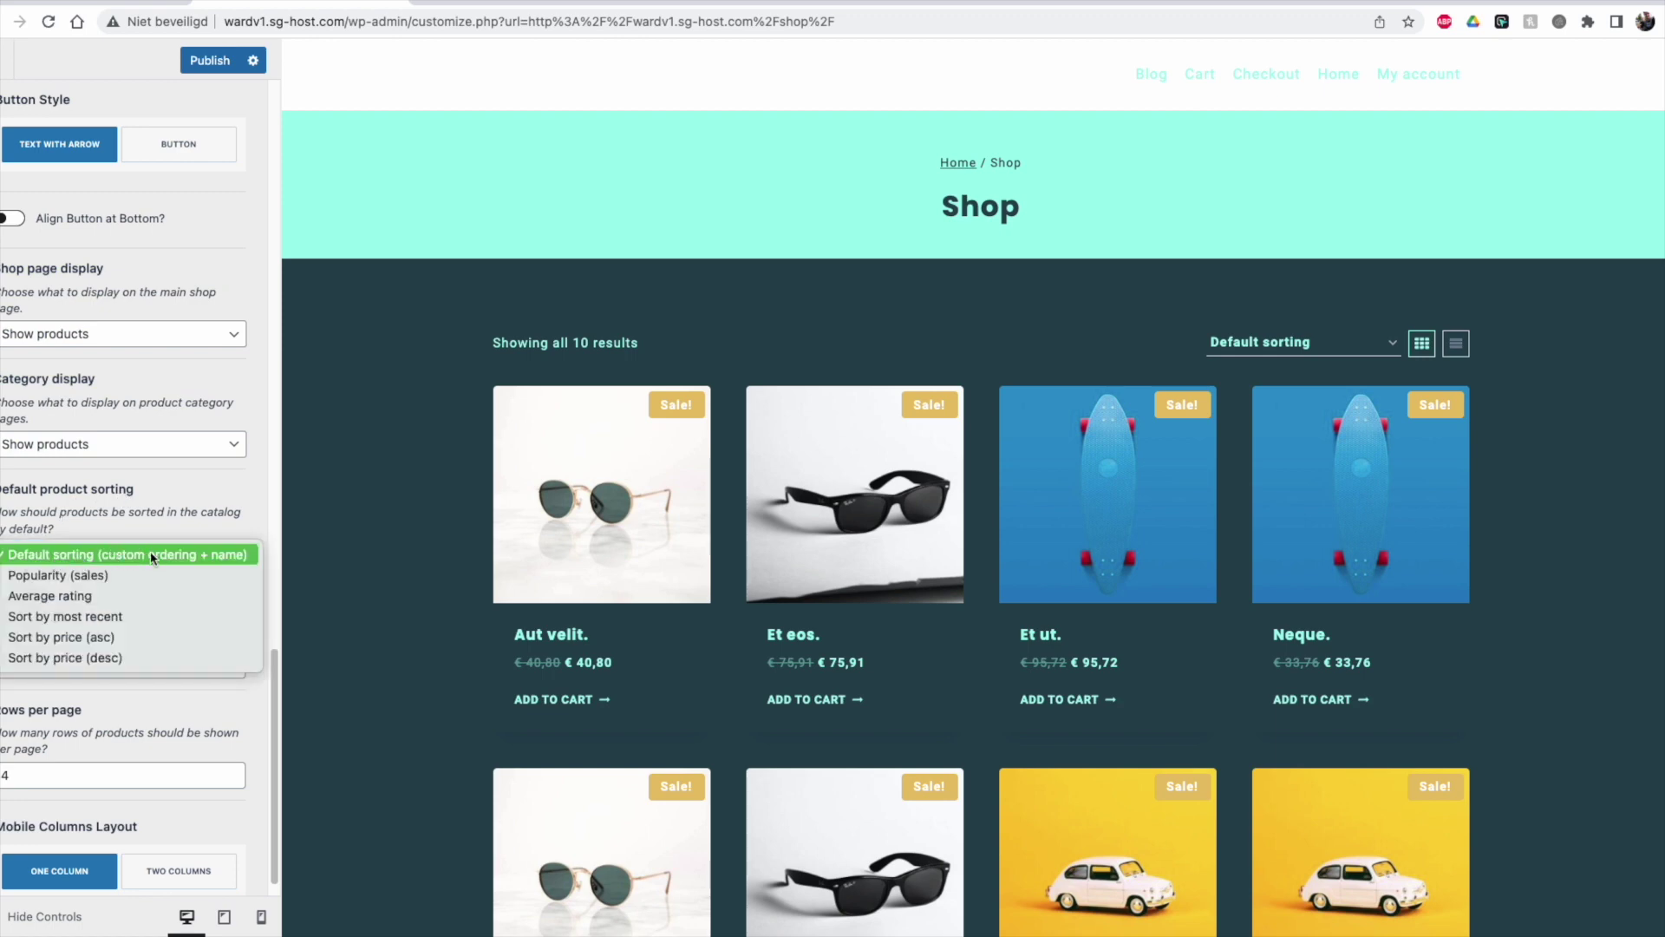
pyautogui.click(104, 578)
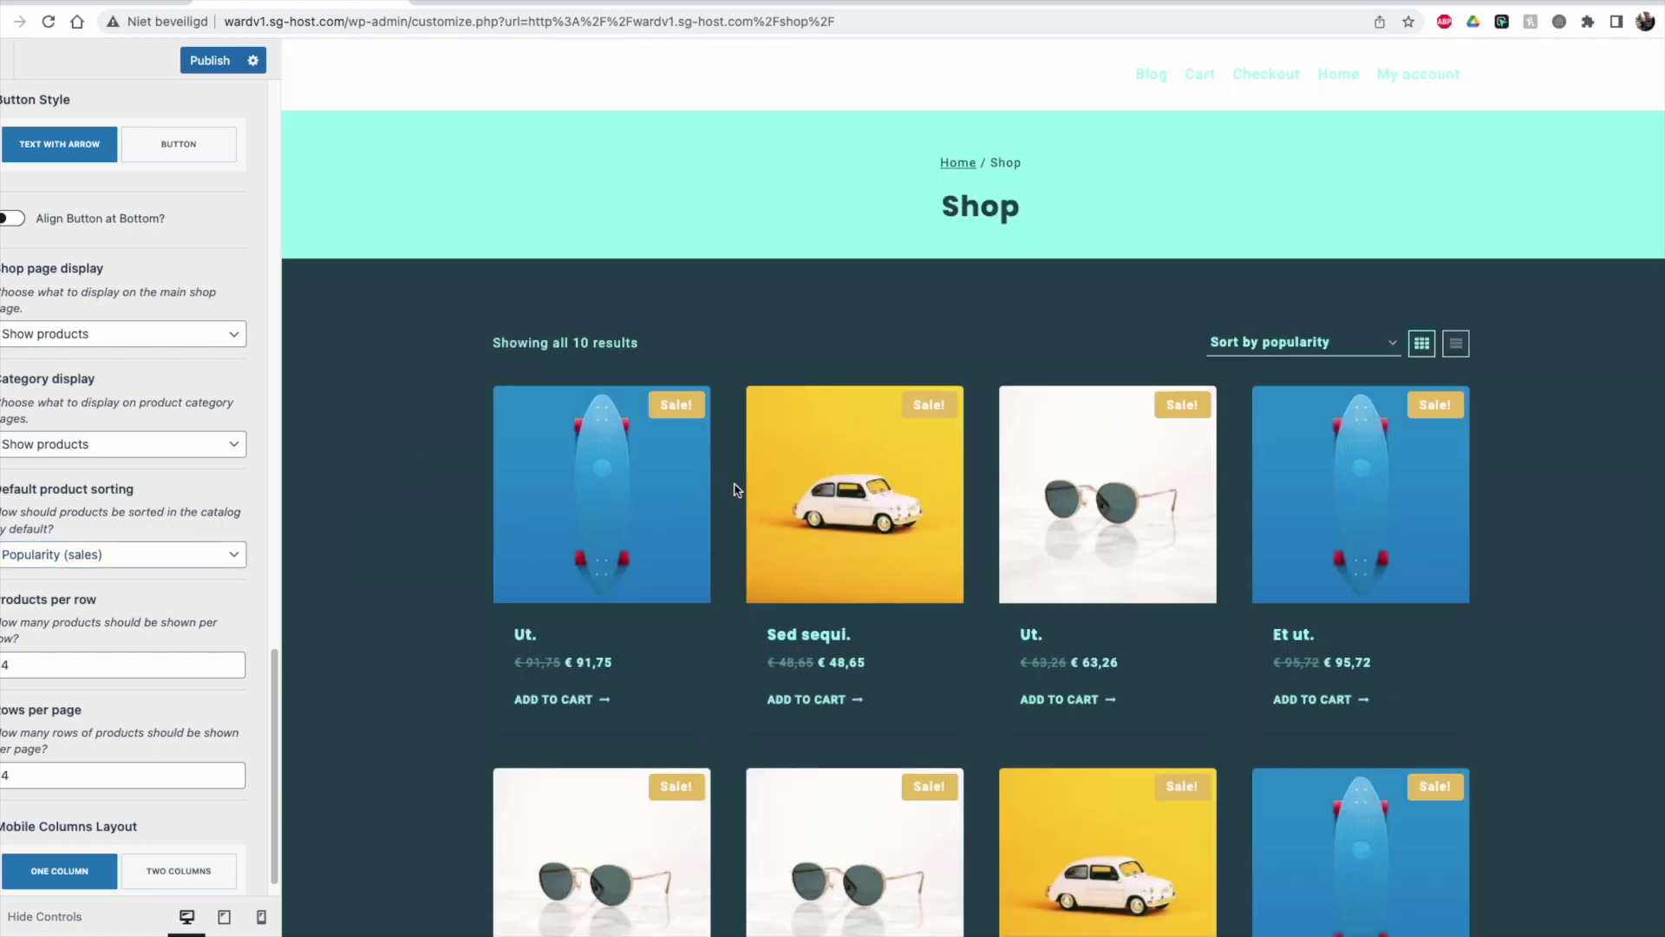
pyautogui.click(1306, 353)
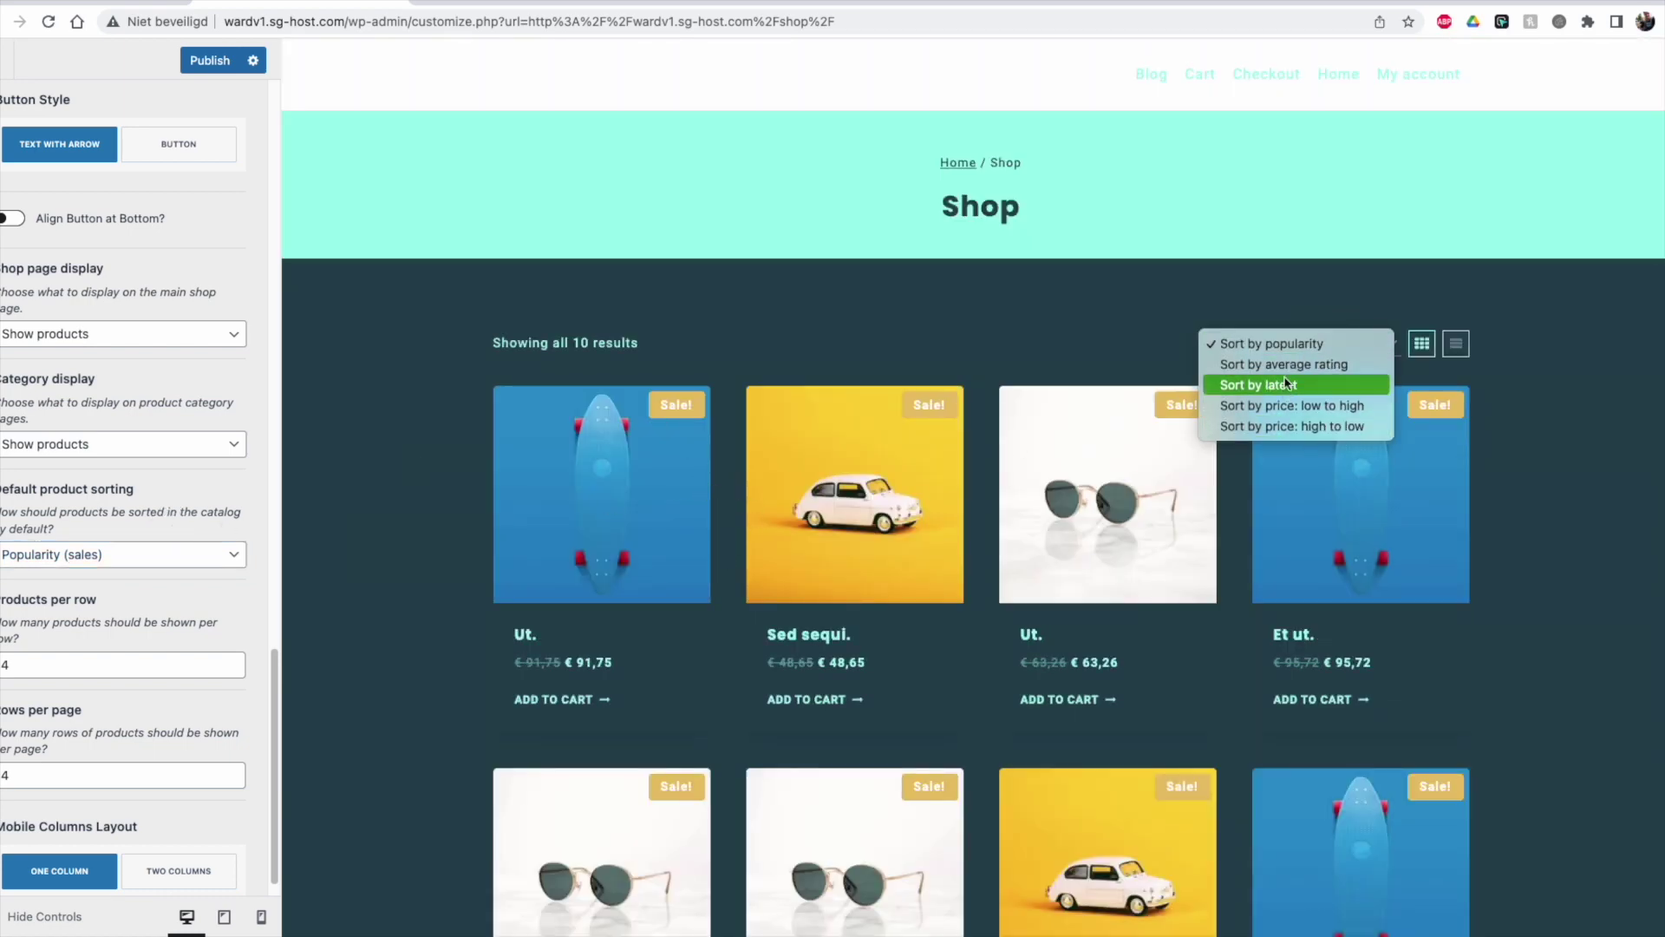
pyautogui.click(1138, 349)
pyautogui.click(1230, 357)
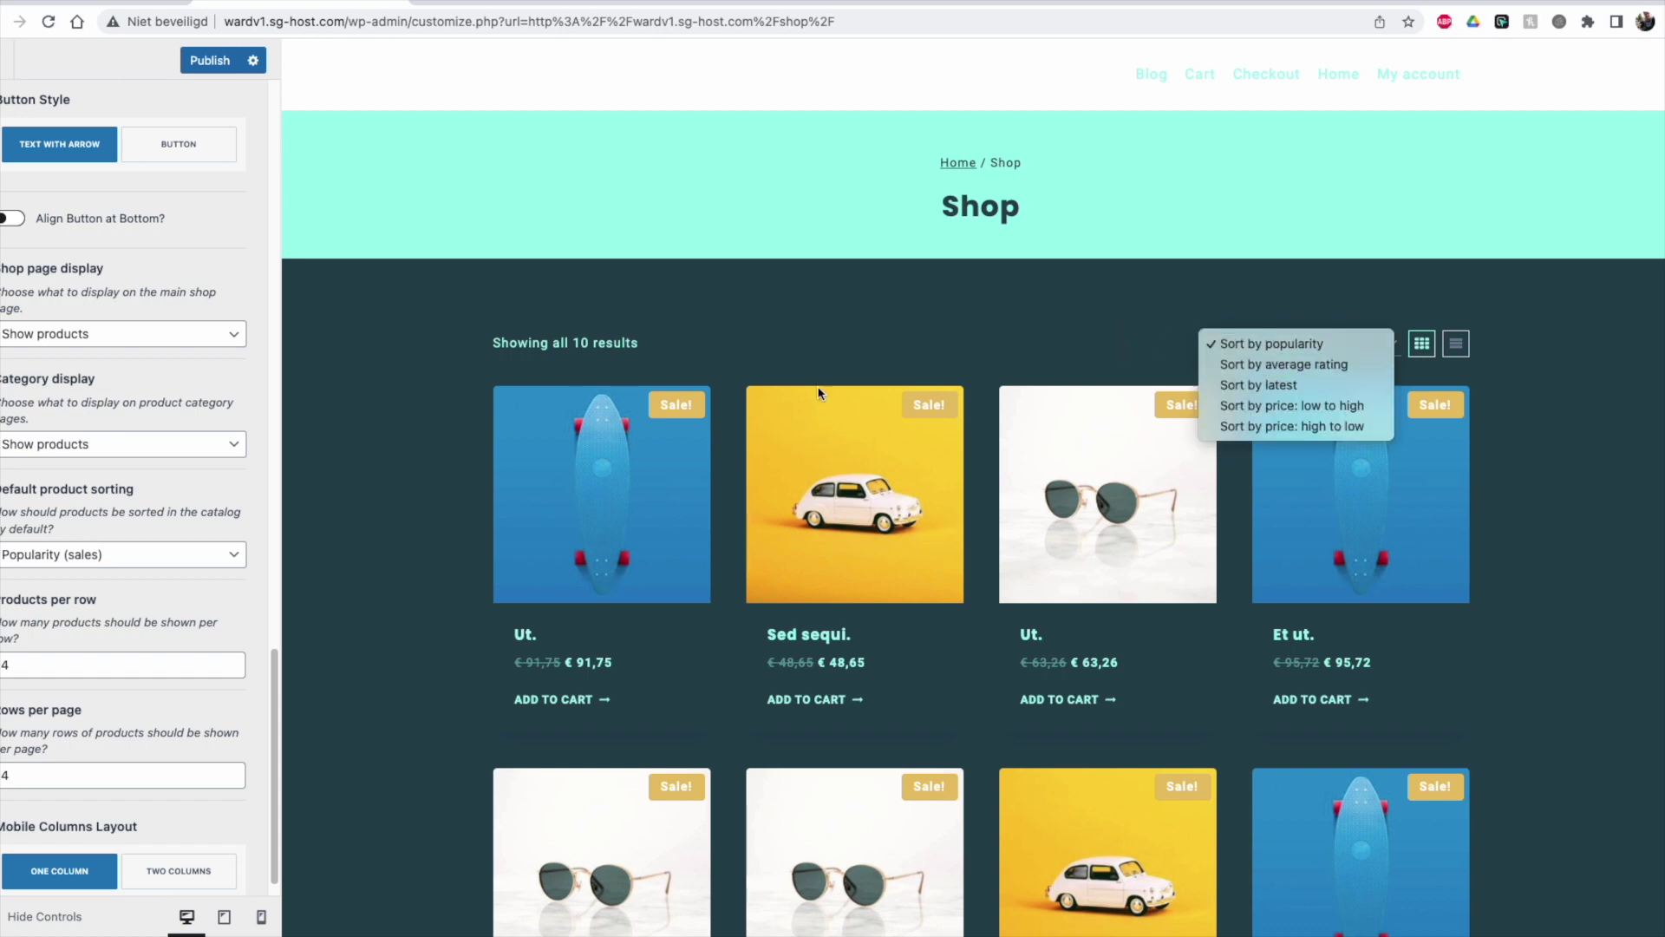
pyautogui.click(148, 555)
pyautogui.click(111, 532)
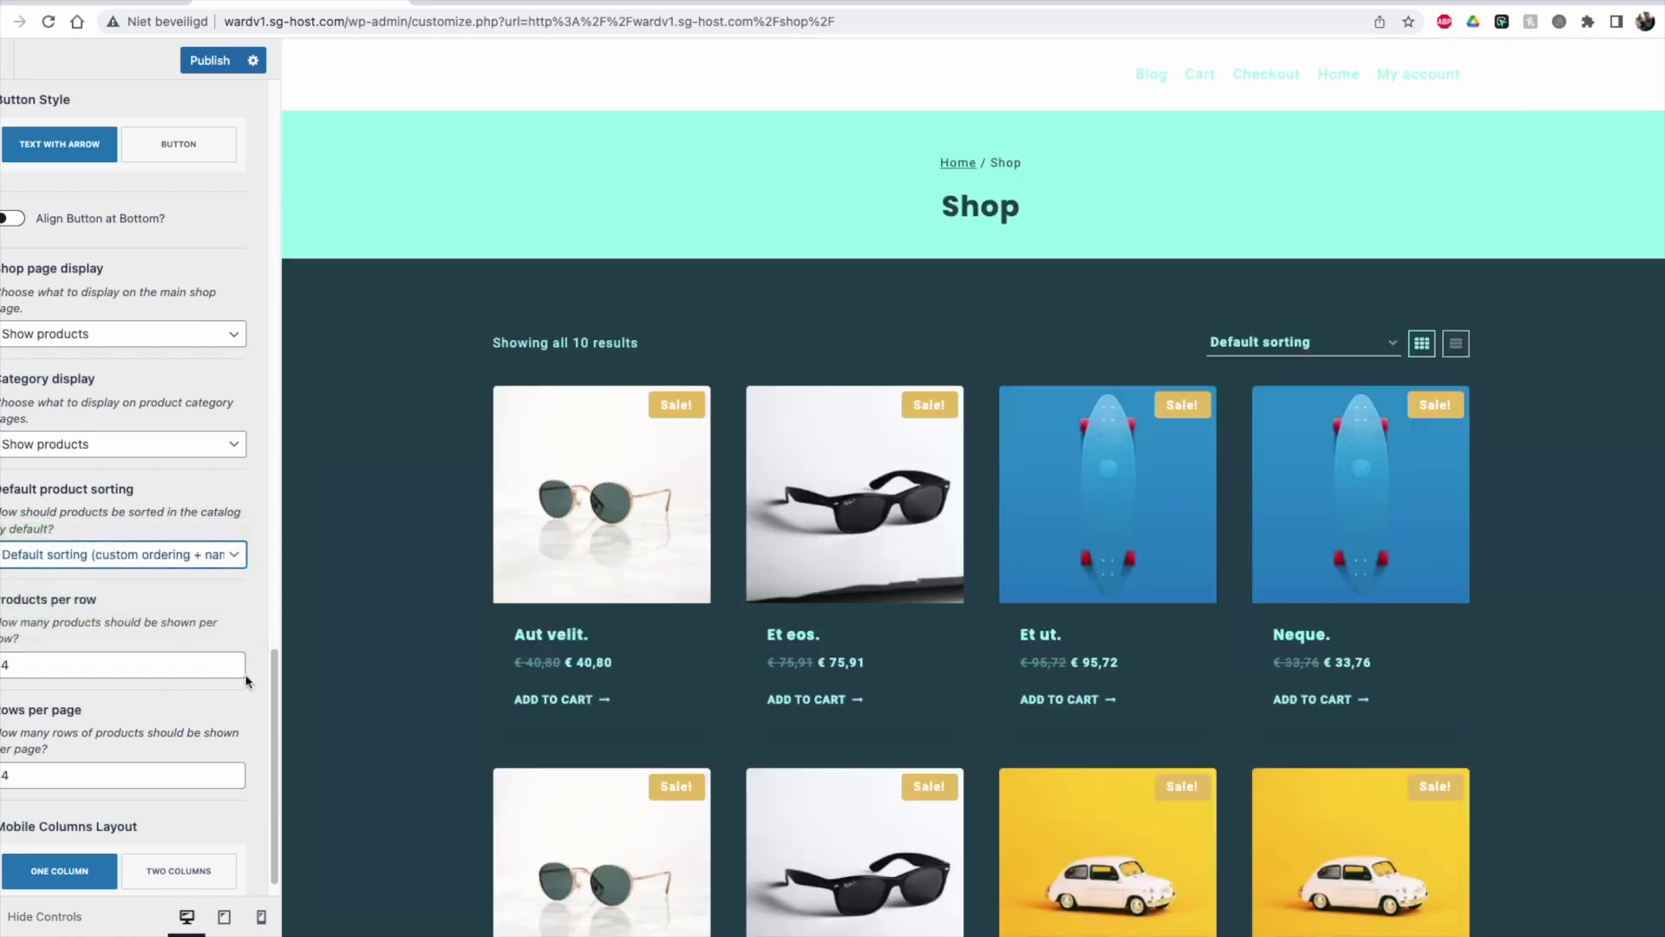
# Step: Try 3 products per row and a two-column mobile layout, restoring 4 per row and one column
pyautogui.click(231, 670)
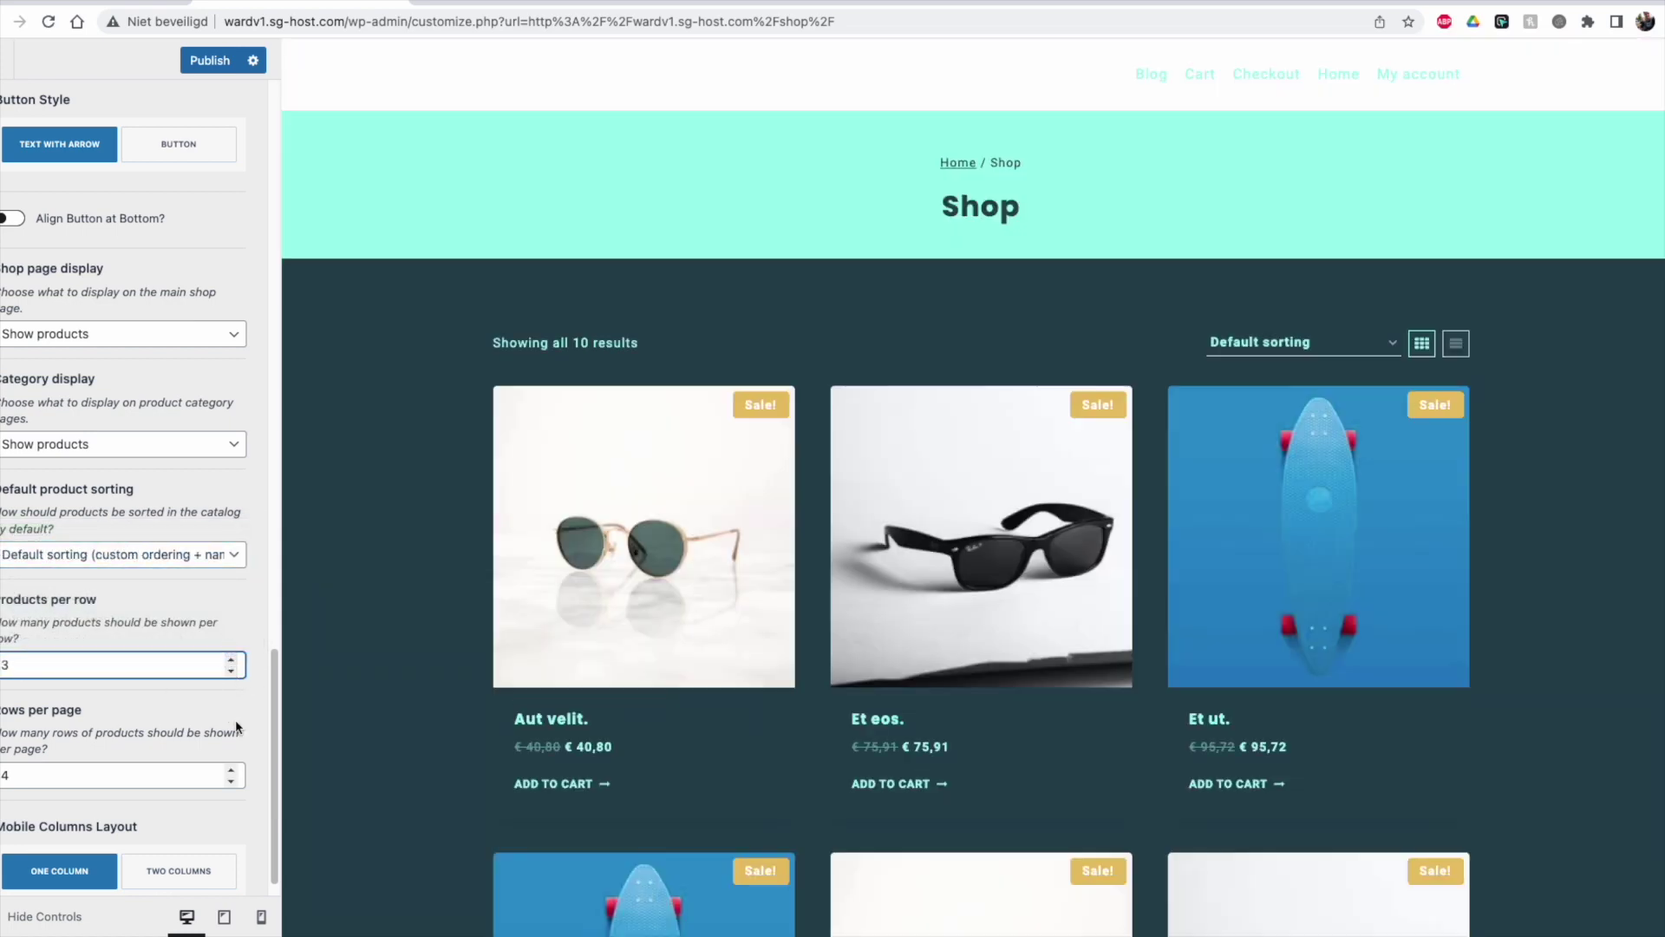
pyautogui.click(230, 661)
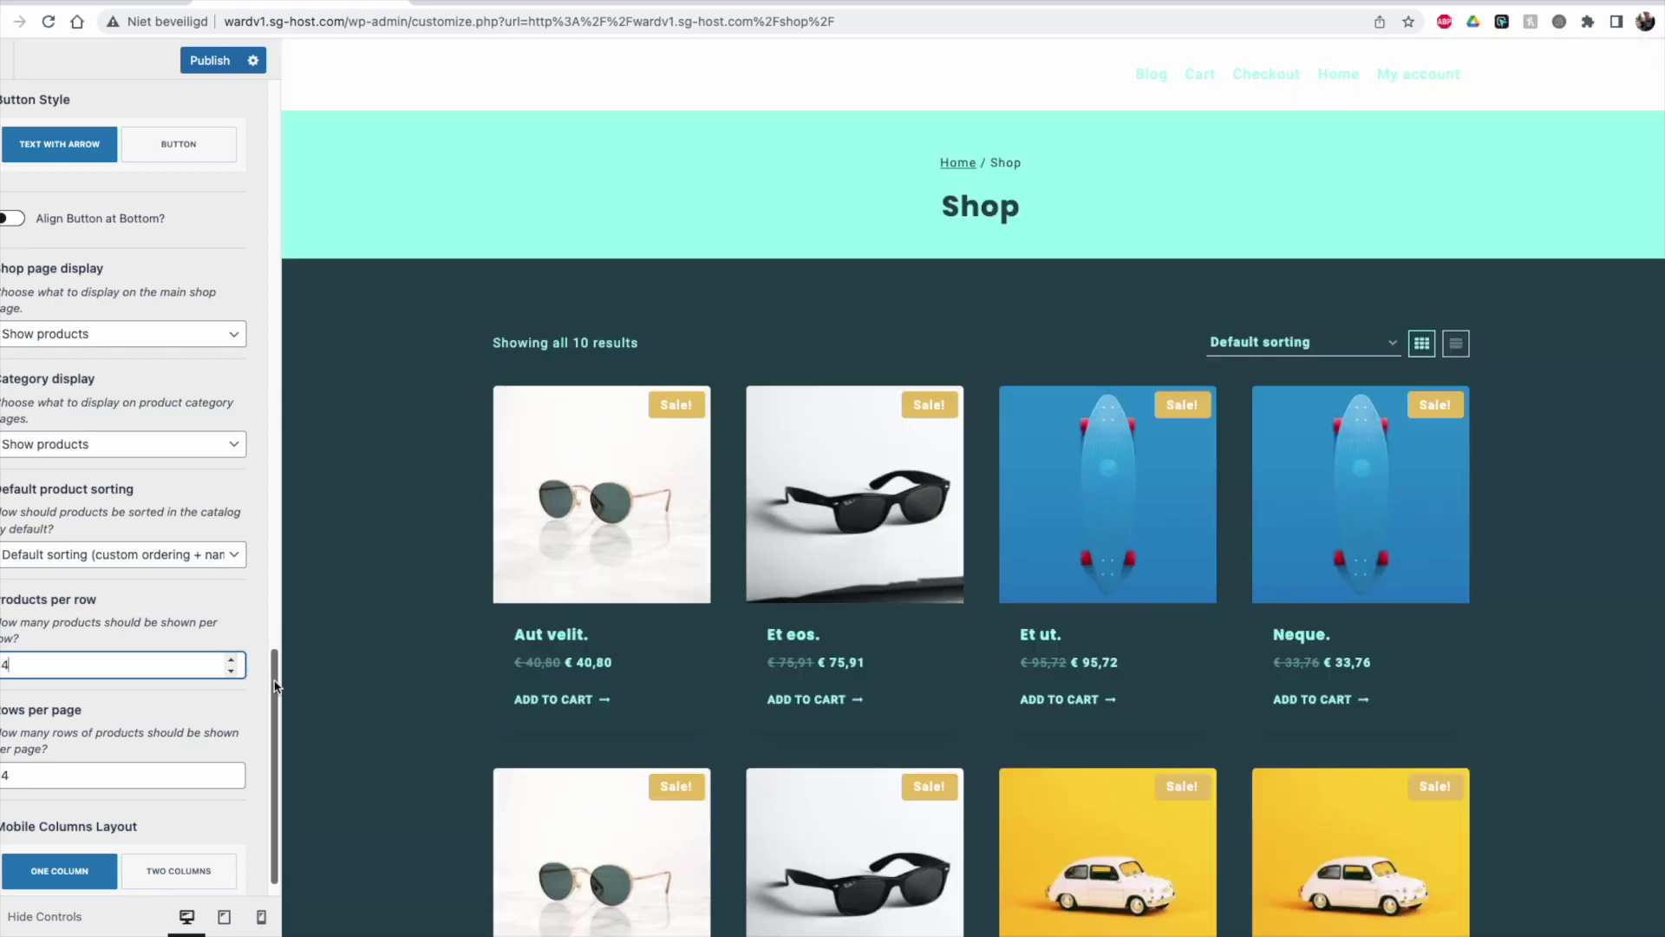
pyautogui.moveTo(274, 732); pyautogui.dragTo(276, 742)
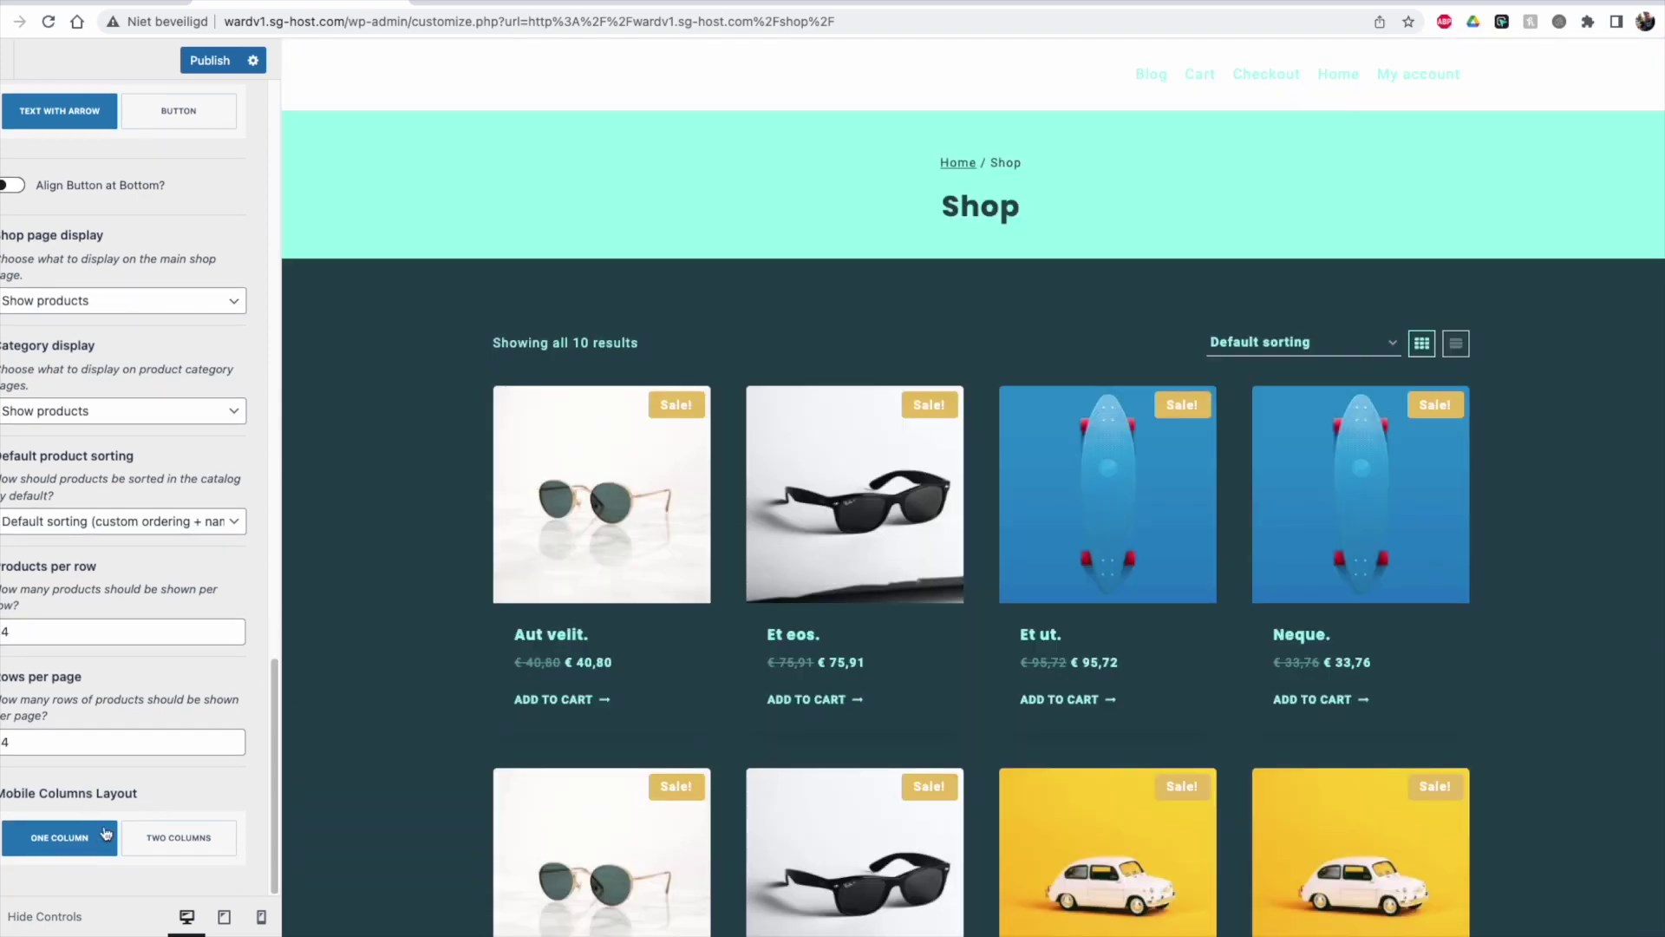
pyautogui.click(258, 917)
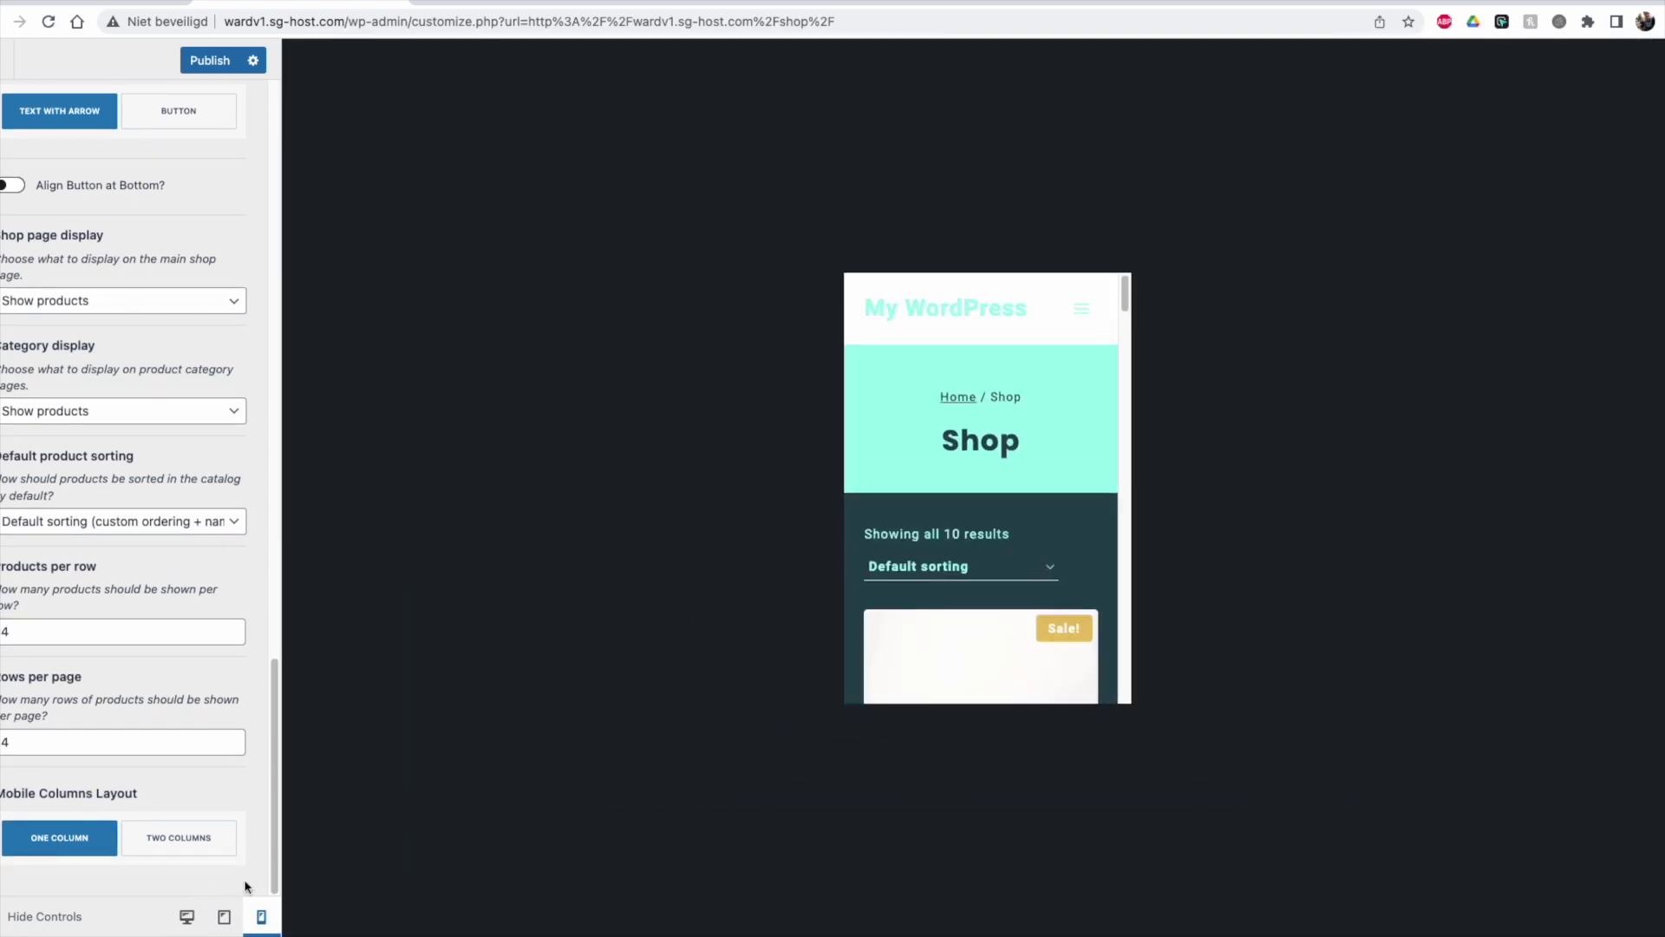
pyautogui.click(179, 837)
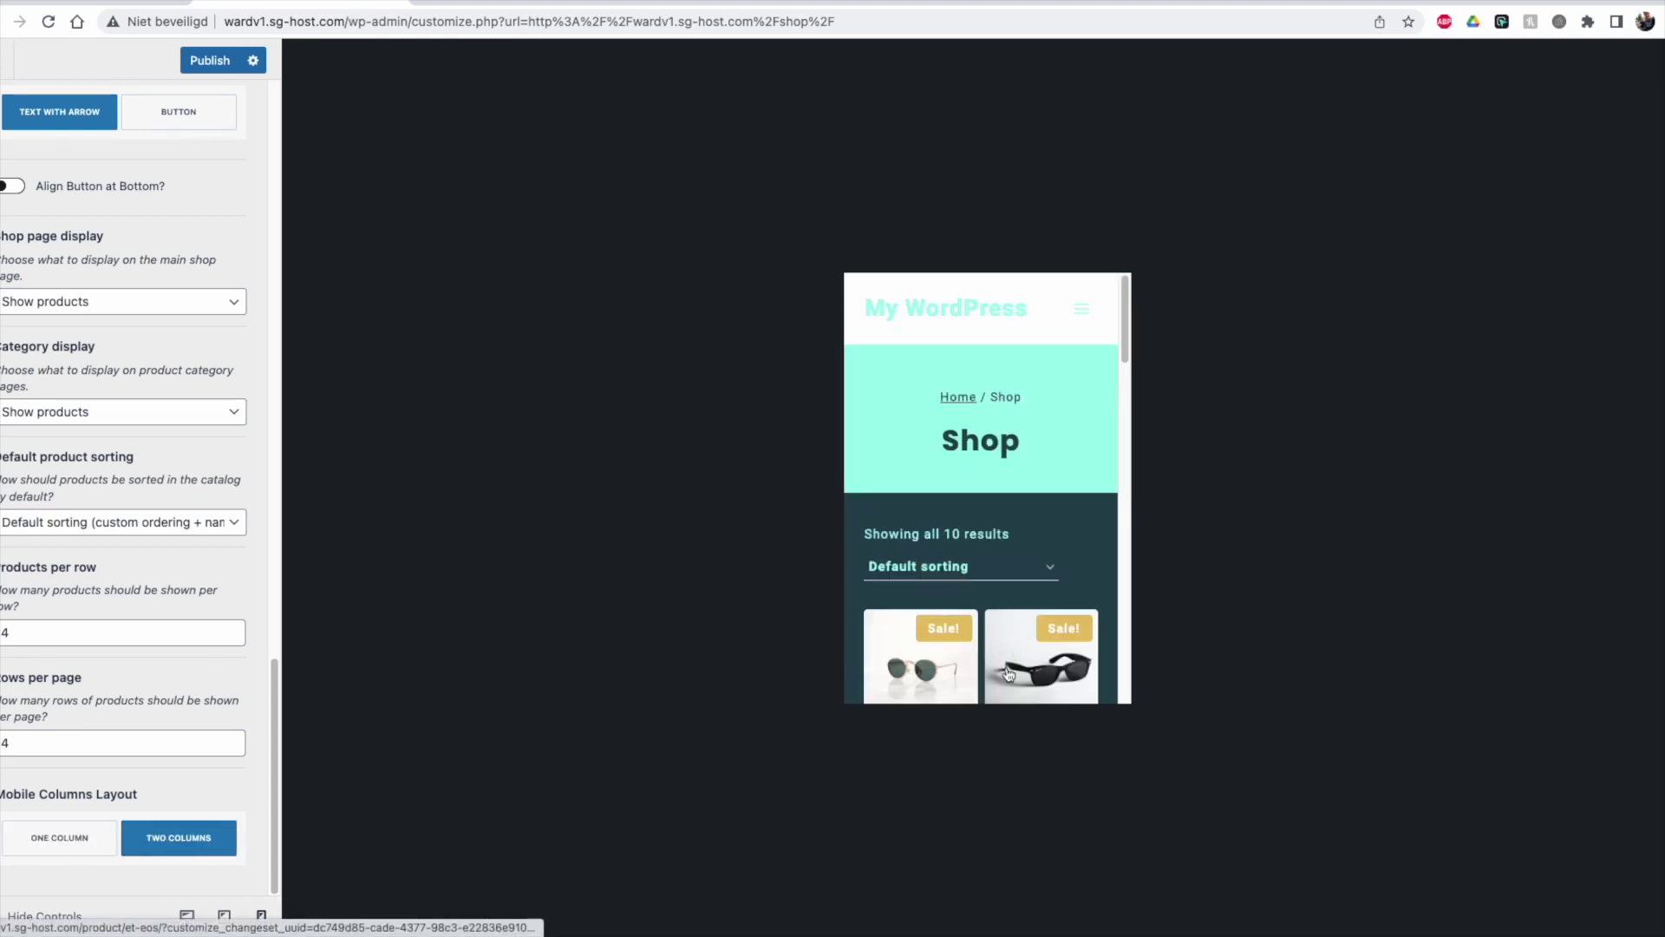
pyautogui.click(100, 836)
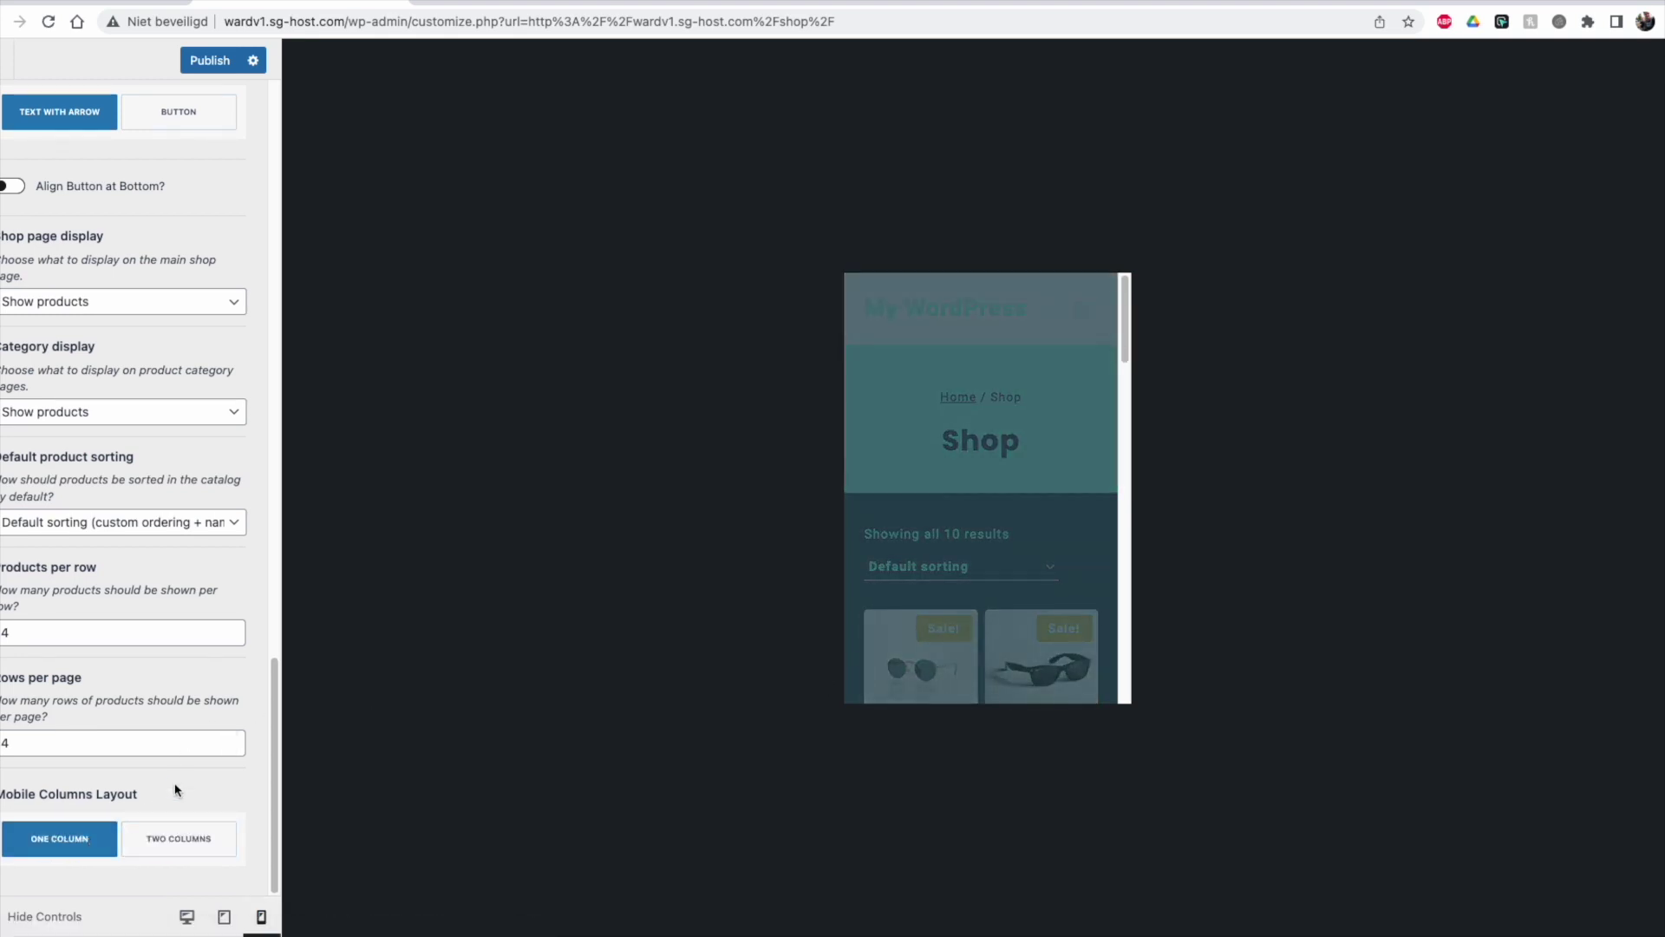
pyautogui.click(186, 916)
# Step: In the Product Catalog design settings, set the product archive title font color to the orange palette color F4A261
pyautogui.scroll(-3, 702, 633)
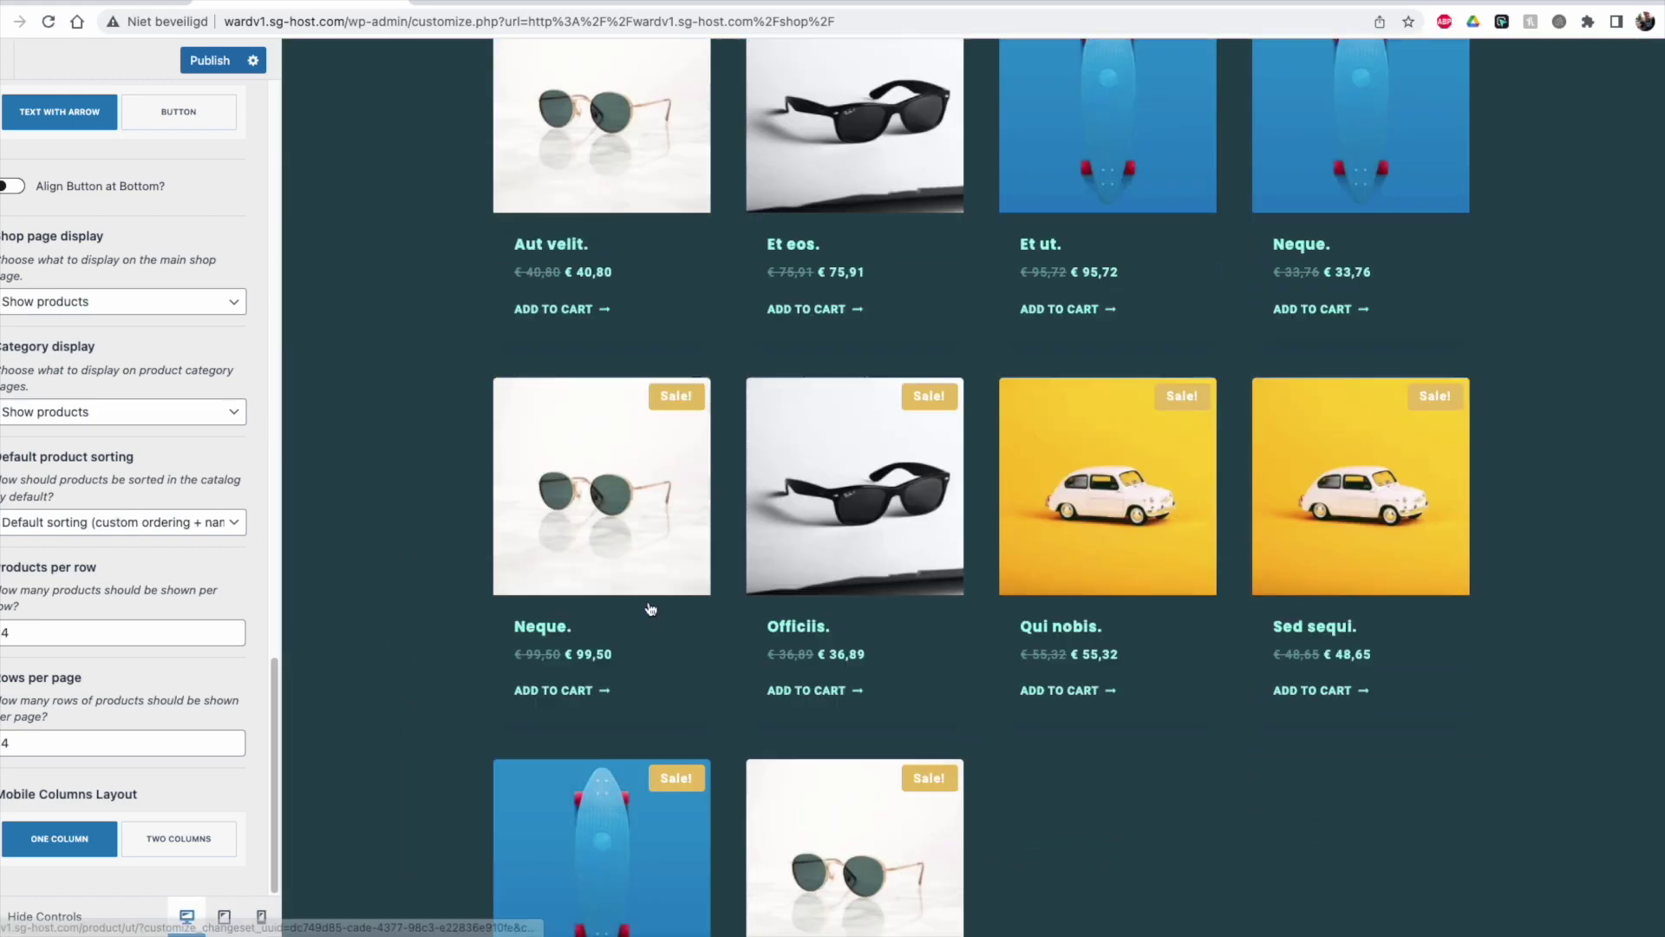
pyautogui.scroll(3, 651, 605)
pyautogui.scroll(15, 163, 527)
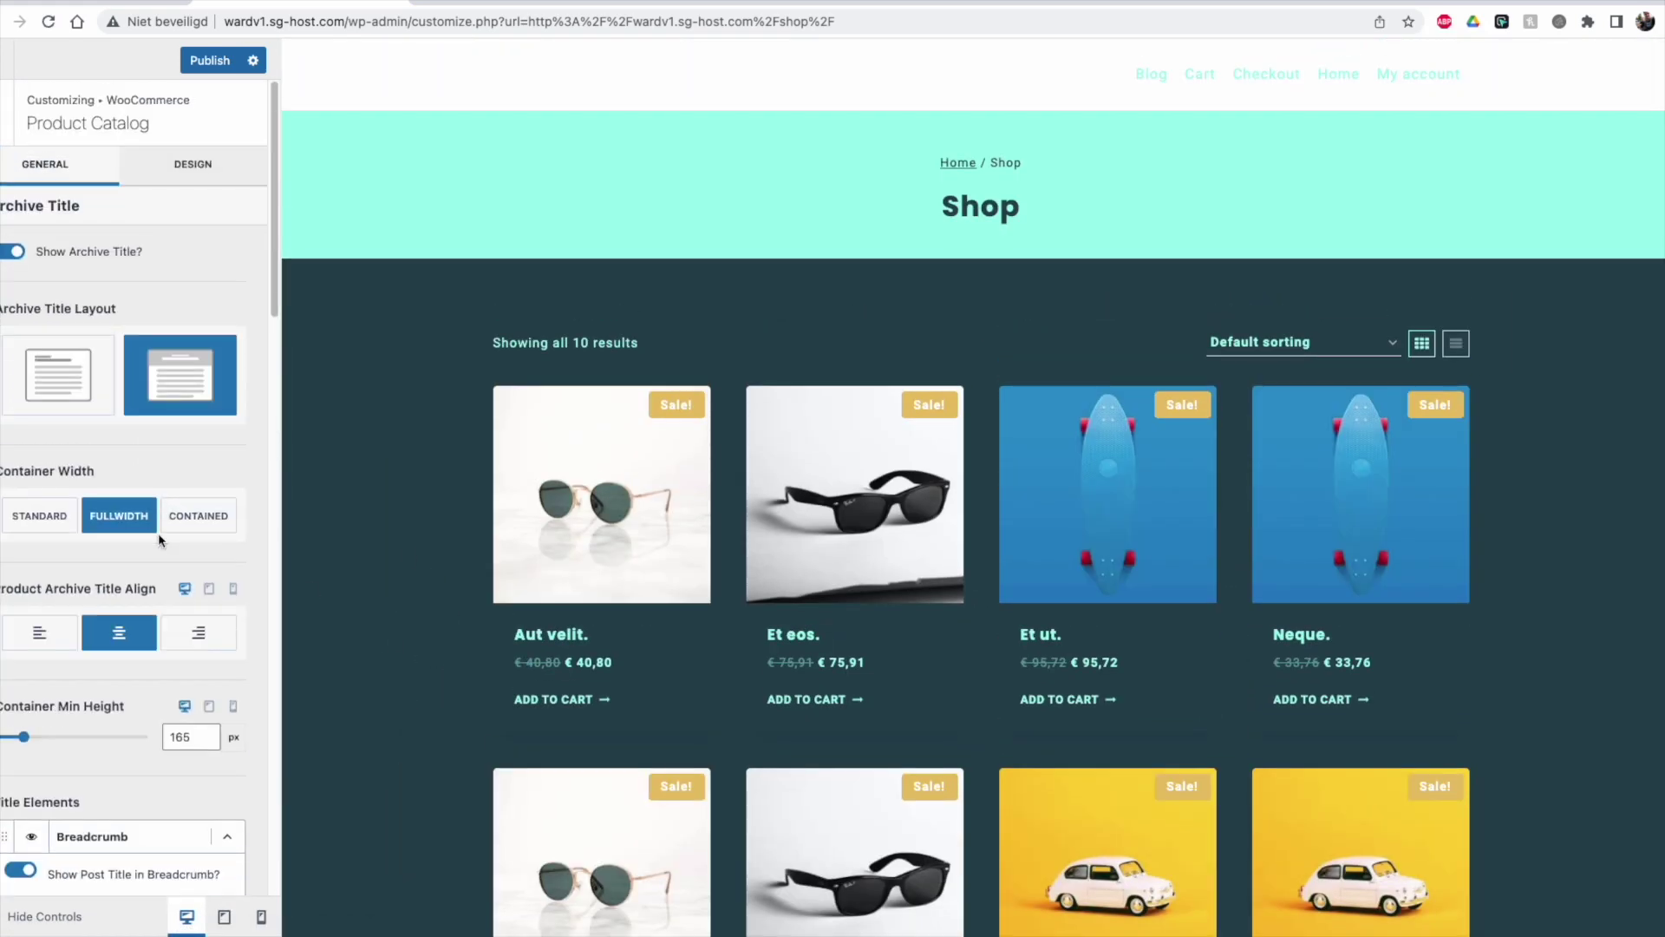
pyautogui.click(208, 170)
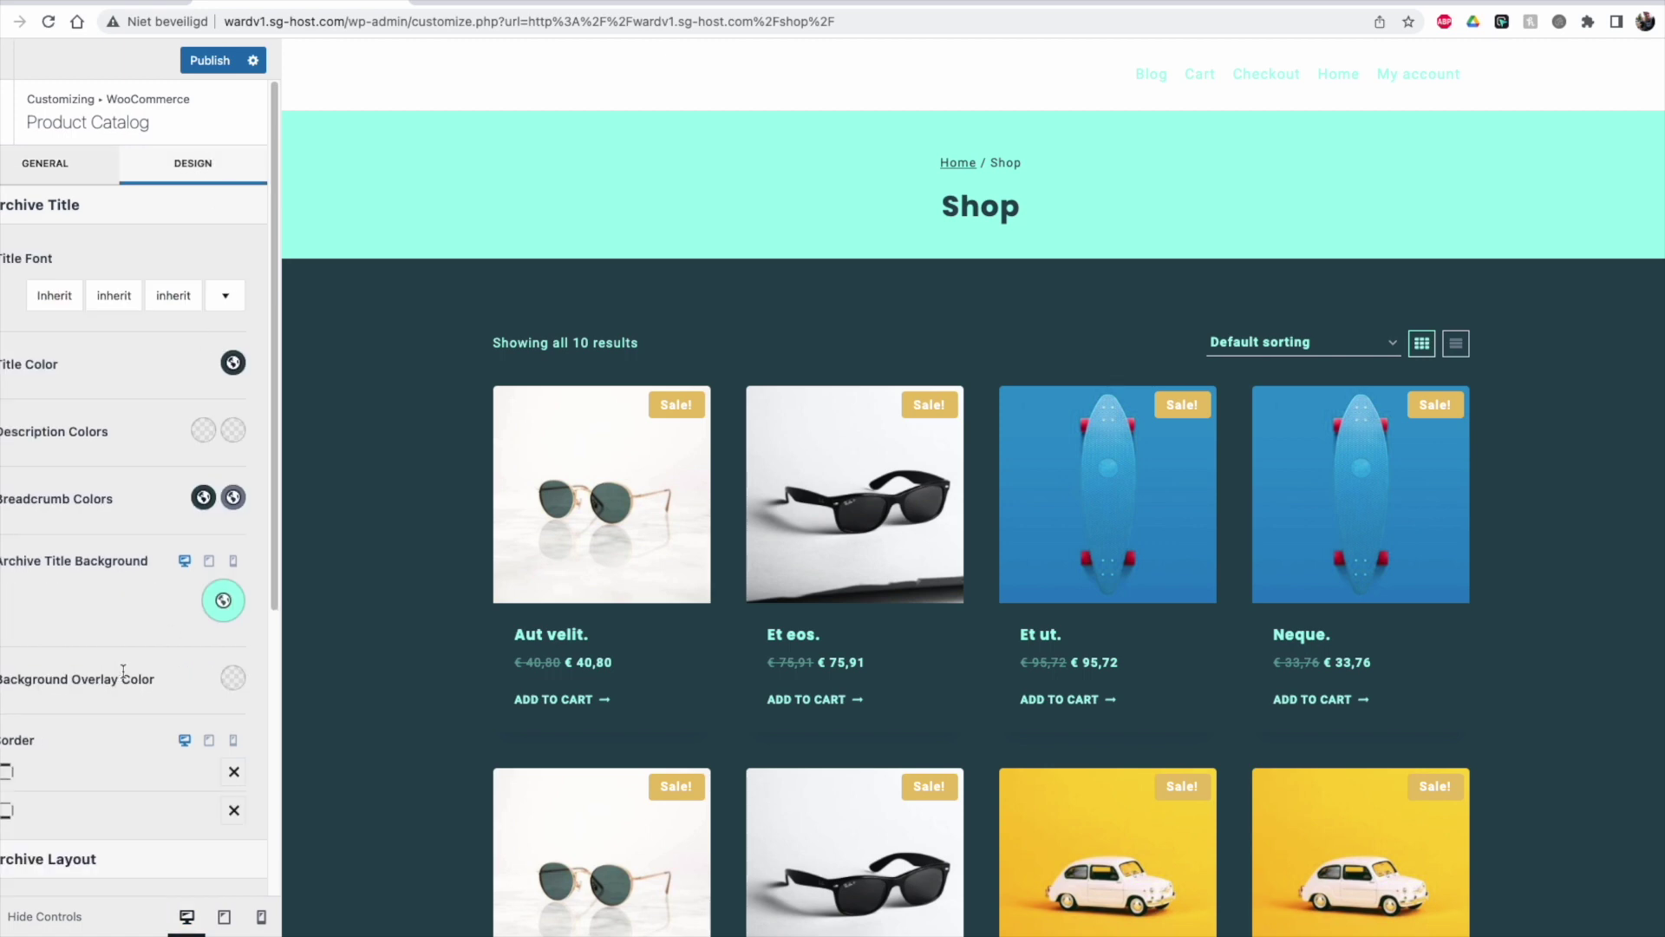
pyautogui.scroll(-5, 123, 670)
pyautogui.scroll(-1, 123, 675)
pyautogui.tripleClick(144, 487)
pyautogui.click(177, 491)
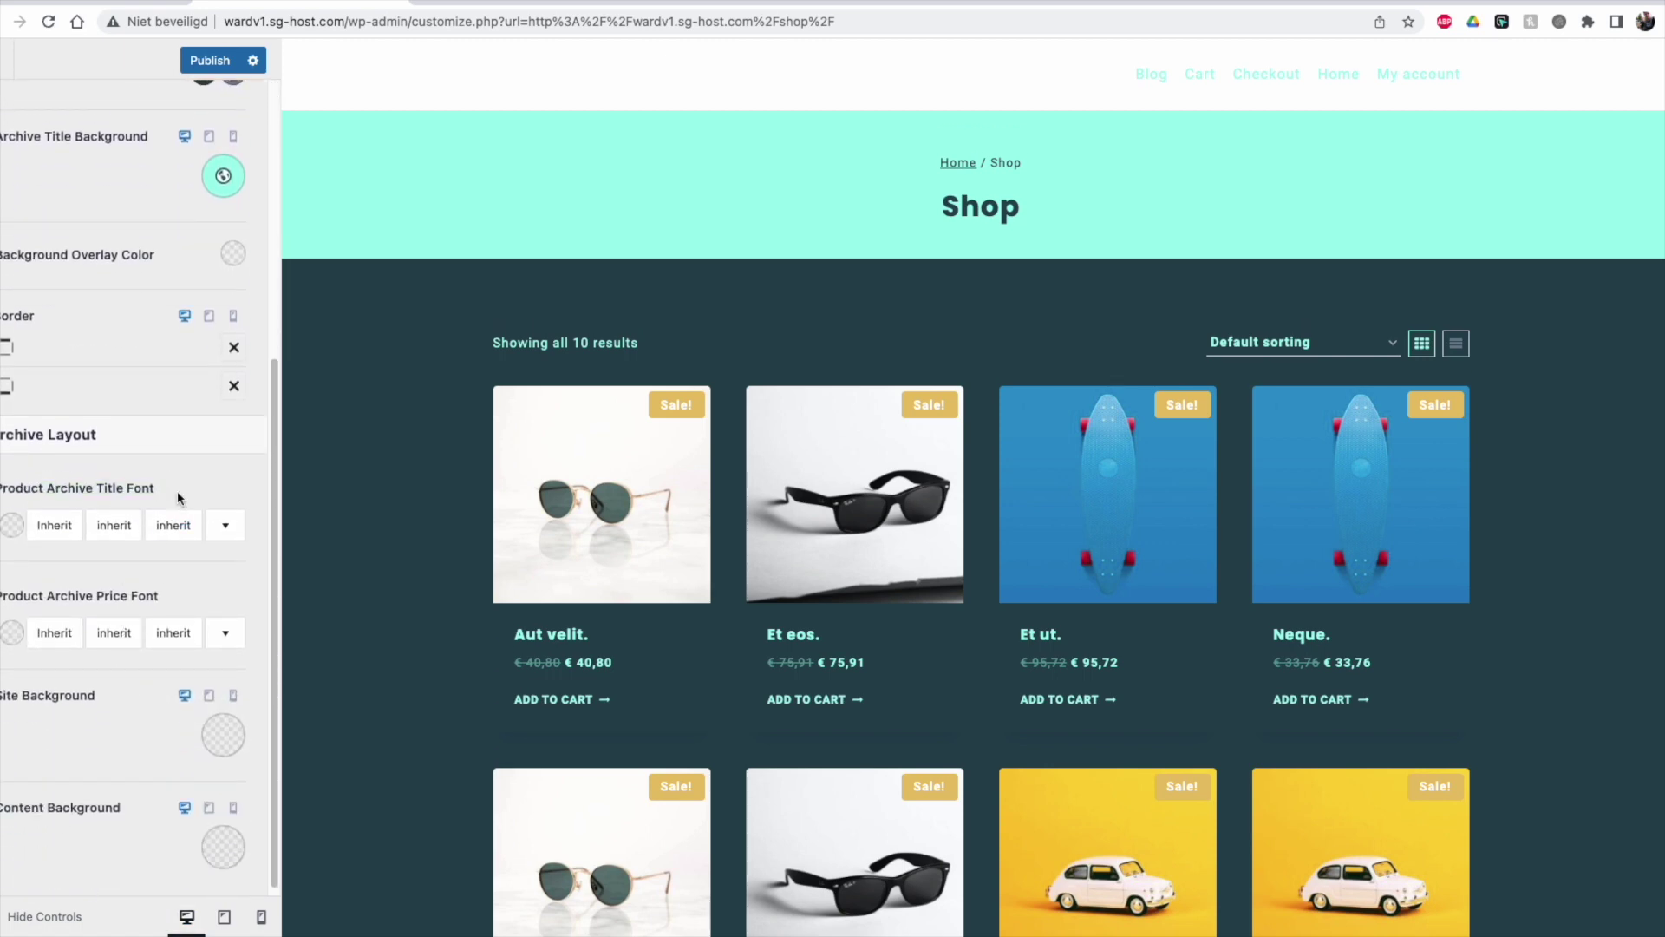
pyautogui.scroll(-1, 183, 596)
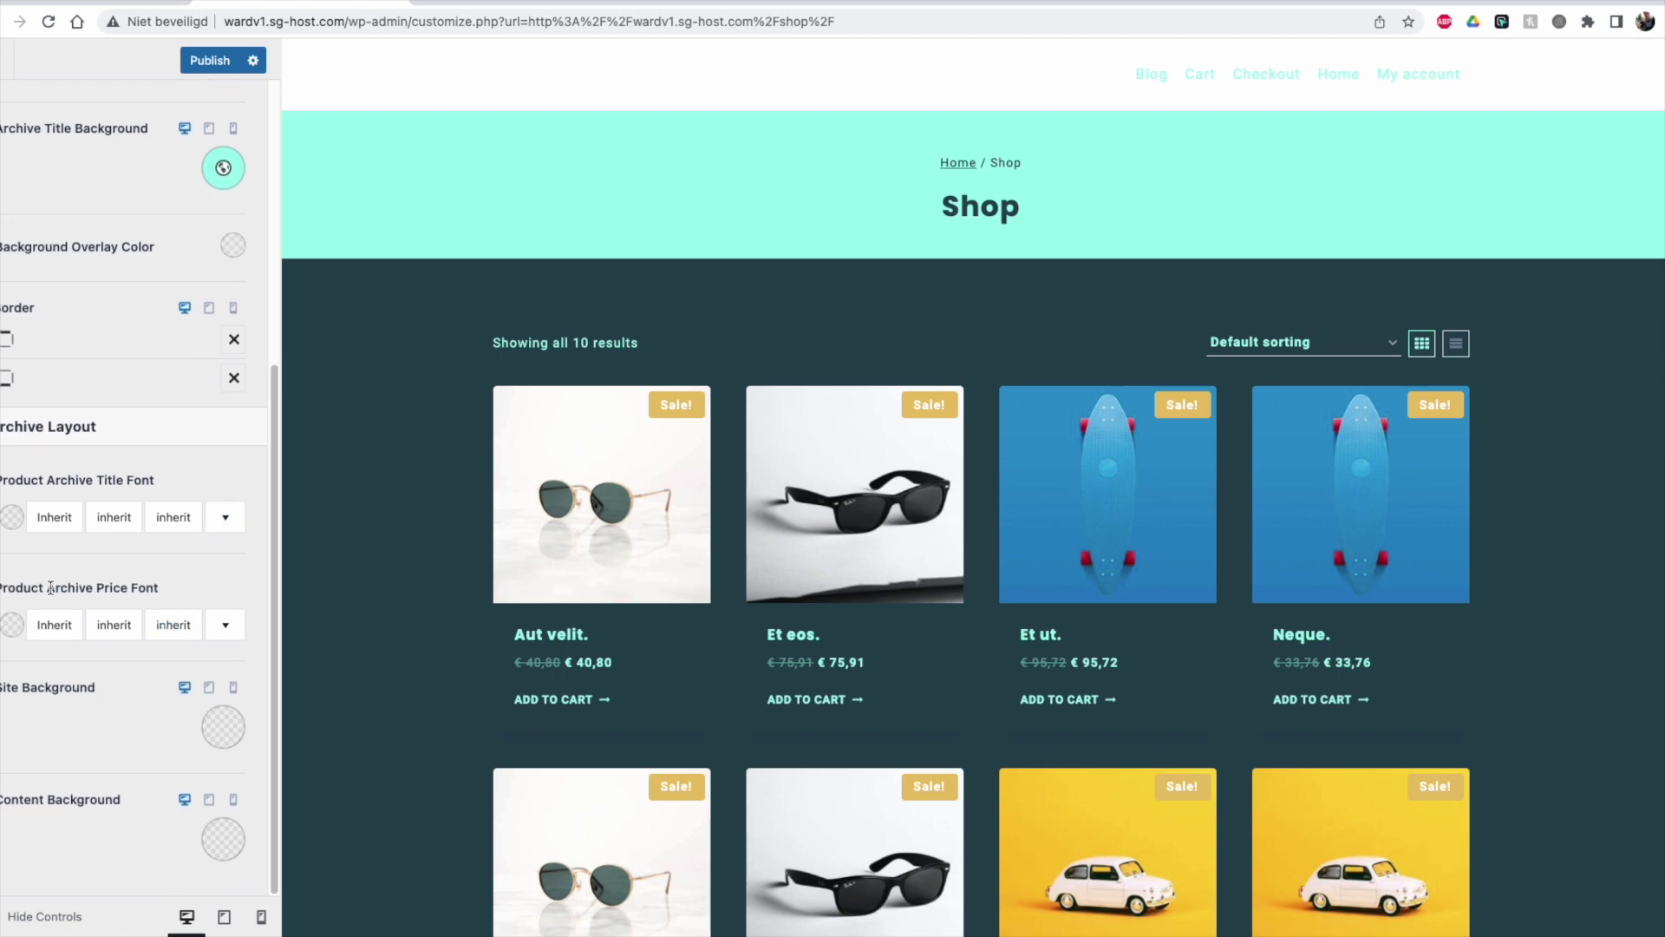
pyautogui.click(9, 525)
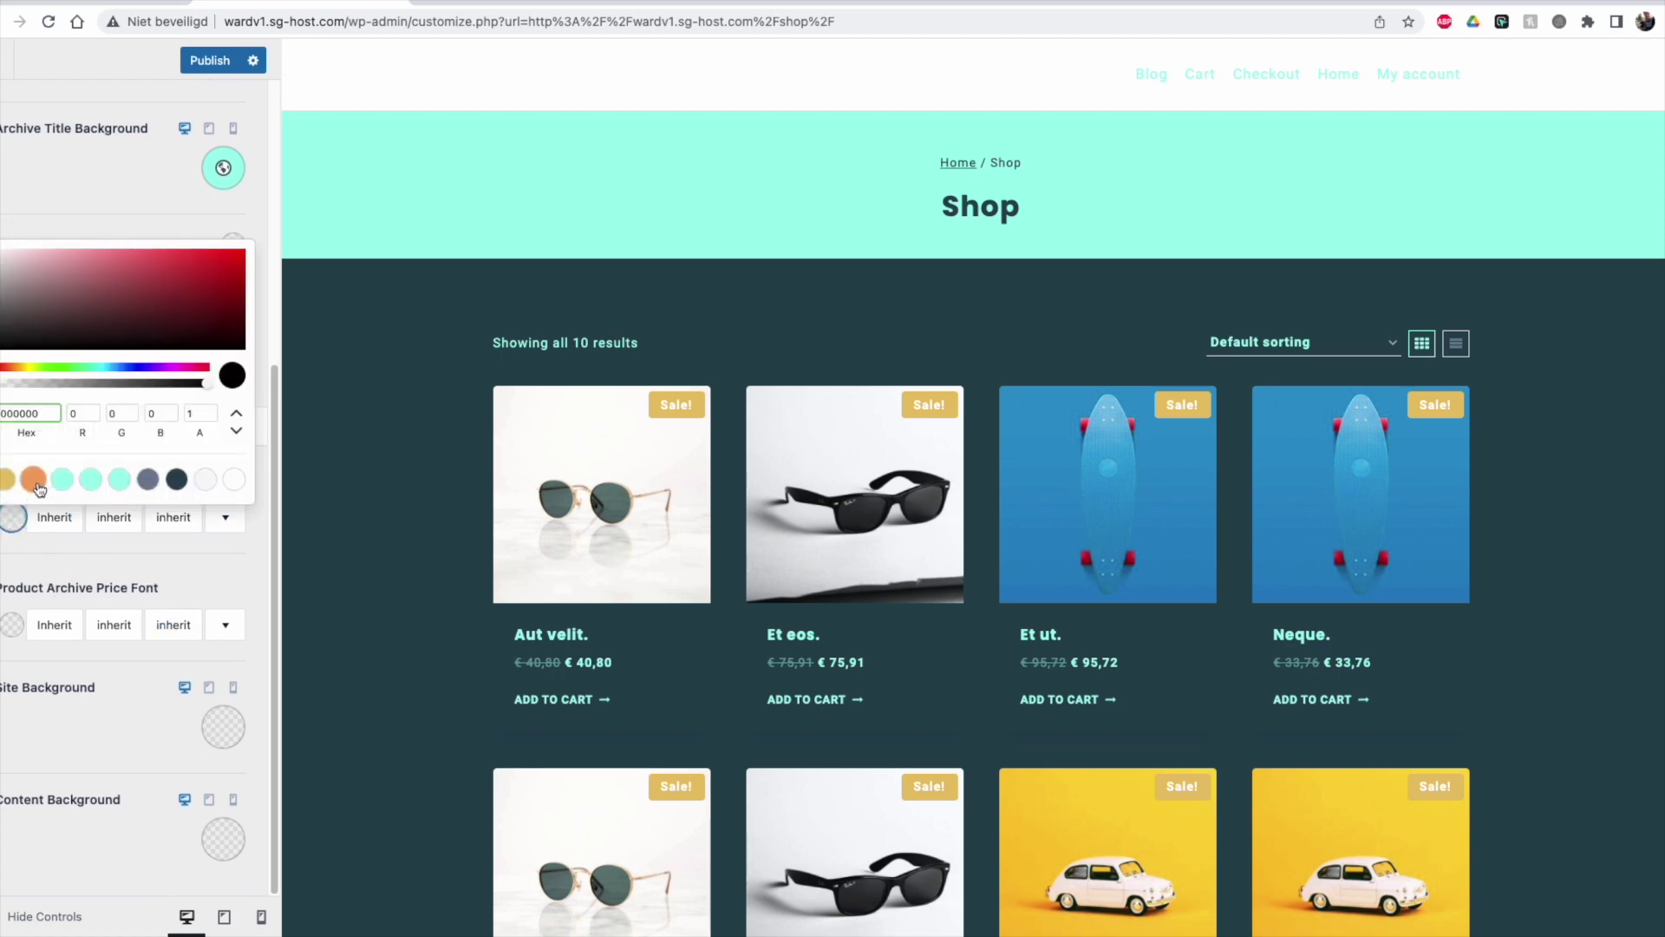
pyautogui.click(32, 479)
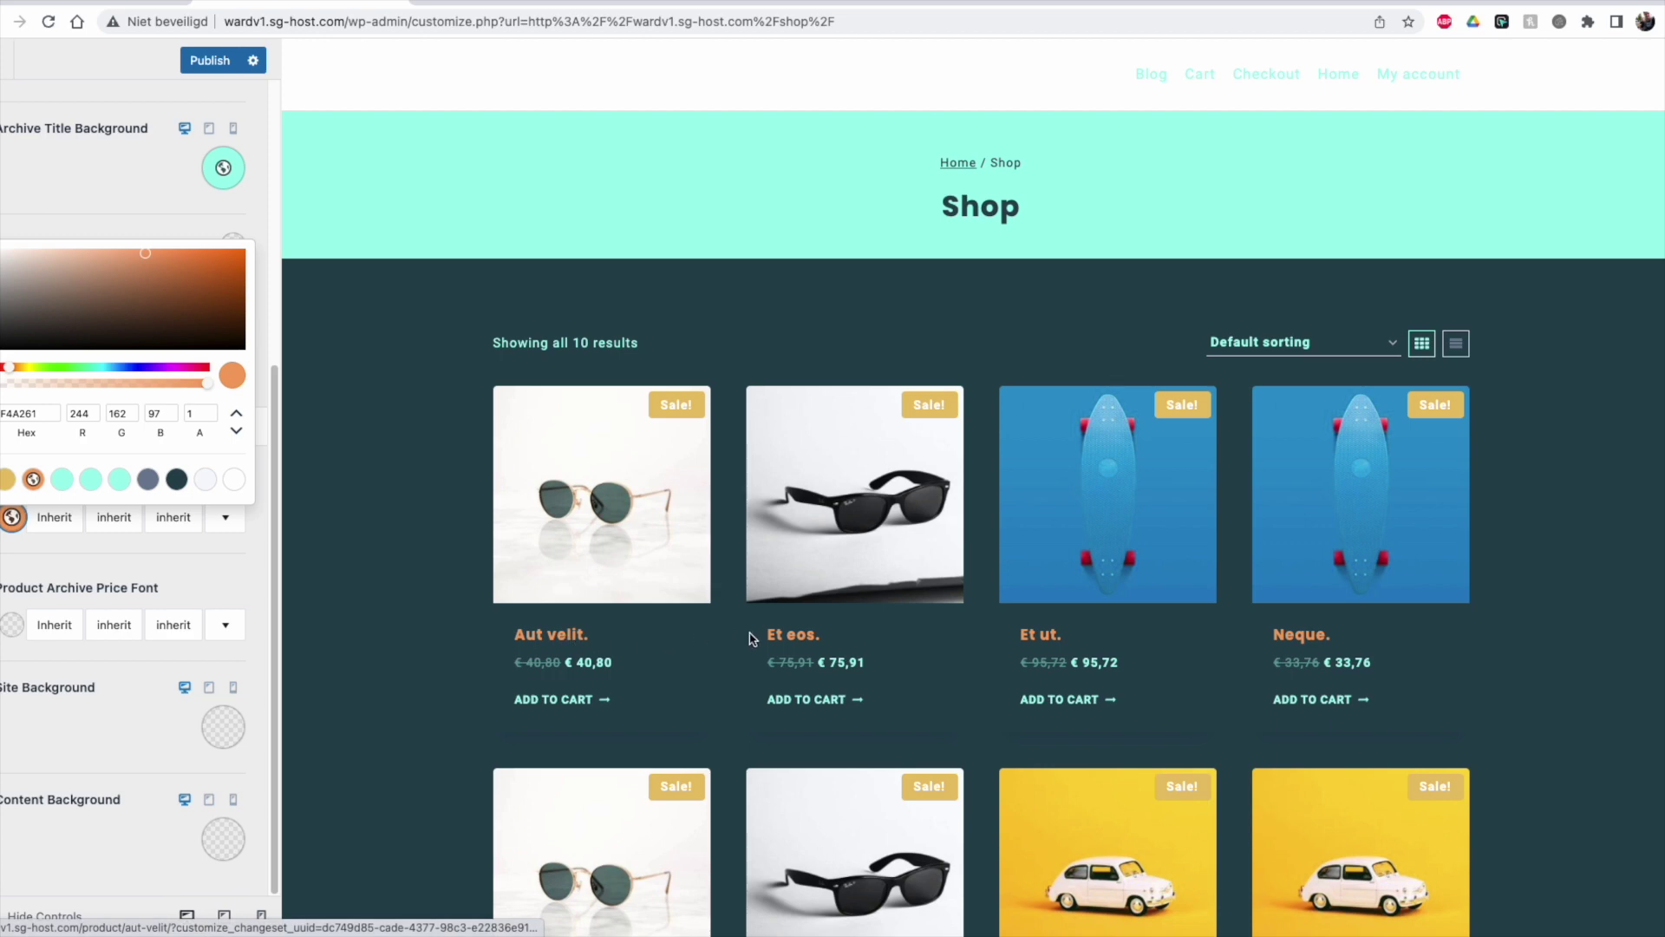
pyautogui.click(79, 518)
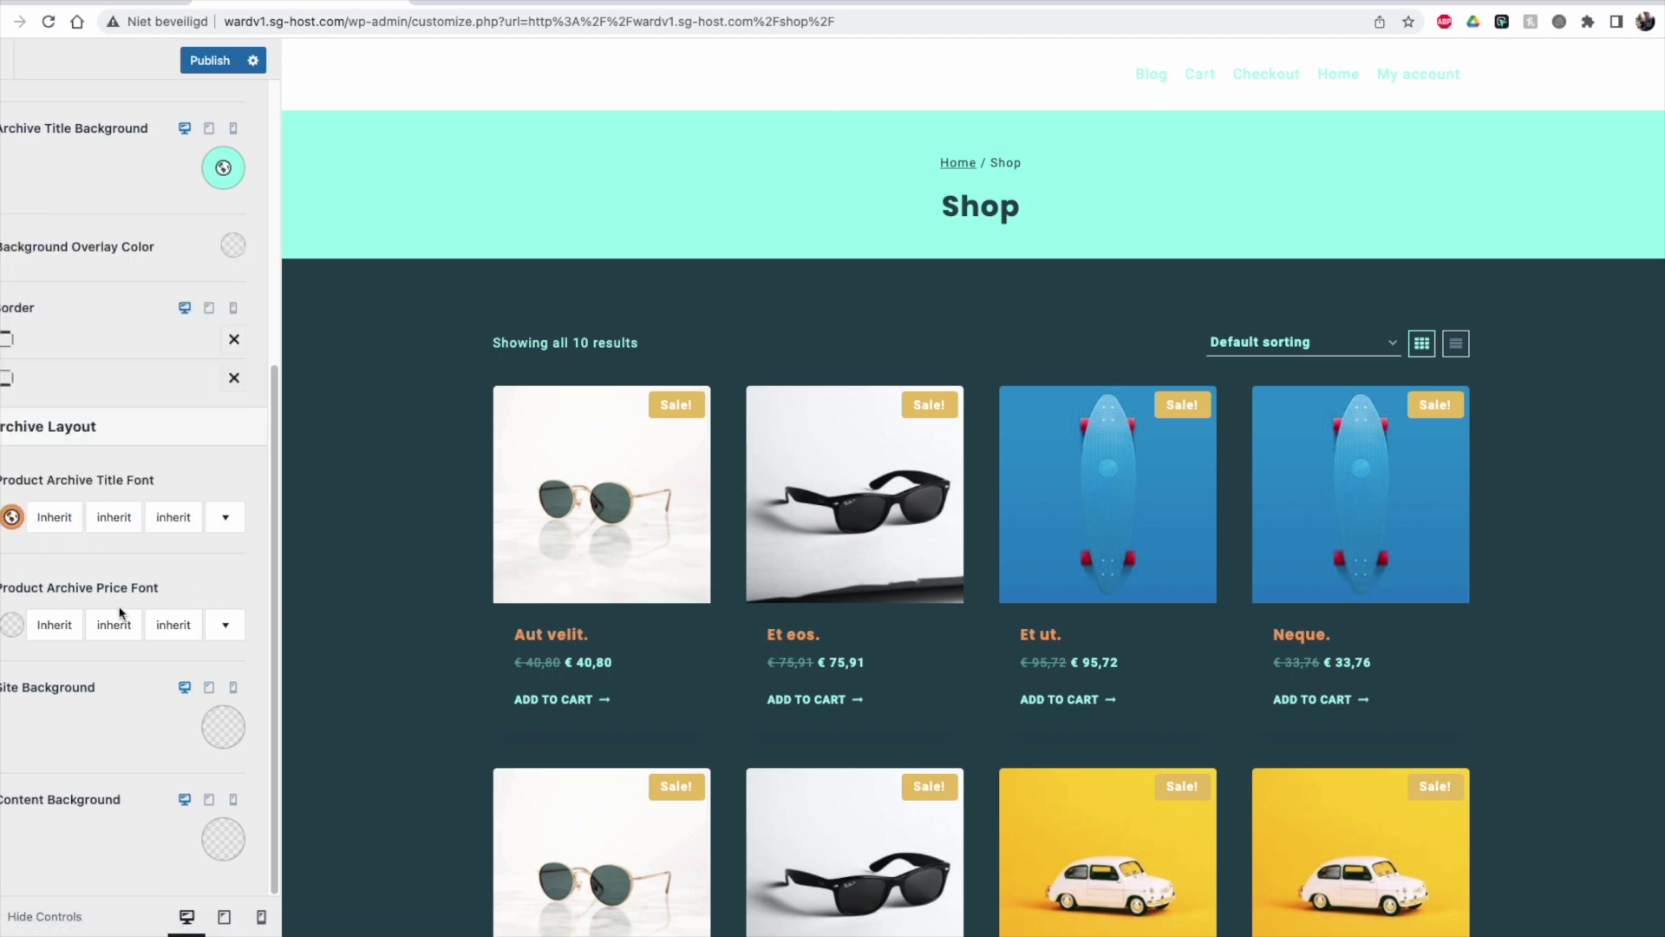
# Step: Set the product archive price font color to the gold palette color
pyautogui.click(11, 625)
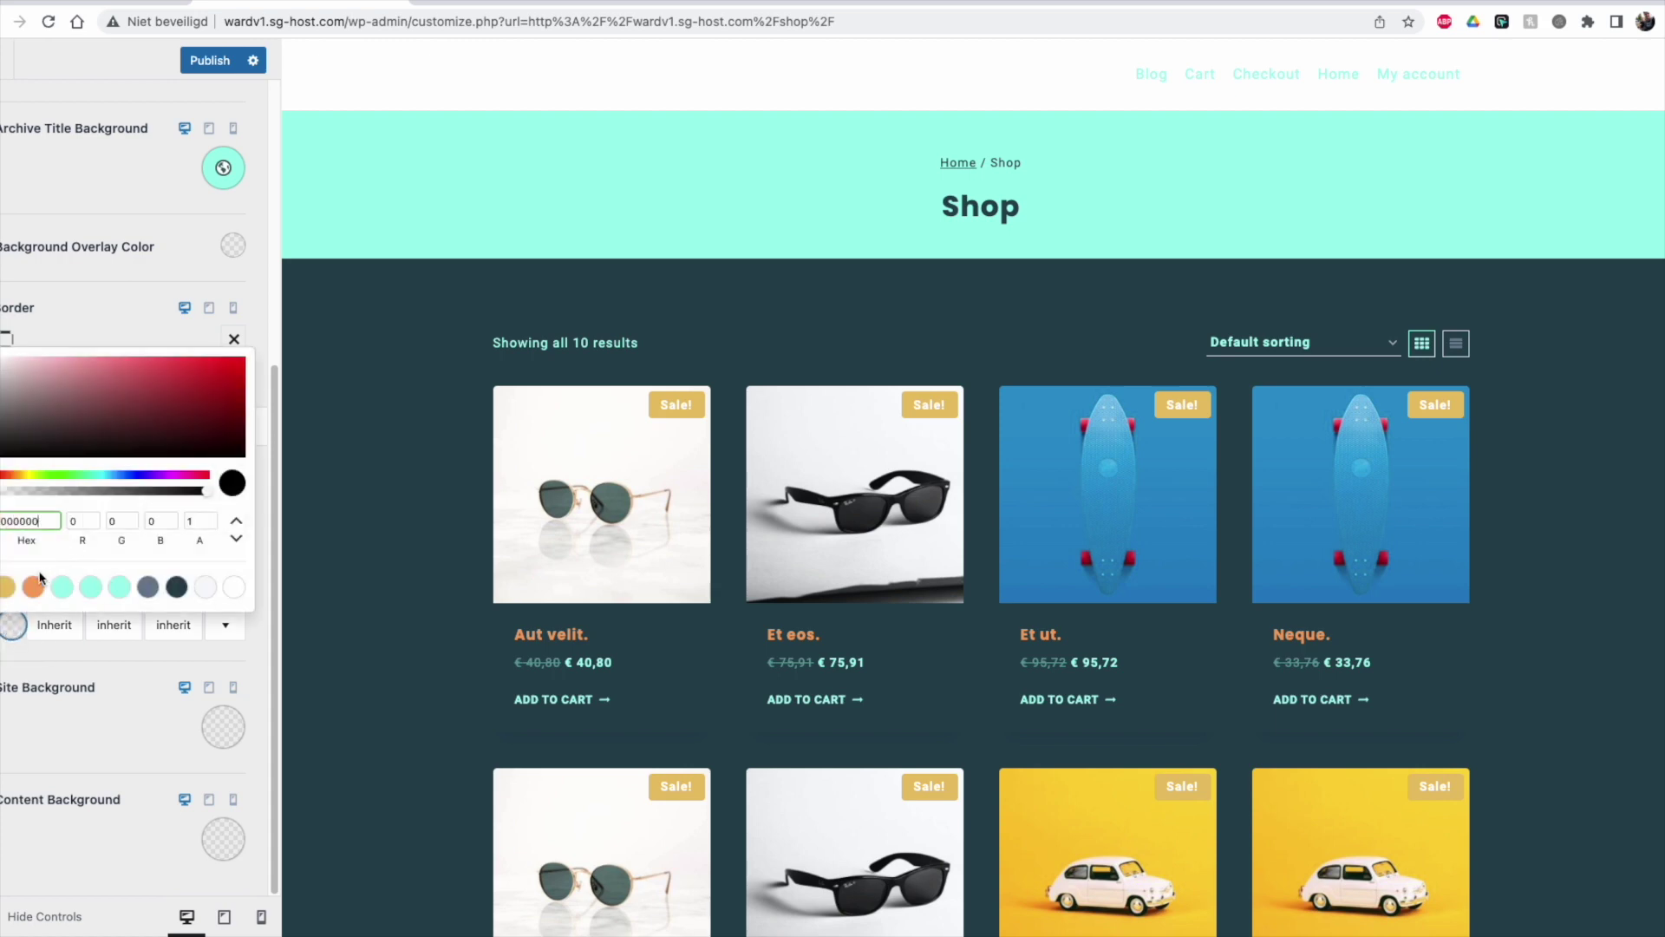
pyautogui.click(33, 586)
pyautogui.click(7, 586)
pyautogui.click(71, 669)
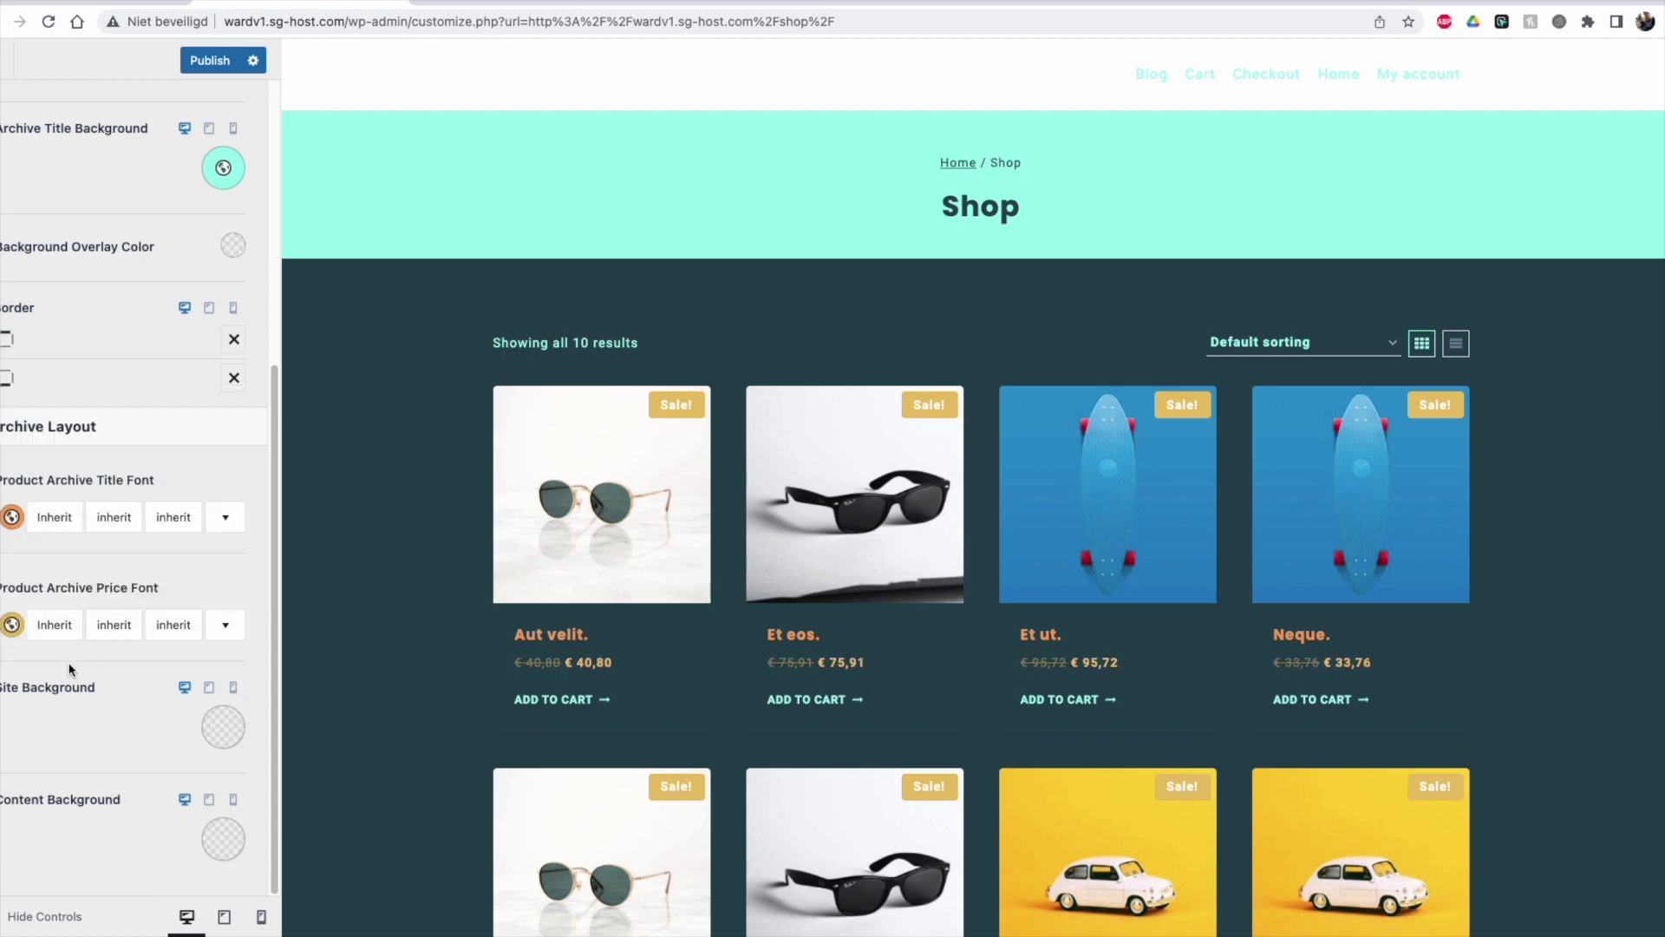
# Step: Set the product archive price font size to 25 px
pyautogui.click(57, 624)
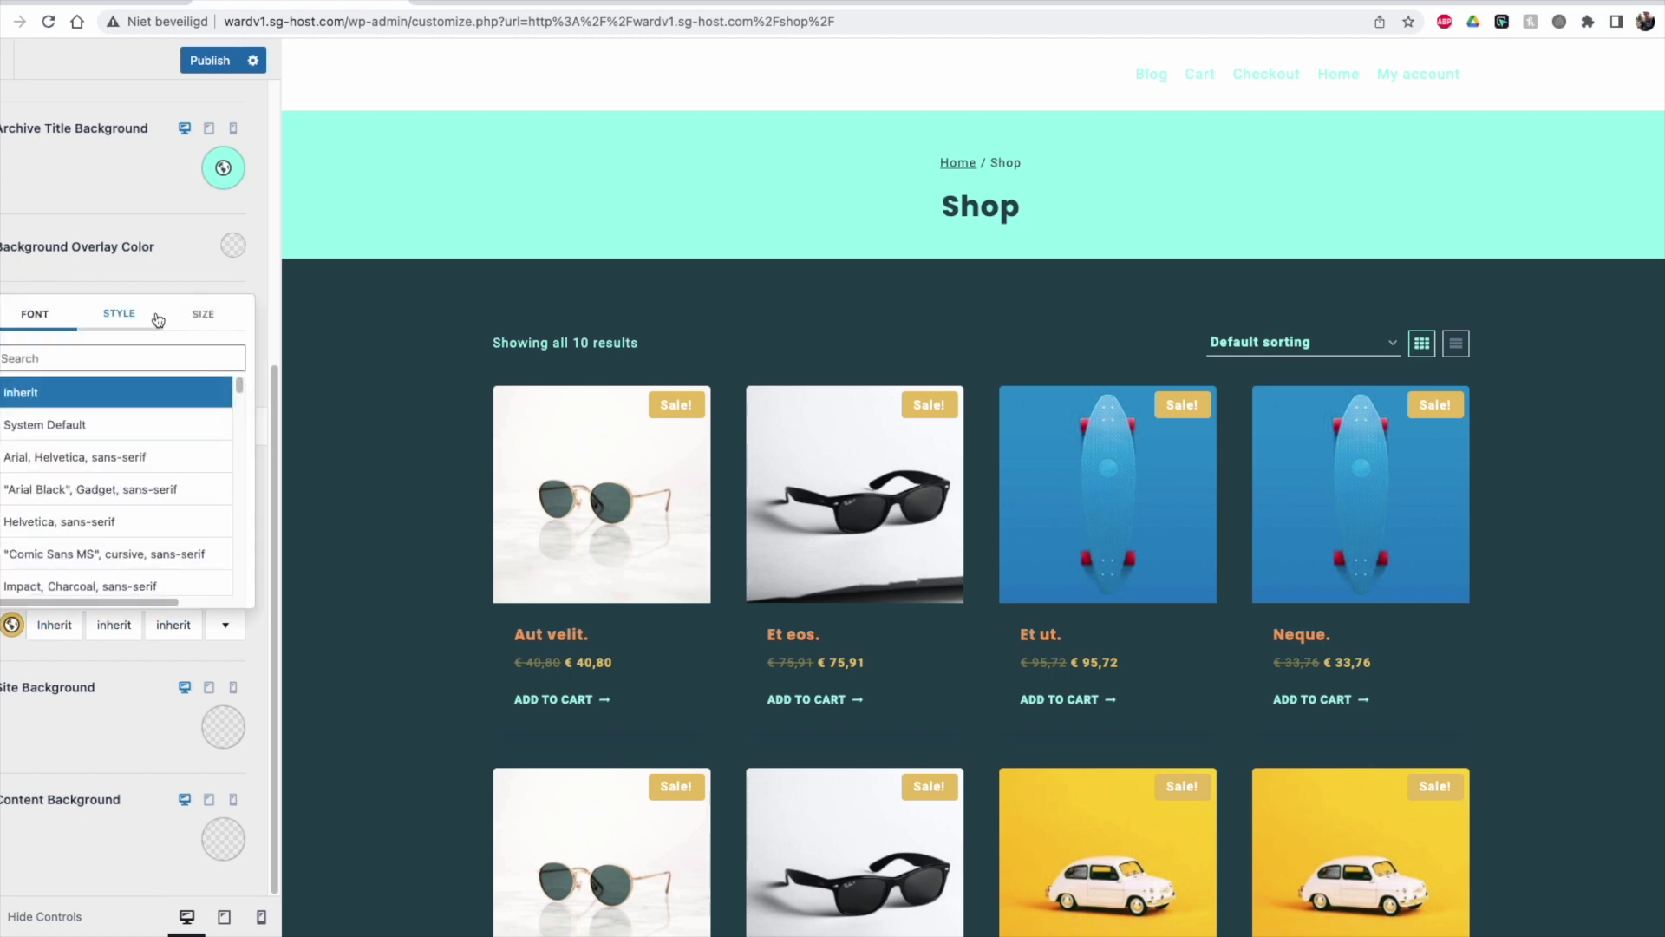
pyautogui.click(202, 314)
pyautogui.click(132, 394)
pyautogui.click(131, 394)
pyautogui.click(131, 393)
pyautogui.click(131, 393)
pyautogui.click(131, 394)
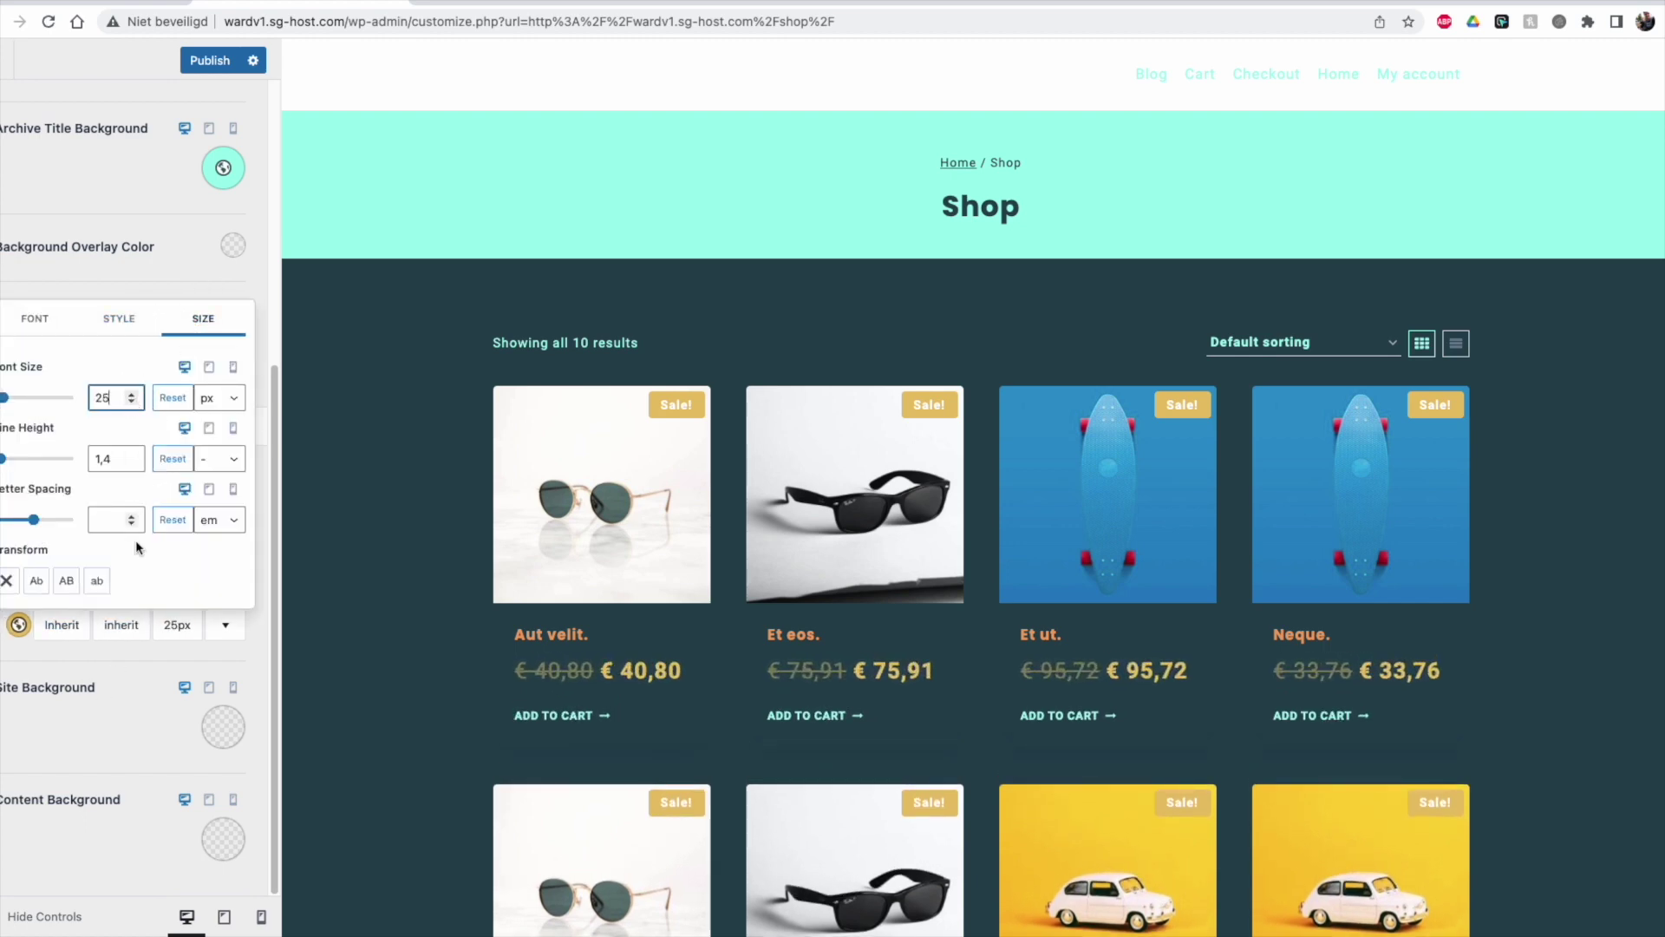
pyautogui.click(137, 668)
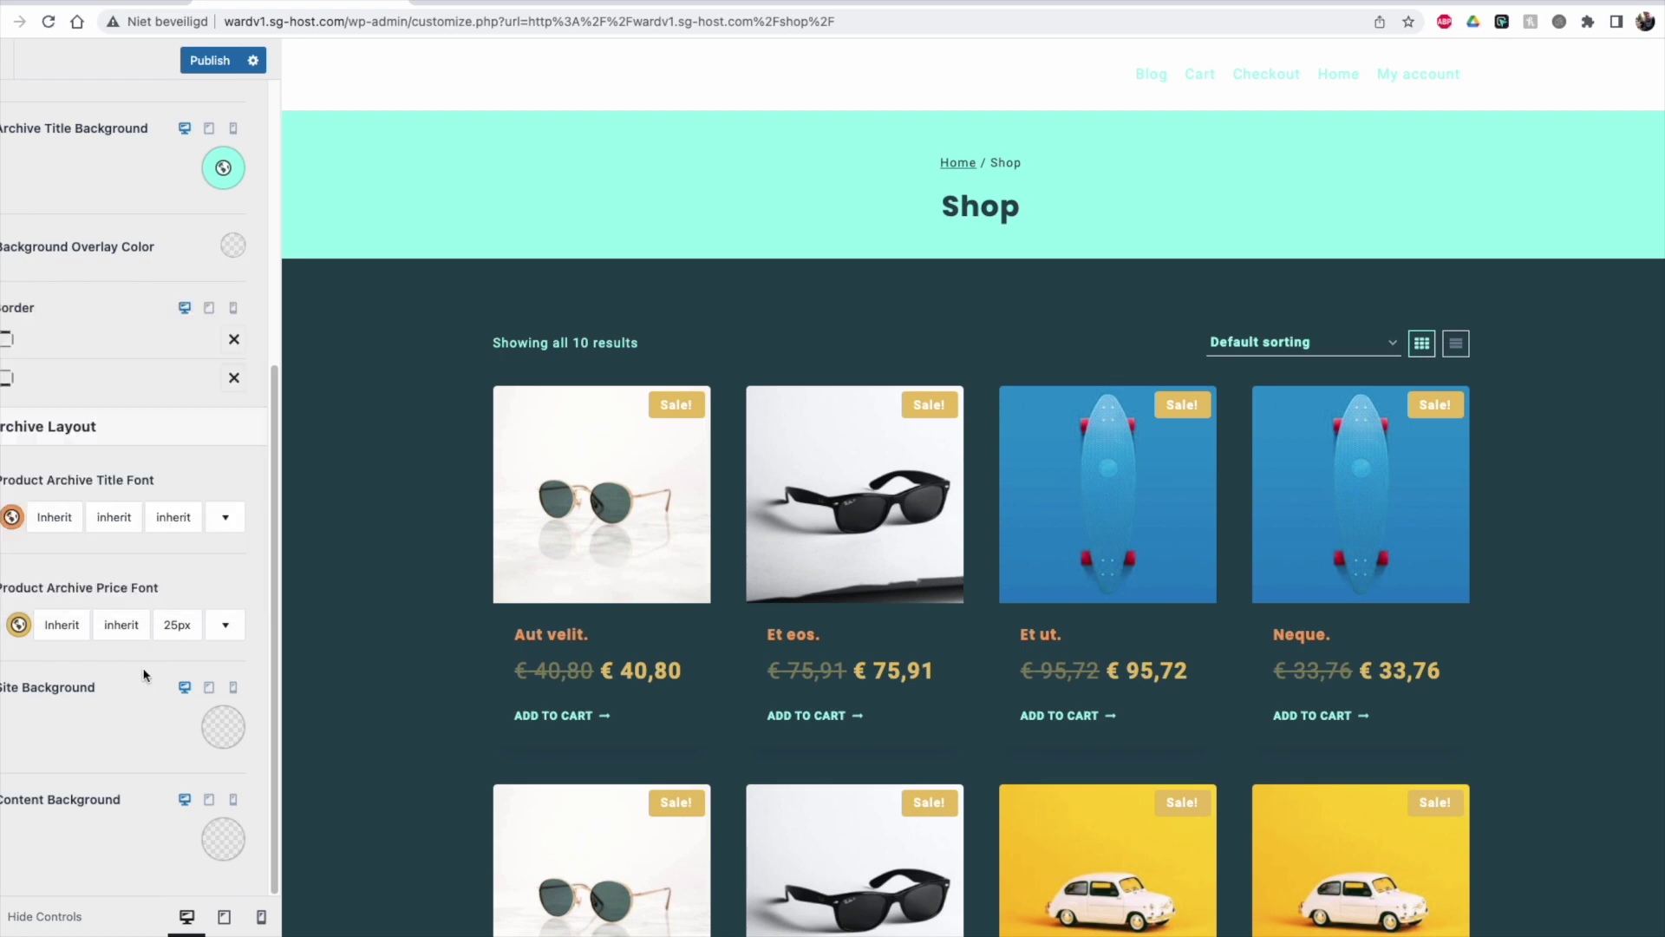
# Step: Try the light palette color F7FAFC as the product archive's content background
pyautogui.click(224, 838)
pyautogui.click(205, 792)
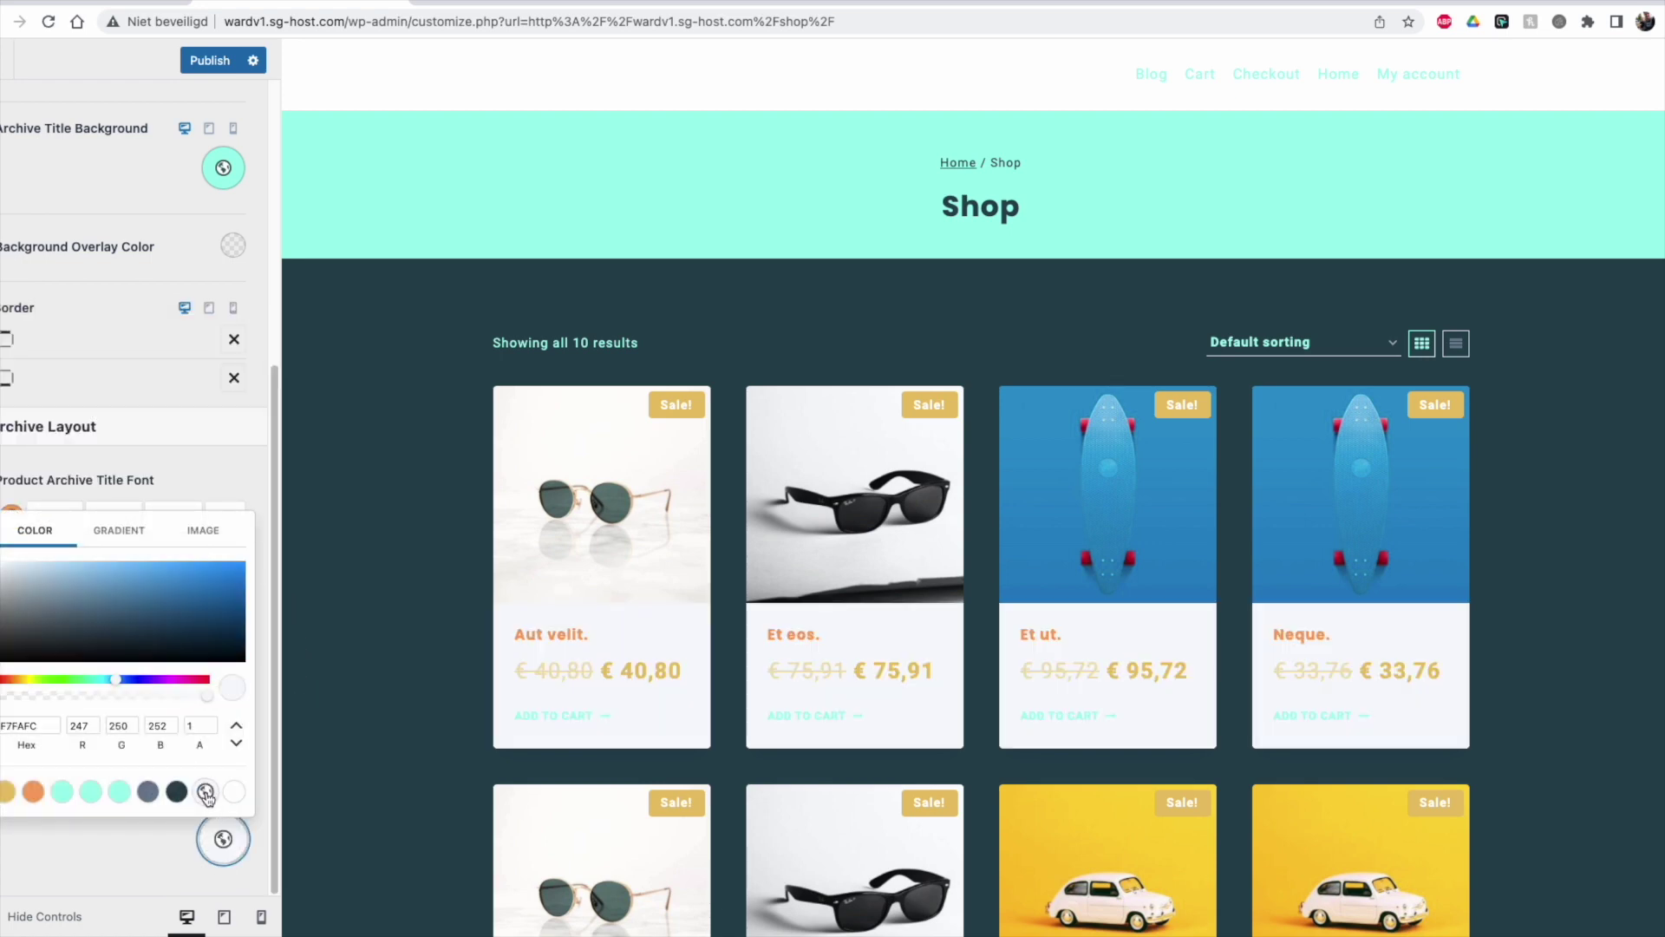
pyautogui.click(197, 820)
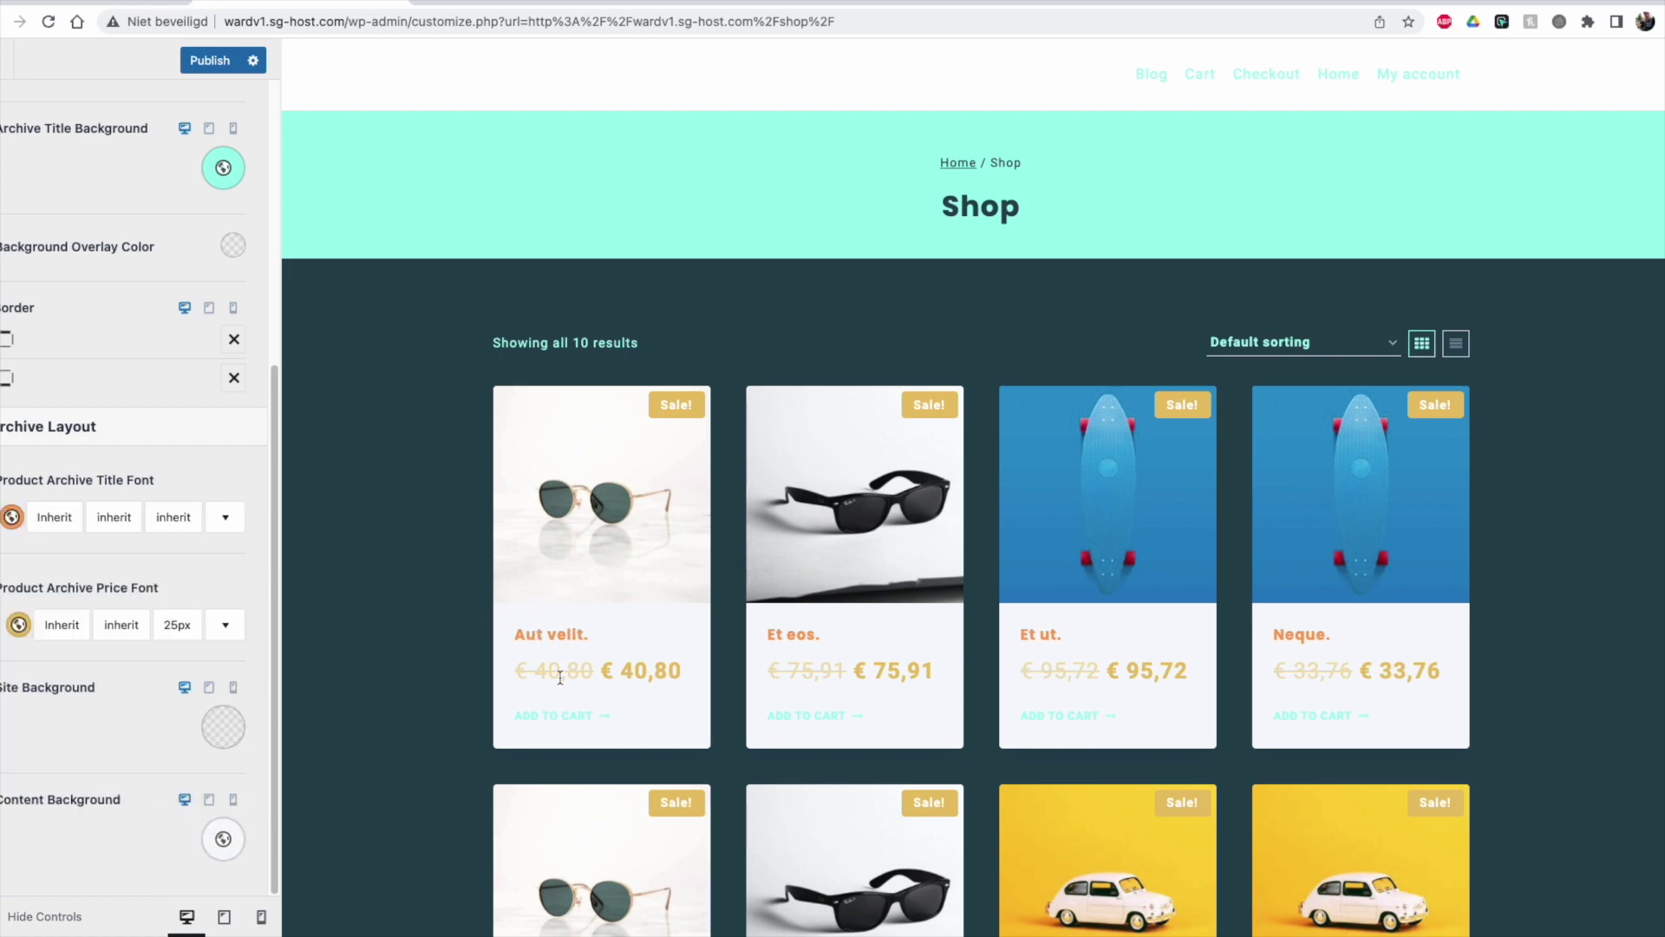
# Step: Set the product archive's content background to the dark palette color 264653
pyautogui.click(224, 837)
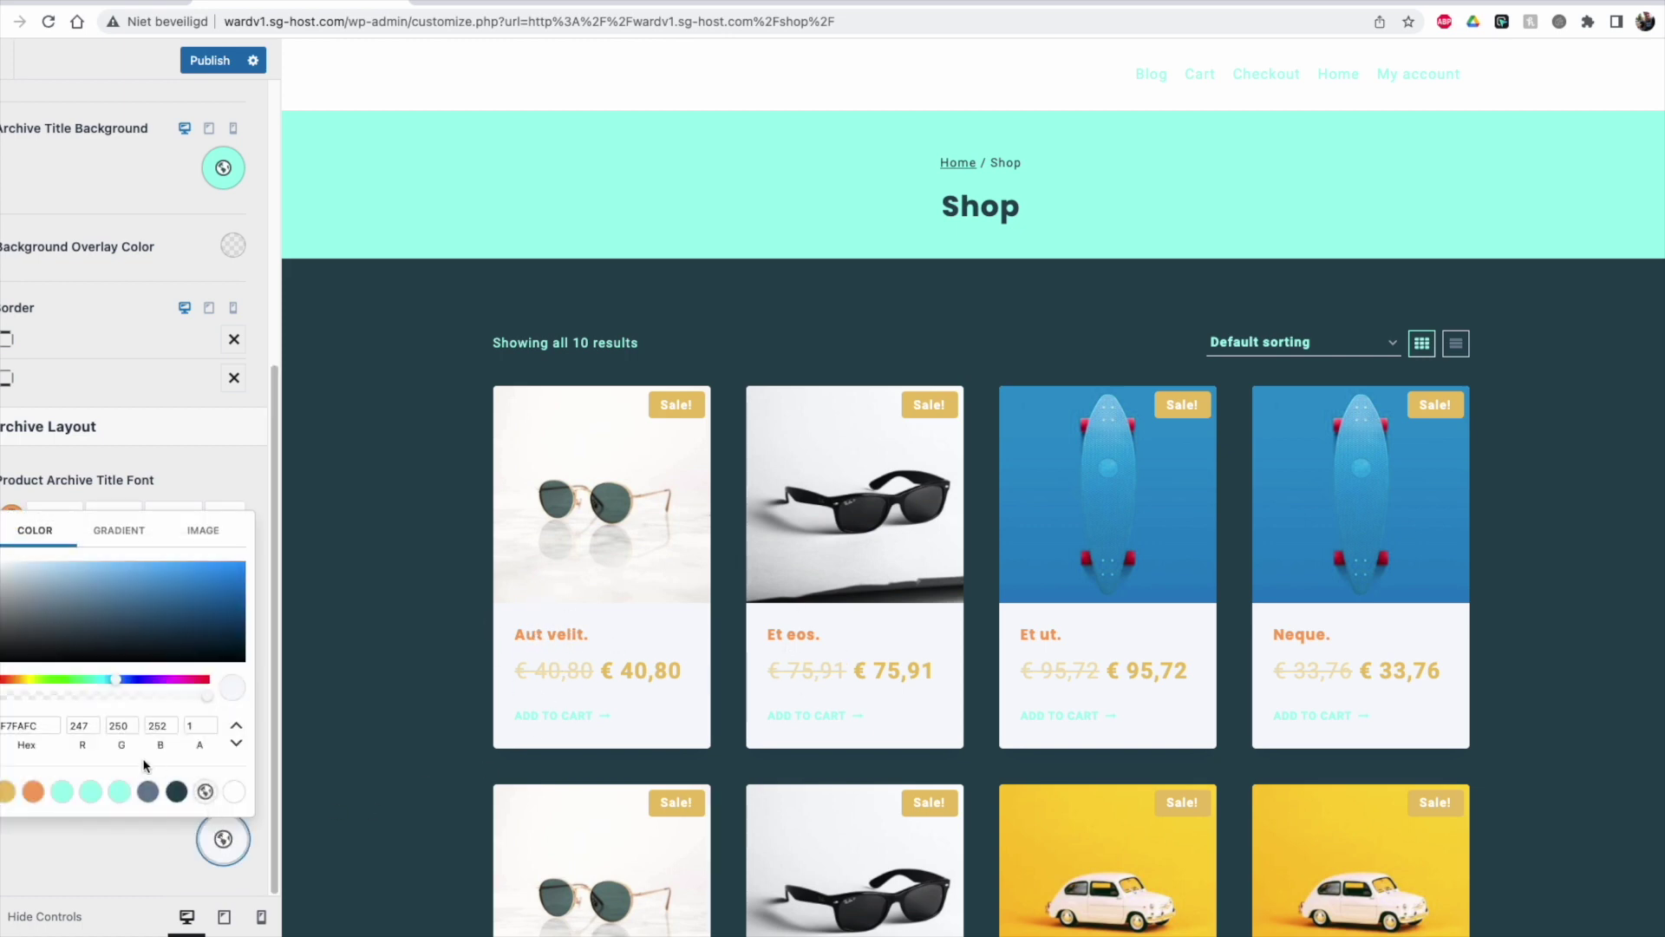
pyautogui.click(119, 792)
pyautogui.click(177, 791)
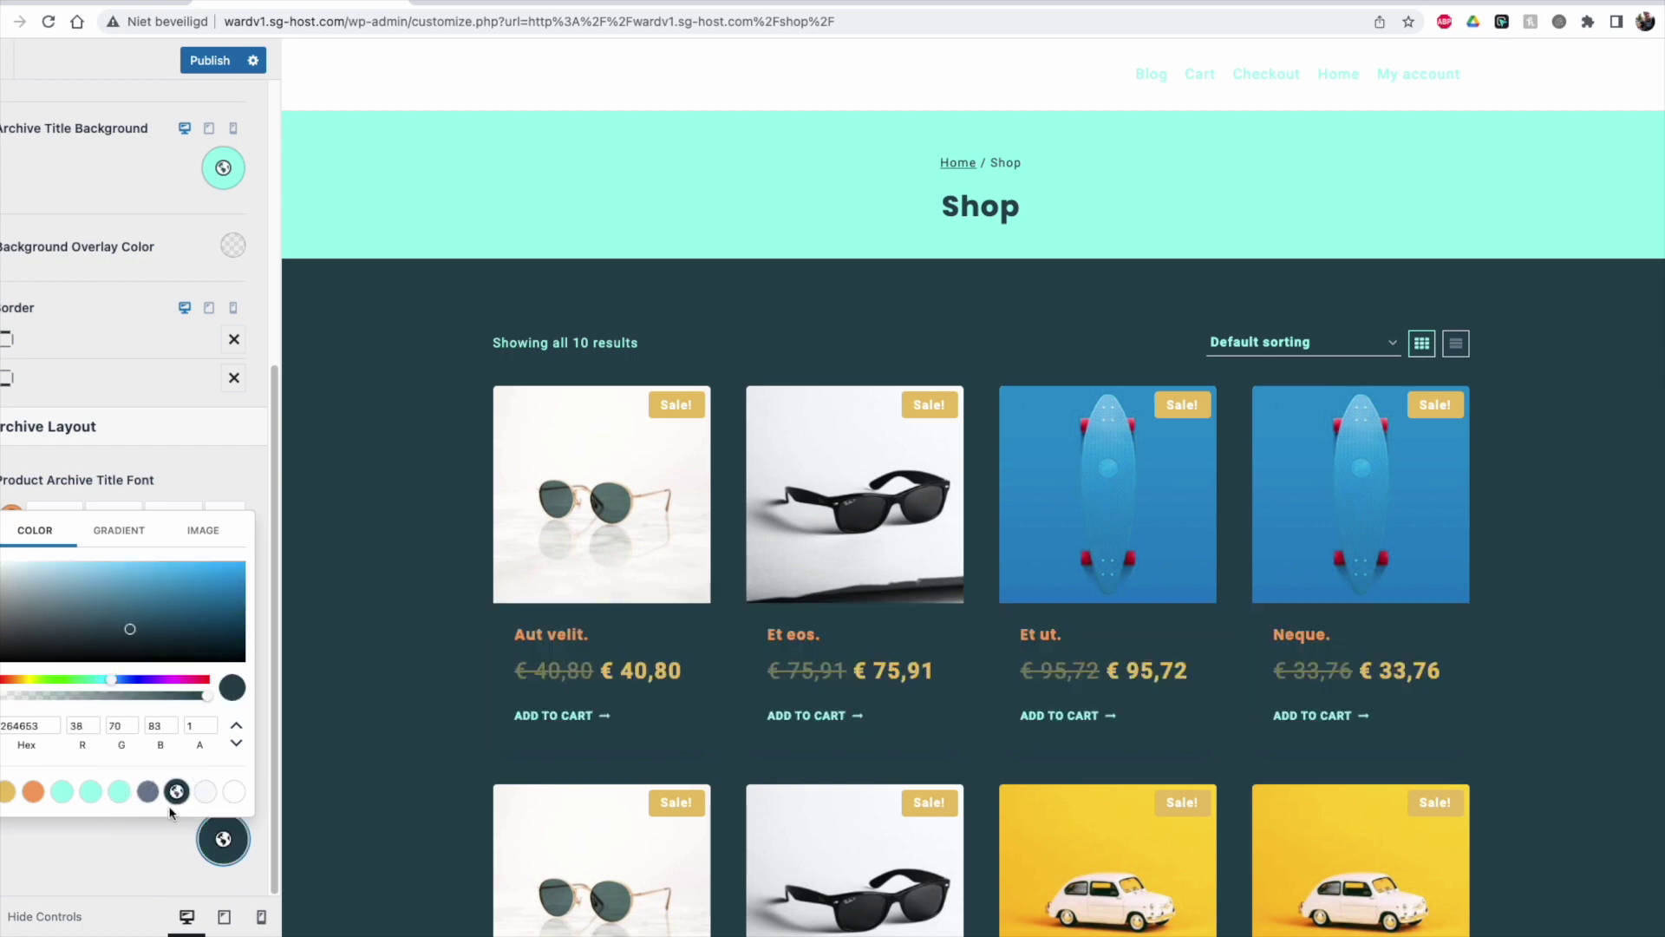
pyautogui.press('Escape')
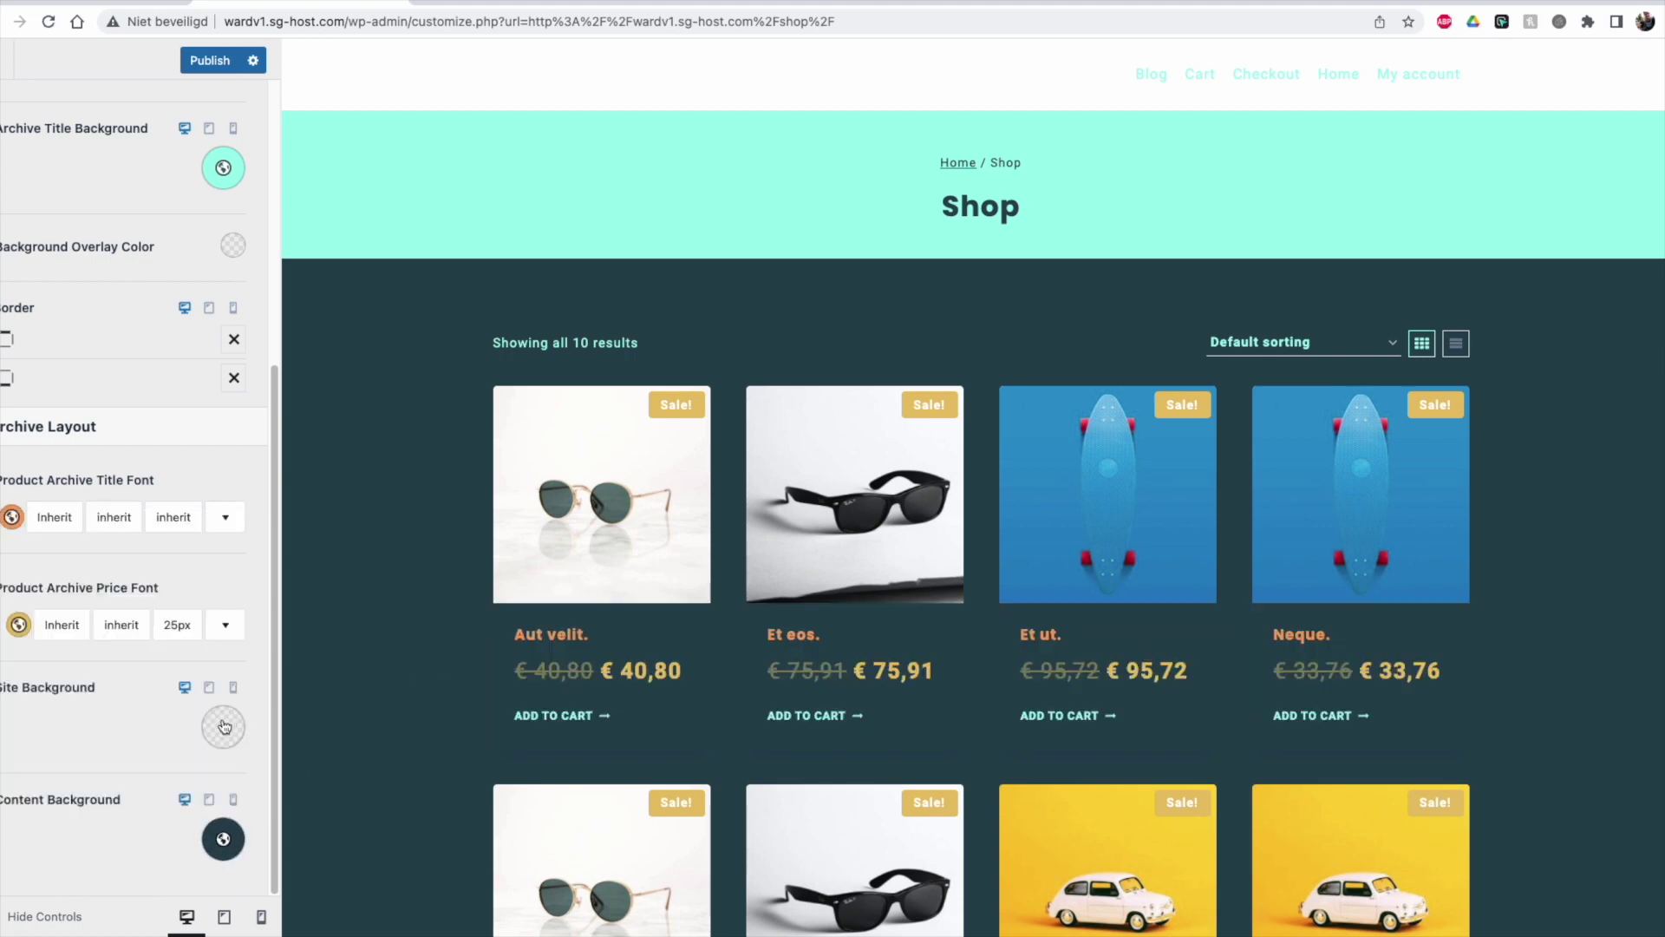
# Step: Try the light palette color F7FAFC as the product archive's site background
pyautogui.click(226, 724)
pyautogui.click(206, 679)
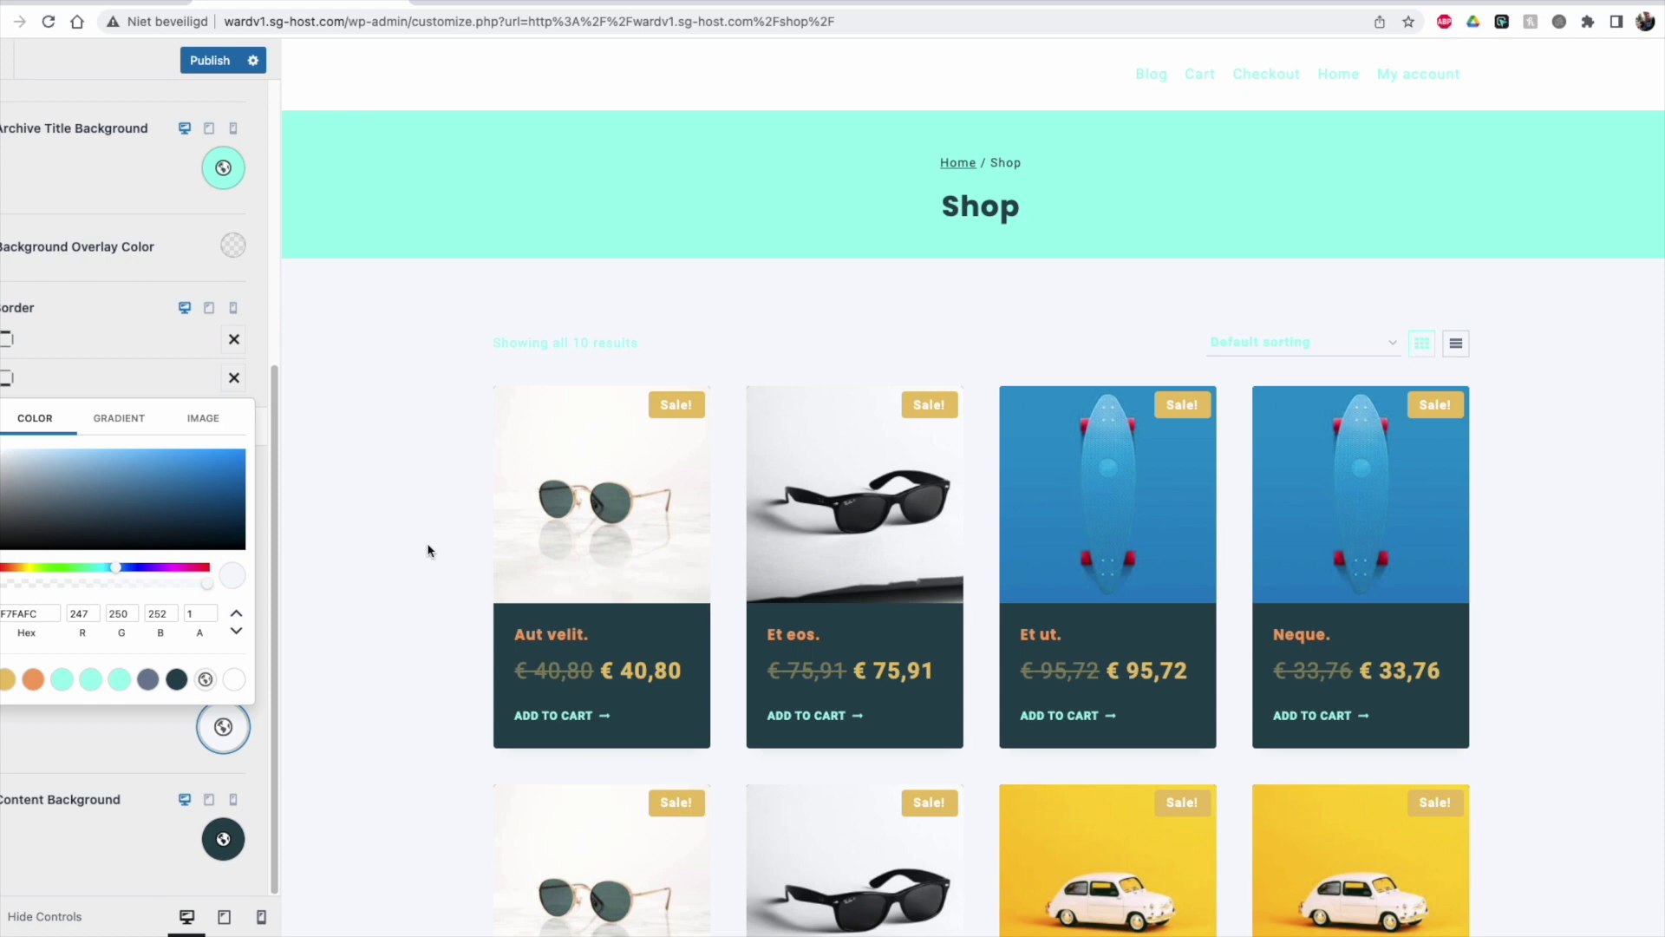
pyautogui.click(111, 729)
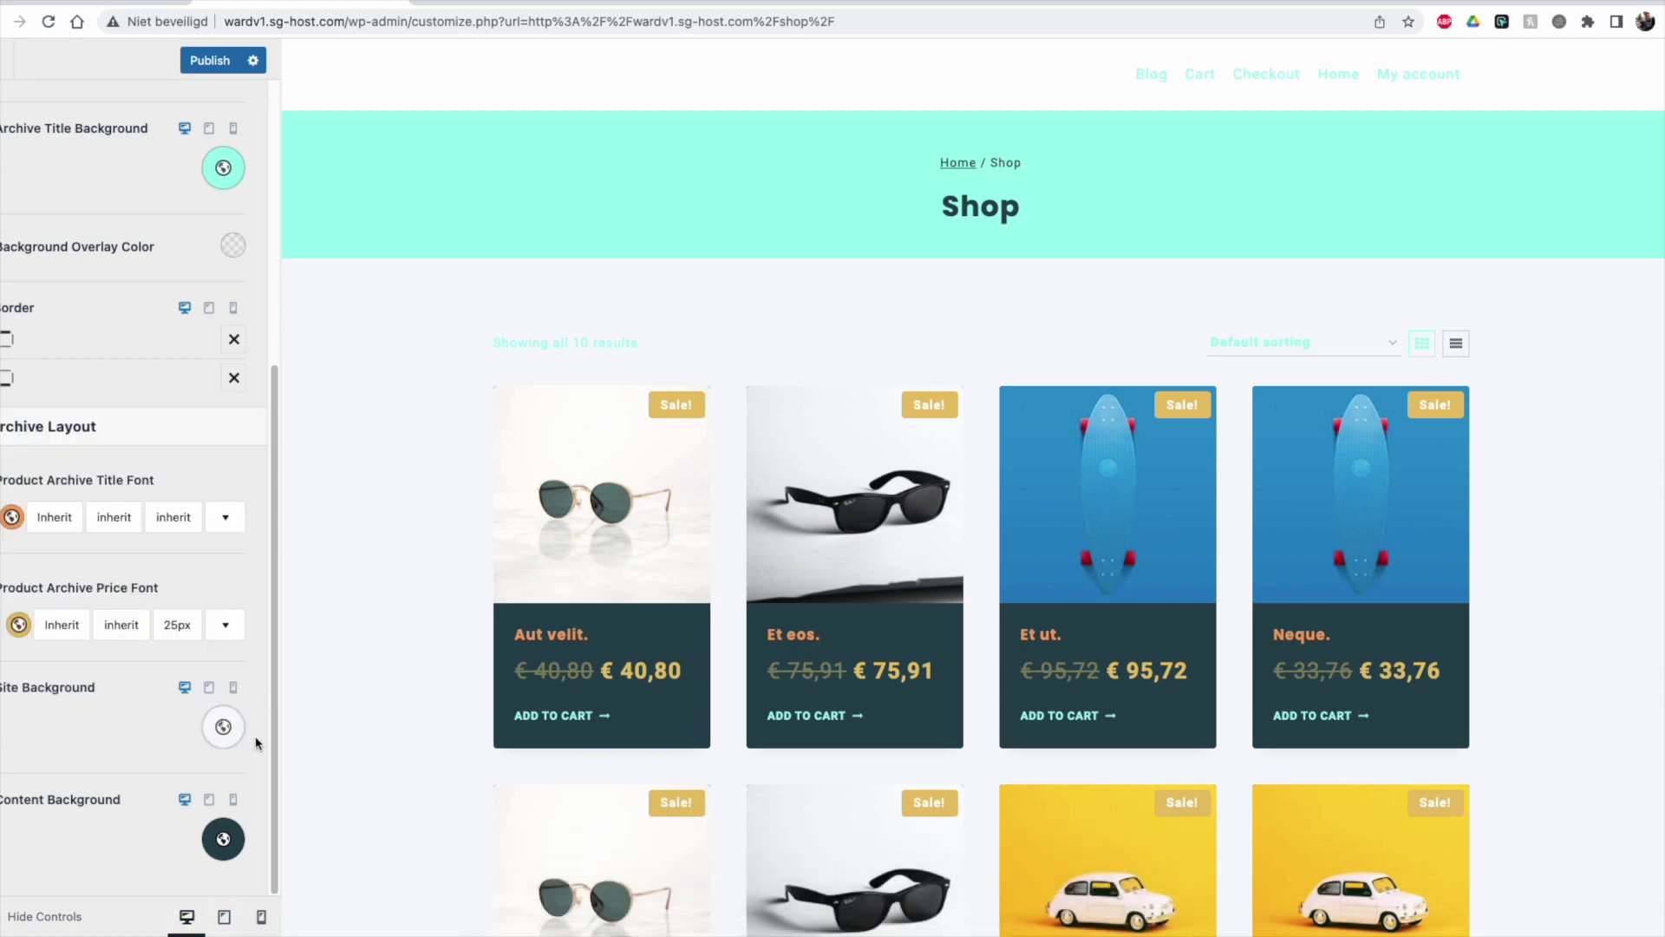
# Step: Set the product archive's site background to the slate gray palette color and check the product grid
pyautogui.click(222, 727)
pyautogui.click(177, 678)
pyautogui.click(148, 678)
pyautogui.click(128, 726)
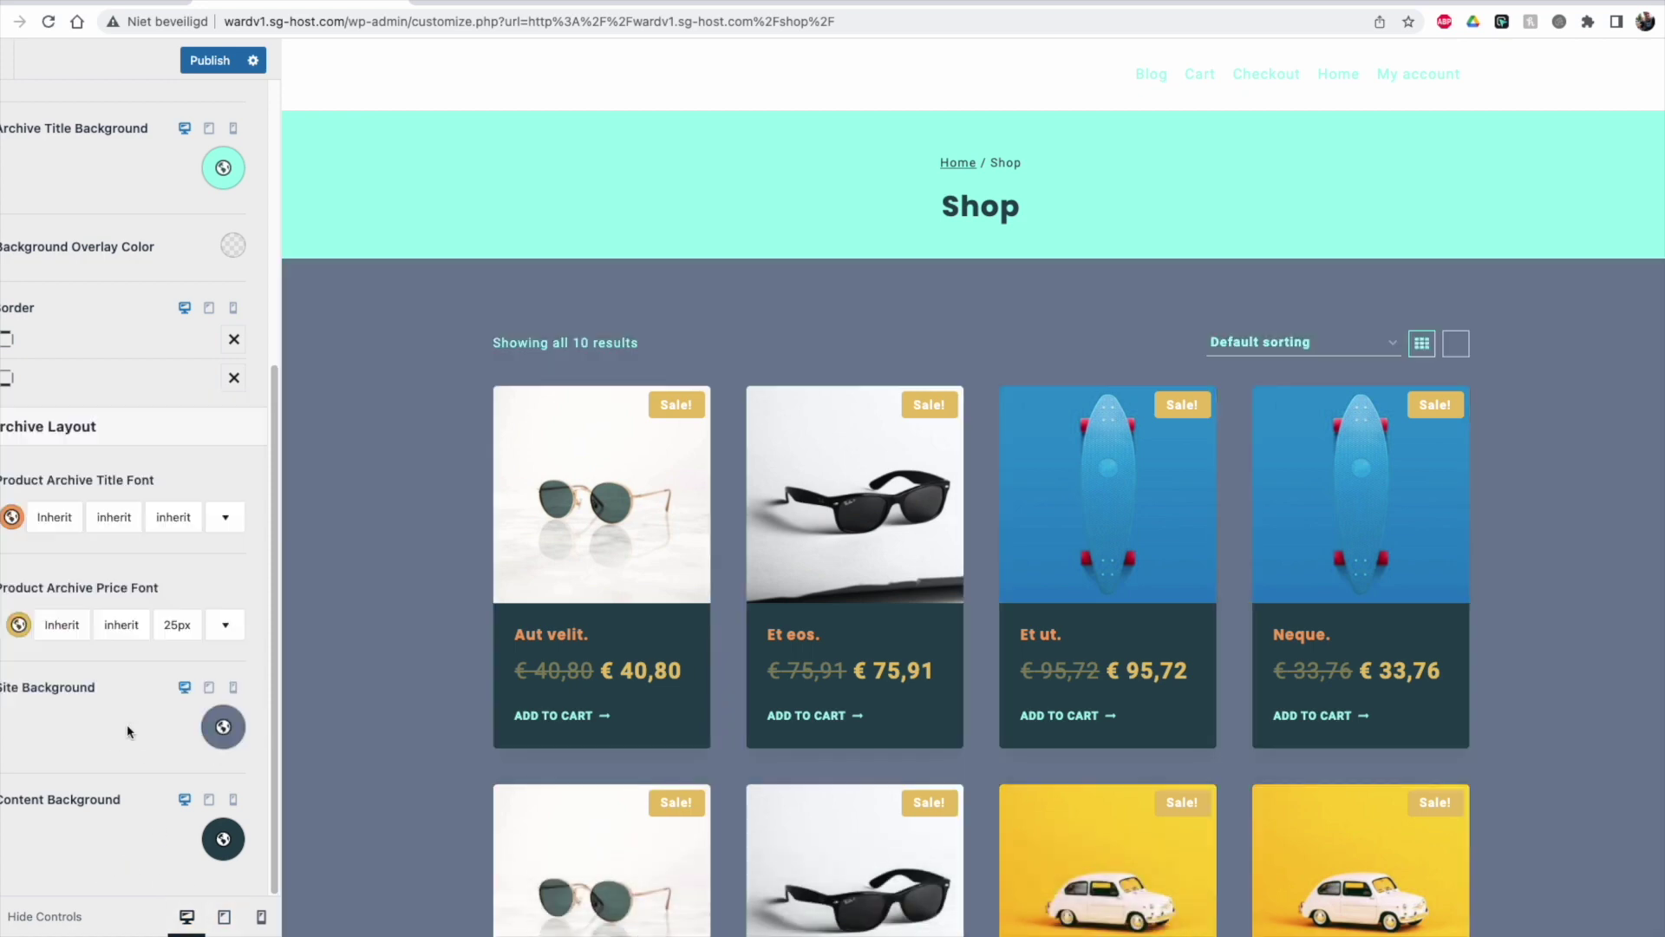
pyautogui.scroll(-7, 876, 728)
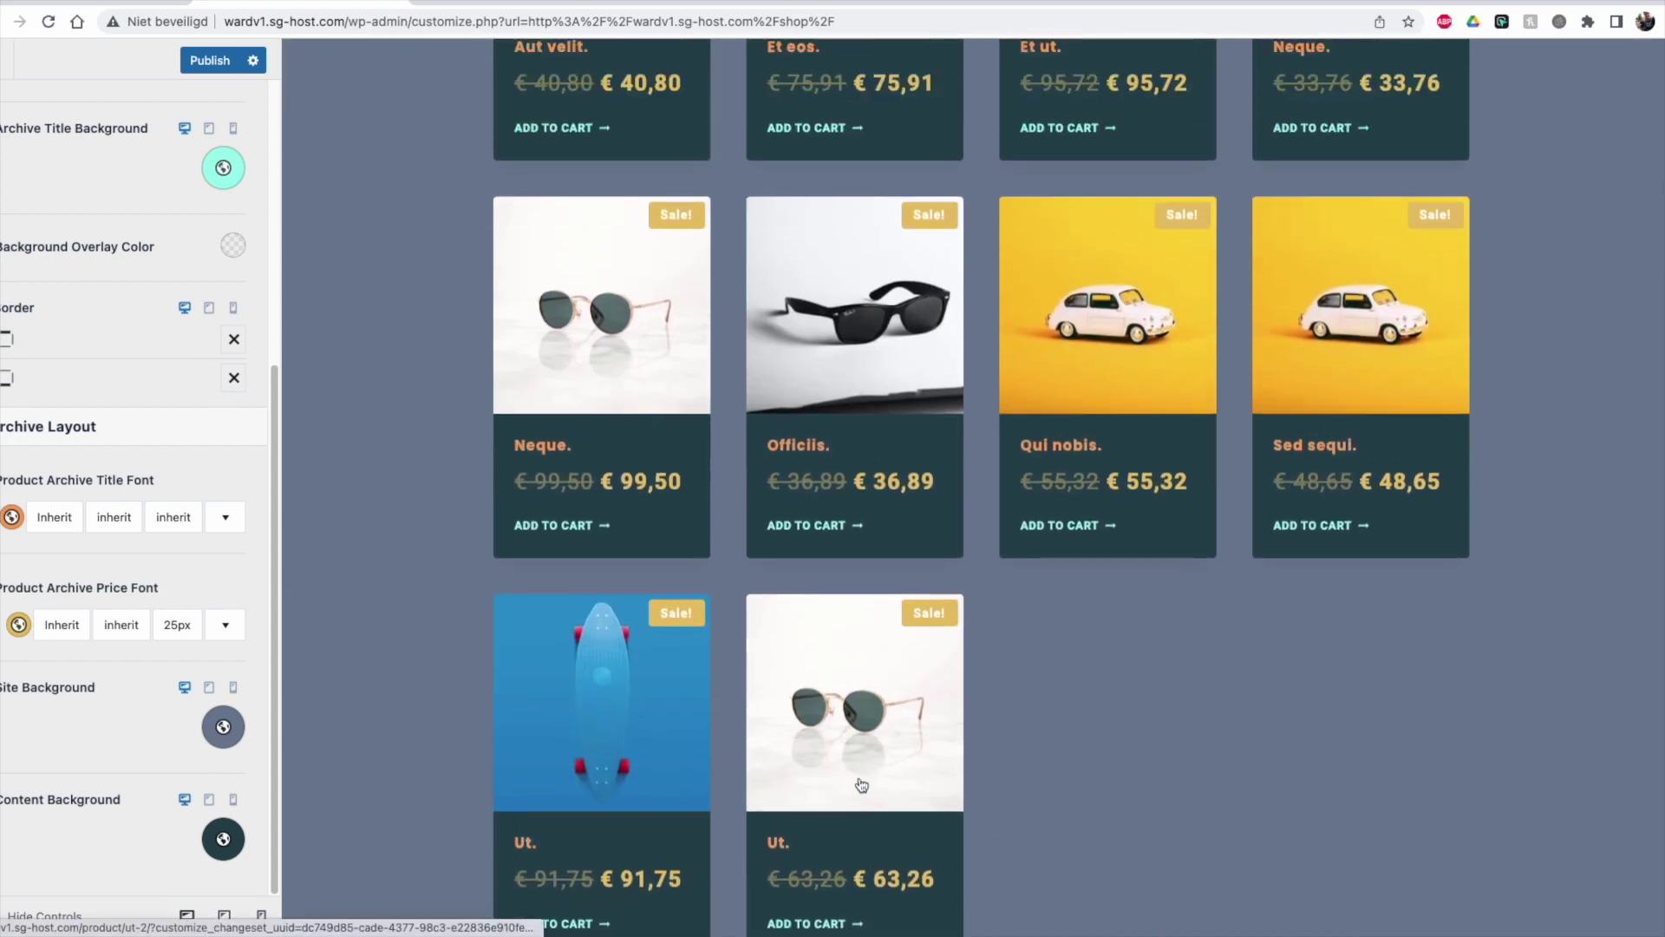
pyautogui.scroll(5, 95, 424)
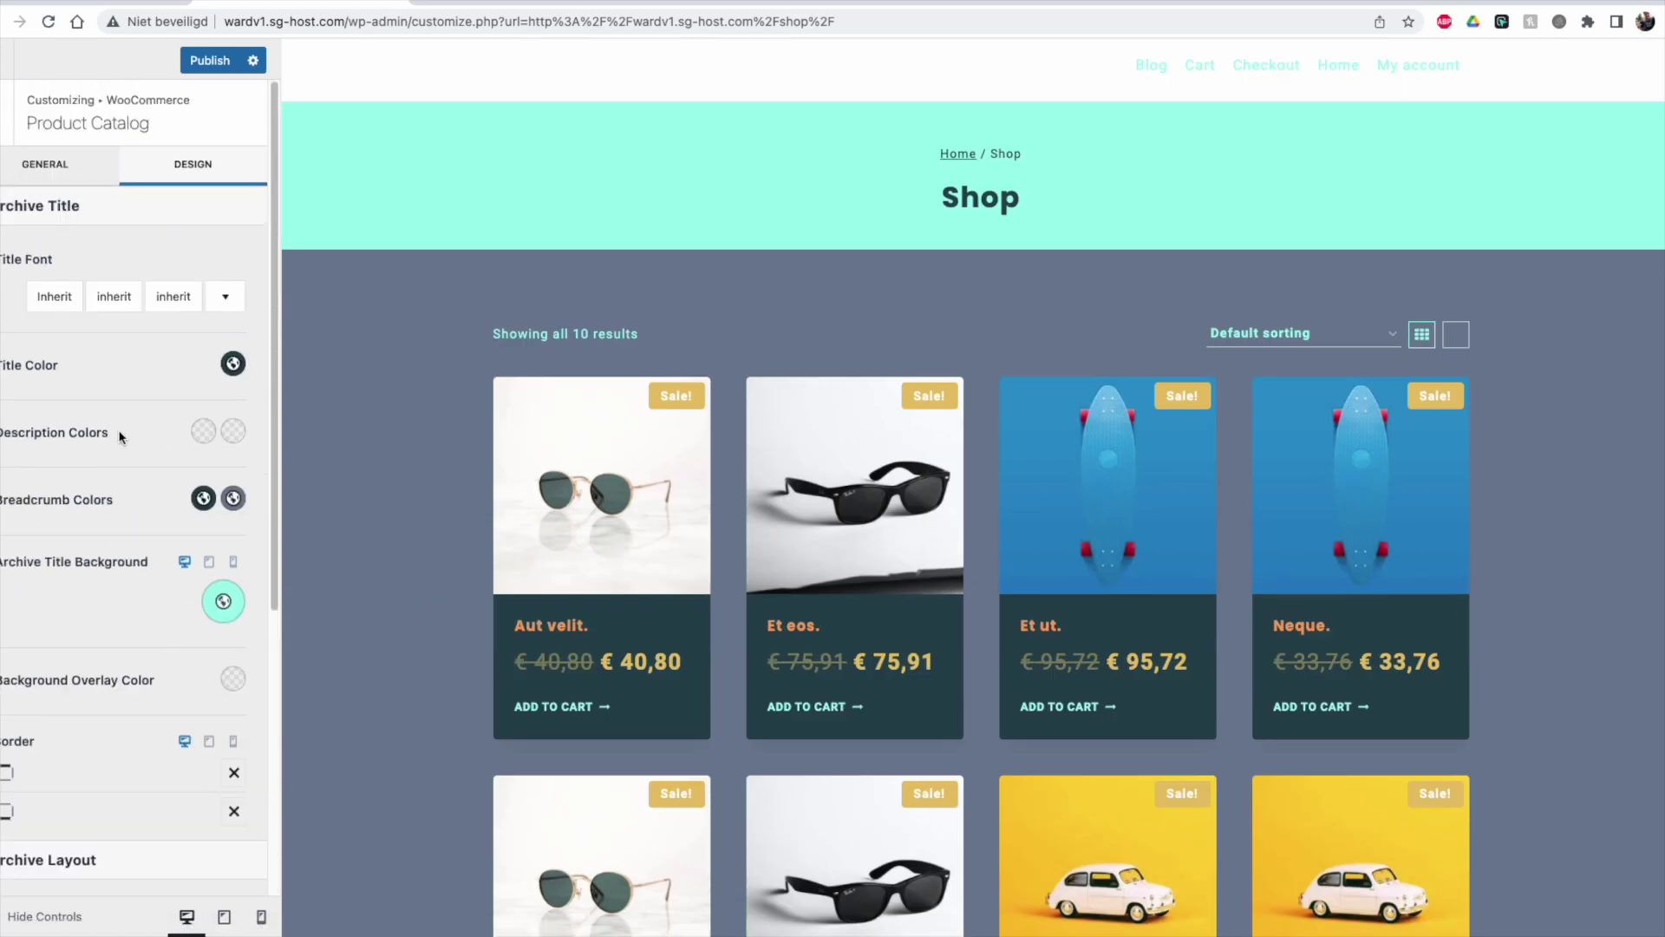
# Step: In the Product Catalog general settings, compare the boxed and unboxed content styles and keep unboxed
pyautogui.click(47, 172)
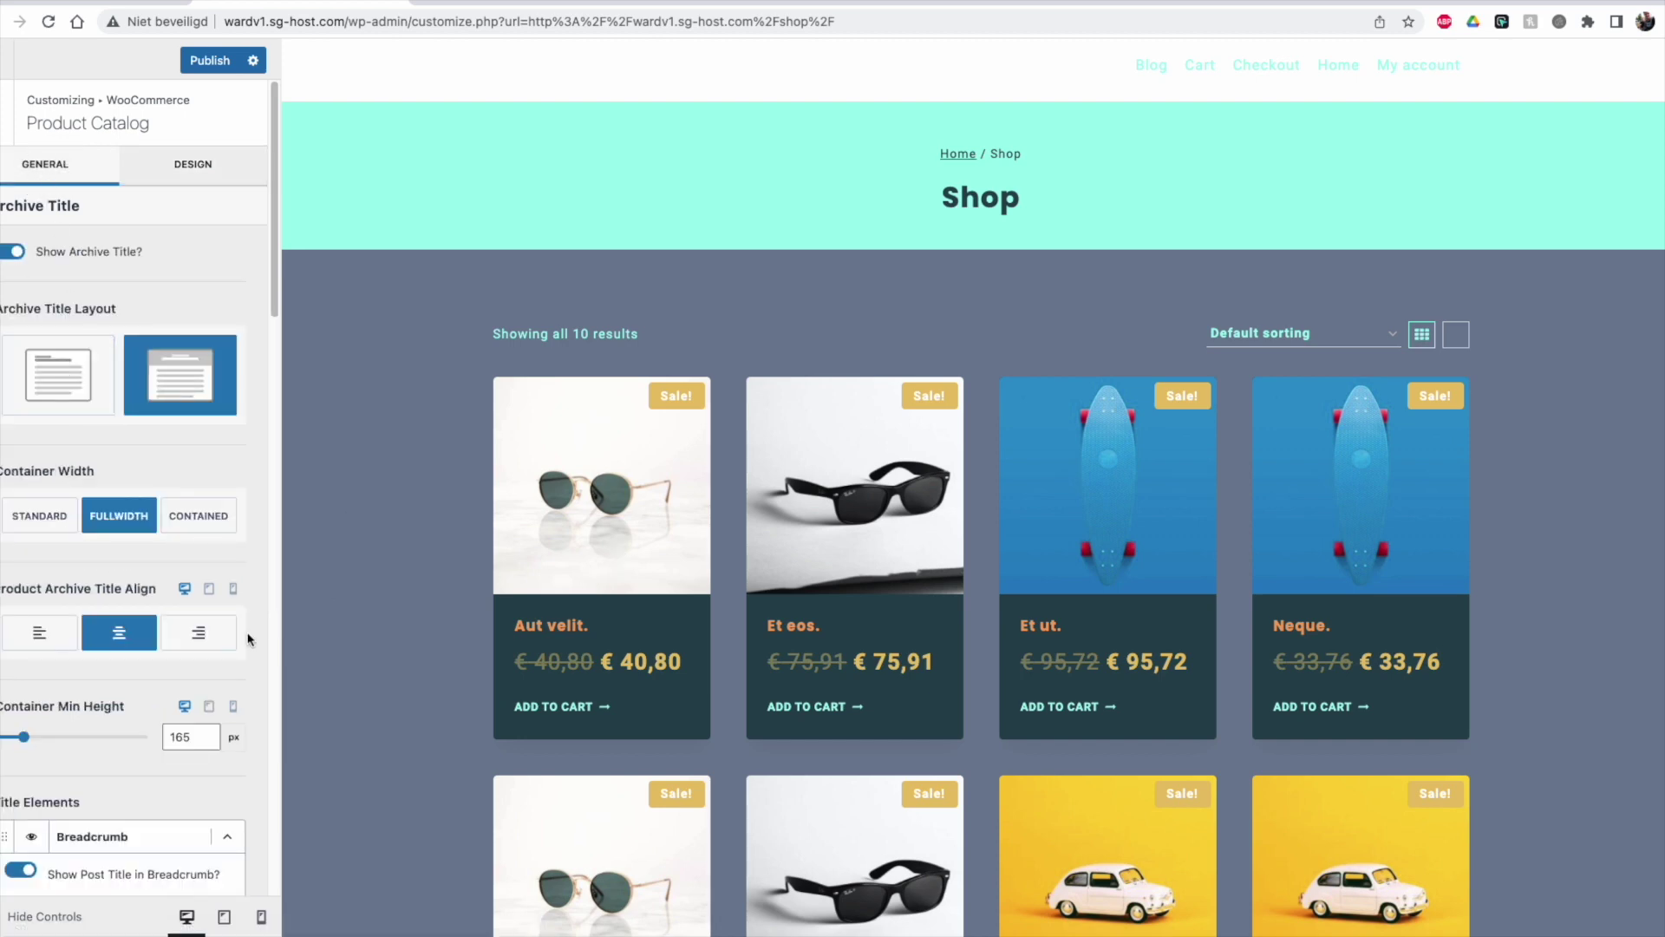
pyautogui.scroll(-9, 248, 639)
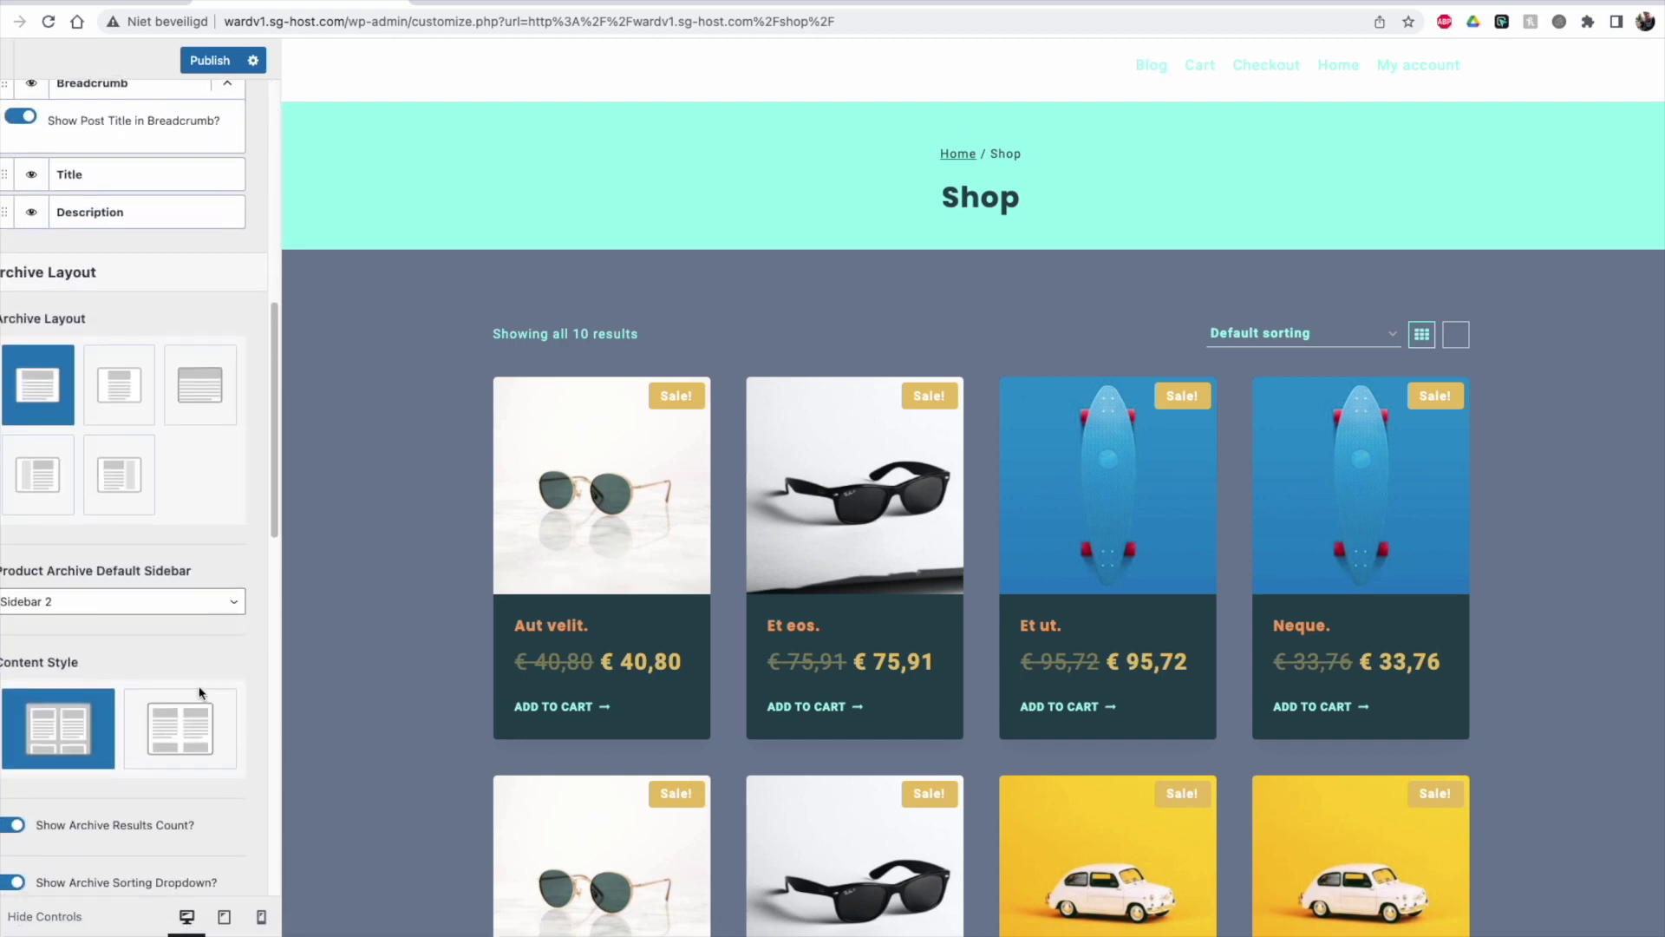
pyautogui.click(196, 727)
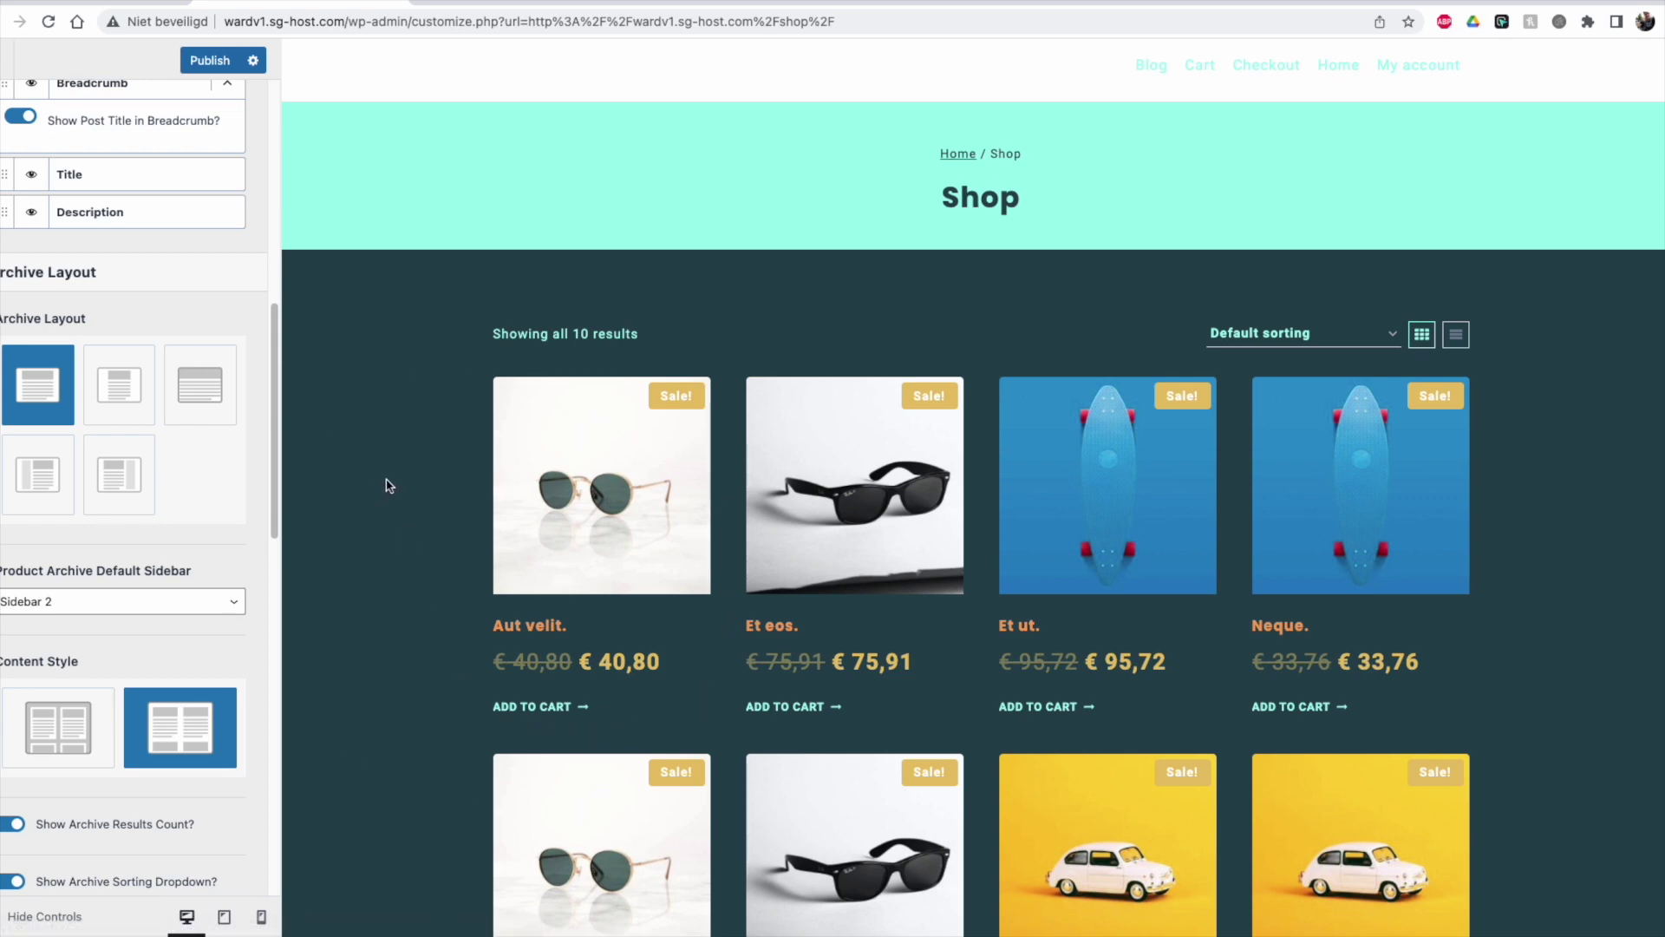
pyautogui.click(55, 748)
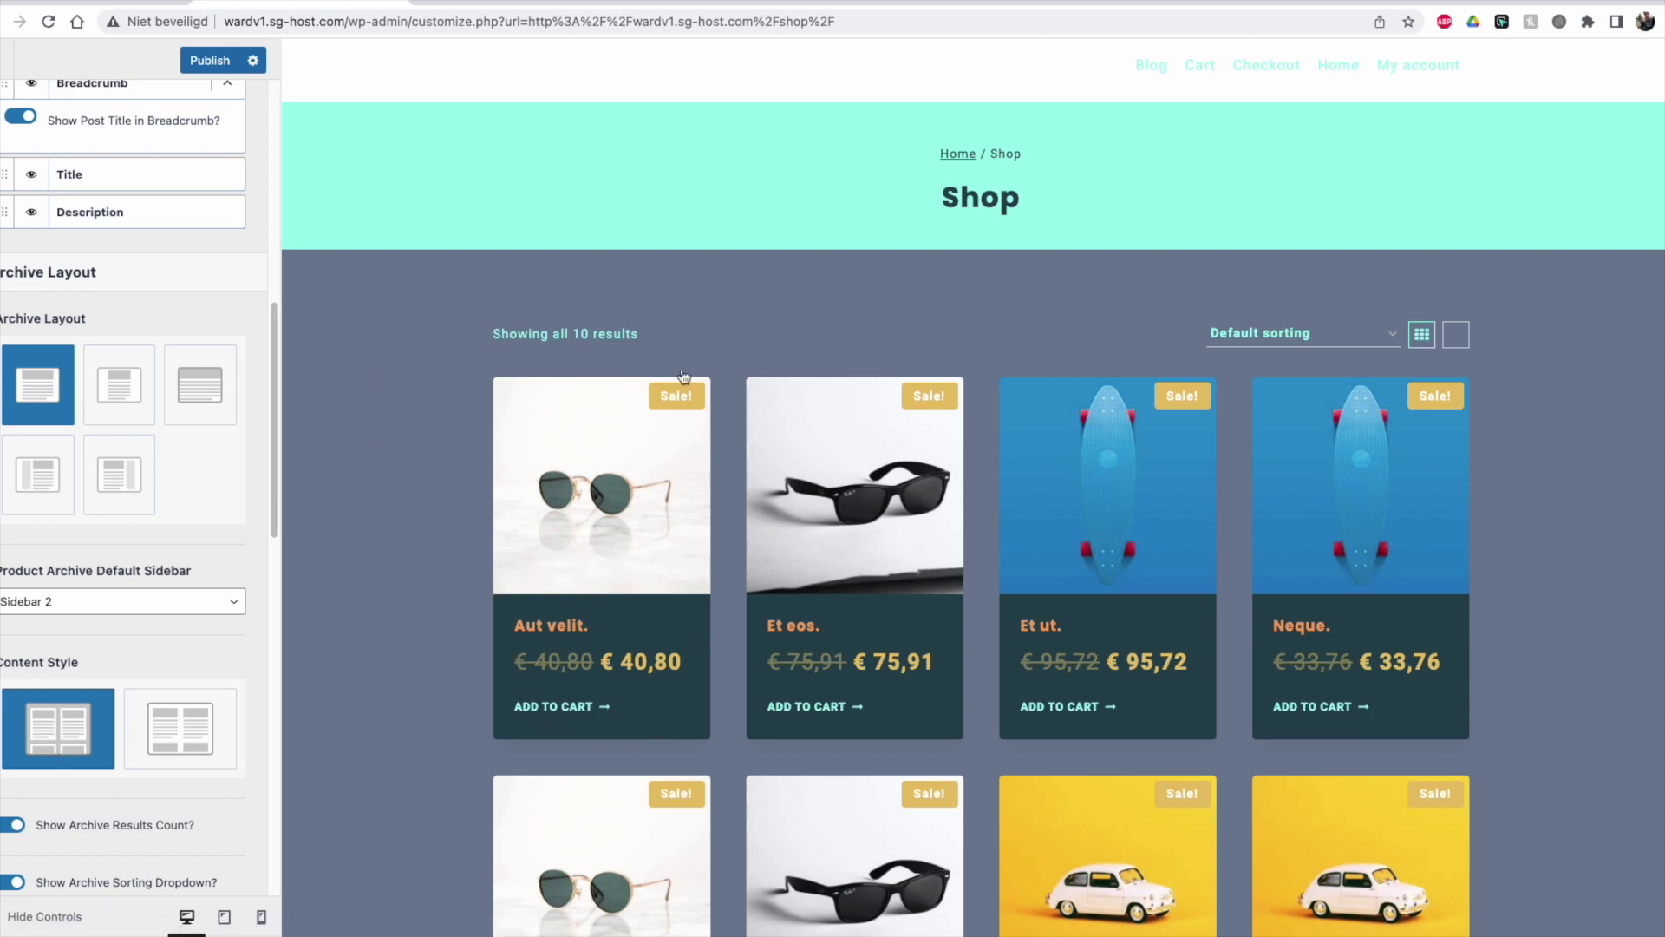
pyautogui.click(191, 727)
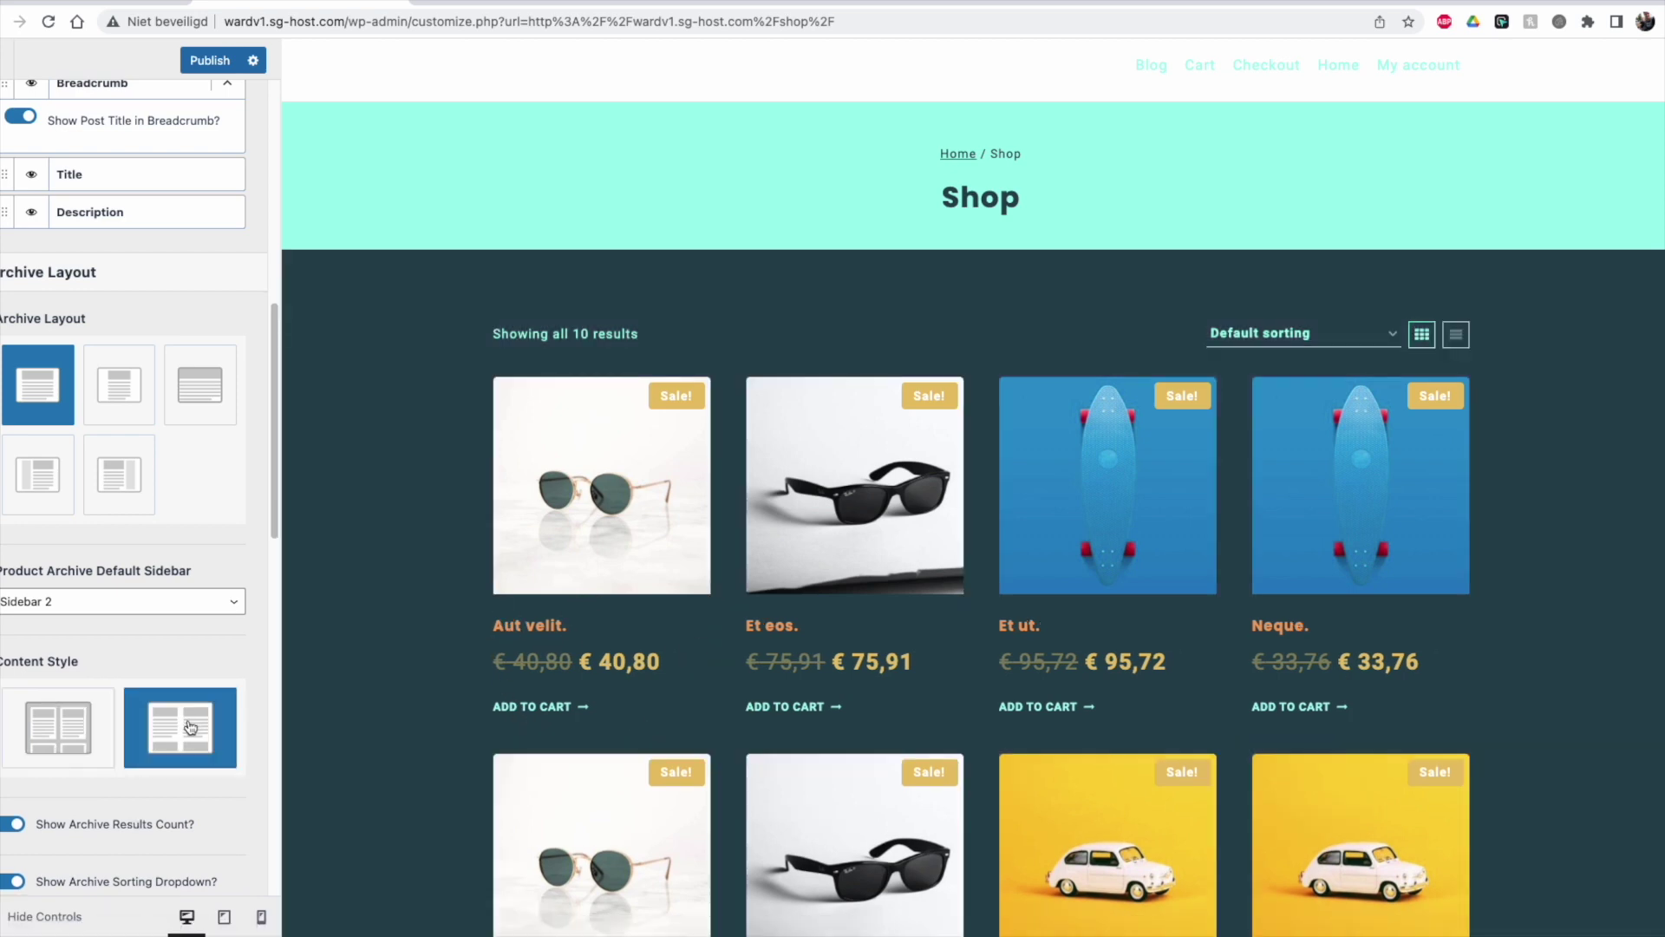
# Step: Open the WooCommerce Single Product Layout settings and preview the product page of Aut velit
pyautogui.moveTo(276, 515); pyautogui.dragTo(137, 384)
pyautogui.click(7, 126)
pyautogui.click(74, 269)
pyautogui.click(612, 491)
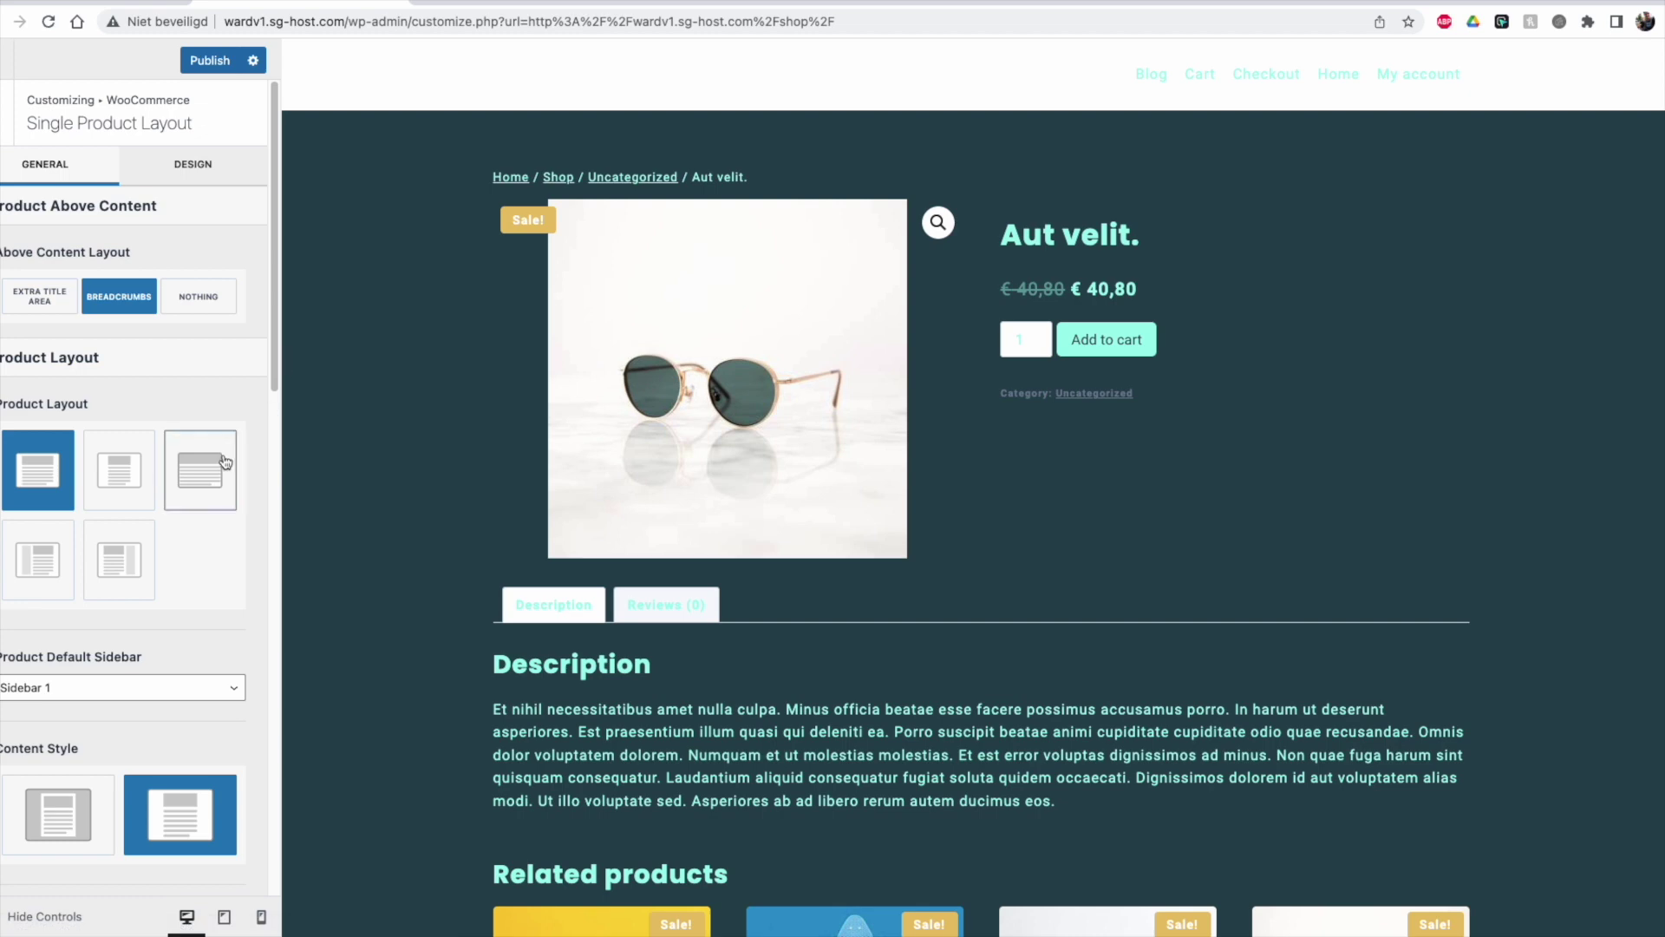
# Step: Compare the narrow, right-sidebar and normal product layouts, and set the product layout to narrow
pyautogui.click(145, 479)
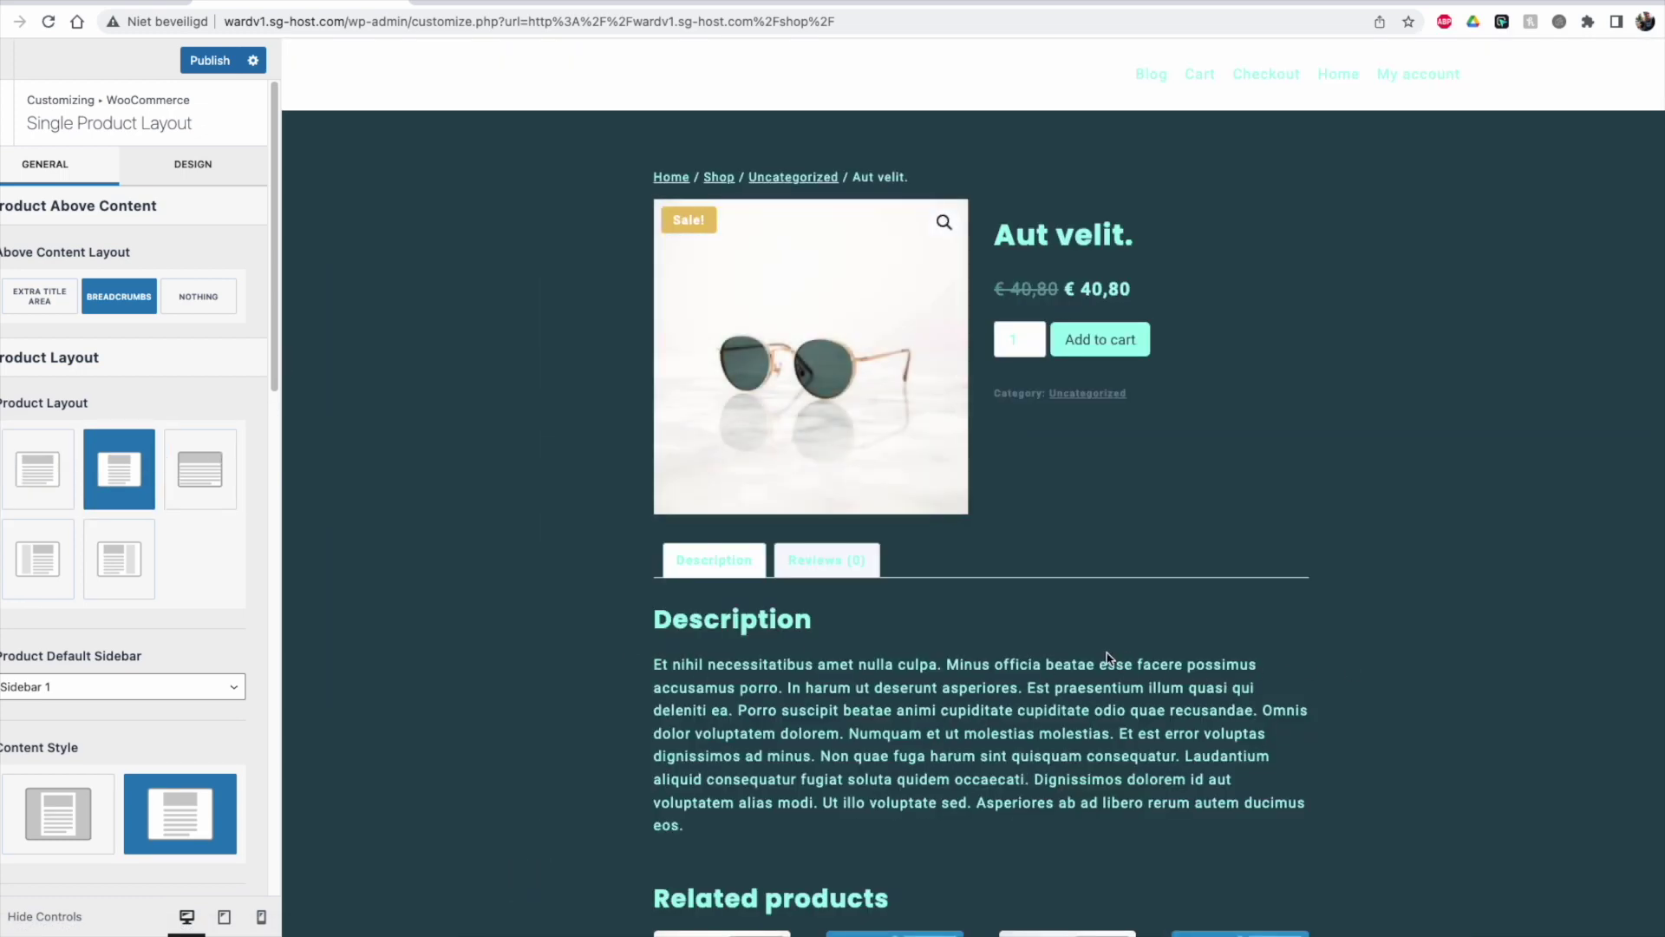
pyautogui.click(119, 593)
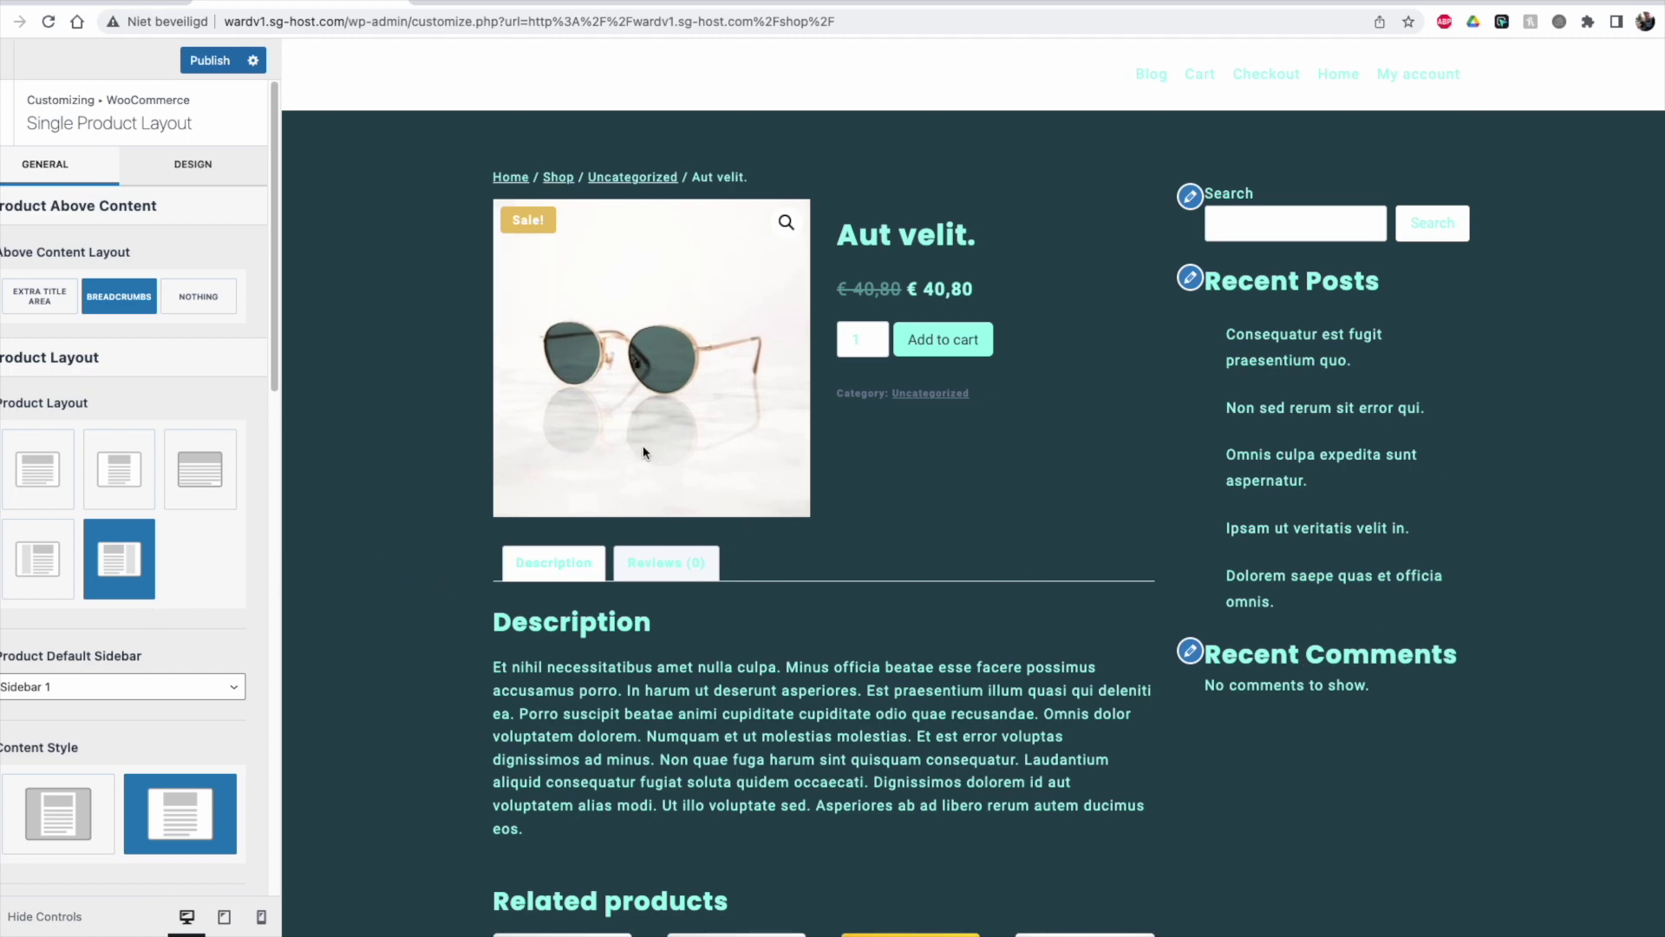
pyautogui.click(29, 452)
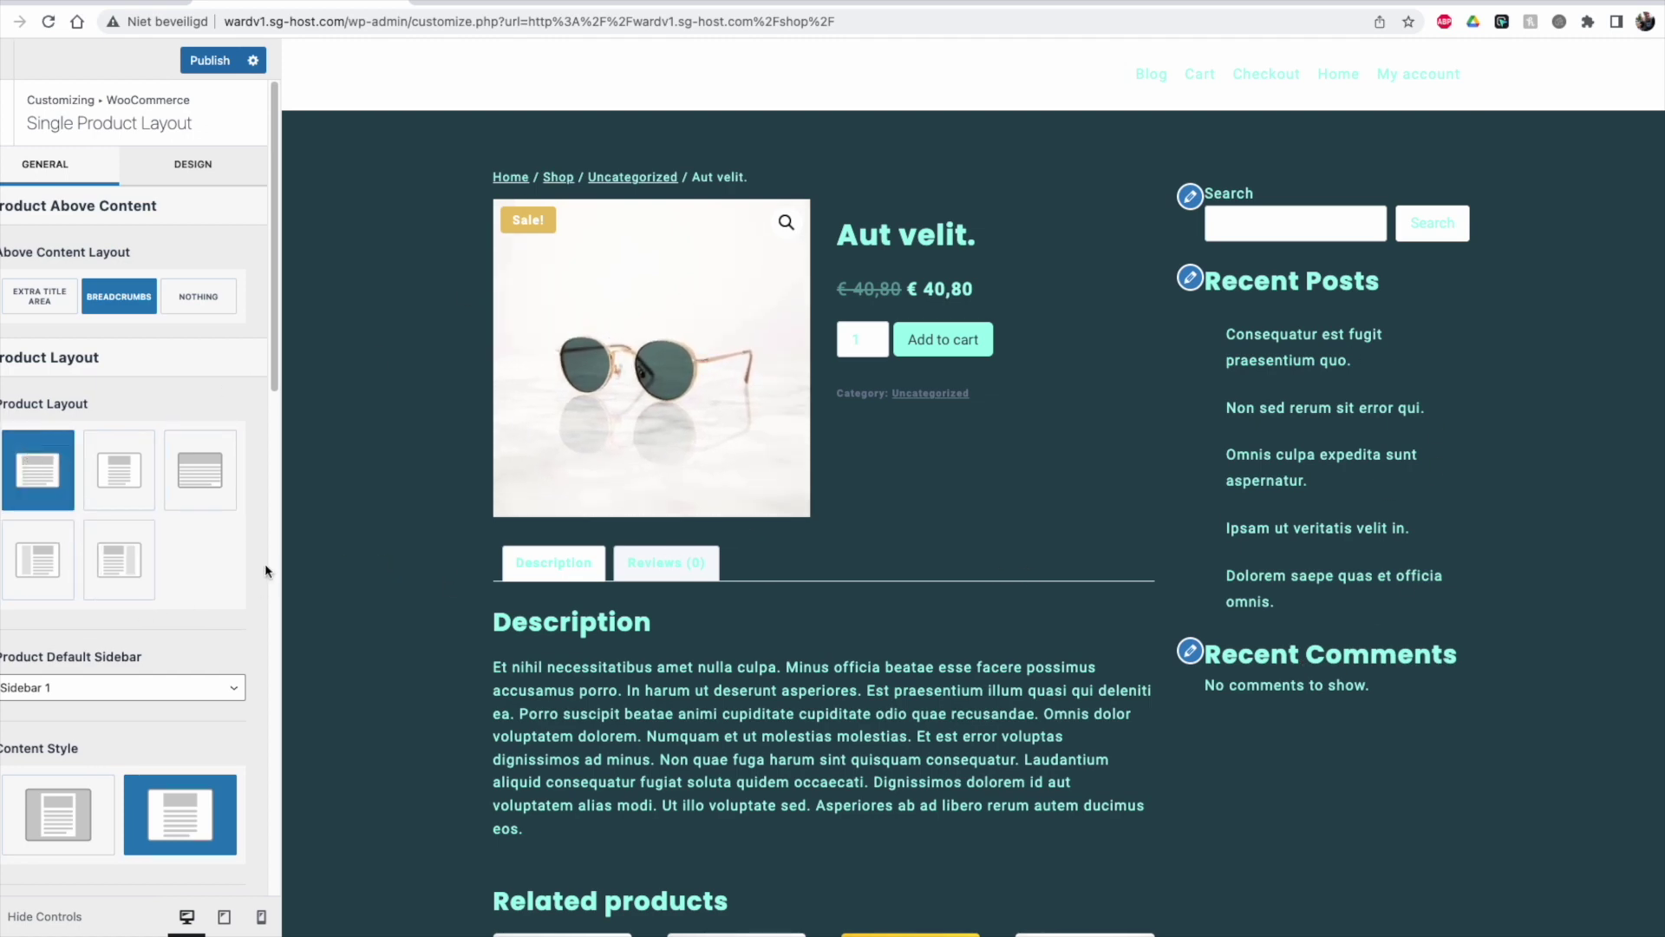
pyautogui.click(130, 484)
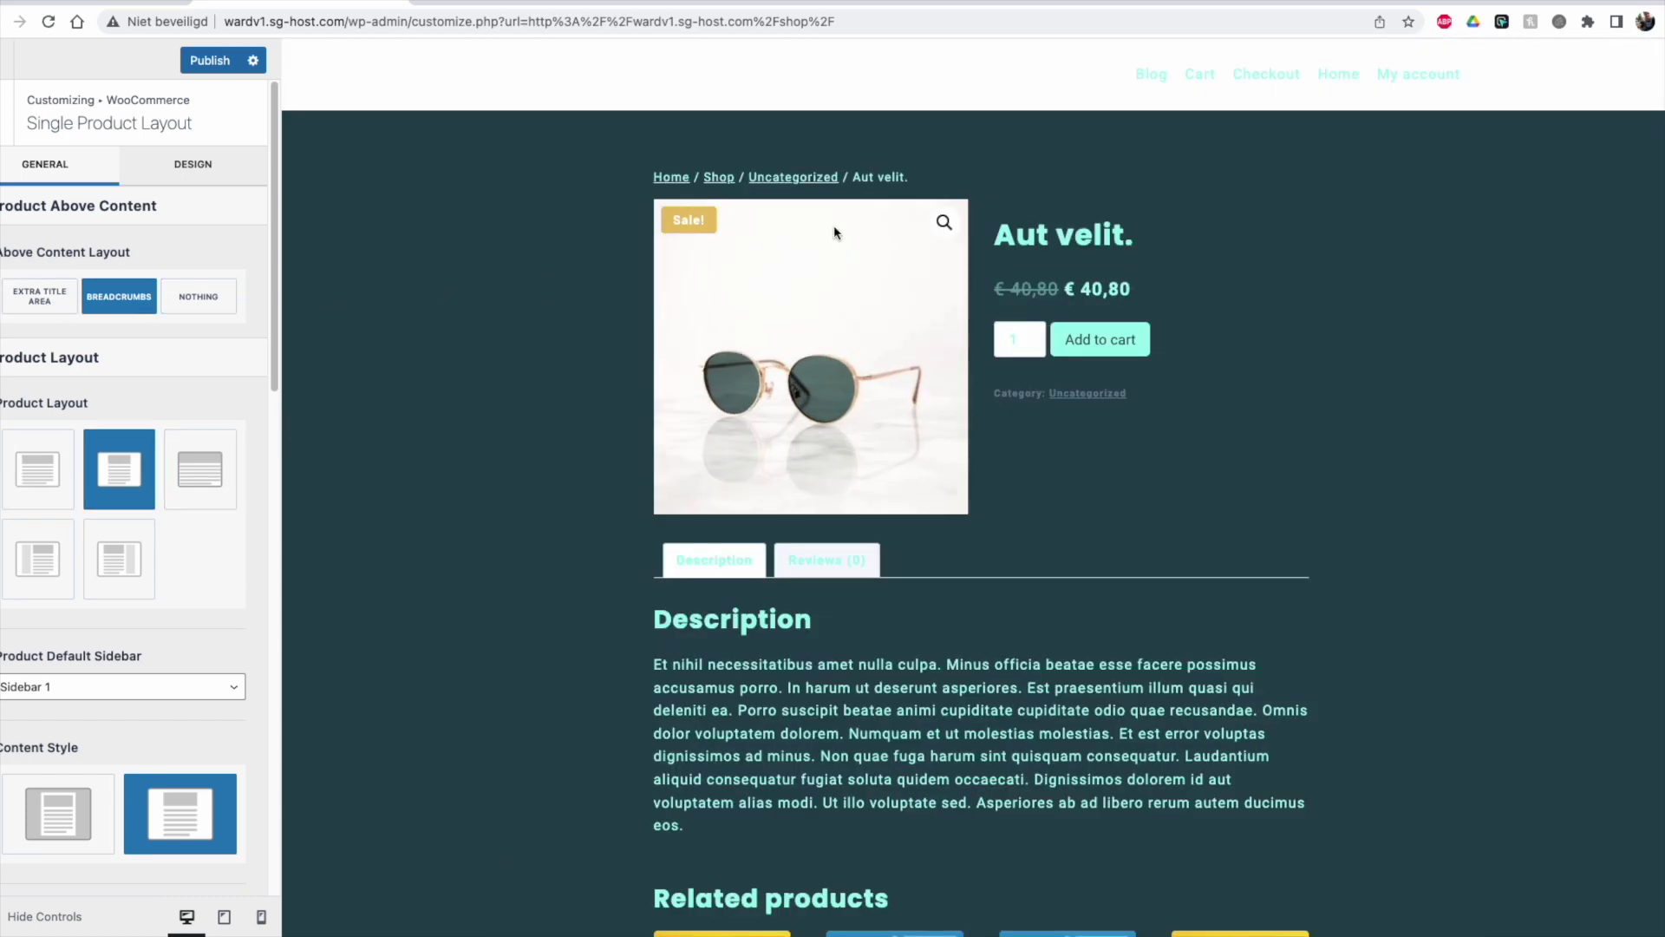
# Step: Try the Nothing and Extra Title Area options for the above content layout, restoring Breadcrumbs
pyautogui.click(208, 296)
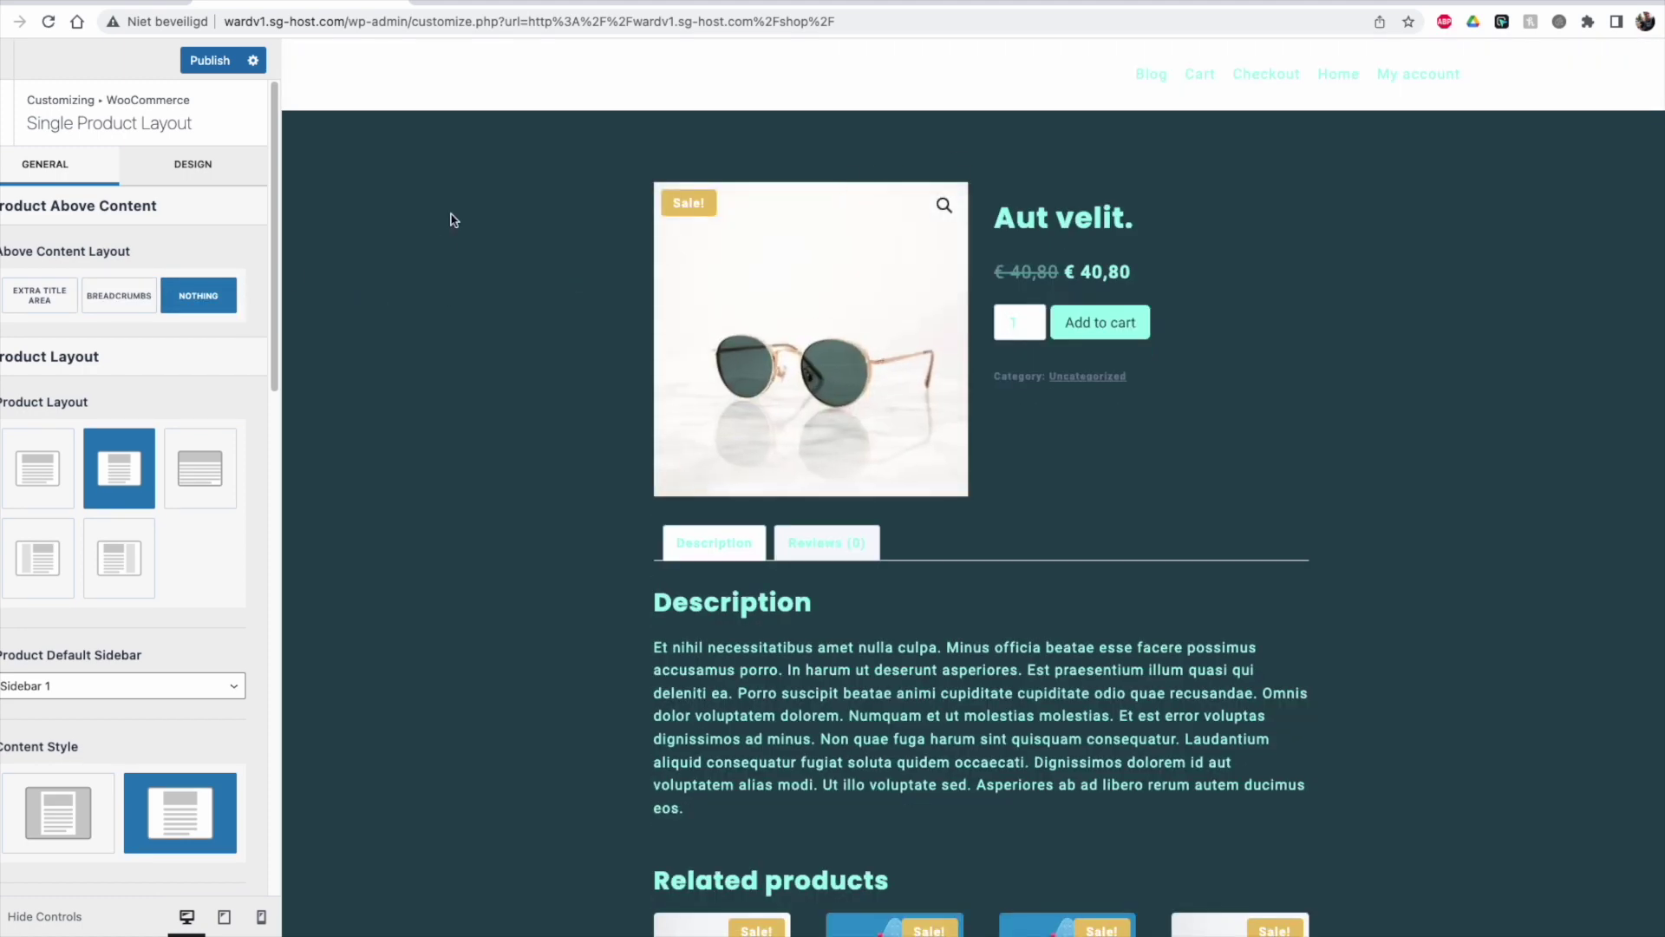
pyautogui.click(17, 312)
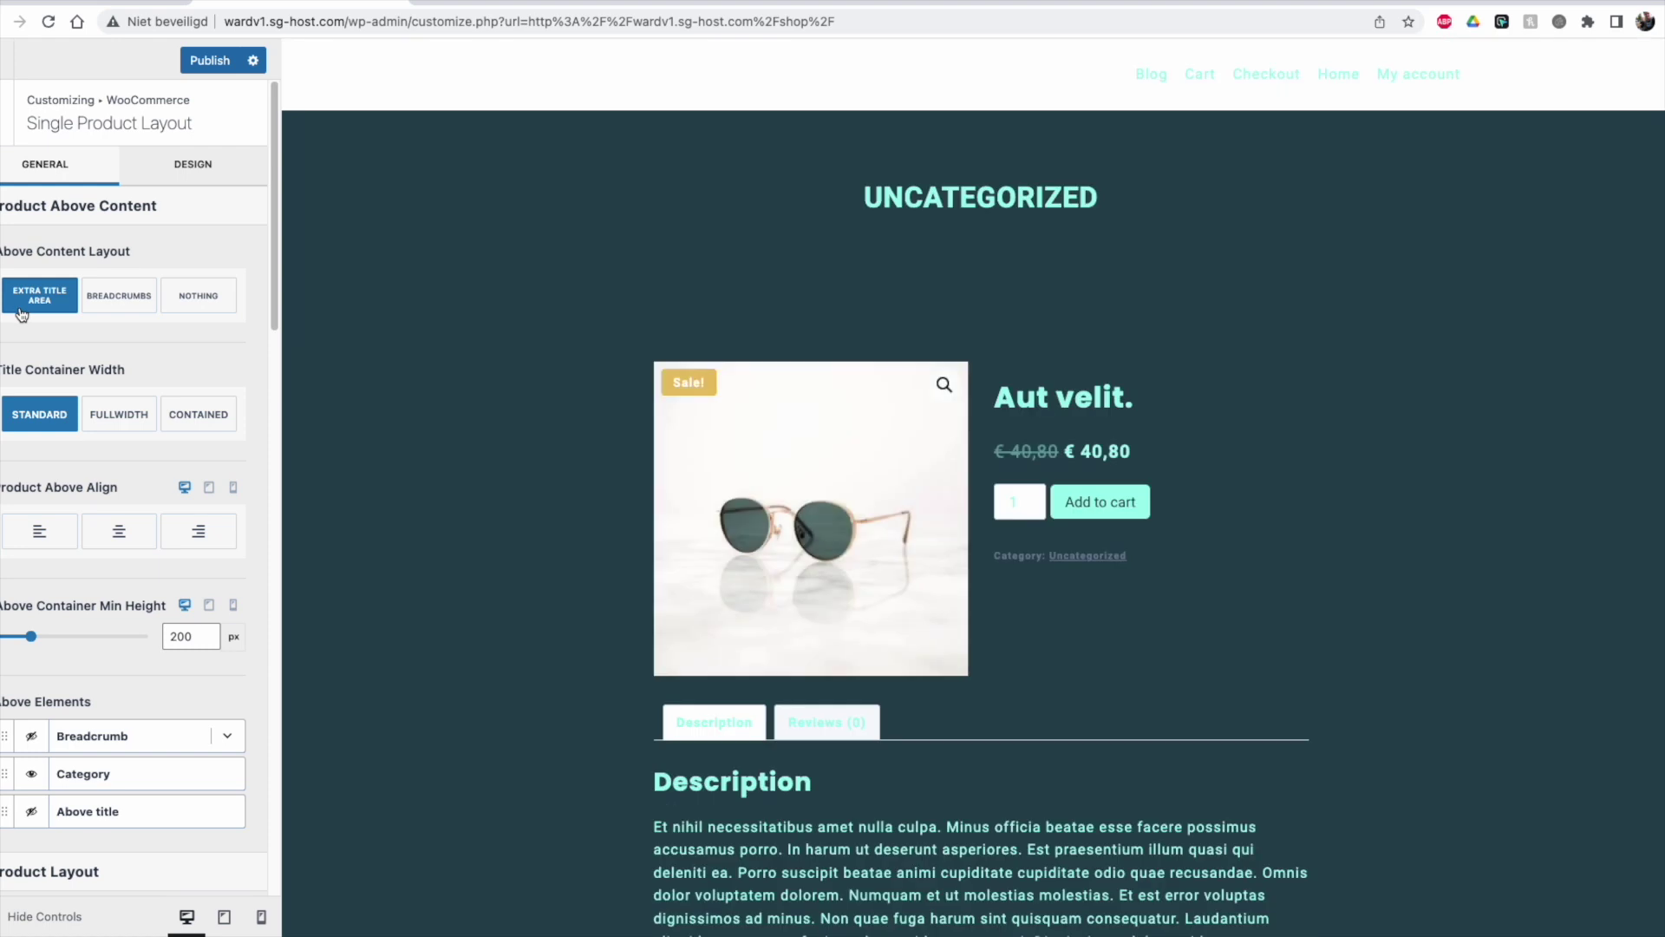
pyautogui.moveTo(785, 208); pyautogui.dragTo(1155, 206)
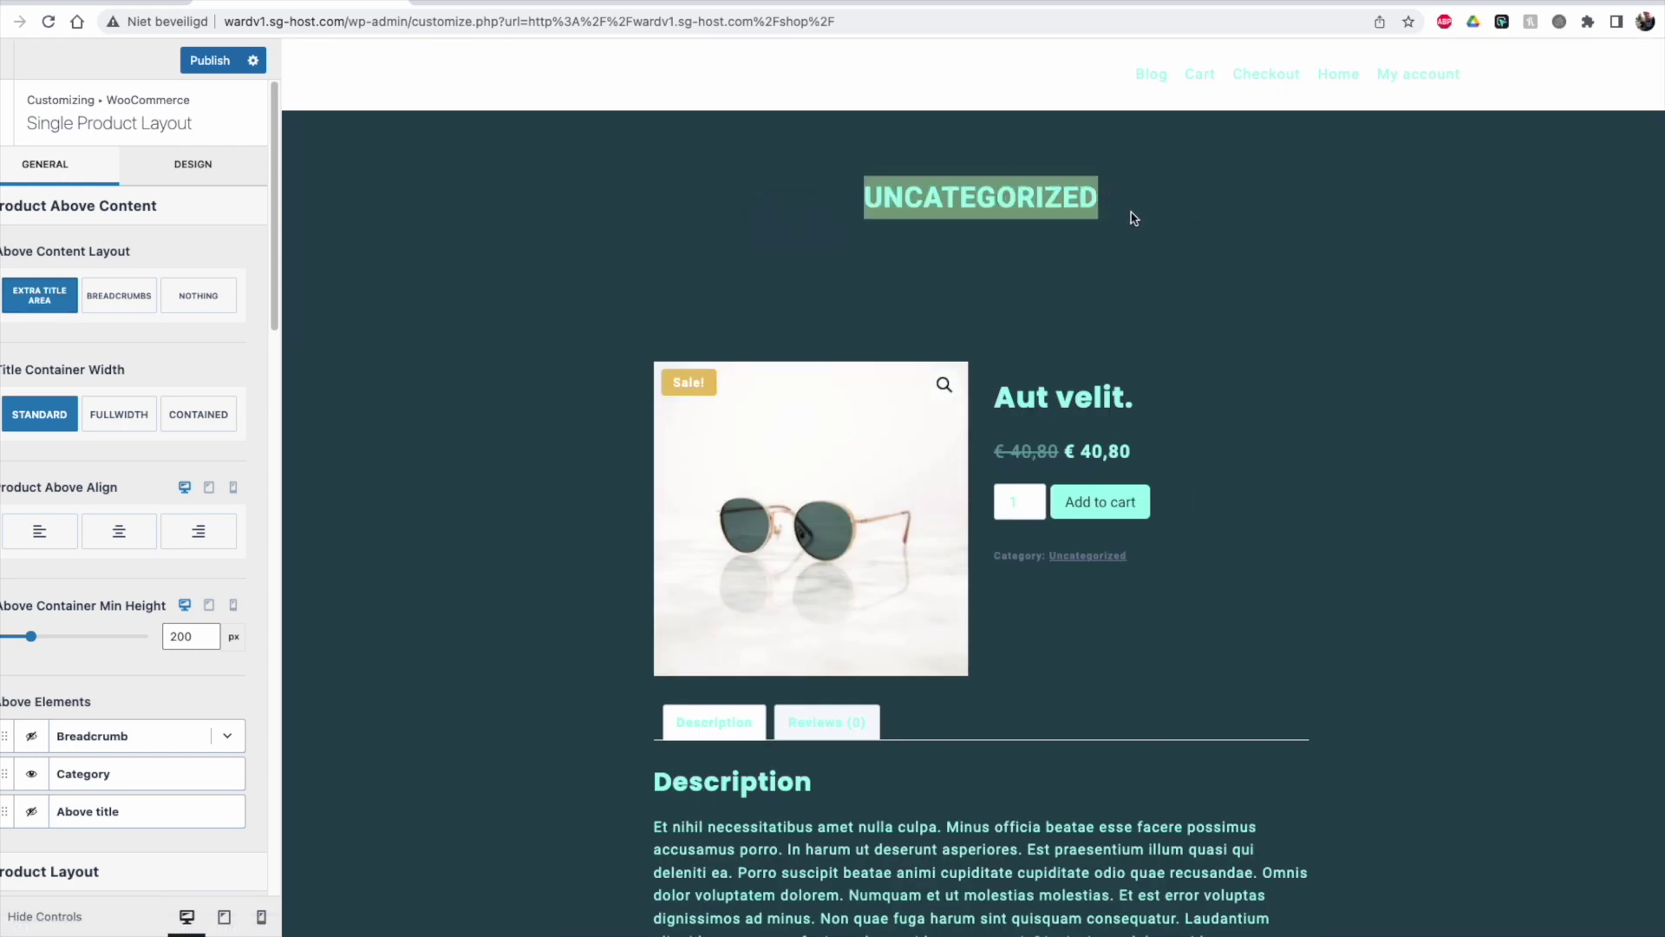
pyautogui.click(119, 300)
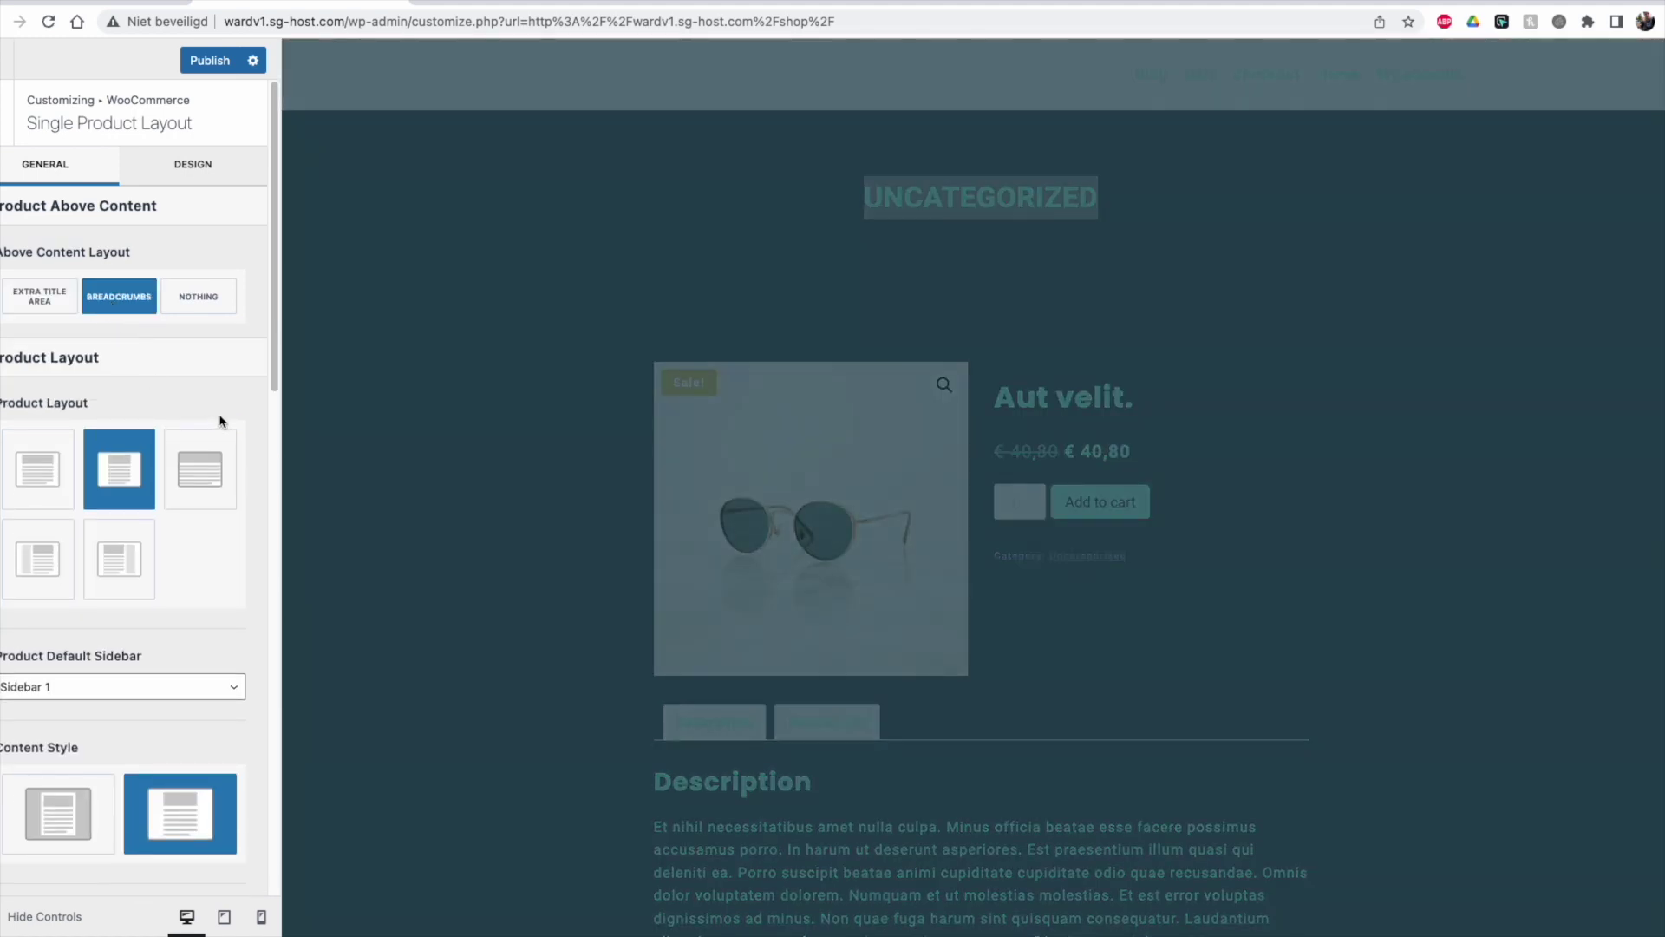
# Step: Try the boxed content style on the single product page, restoring unboxed
pyautogui.moveTo(278, 370); pyautogui.dragTo(273, 513)
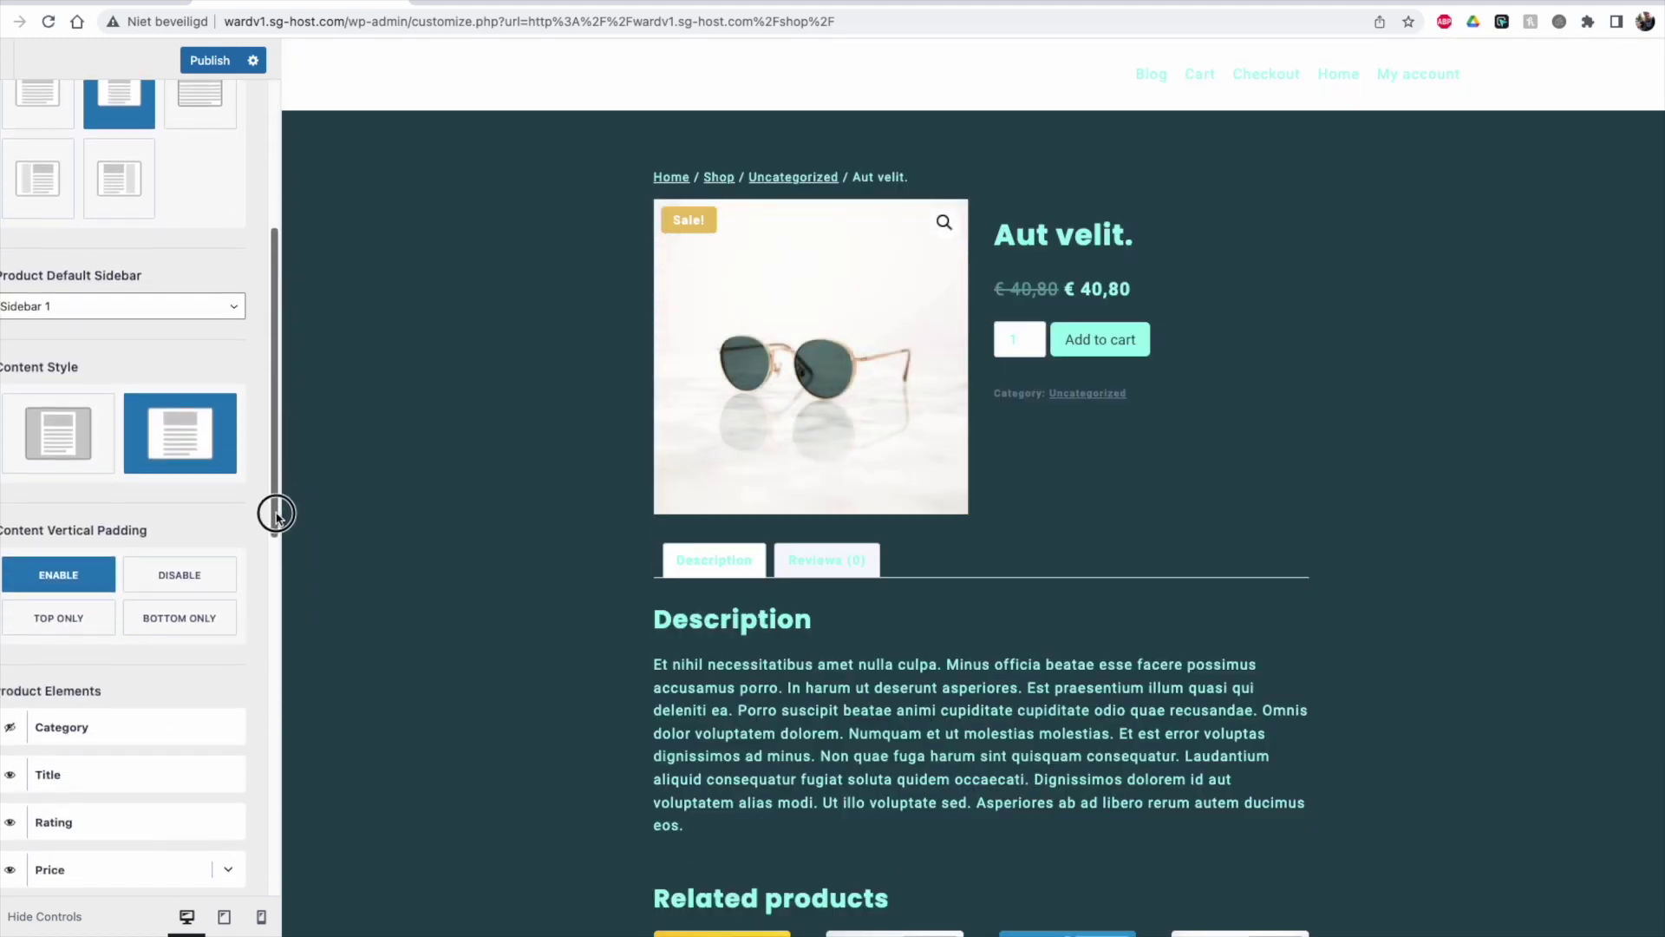
pyautogui.click(70, 447)
pyautogui.click(175, 453)
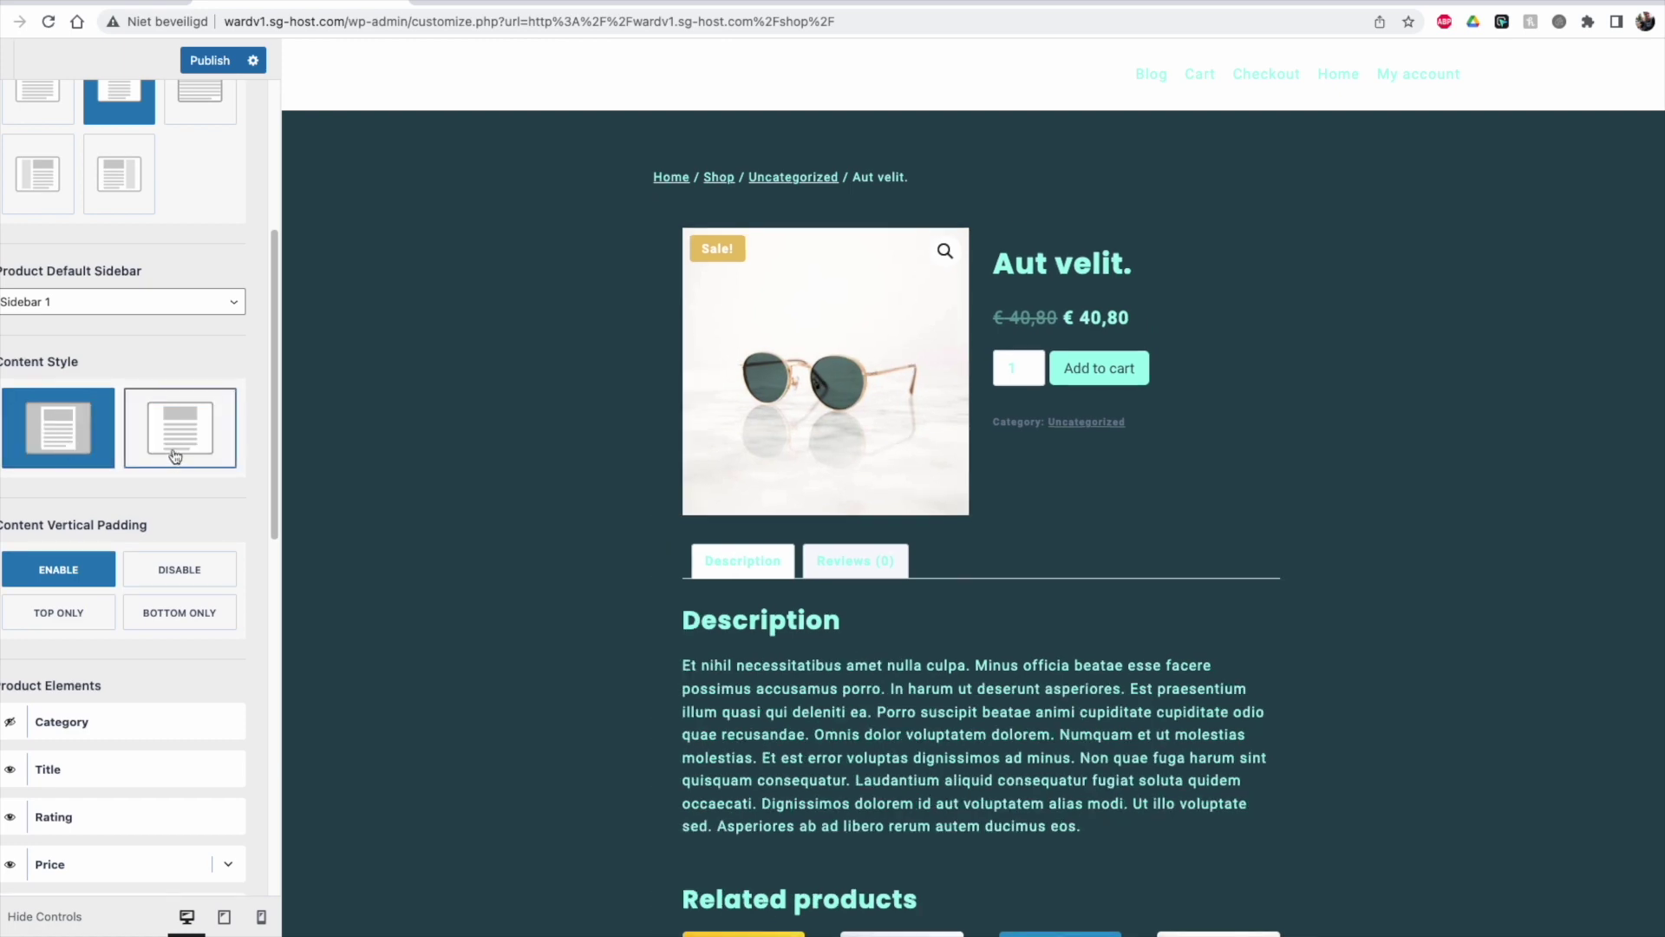
# Step: In the Single Product Layout design settings, set the site background to the light palette color F7FAFC
pyautogui.moveTo(277, 494); pyautogui.dragTo(283, 163)
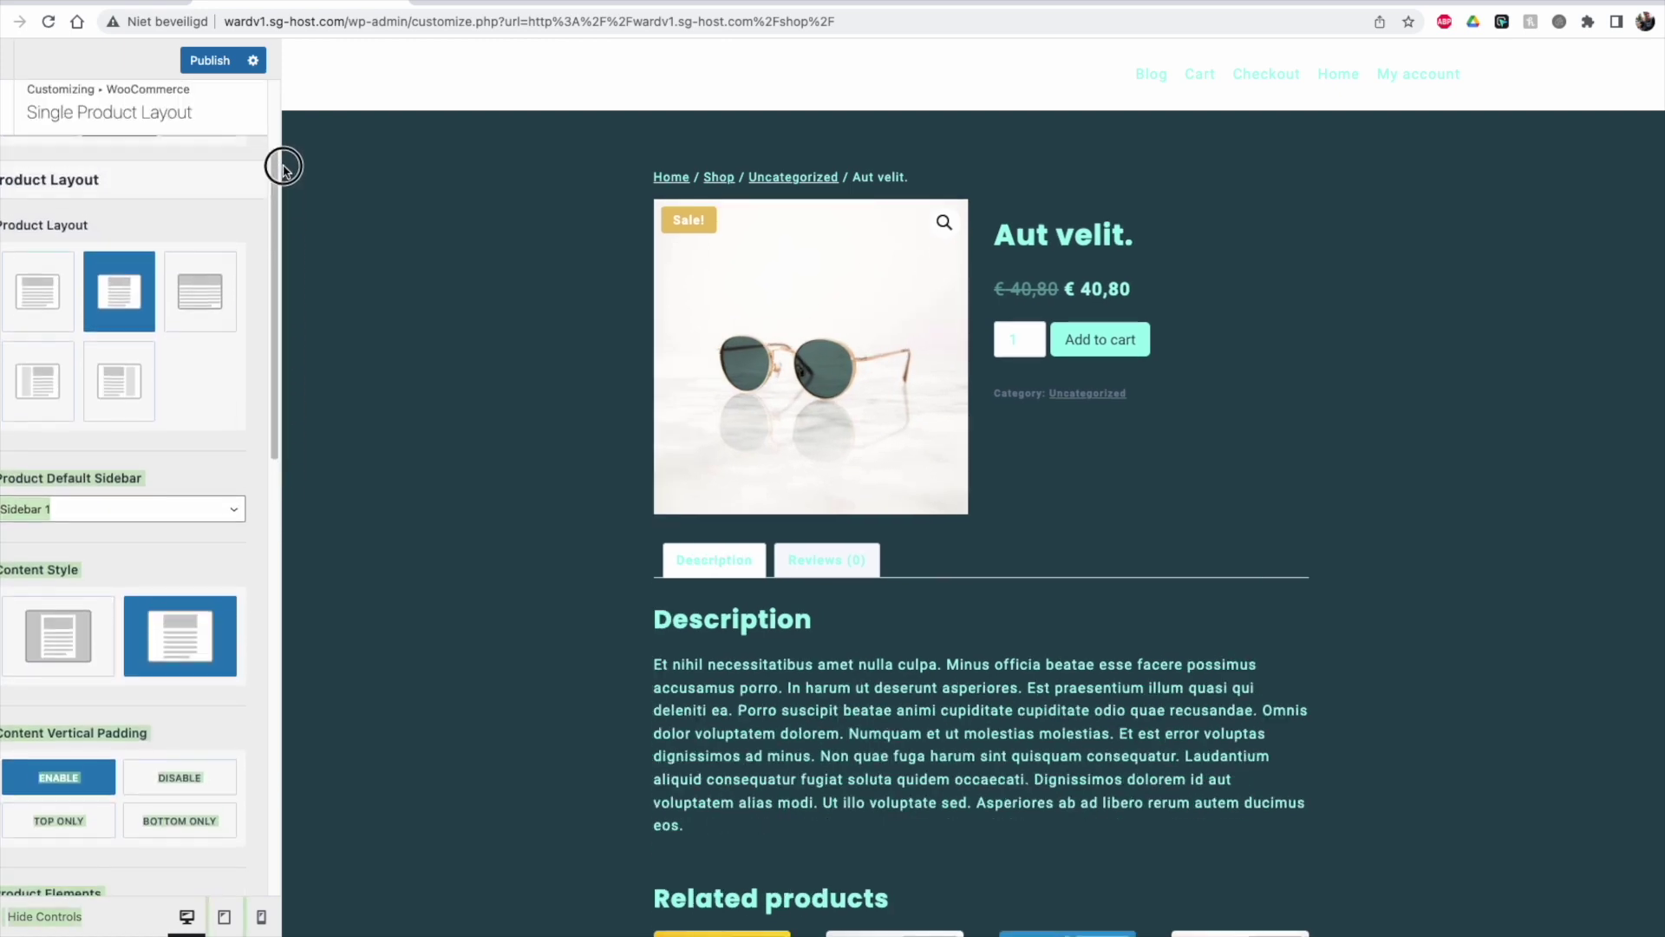
pyautogui.scroll(-3, 232, 198)
pyautogui.scroll(5, 234, 205)
pyautogui.click(203, 166)
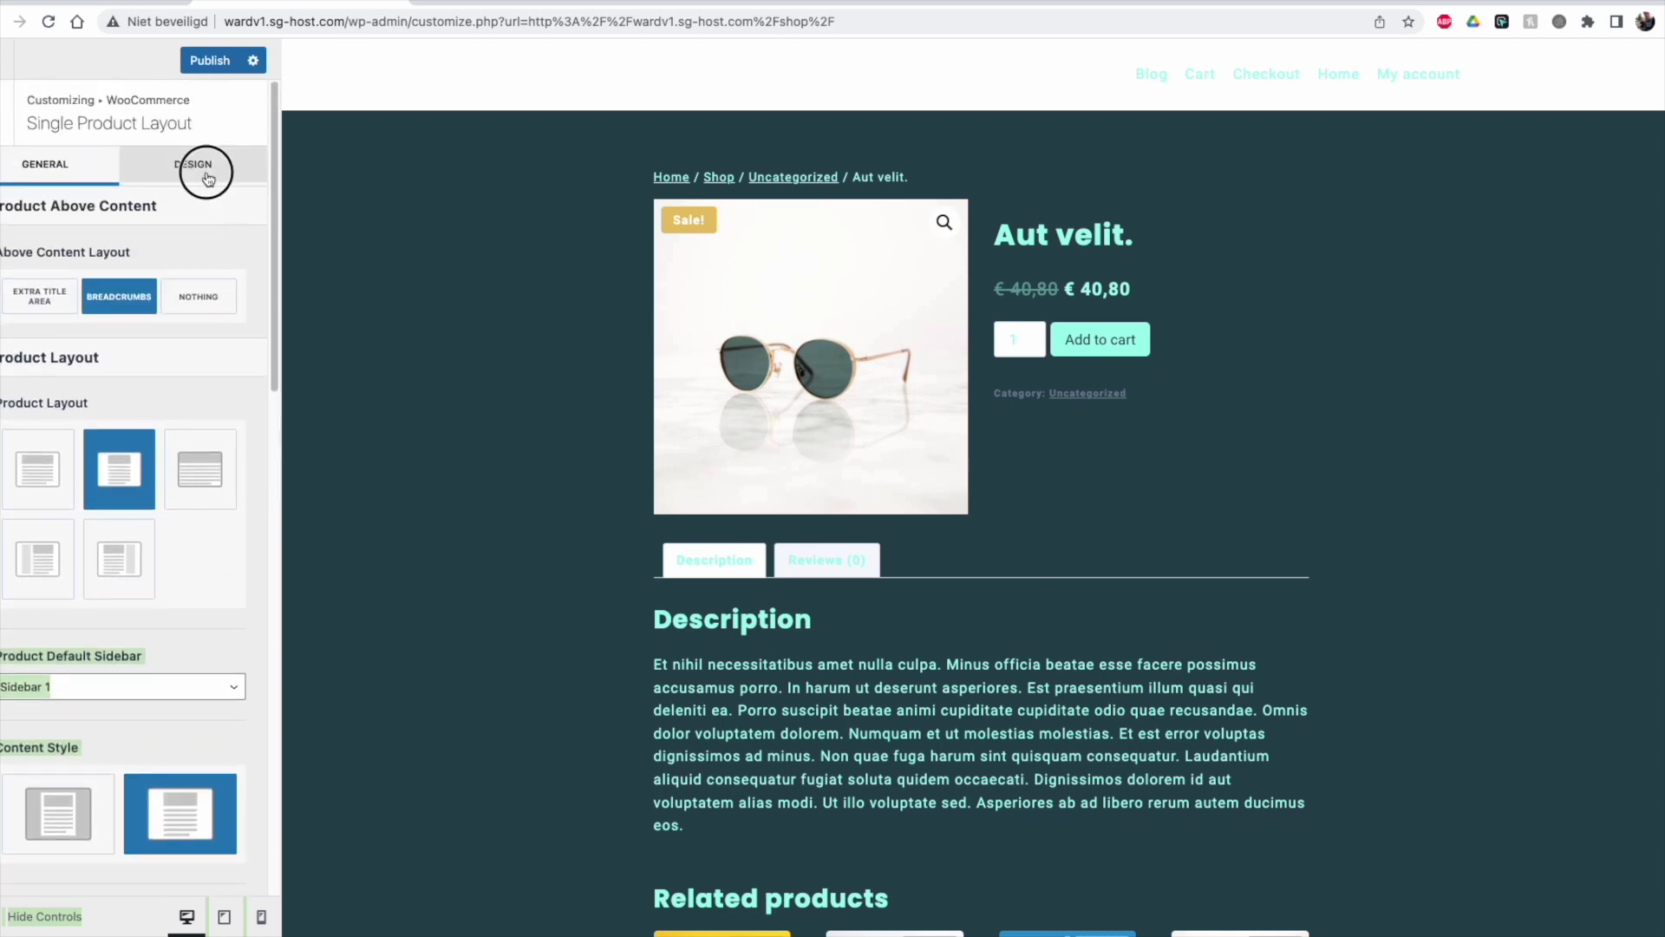
pyautogui.click(159, 246)
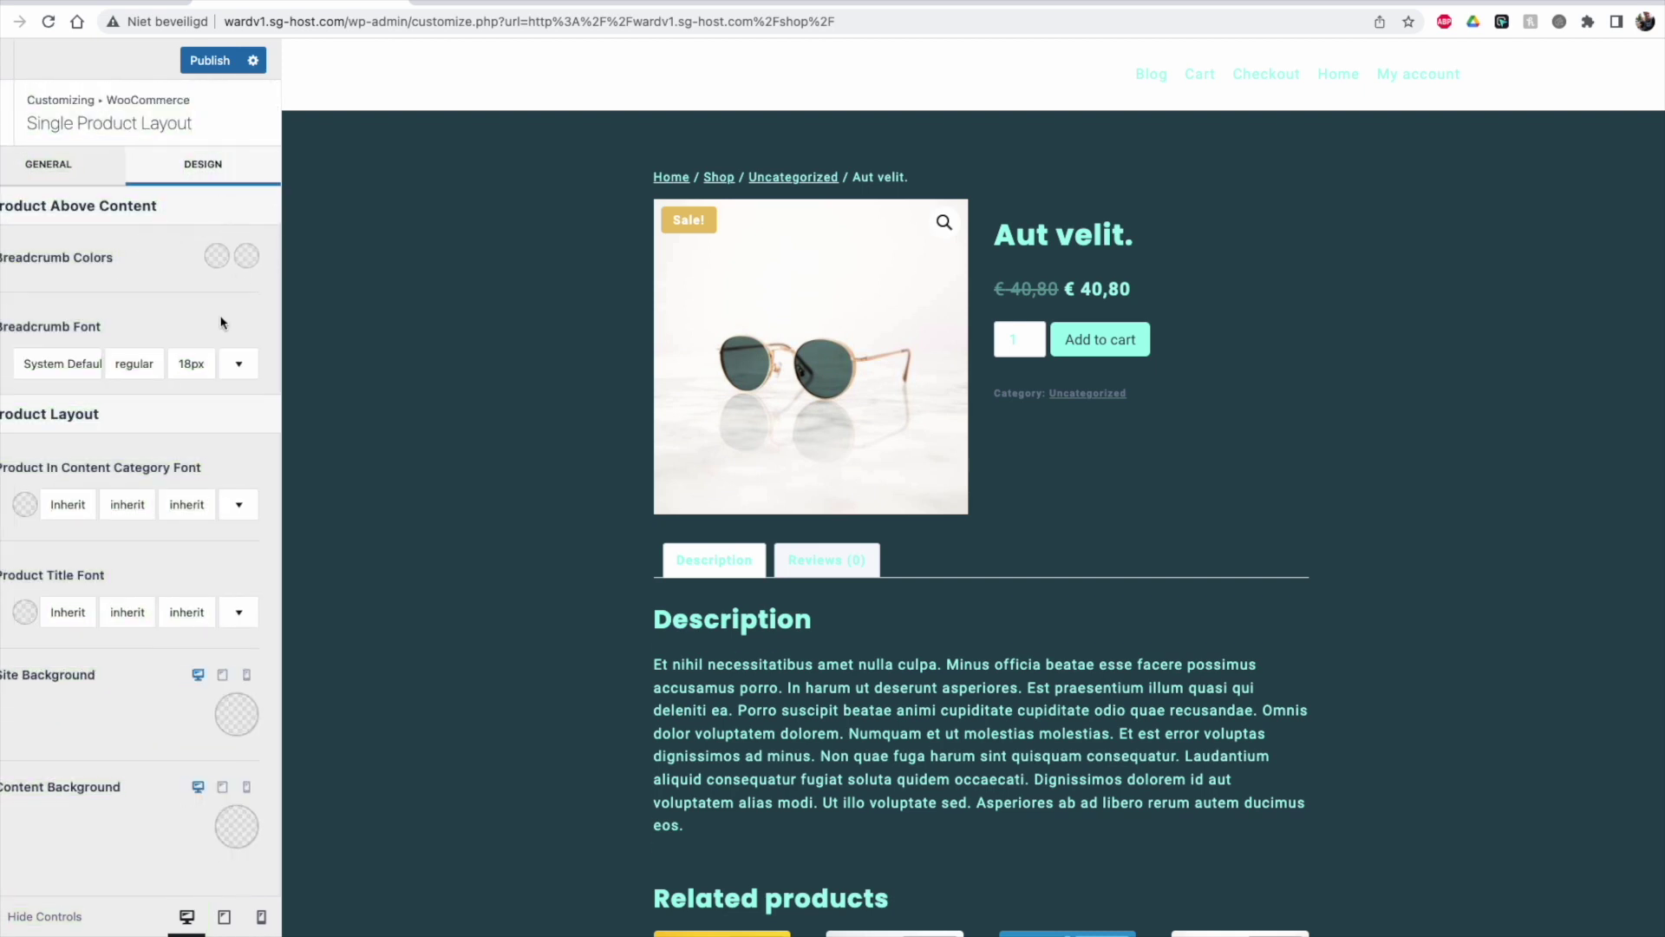
pyautogui.click(236, 714)
pyautogui.click(212, 668)
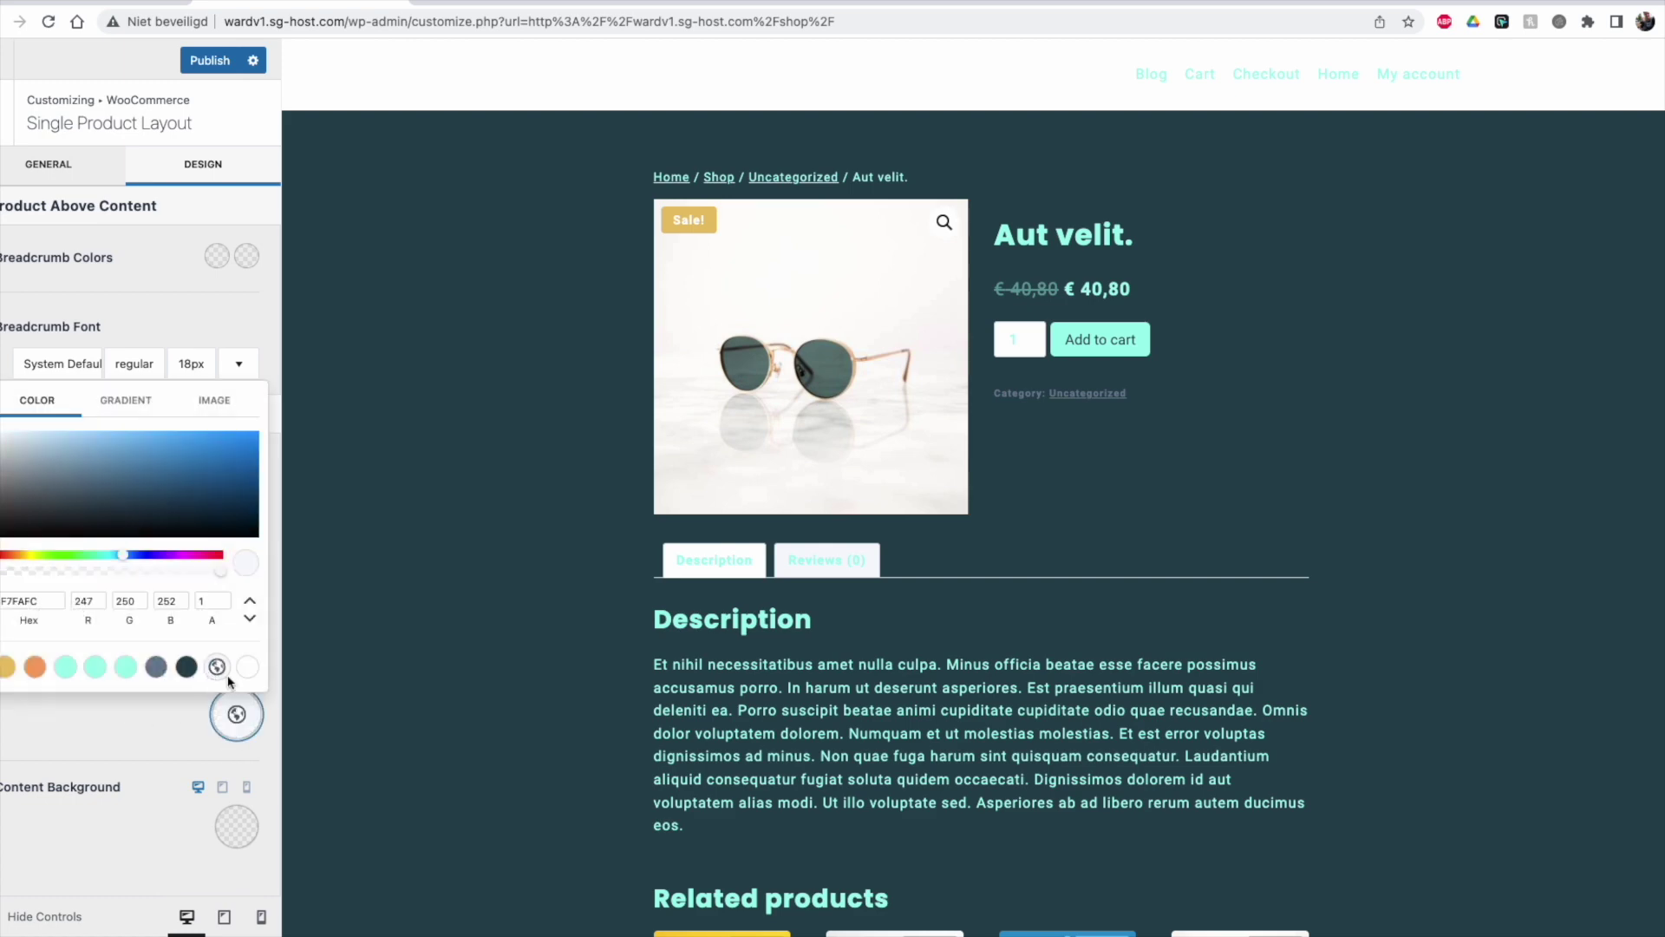
pyautogui.click(186, 698)
# Step: Set the single product page's content background to the white palette color FFFFFF
pyautogui.click(244, 832)
pyautogui.click(248, 779)
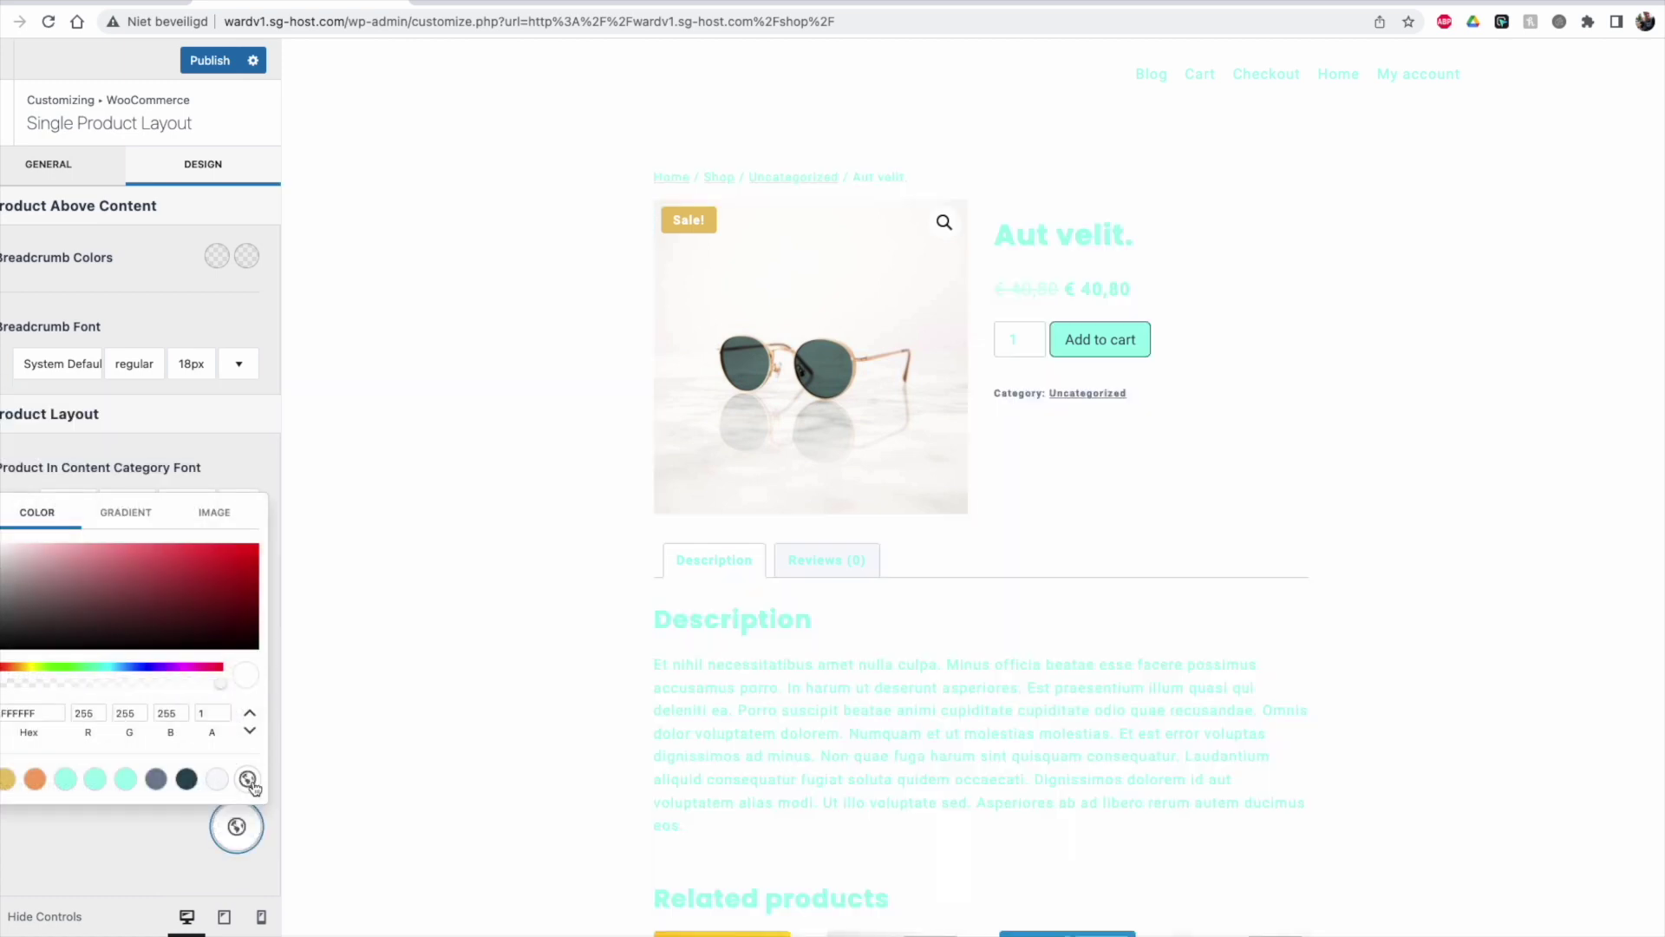
pyautogui.click(111, 861)
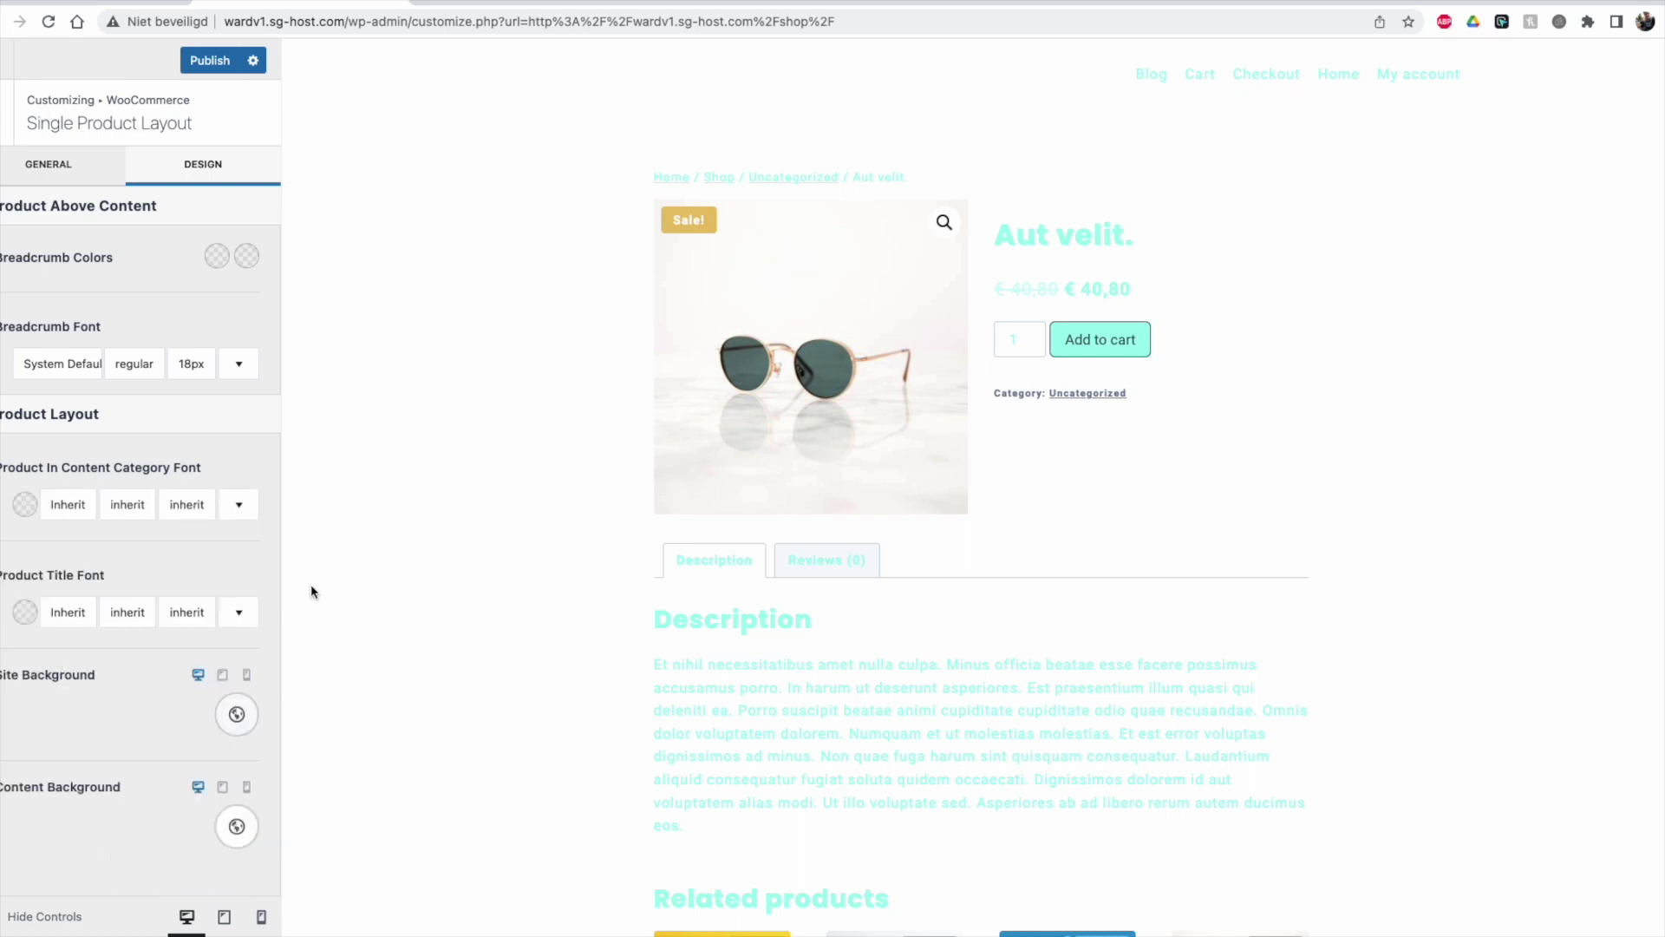
# Step: Compare the boxed content style against the new backgrounds, restore unboxed, and check the page down to the related products
pyautogui.click(65, 173)
pyautogui.click(89, 810)
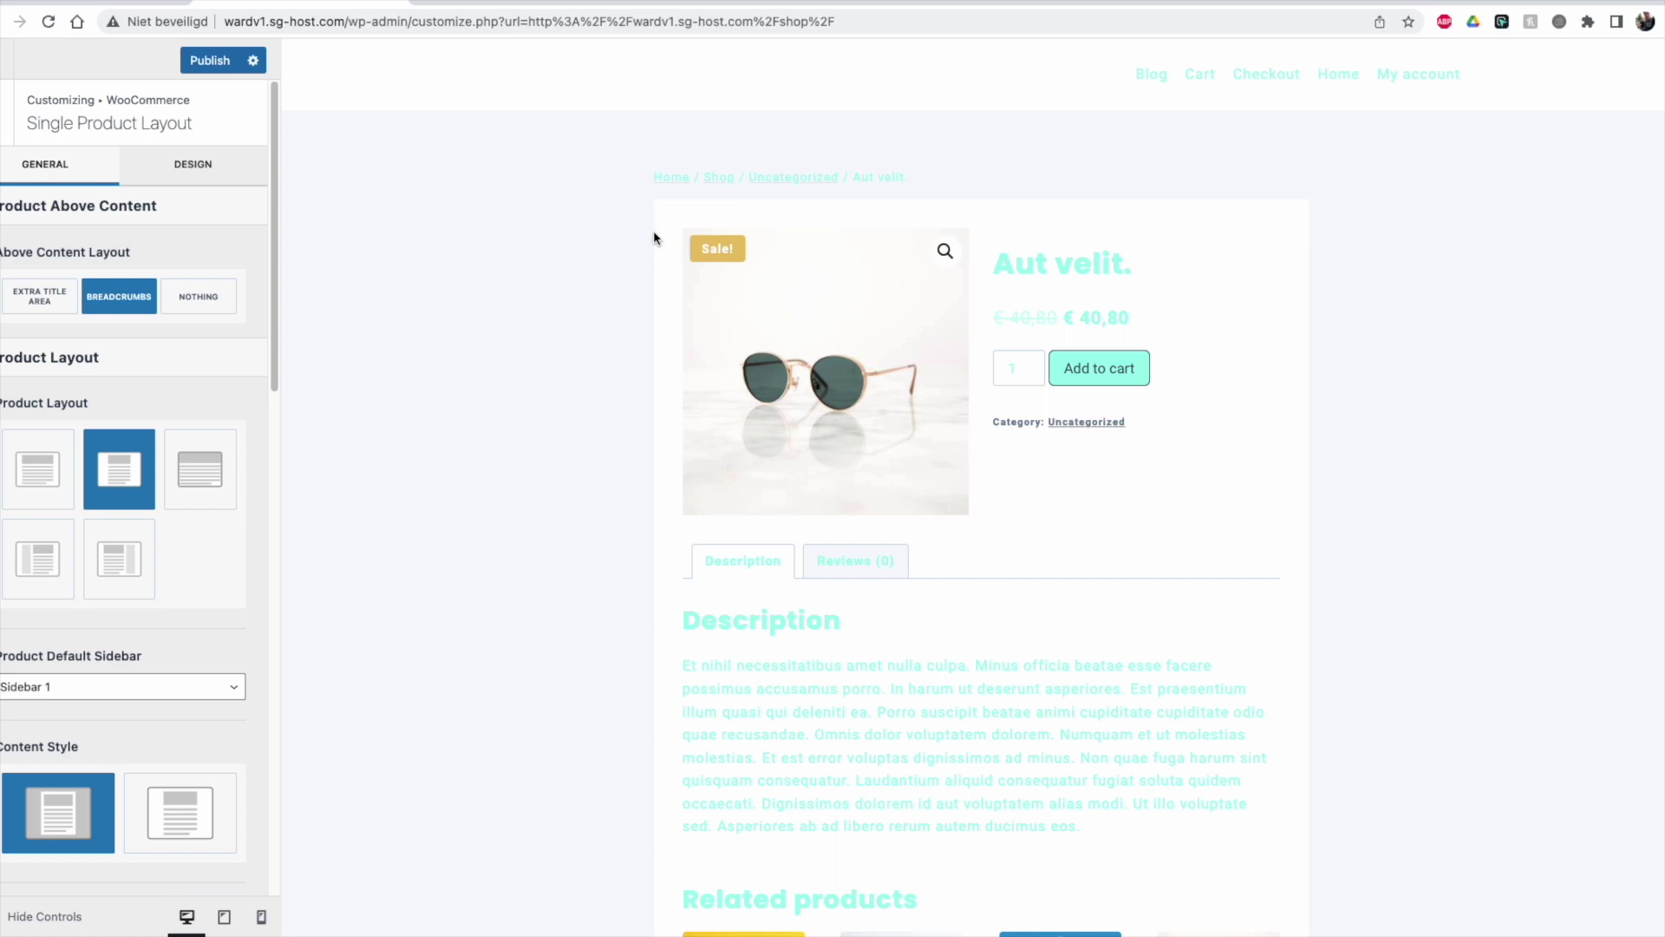
pyautogui.click(185, 830)
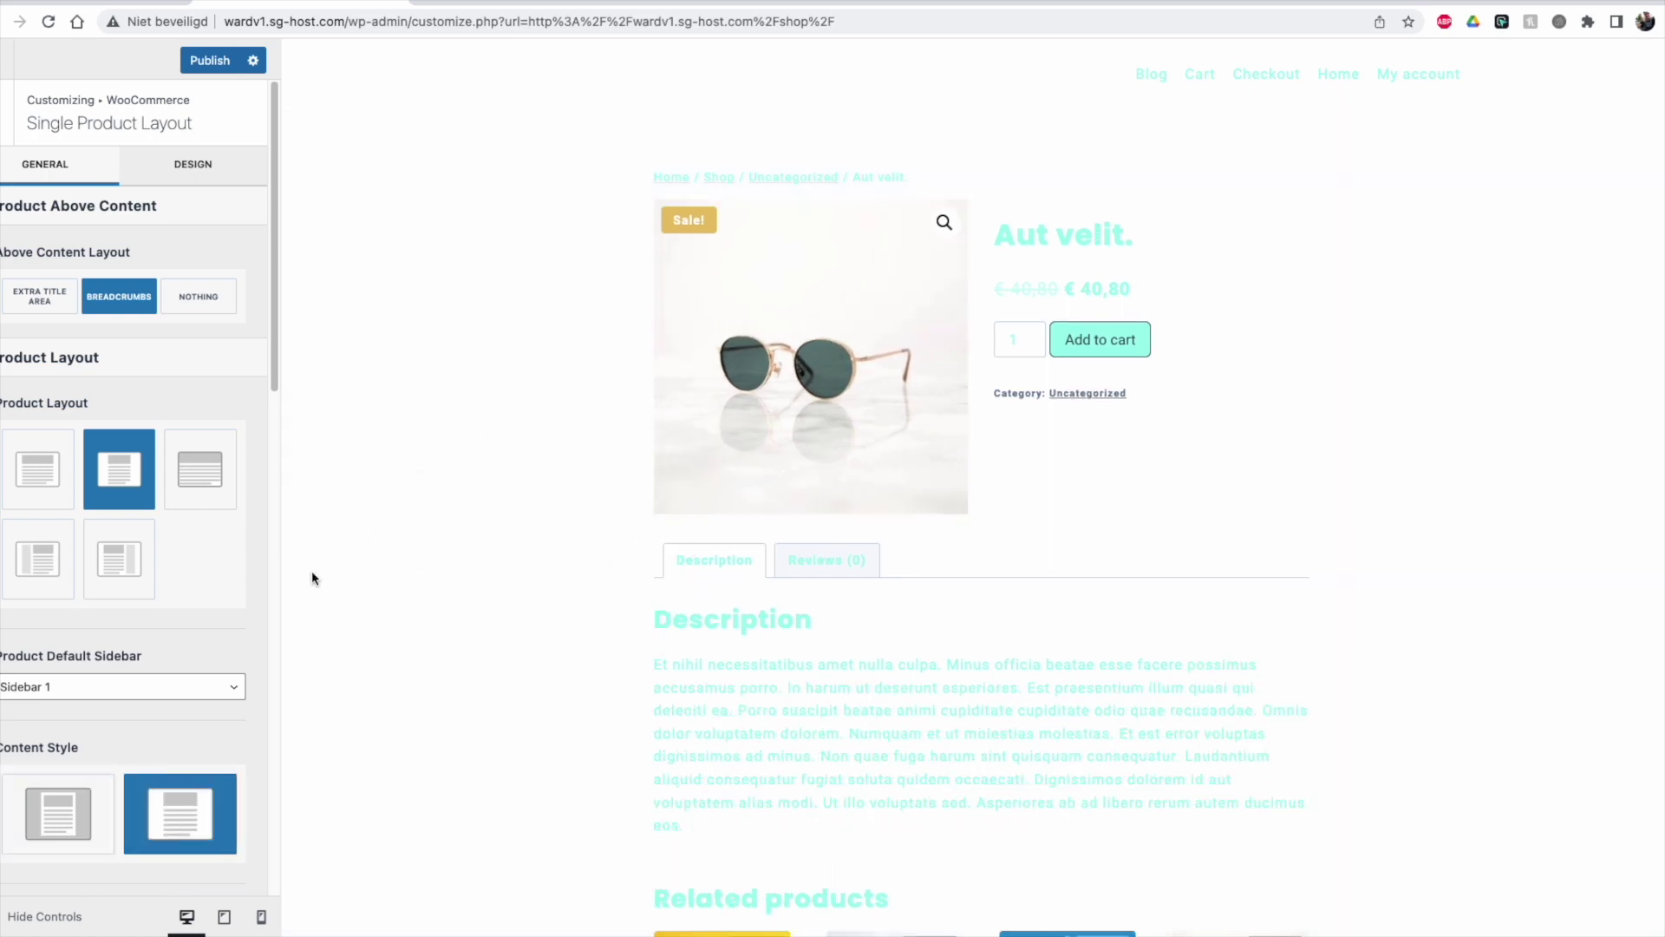
pyautogui.scroll(-5, 939, 631)
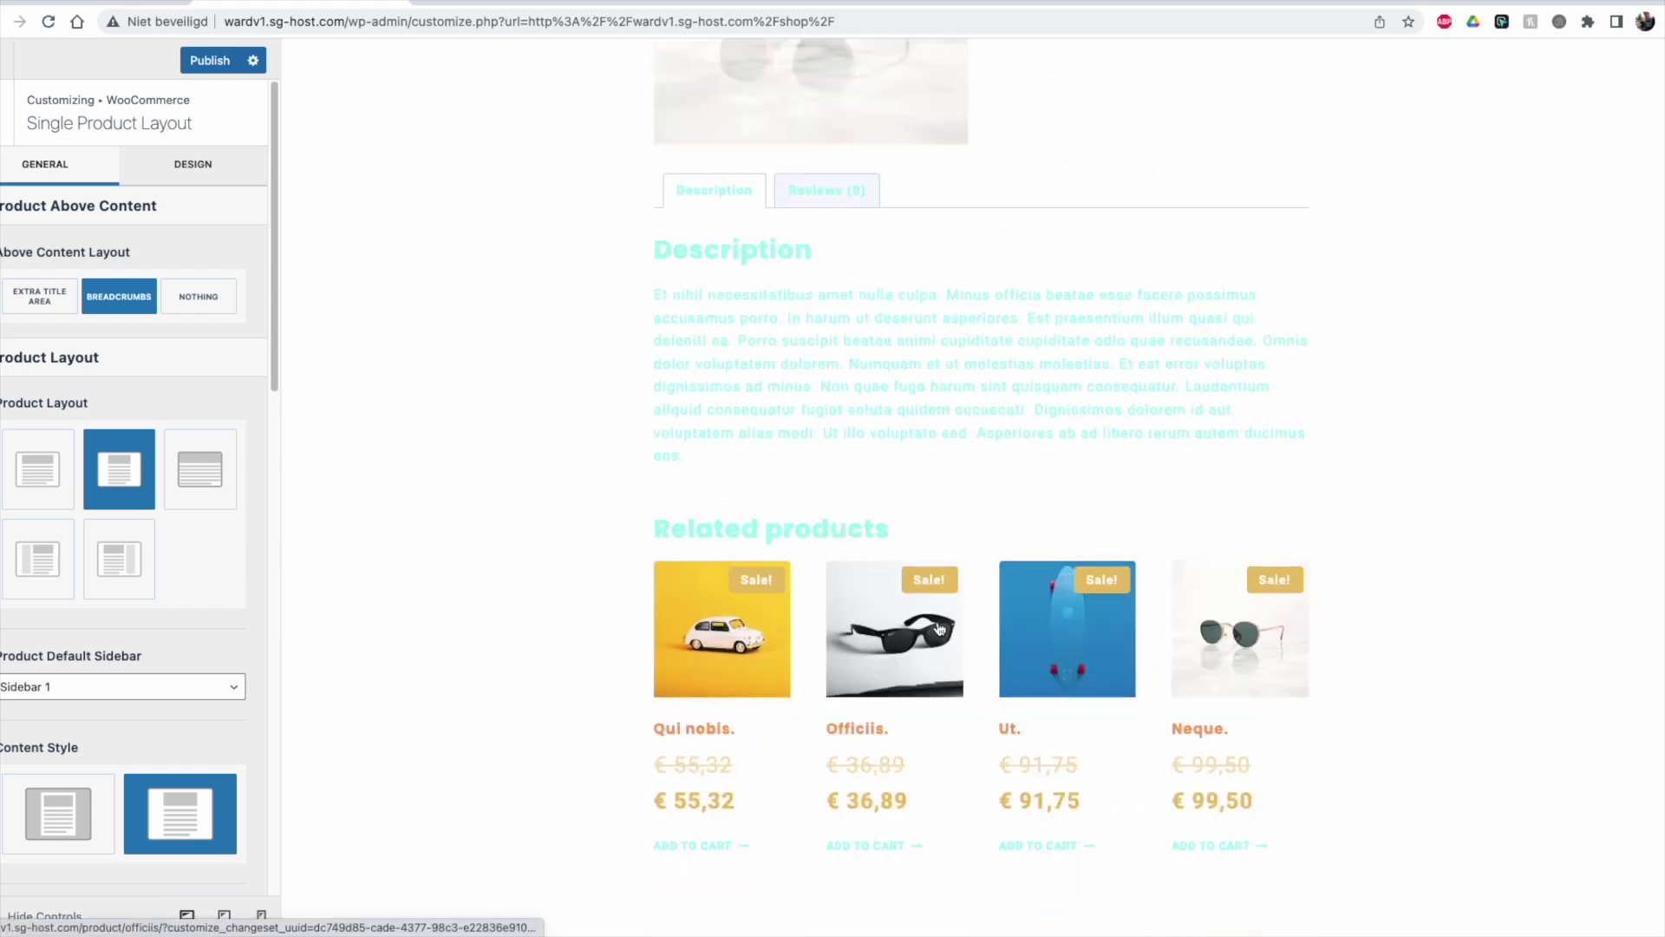
# Step: Switch the single product page's content style to boxed
pyautogui.scroll(5, 937, 632)
pyautogui.click(32, 831)
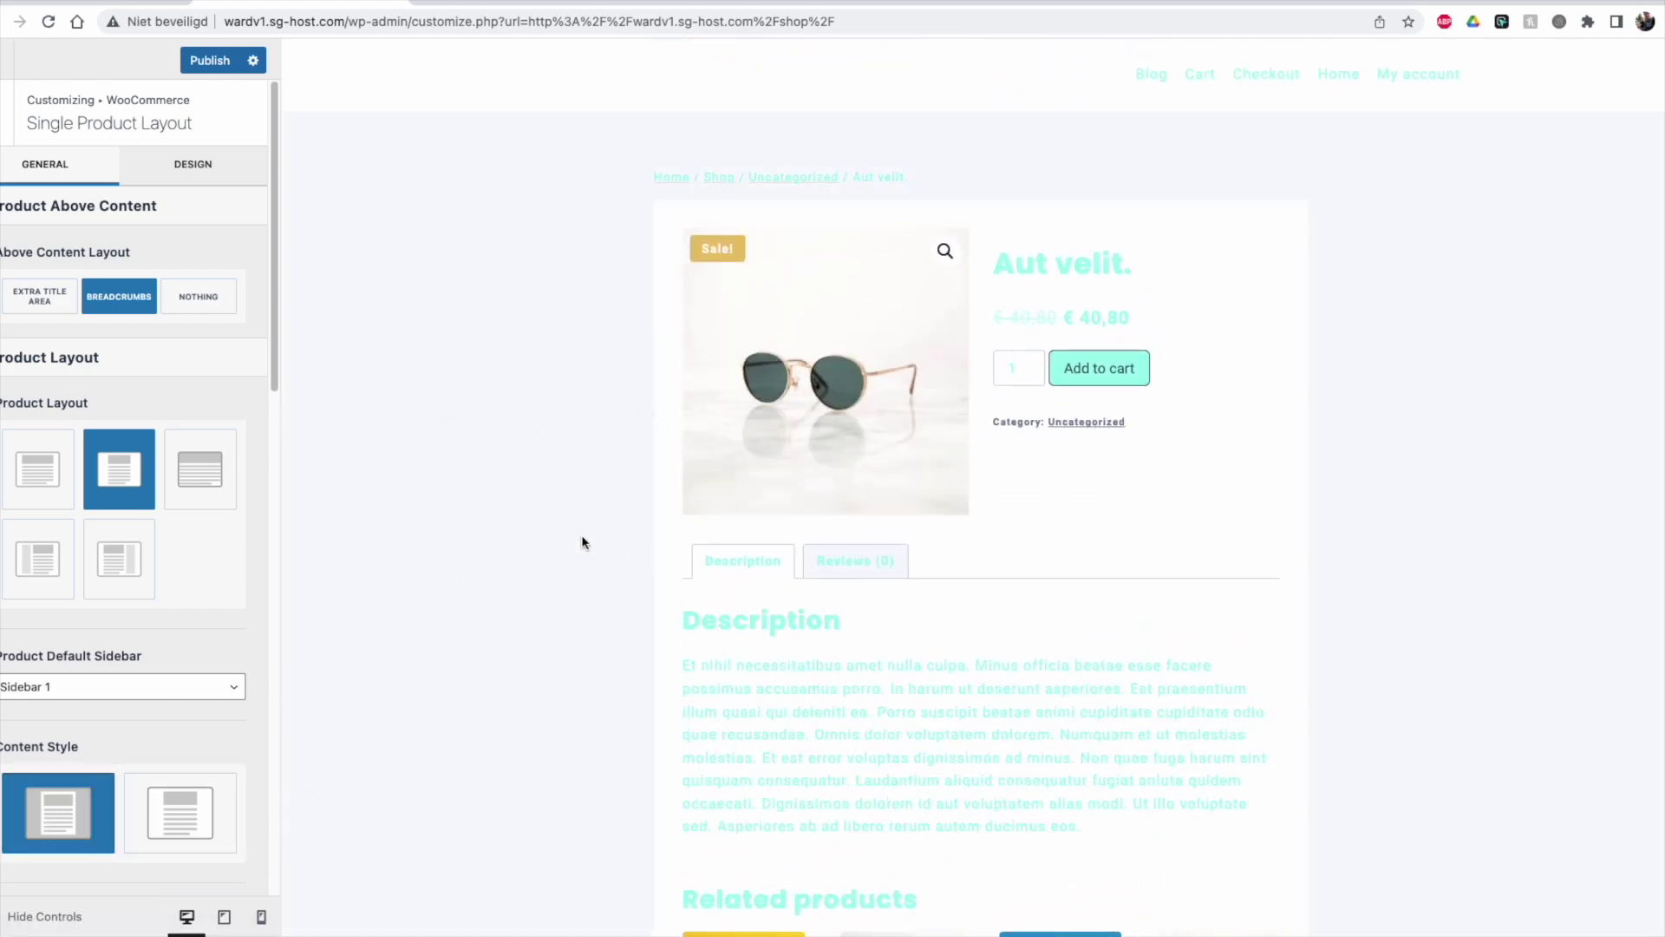
# Step: Try hiding the Rating and Price product elements, showing each of them again
pyautogui.scroll(-6, 118, 783)
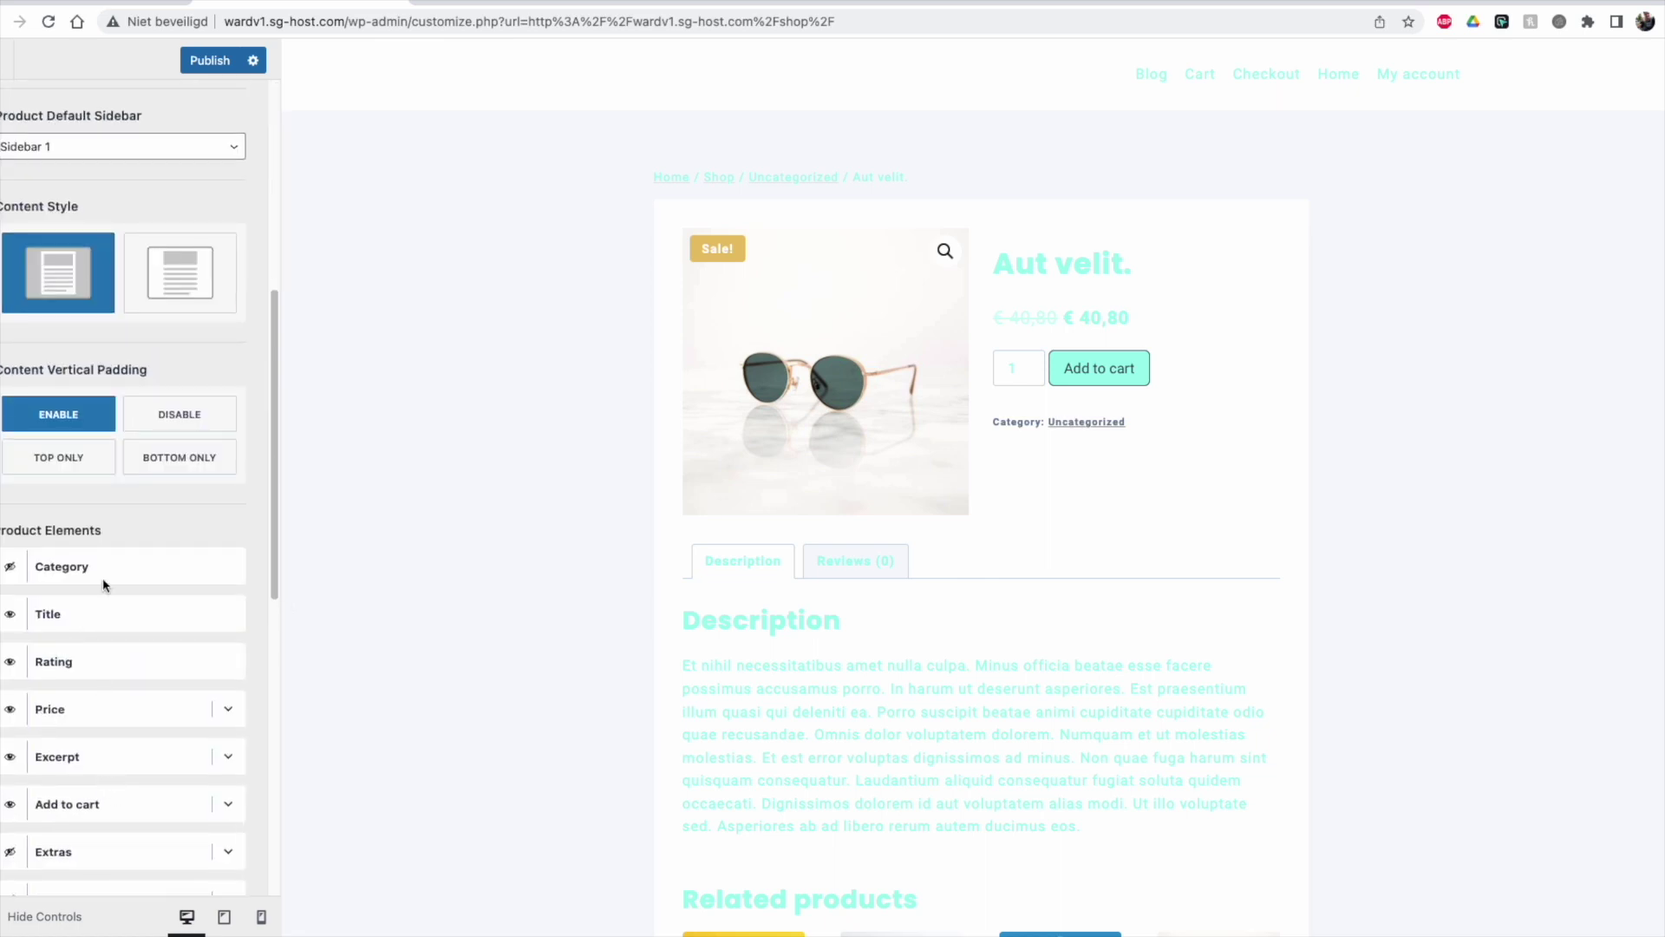
pyautogui.scroll(-1, 101, 611)
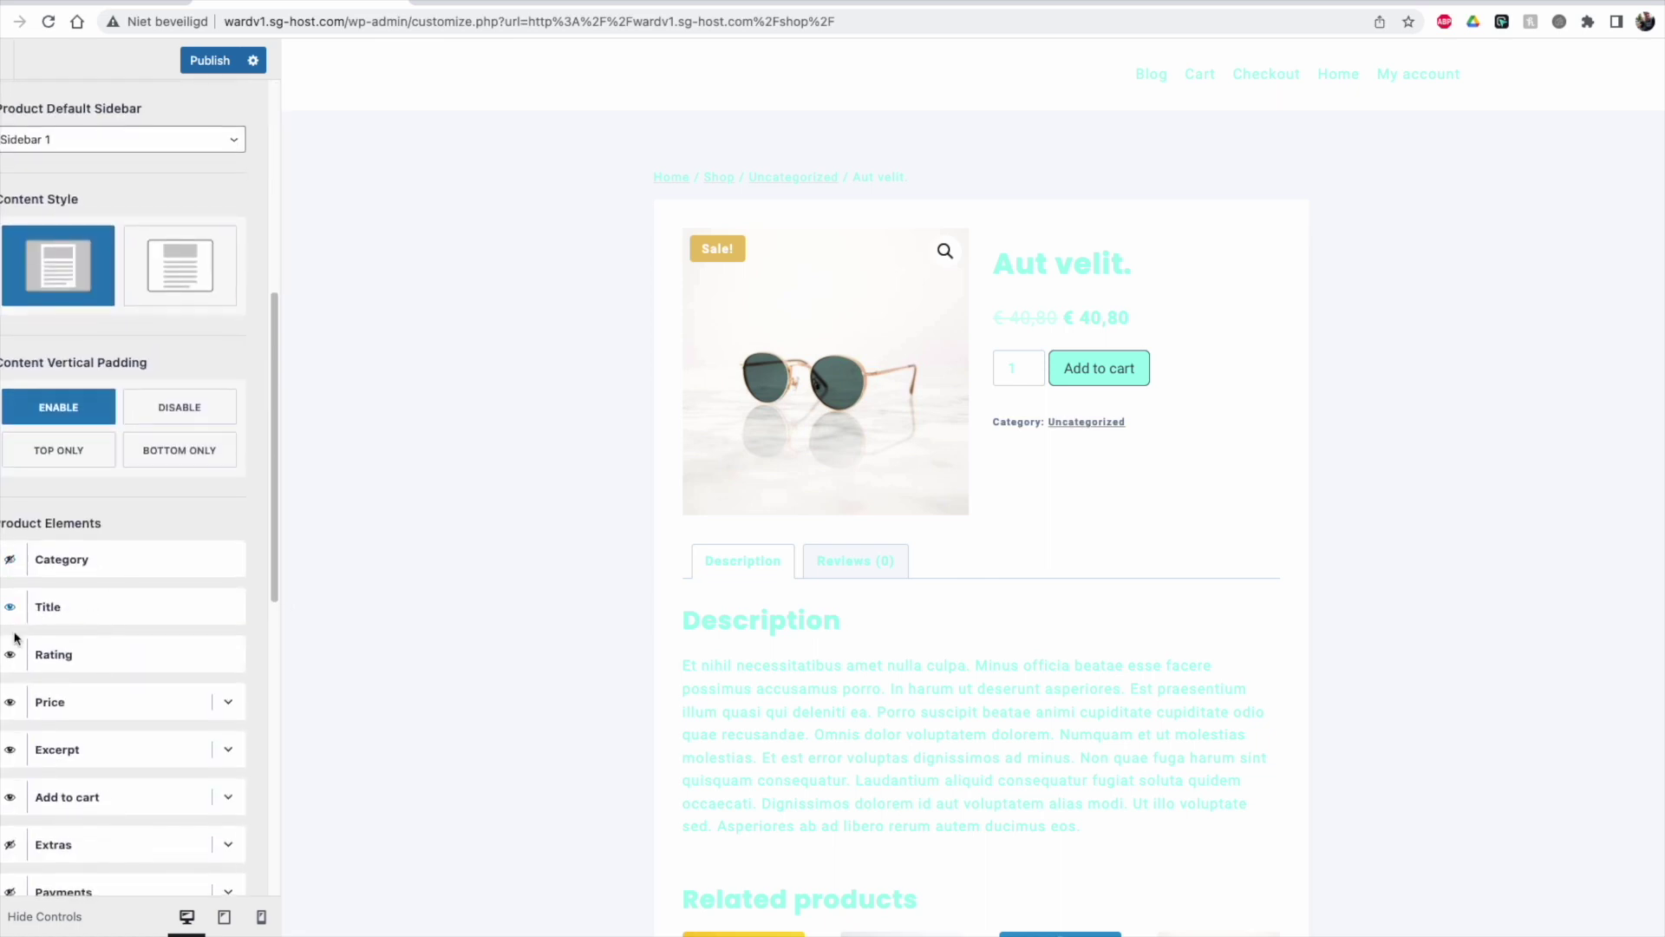
pyautogui.click(12, 658)
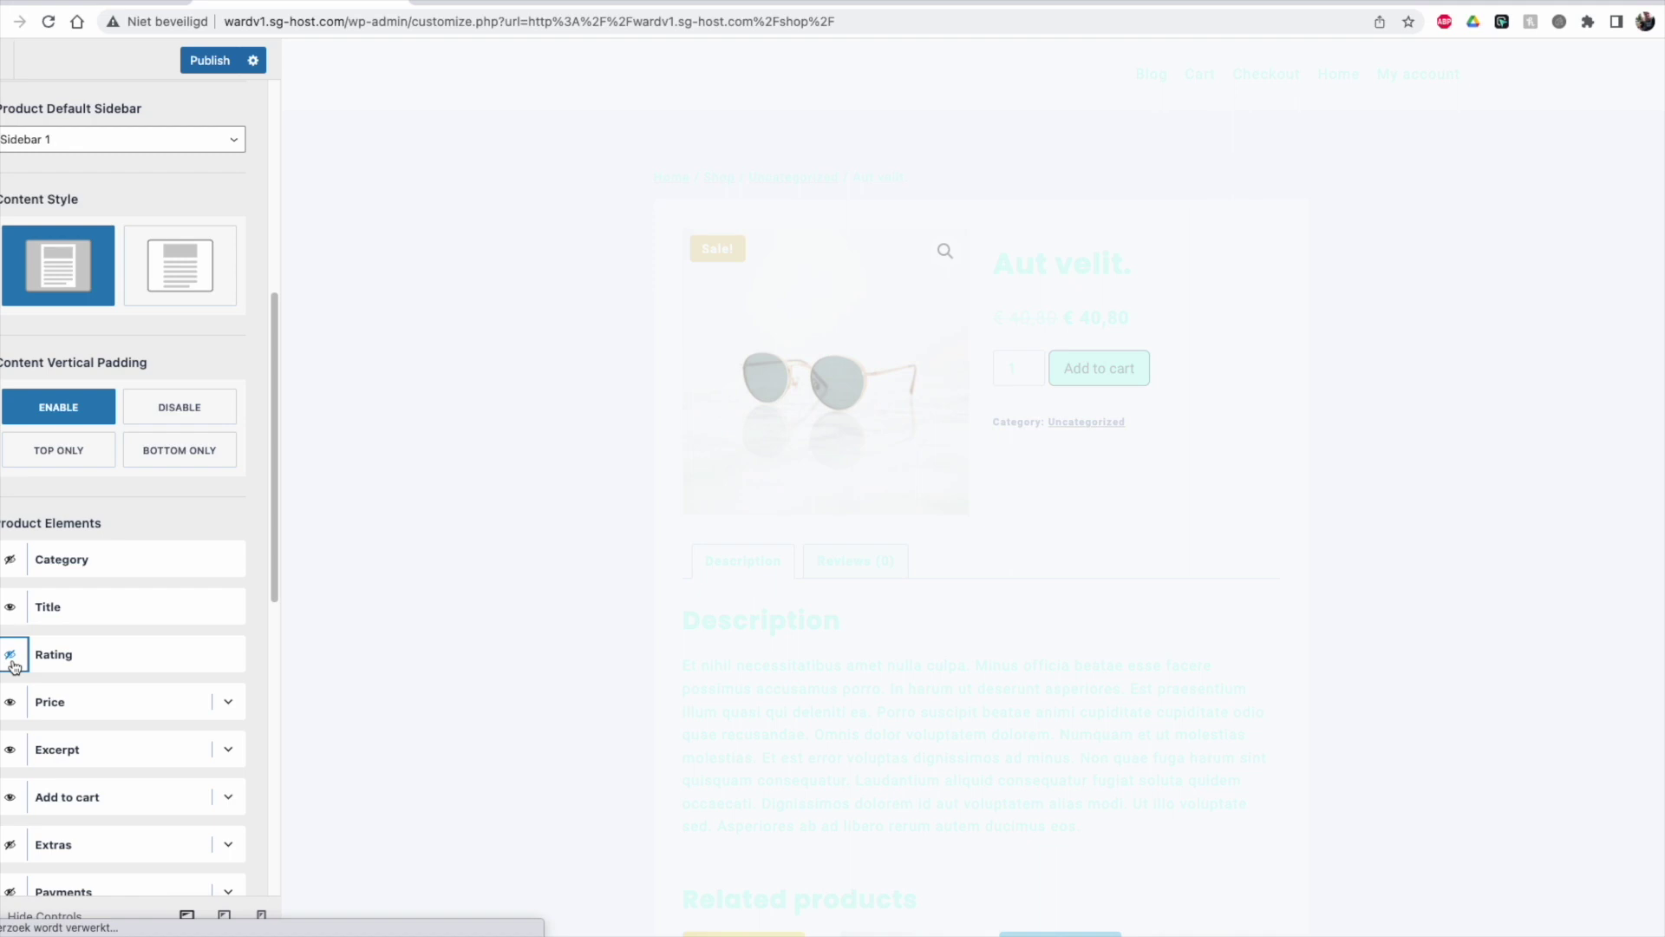
pyautogui.click(7, 657)
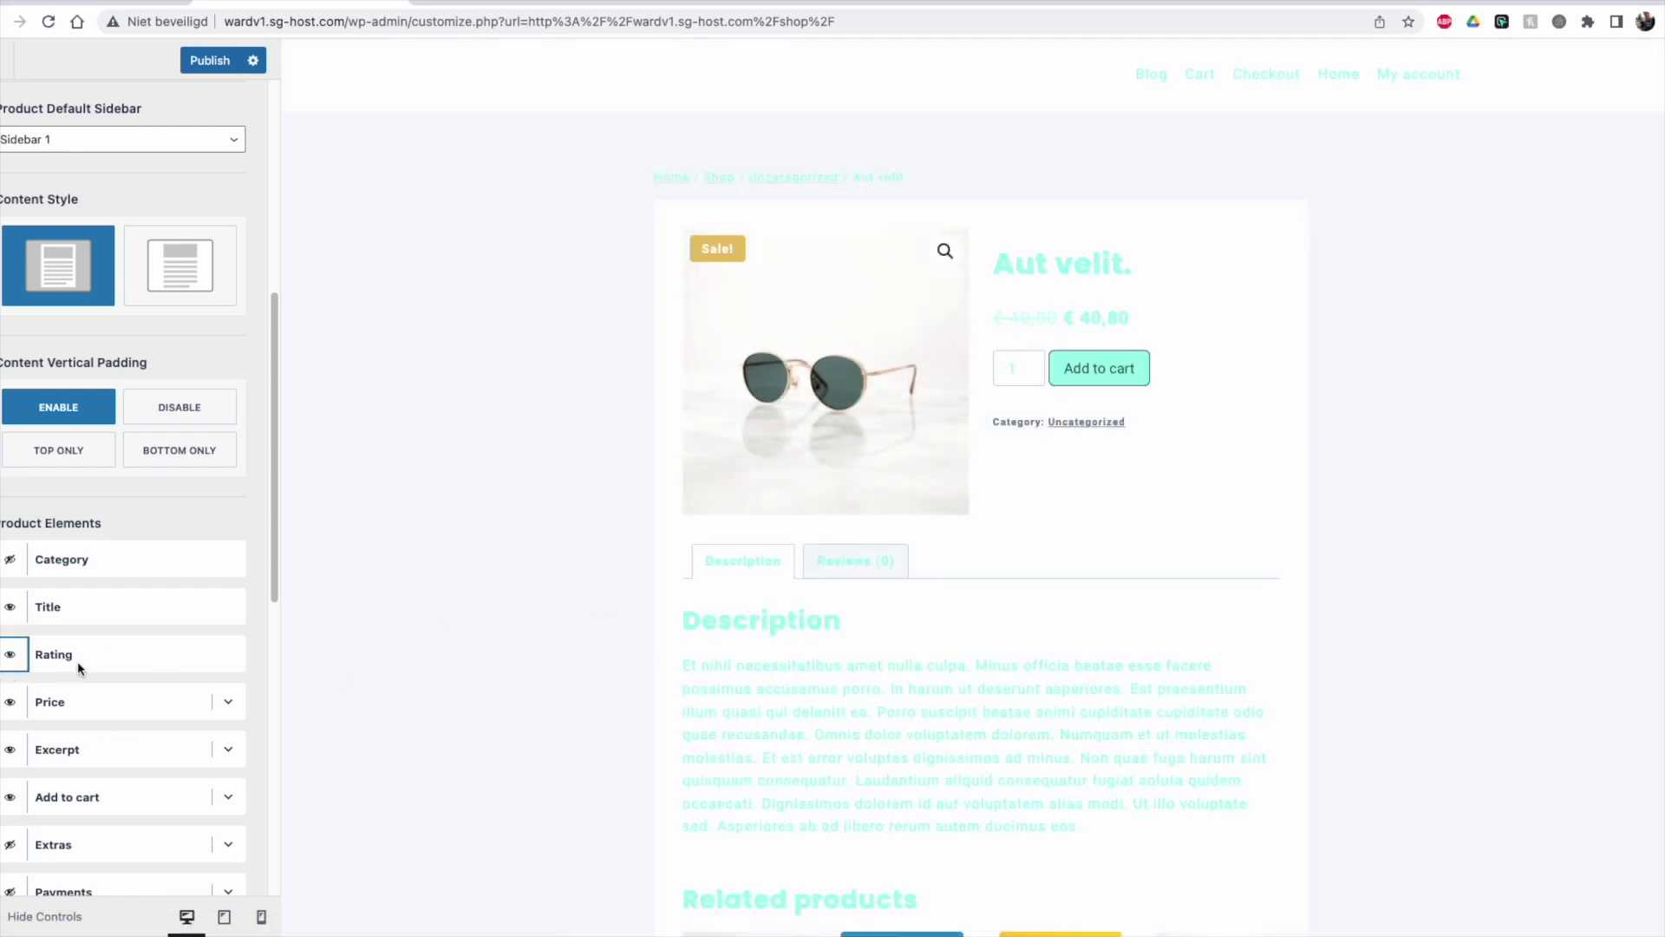
pyautogui.click(11, 702)
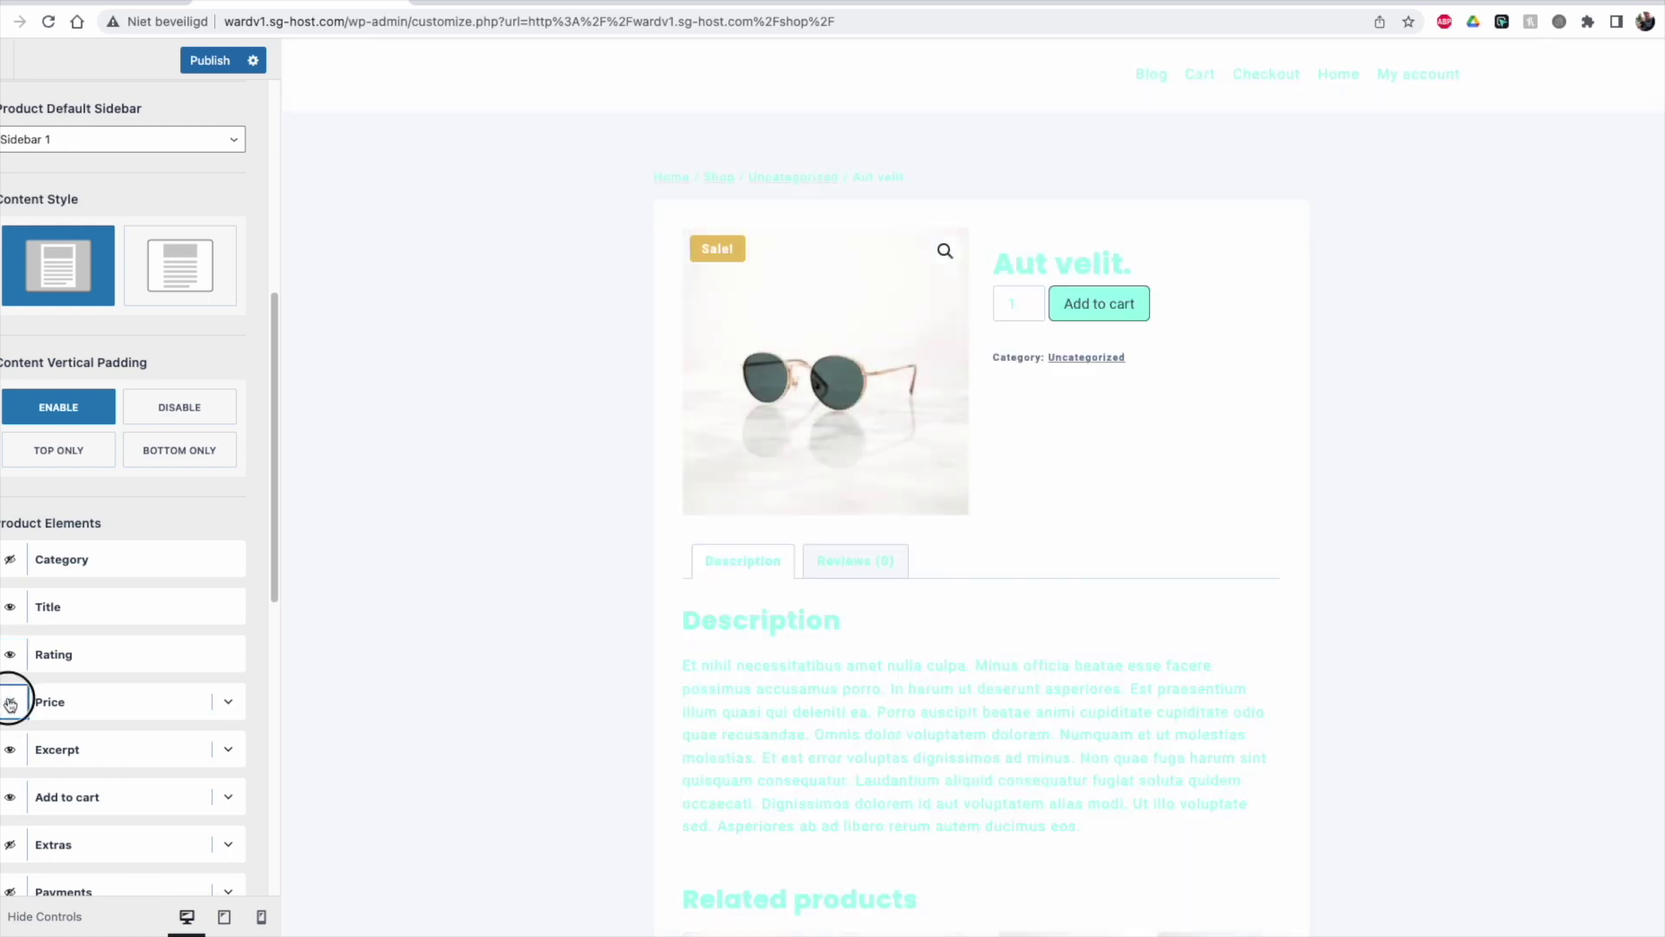
# Step: Try the "& Free Shipping" shipping statement in the Price element's settings, then turn it off again
pyautogui.click(230, 709)
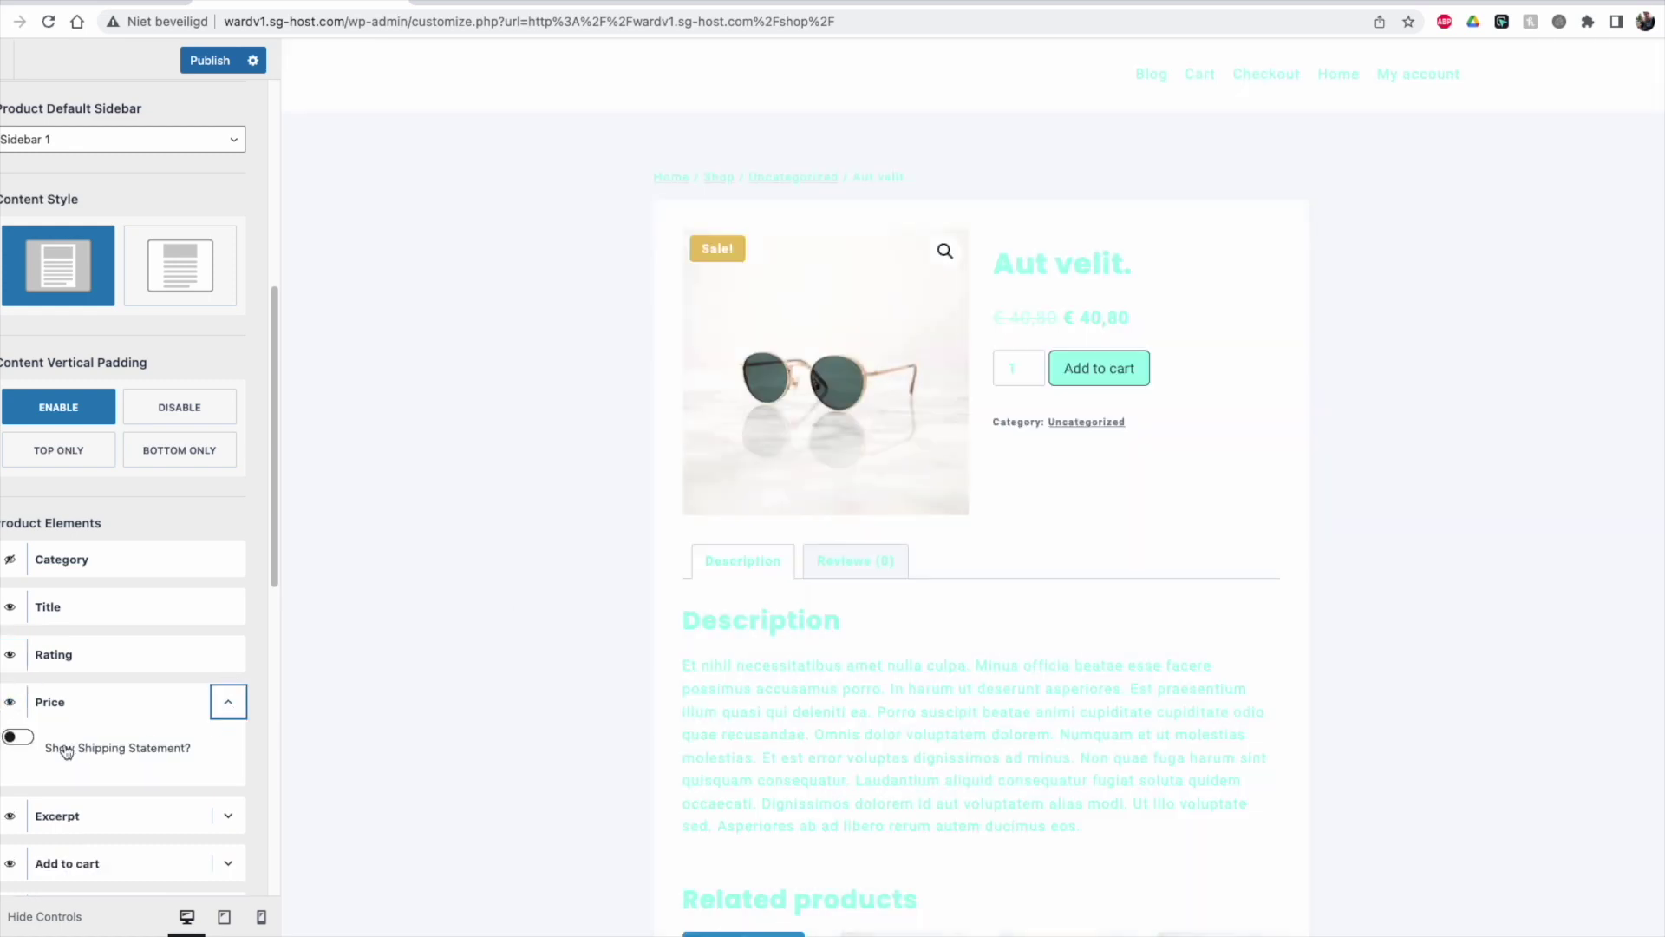
pyautogui.click(17, 739)
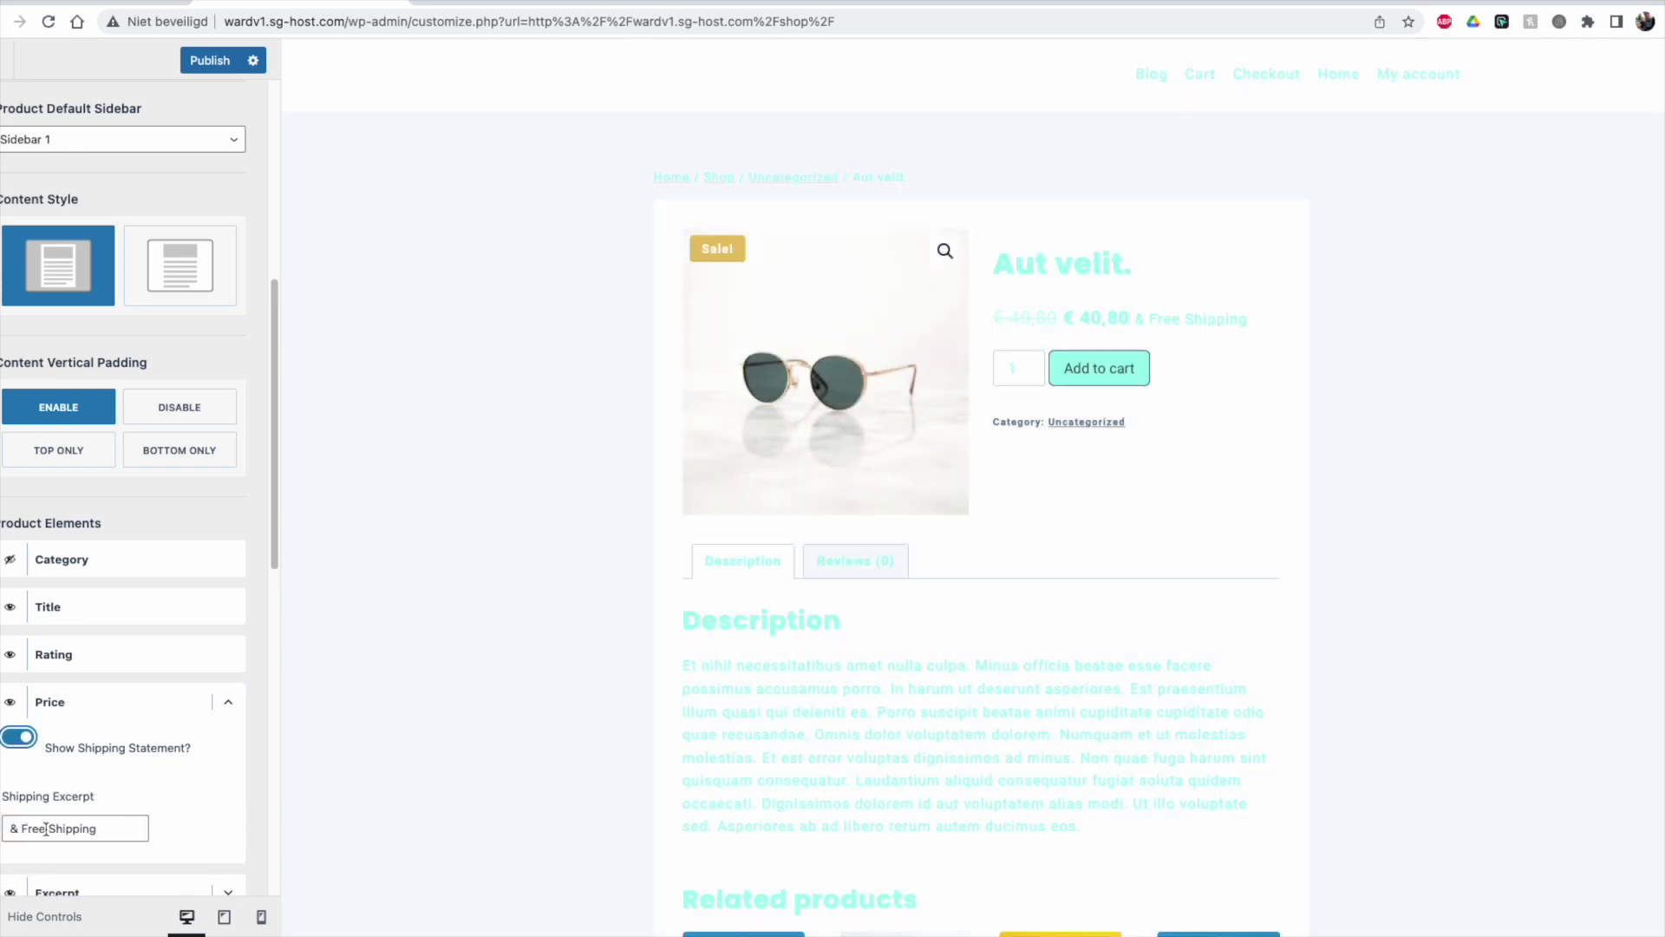
pyautogui.click(112, 834)
pyautogui.tripleClick(112, 834)
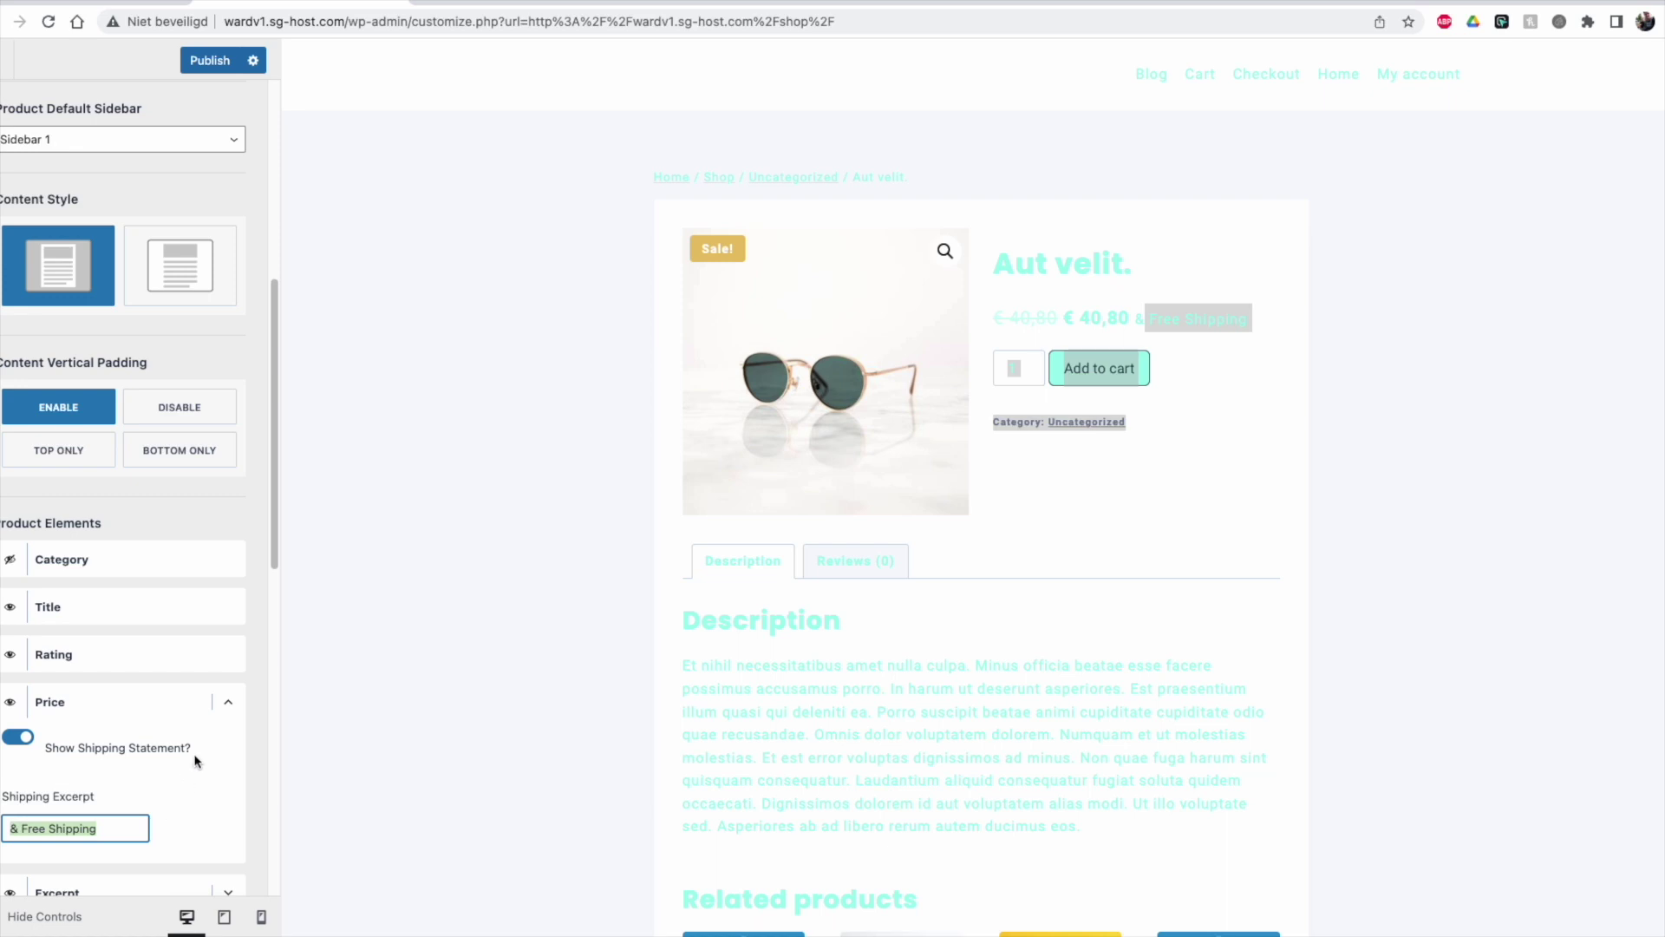
pyautogui.click(18, 739)
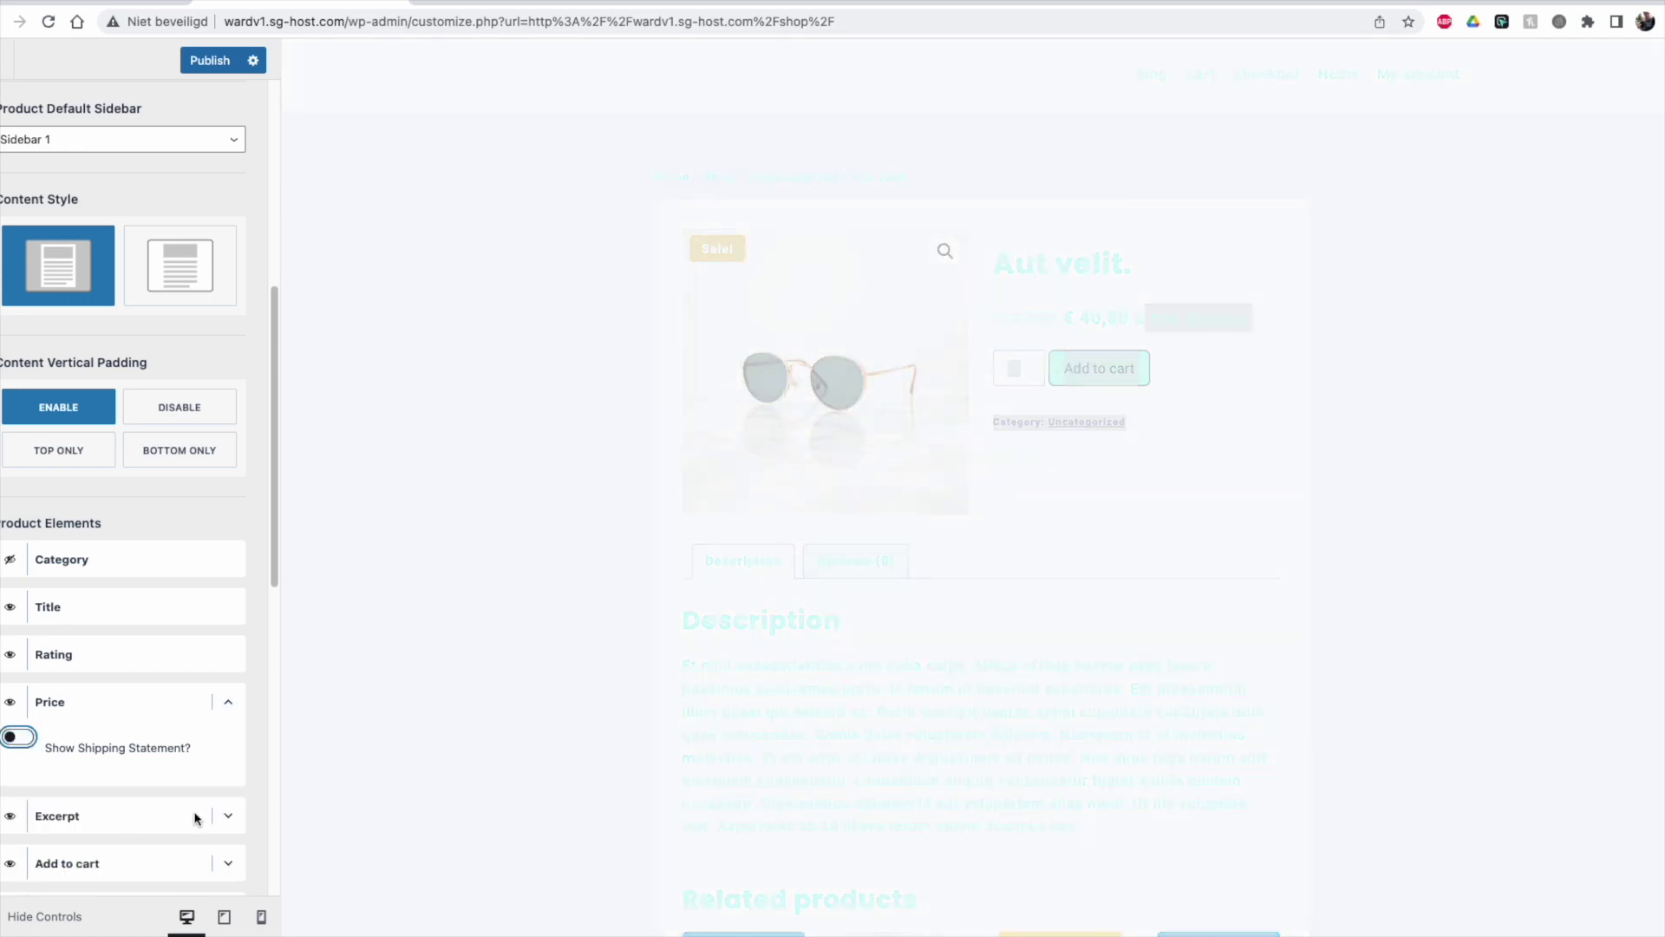
# Step: Expand the Excerpt element and try hiding it on the product page, restoring its visibility
pyautogui.click(228, 815)
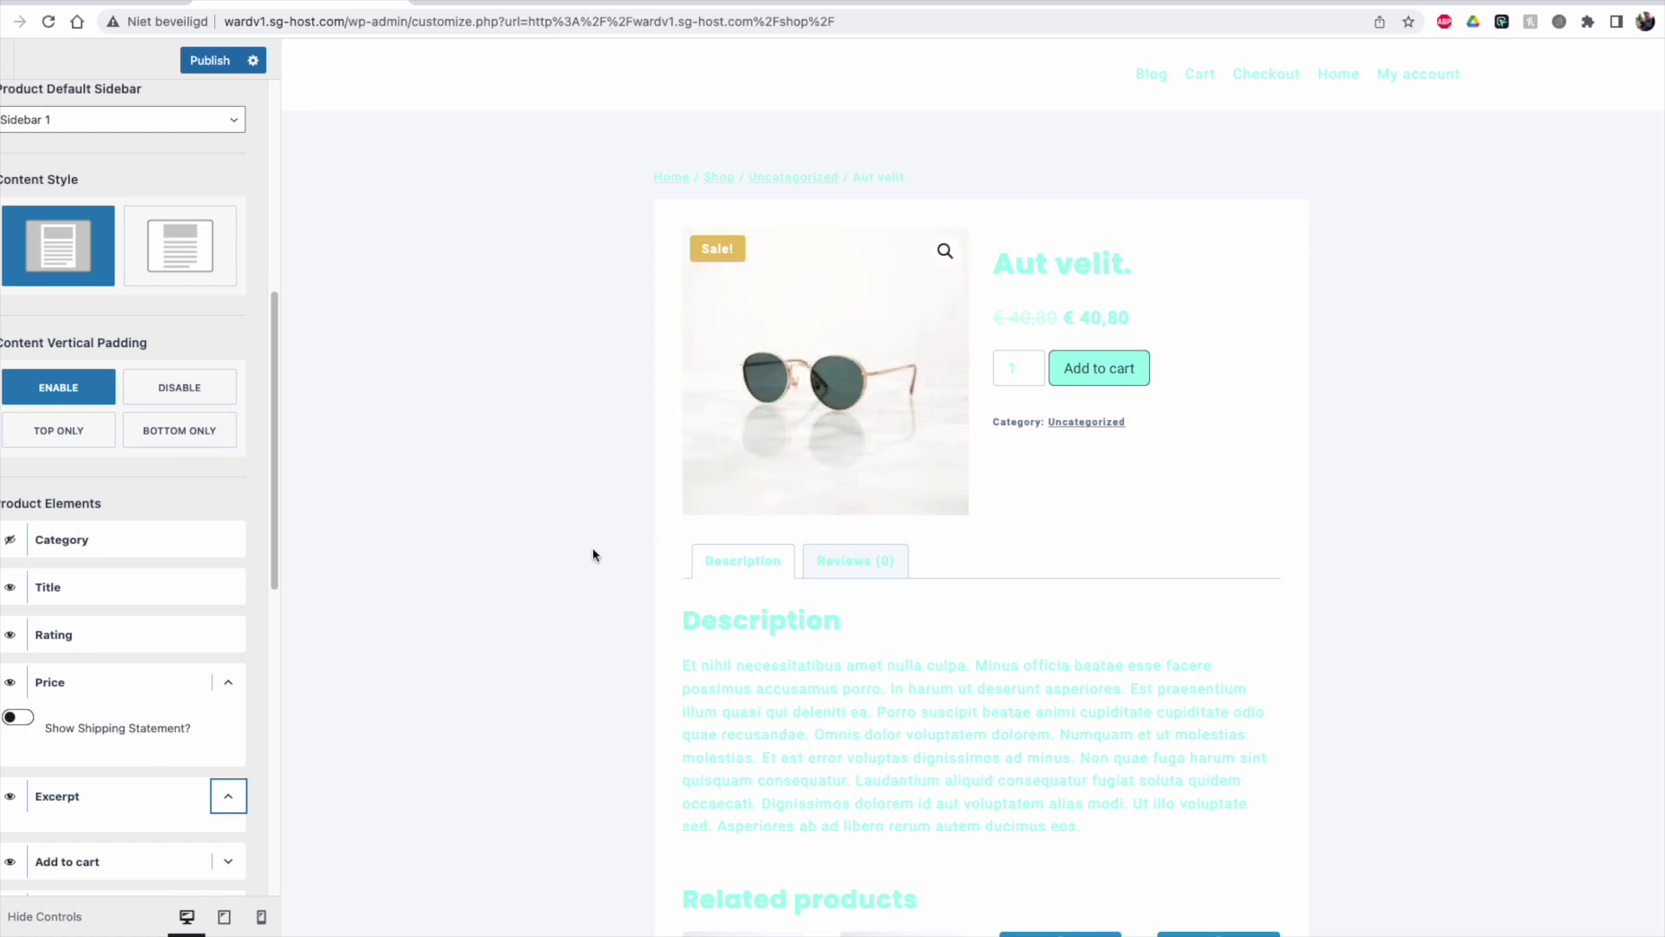
pyautogui.click(13, 799)
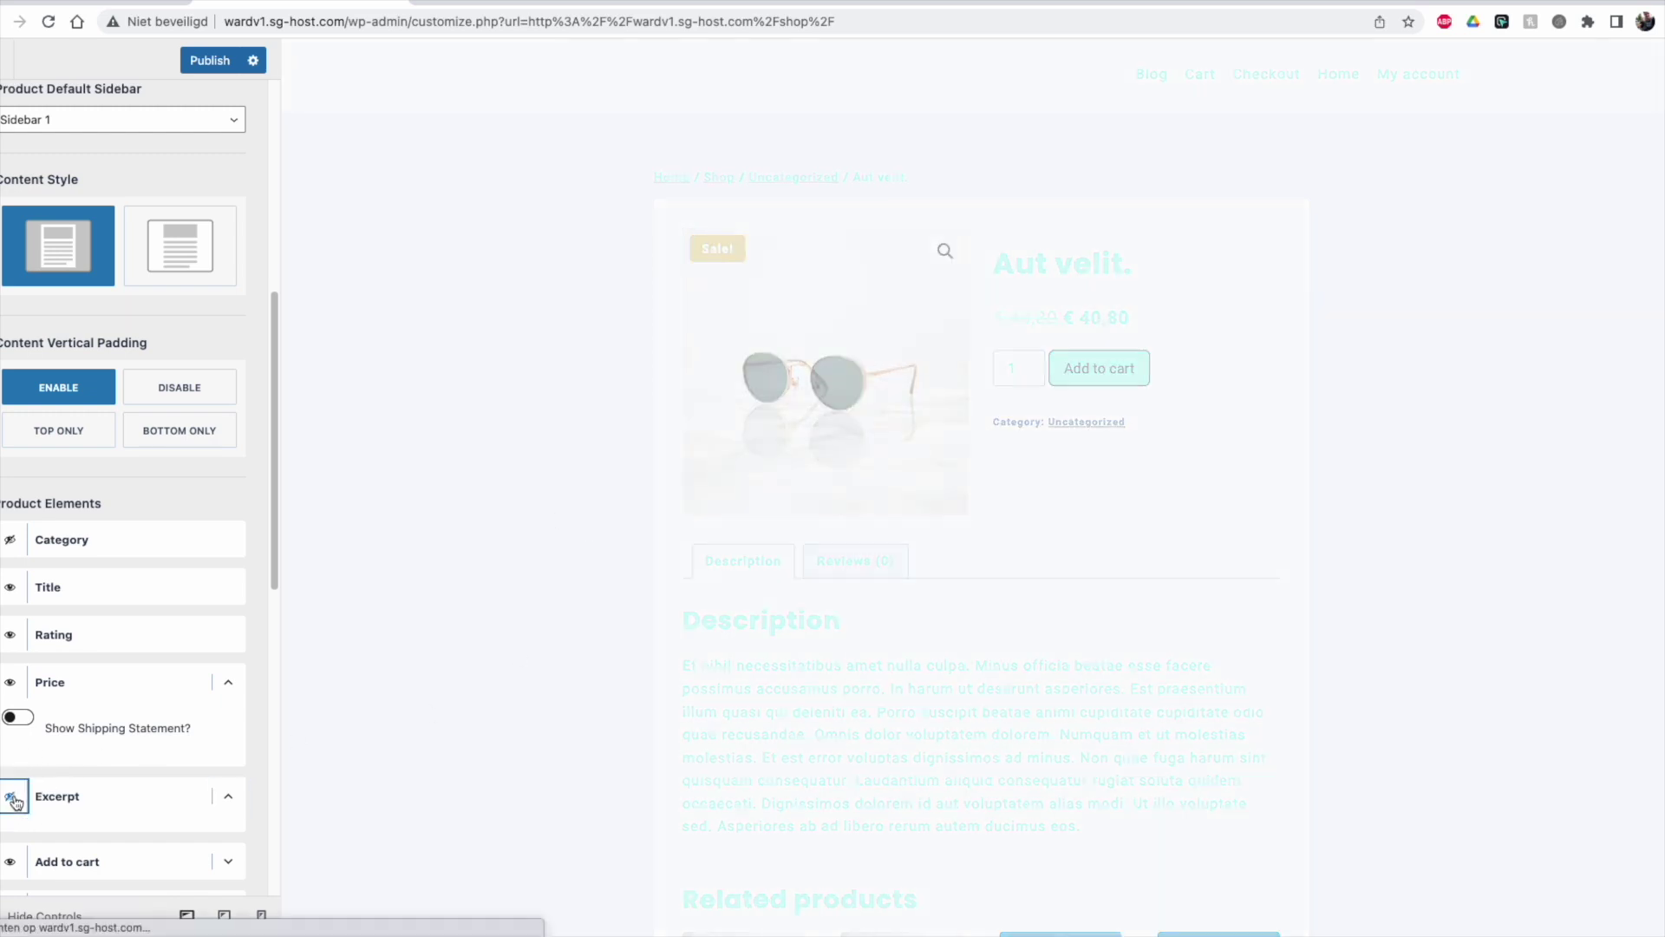
pyautogui.click(13, 799)
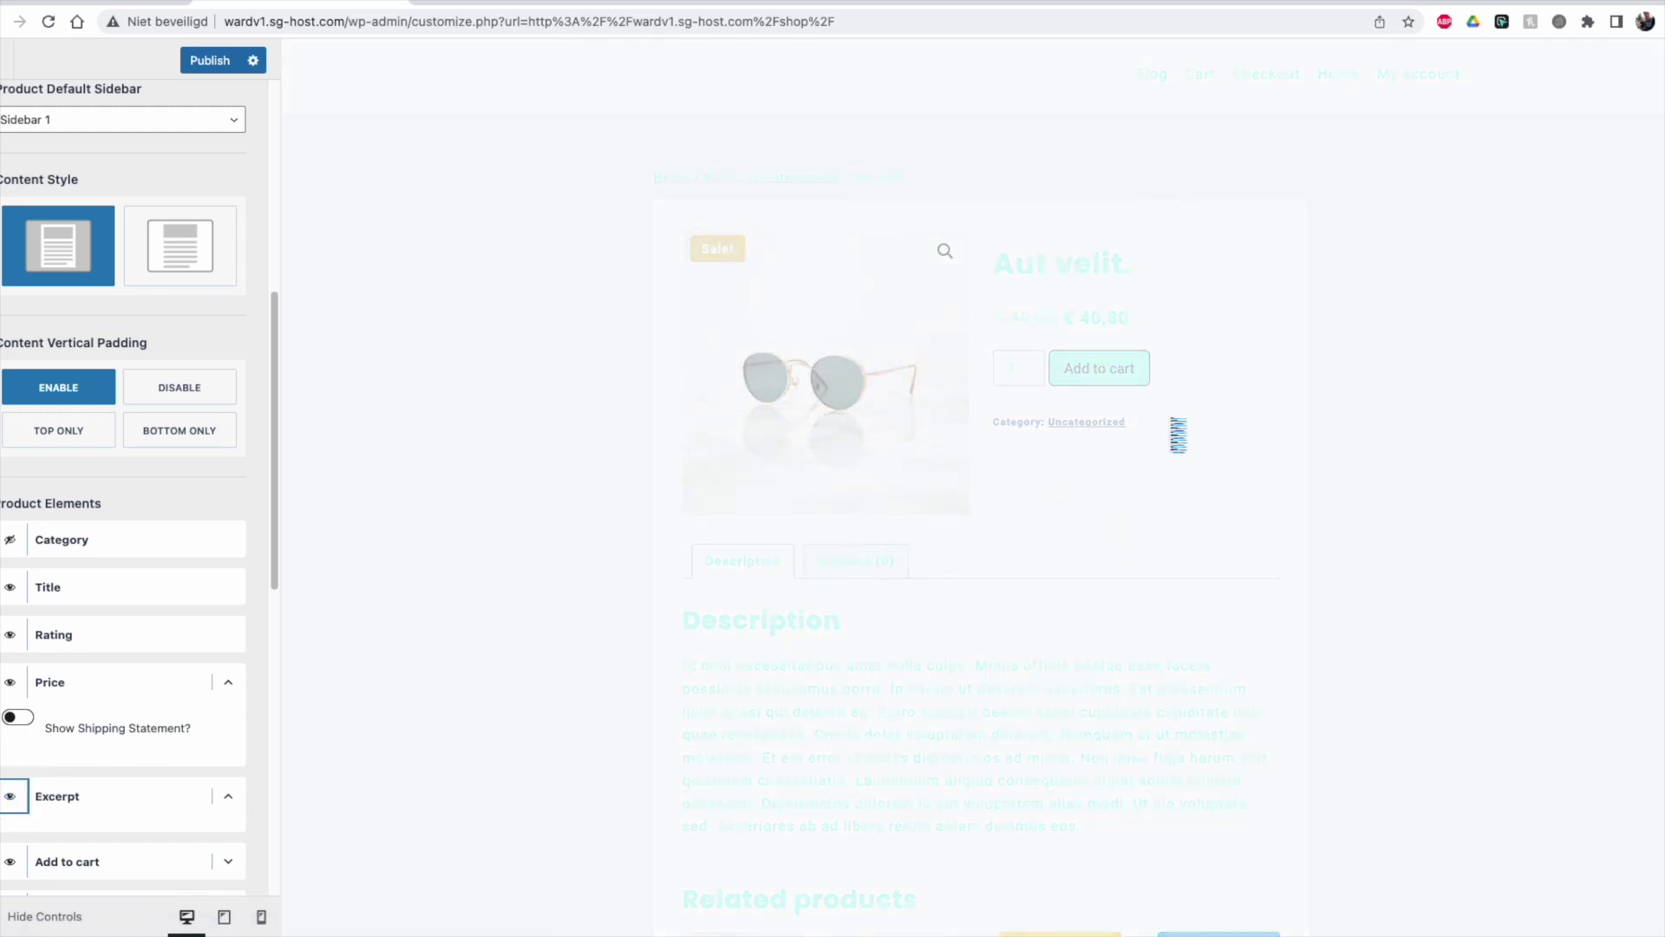
# Step: Compare the Medium-Large and Large button sizes for the Add to cart element and set the size to Normal
pyautogui.moveTo(274, 568); pyautogui.dragTo(268, 680)
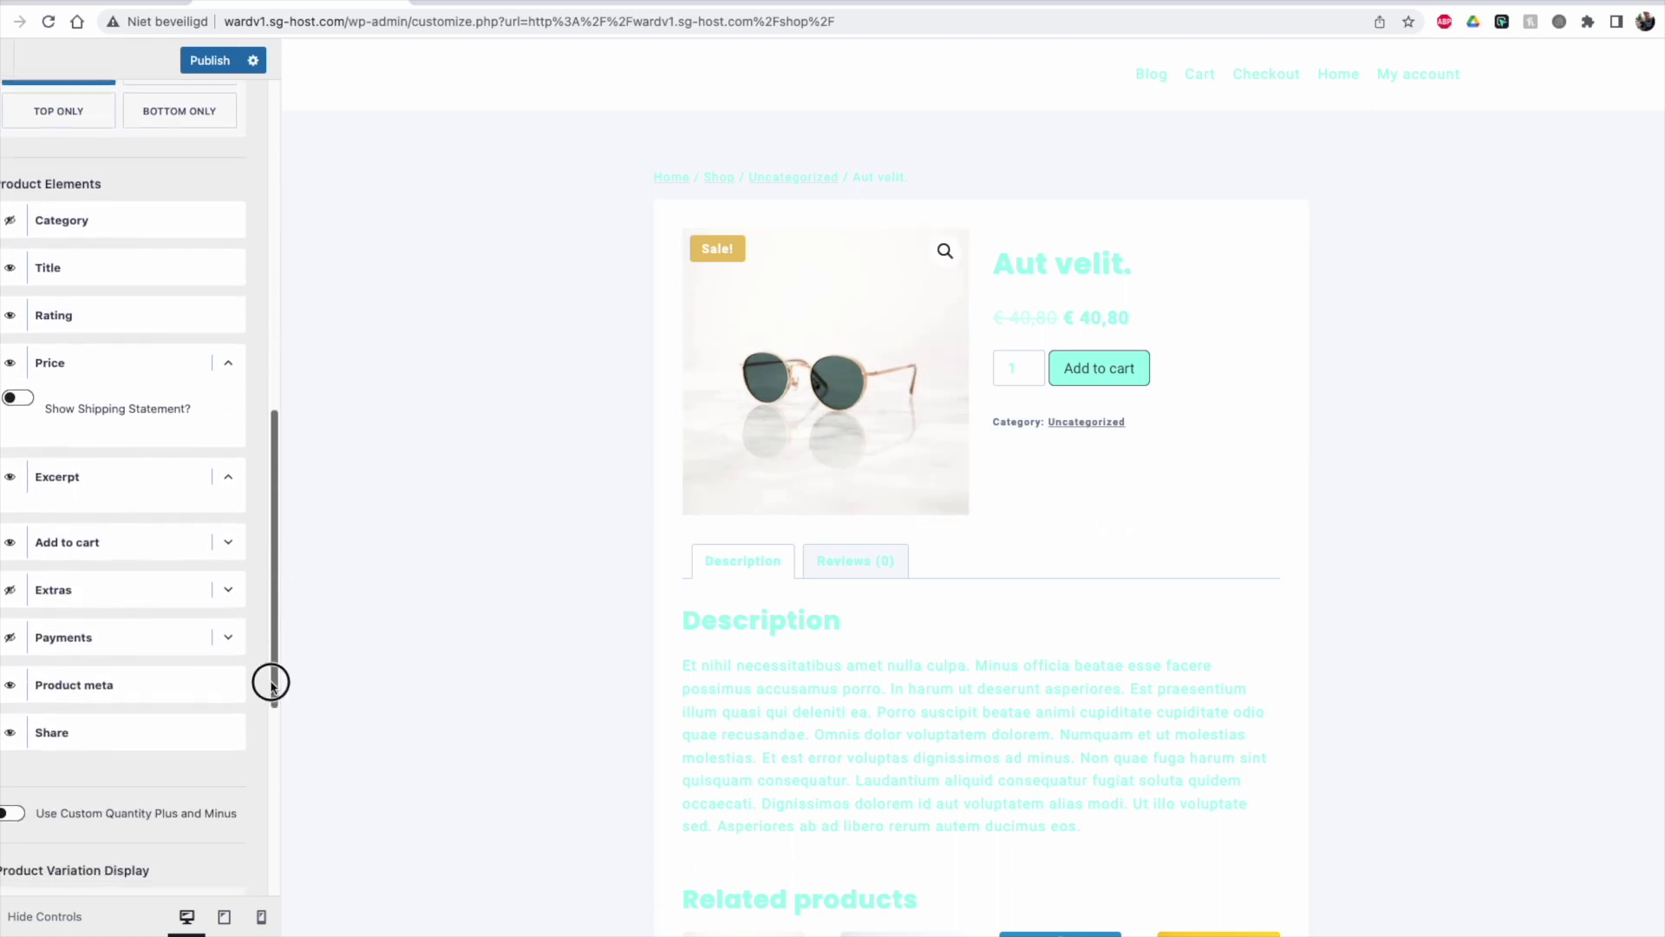
pyautogui.click(227, 543)
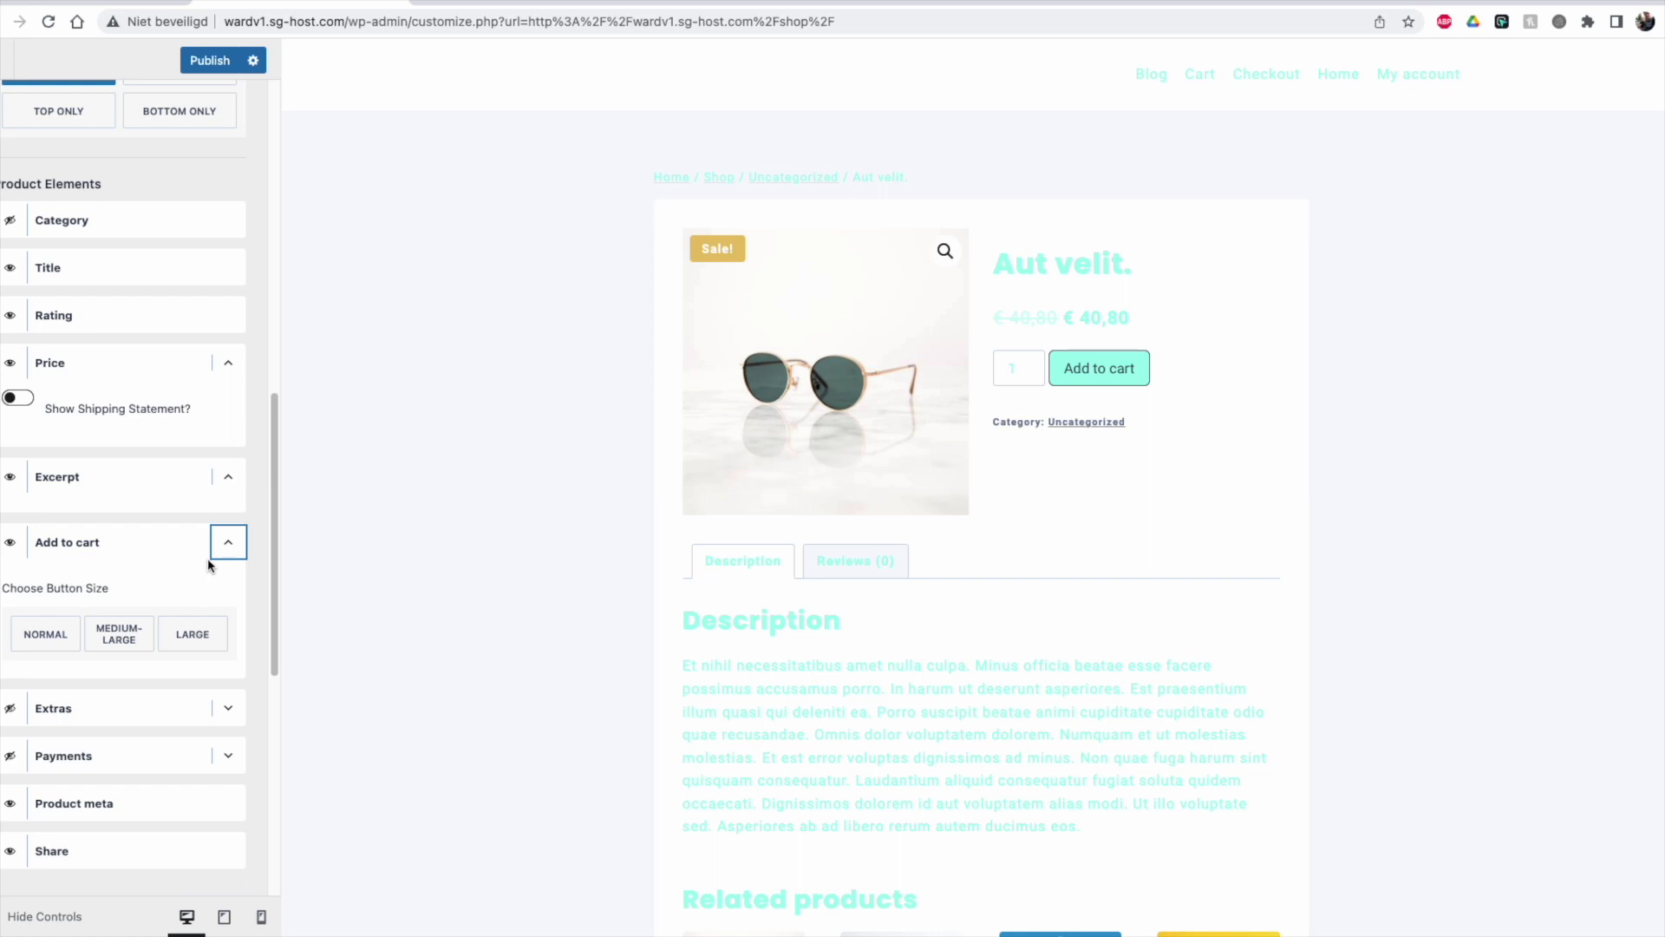
pyautogui.click(50, 634)
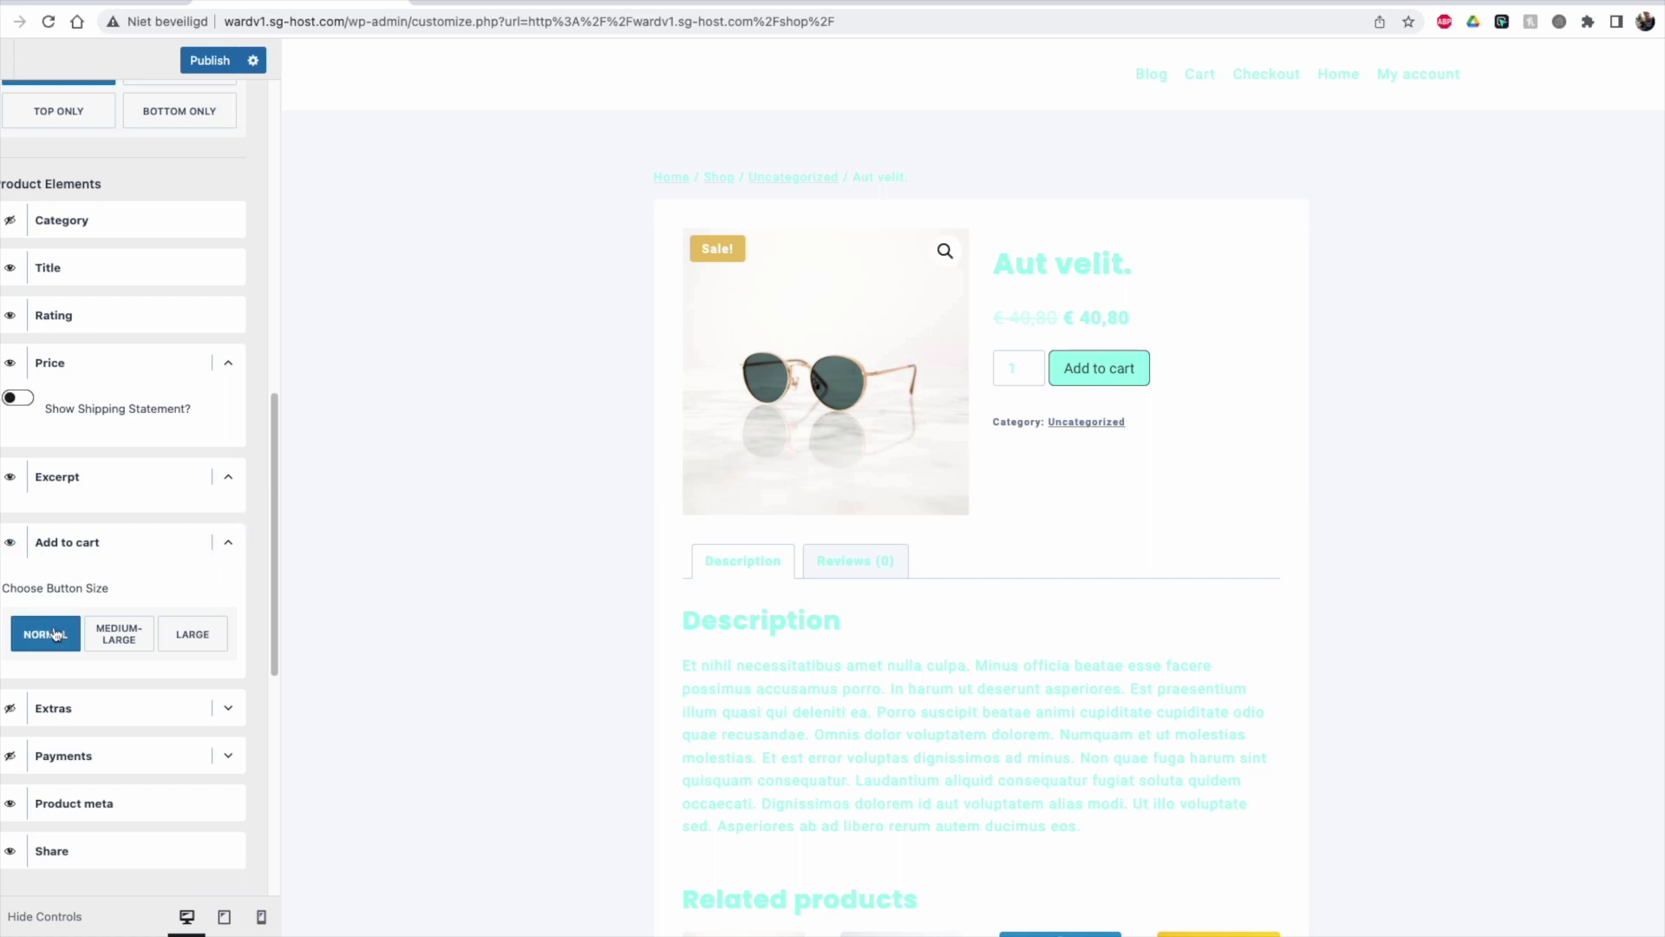
pyautogui.click(105, 641)
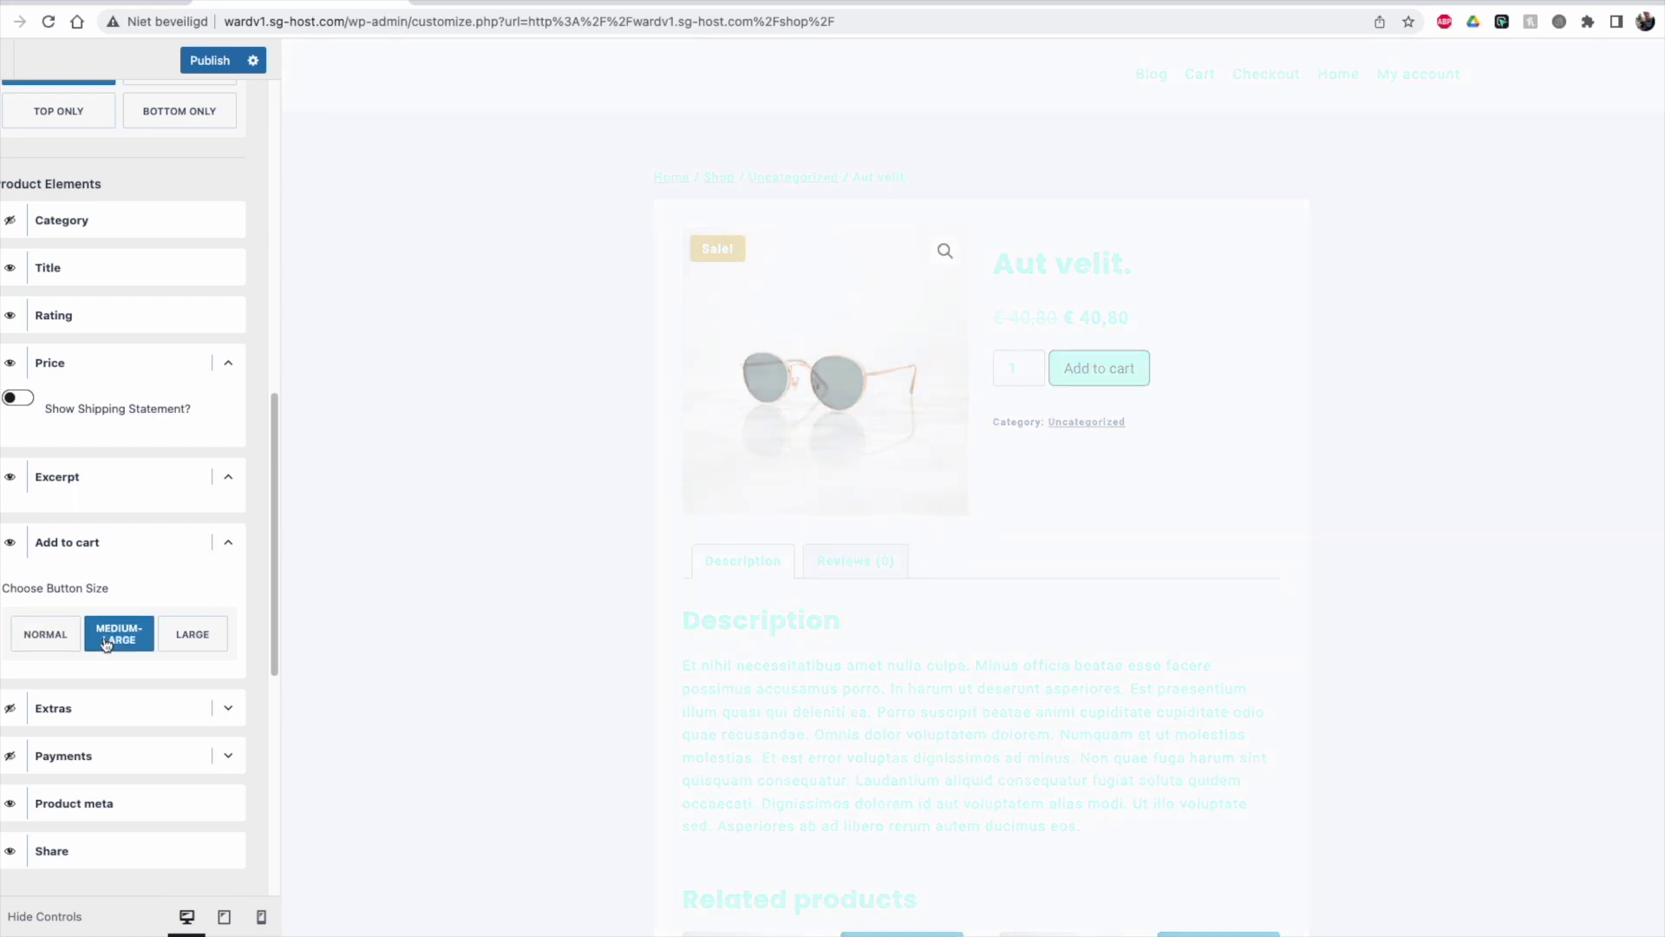
pyautogui.click(187, 644)
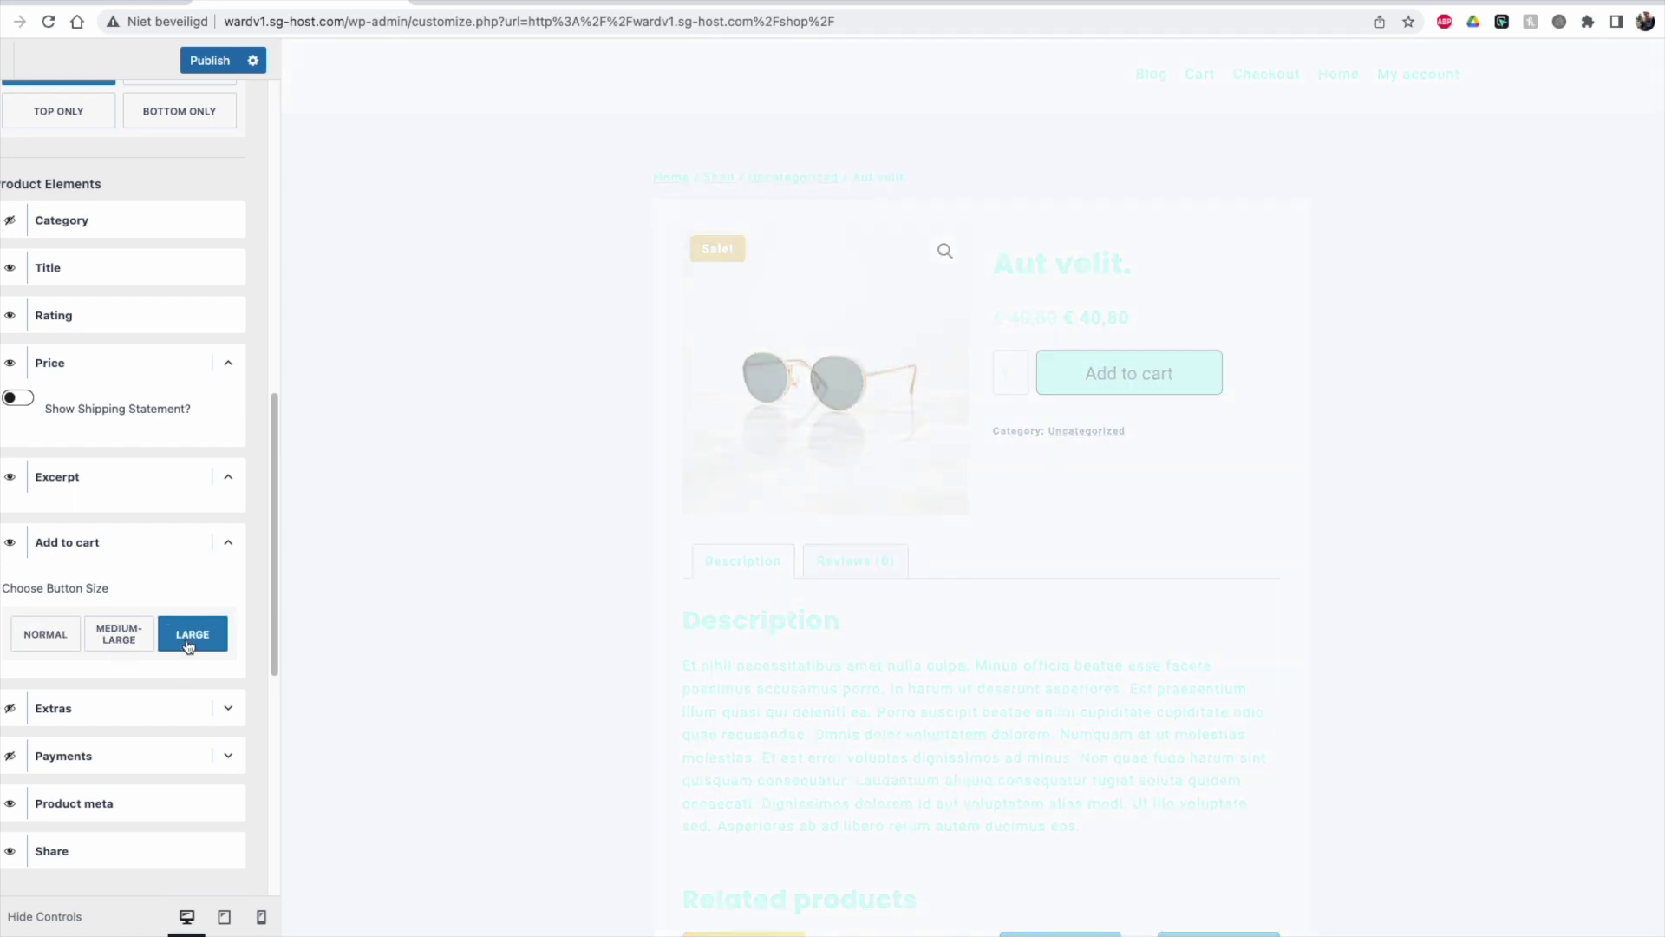
pyautogui.click(18, 643)
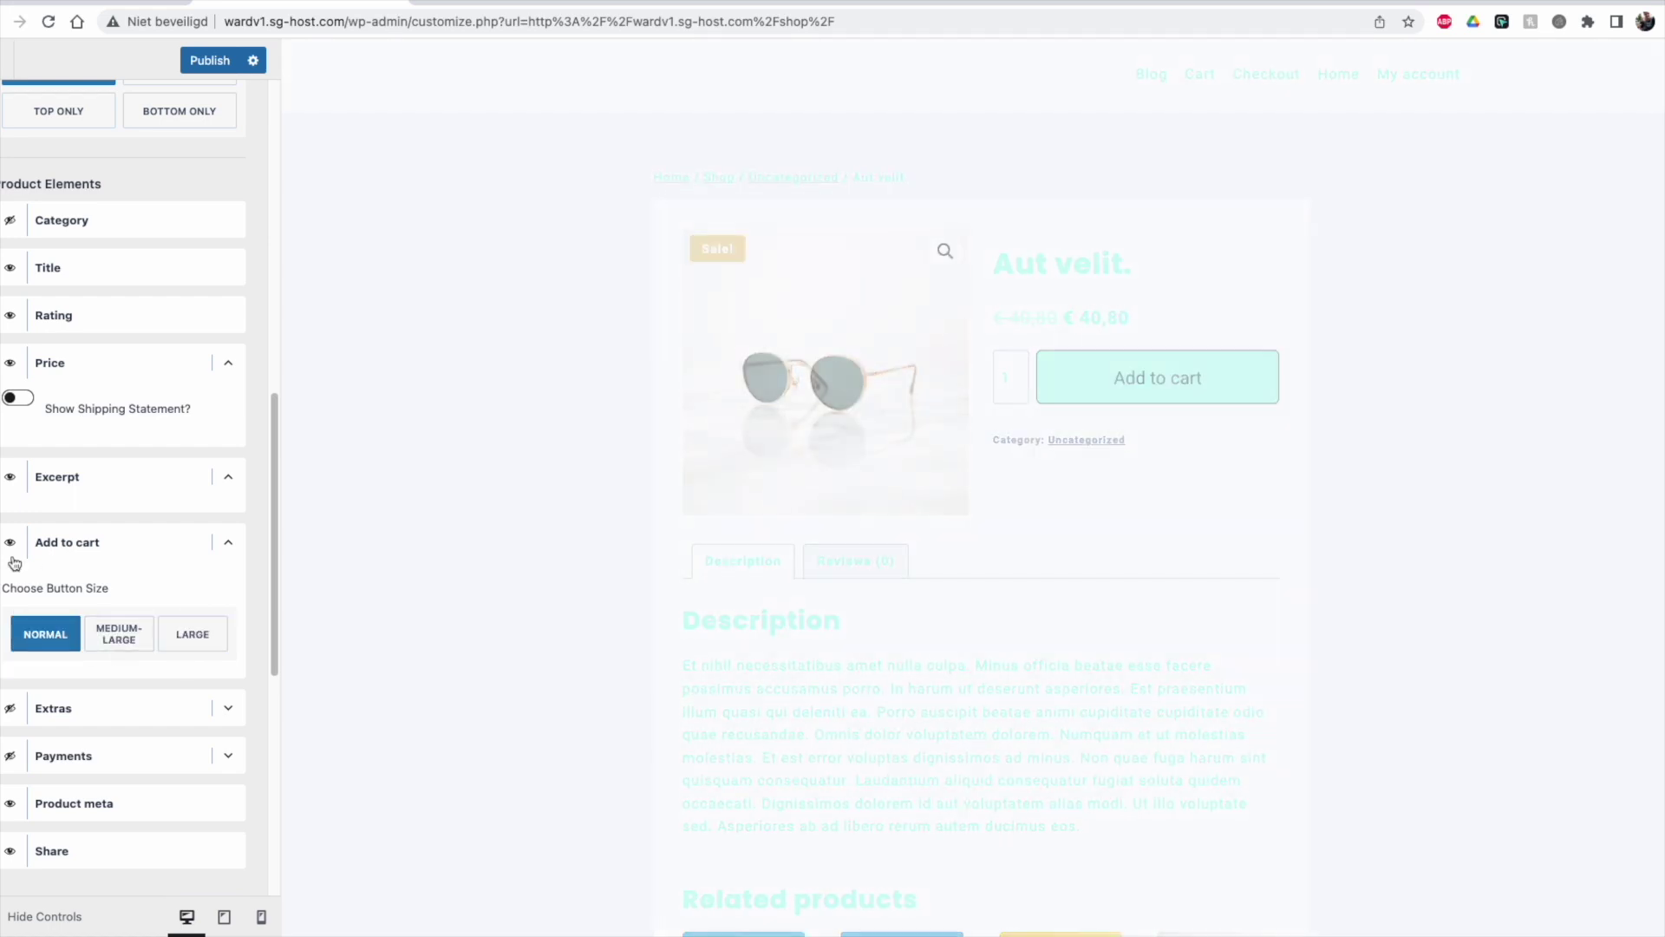
# Step: Show the Extras element below the product's add to cart area and expand its settings
pyautogui.moveTo(1007, 424); pyautogui.dragTo(1271, 439)
pyautogui.click(1013, 486)
pyautogui.click(229, 708)
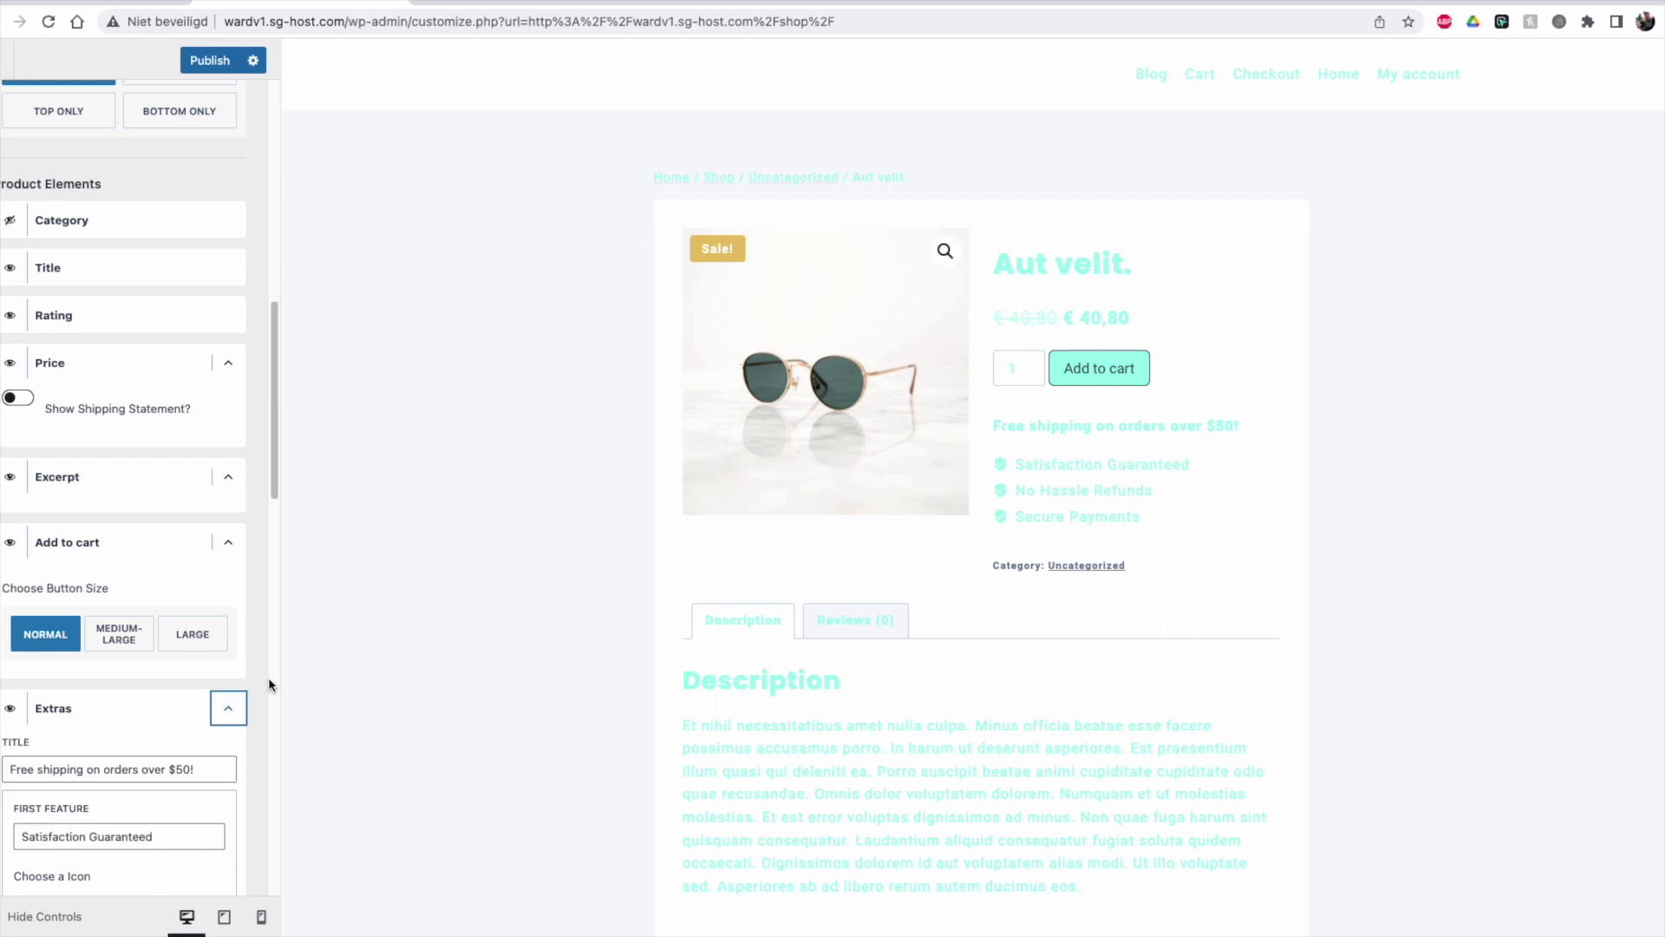
# Step: Review the Extras title and feature texts, and set the first feature's icon to the filled checkbox
pyautogui.moveTo(271, 483); pyautogui.dragTo(283, 561)
pyautogui.click(207, 451)
pyautogui.moveTo(30, 516); pyautogui.dragTo(192, 519)
pyautogui.moveTo(221, 449); pyautogui.dragTo(8, 449)
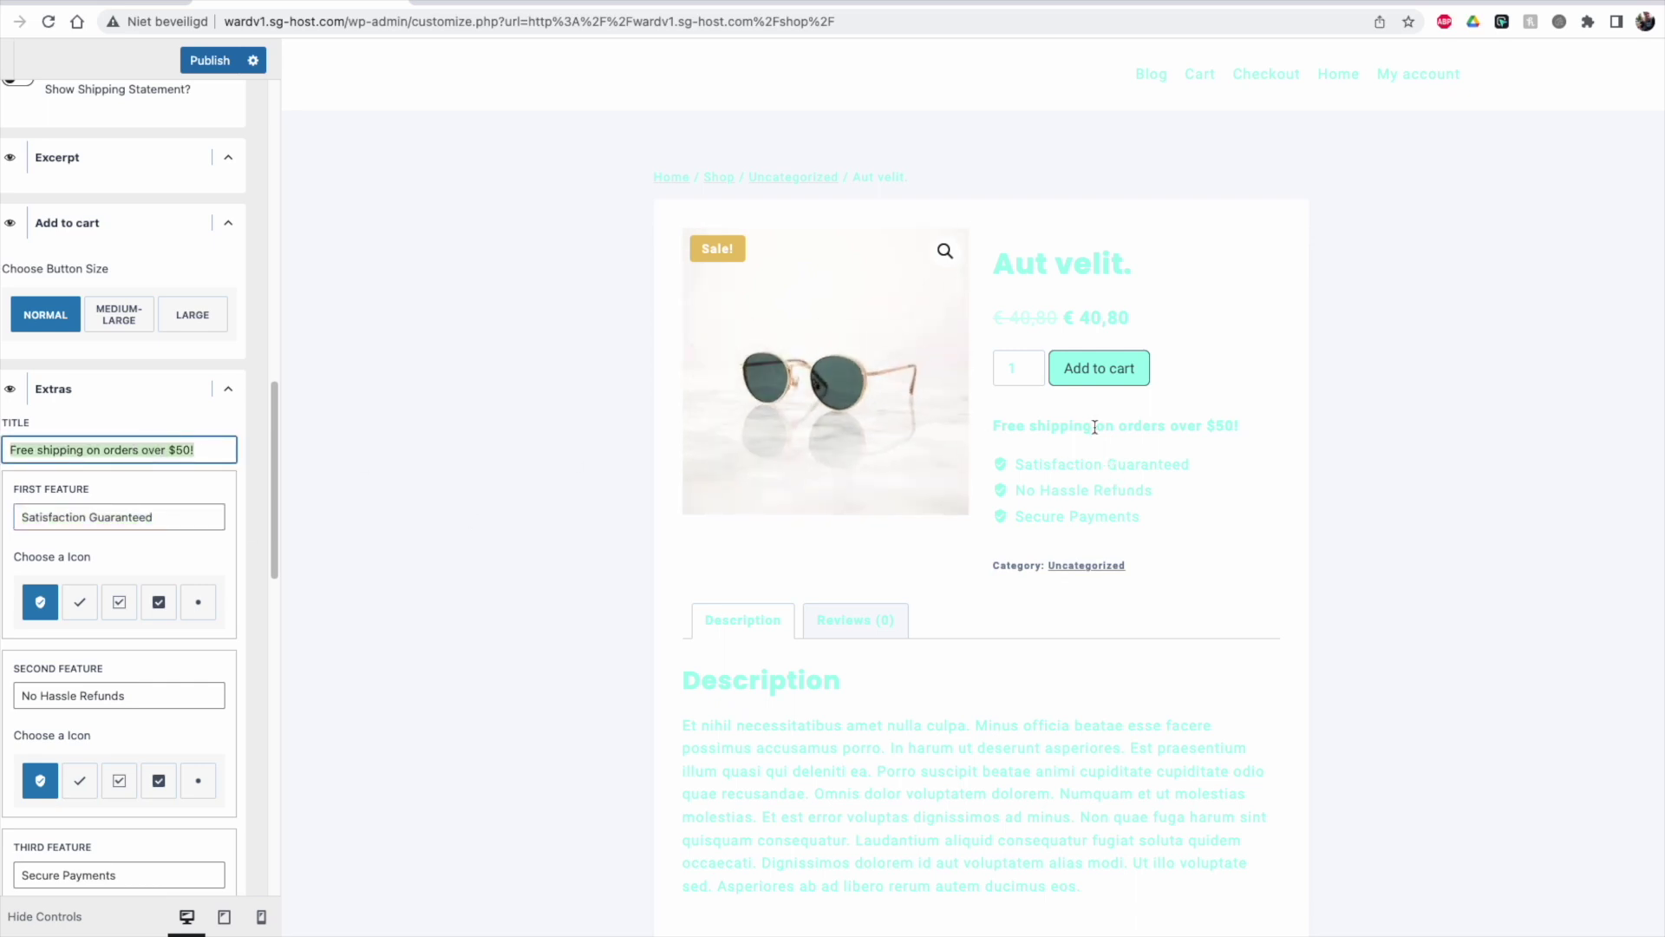
pyautogui.click(198, 515)
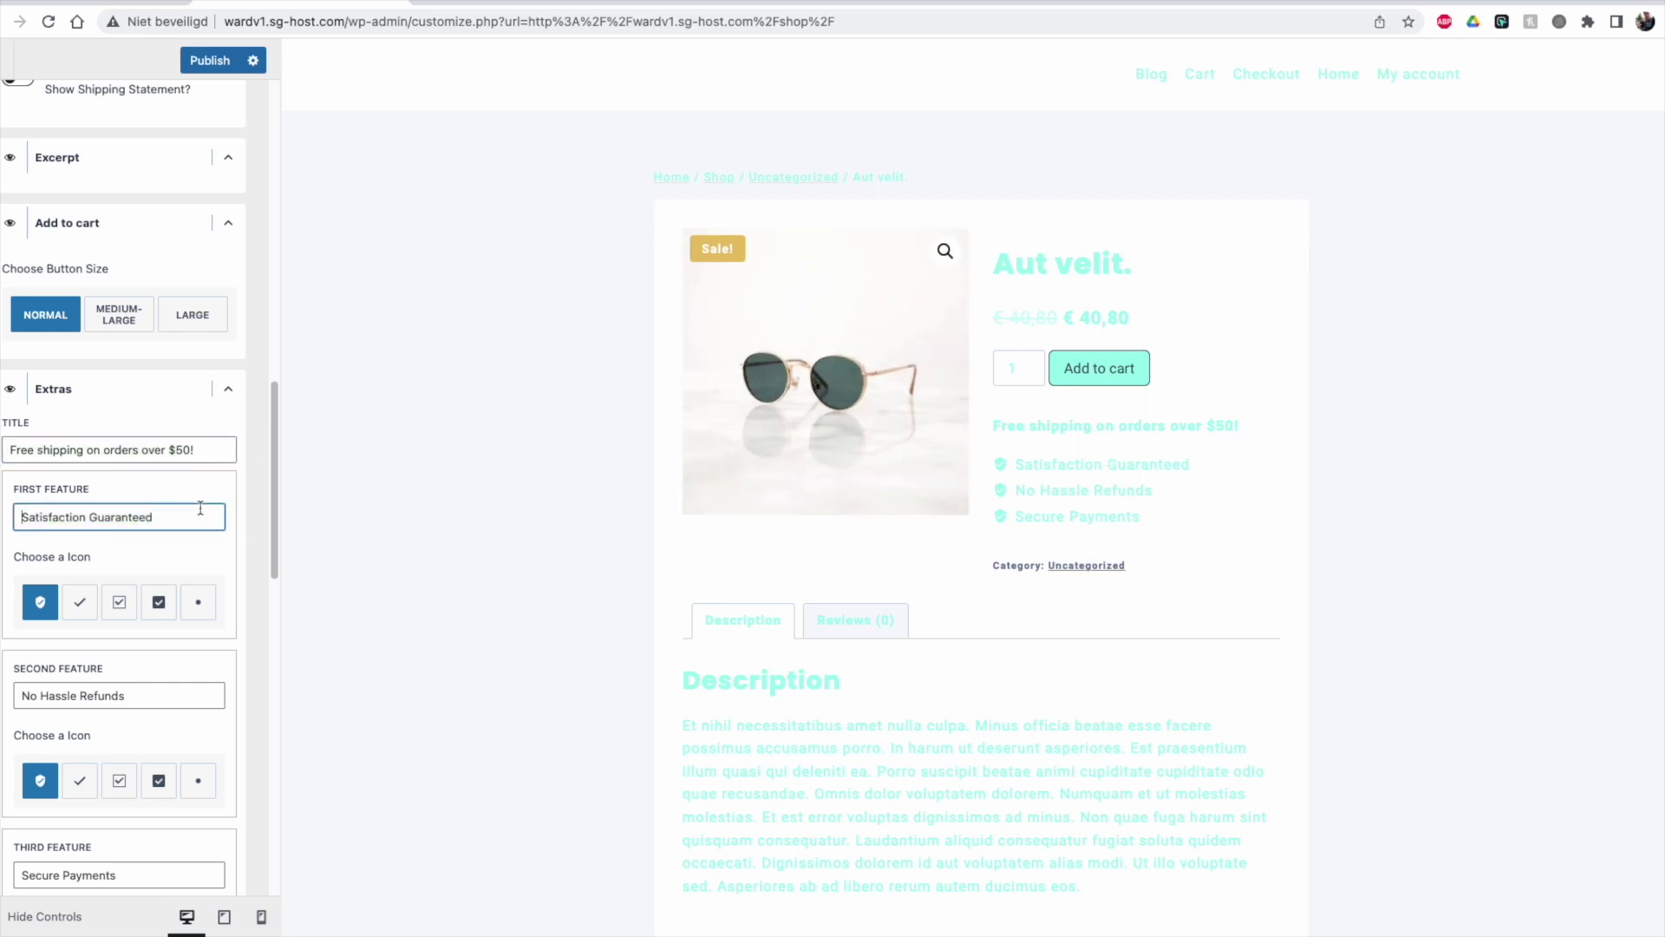
pyautogui.click(161, 614)
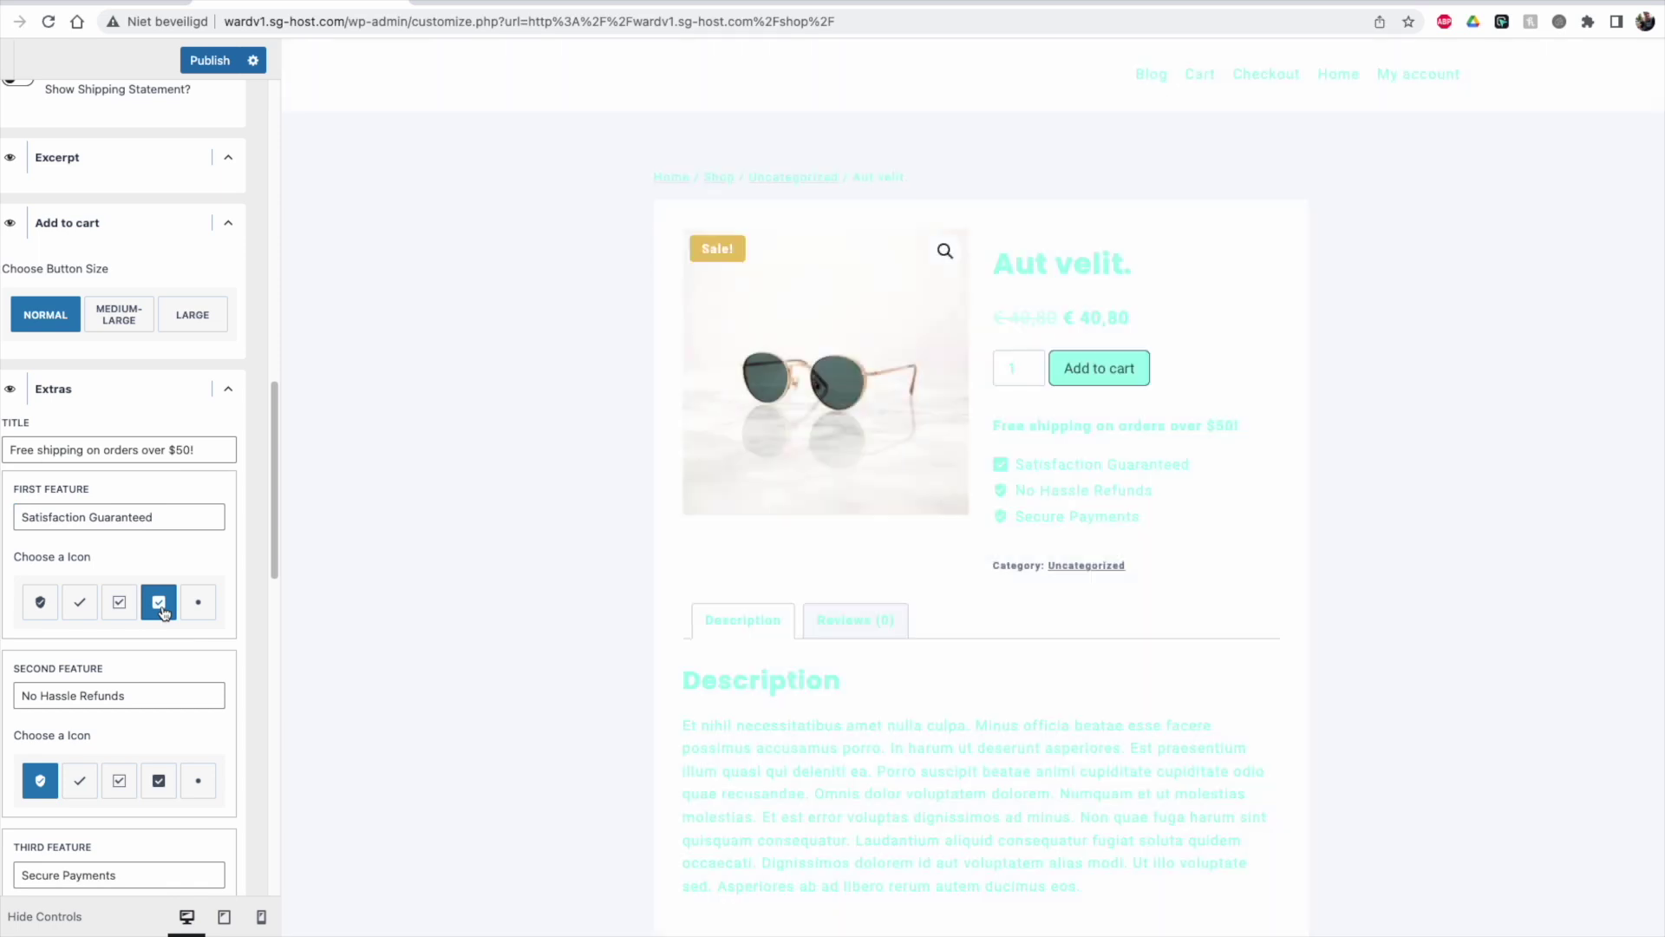
# Step: In the Extras settings, set the fifth feature's icon to the dot, leaving its text empty
pyautogui.moveTo(272, 533); pyautogui.dragTo(269, 673)
pyautogui.scroll(-5, 271, 659)
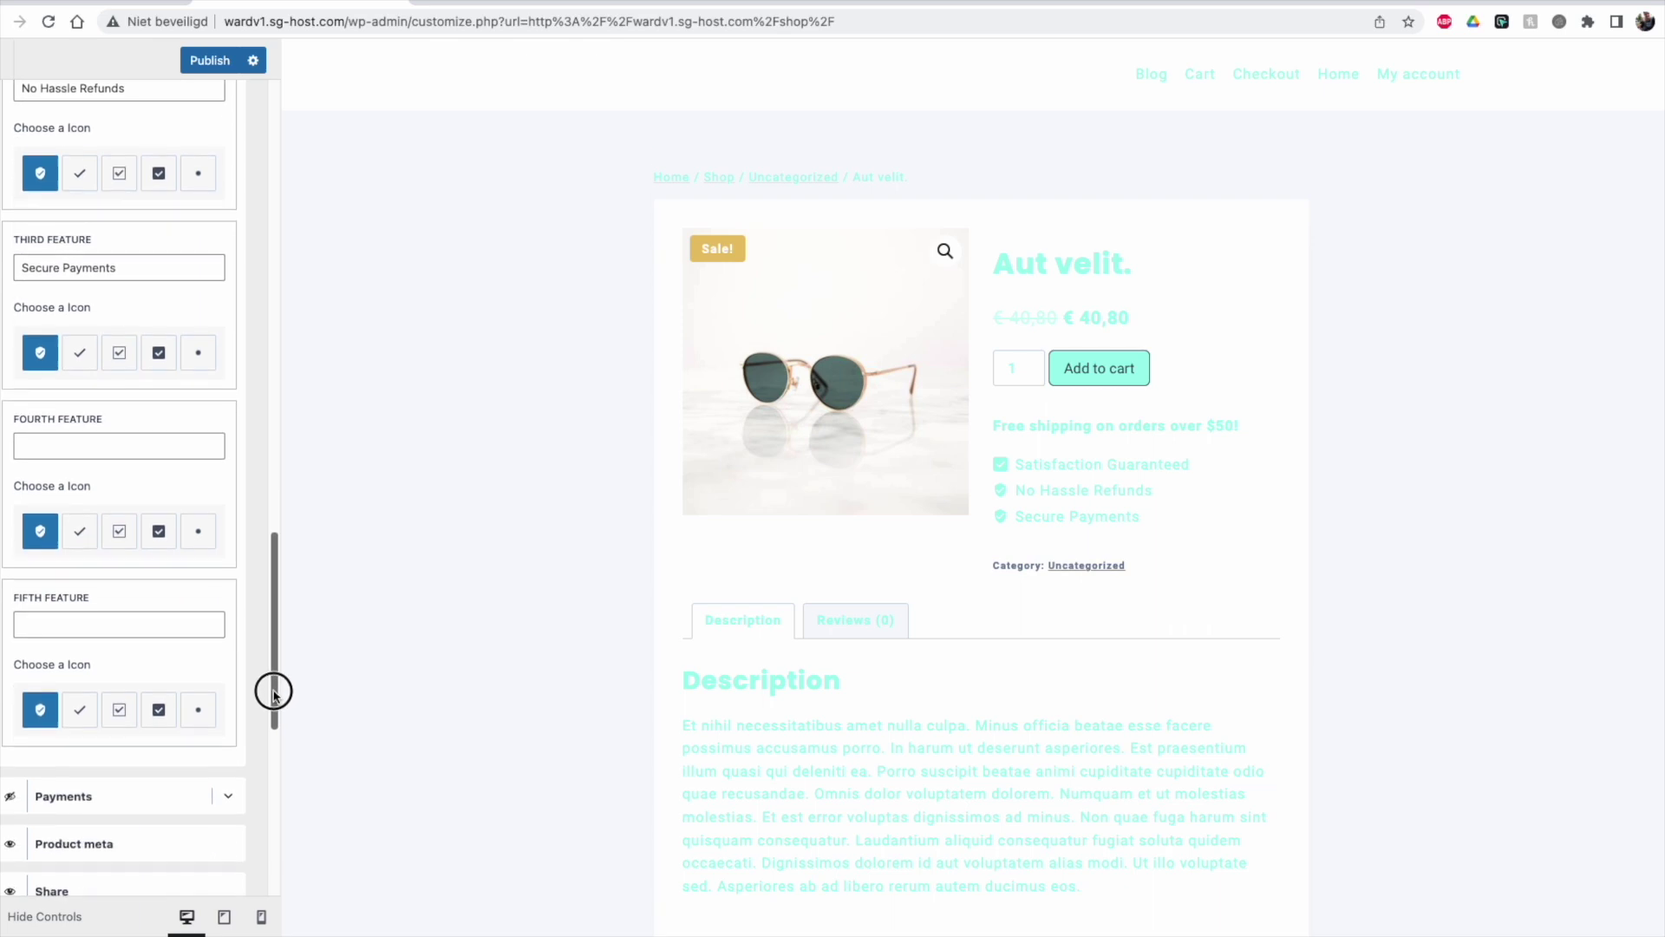
pyautogui.click(81, 500)
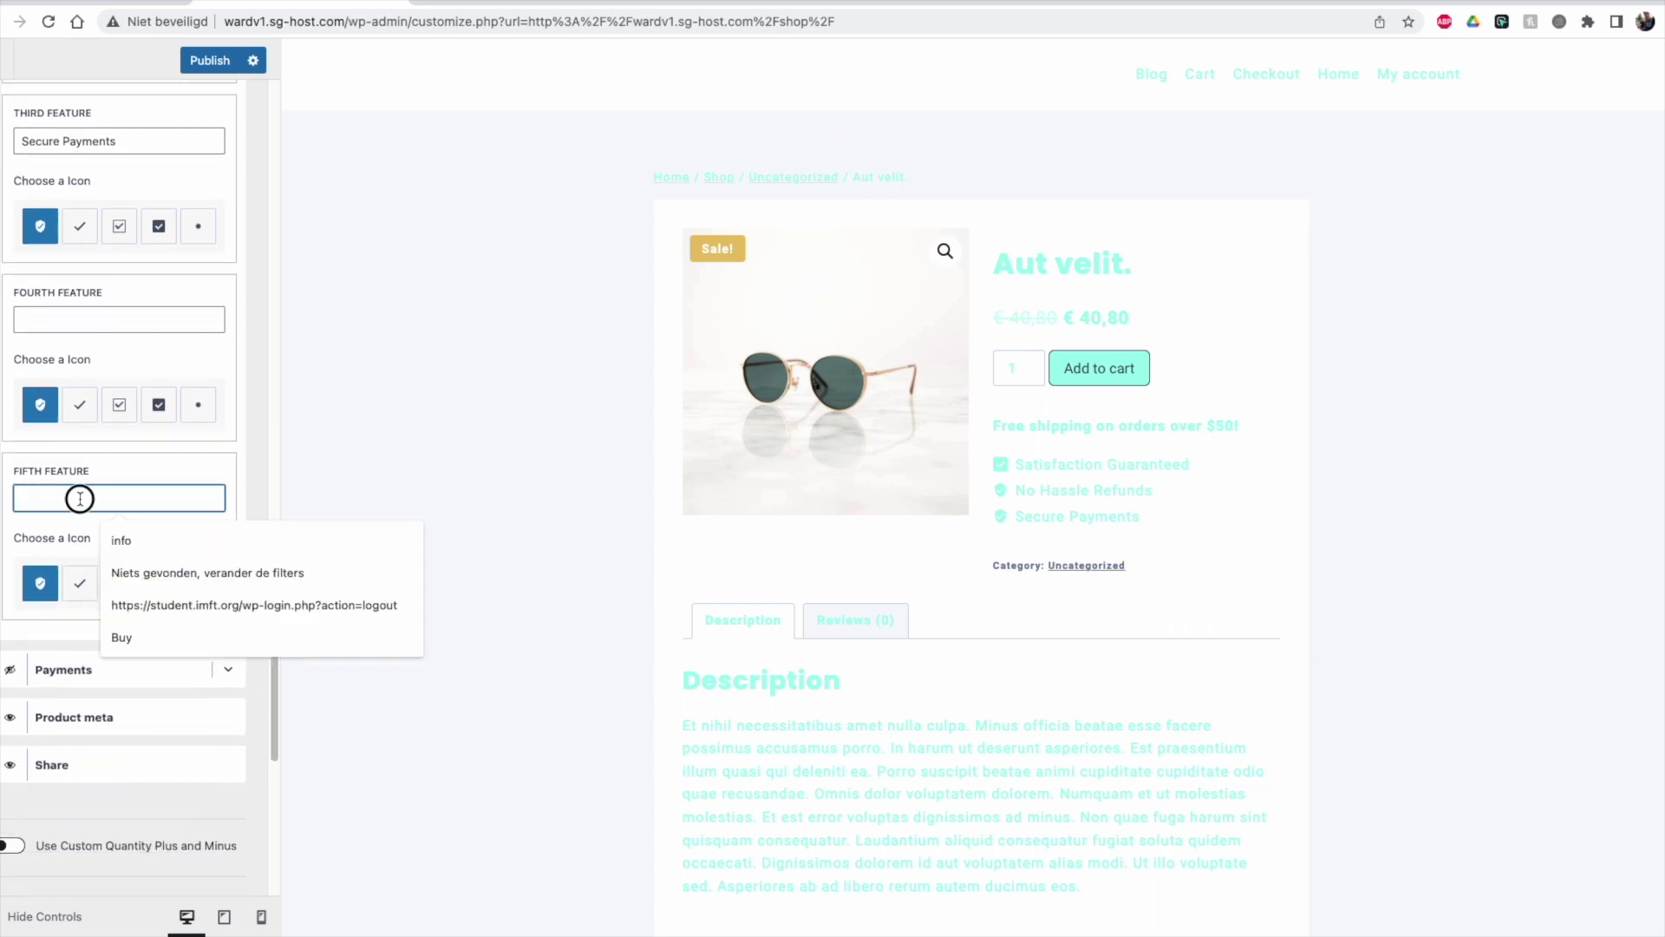
pyautogui.click(123, 471)
pyautogui.click(214, 578)
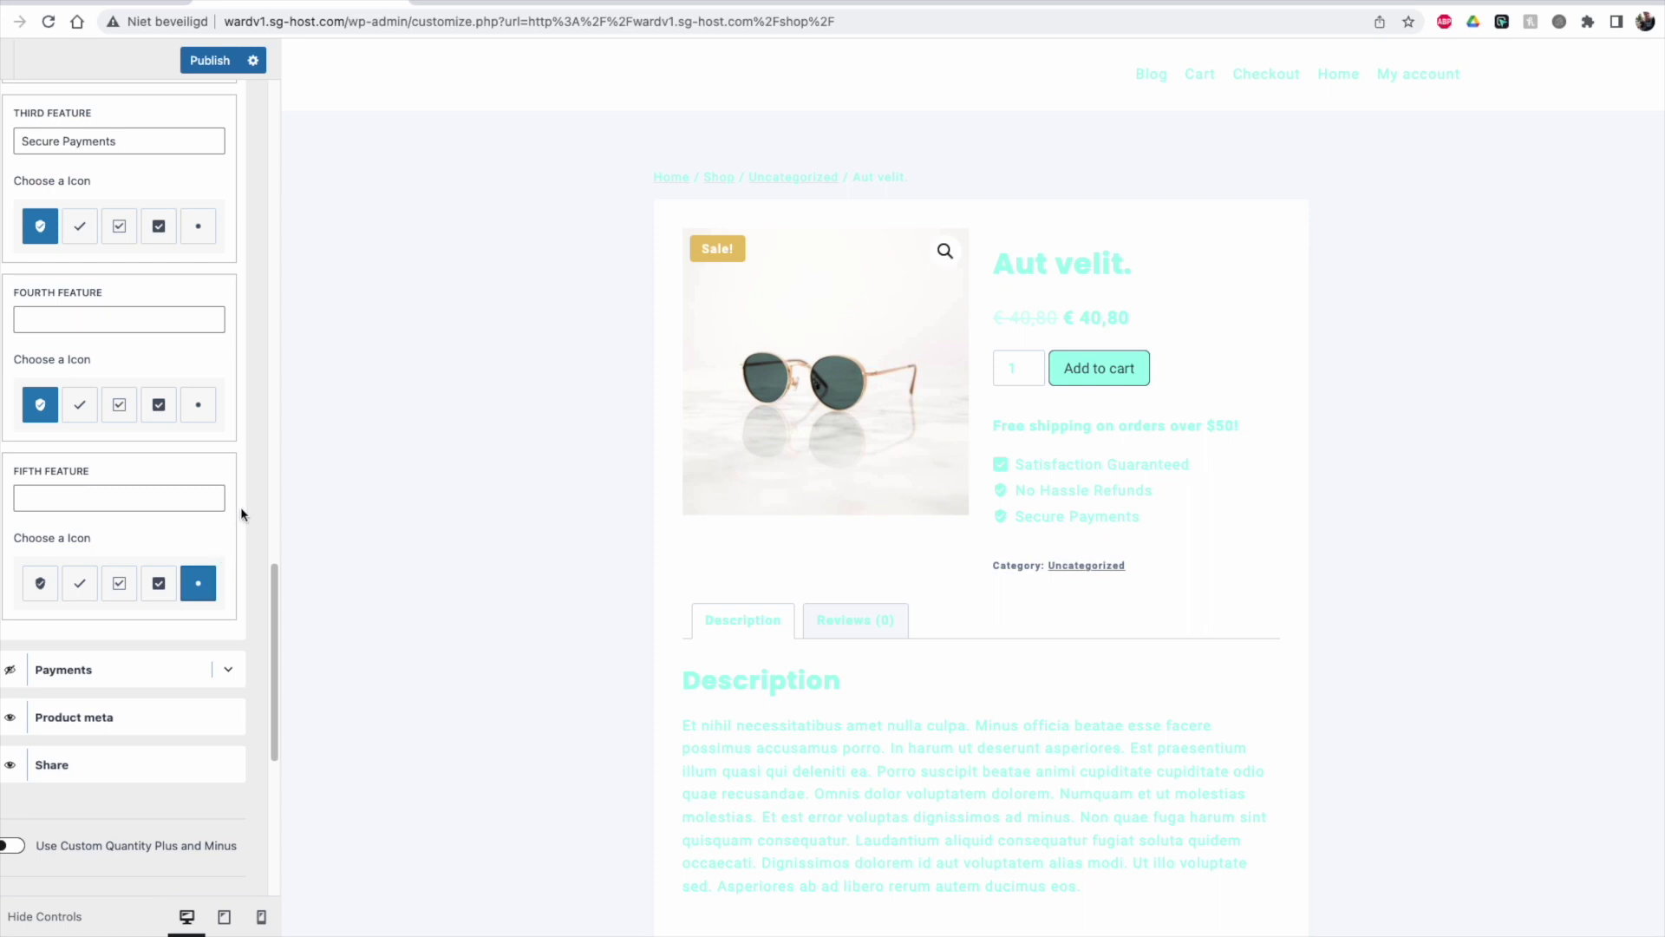
# Step: Show the Payments element on the product page and compare gray icon colors, restoring Inherit
pyautogui.click(225, 669)
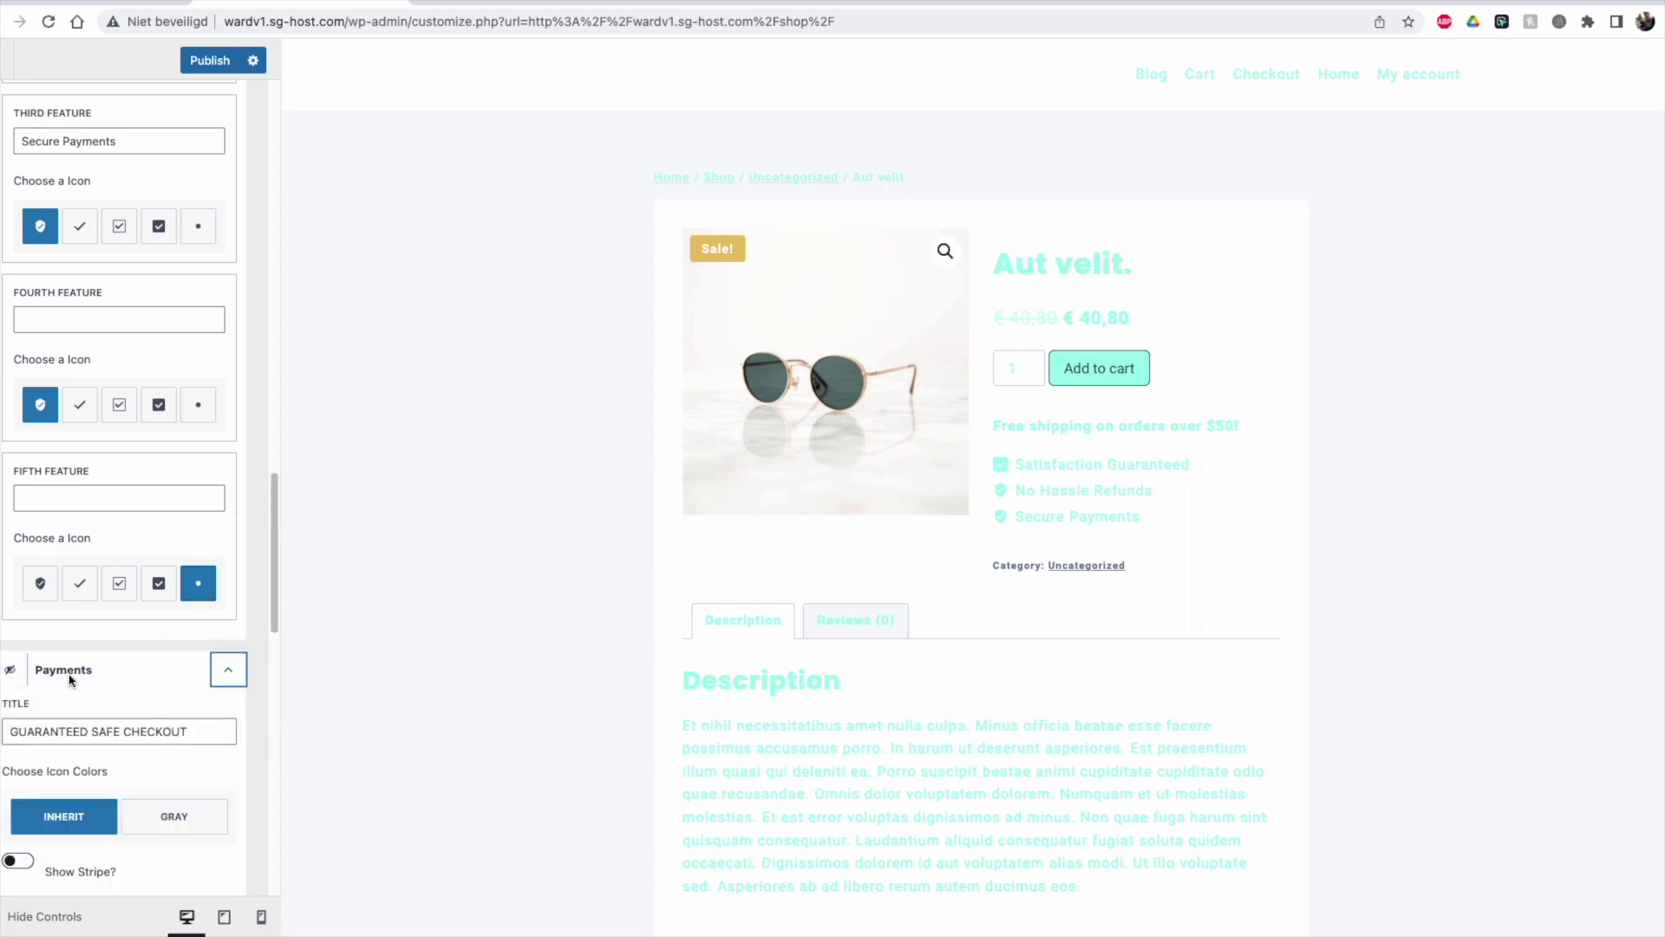
pyautogui.click(10, 674)
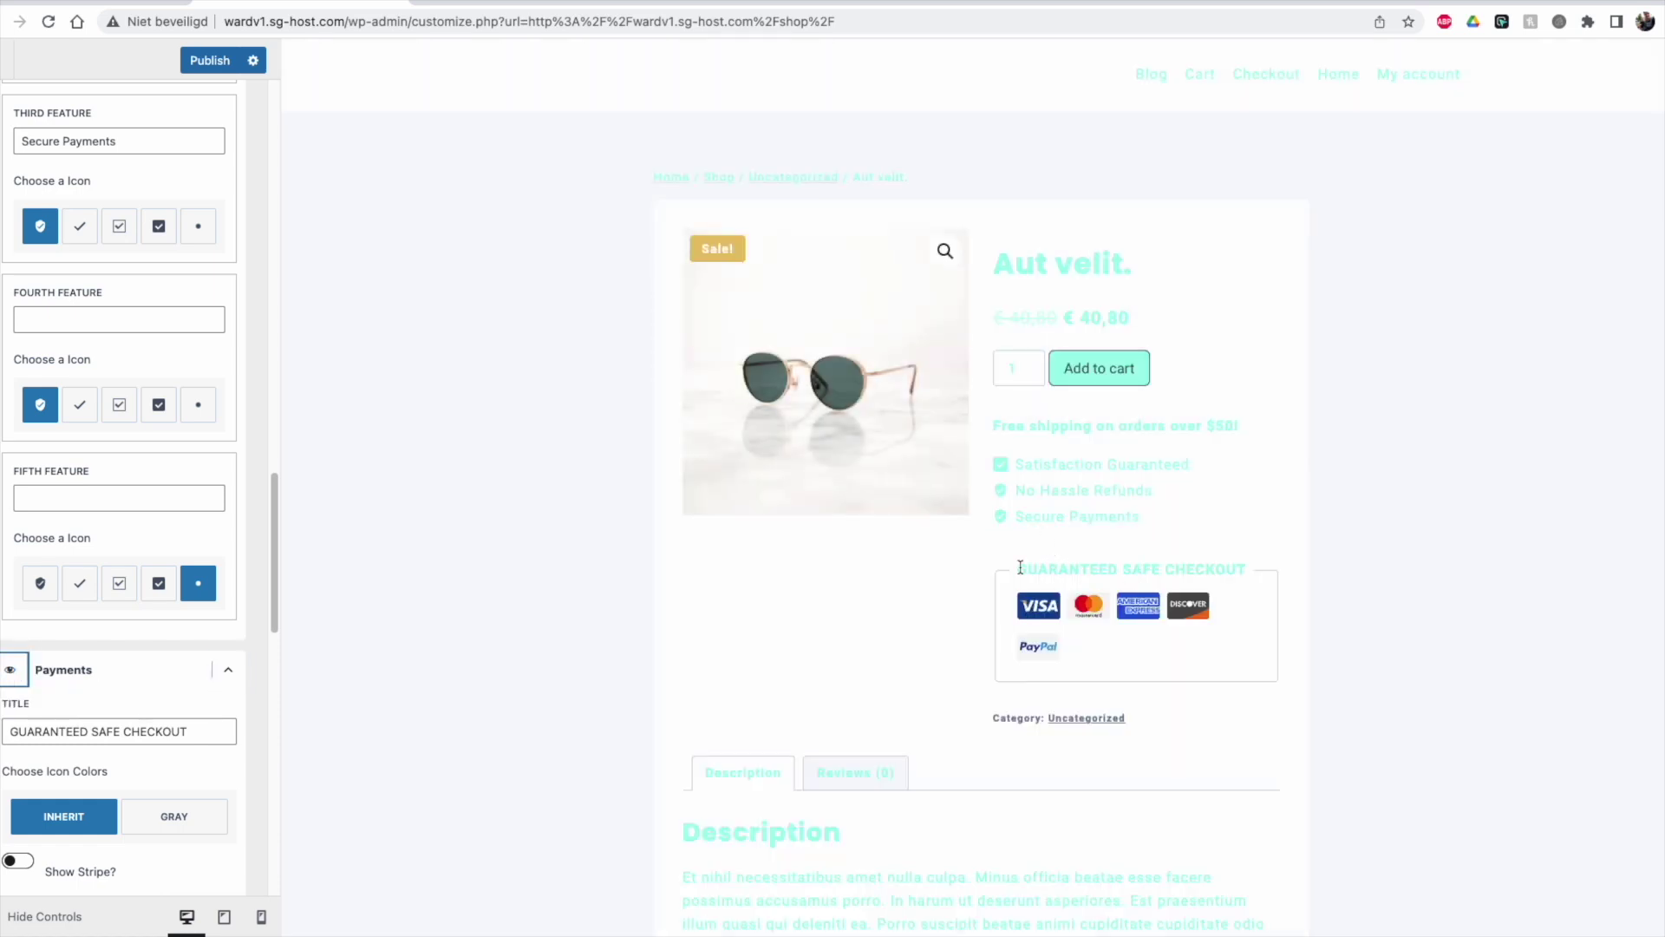
pyautogui.click(169, 820)
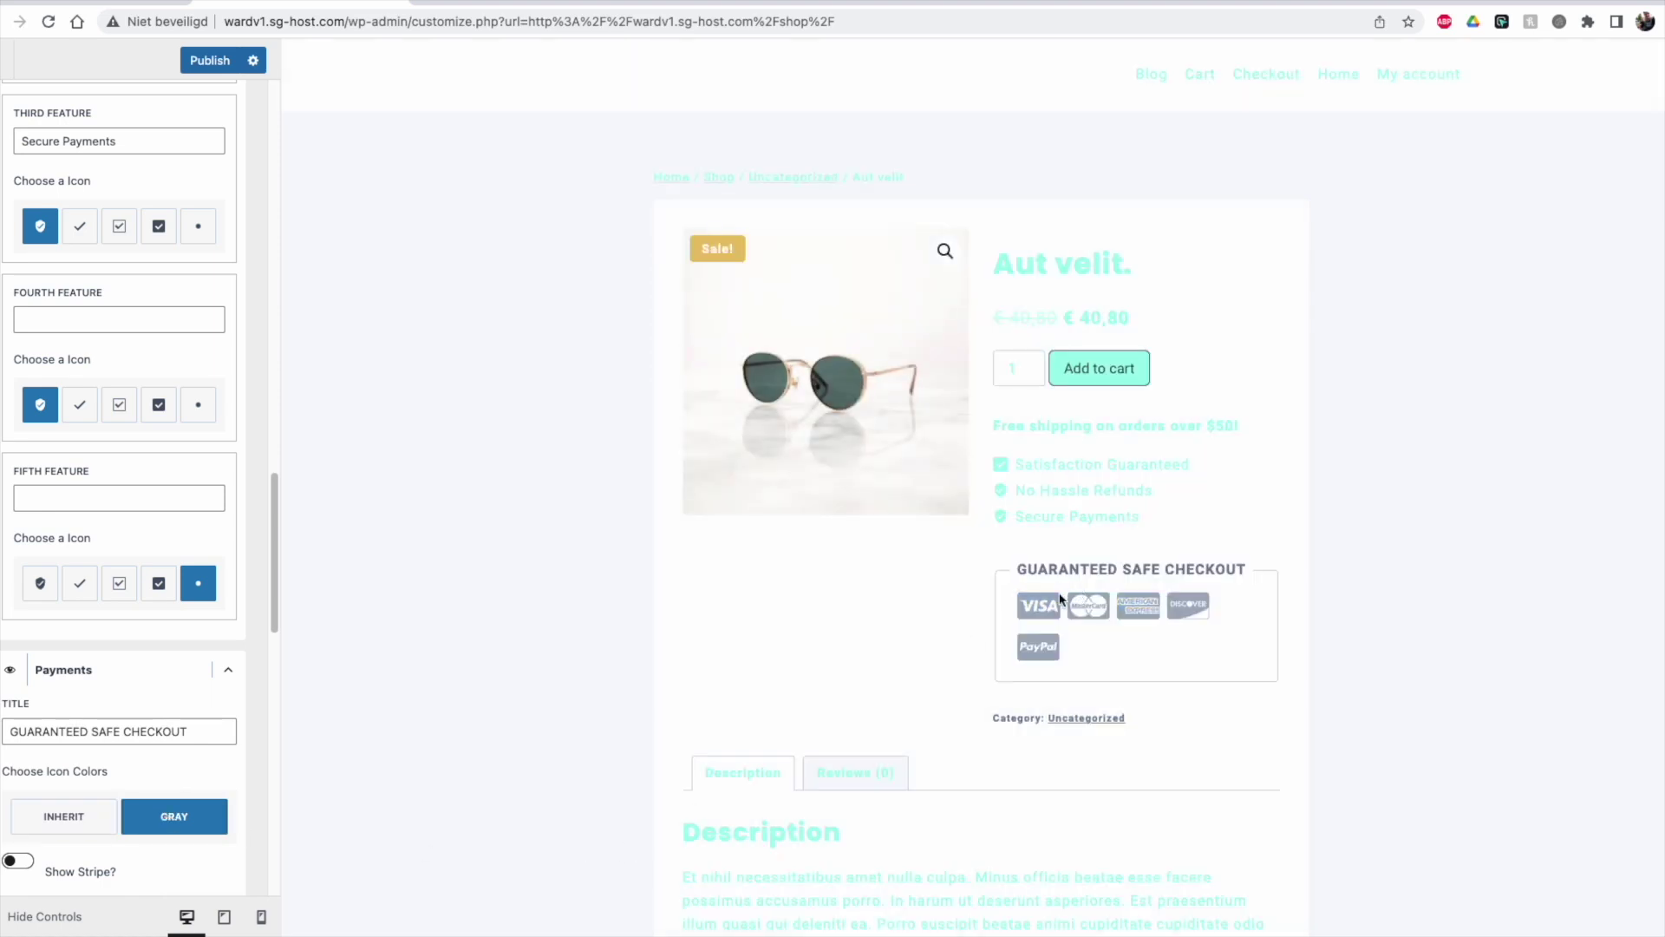
pyautogui.click(68, 815)
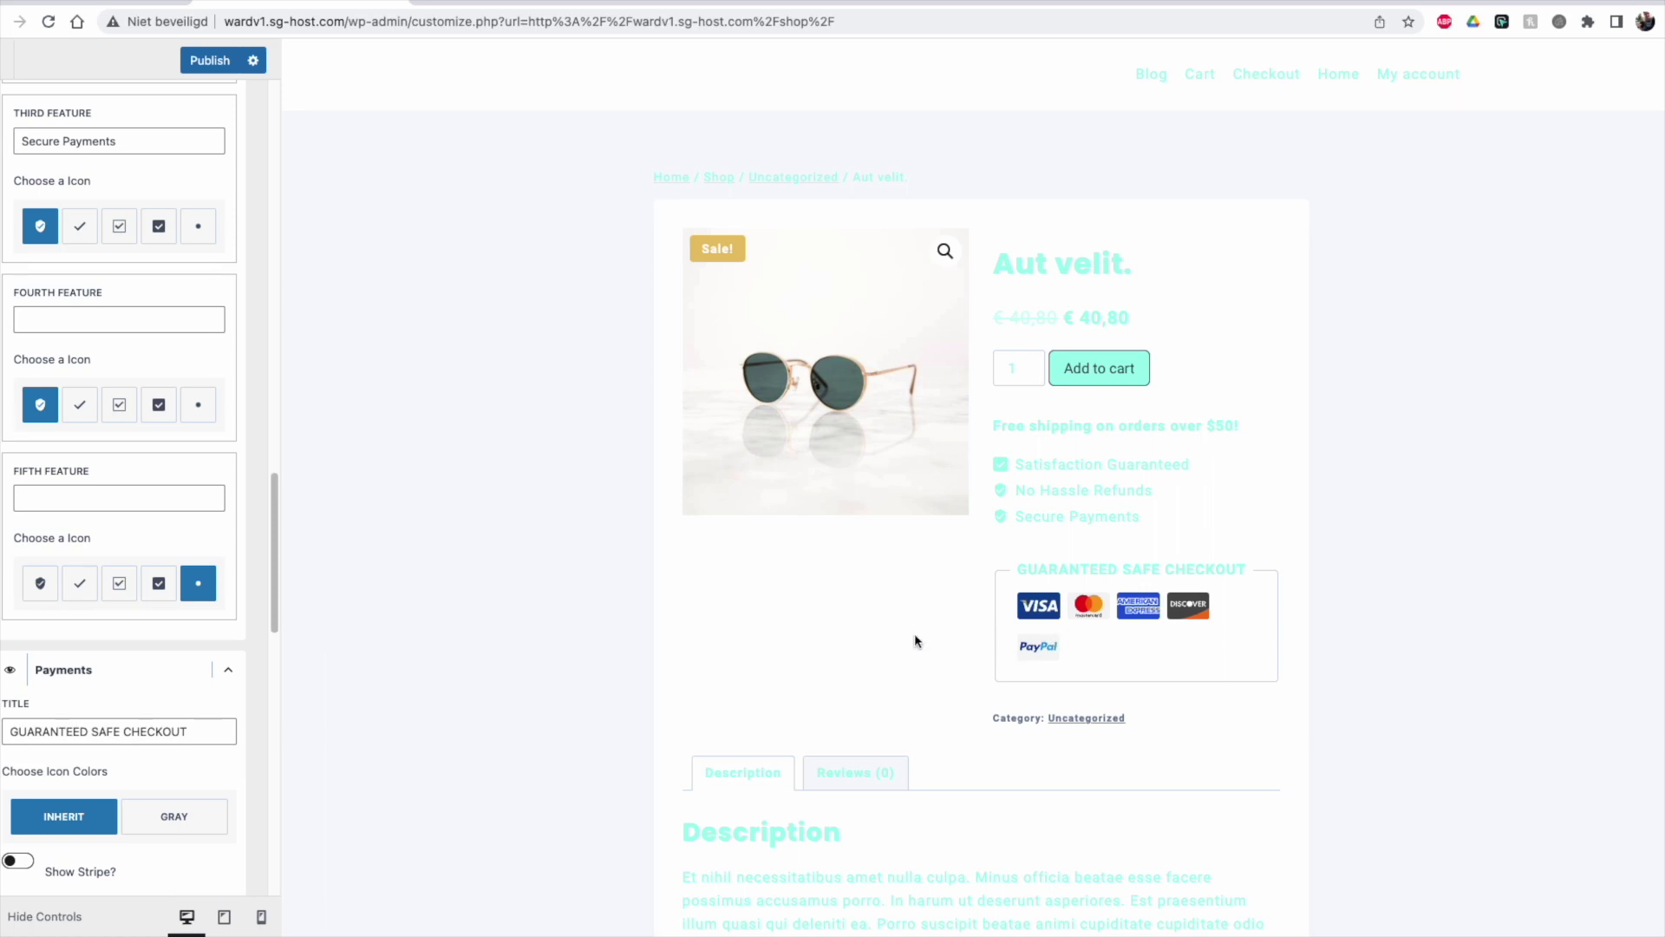
# Step: Enable the Stripe and Apple Pay icons in the Payments element and disable the Discover and Amex icons
pyautogui.moveTo(272, 605); pyautogui.dragTo(272, 654)
pyautogui.click(24, 638)
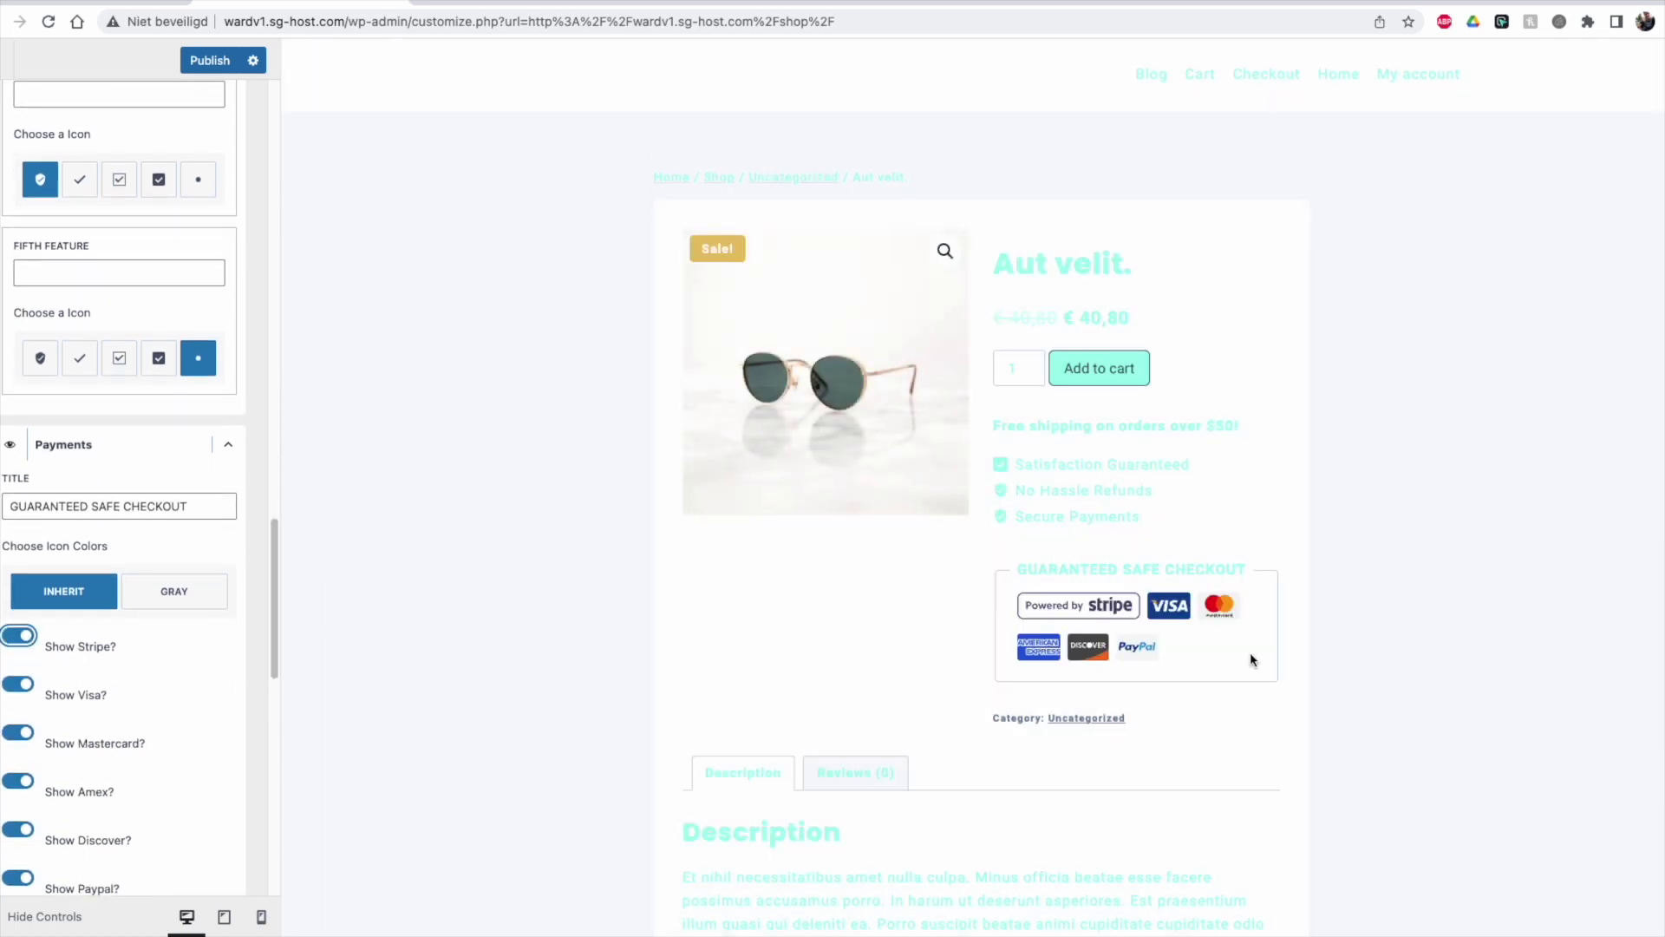
pyautogui.moveTo(274, 616); pyautogui.dragTo(275, 673)
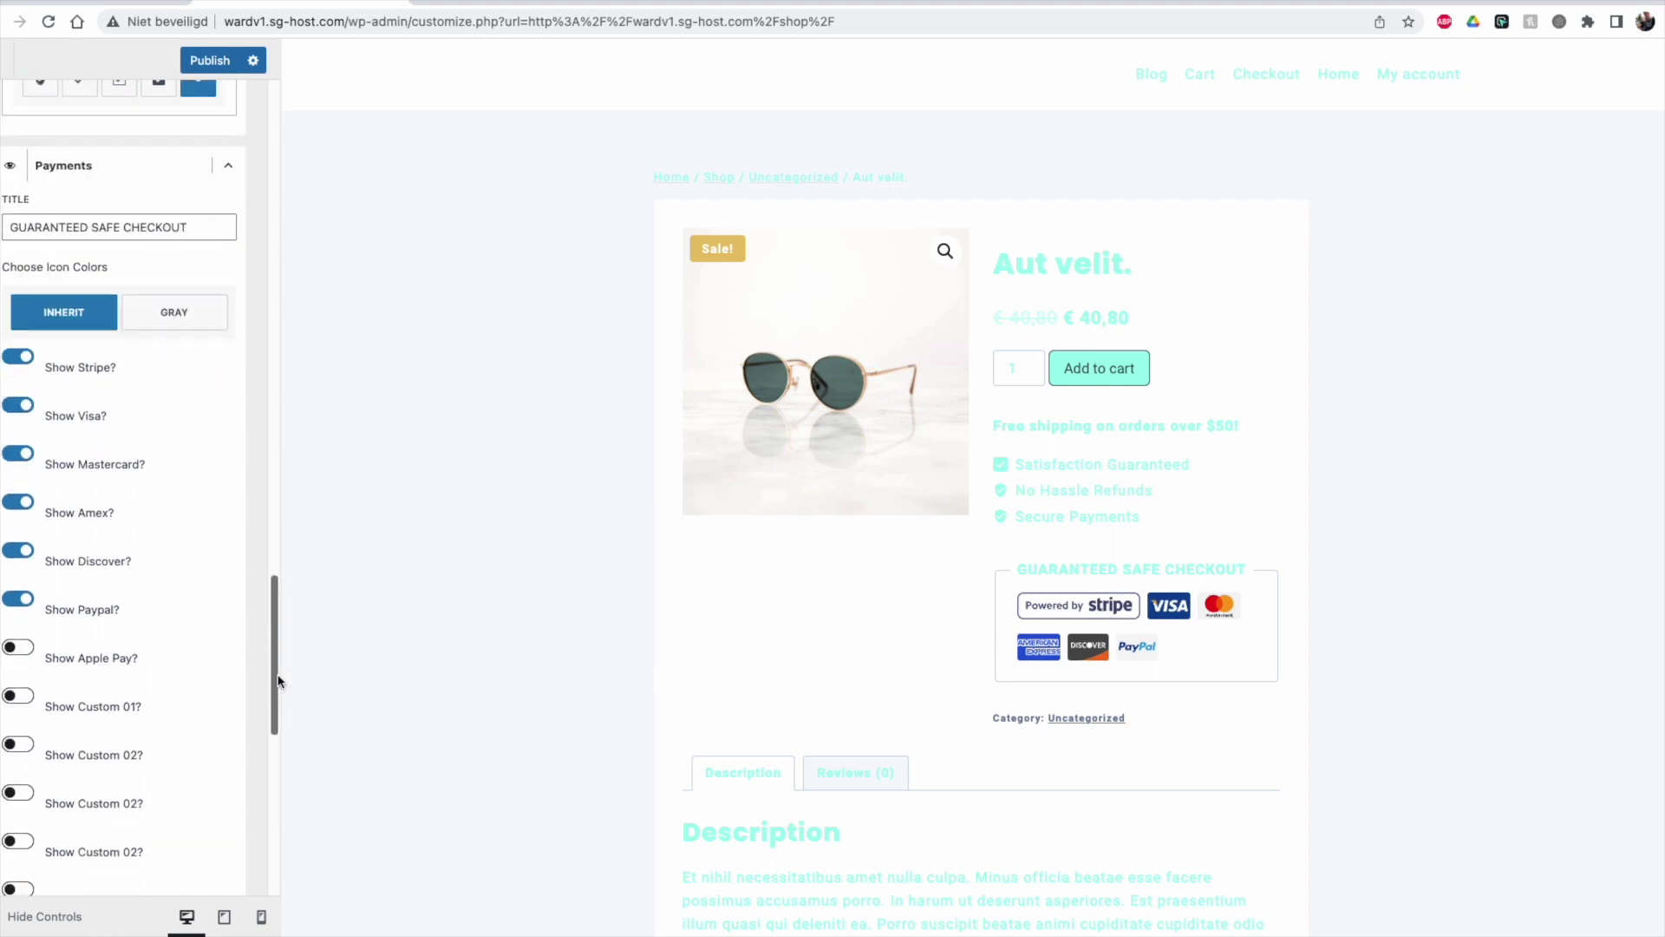
pyautogui.click(21, 646)
pyautogui.click(21, 558)
pyautogui.click(19, 502)
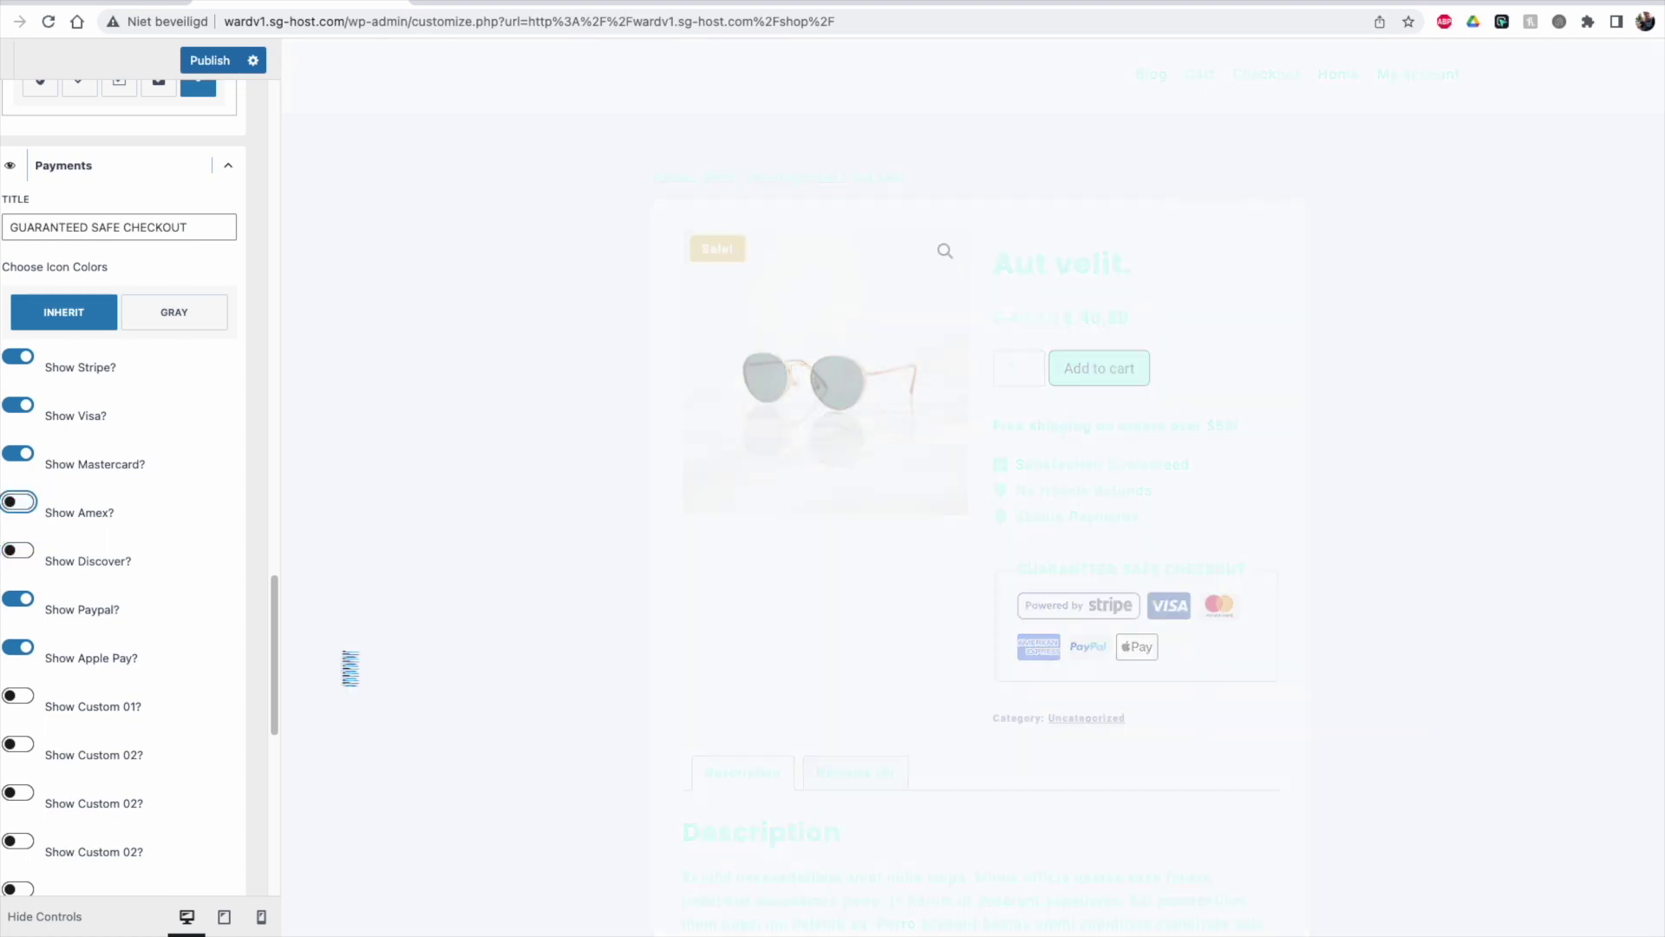
# Step: Enable the Custom 01 icon in the Payments element and assign it the sunglasses image wp_dummy_content_generator_114.jpg from the media library
pyautogui.moveTo(284, 599); pyautogui.dragTo(232, 646)
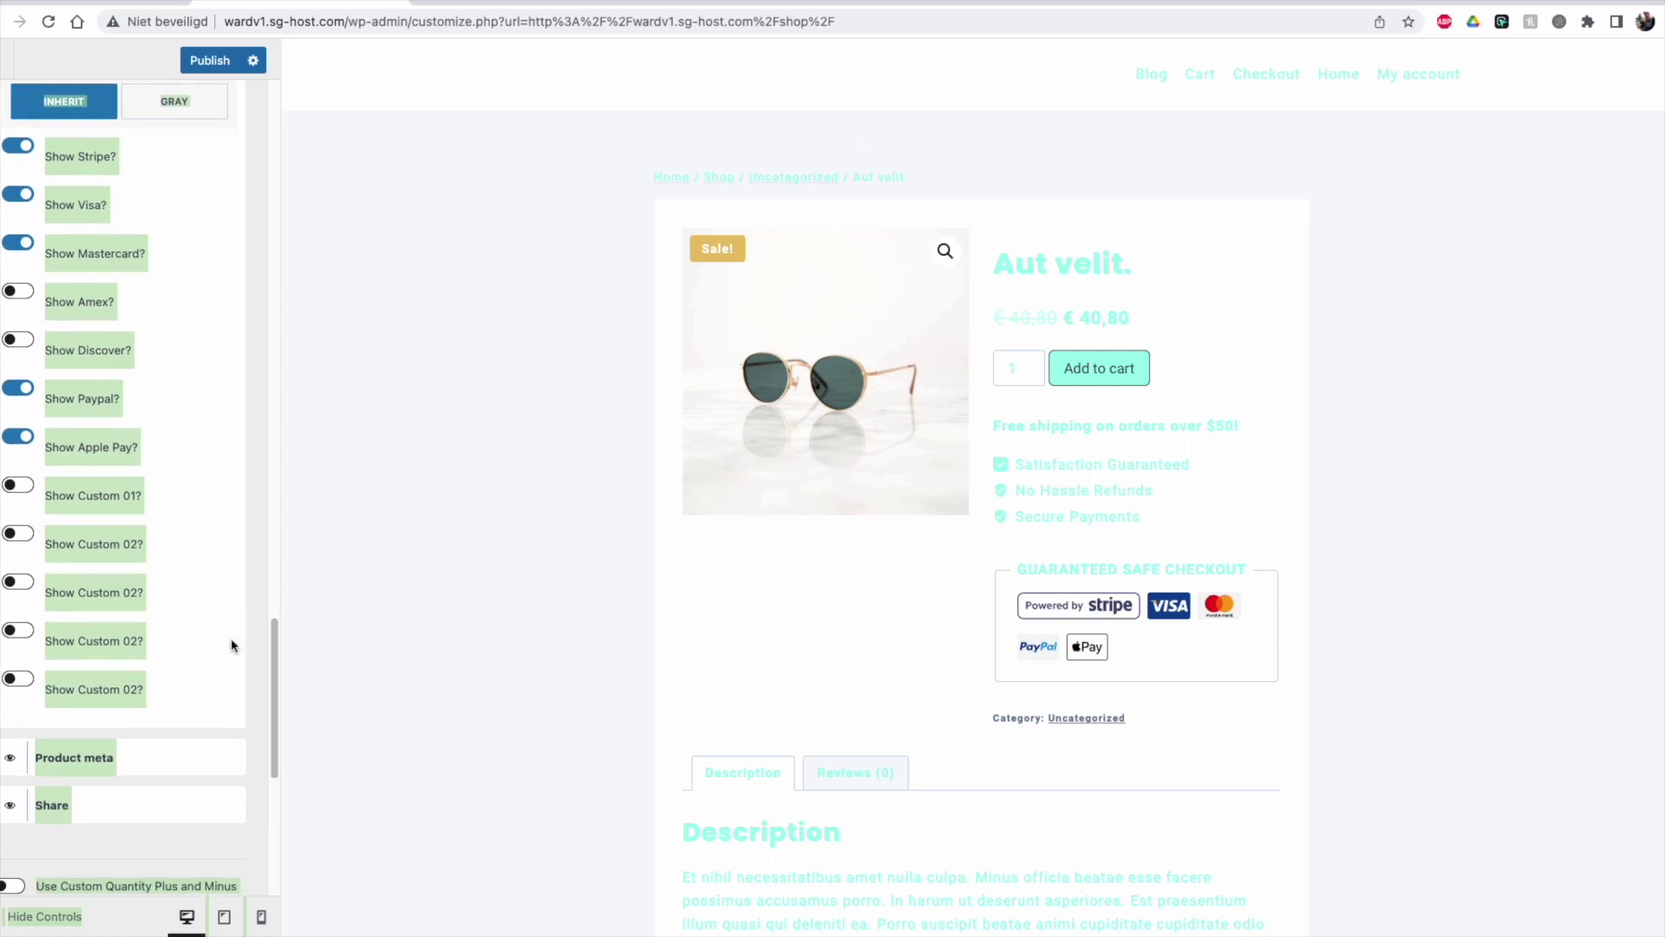
pyautogui.click(18, 484)
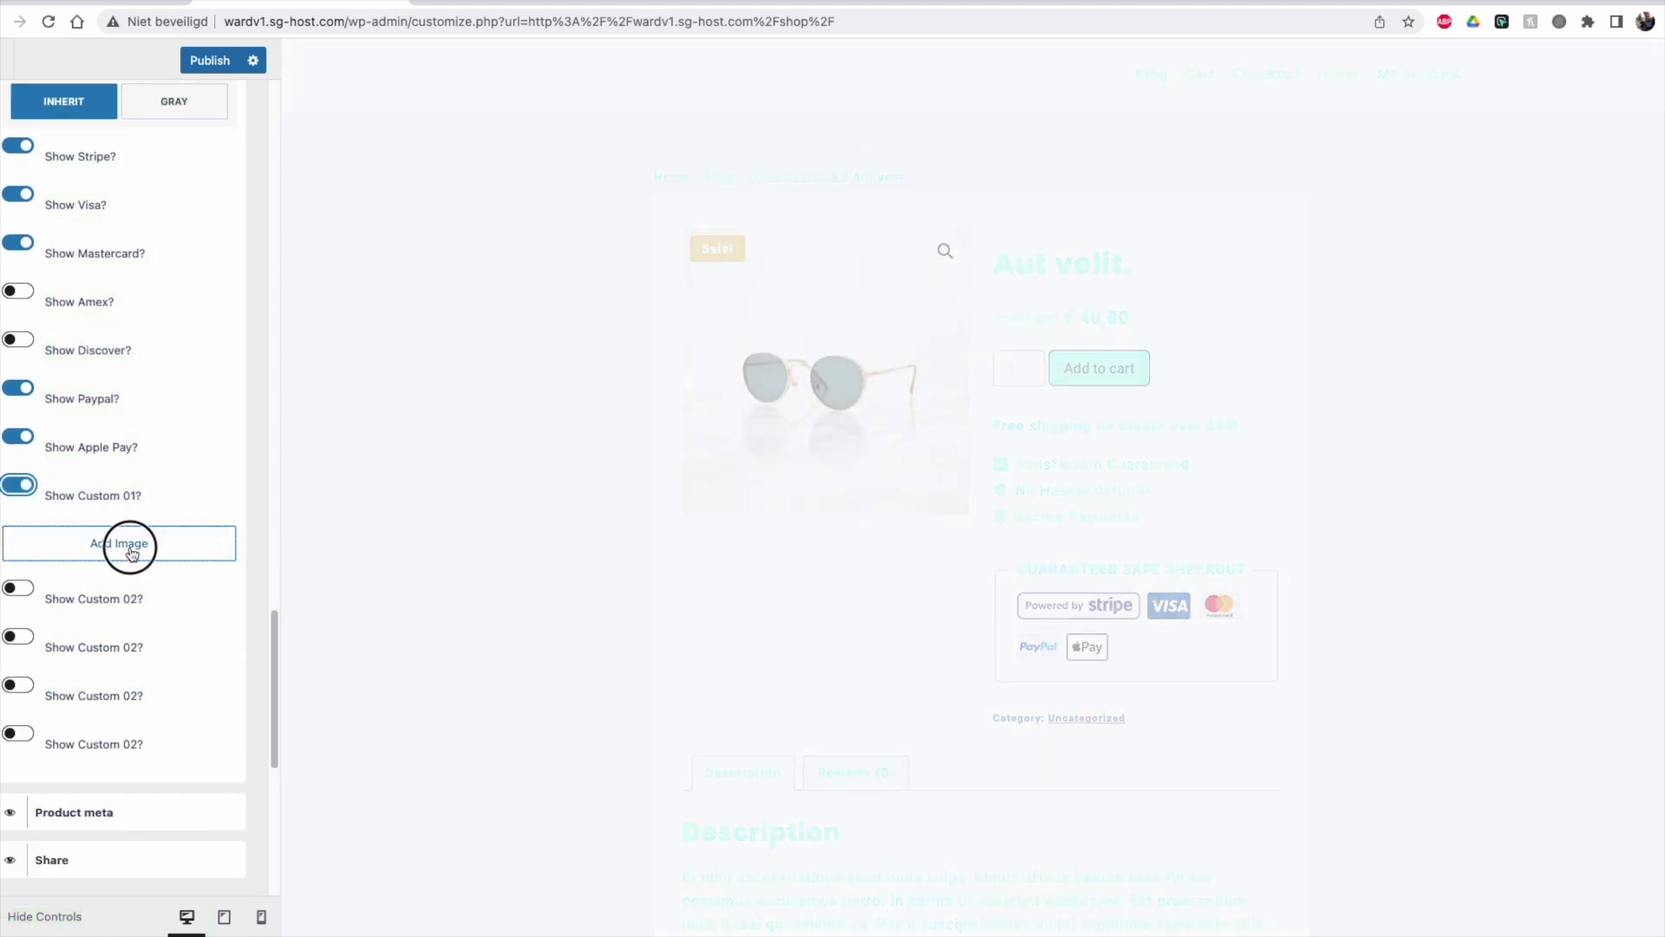
pyautogui.click(130, 553)
pyautogui.click(74, 329)
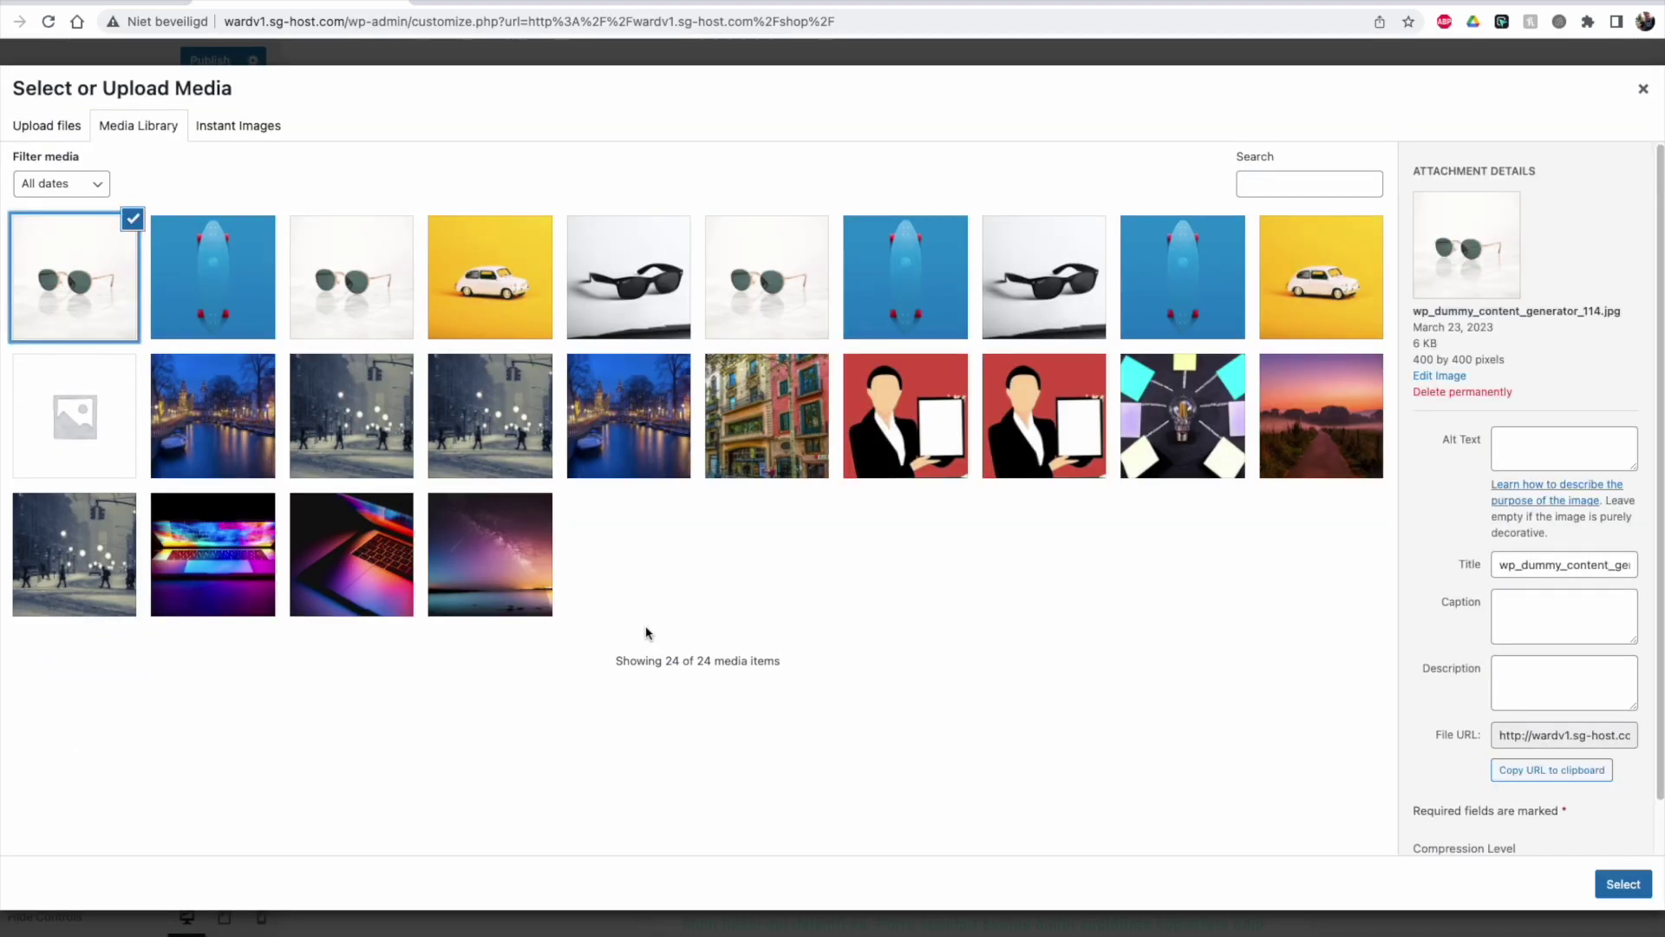
pyautogui.click(1619, 885)
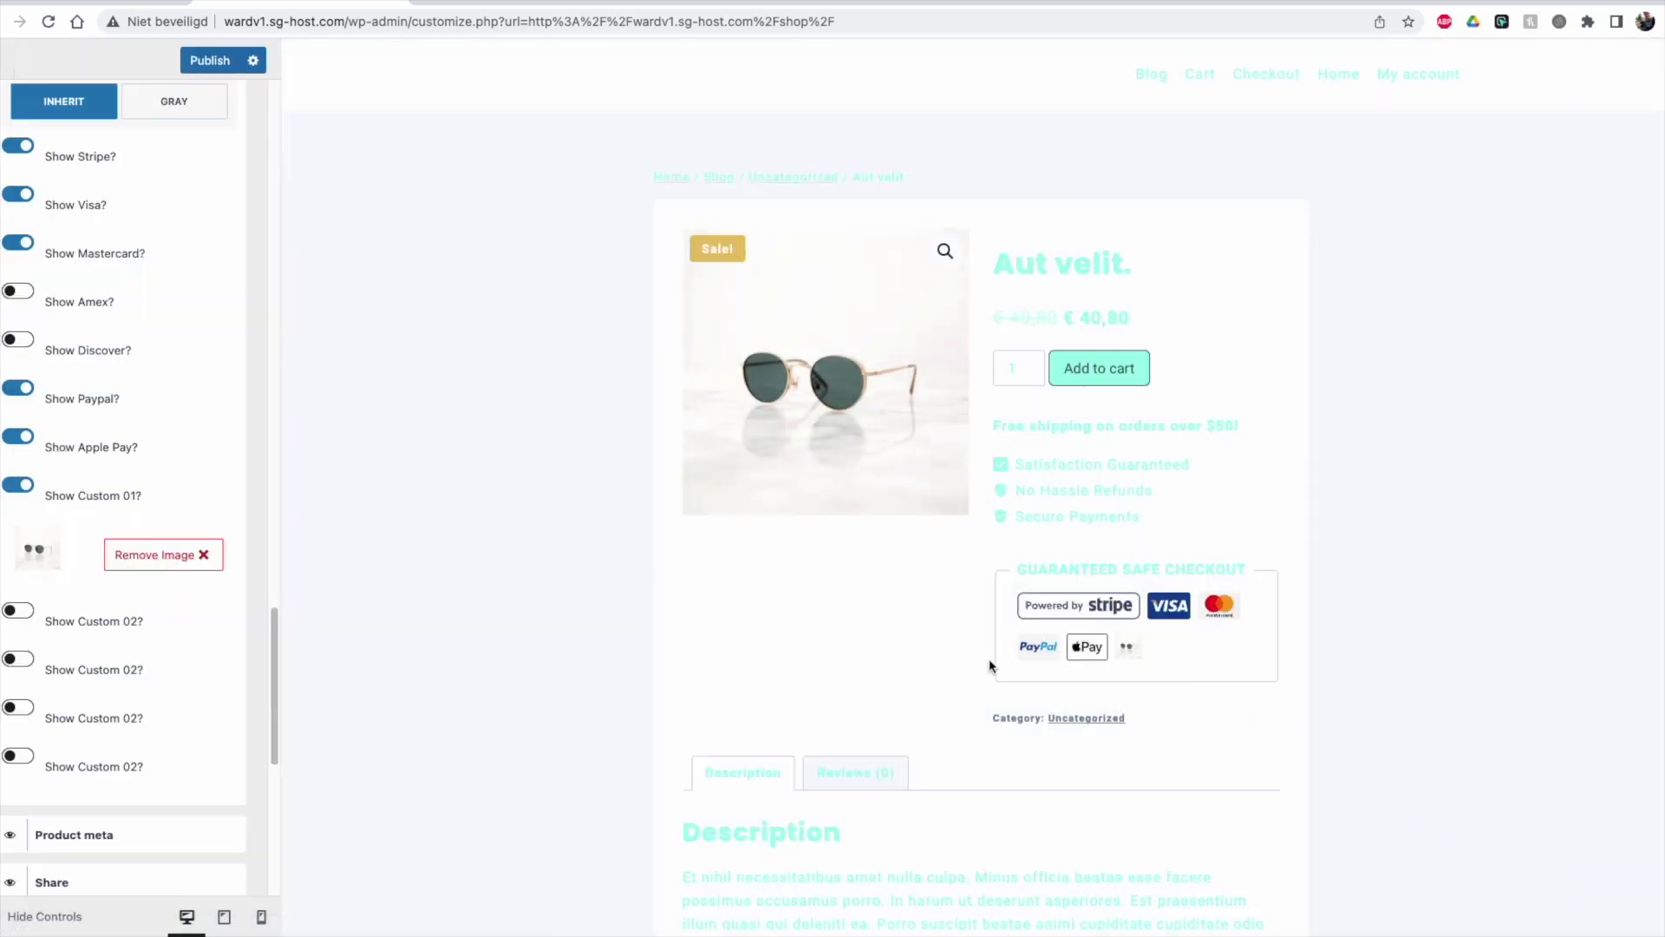
# Step: Hide the Product meta element on the product page to compare, and show it again
pyautogui.moveTo(274, 661); pyautogui.dragTo(268, 705)
pyautogui.click(104, 621)
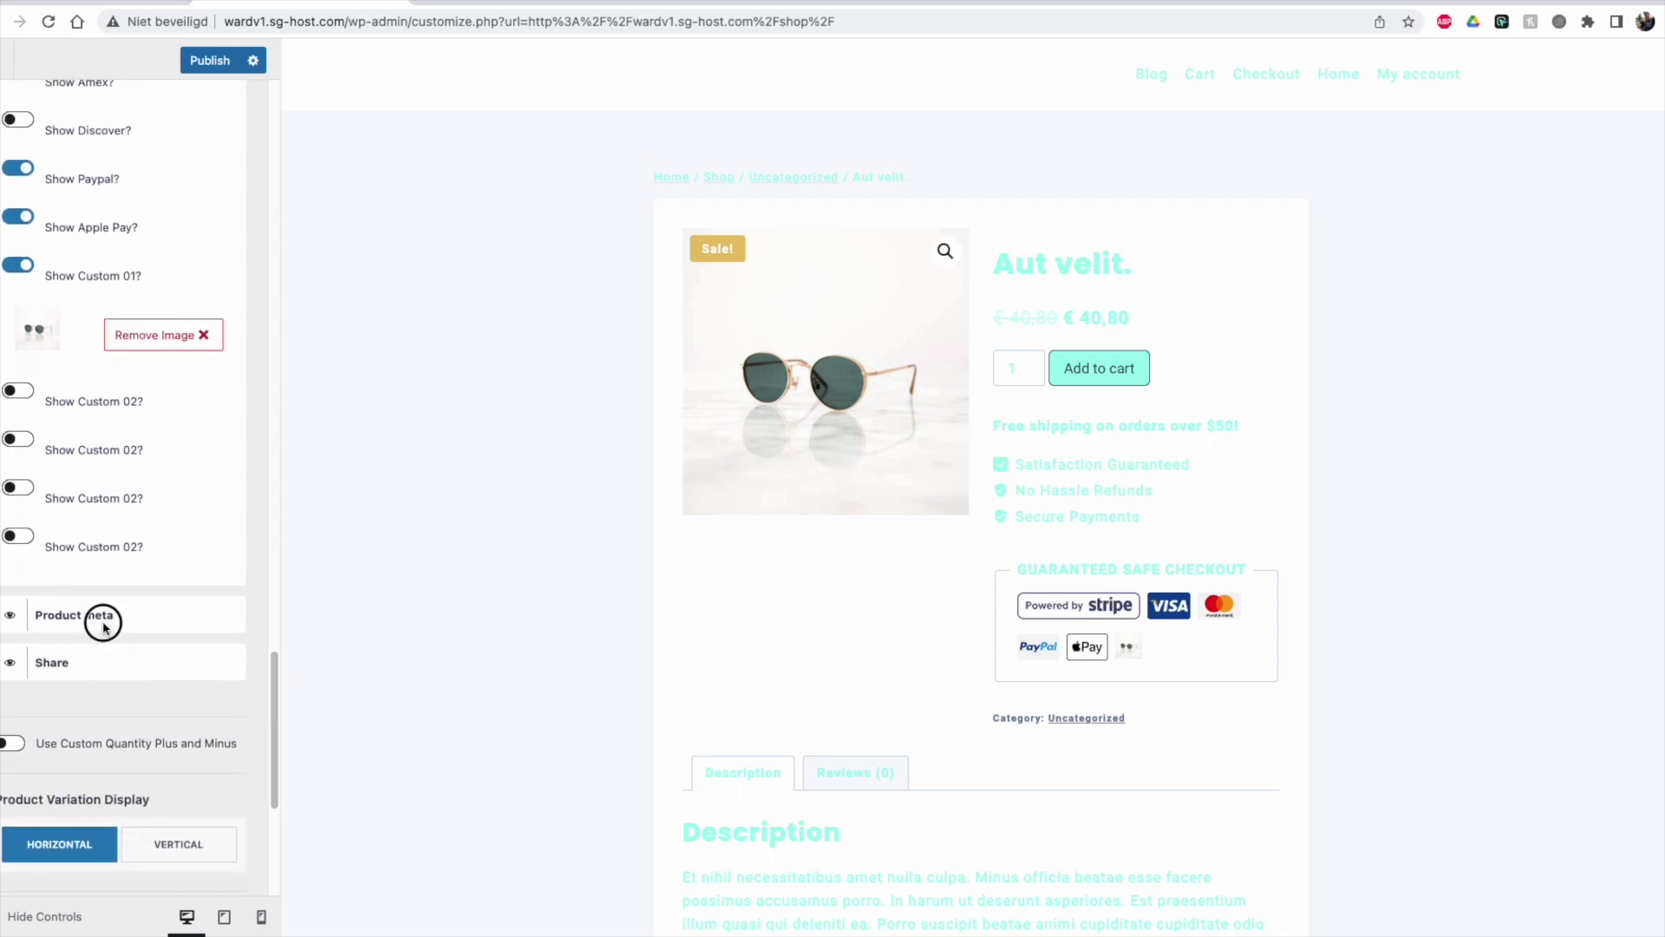
pyautogui.click(11, 616)
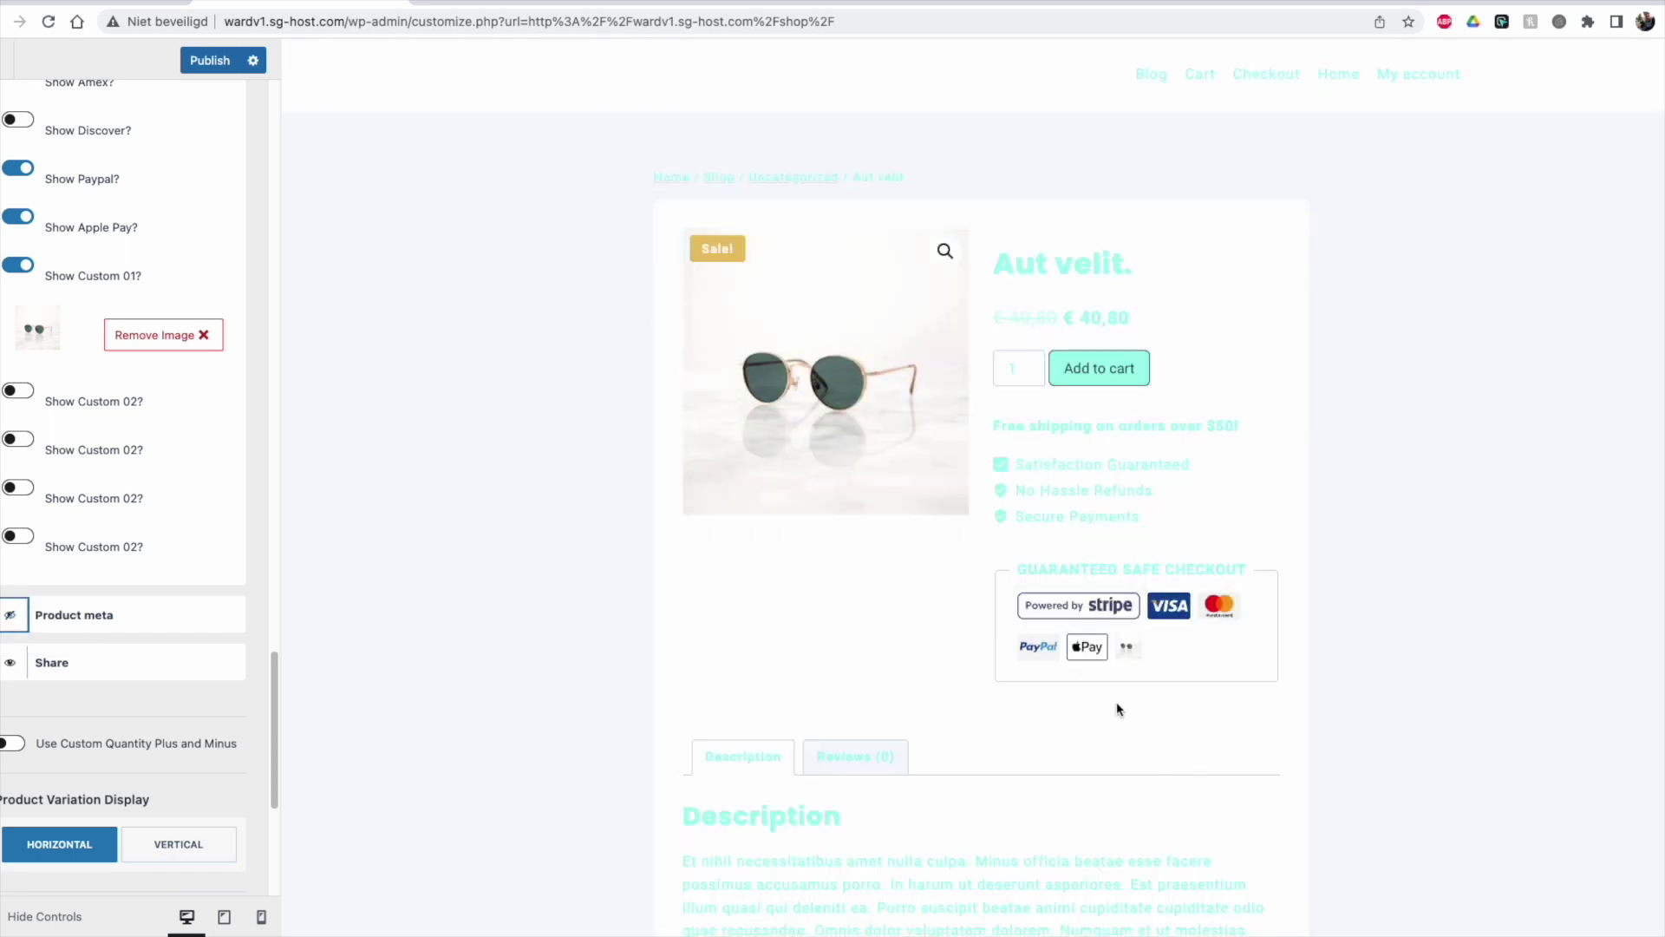
pyautogui.click(25, 615)
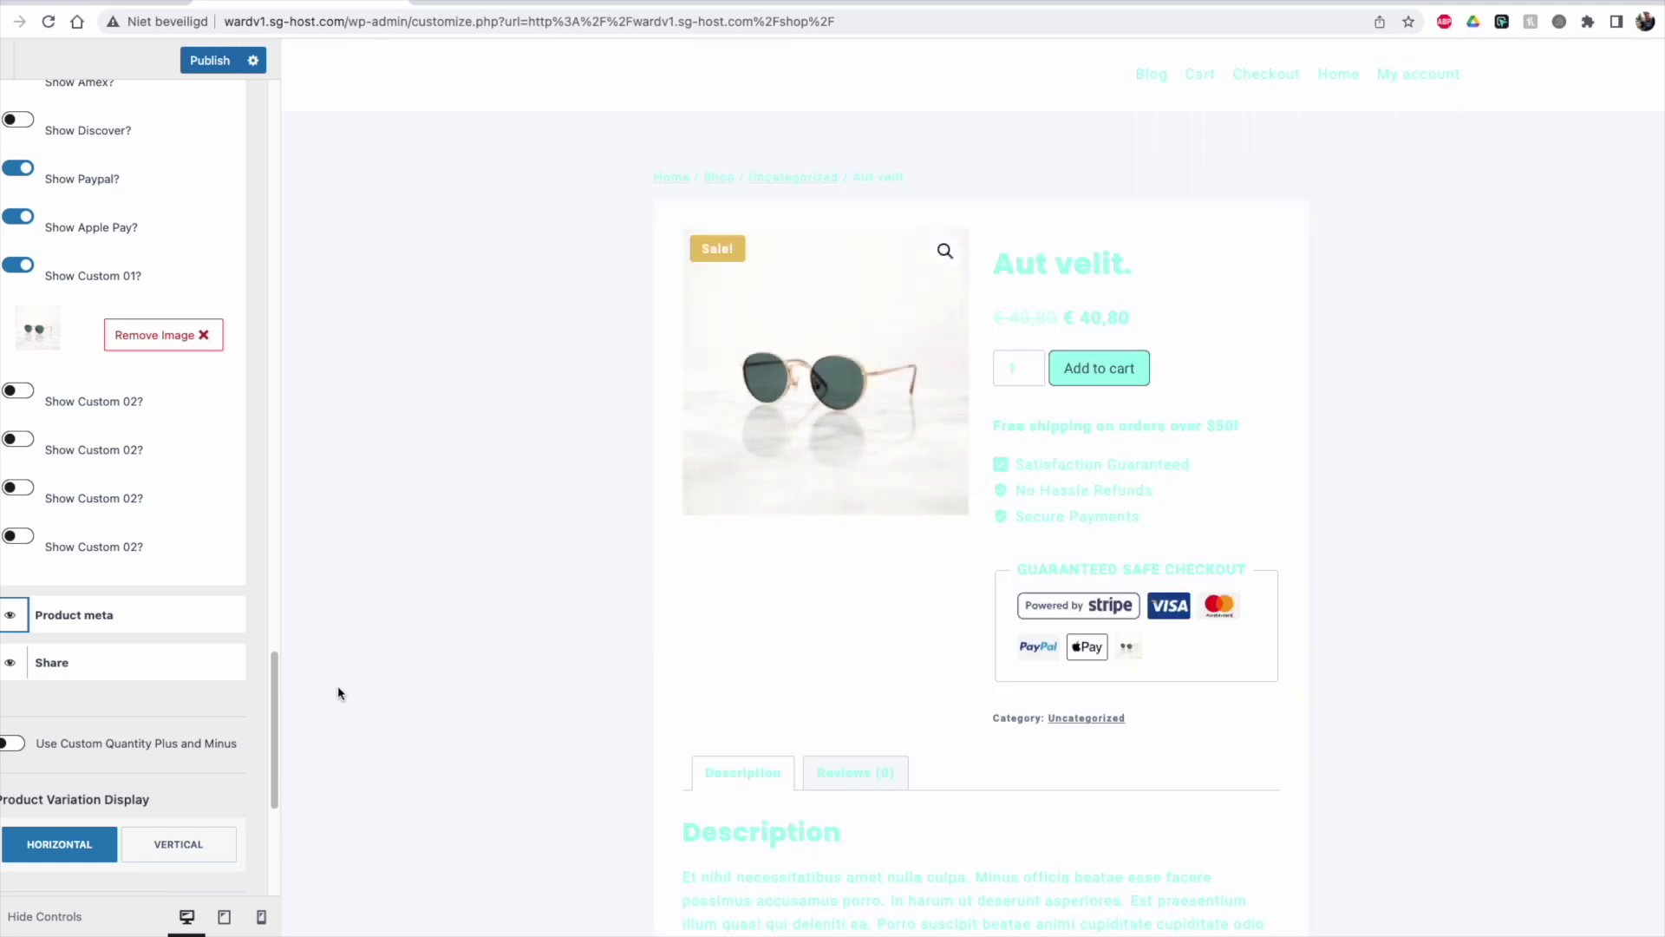
pyautogui.click(12, 663)
# Step: Try the custom quantity plus and minus controls, disable them again, and raise the quantity to 2 with the default field
pyautogui.moveTo(275, 735); pyautogui.dragTo(271, 773)
pyautogui.click(6, 540)
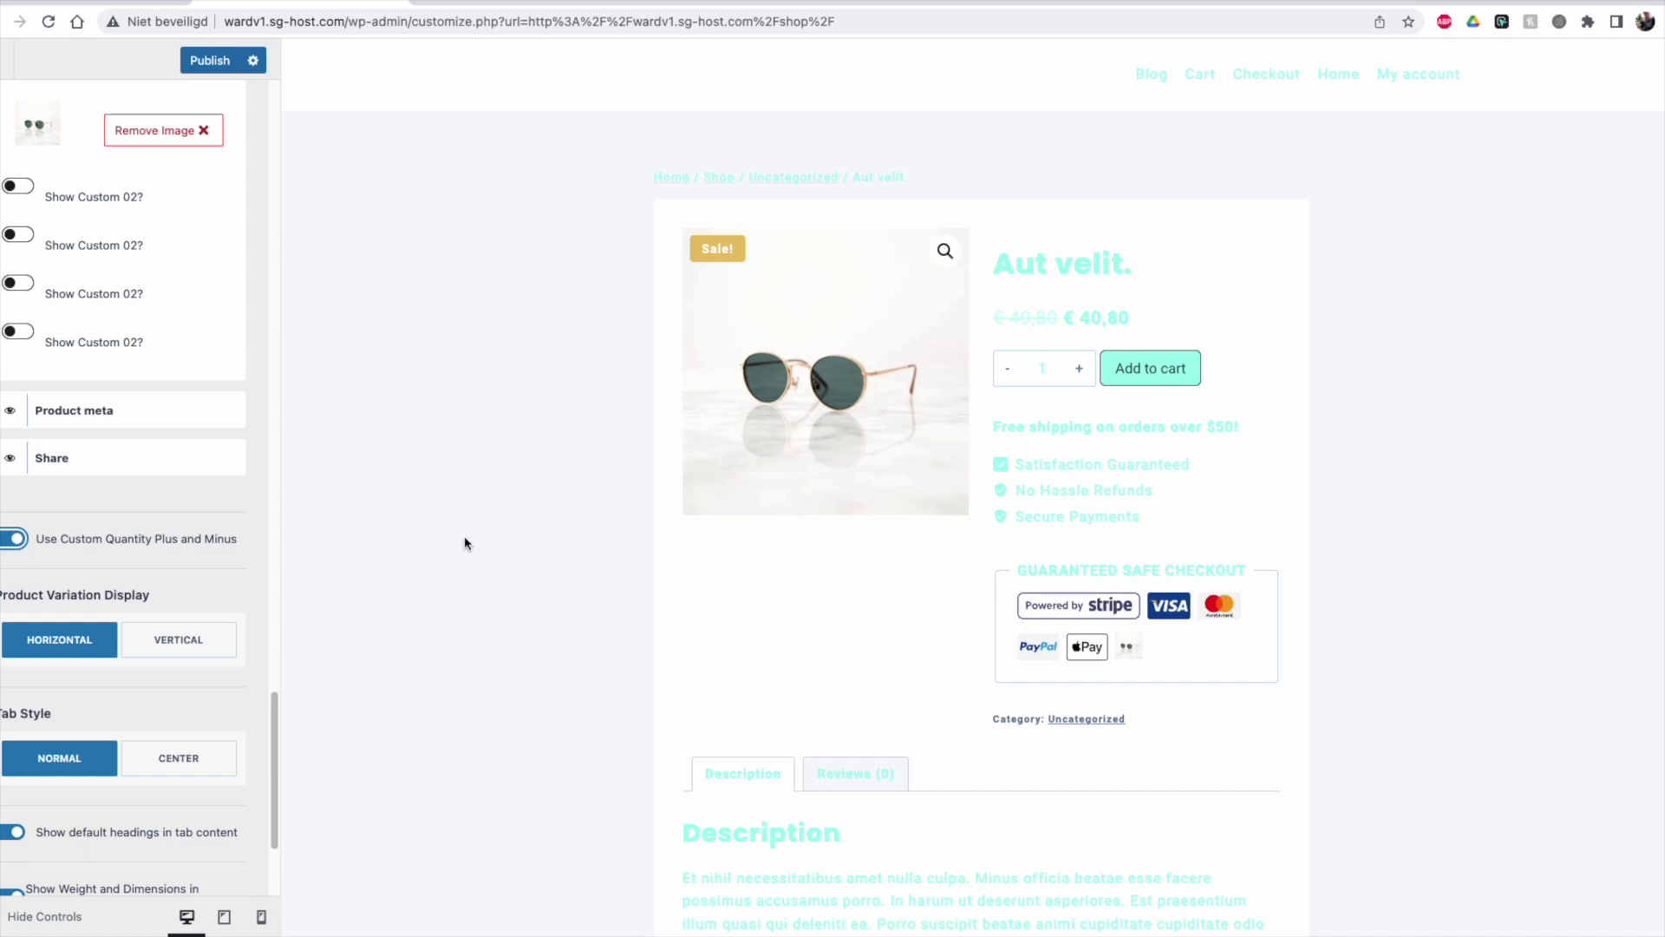
pyautogui.click(1081, 370)
pyautogui.click(1008, 376)
pyautogui.click(13, 539)
pyautogui.click(1030, 373)
pyautogui.click(1031, 373)
pyautogui.click(1036, 374)
pyautogui.click(1033, 373)
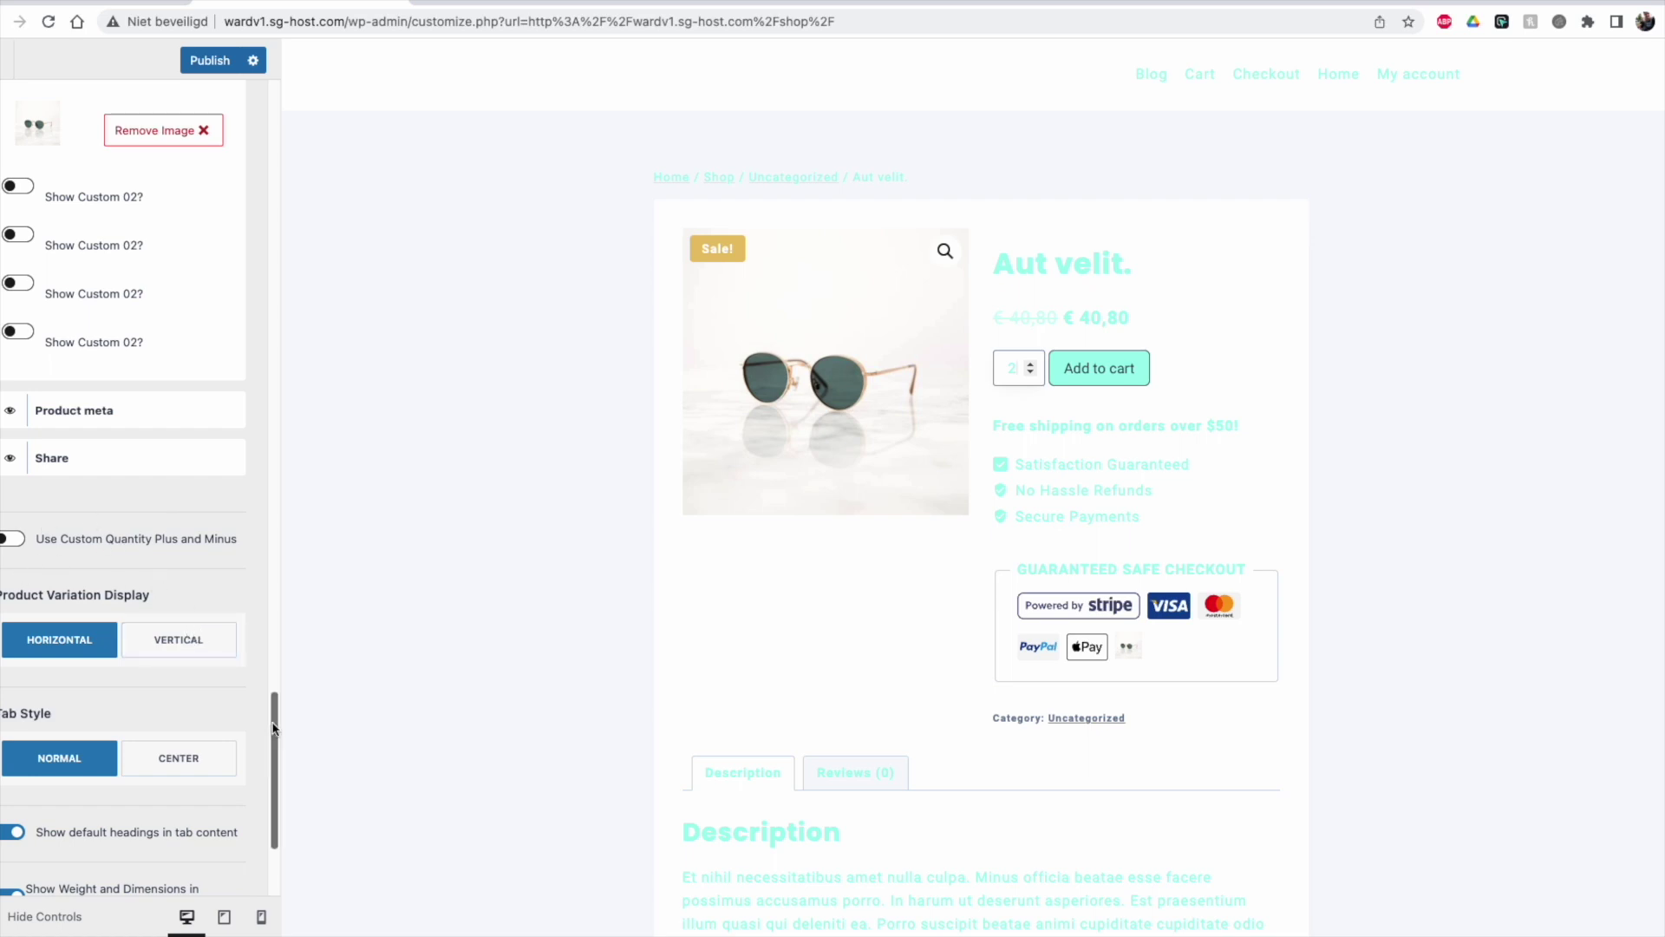
# Step: Preview the Center tab style with the Description and Reviews tabs, and restore the Normal tab style
pyautogui.moveTo(272, 727); pyautogui.dragTo(269, 770)
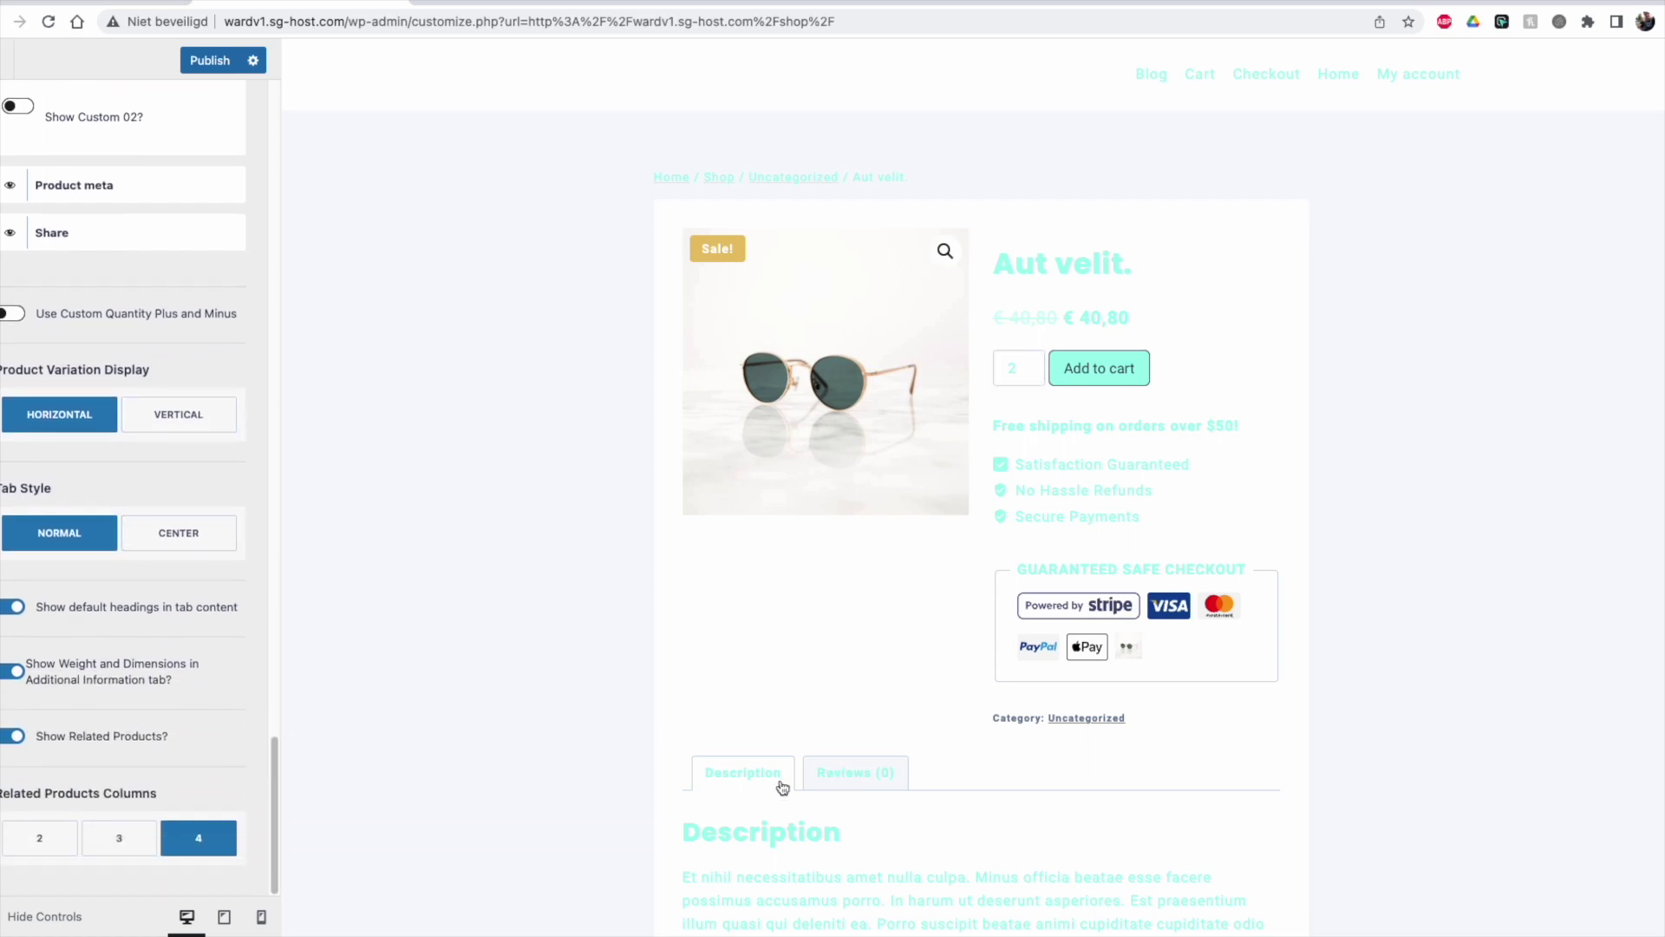
pyautogui.click(840, 785)
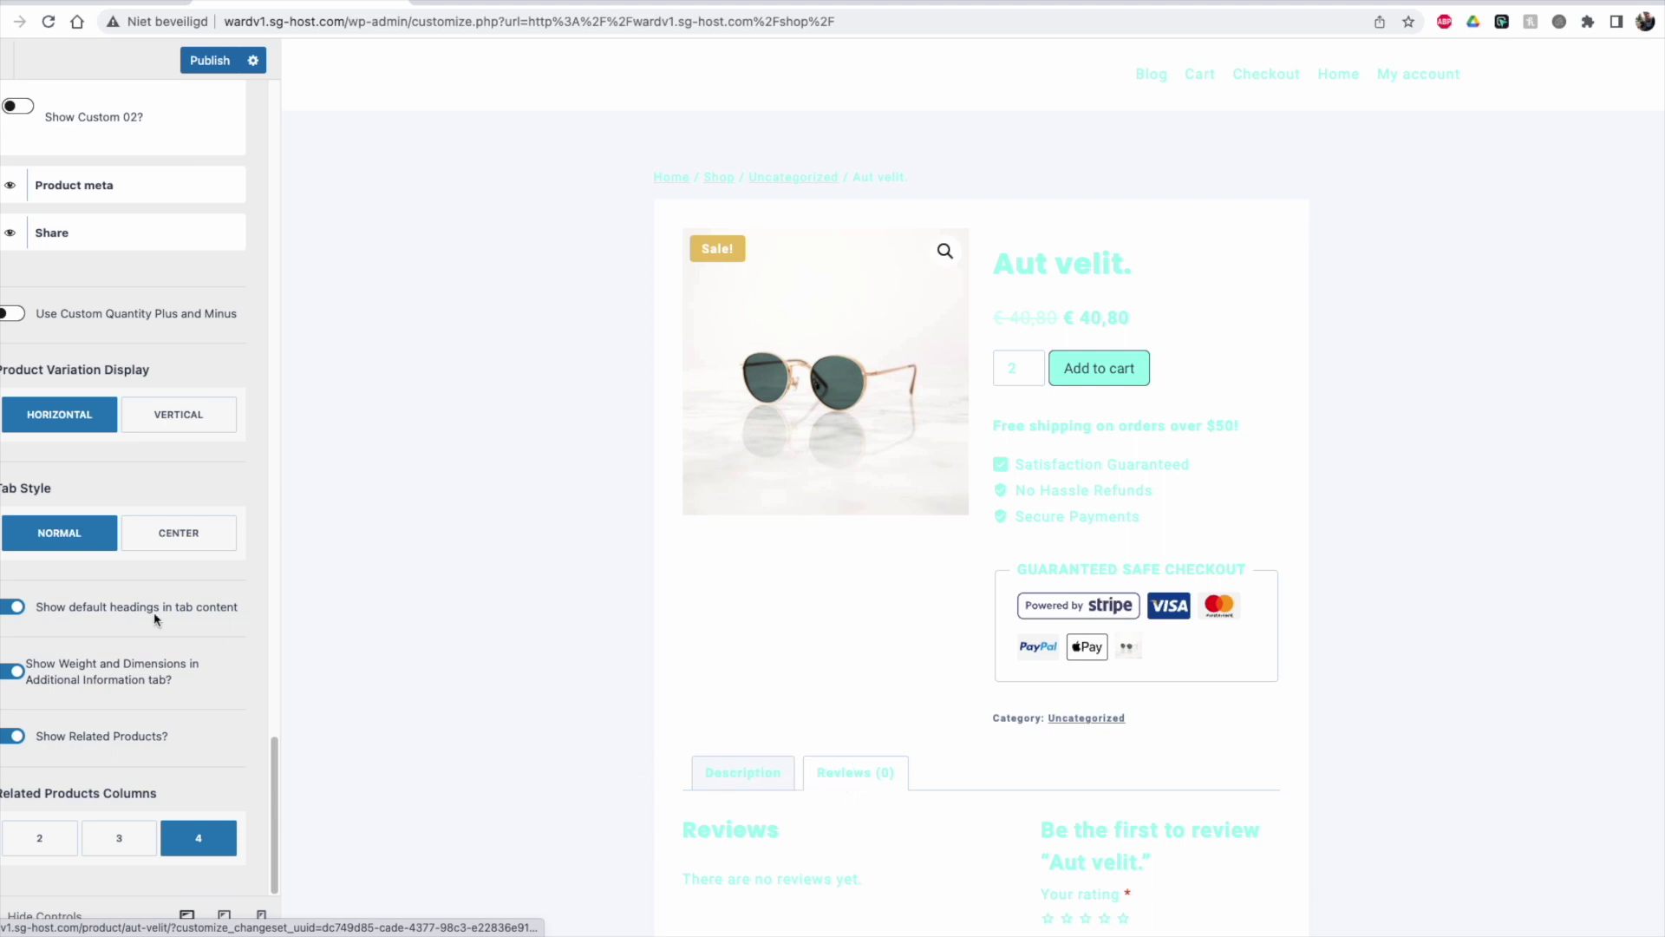
pyautogui.click(179, 533)
pyautogui.click(962, 777)
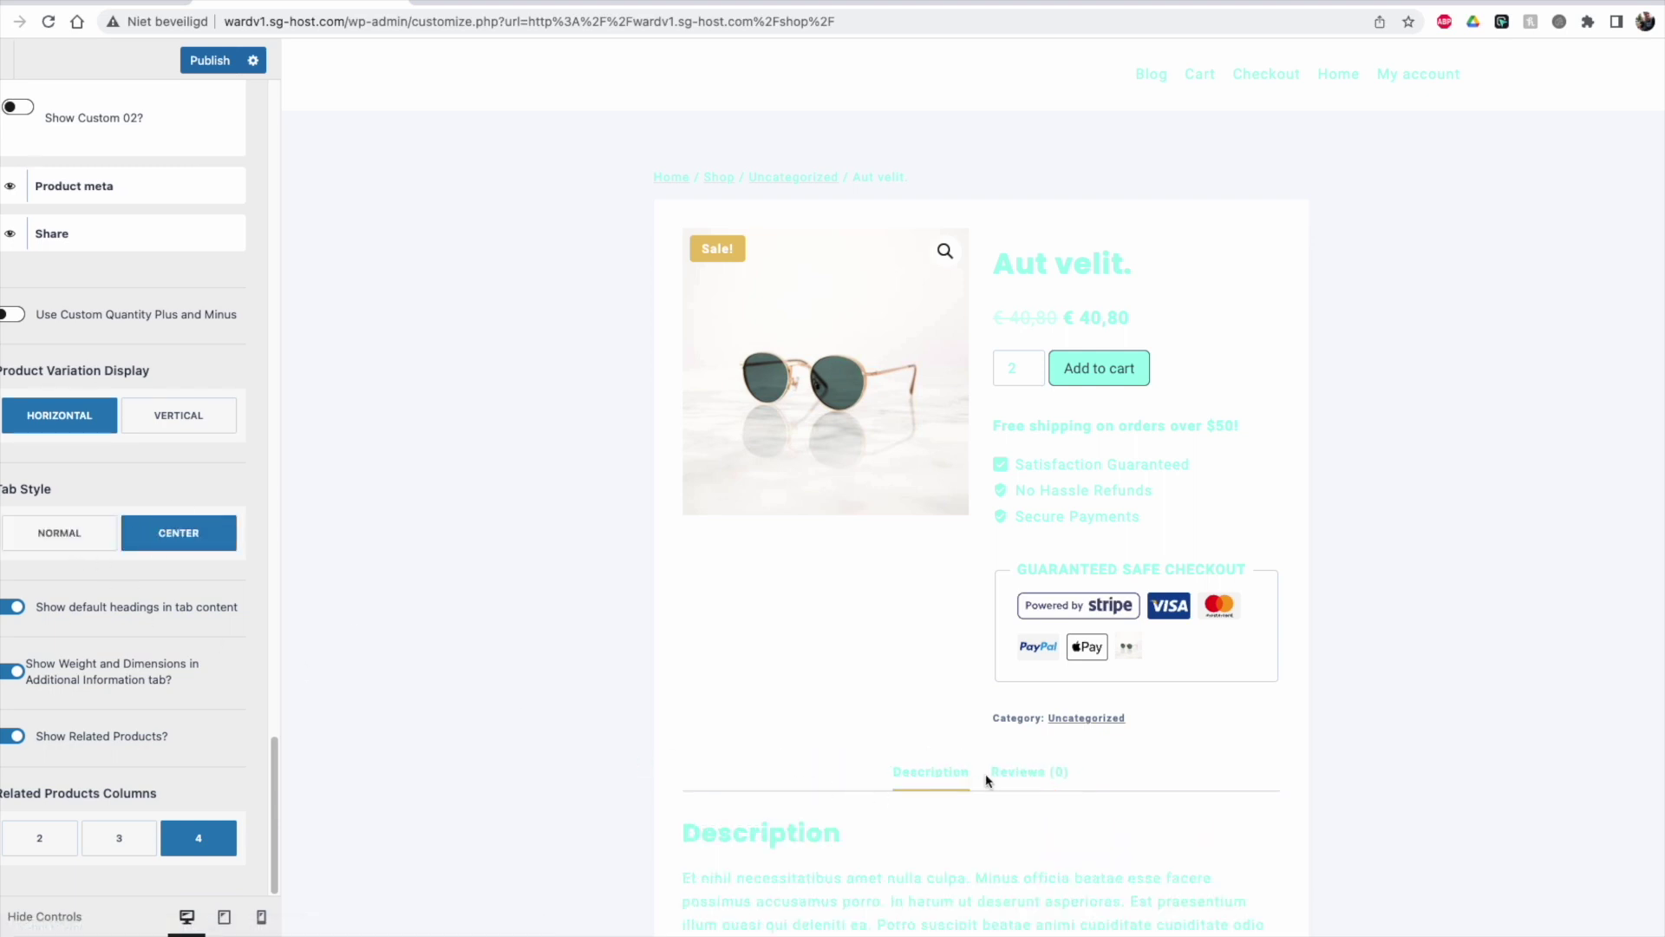
pyautogui.click(982, 780)
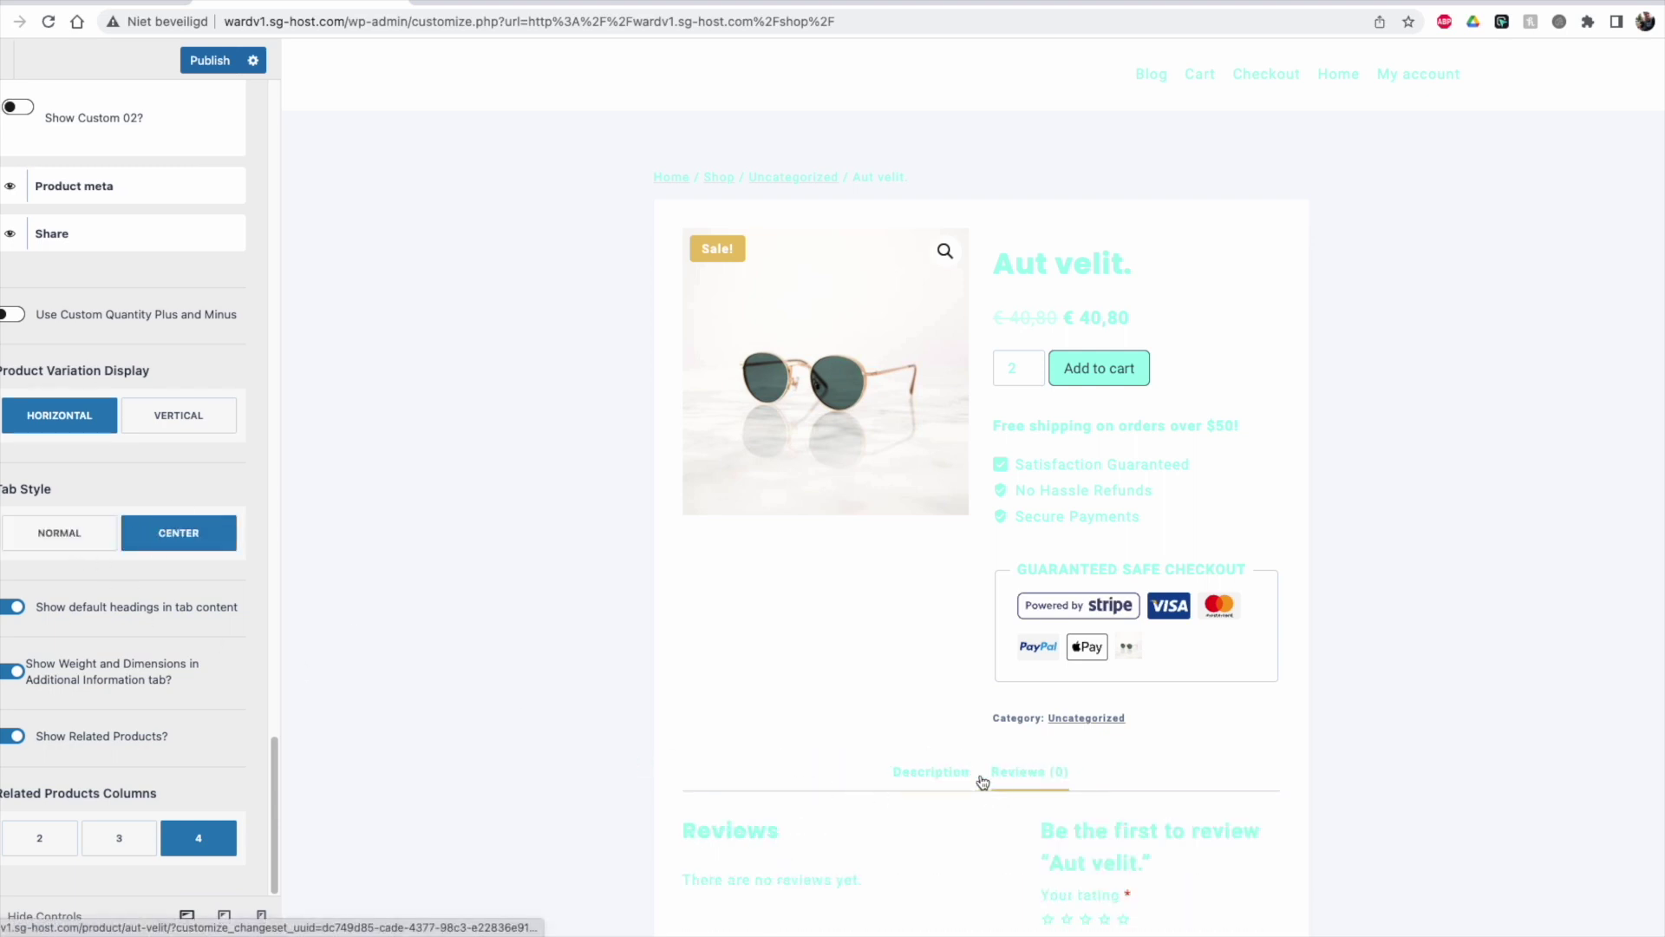
pyautogui.click(59, 532)
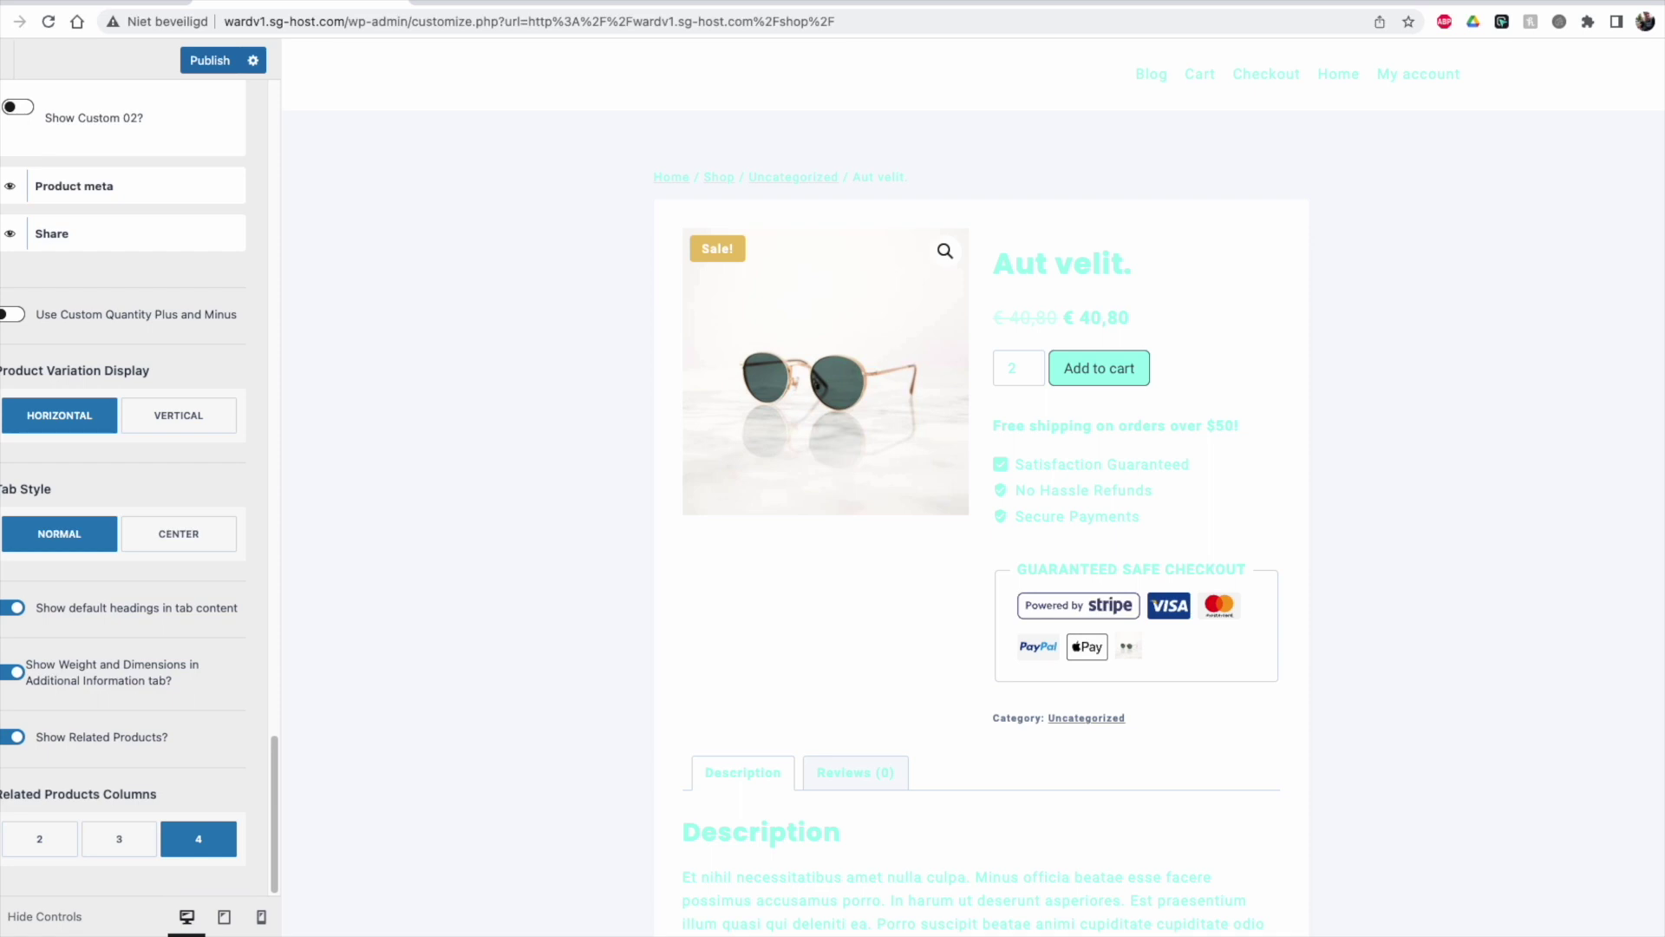
# Step: Compare the product page without default tab headings and without related products, restoring both options
pyautogui.scroll(-10, 1657, 729)
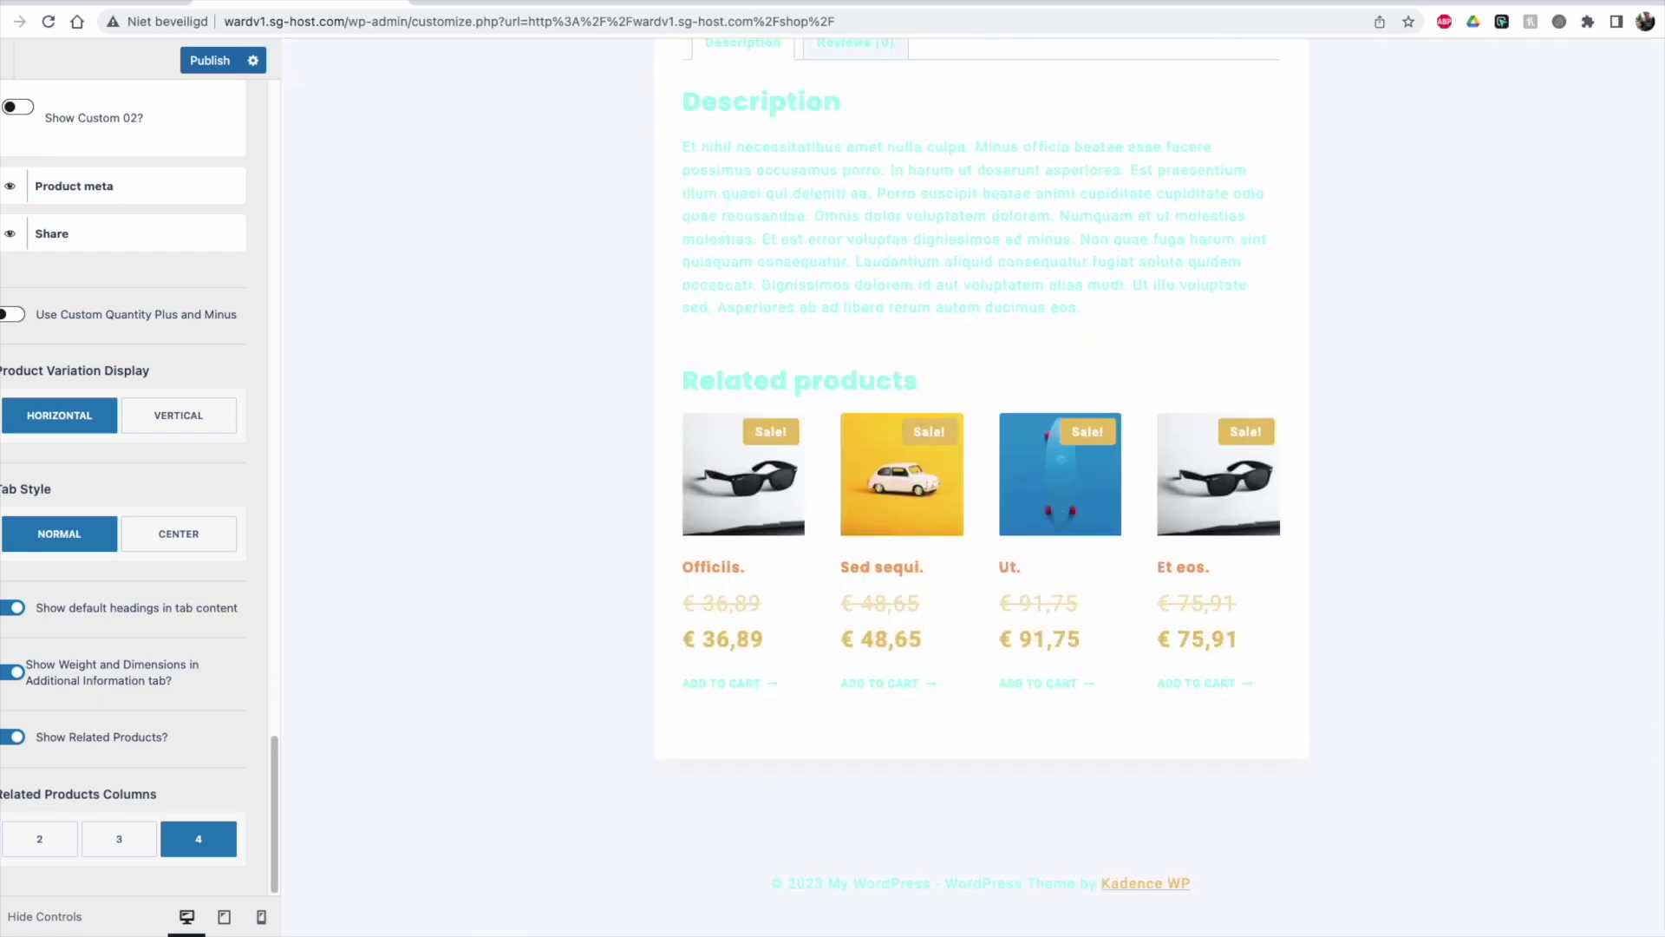
pyautogui.click(13, 617)
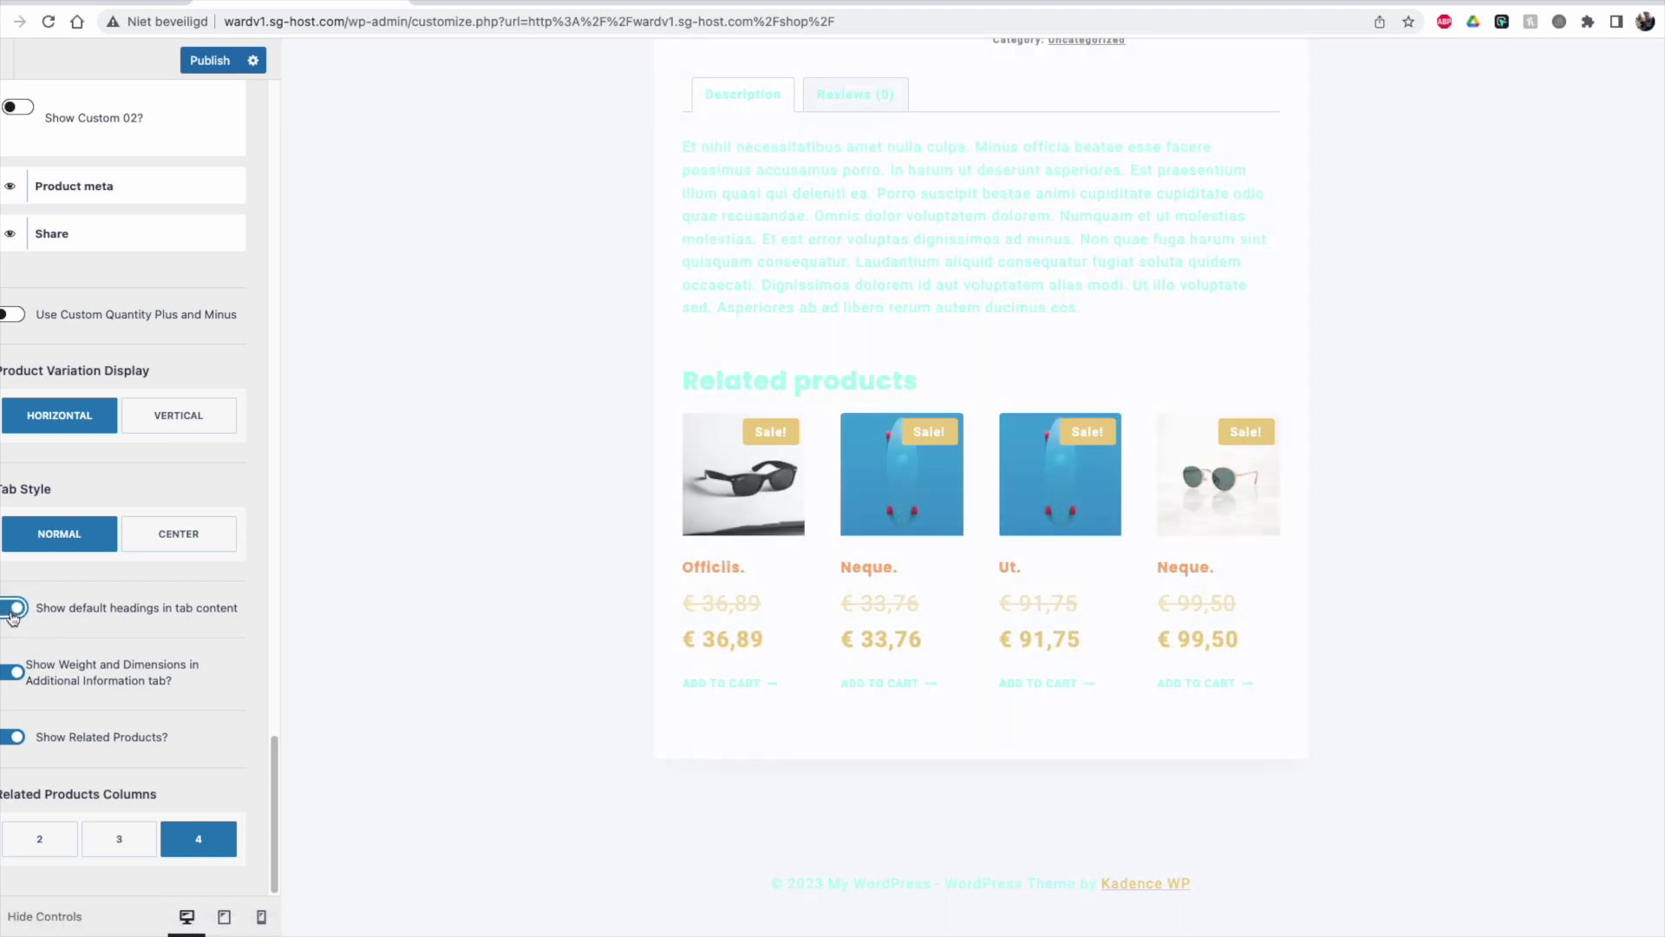
pyautogui.click(11, 739)
pyautogui.scroll(3, 11, 743)
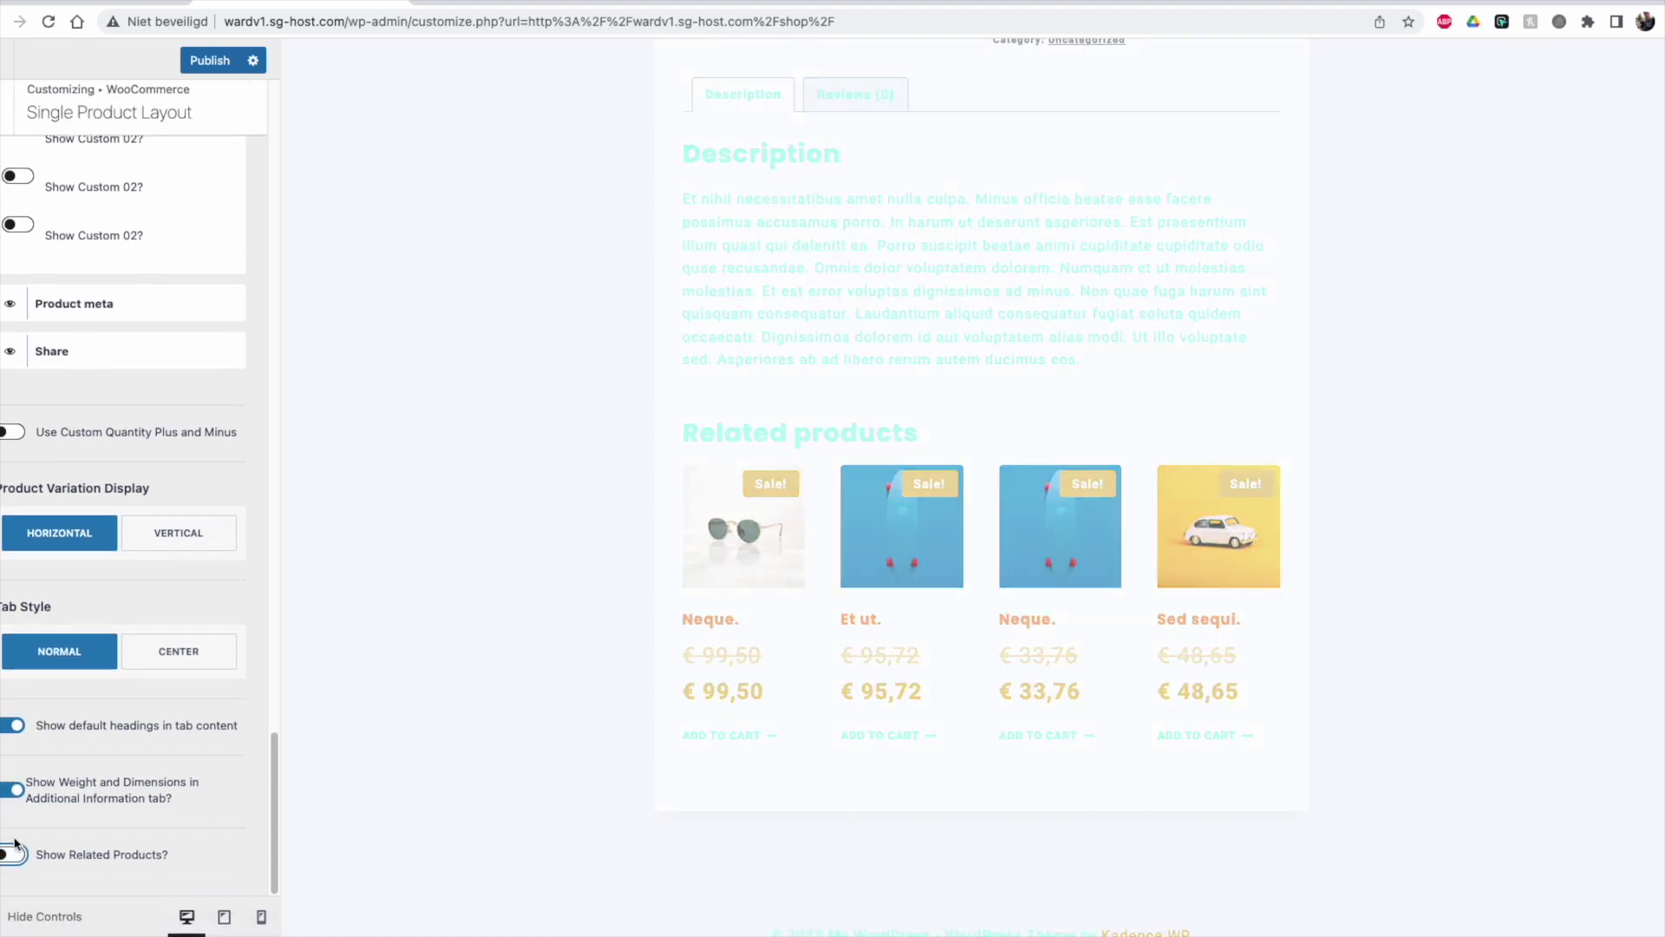
pyautogui.scroll(1, 26, 829)
pyautogui.click(14, 871)
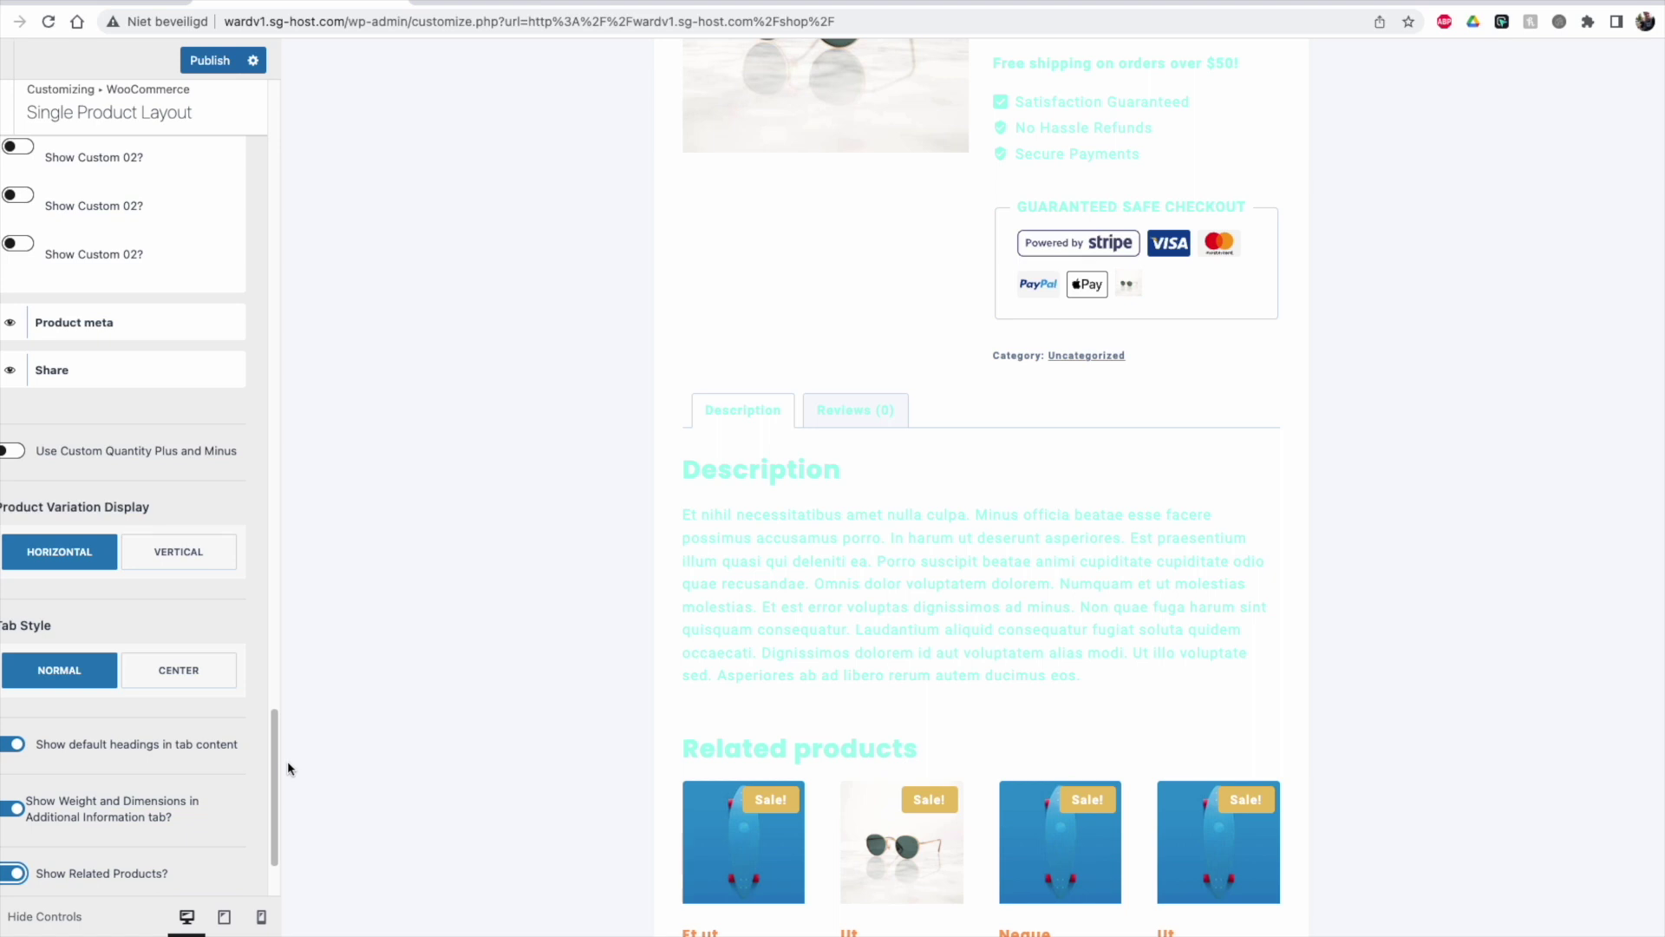
# Step: Set the related products columns to 2 and check the related products on the product page
pyautogui.scroll(-3, 278, 798)
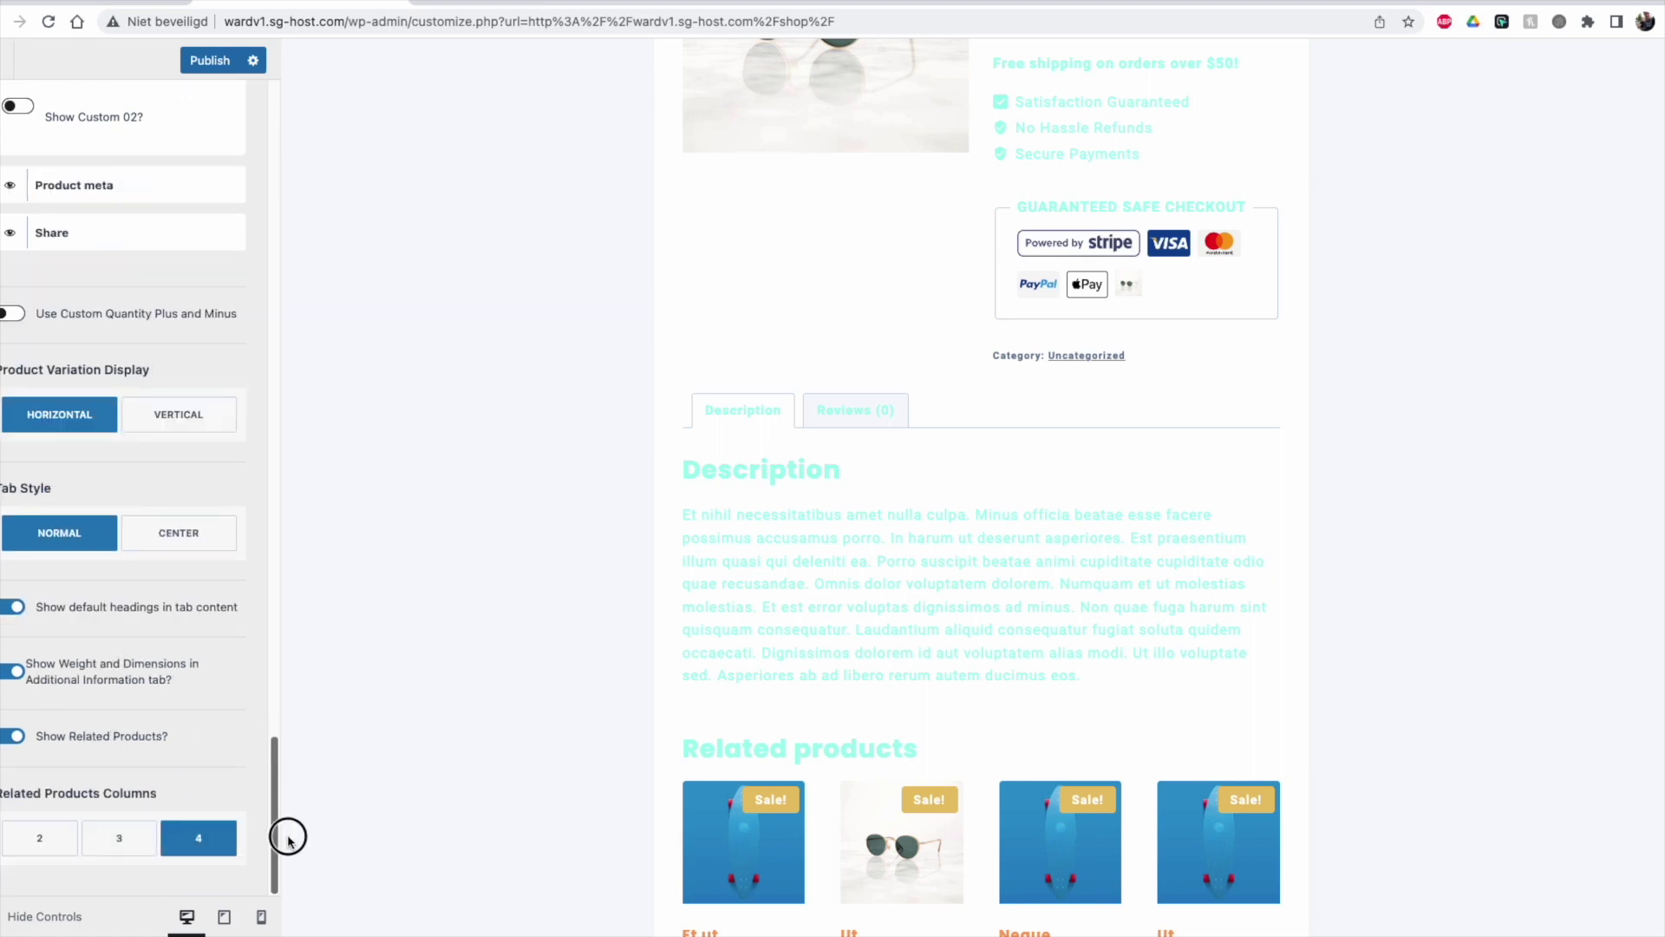
pyautogui.click(65, 843)
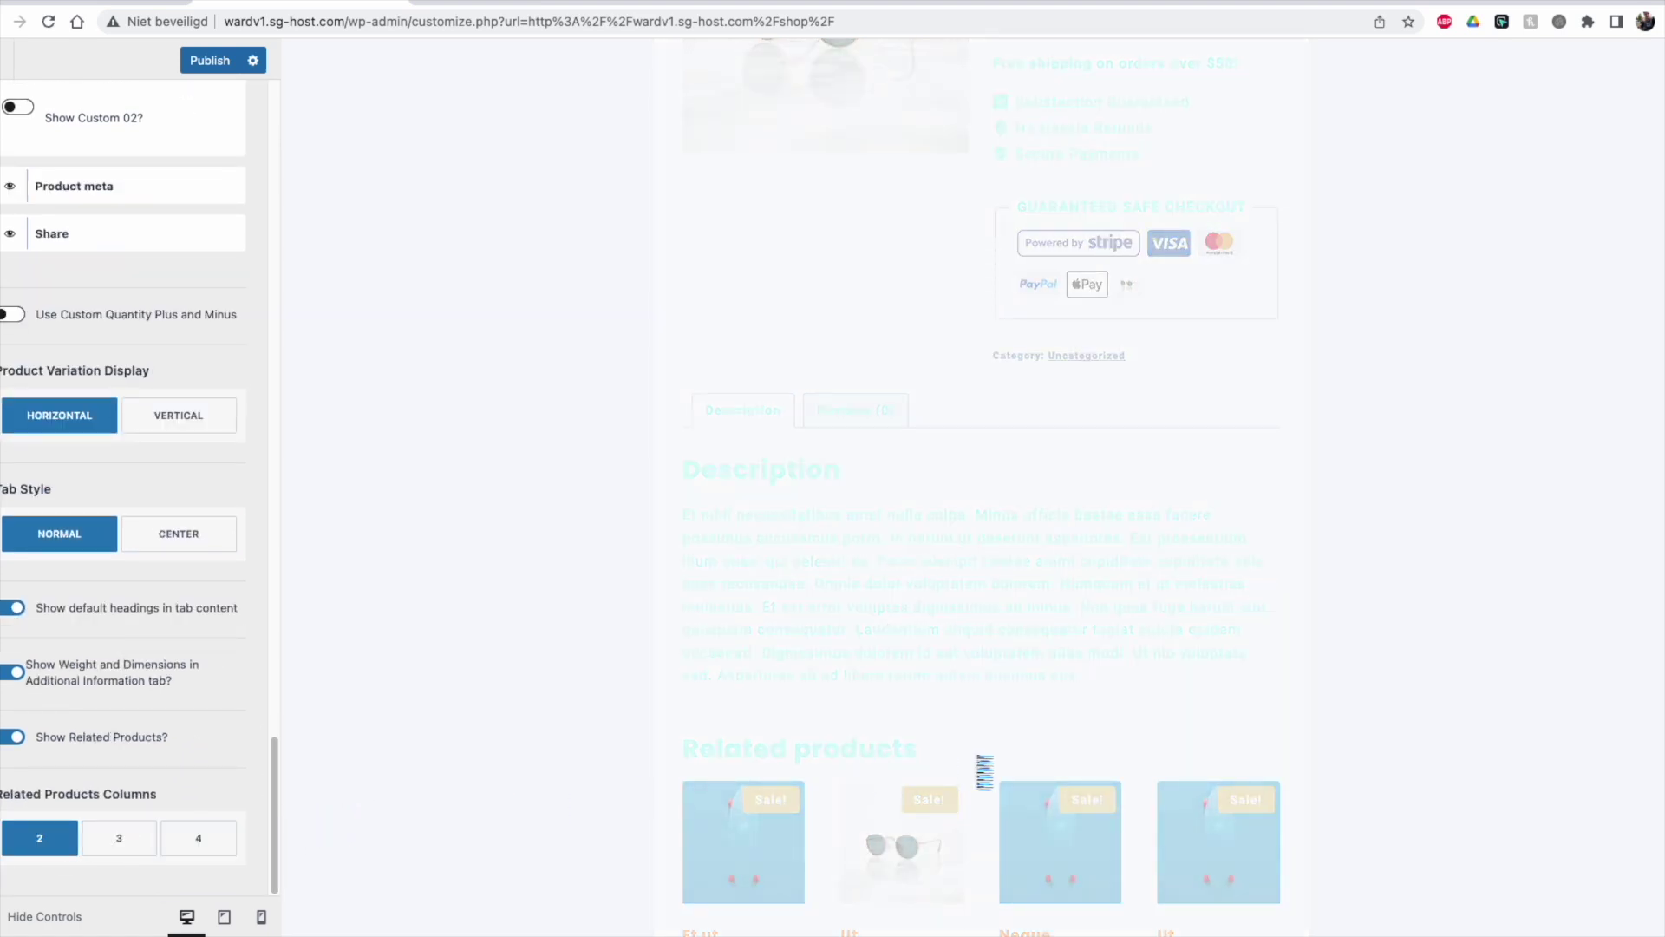
pyautogui.scroll(-5, 814, 672)
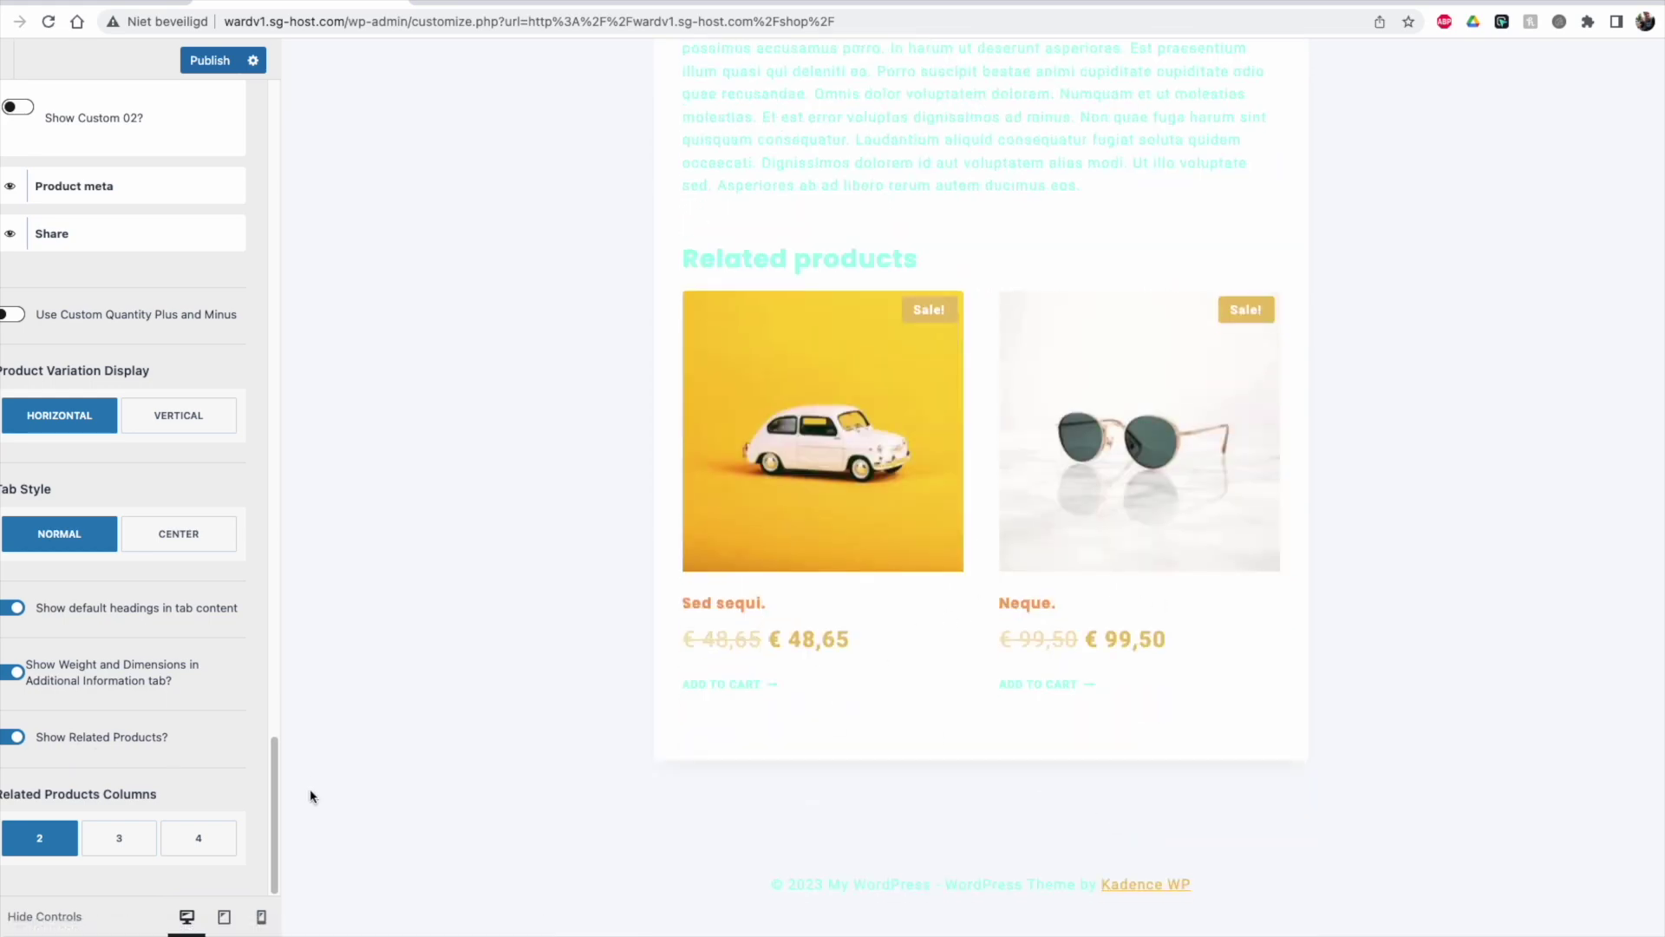
# Step: Return the preview to the shop page and open the Product Images settings
pyautogui.moveTo(279, 826); pyautogui.dragTo(261, 169)
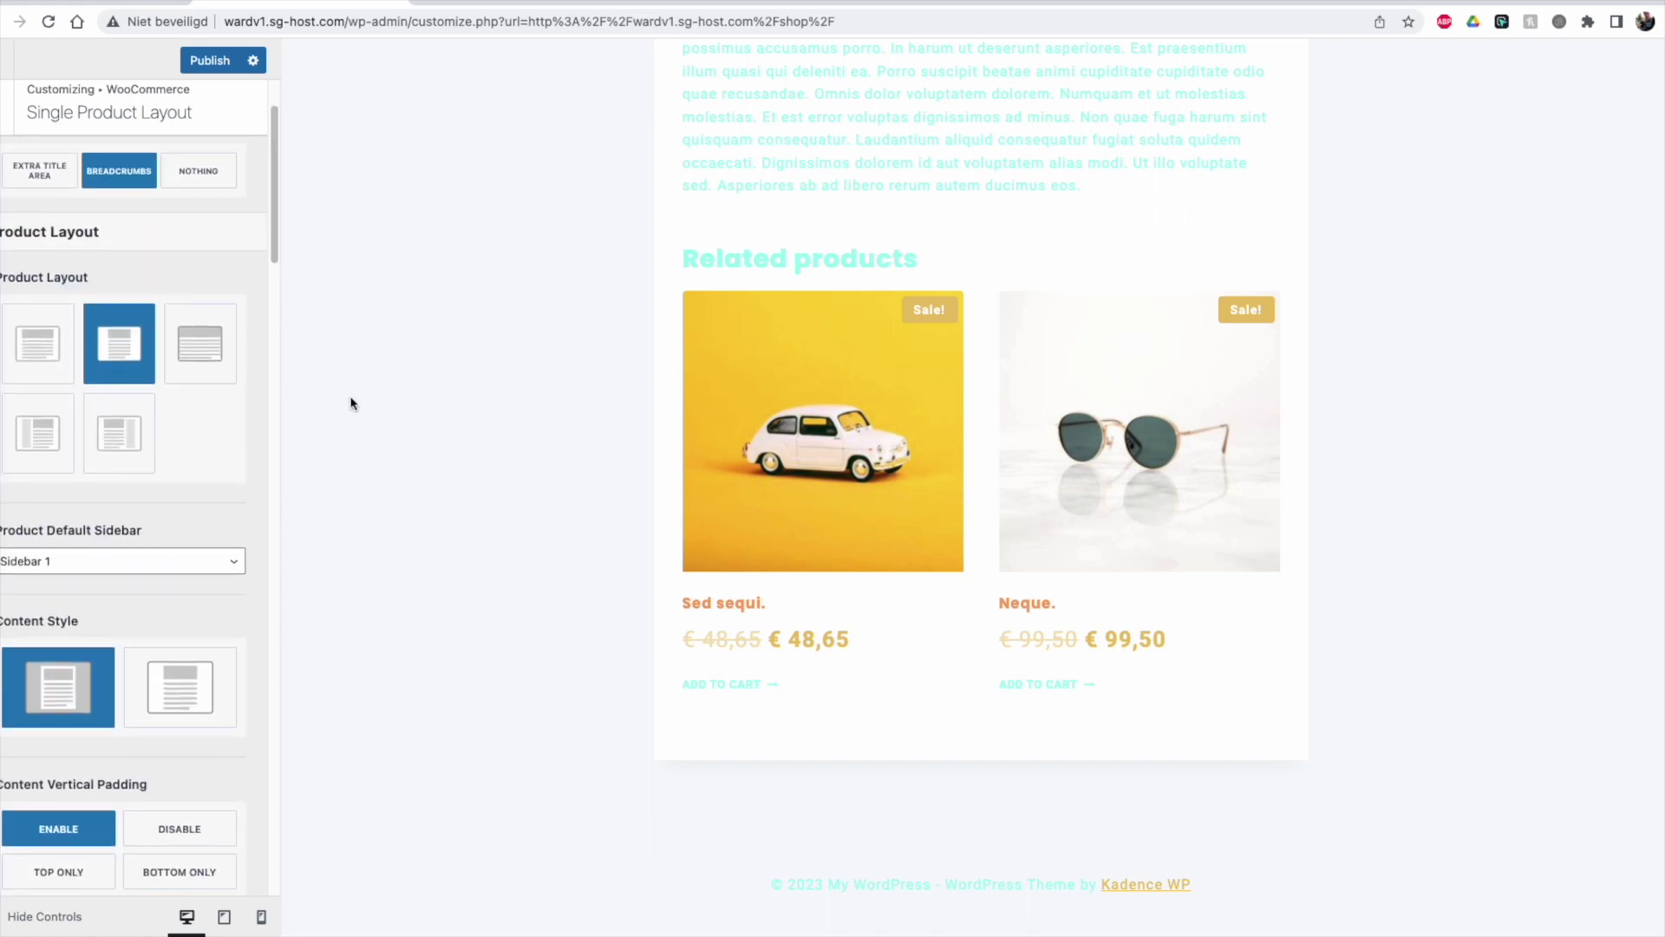
pyautogui.scroll(10, 685, 450)
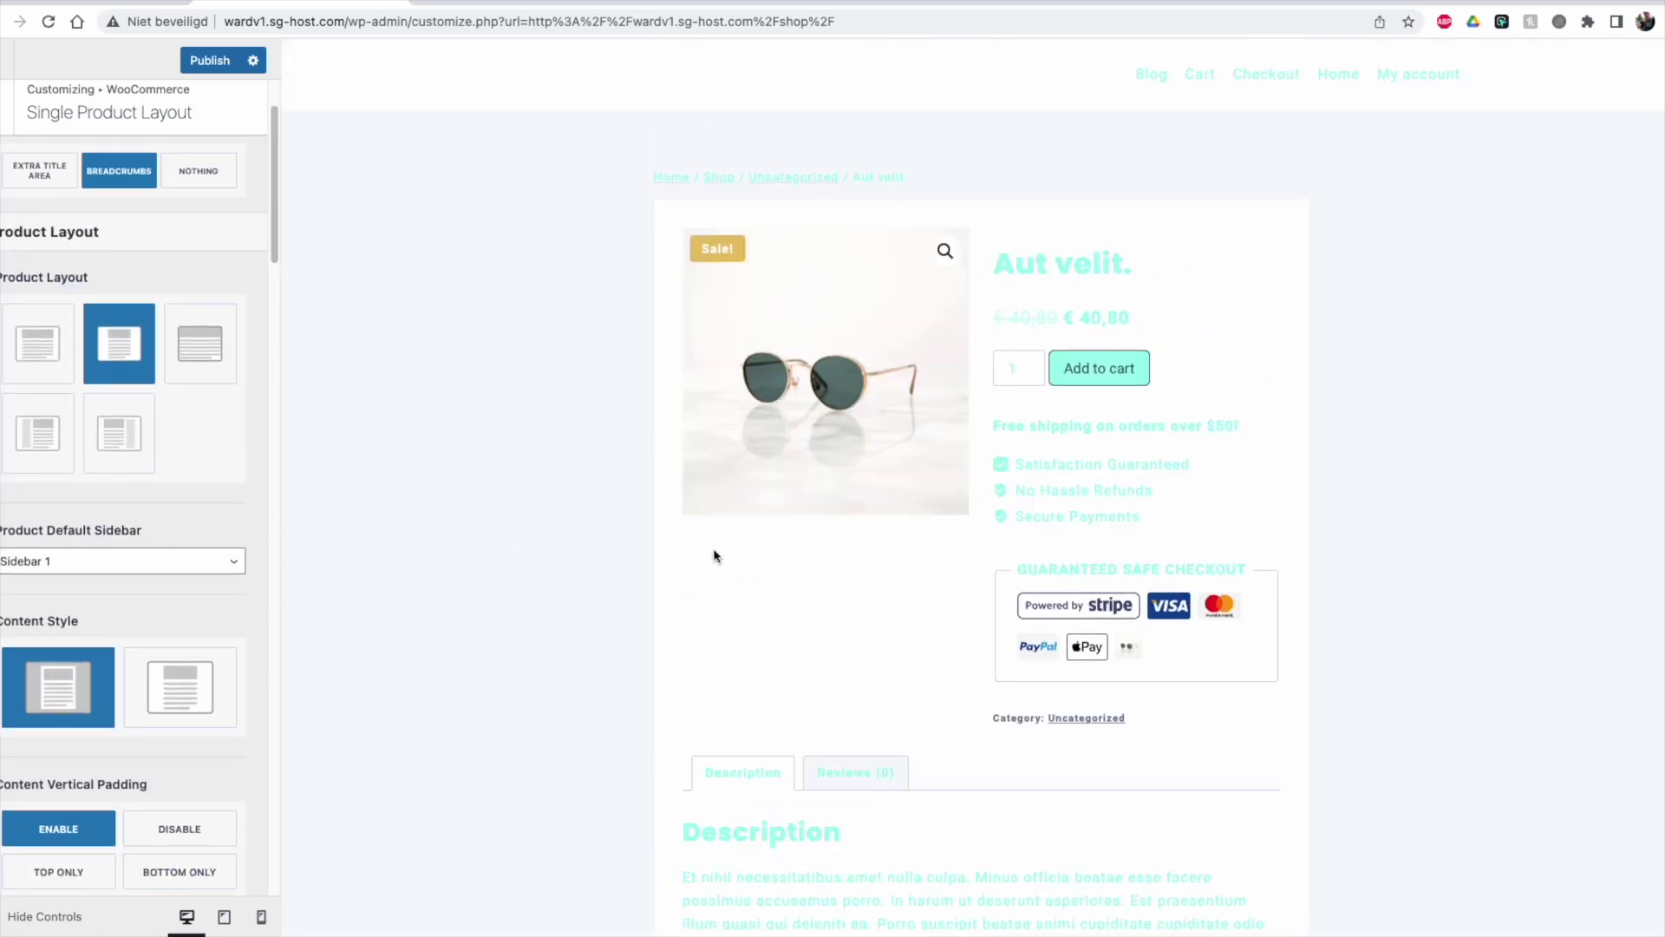
pyautogui.click(715, 179)
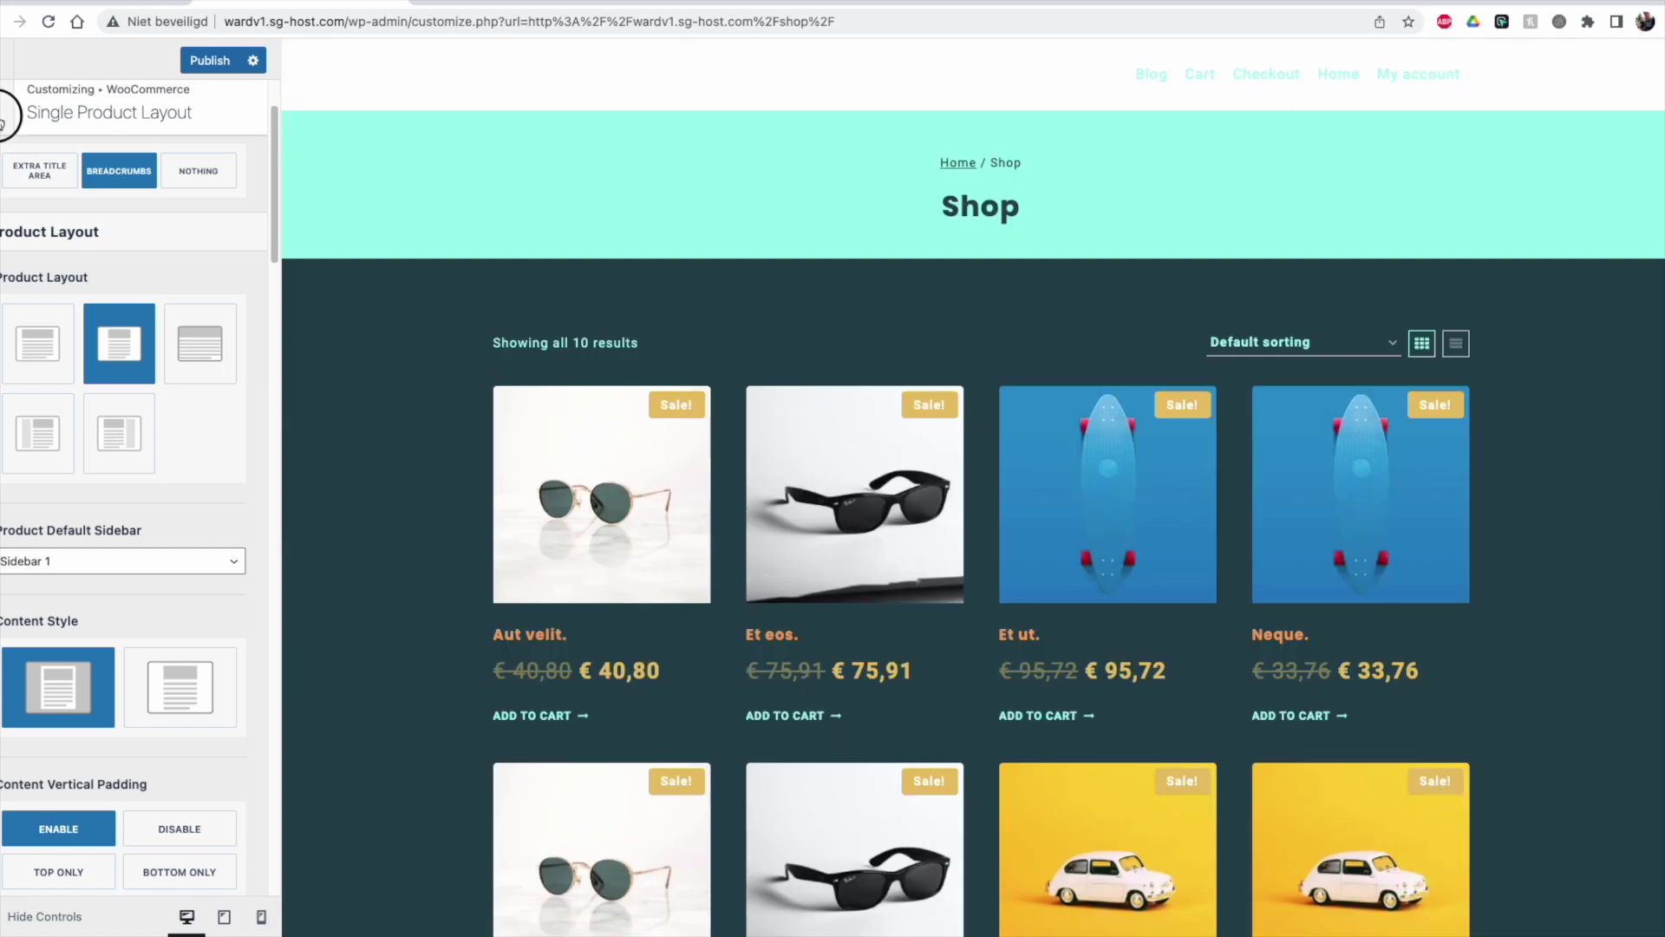
pyautogui.click(3, 117)
pyautogui.click(83, 295)
pyautogui.moveTo(13, 246); pyautogui.dragTo(98, 247)
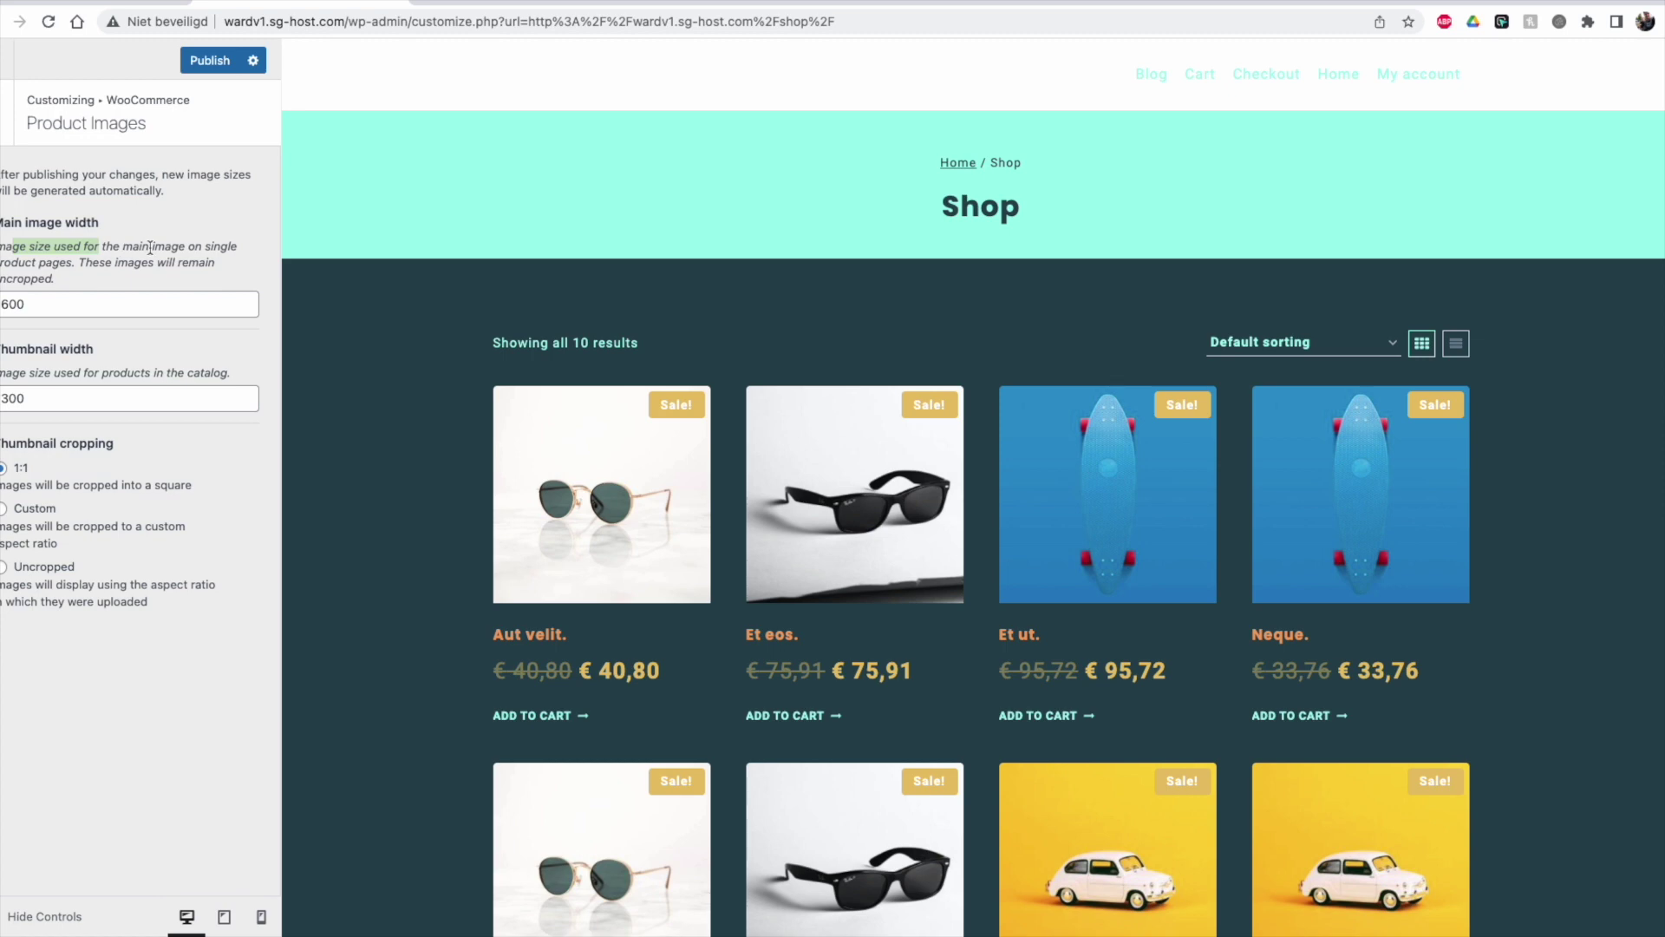
# Step: Preview the Aut velit. product page and examine the main image width and thumbnail width settings
pyautogui.click(560, 454)
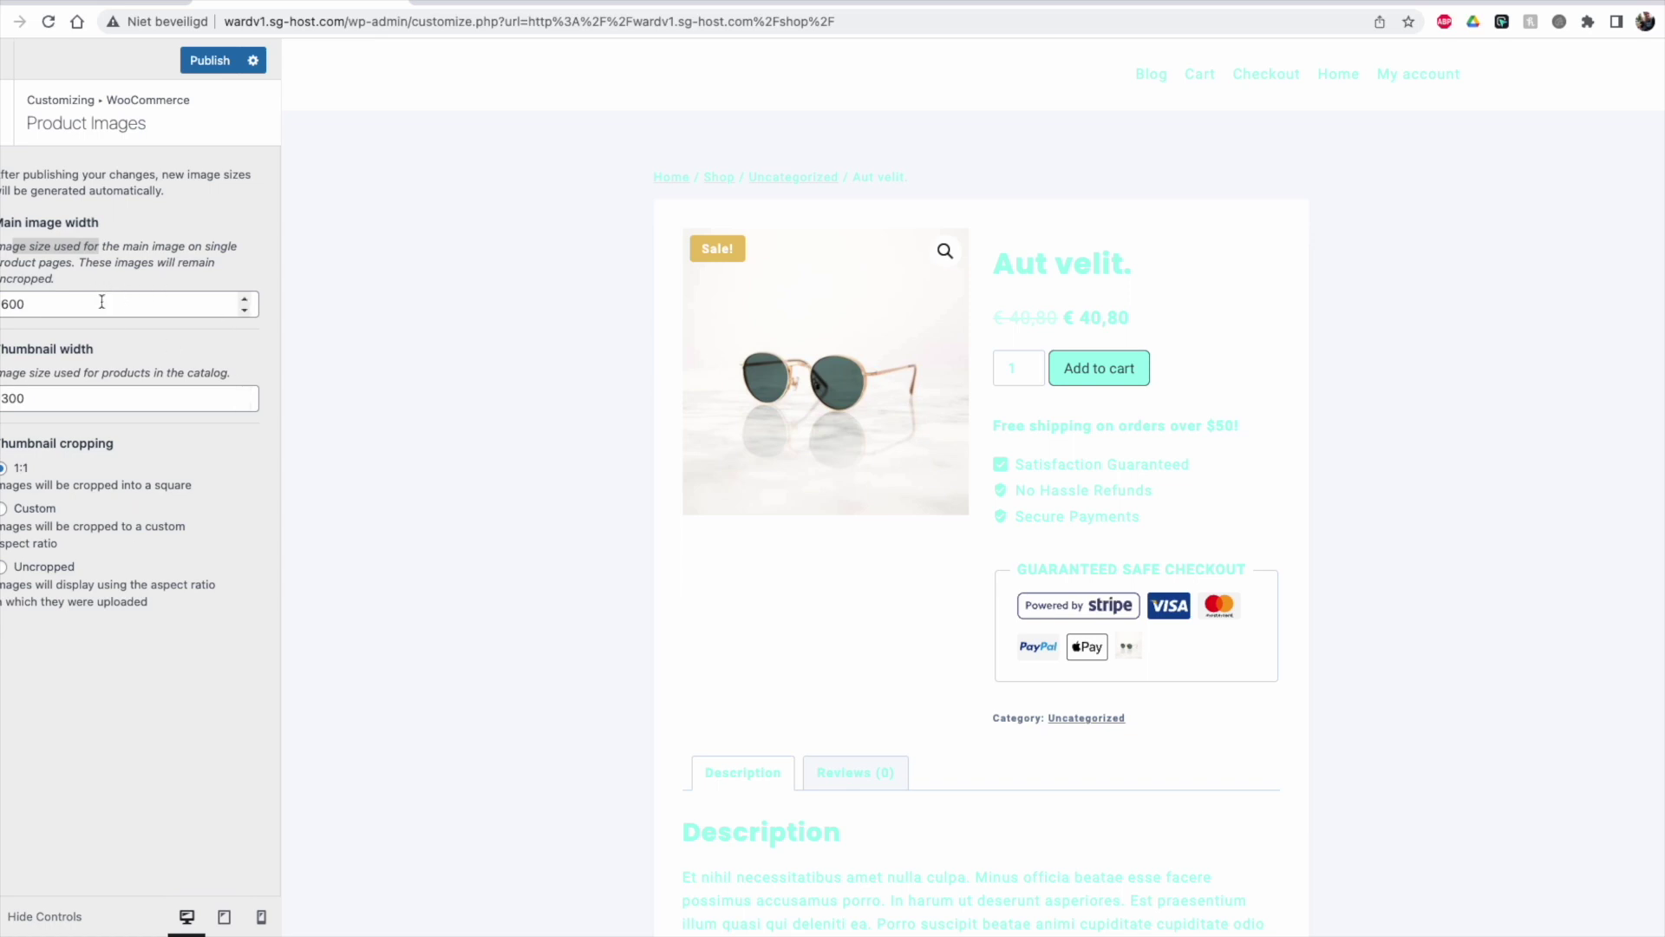
pyautogui.click(70, 308)
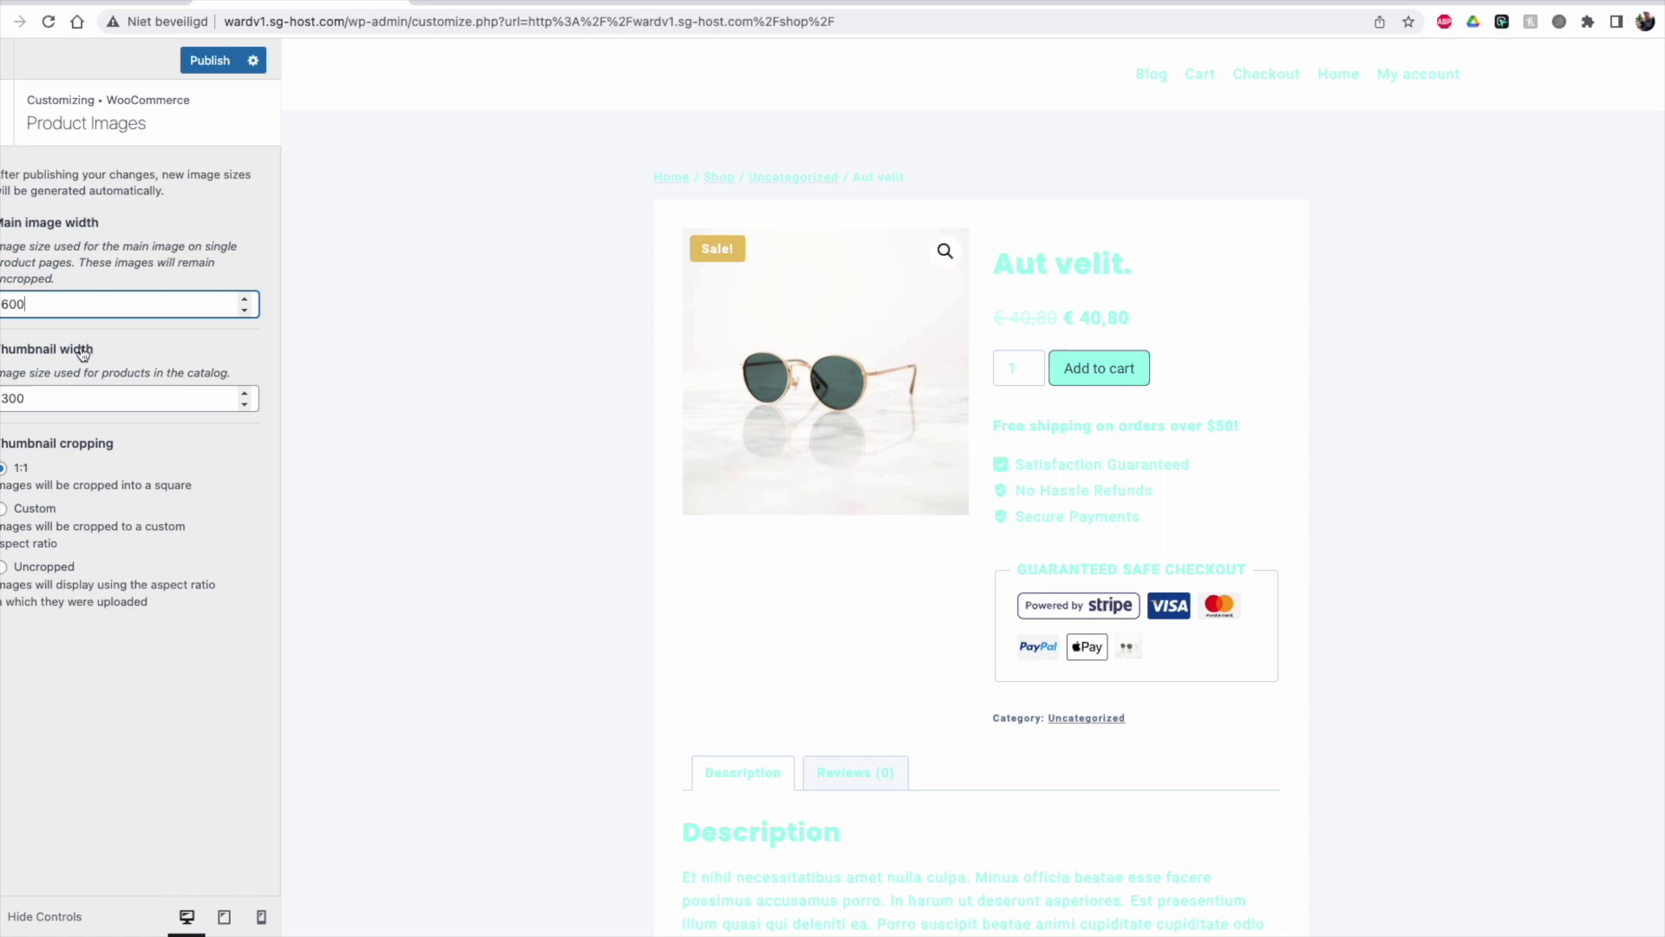
pyautogui.click(52, 398)
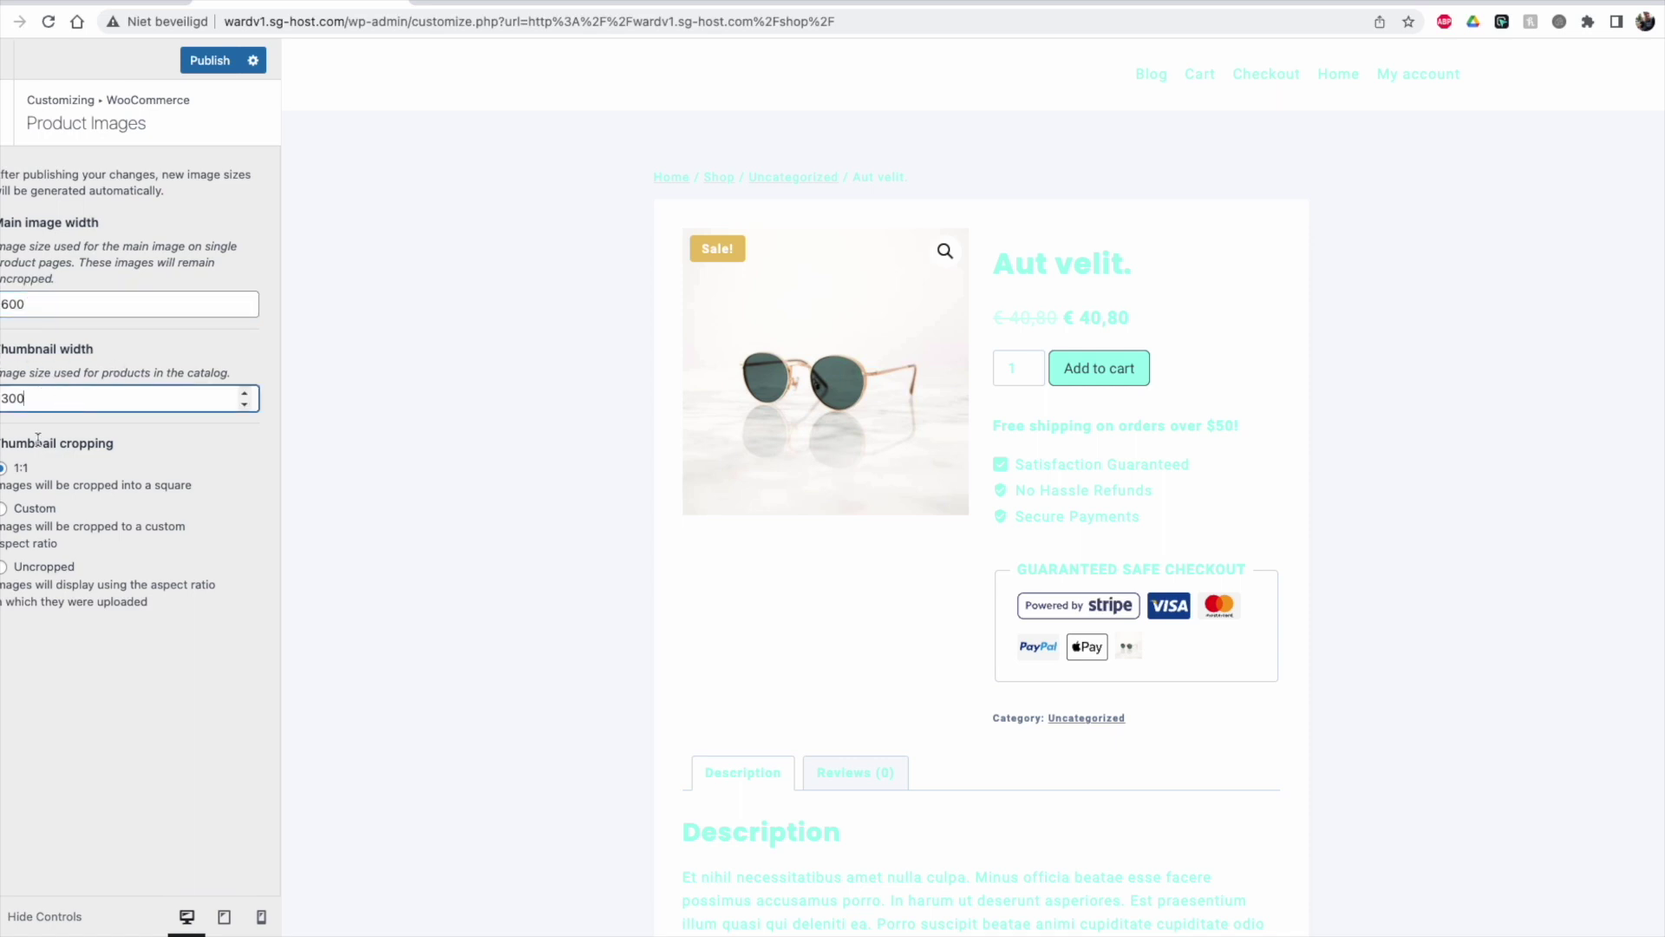
# Step: Return the preview to the shop page and set the catalog thumbnail width to 500
pyautogui.click(722, 177)
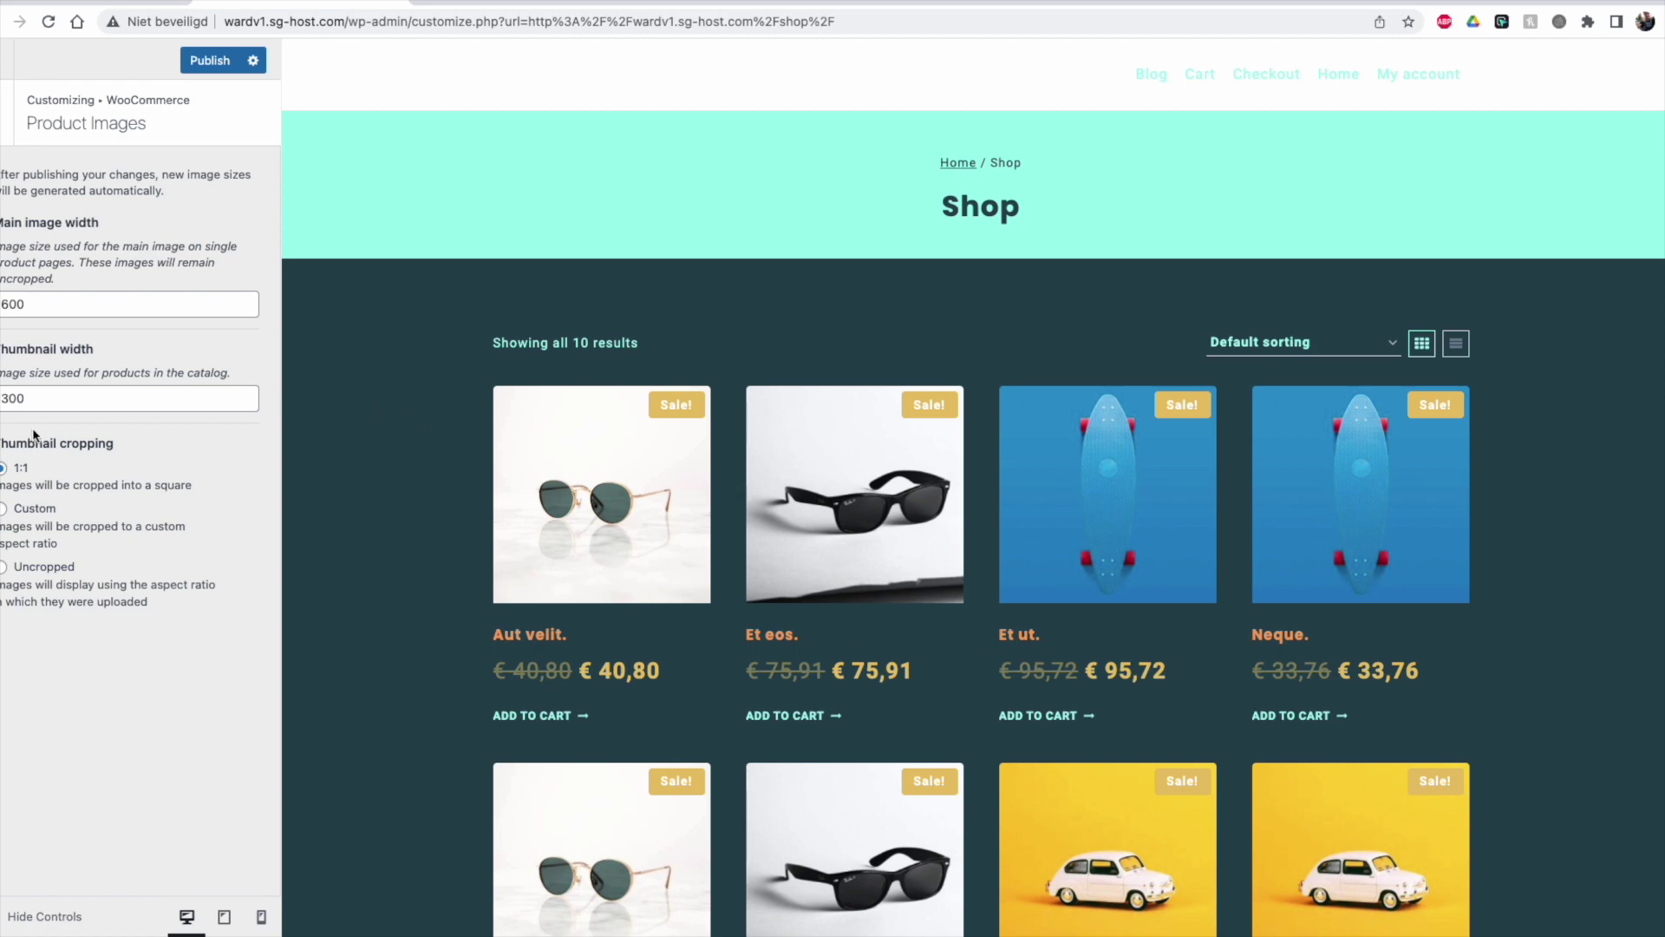
pyautogui.moveTo(4, 399); pyautogui.dragTo(7, 401)
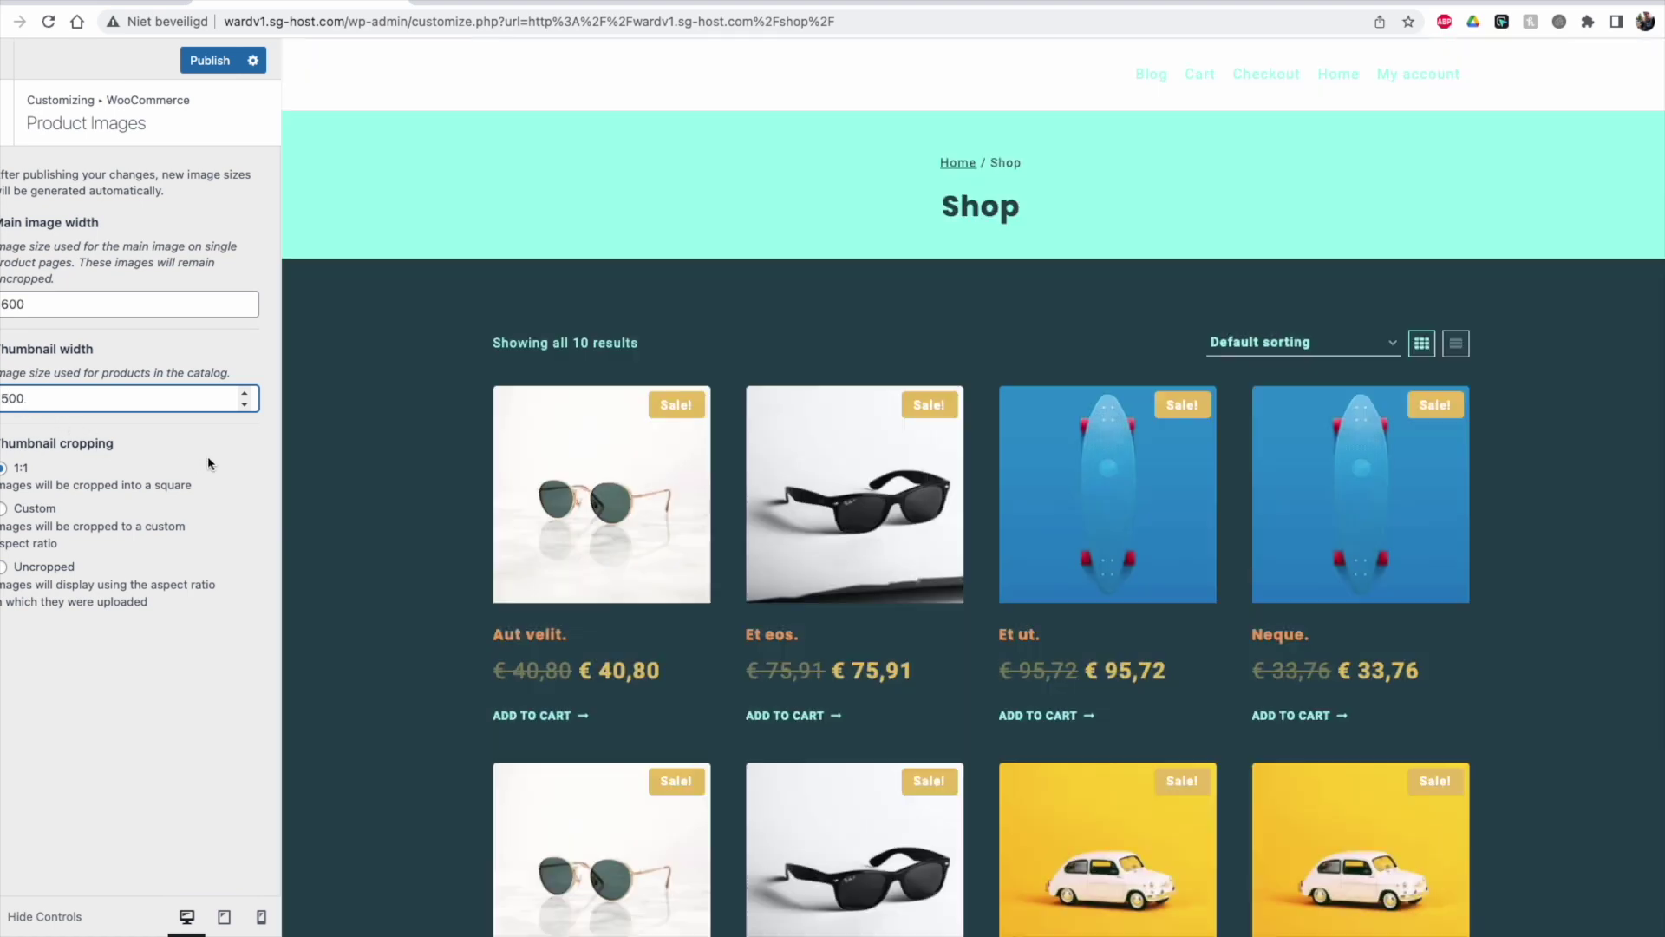
pyautogui.click(224, 468)
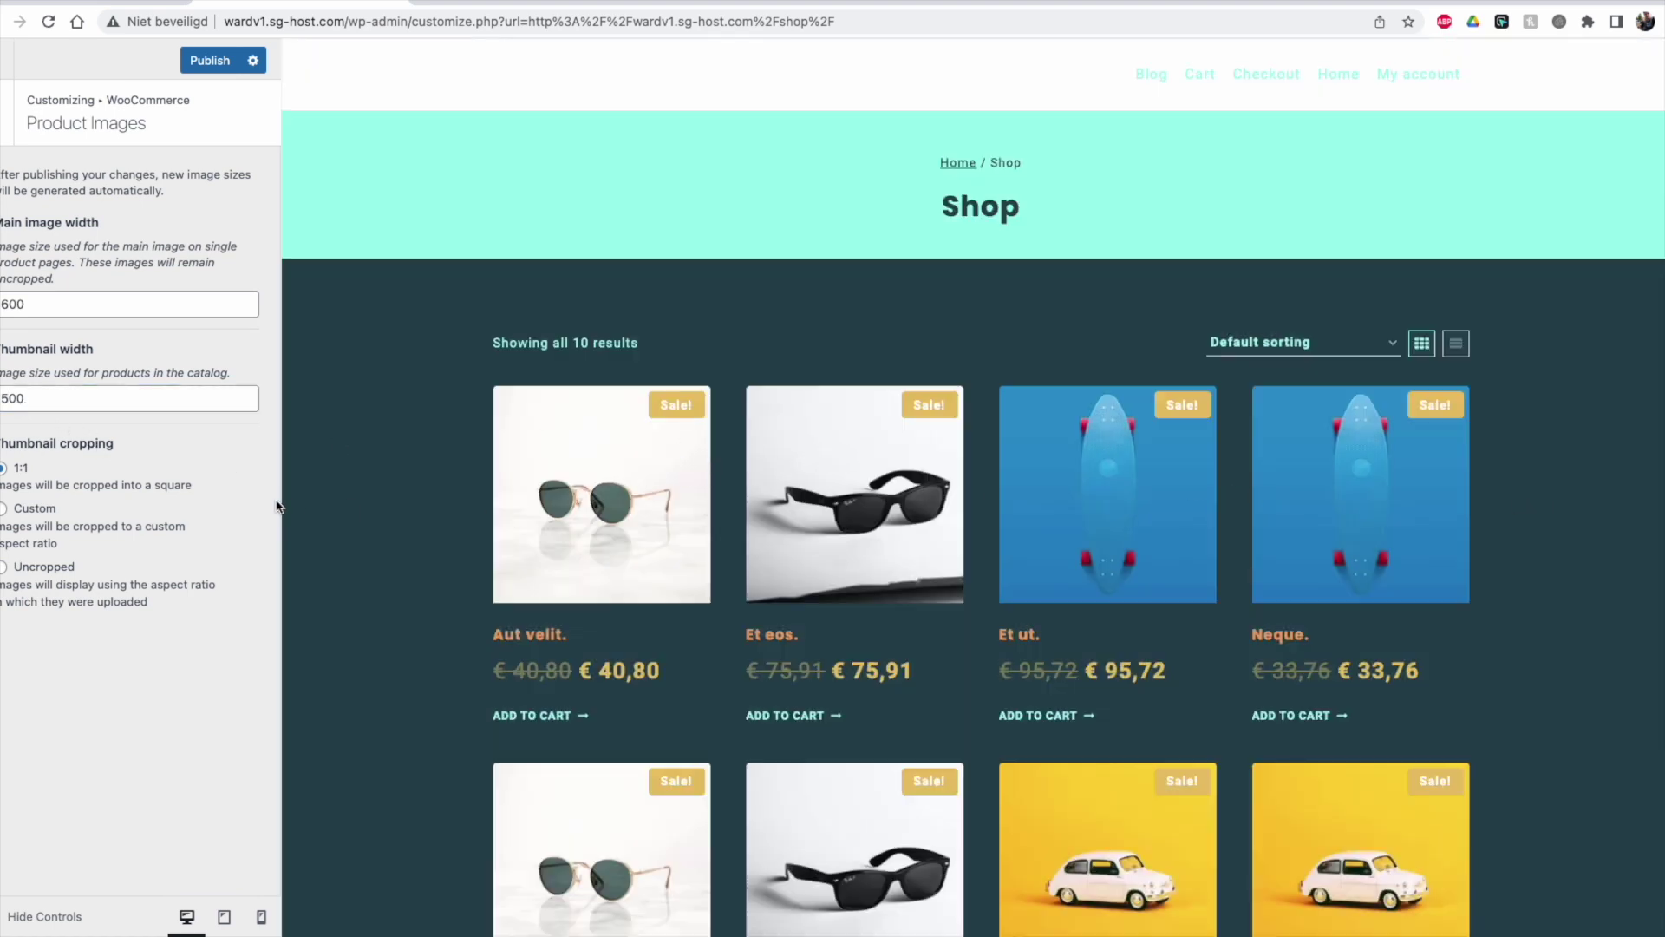
# Step: Compare uncropped thumbnails with 1:1 cropping on the shop page, keep 1:1, and return to the WooCommerce settings
pyautogui.click(48, 569)
pyautogui.scroll(-2, 1130, 491)
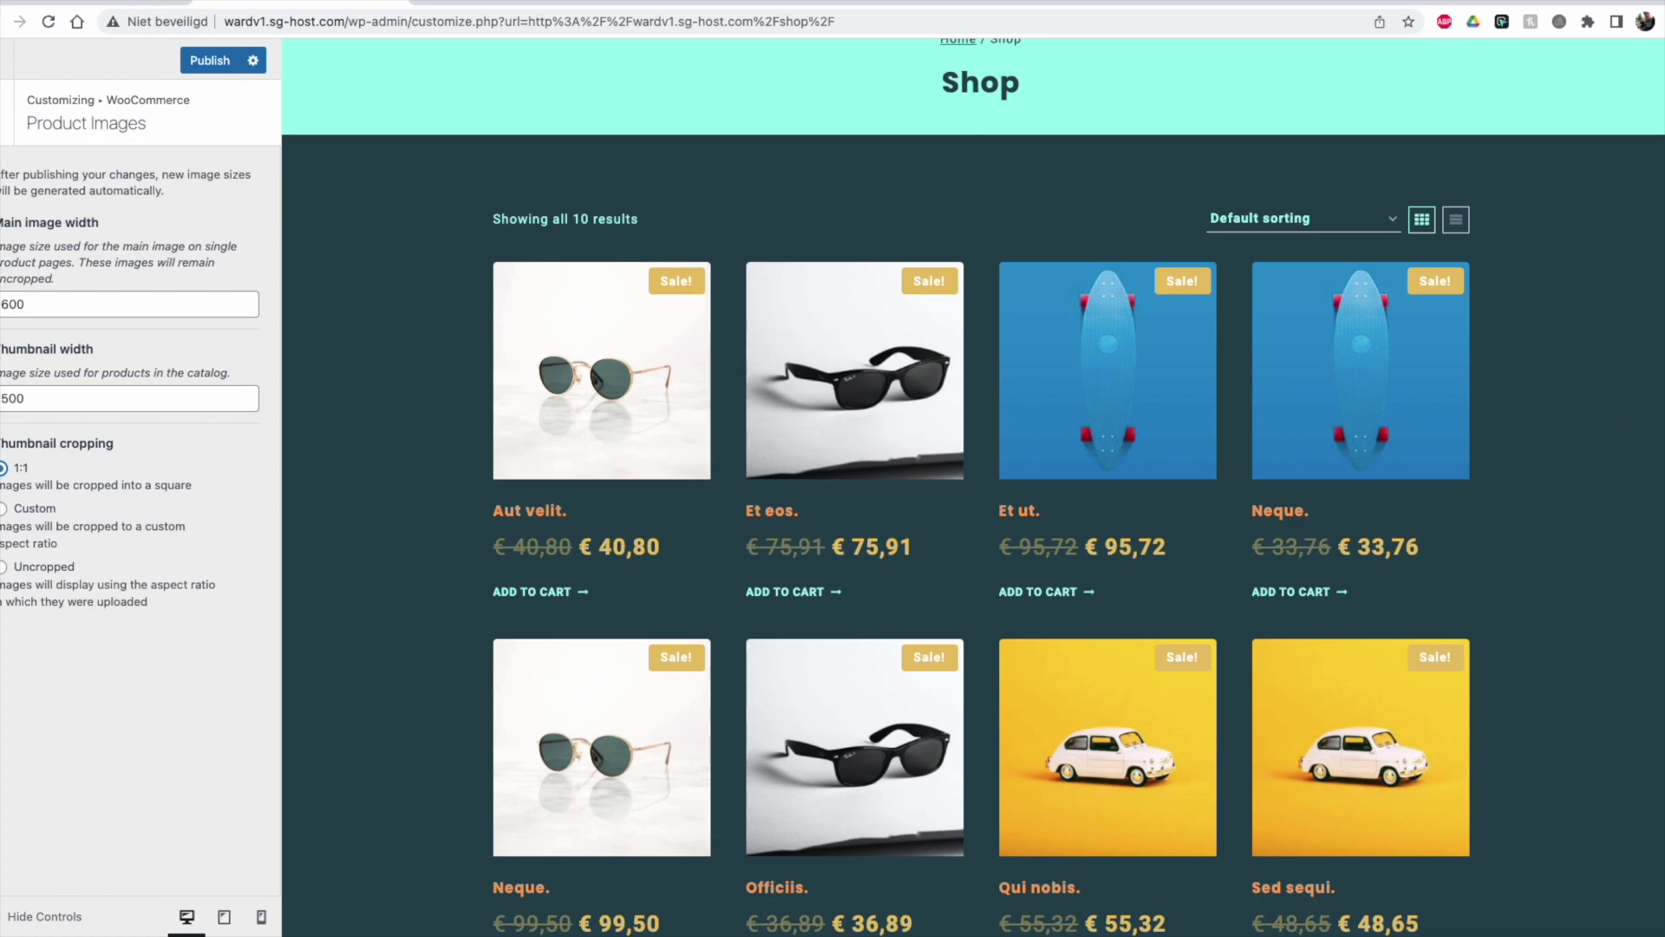
pyautogui.scroll(-5, 1661, 620)
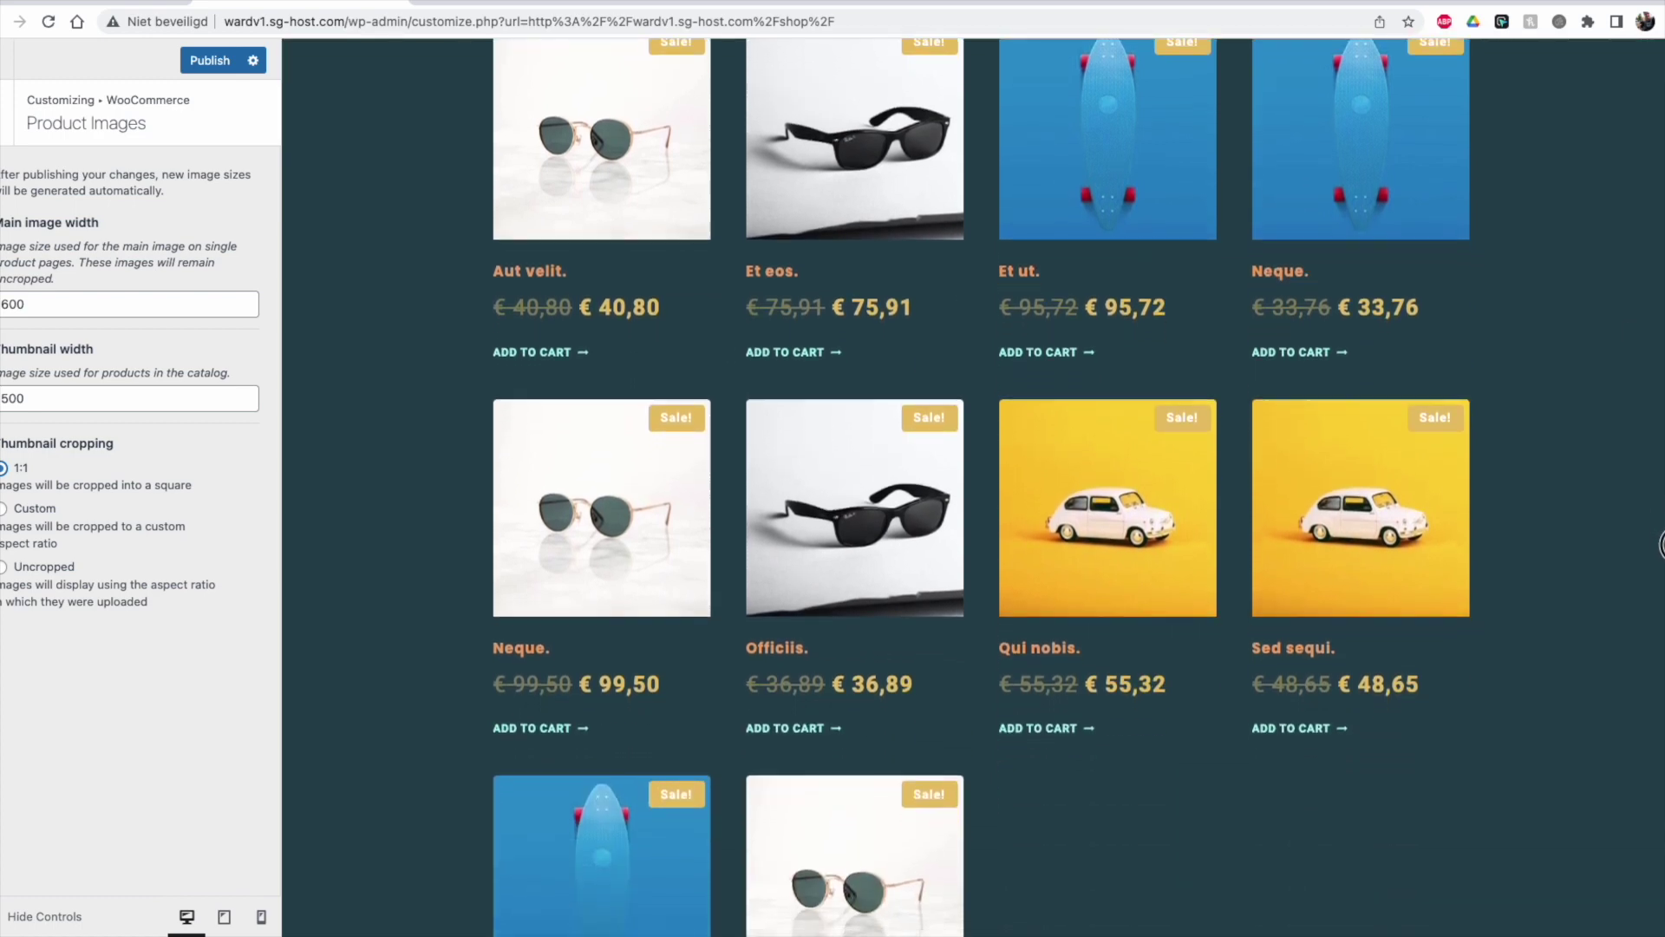
pyautogui.scroll(10, 1658, 607)
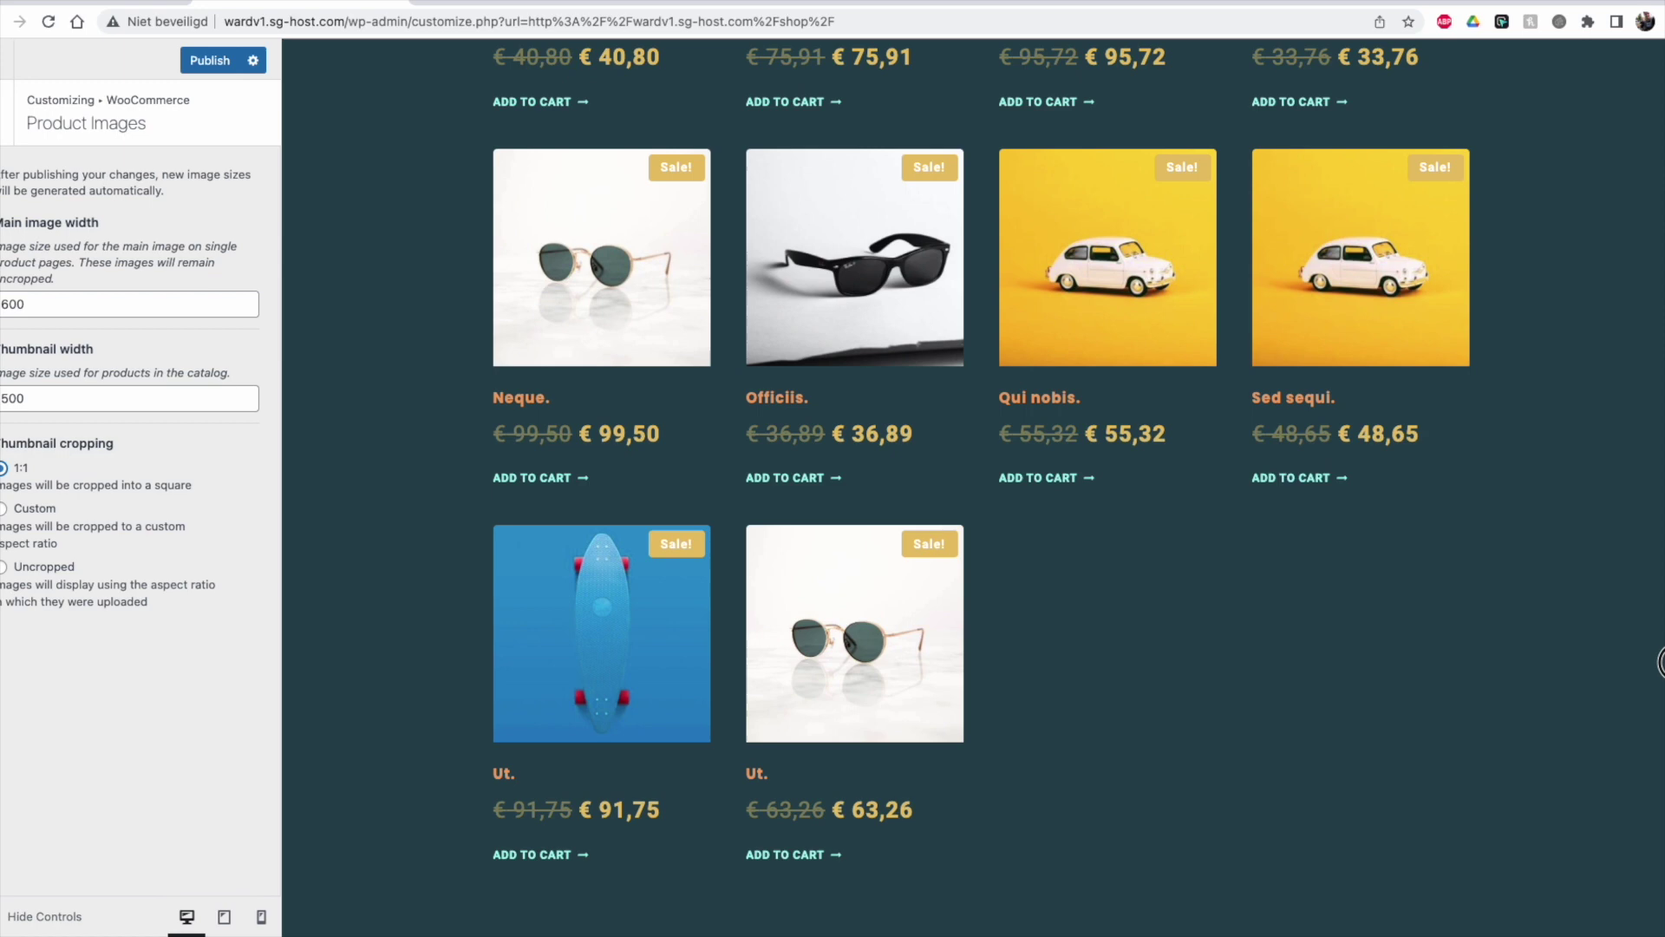
pyautogui.click(7, 112)
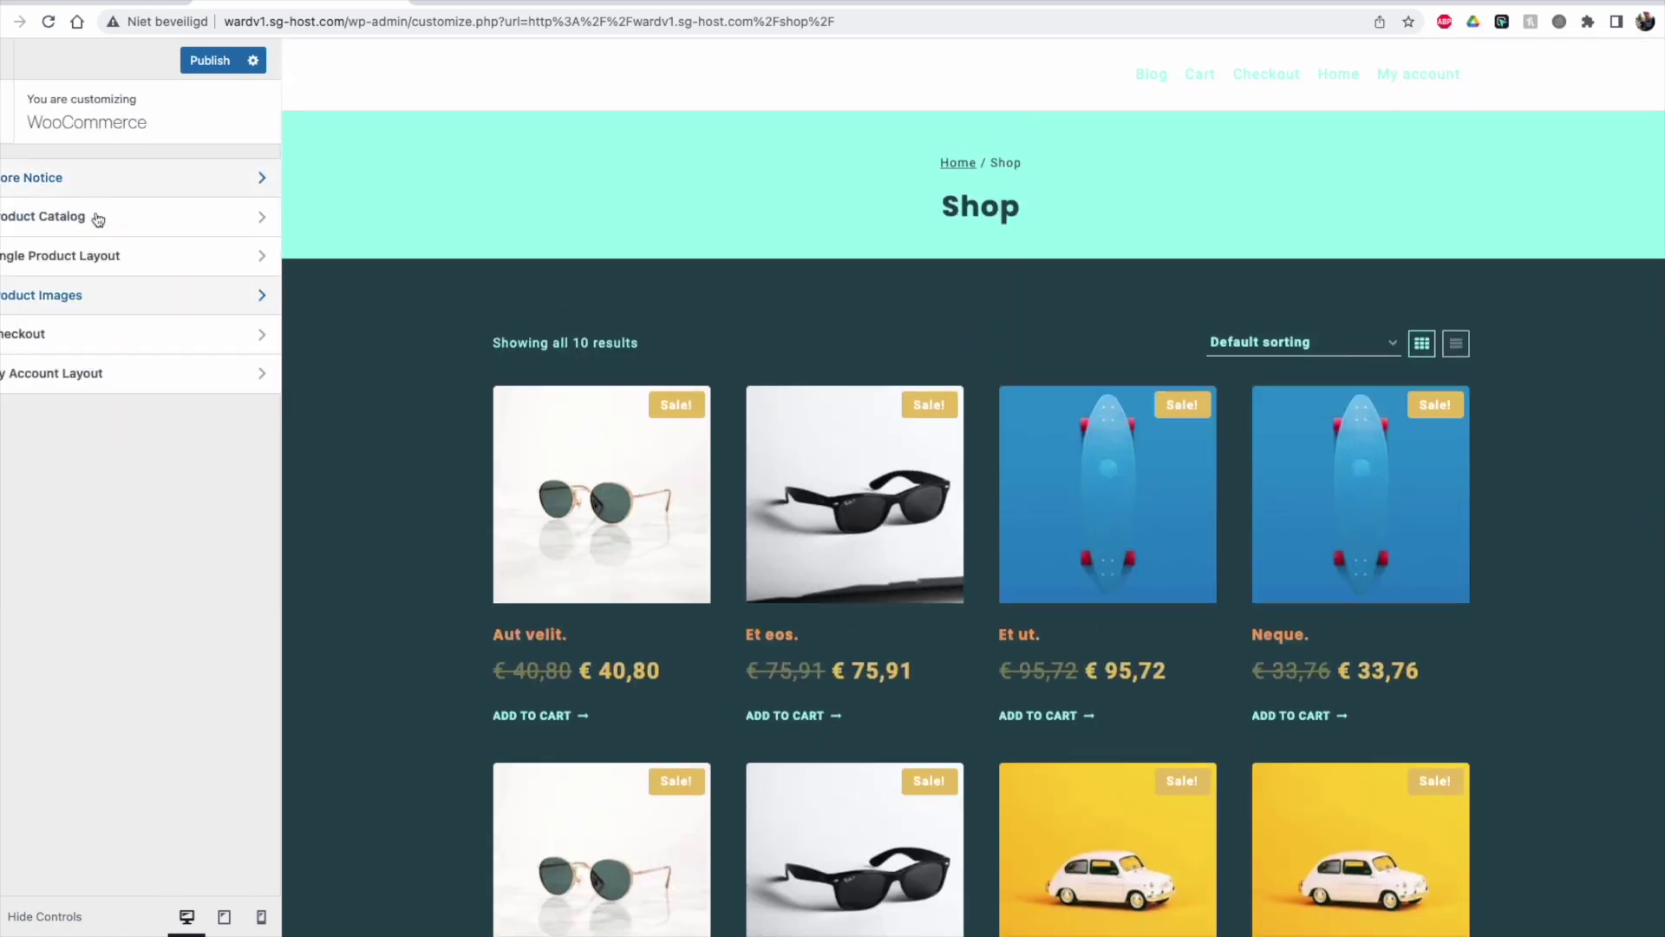
# Step: Open the Checkout settings, add the Et eos. product to the cart from the shop page, and proceed to checkout in the preview
pyautogui.click(59, 345)
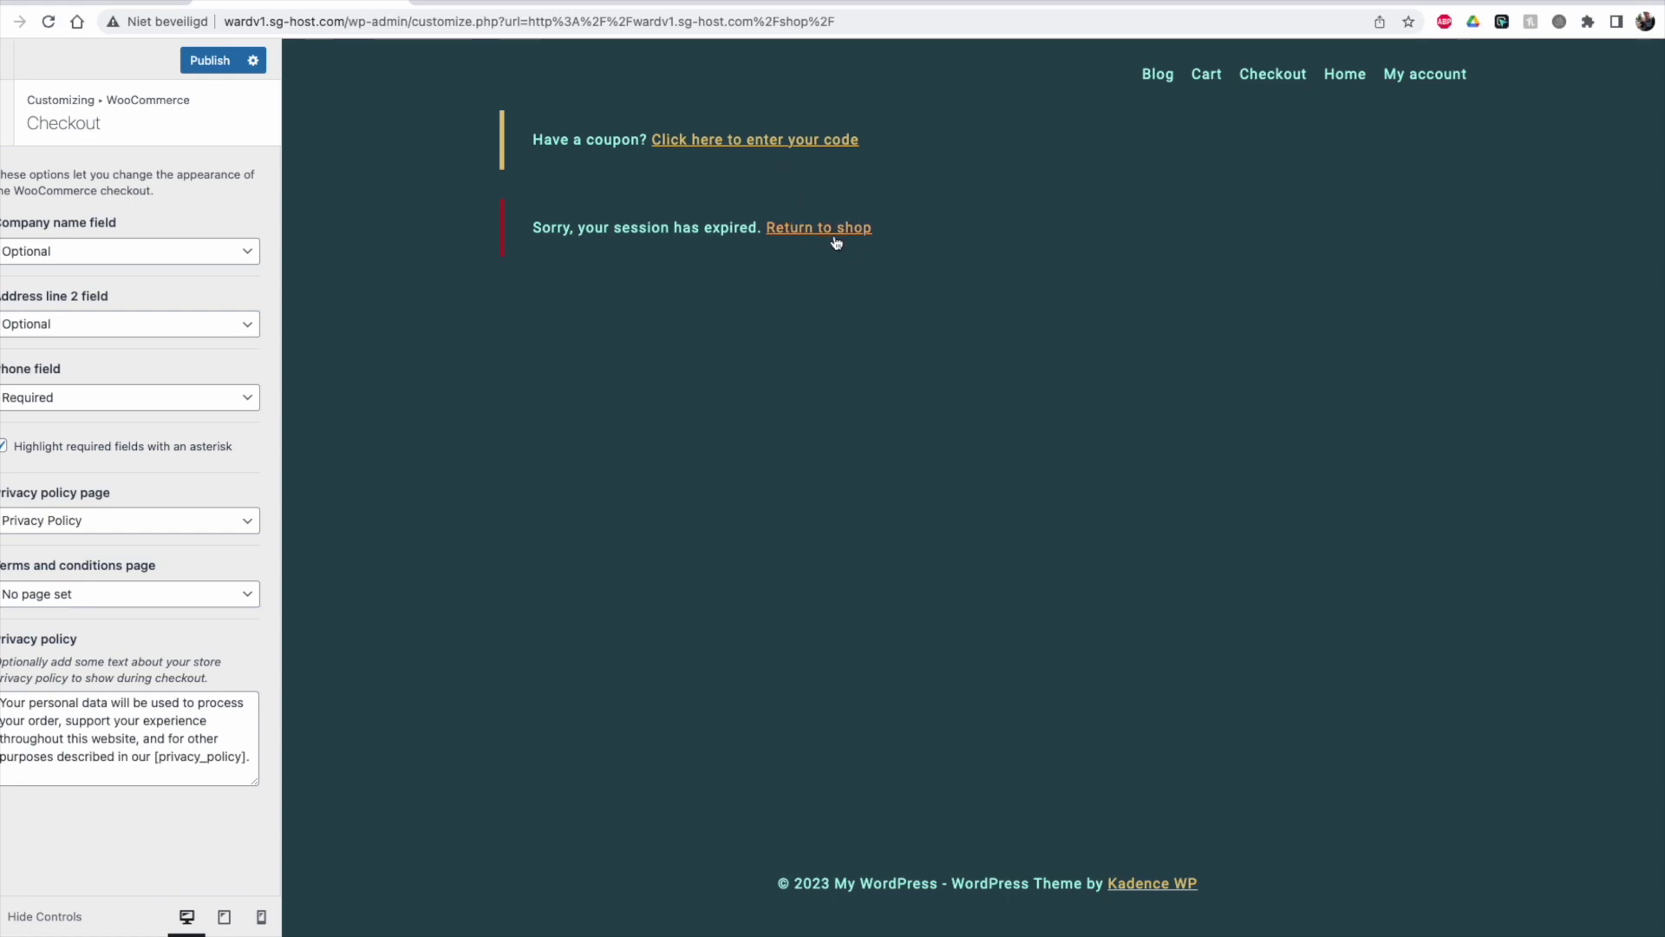
pyautogui.click(819, 230)
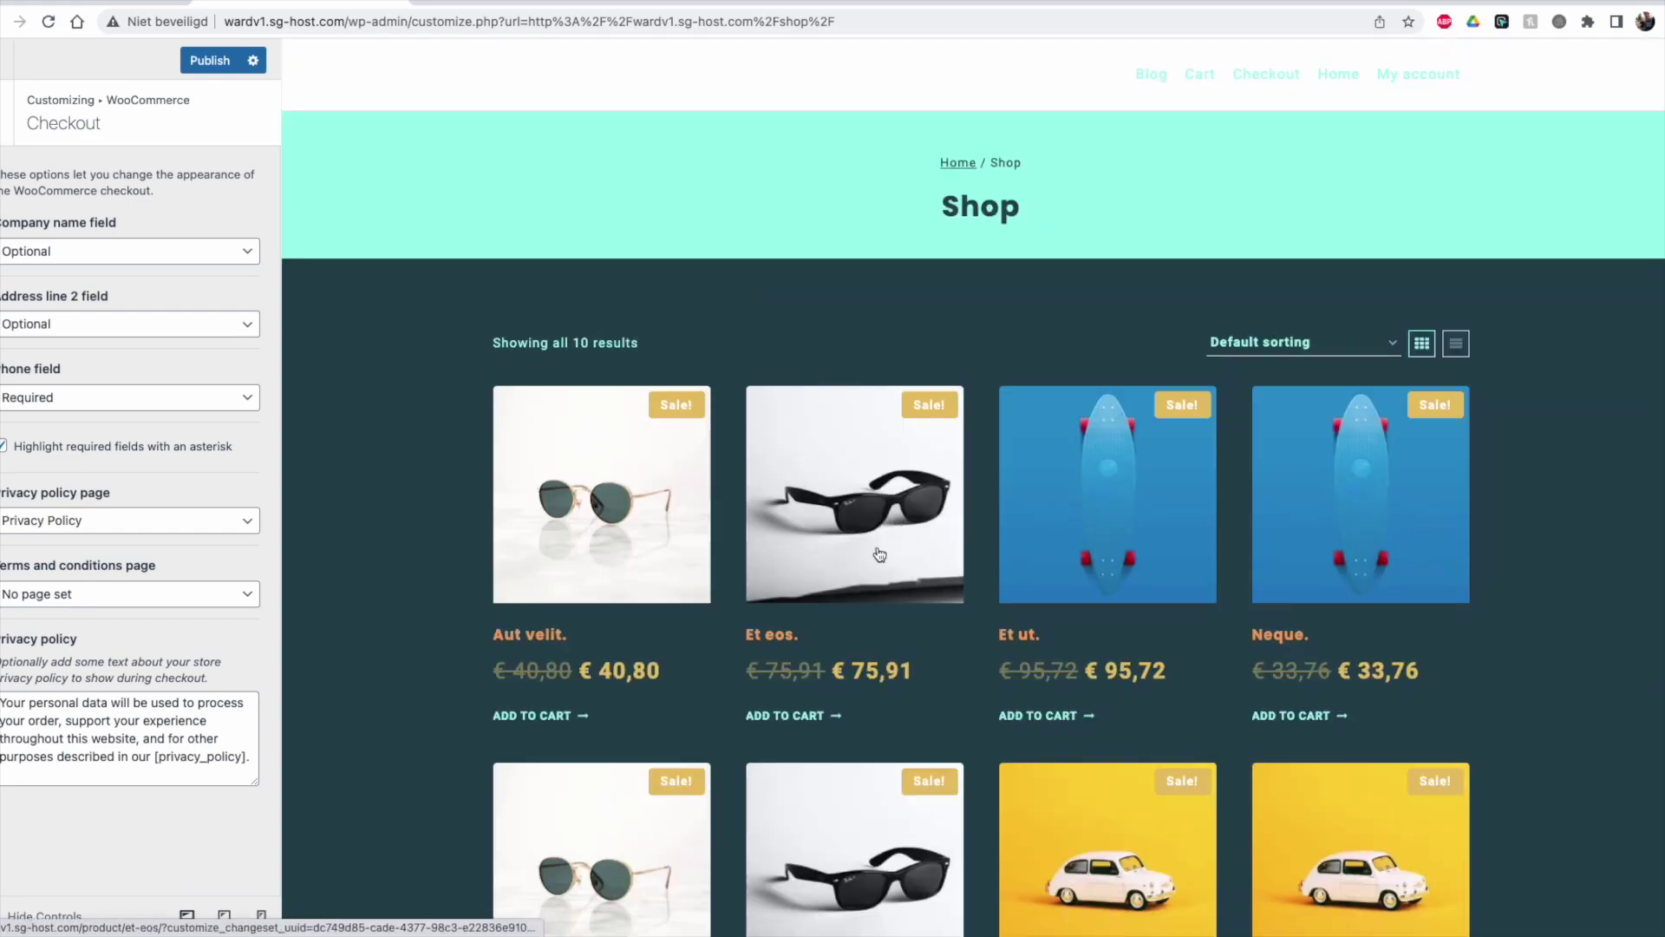
pyautogui.click(820, 726)
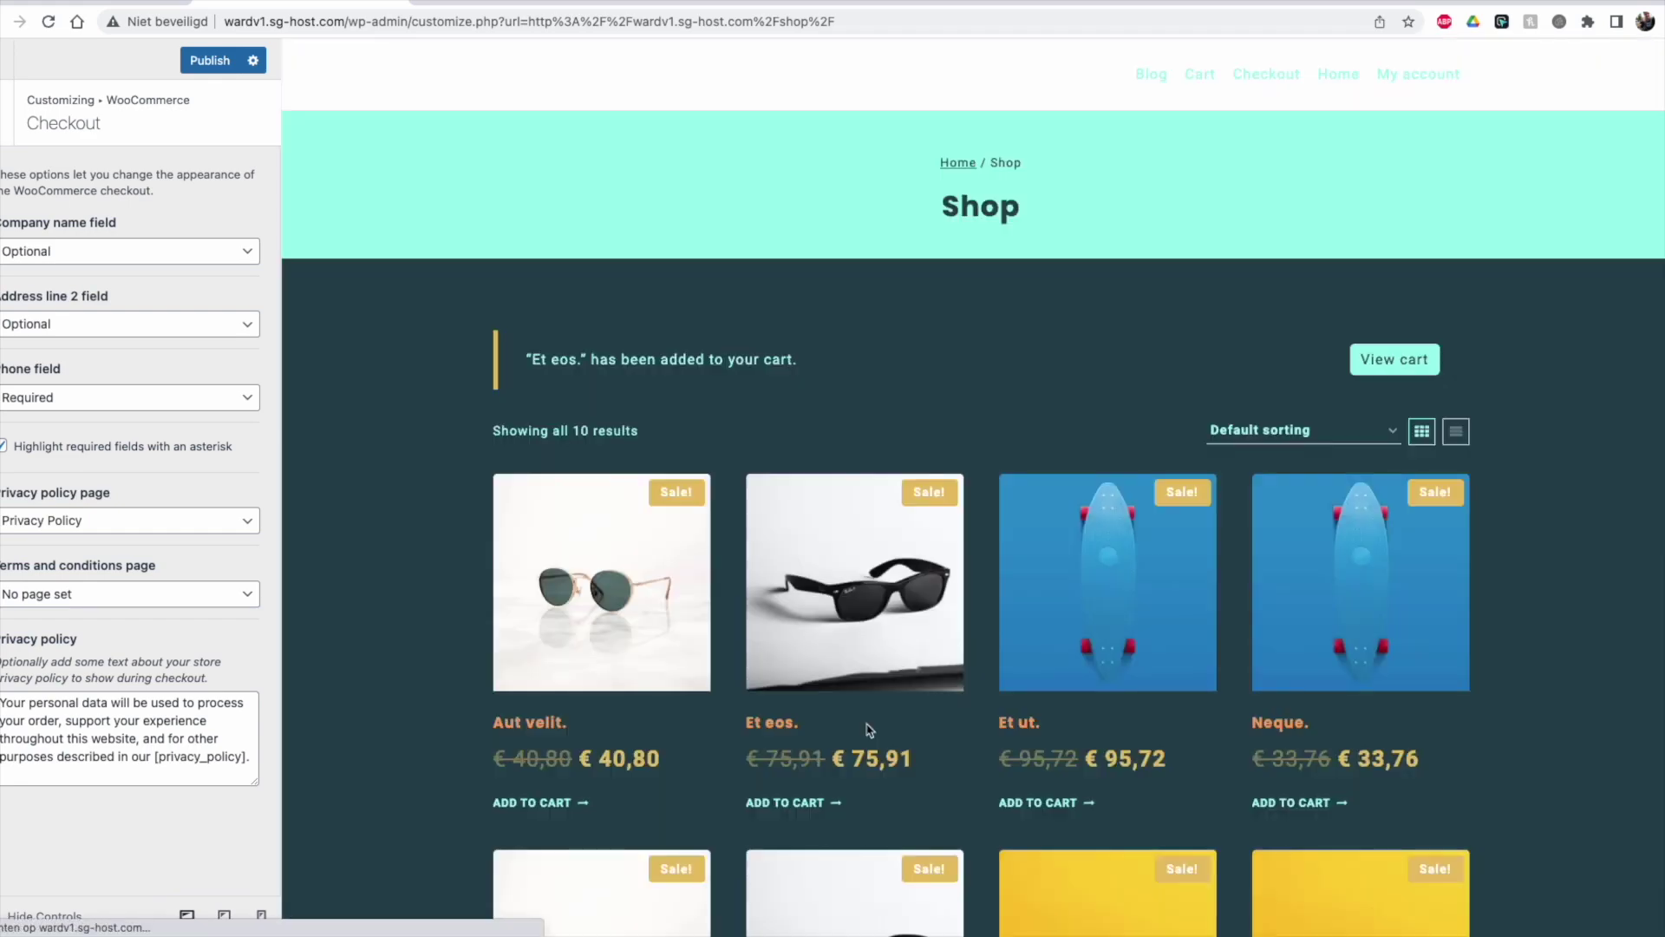
pyautogui.click(1393, 359)
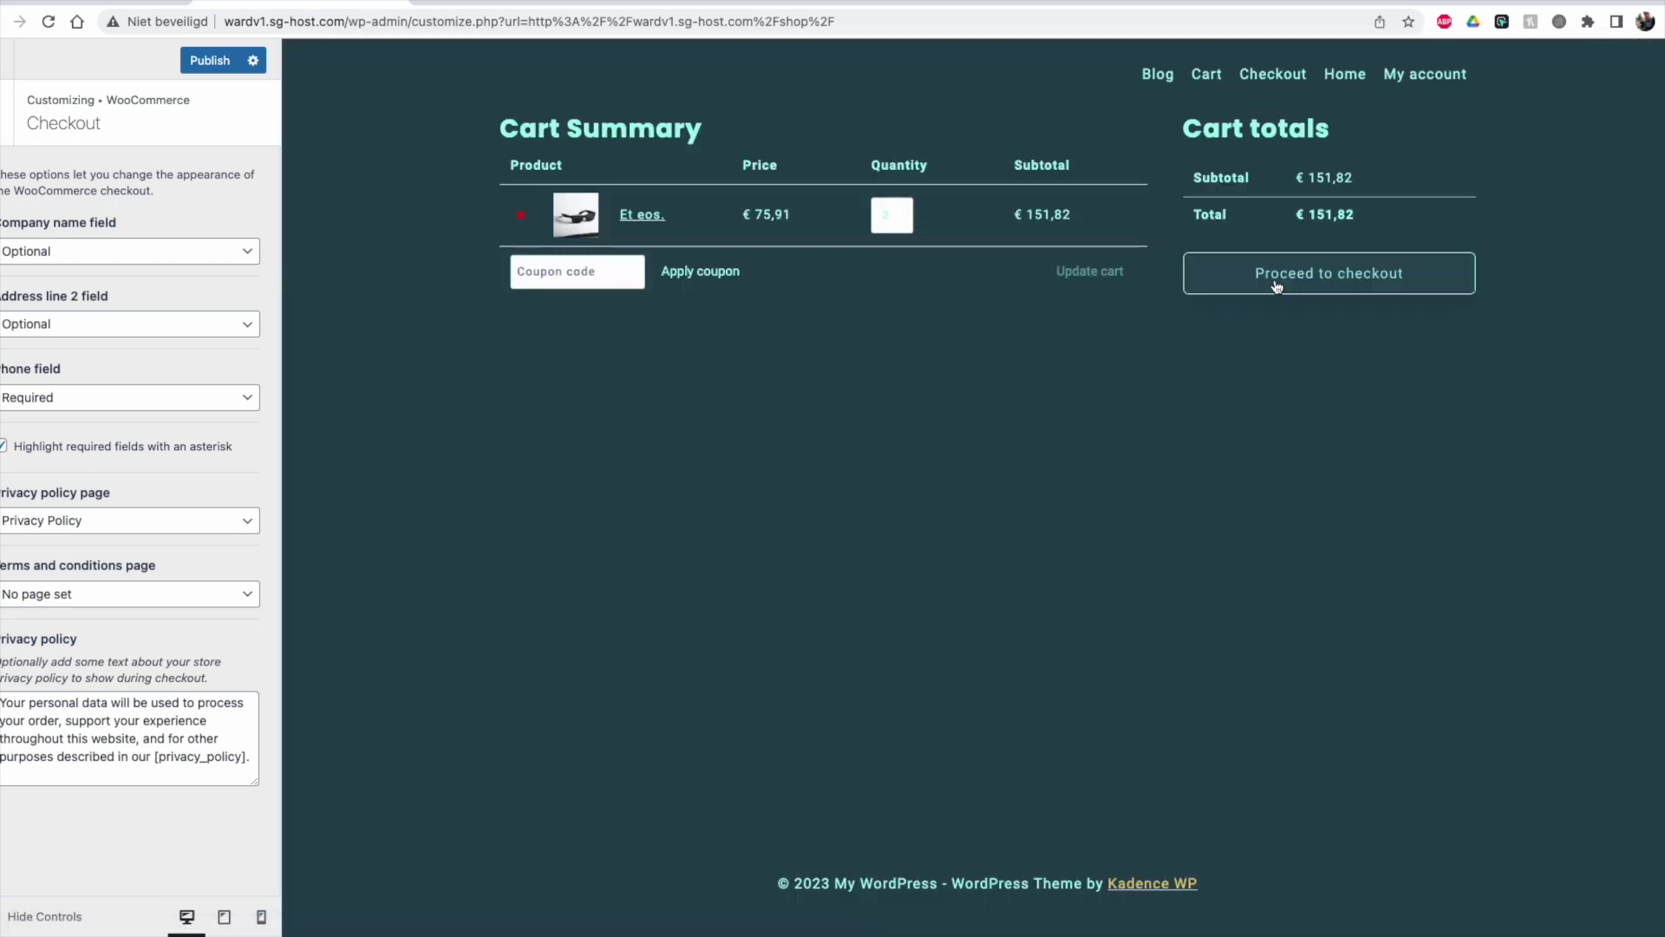
pyautogui.click(1275, 287)
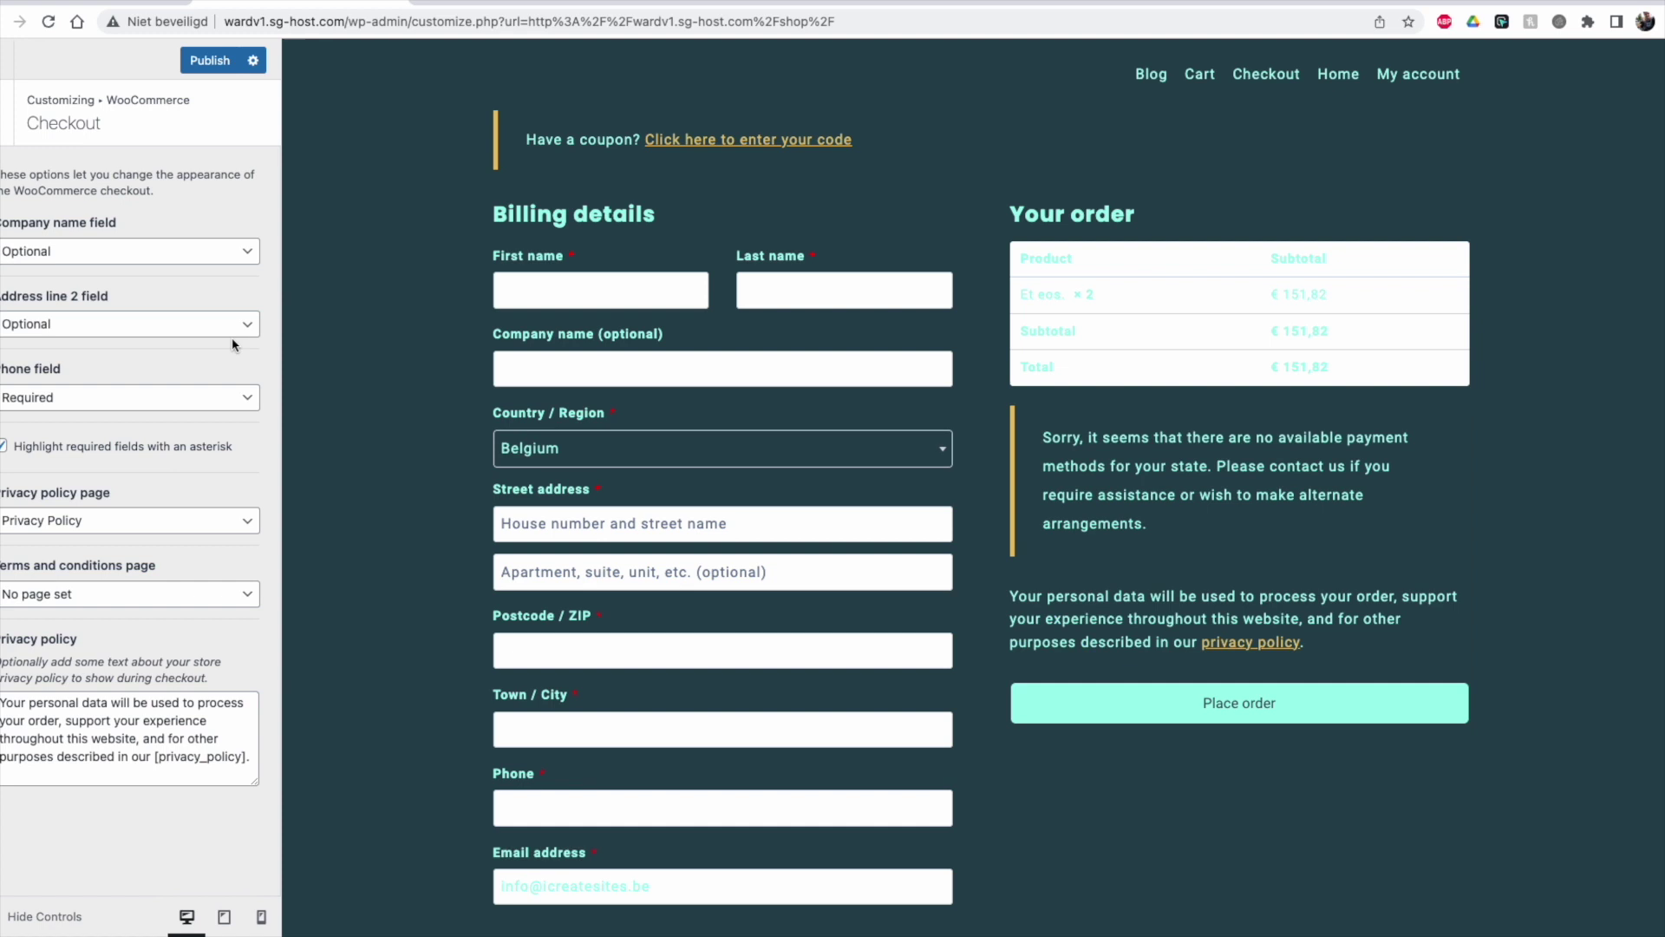
# Step: Set both the company name field and the address line 2 field of the checkout form to Hidden
pyautogui.click(68, 251)
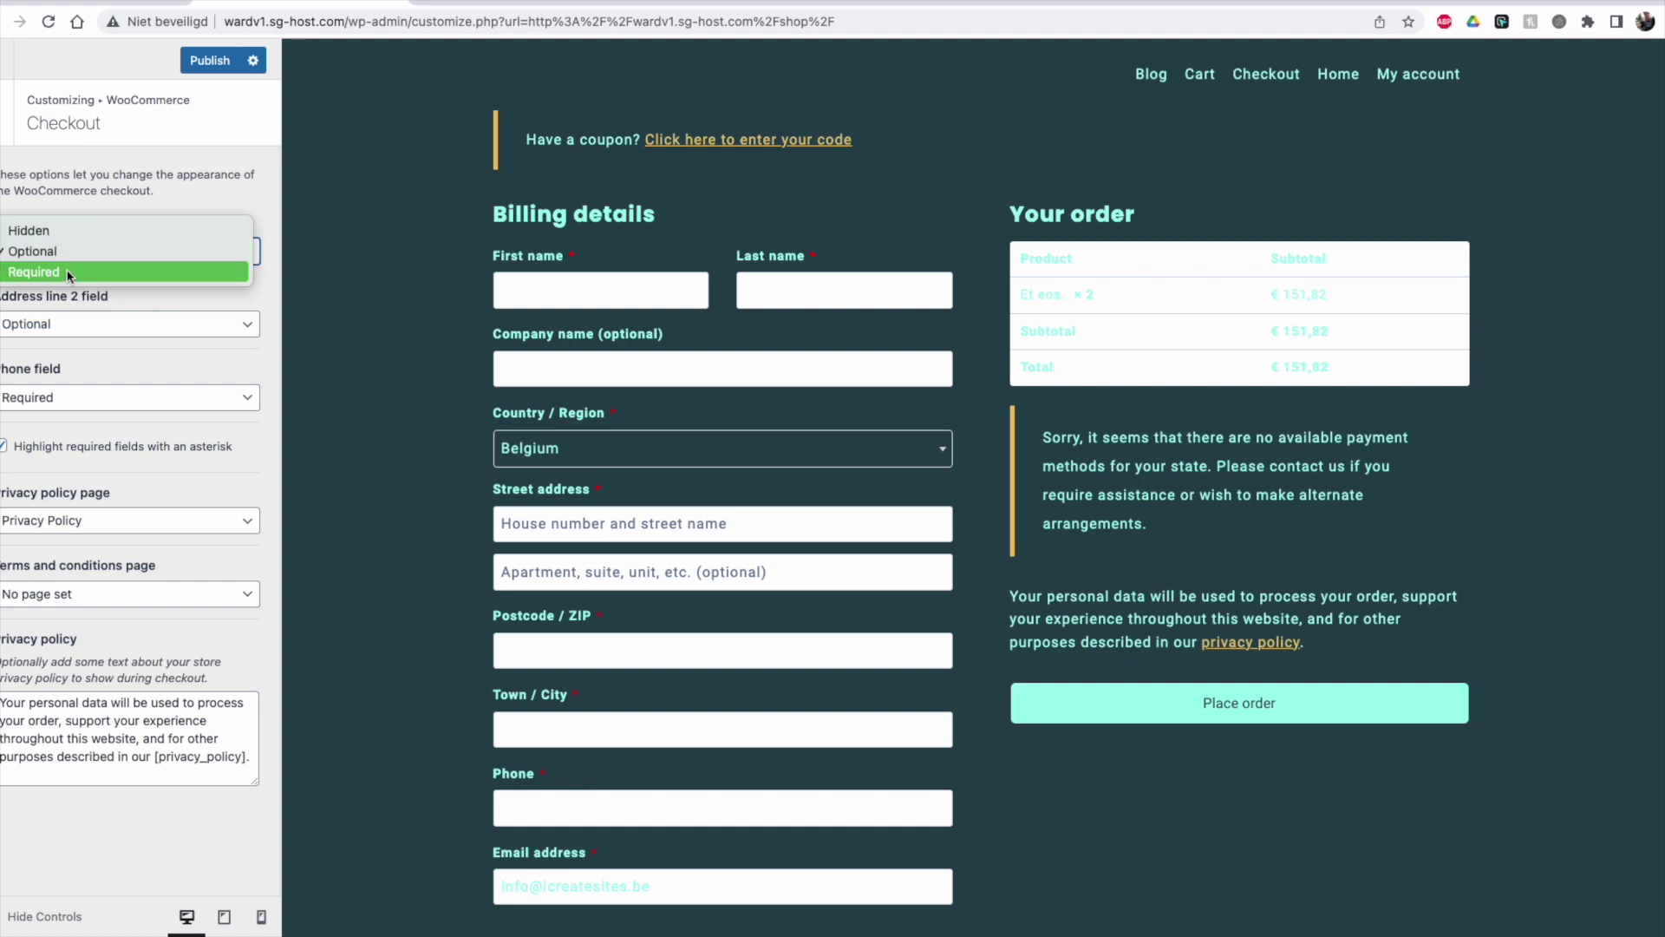
pyautogui.click(28, 231)
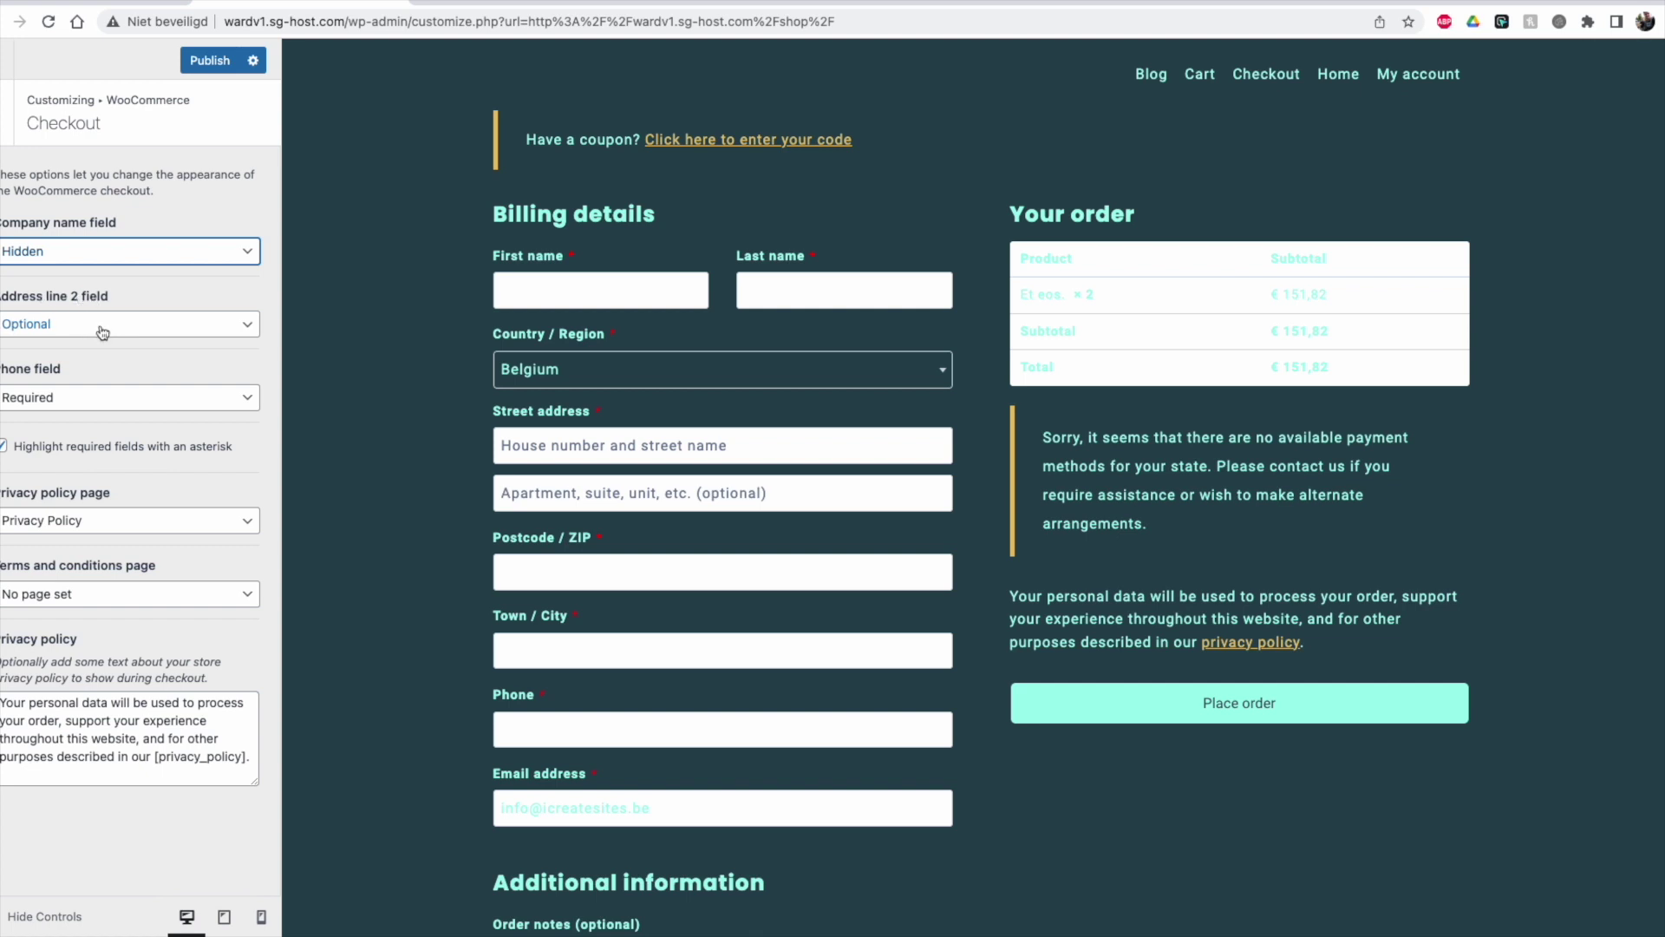
pyautogui.click(102, 332)
pyautogui.click(67, 303)
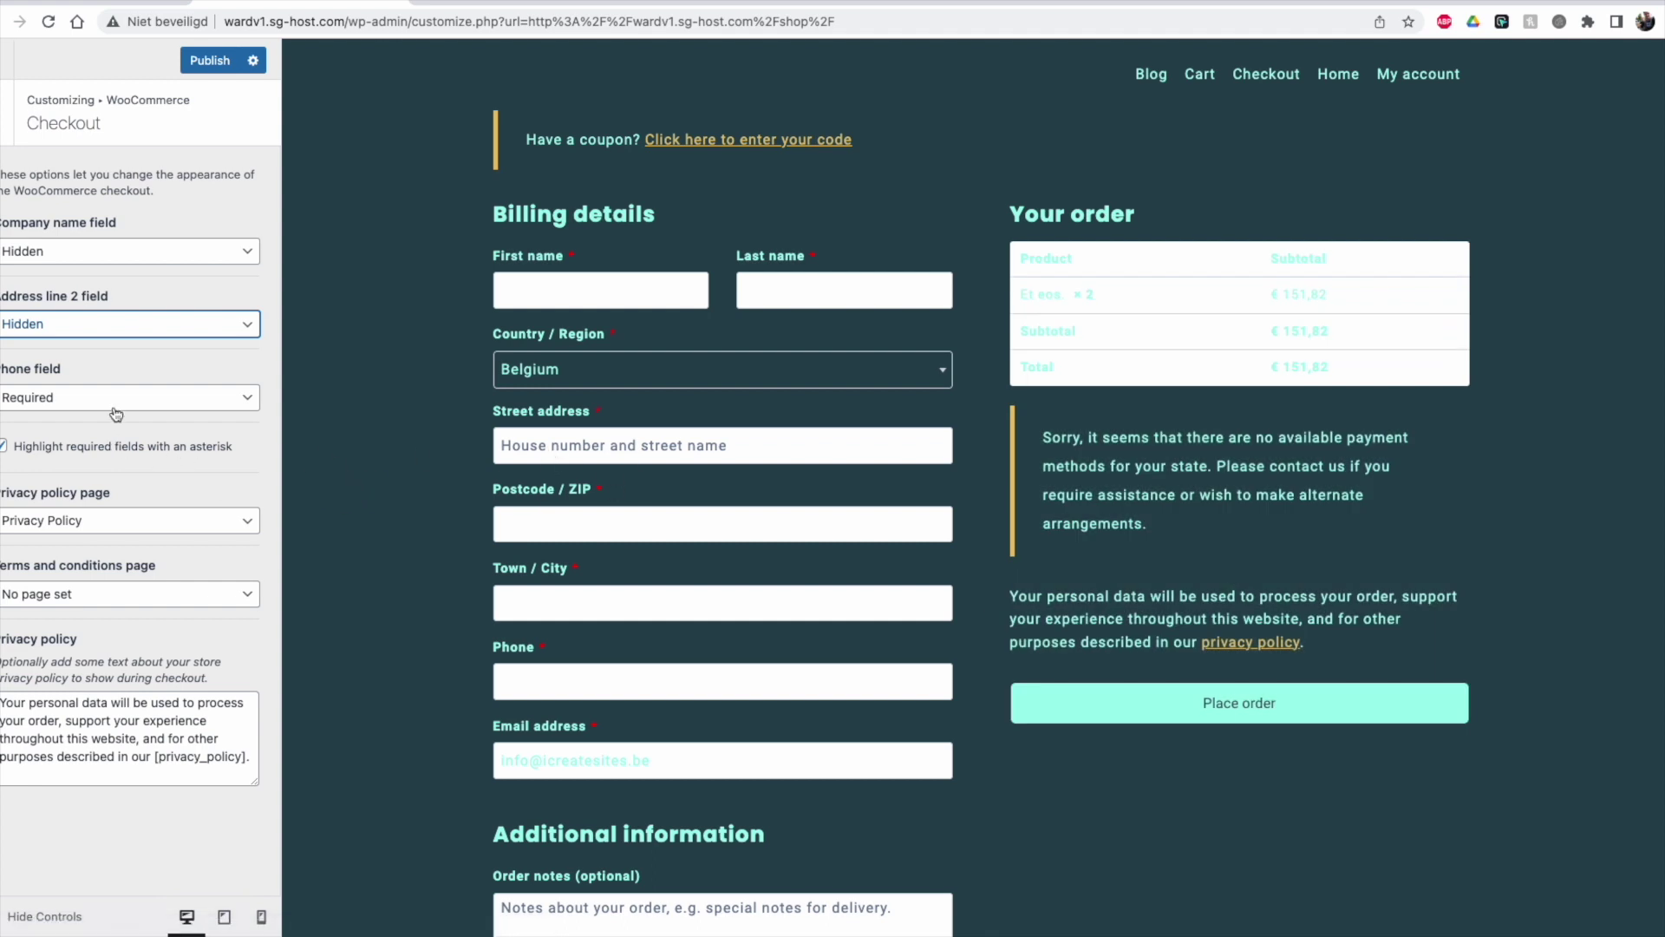
# Step: Examine the options for the phone field, privacy policy page and terms and conditions page, and the privacy policy text
pyautogui.click(97, 397)
pyautogui.click(82, 395)
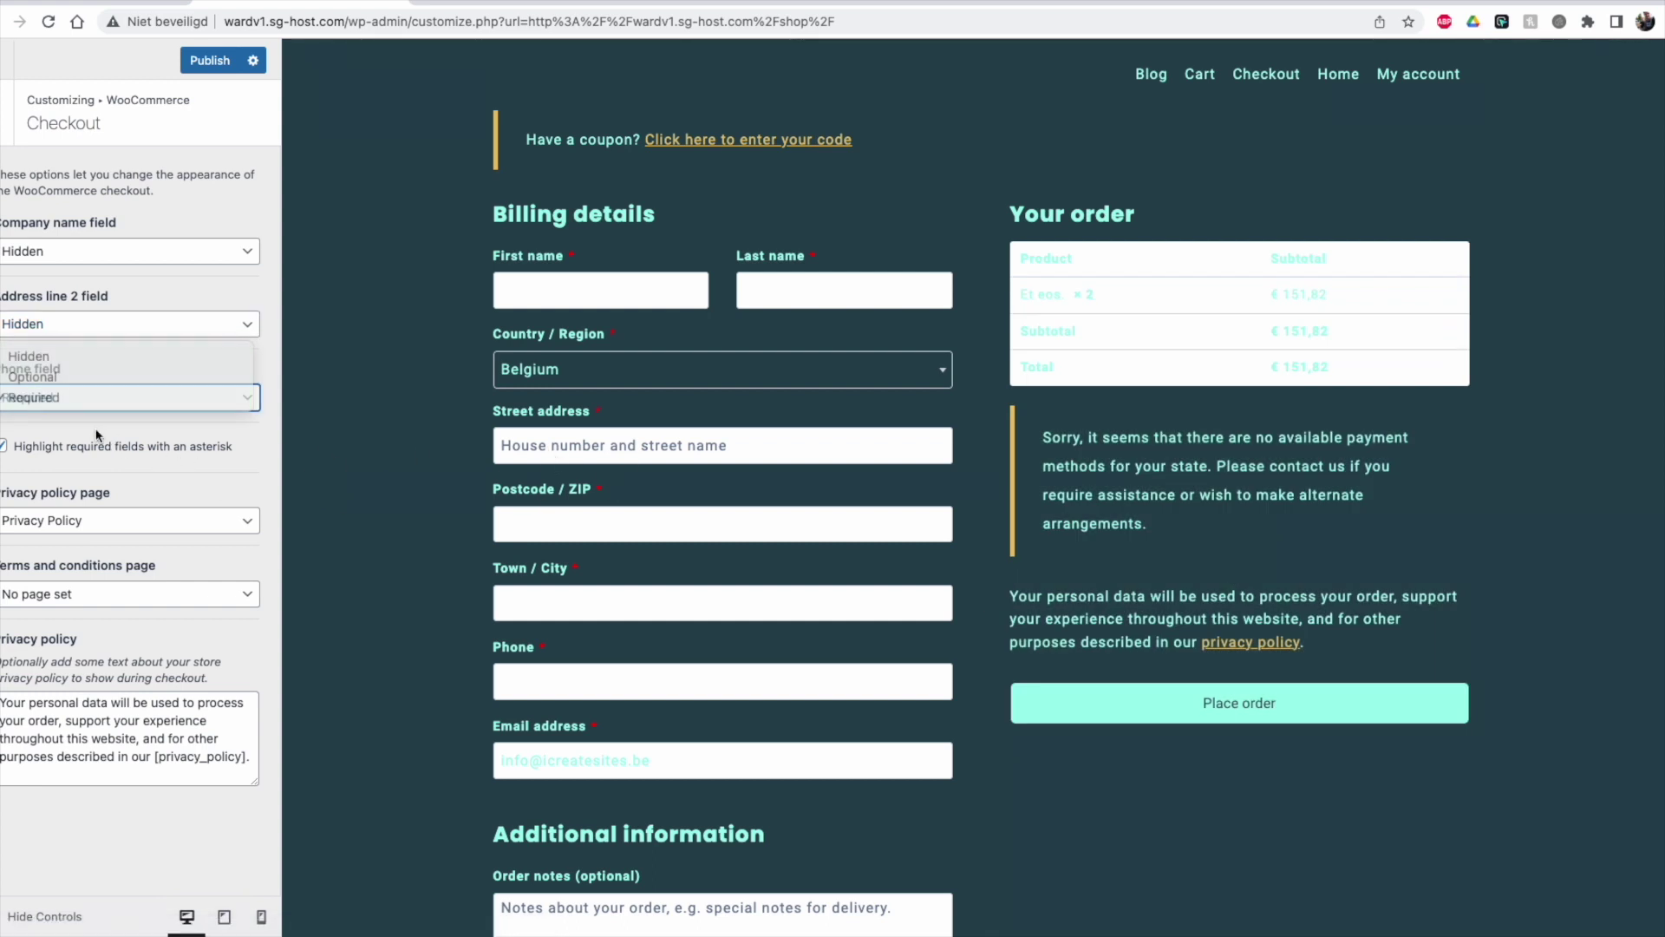
pyautogui.click(132, 522)
pyautogui.click(102, 595)
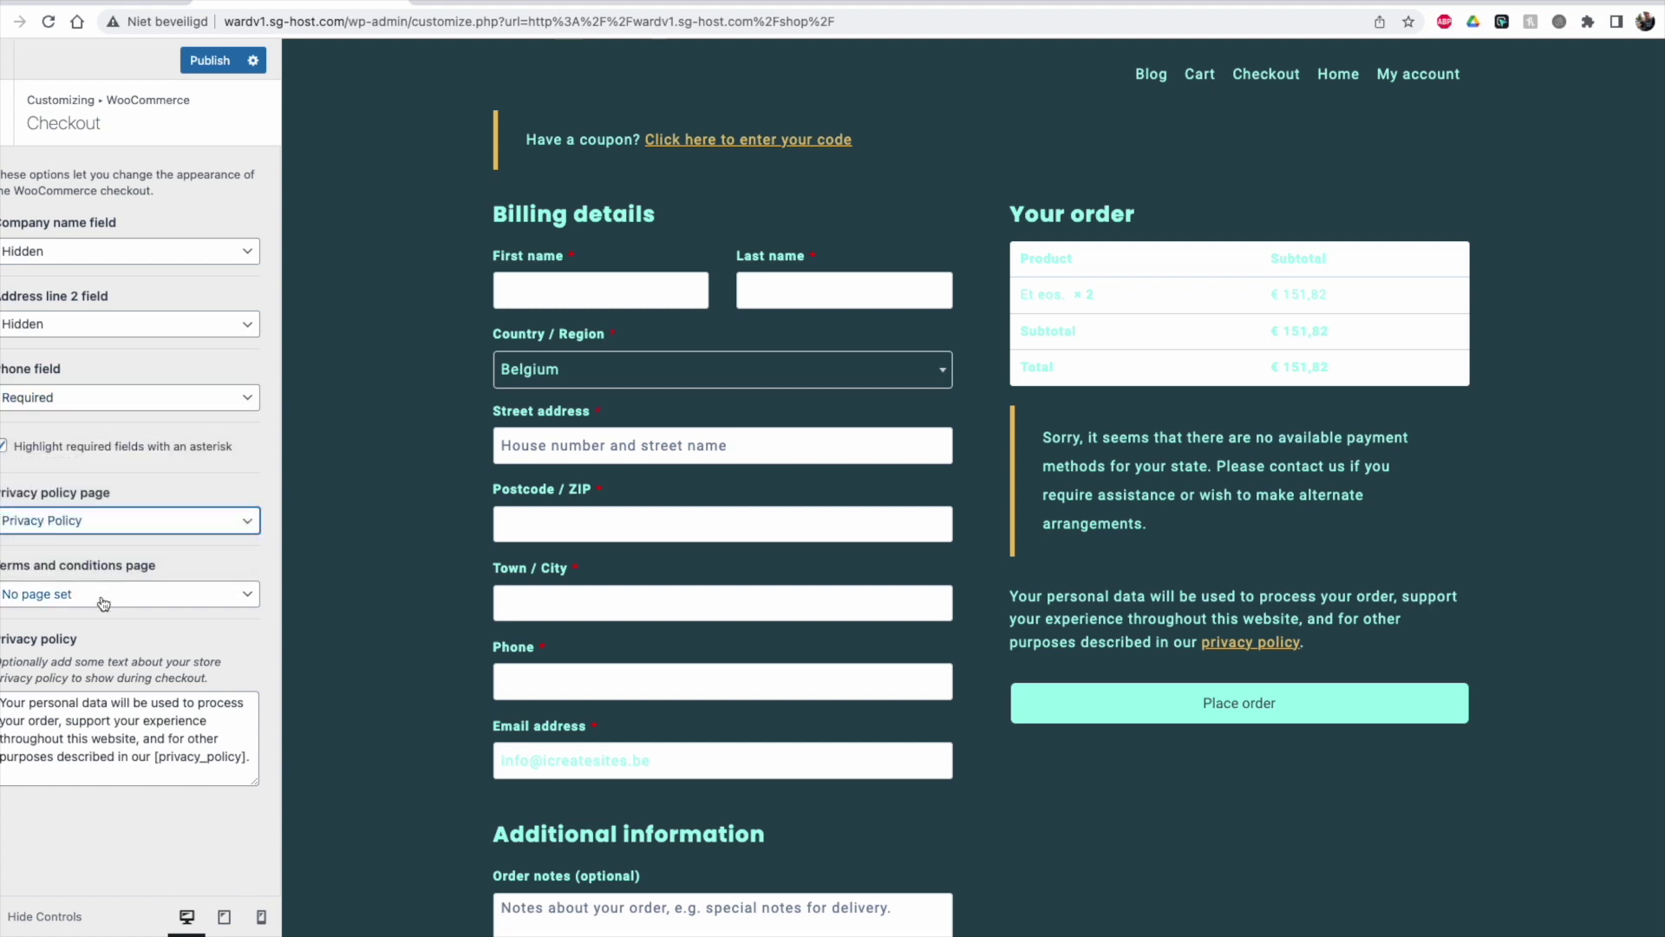
pyautogui.click(101, 599)
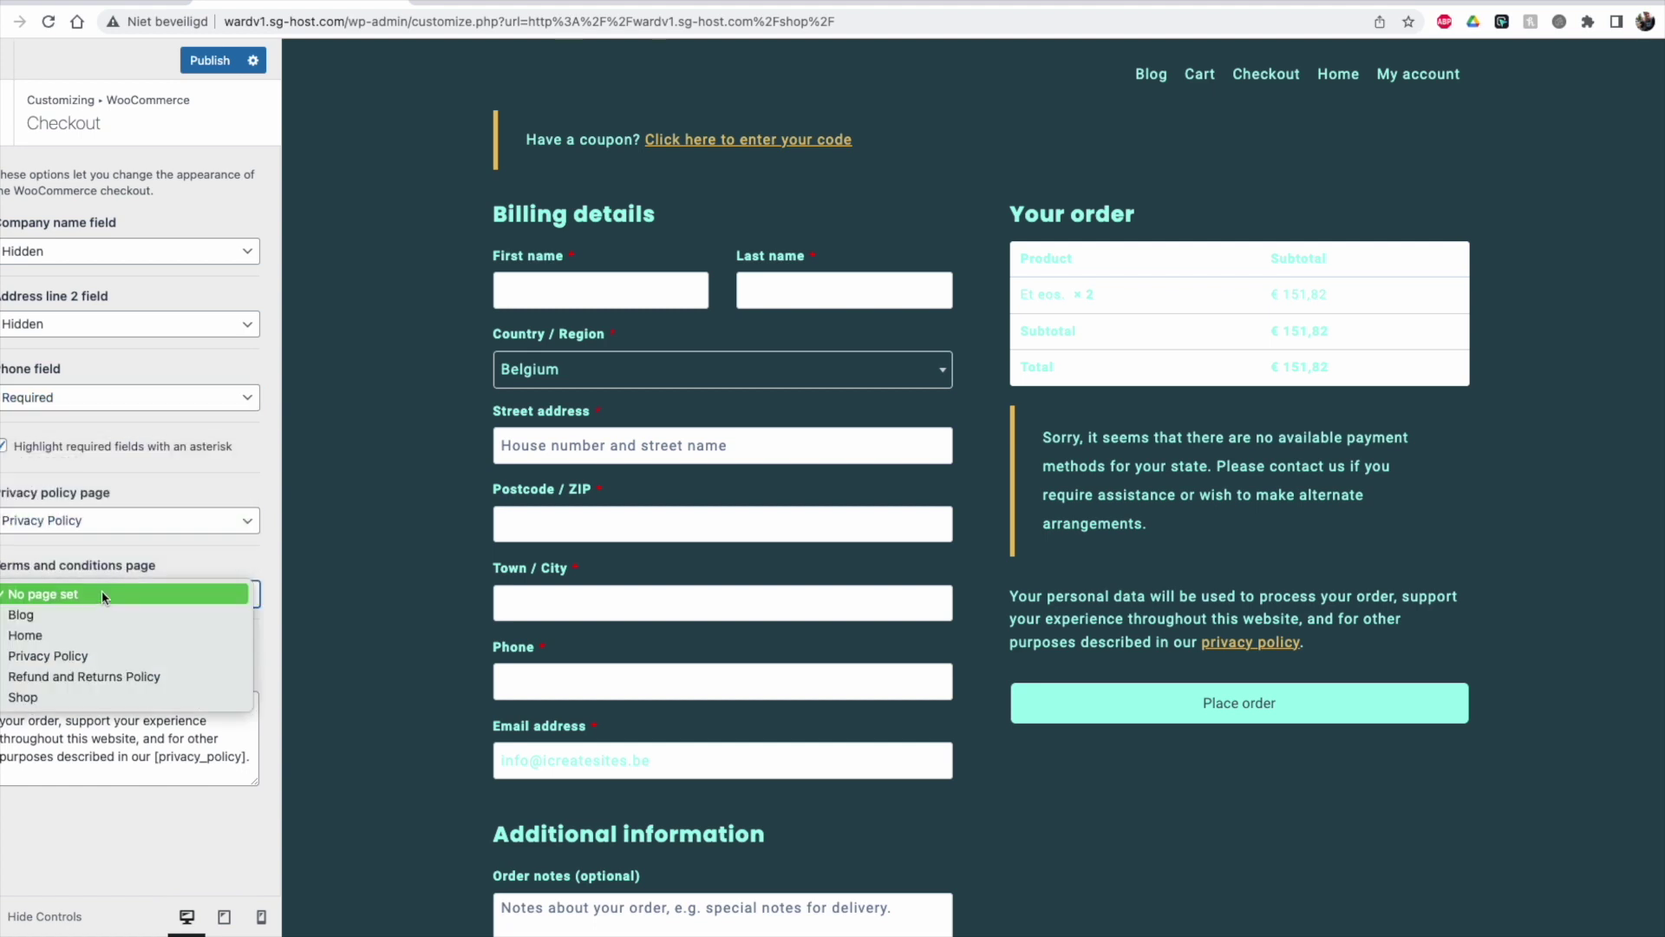
pyautogui.click(169, 565)
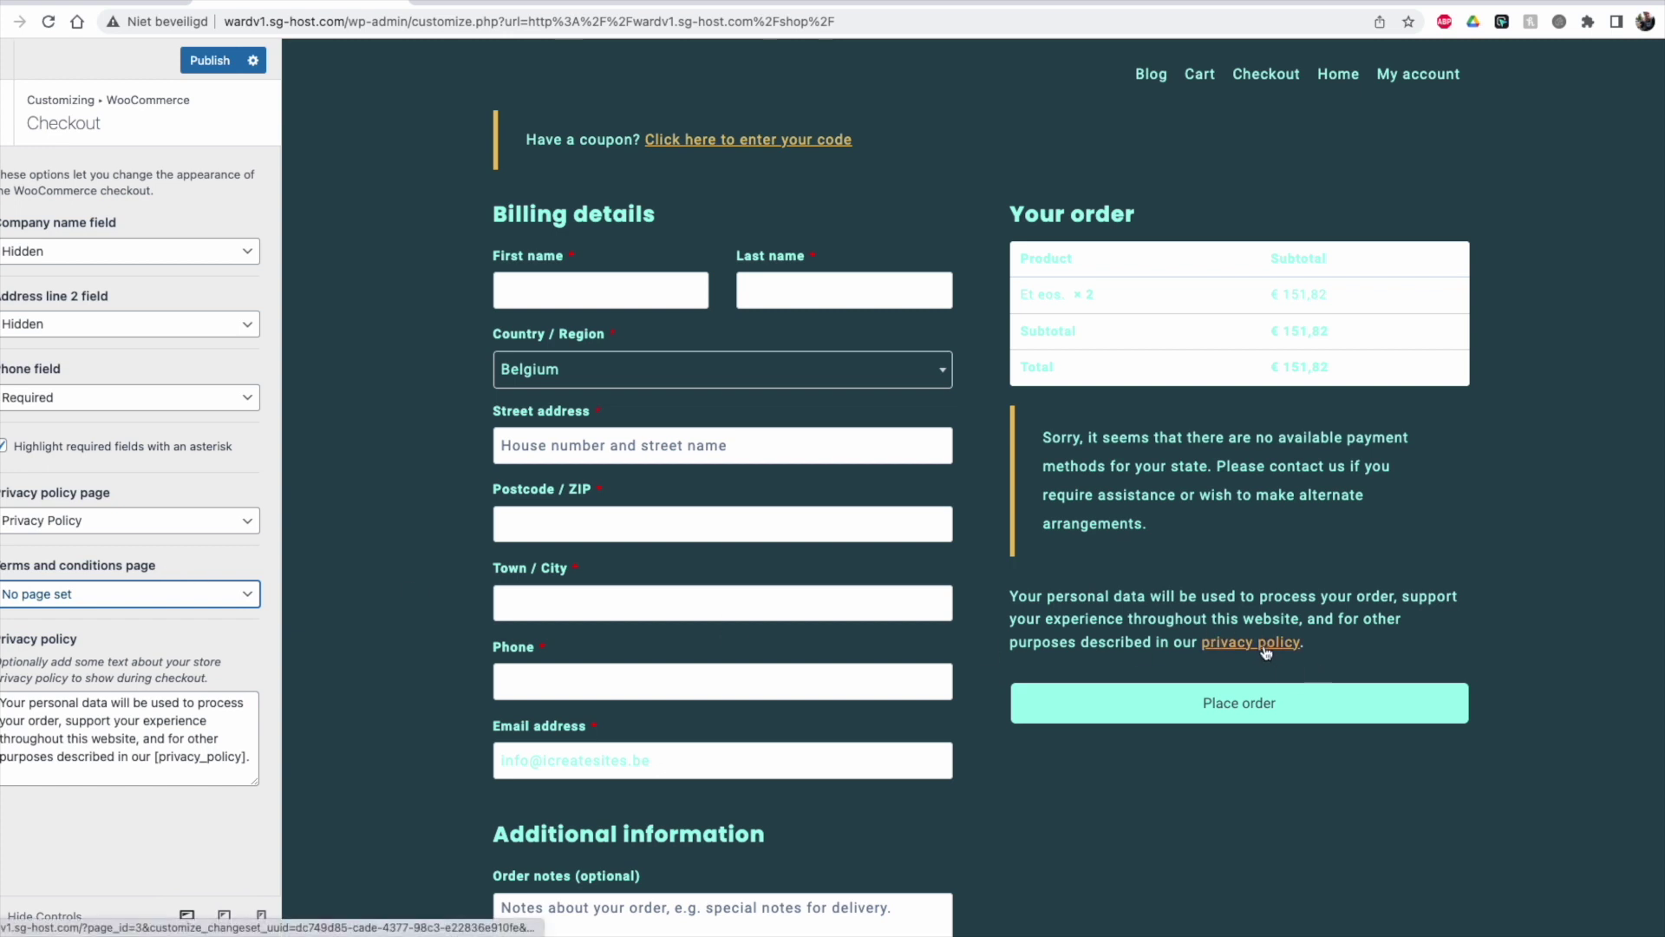
pyautogui.moveTo(7, 707); pyautogui.dragTo(254, 752)
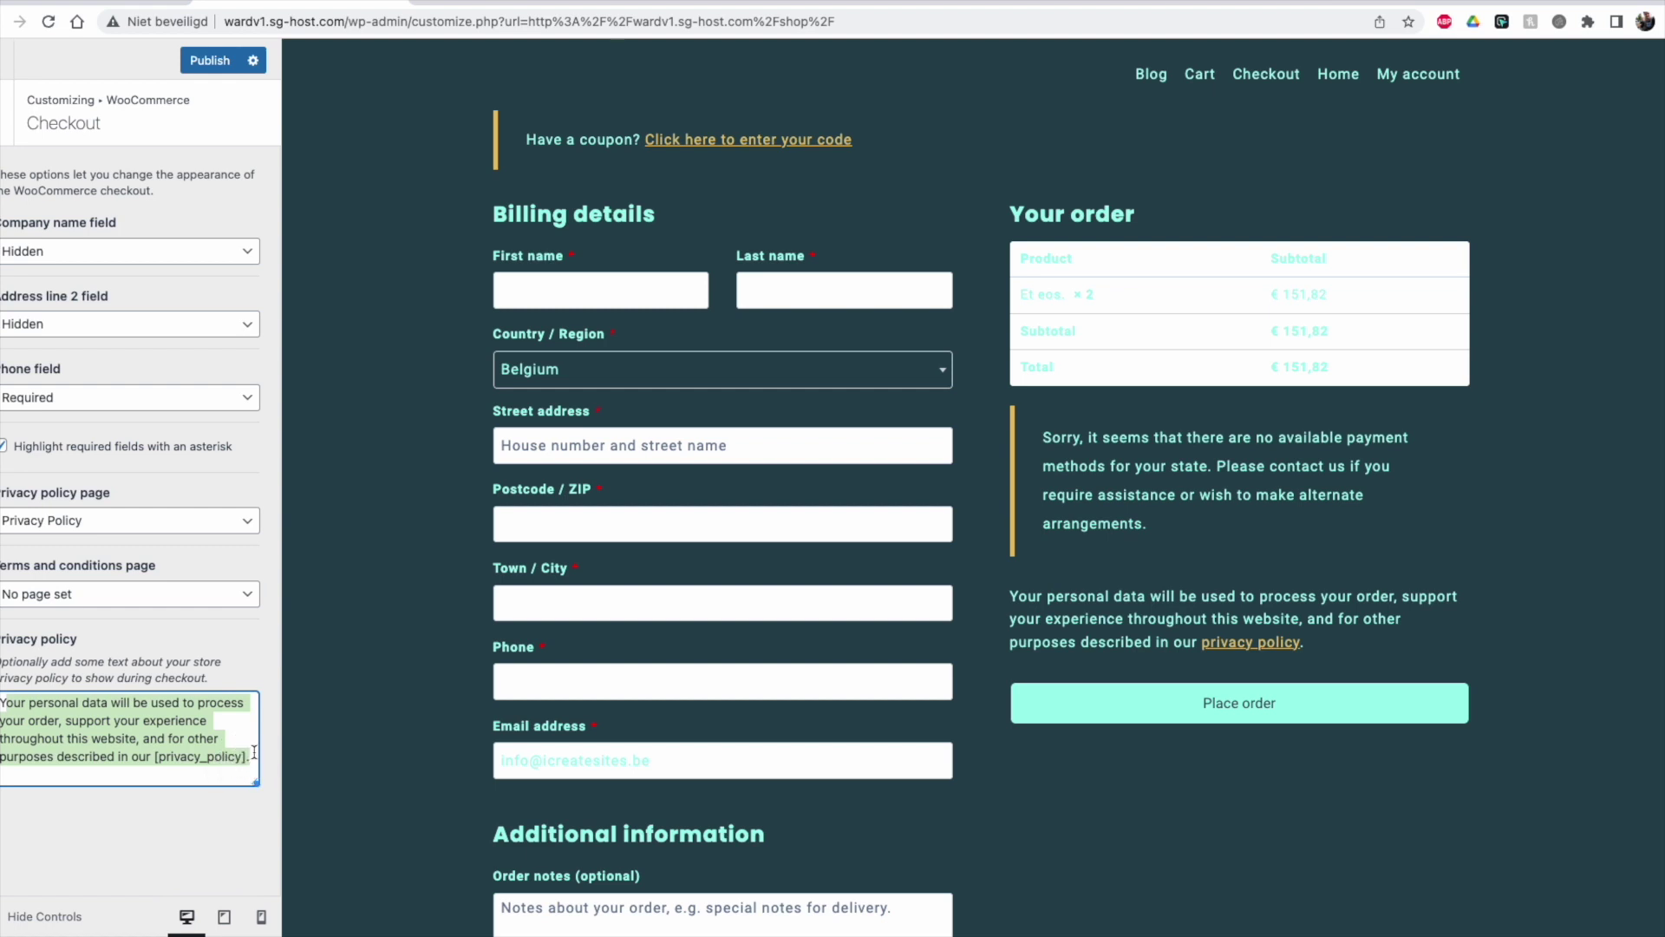
pyautogui.click(235, 733)
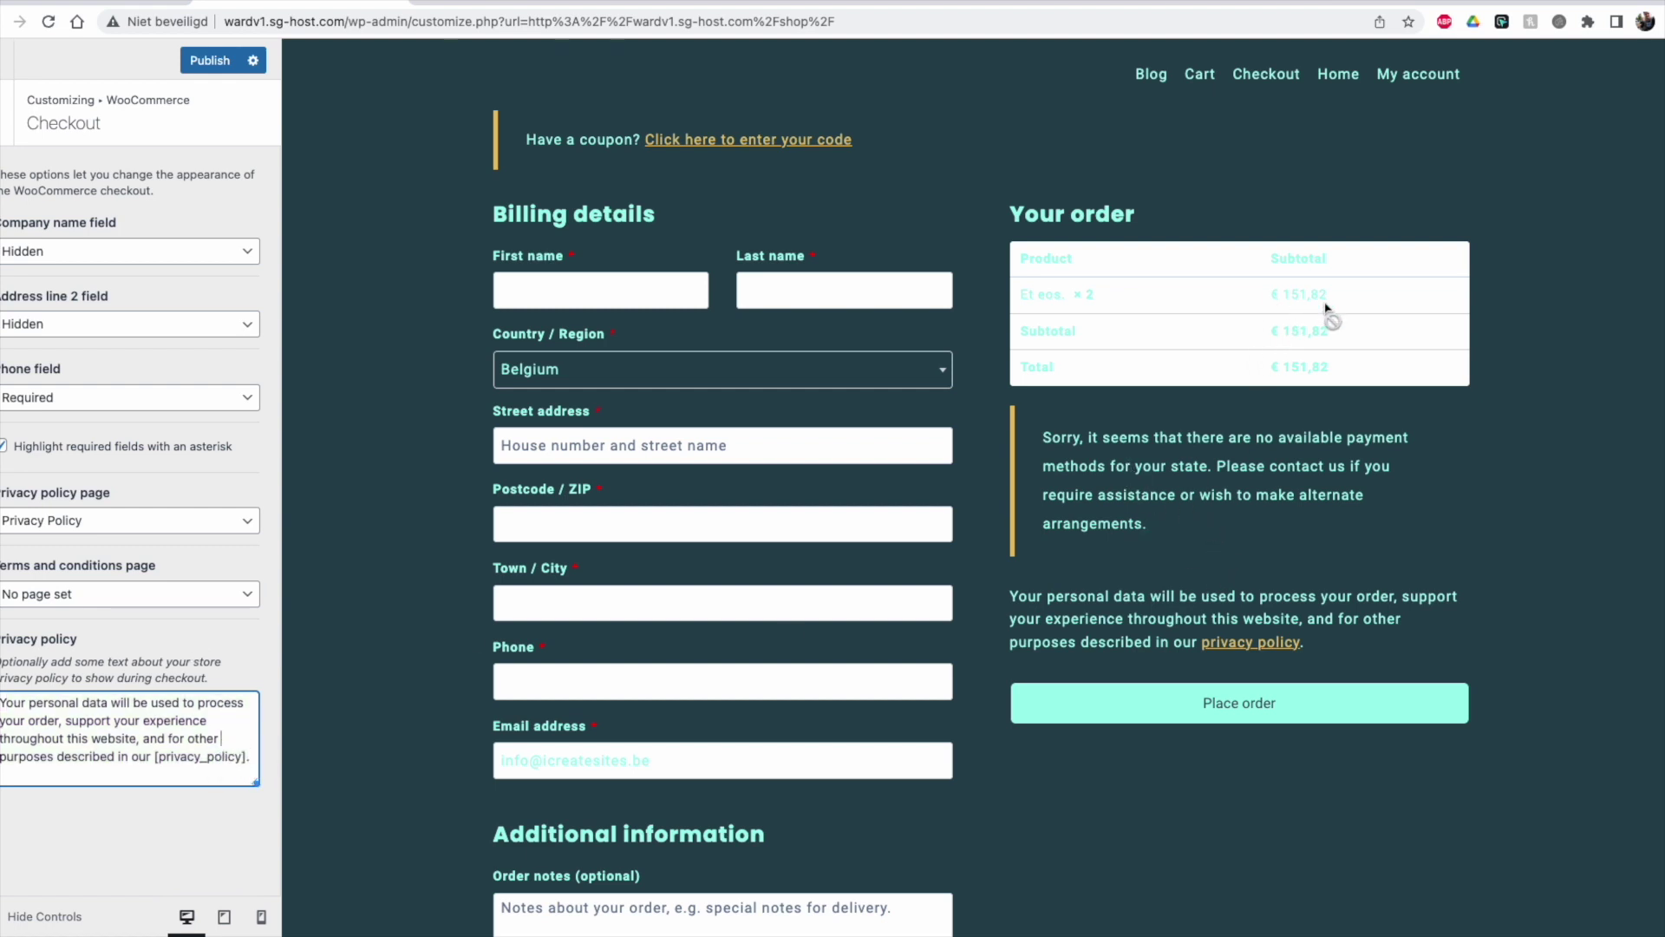
# Step: Examine the payment methods notice and the rest of the checkout form in the preview, and return to the WooCommerce settings
pyautogui.moveTo(1042, 435); pyautogui.dragTo(1172, 535)
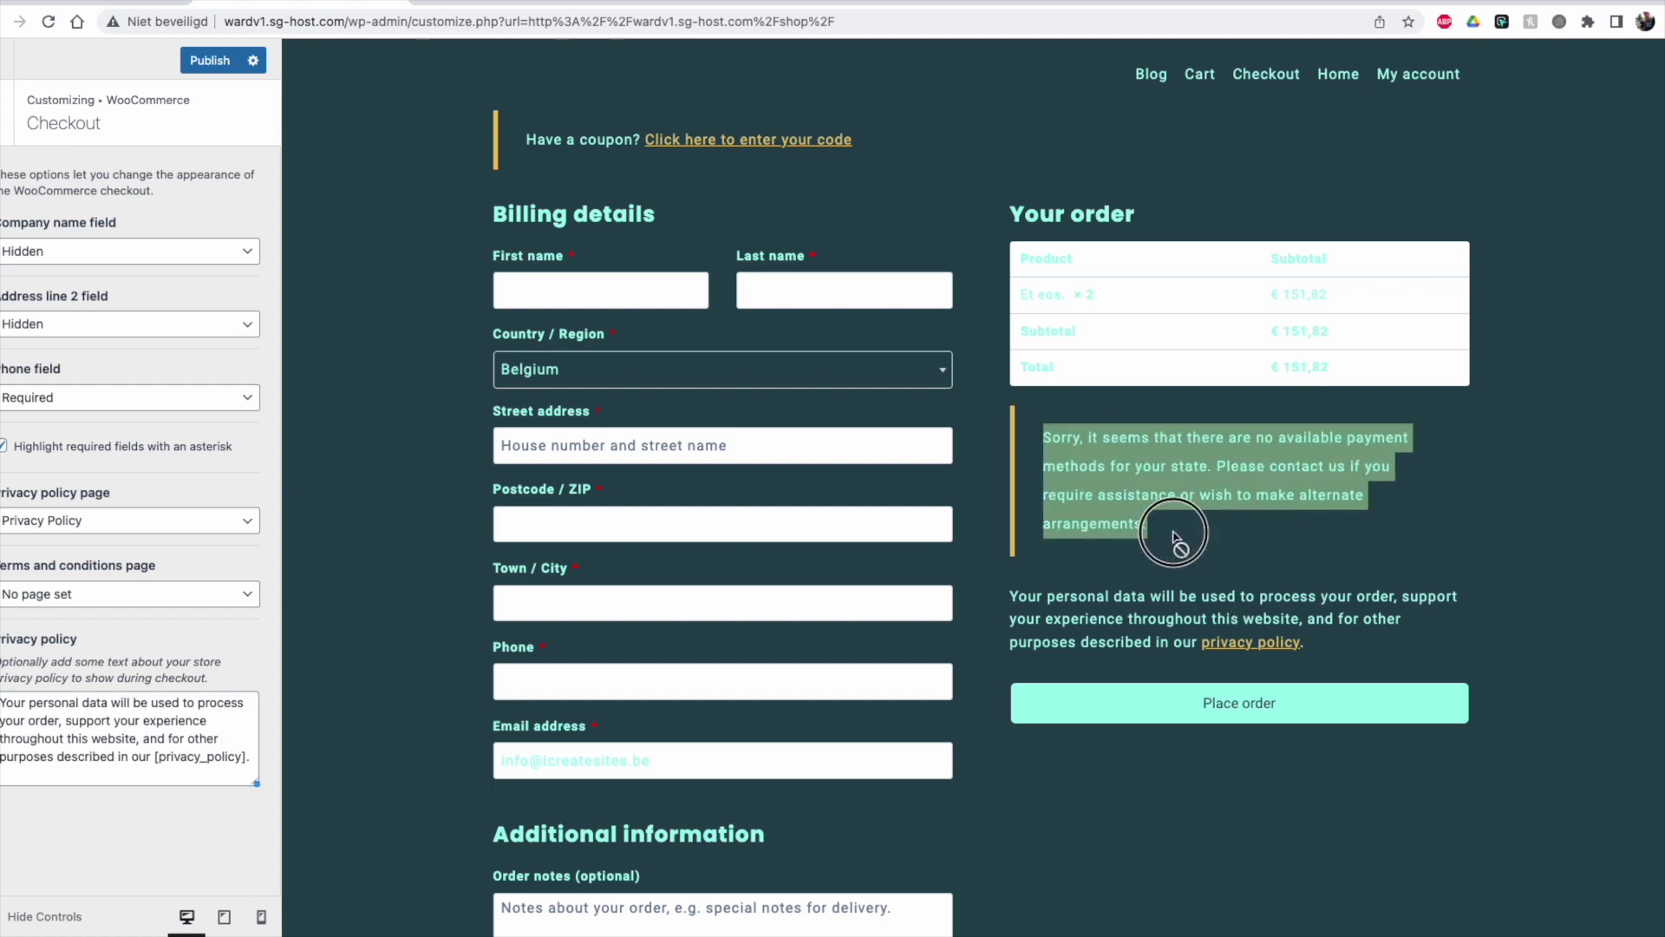
pyautogui.click(1173, 536)
pyautogui.scroll(-3, 1232, 559)
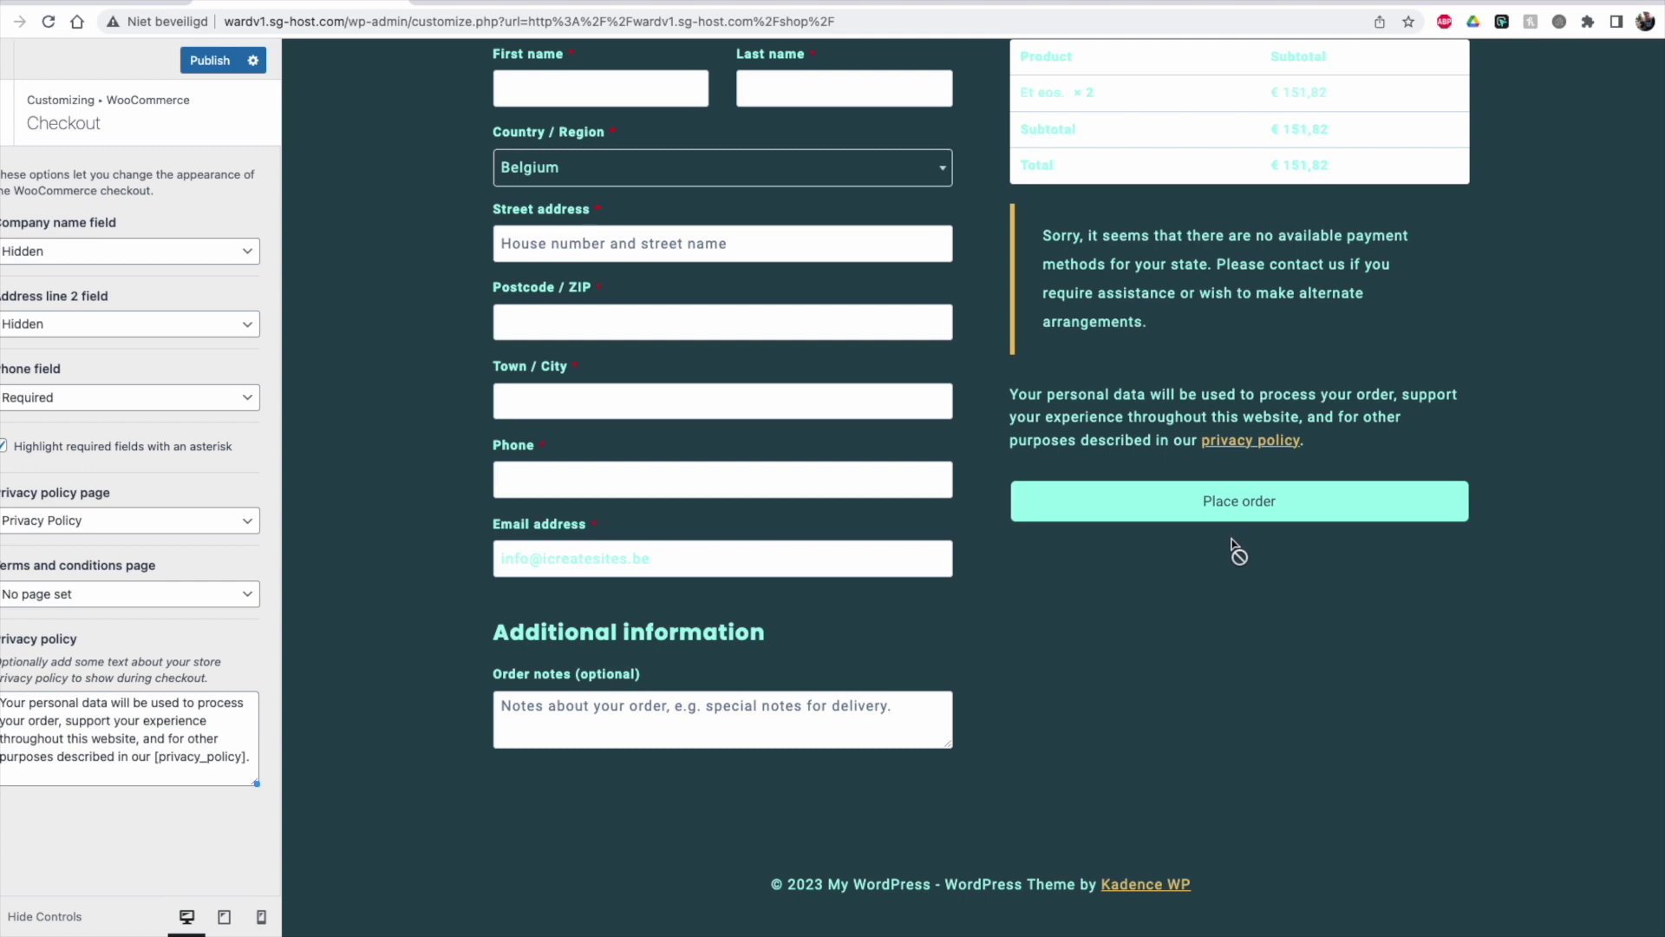
pyautogui.scroll(3, 1232, 547)
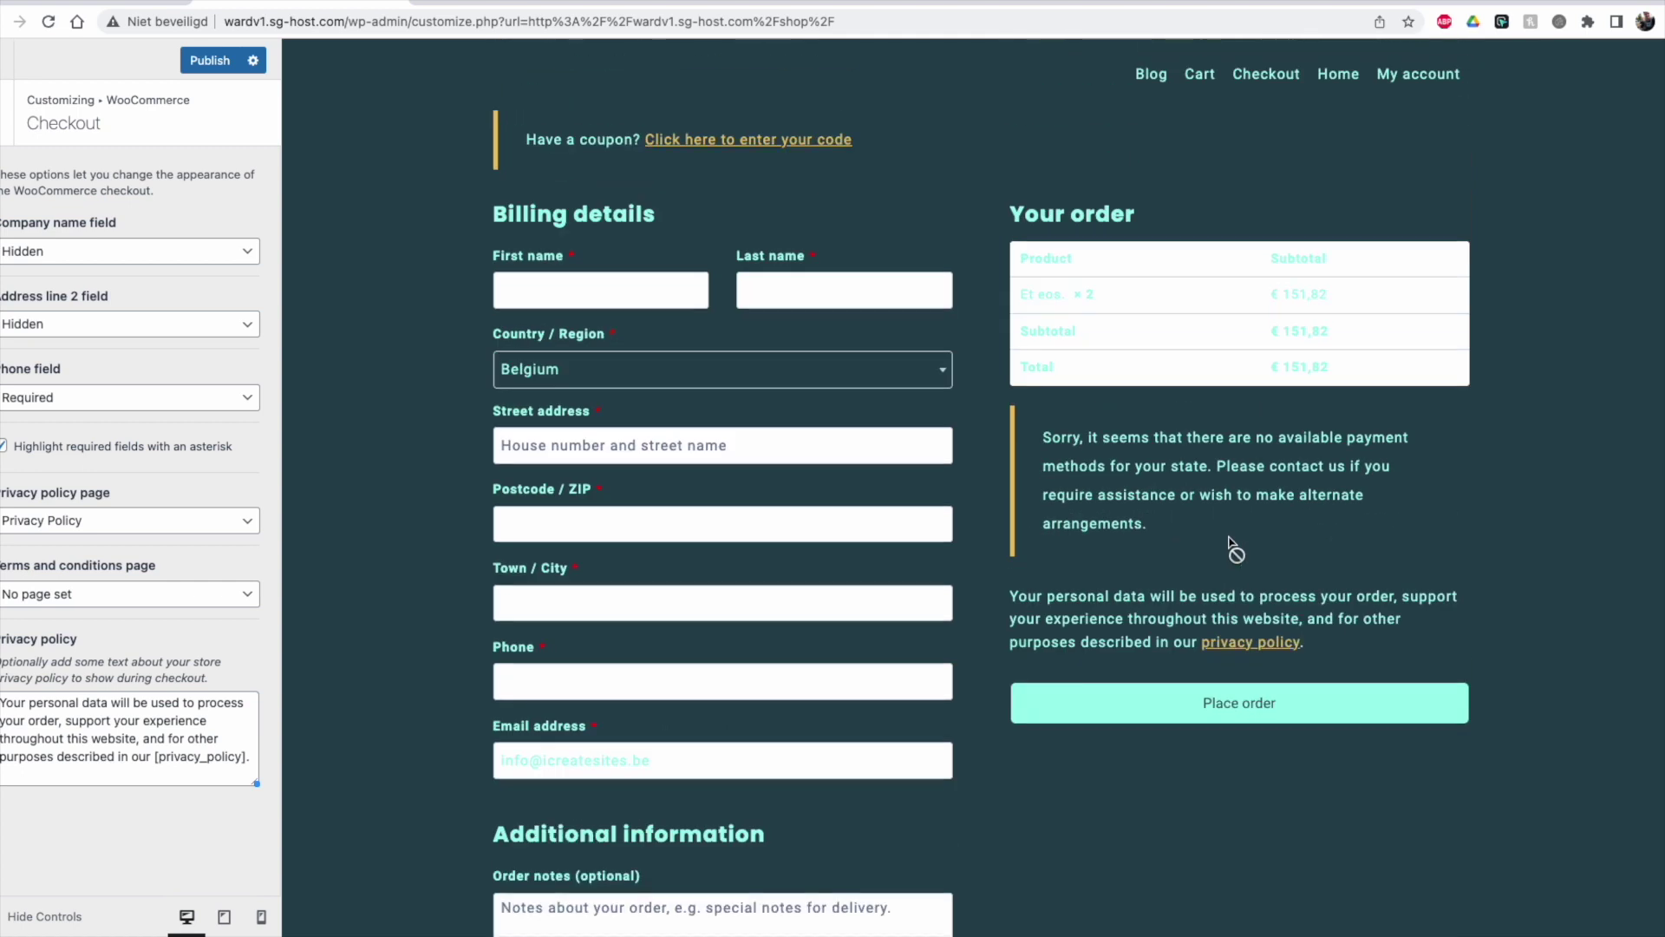
pyautogui.click(11, 114)
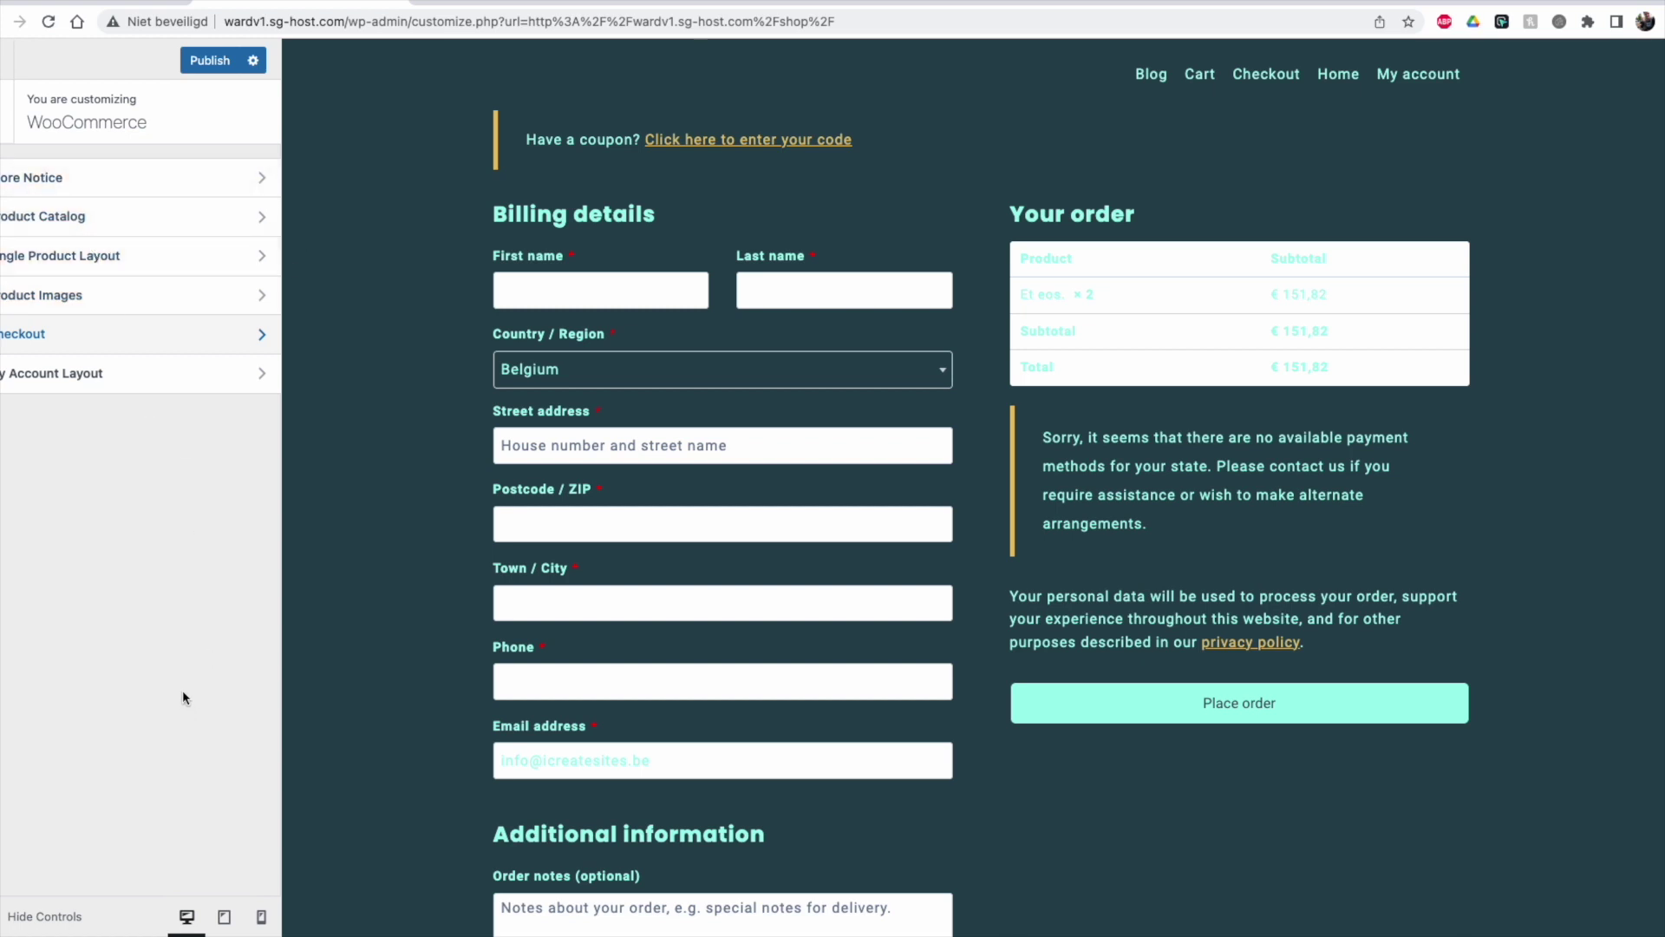
# Step: Look over the full checkout page in the preview and bring up the cart page
pyautogui.scroll(-3, 607, 243)
pyautogui.scroll(3, 669, 249)
pyautogui.scroll(-3, 824, 364)
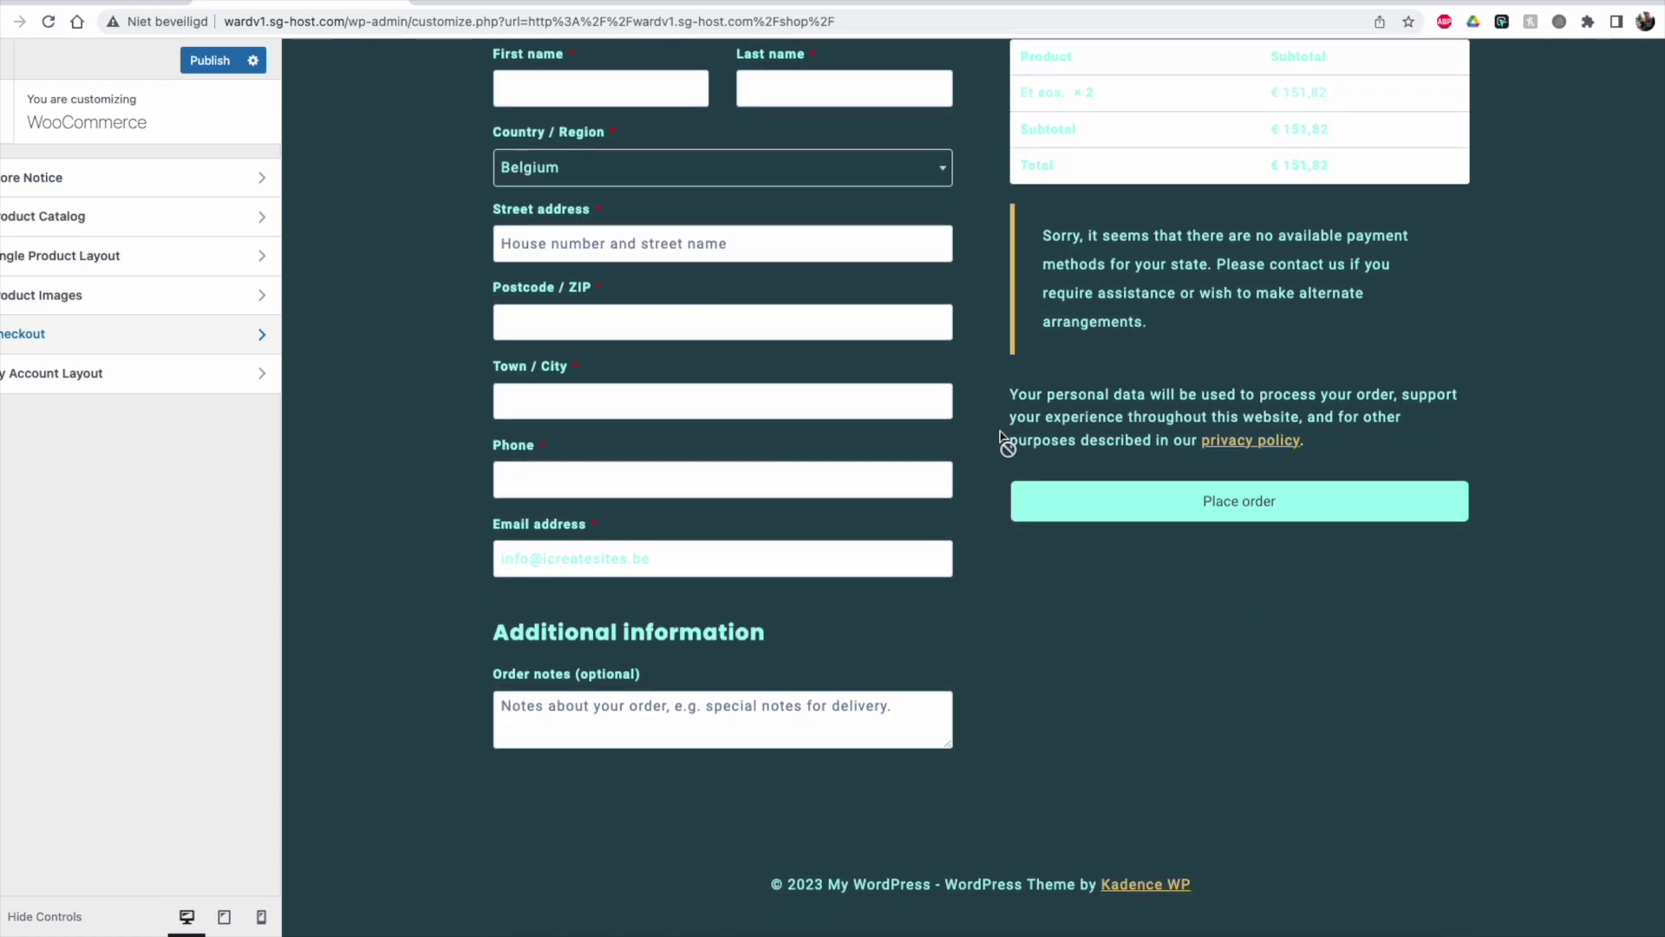
pyautogui.scroll(2, 1003, 464)
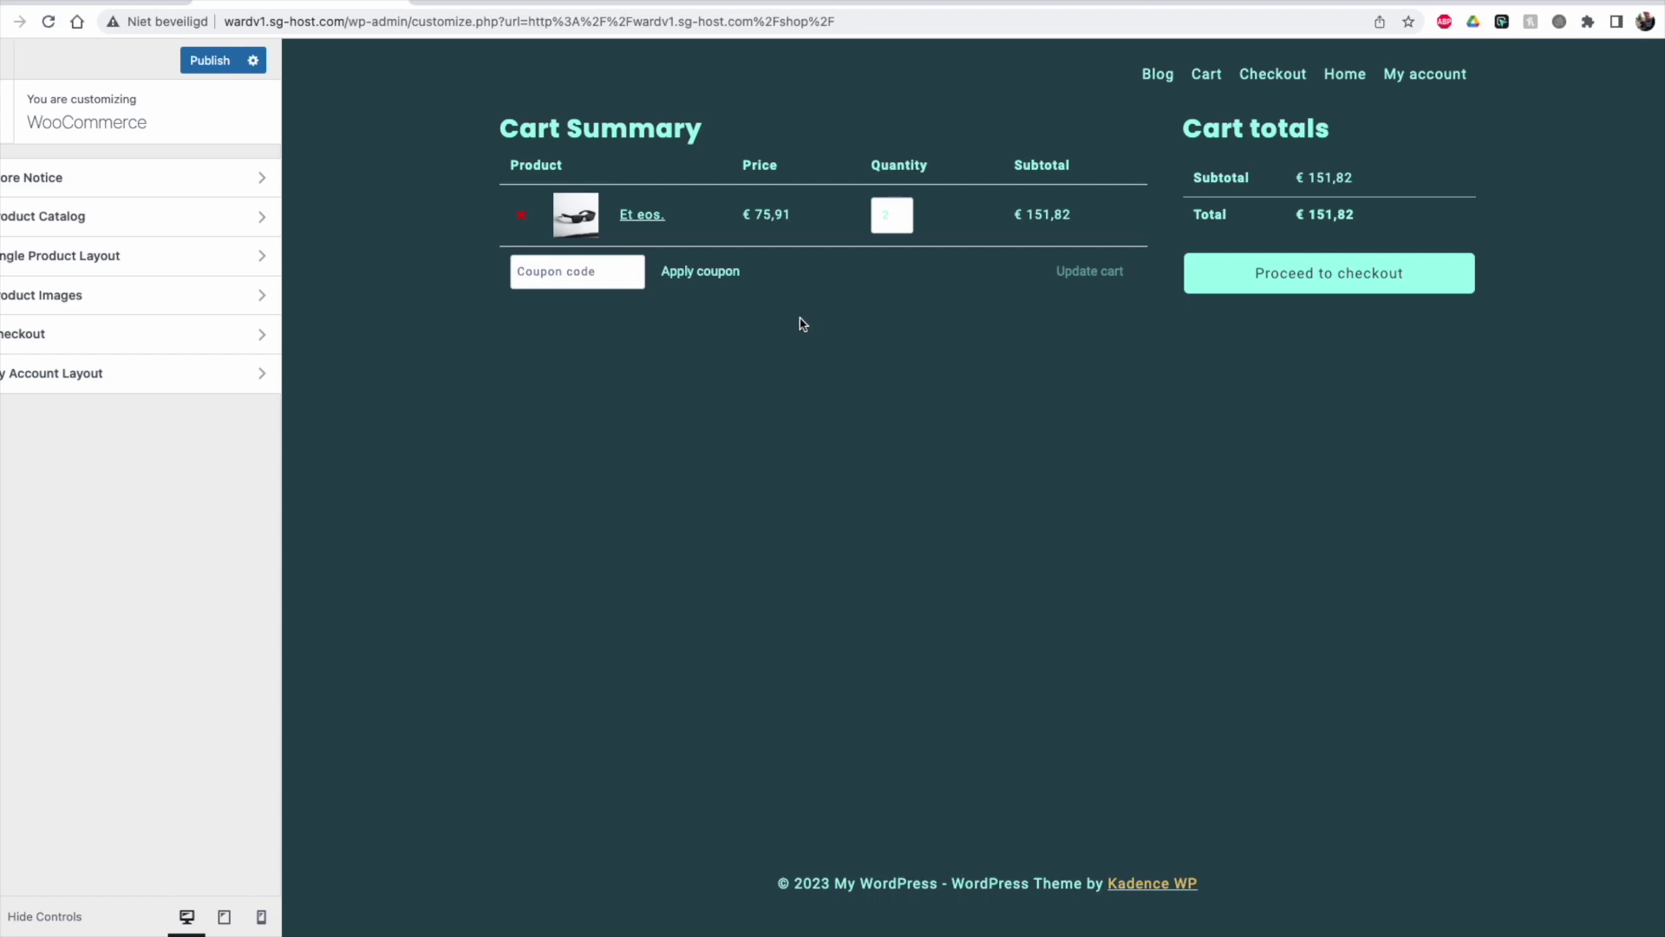
# Step: Look over the main Customizer sections and return to the WooCommerce settings
pyautogui.click(5, 109)
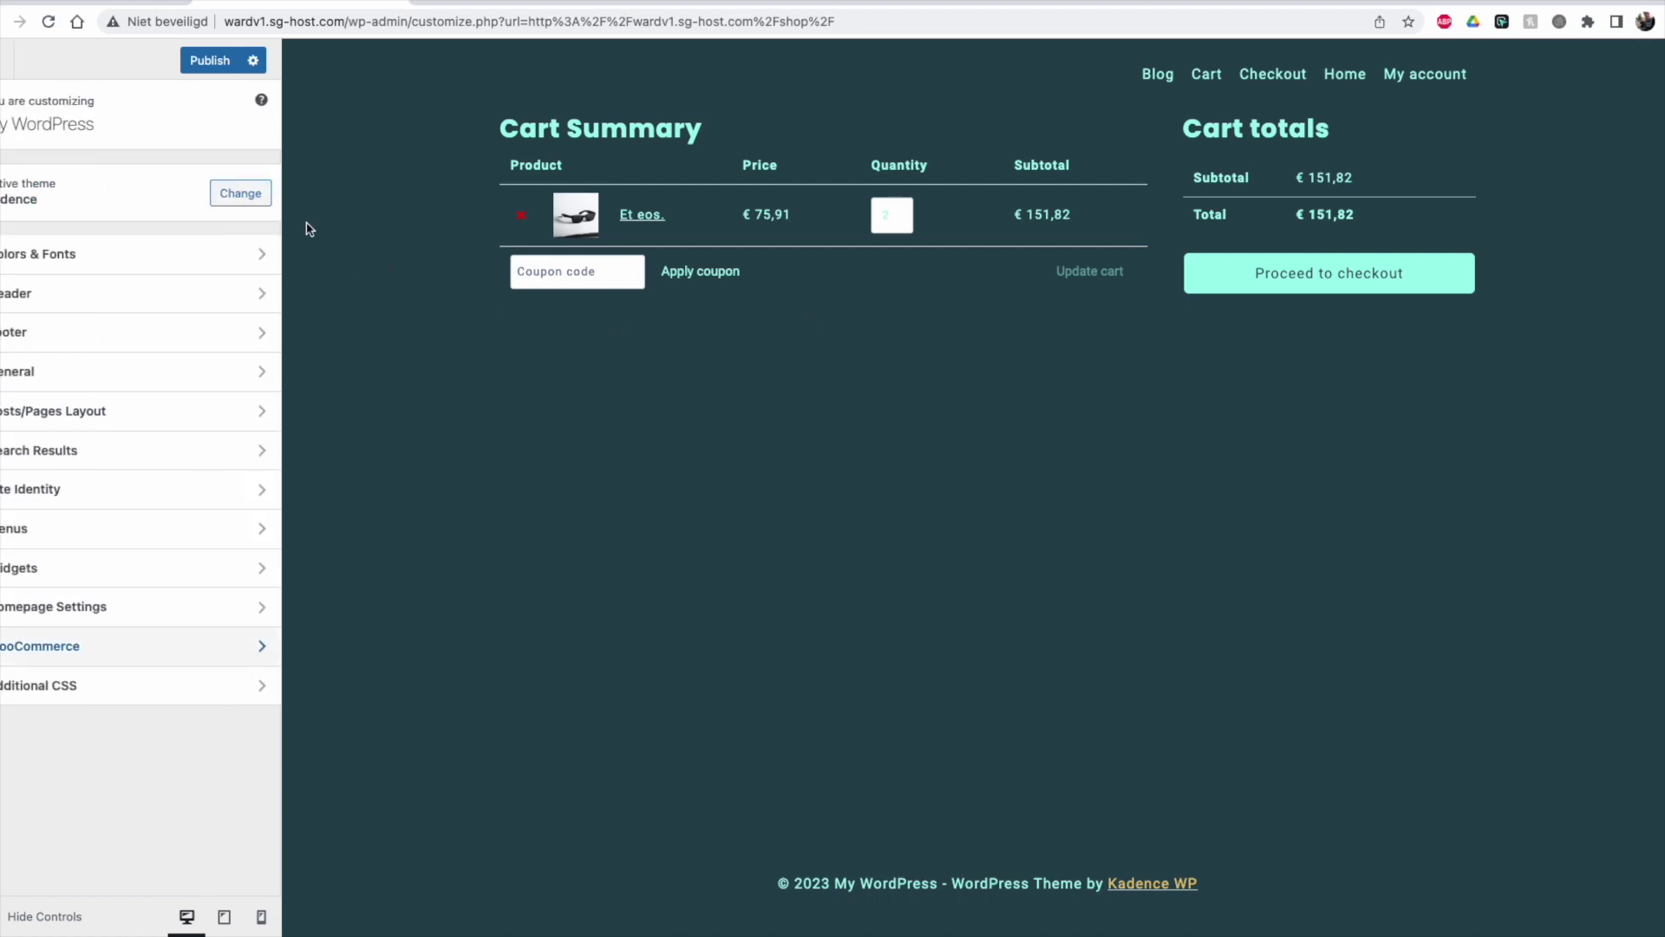
pyautogui.click(149, 654)
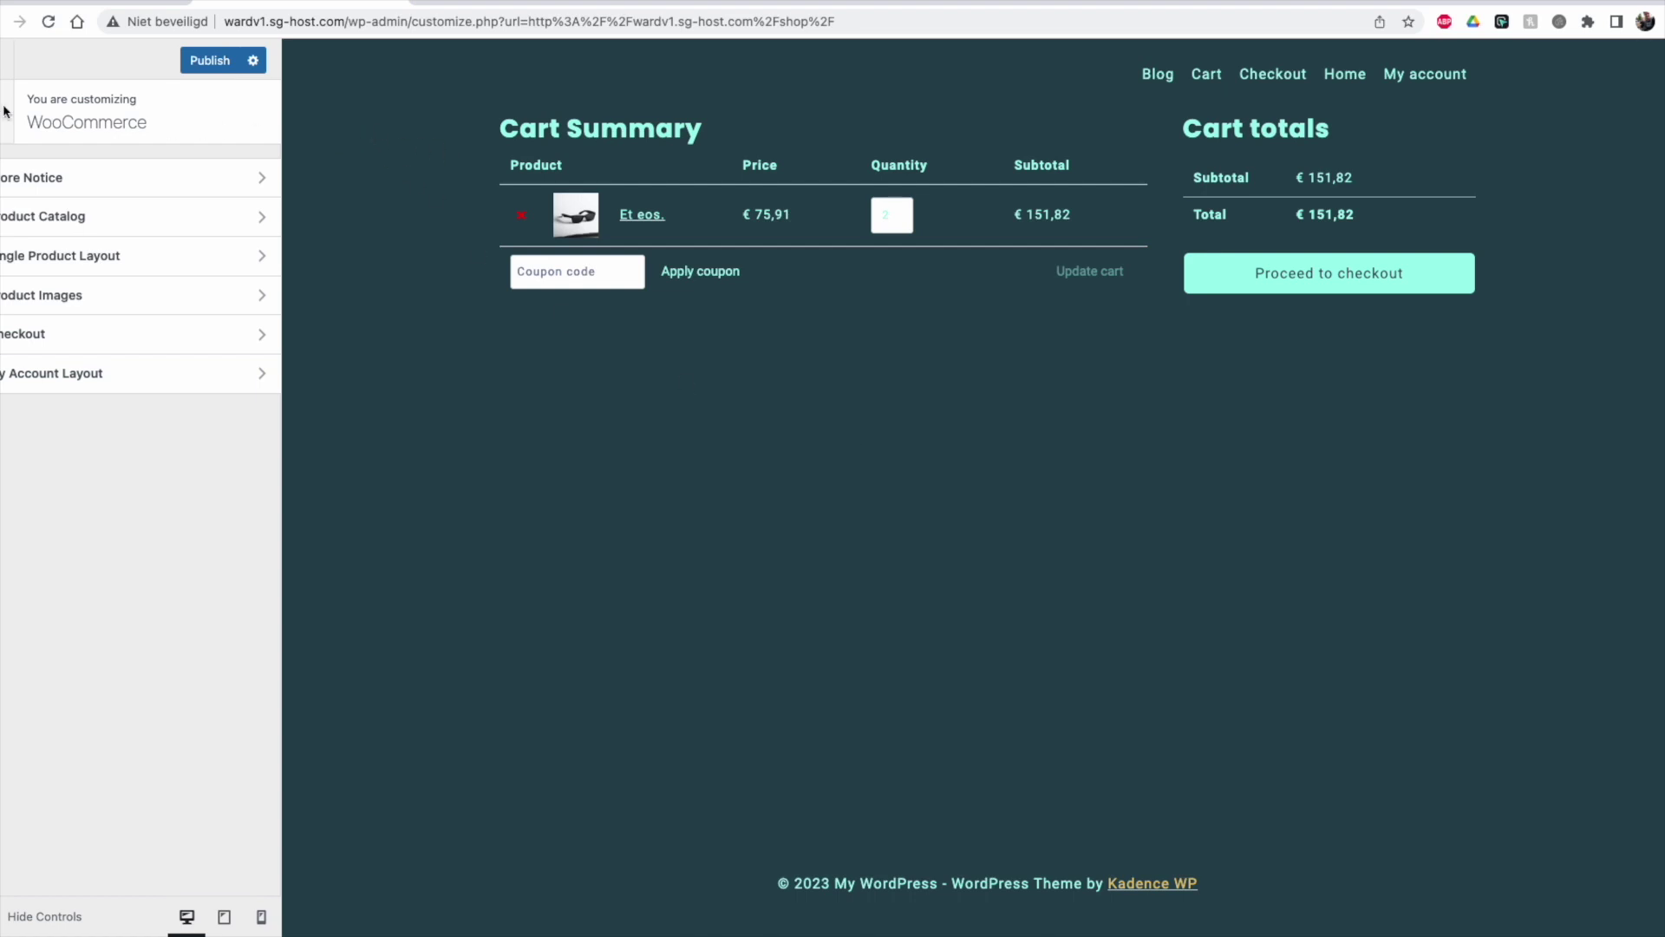
pyautogui.moveTo(1301, 2)
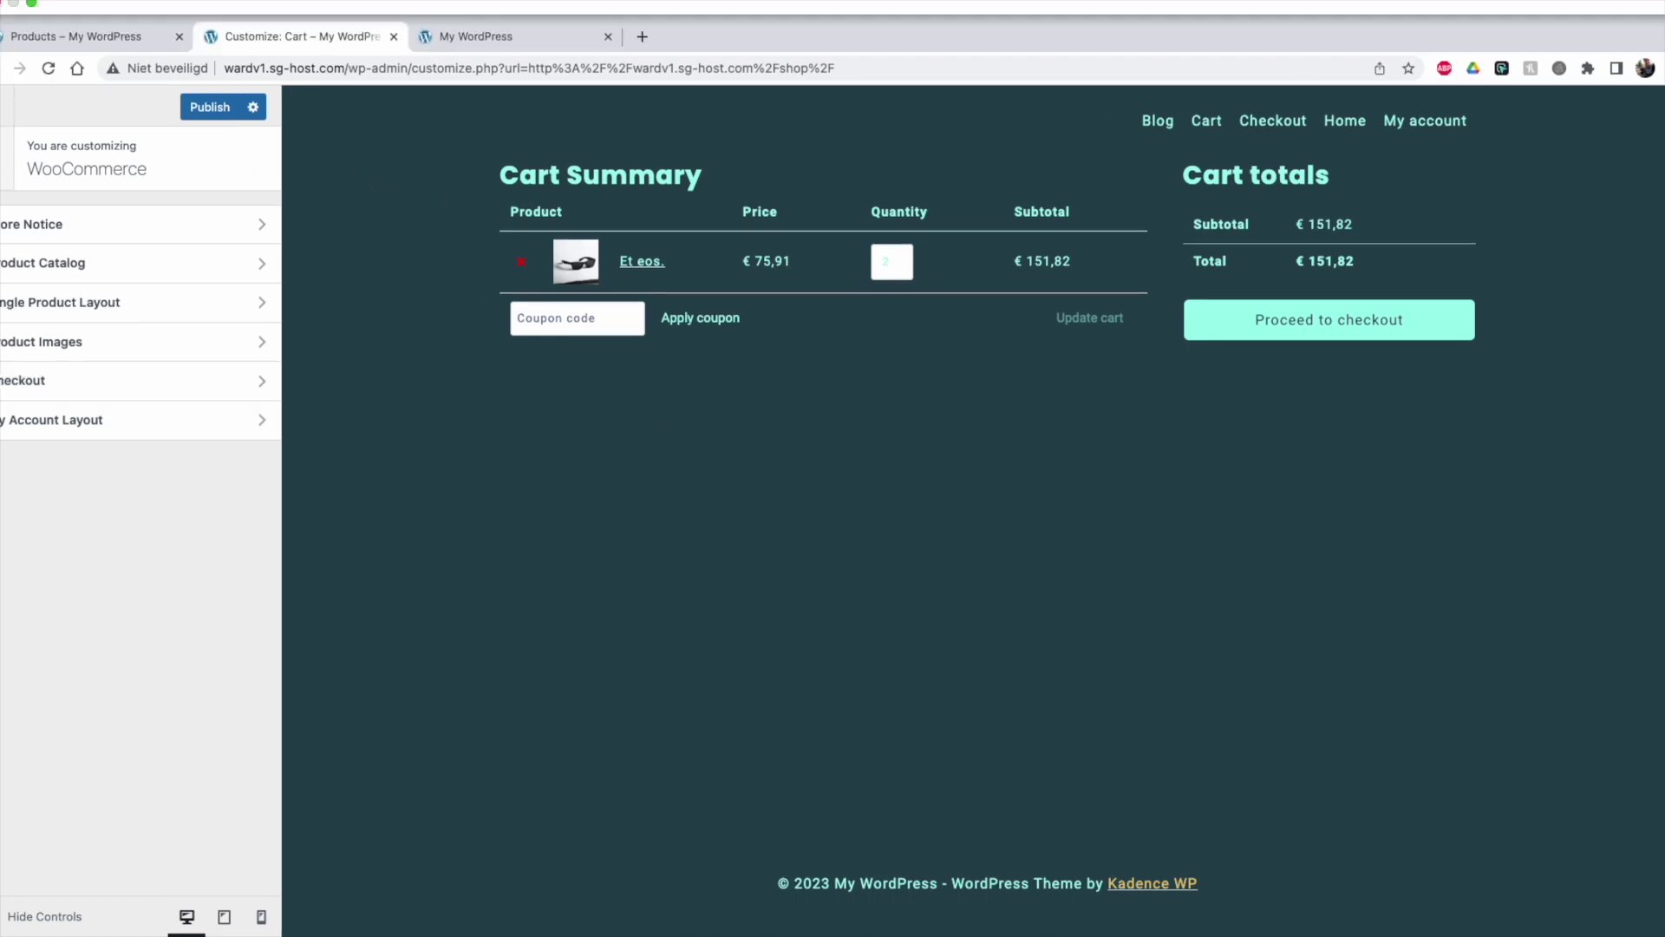